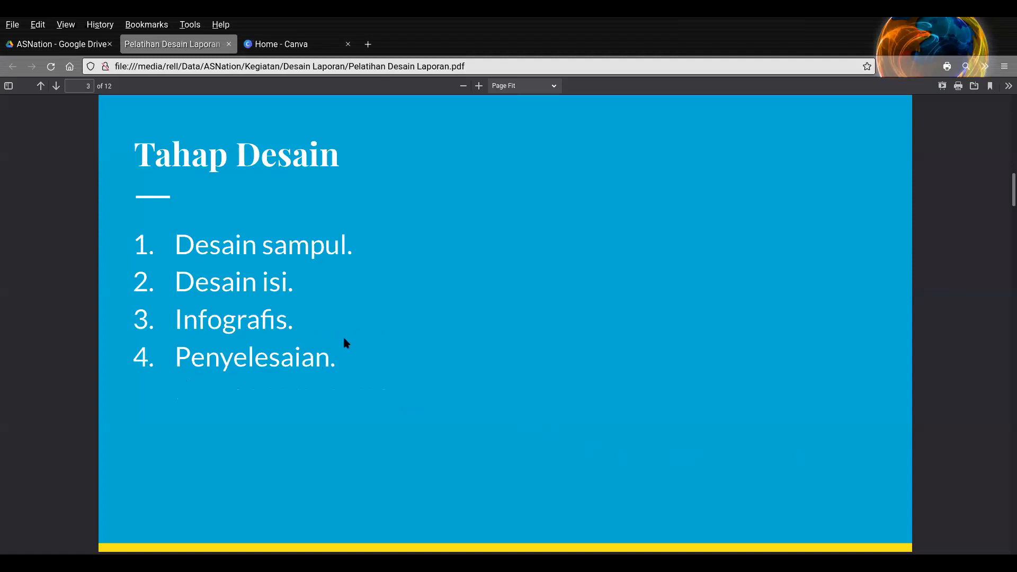
- Advance the report design presentation to the "Desain Sampul" slide about Canva ideas, checking the Canva home page on the way
click(280, 44)
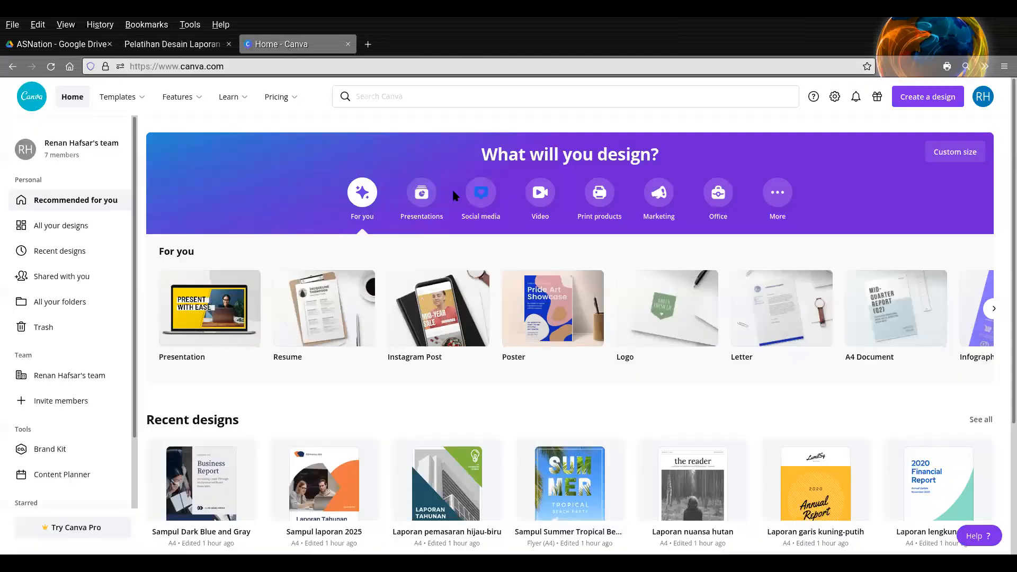
click(212, 43)
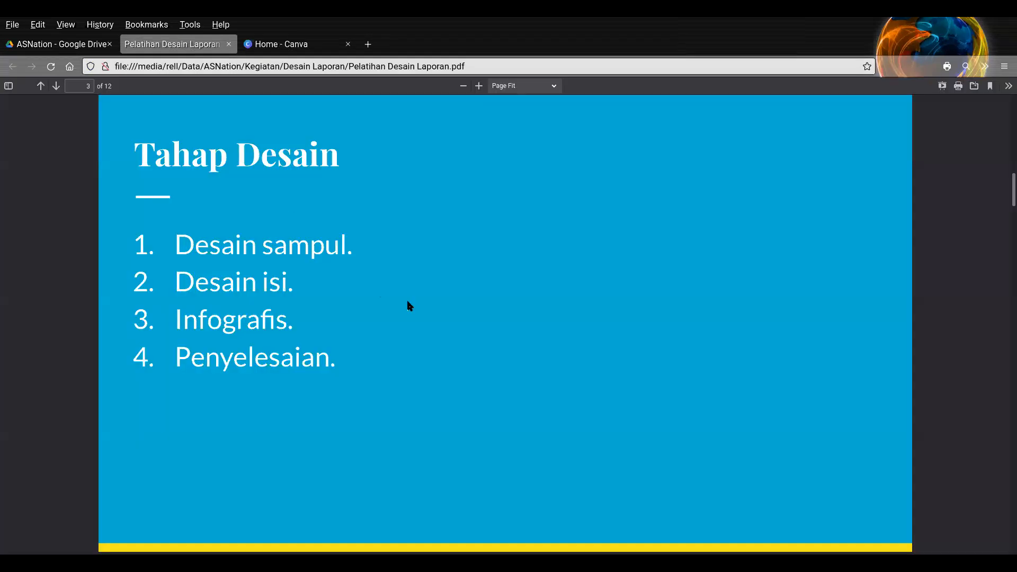
scroll(409, 306, down, 5)
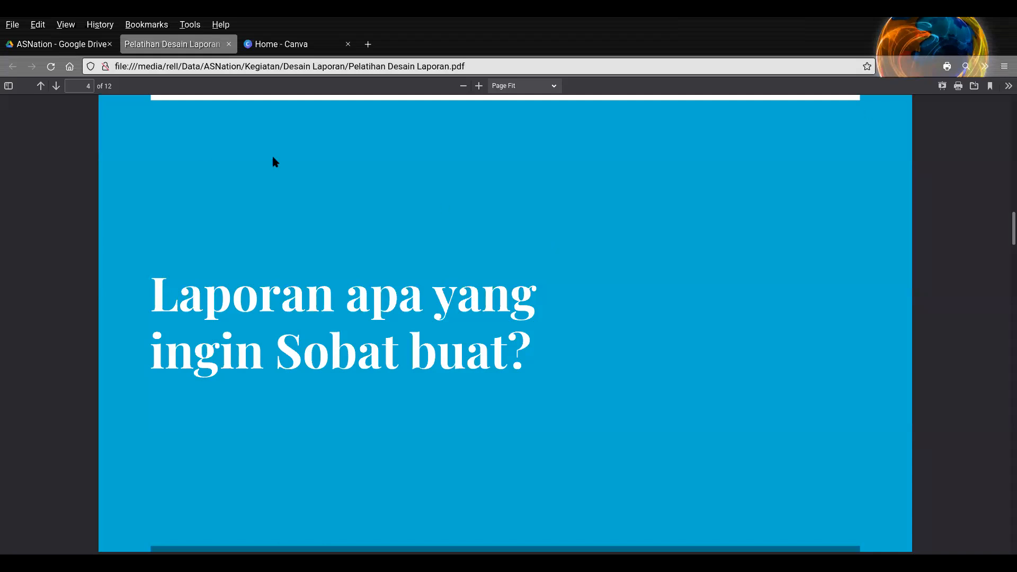
click(56, 86)
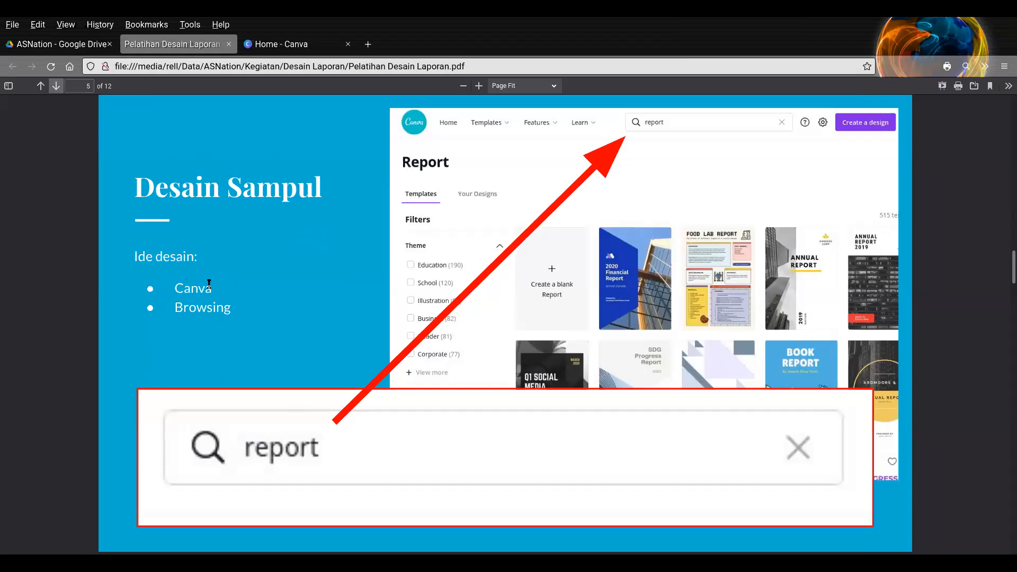
drag(177, 288, 211, 289)
- Switch to Canva and search its templates for "report", comparing with the presentation slide
click(307, 45)
click(404, 100)
text(report)
key(Return)
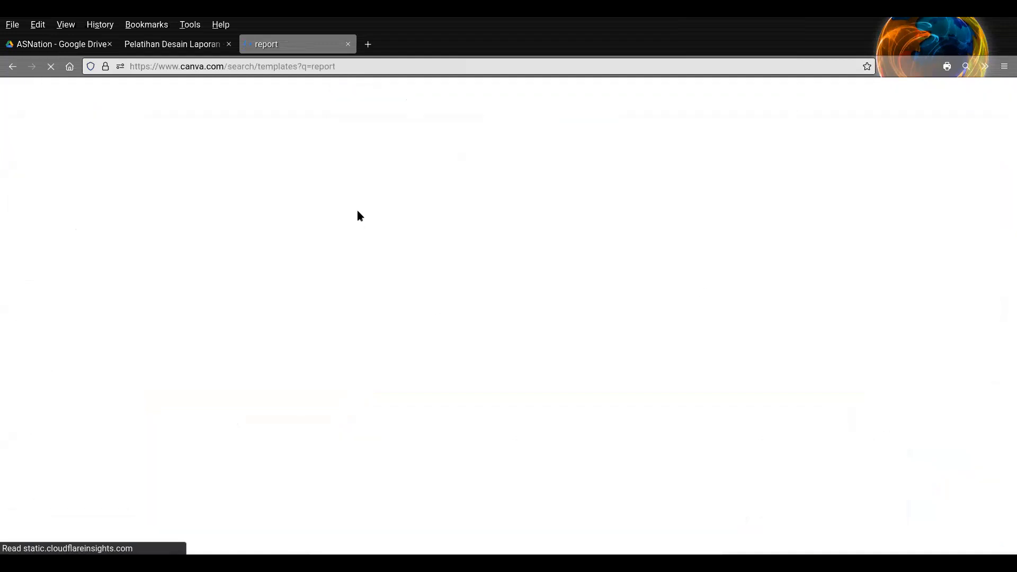
click(200, 44)
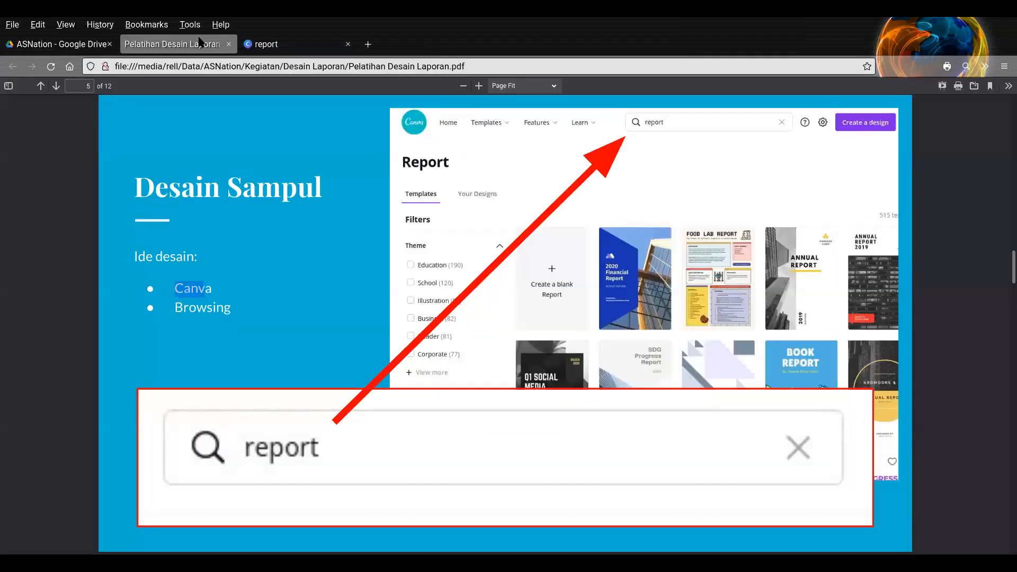
click(273, 47)
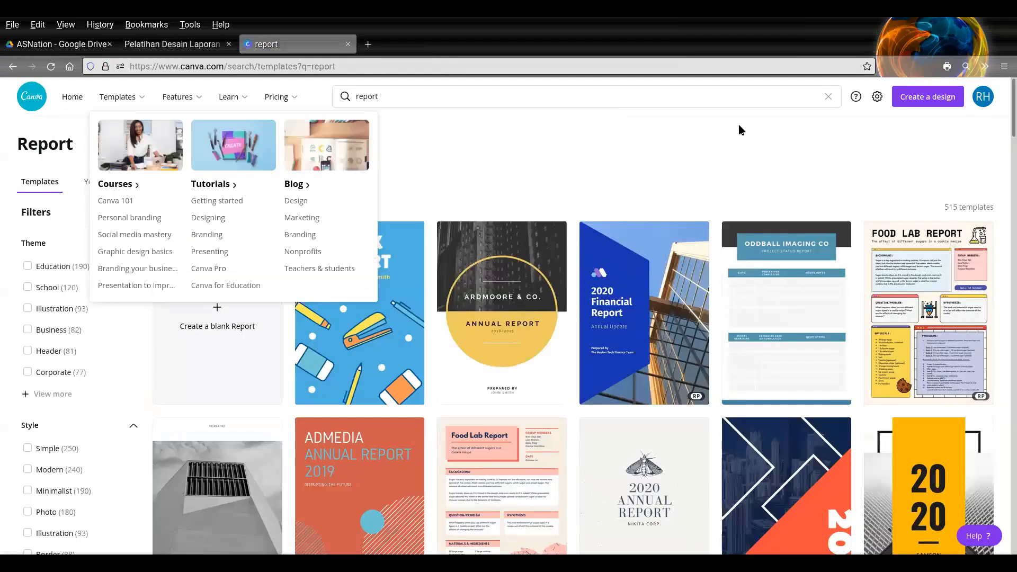
- Search the Canva templates for "laporan" and browse the designs offered
click(435, 97)
text(laporan)
key(Return)
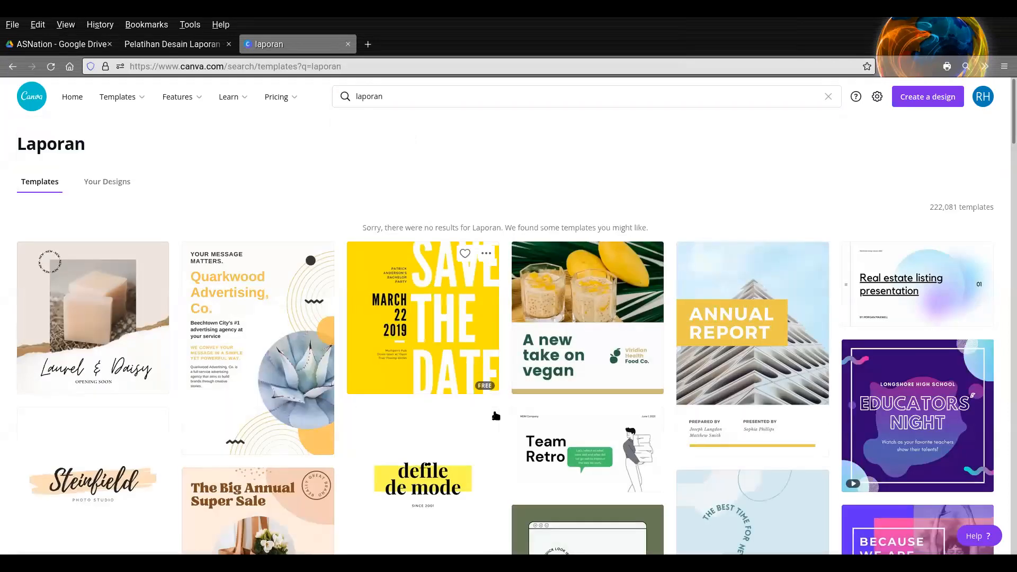
scroll(508, 436, down, 8)
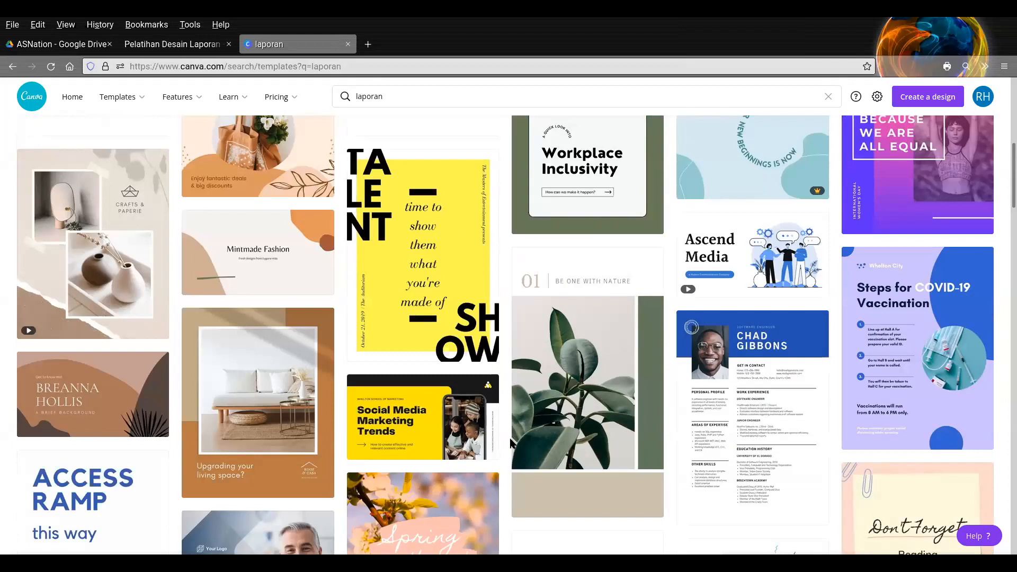
scroll(512, 444, up, 8)
scroll(490, 413, down, 19)
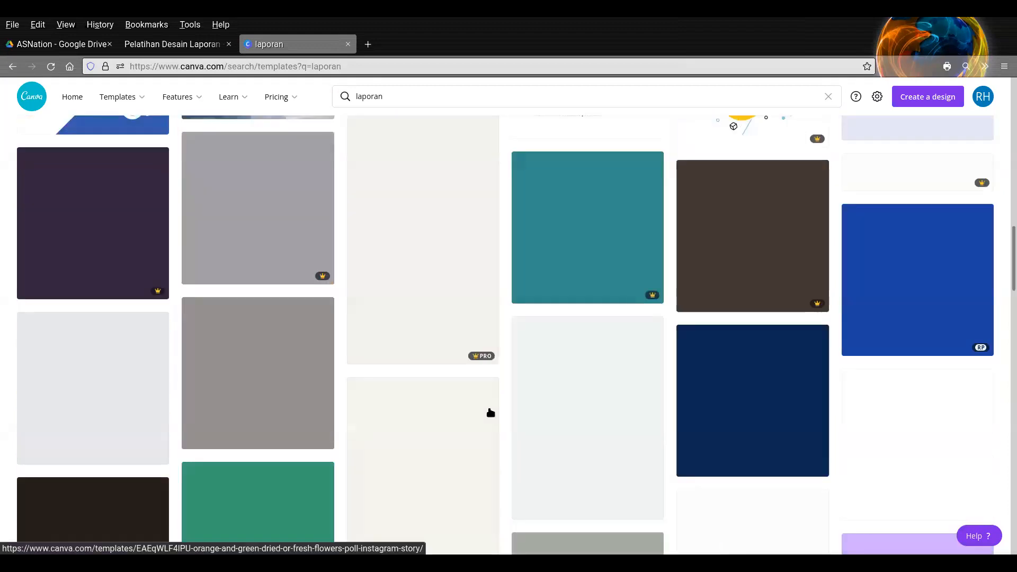
- Replace the "laporan" template search with "report"
scroll(491, 413, up, 8)
double_click(374, 96)
text(report)
key(Return)
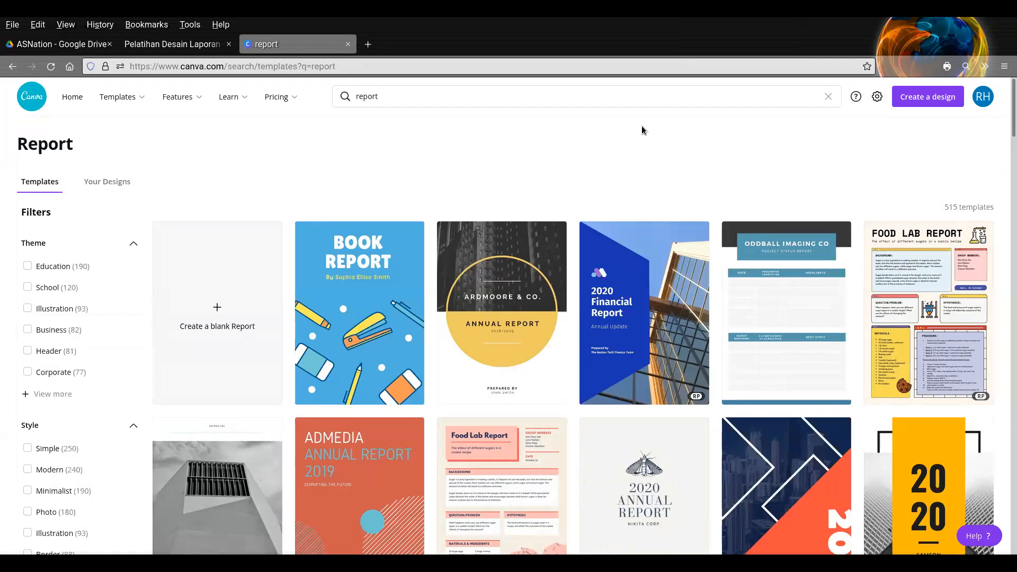
click(584, 102)
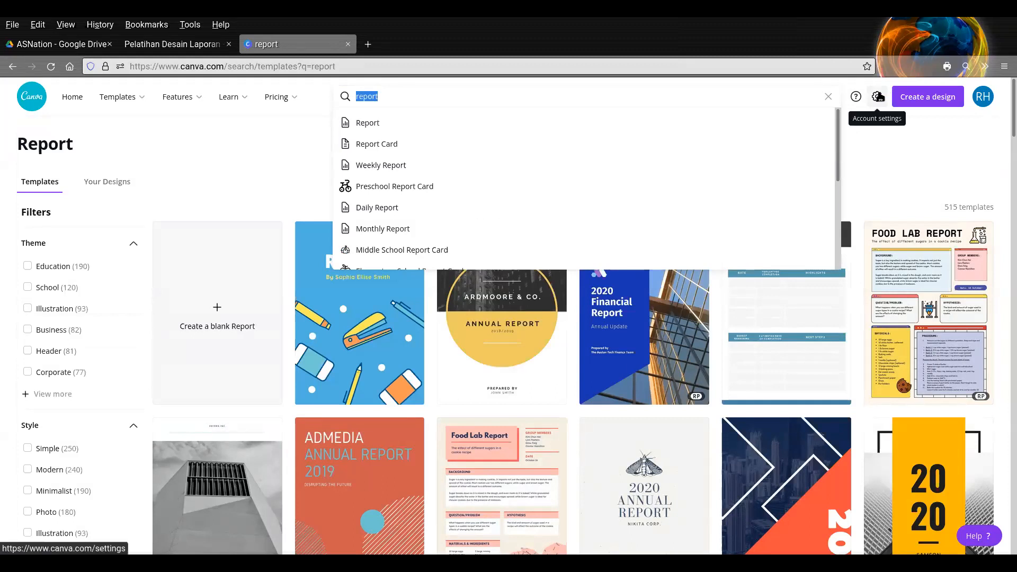
- Open the Canva account settings and browse the available display languages down to Bahasa Indonesia
click(879, 97)
click(877, 96)
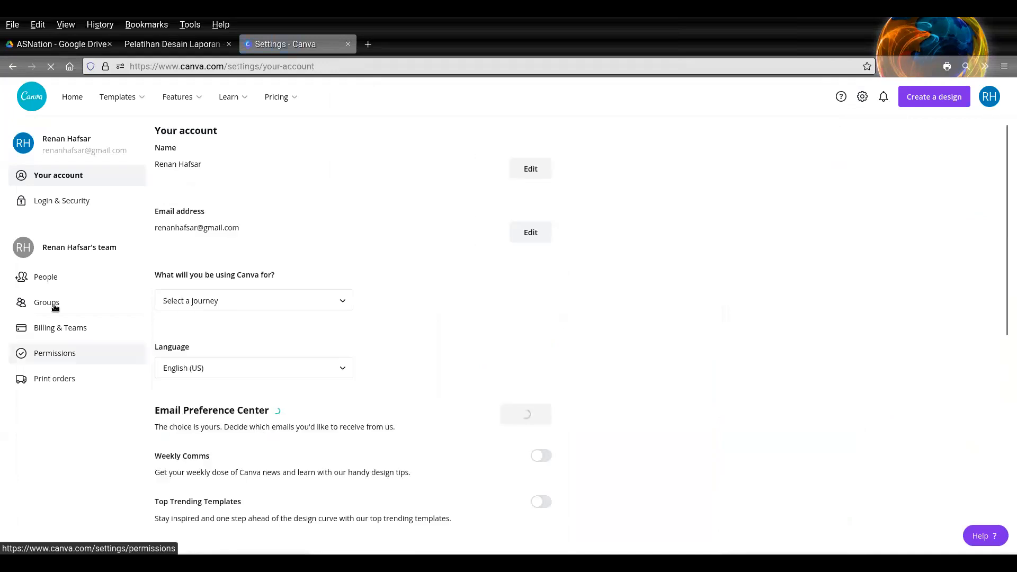
click(200, 367)
scroll(223, 450, down, 2)
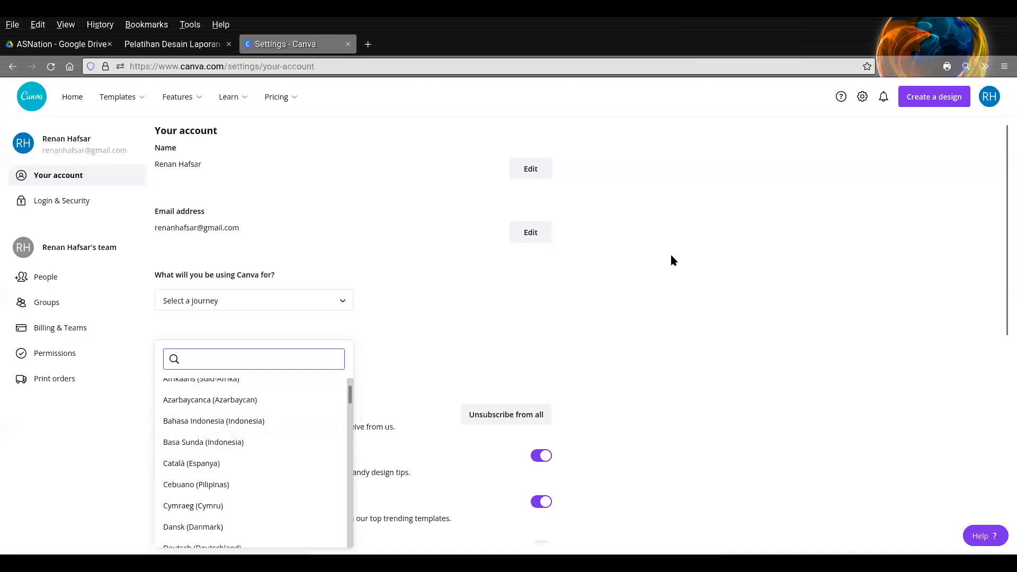
- Return to the Canva home page and search for "report" there
click(61, 98)
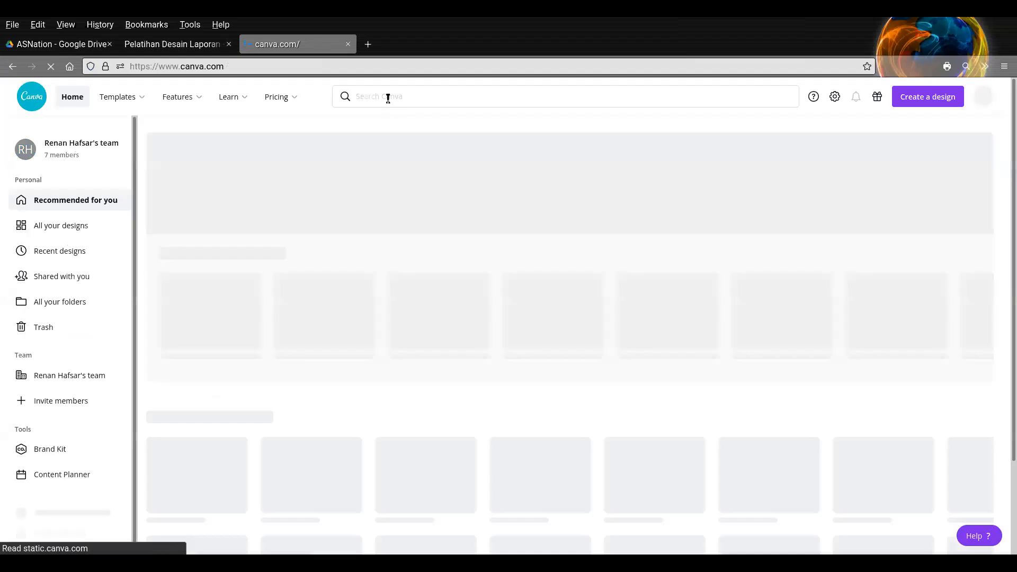
click(388, 97)
text(report)
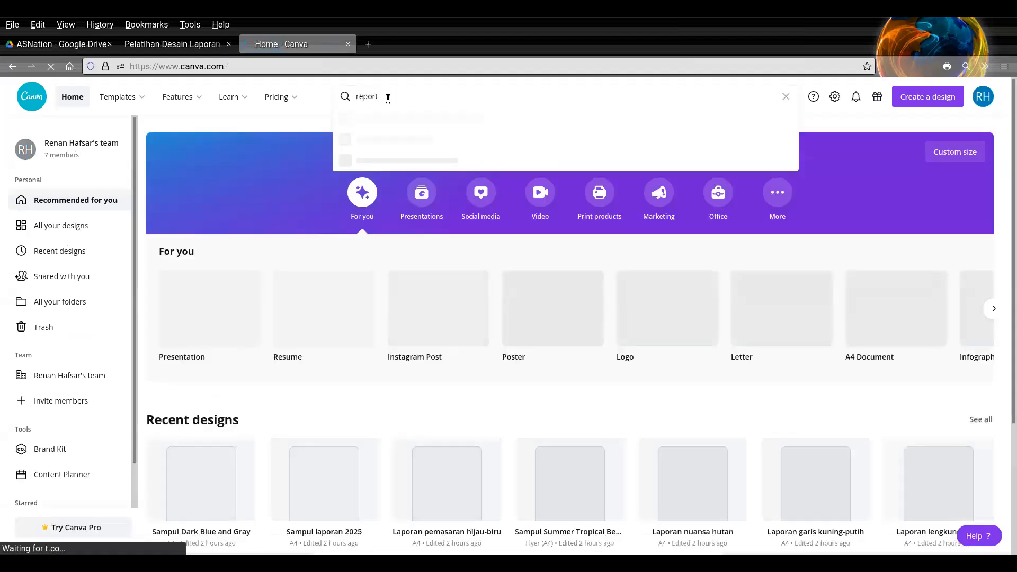
key(Return)
- View the presentation's slide on browsing for cover ideas, and search Google Images for "report design" in a new tab
click(164, 43)
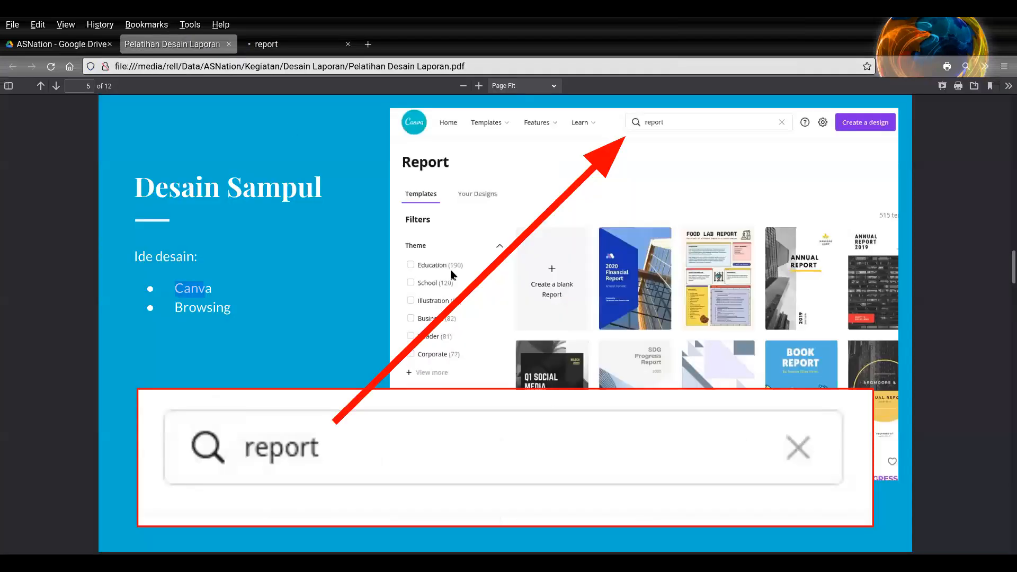
key(Down)
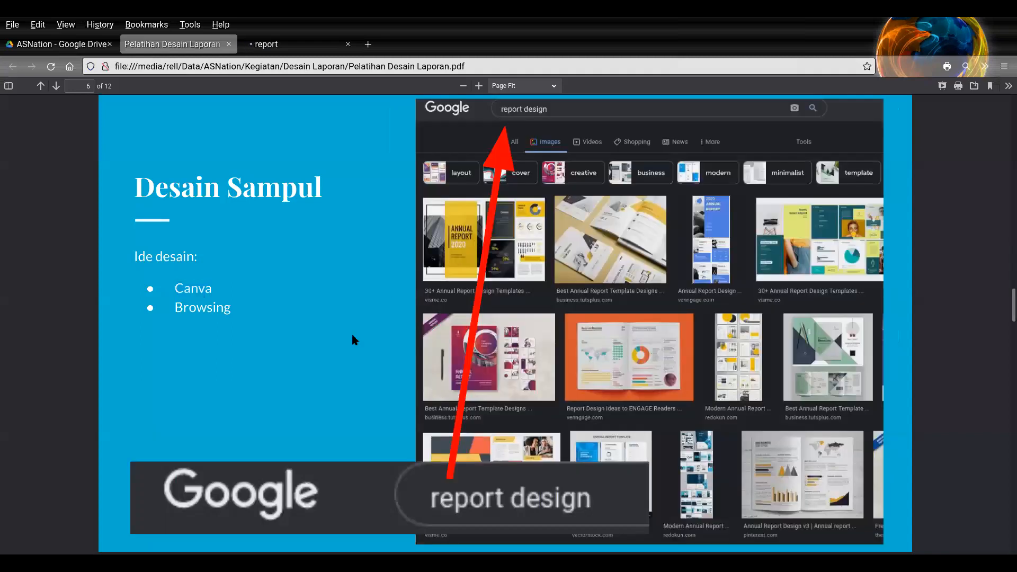
click(367, 46)
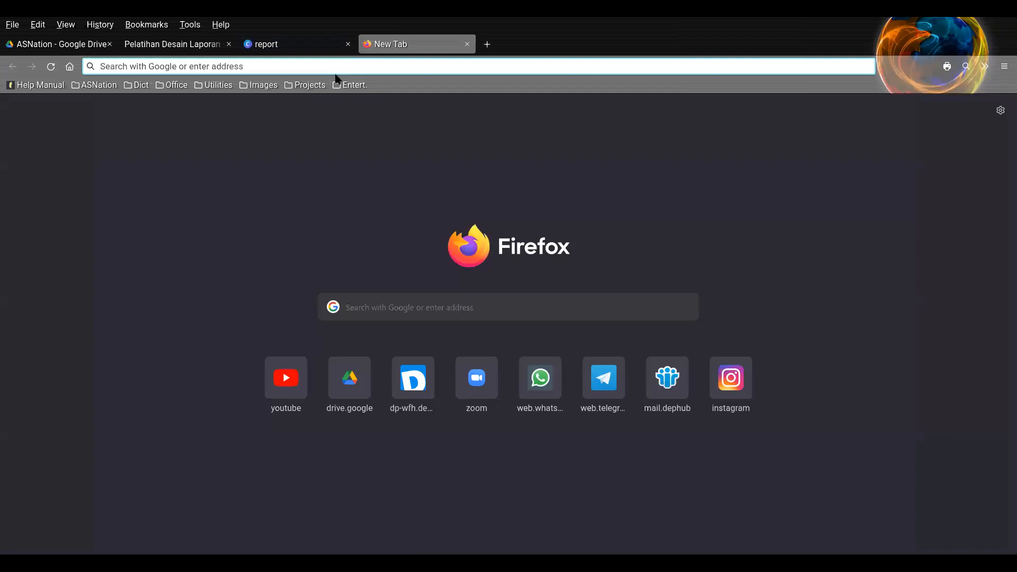
text(report de)
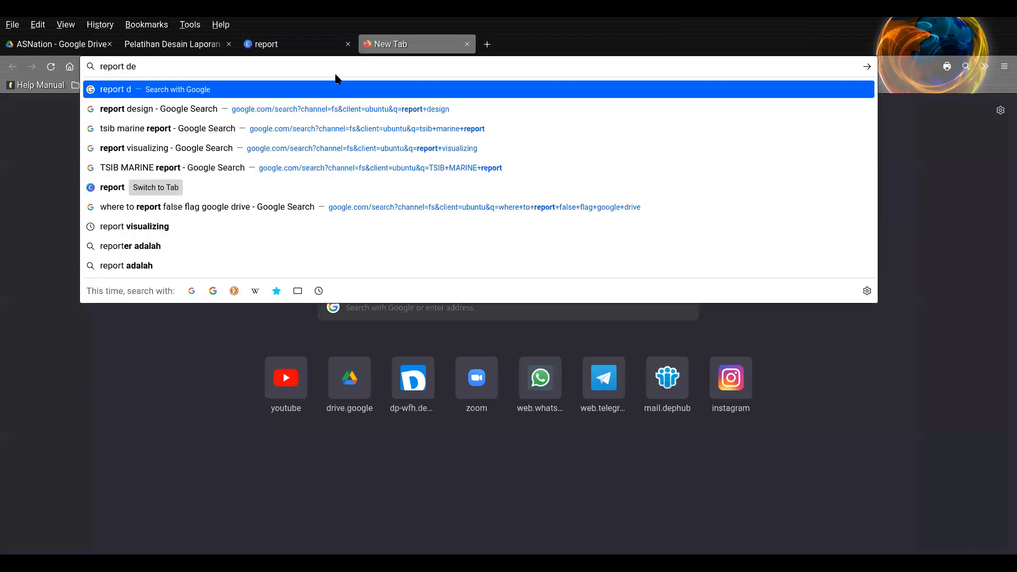
text(sign)
key(Return)
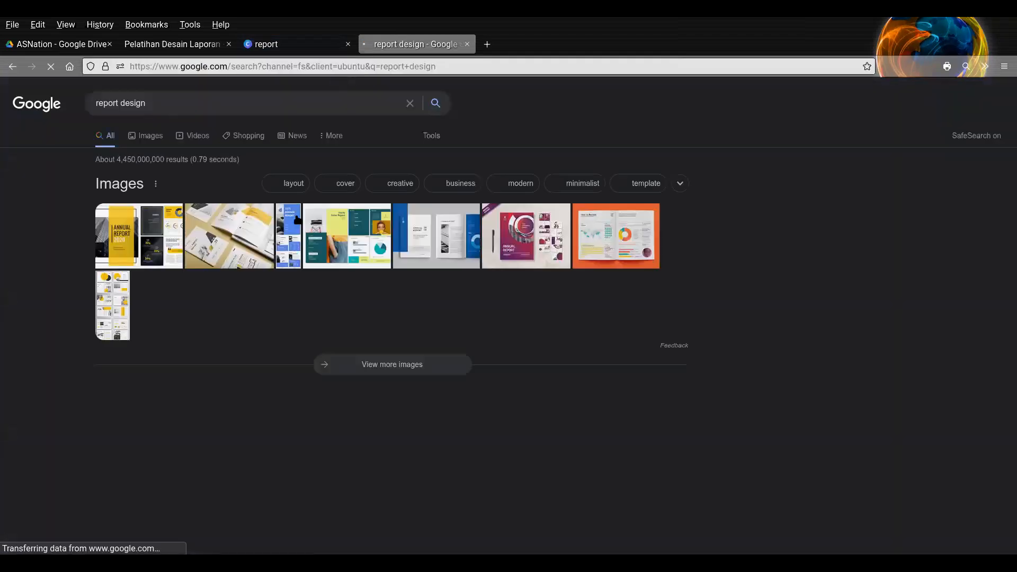
click(146, 136)
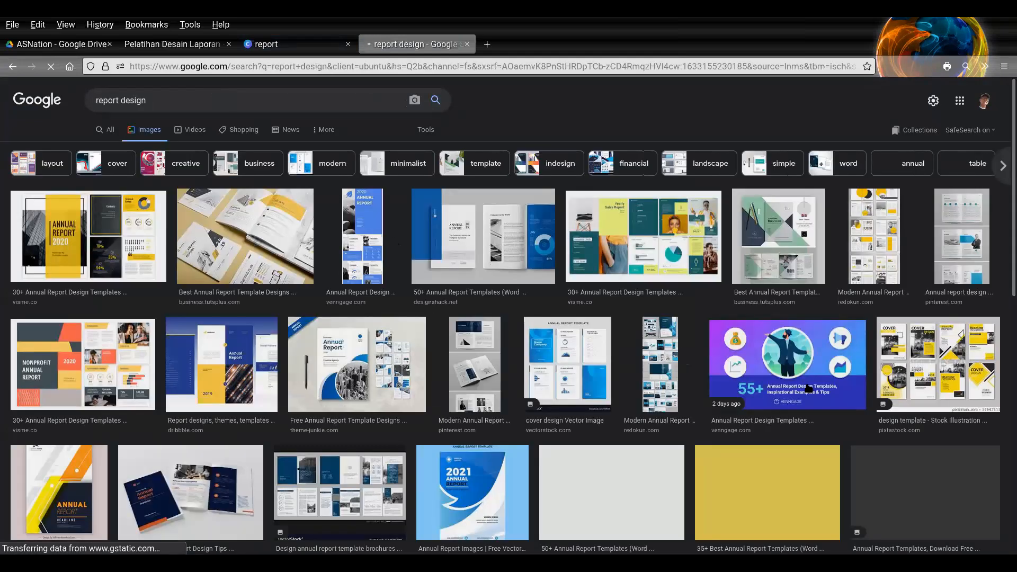
scroll(809, 392, down, 3)
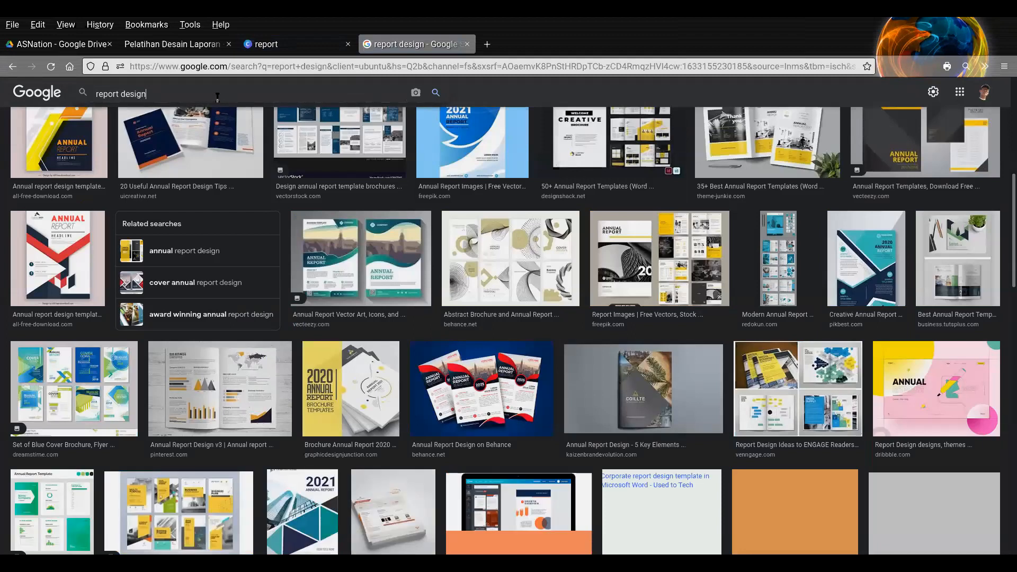
- Refine the Google image search to "report design modern"
click(217, 96)
text(moder)
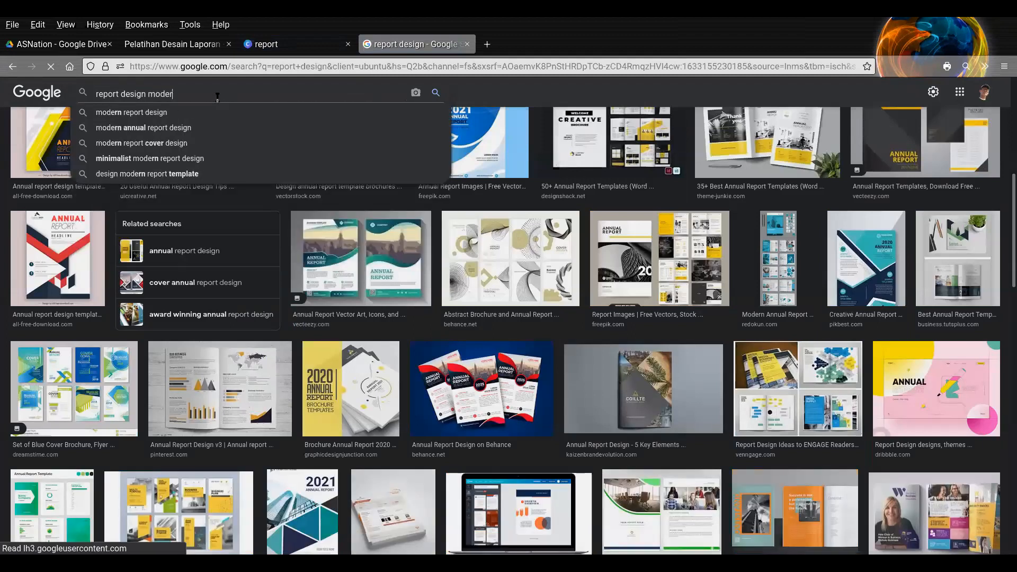
text(n)
key(Return)
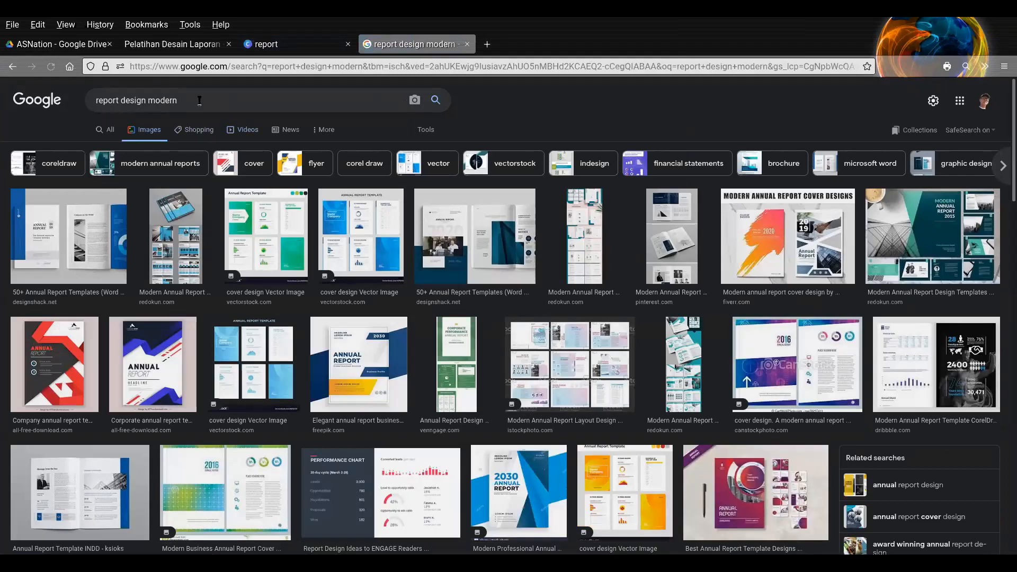
- Change the image search to "report design contemporary]" and browse the designs
double_click(199, 100)
text(con)
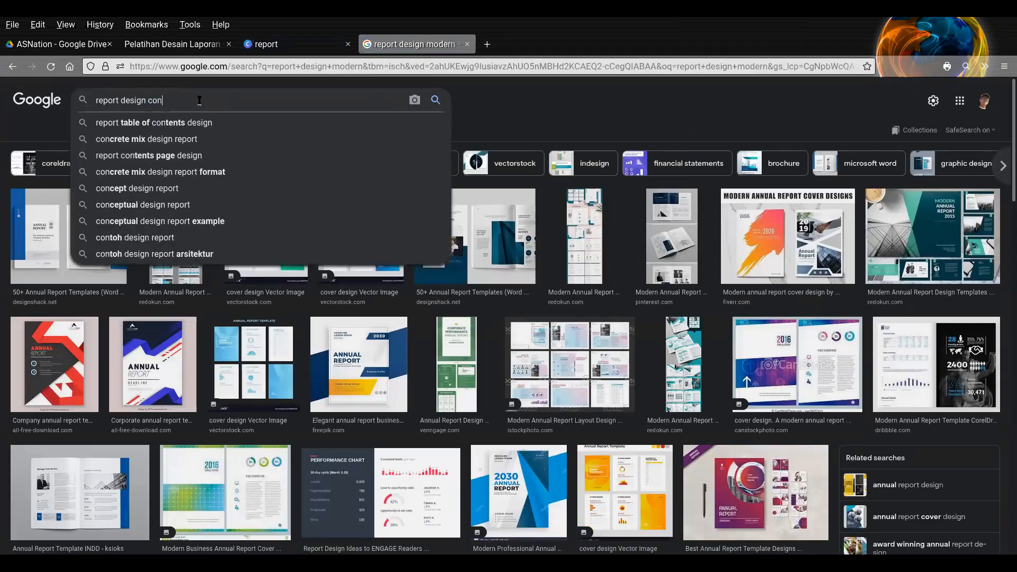
text(temporary])
key(Return)
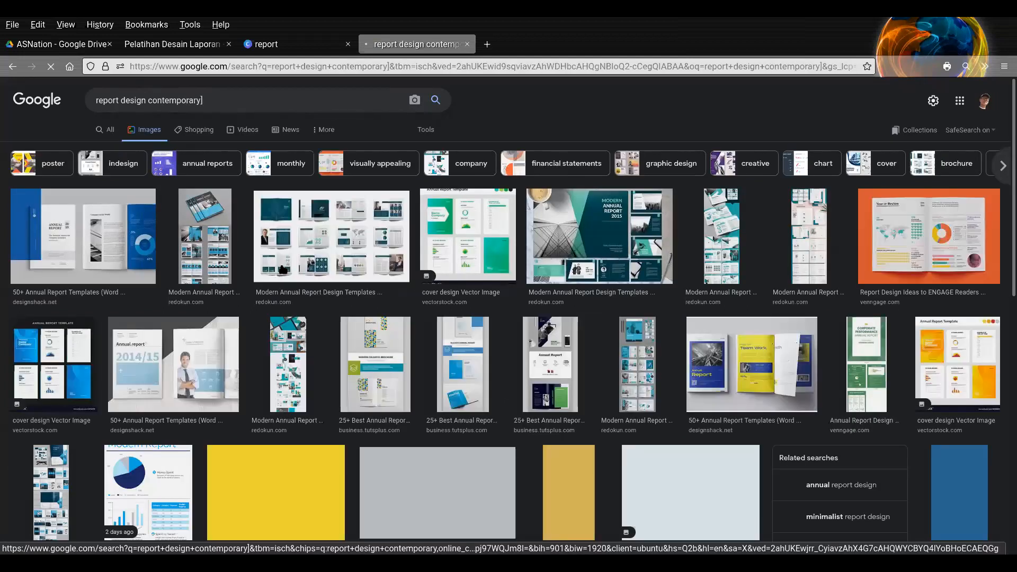
scroll(517, 303, down, 3)
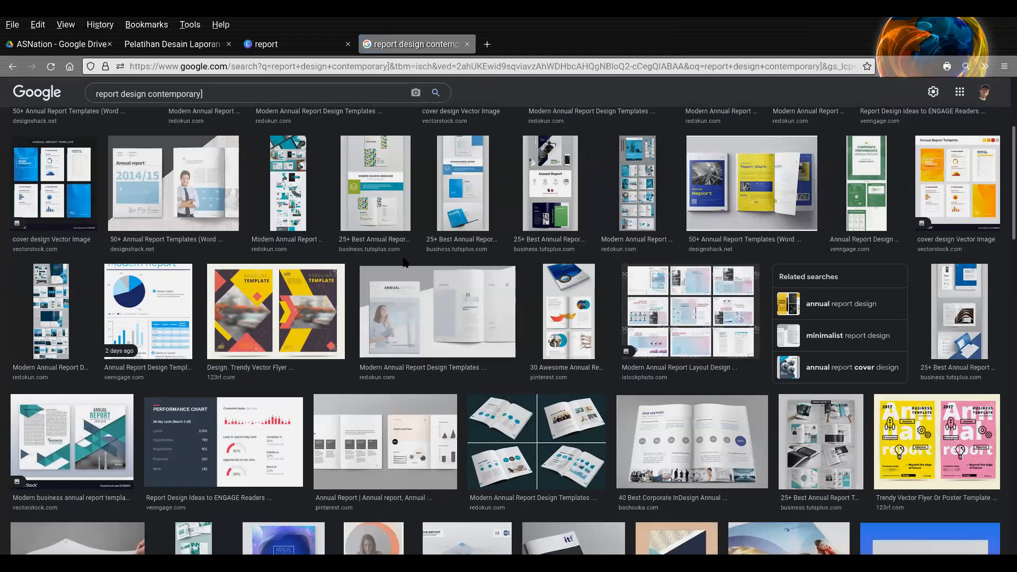
- In Canva's report templates, open the White and Yellow Corporate Buildings Annual Report design and select the building photo on page 1
click(302, 45)
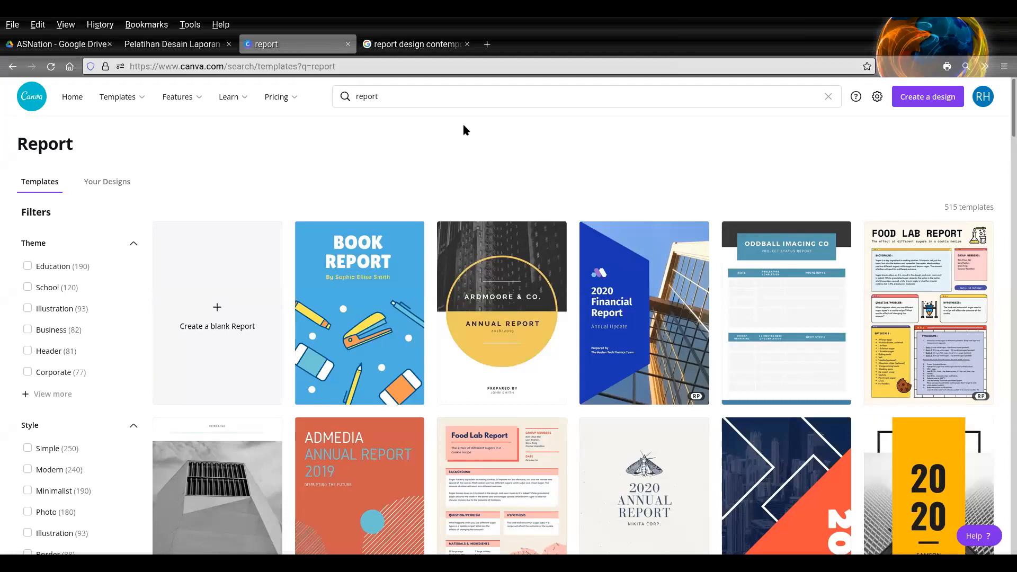
scroll(492, 329, down, 2)
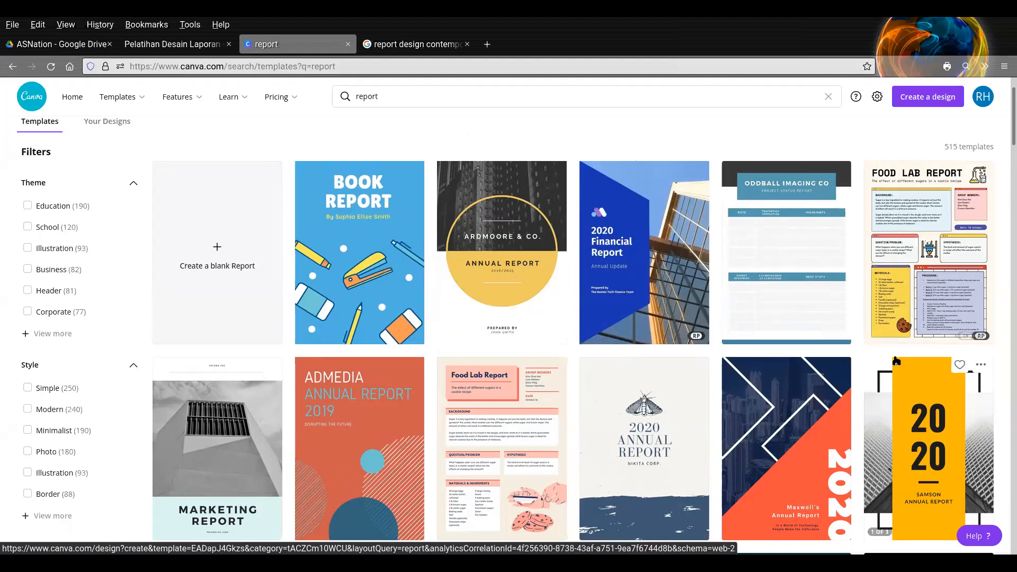
scroll(895, 361, down, 3)
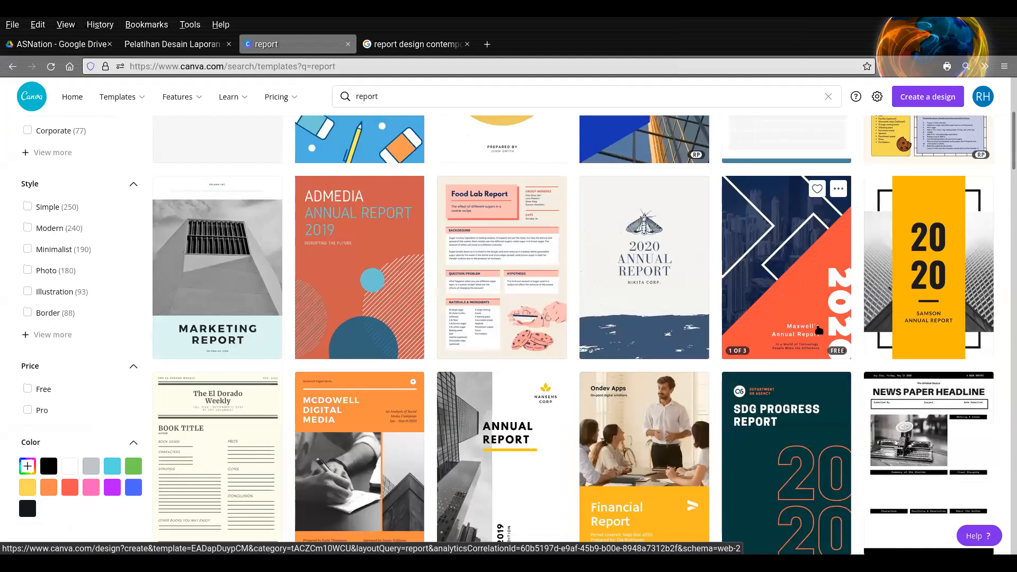
scroll(524, 413, down, 2)
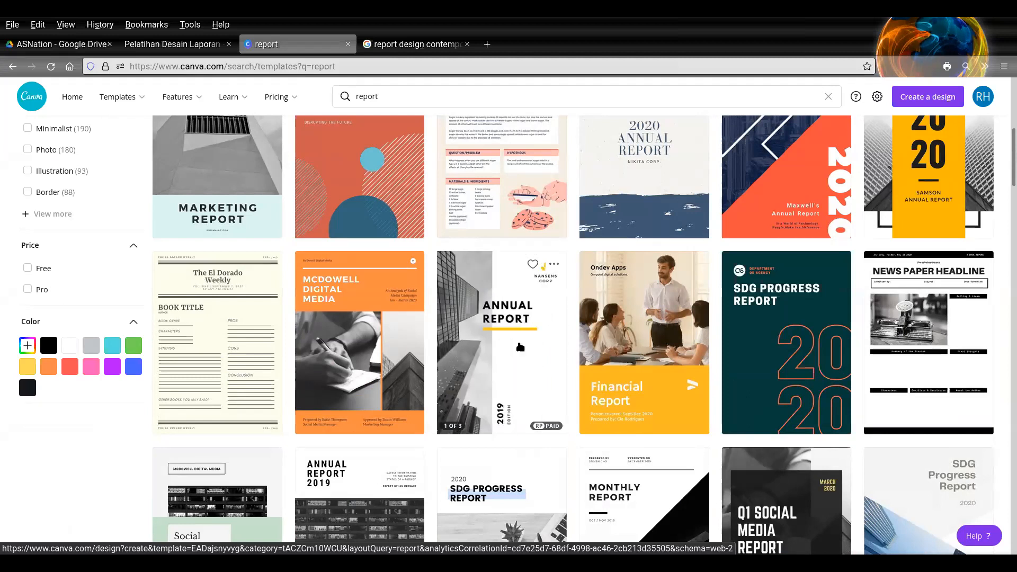
click(518, 363)
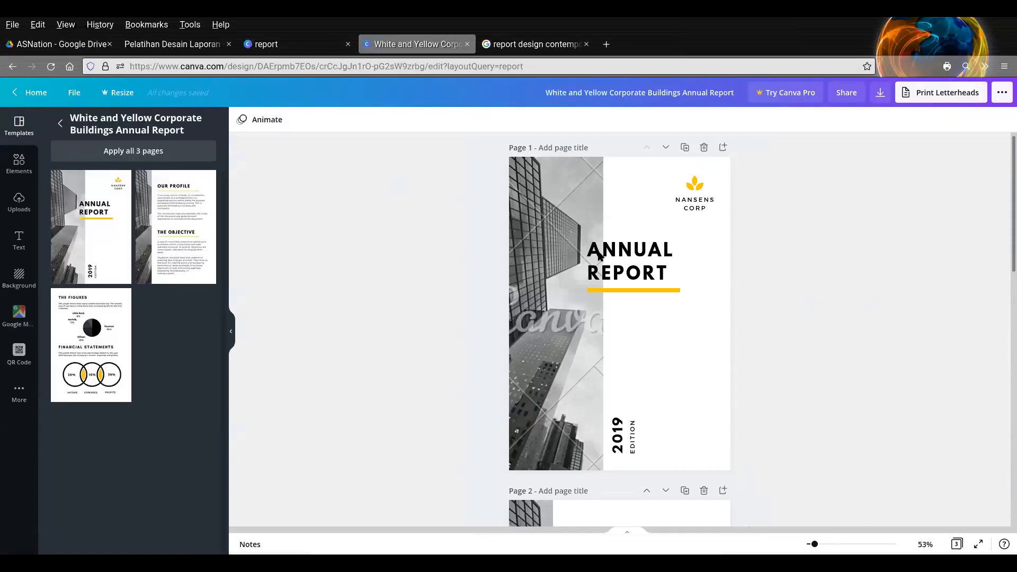
click(560, 248)
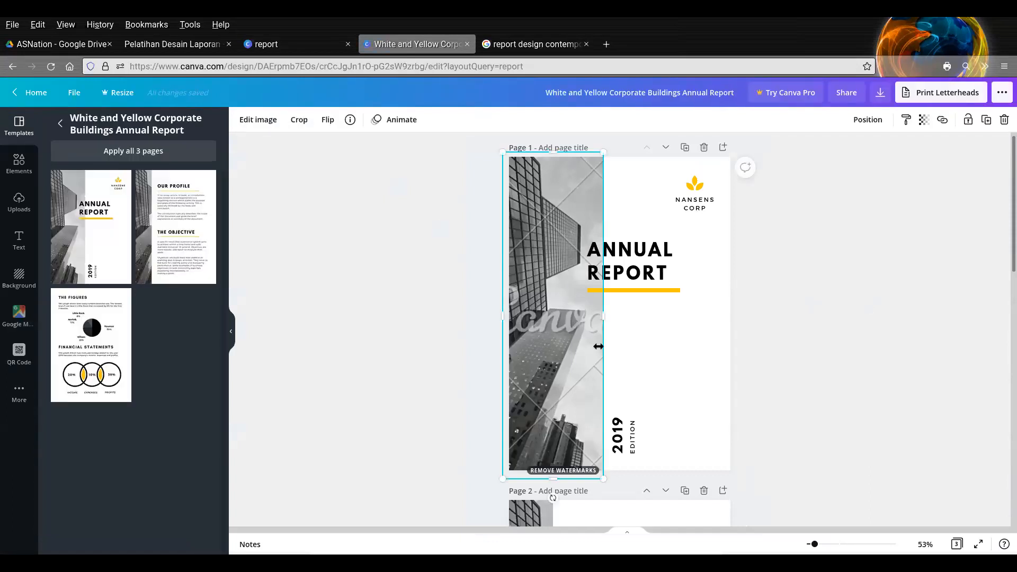
- Look through the pages of the annual report template and return to the cover page
scroll(605, 341, down, 9)
click(524, 238)
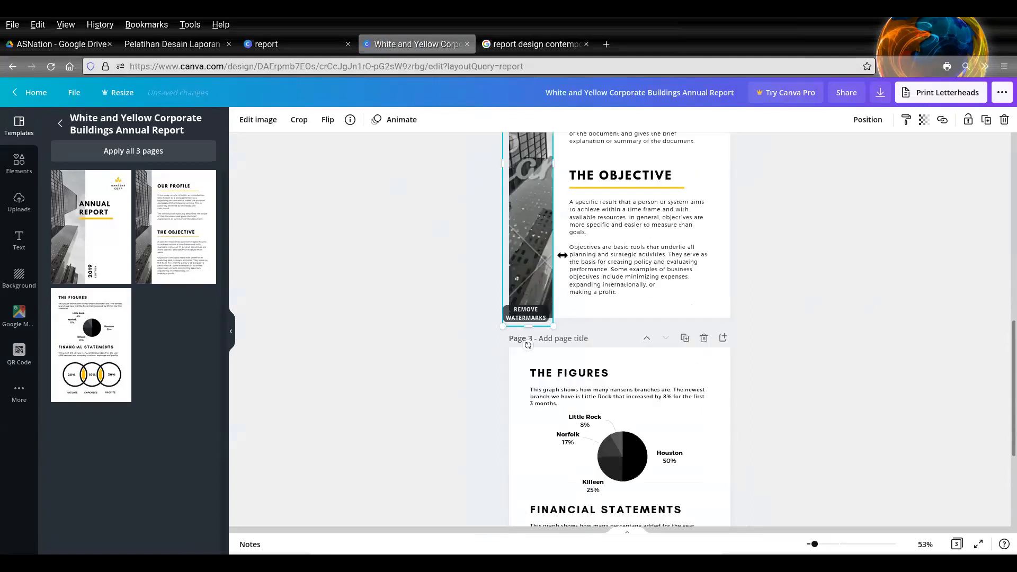
scroll(924, 376, up, 4)
scroll(921, 375, up, 5)
click(833, 334)
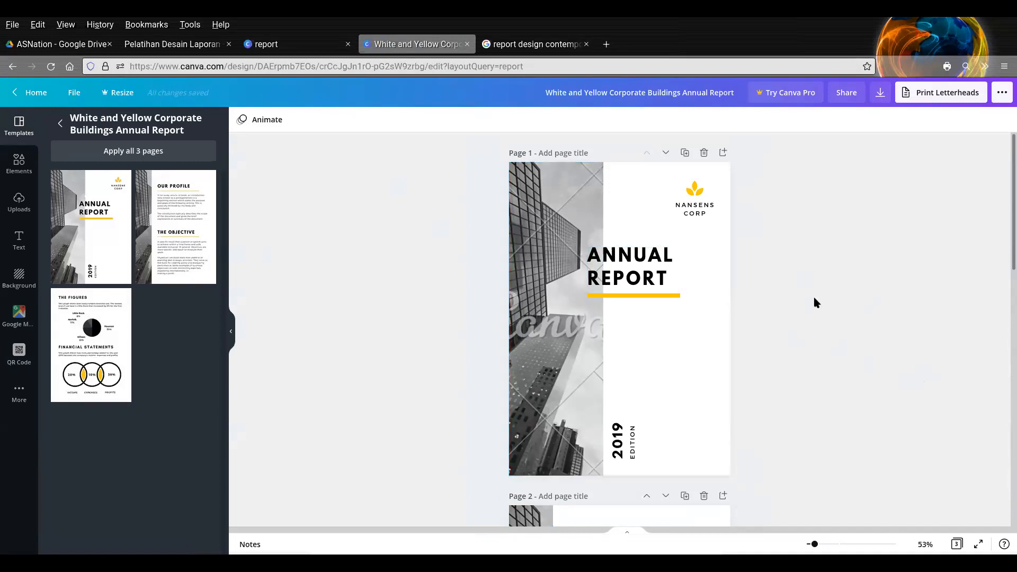
- Delete pages 2 and 3 of the report in the page overview and reopen the cover page for editing
drag(815, 545, 820, 544)
scroll(840, 370, down, 5)
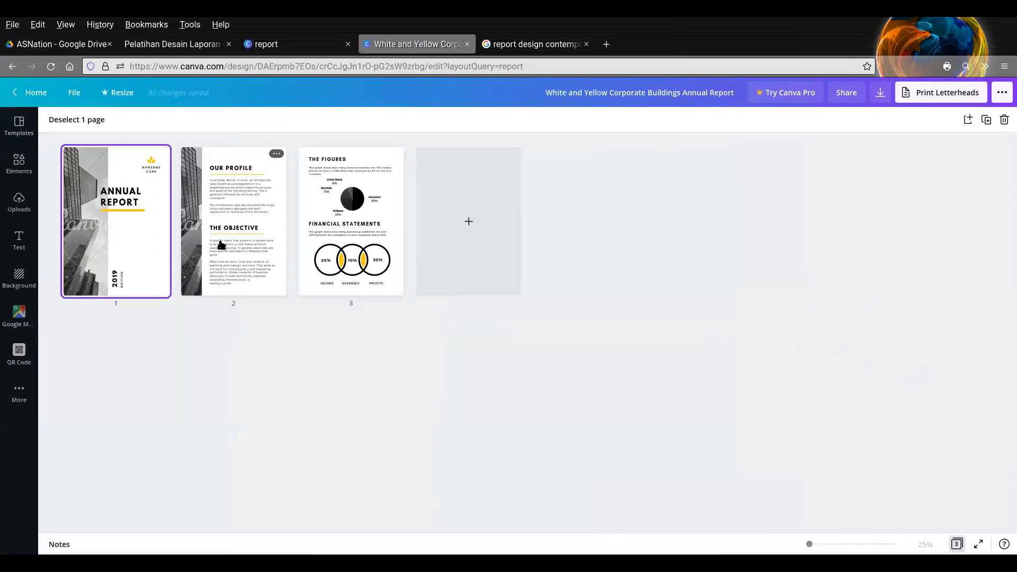
click(221, 245)
shift+click(333, 233)
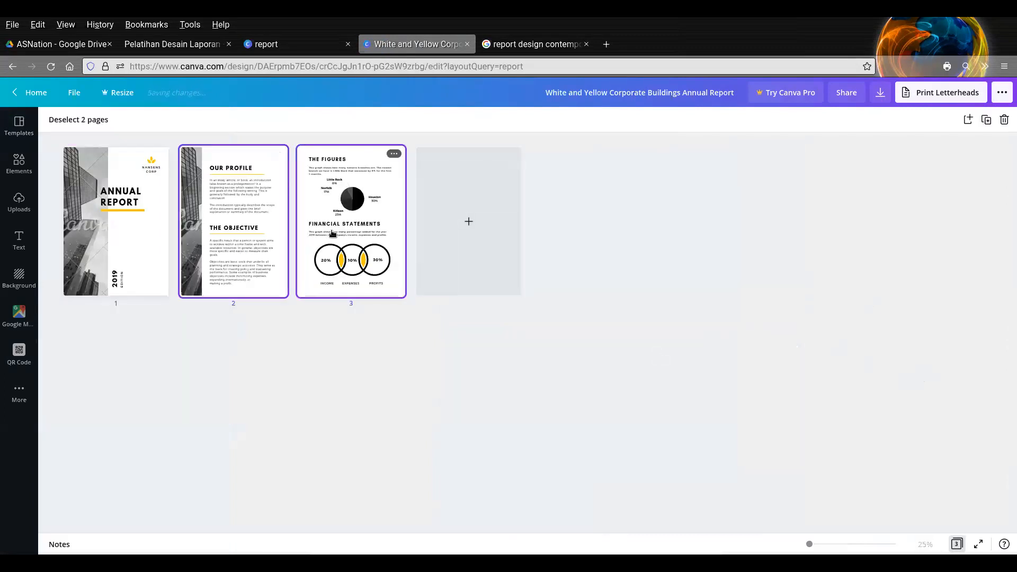
click(409, 360)
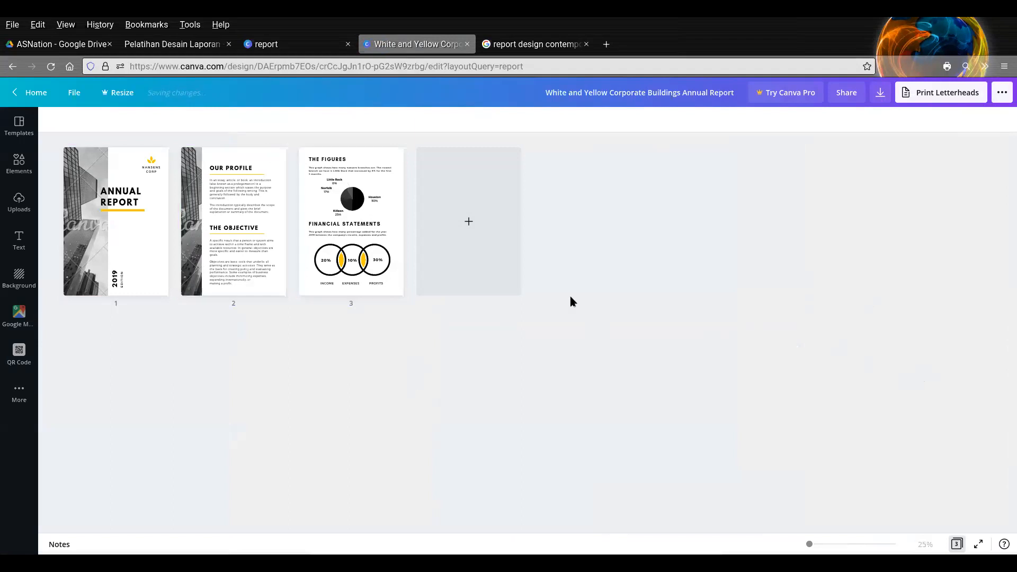
click(235, 240)
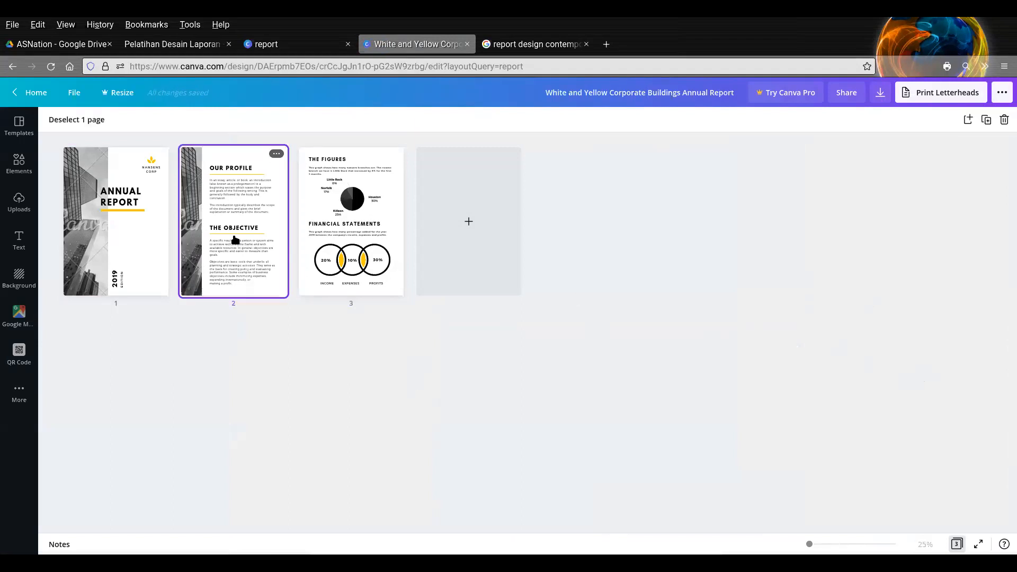
shift+click(322, 229)
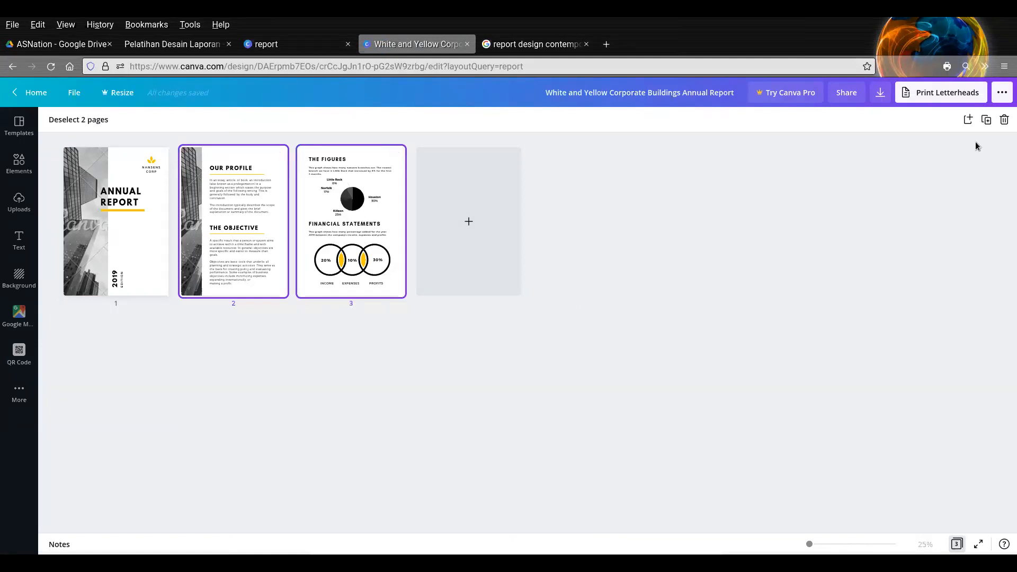
click(1003, 121)
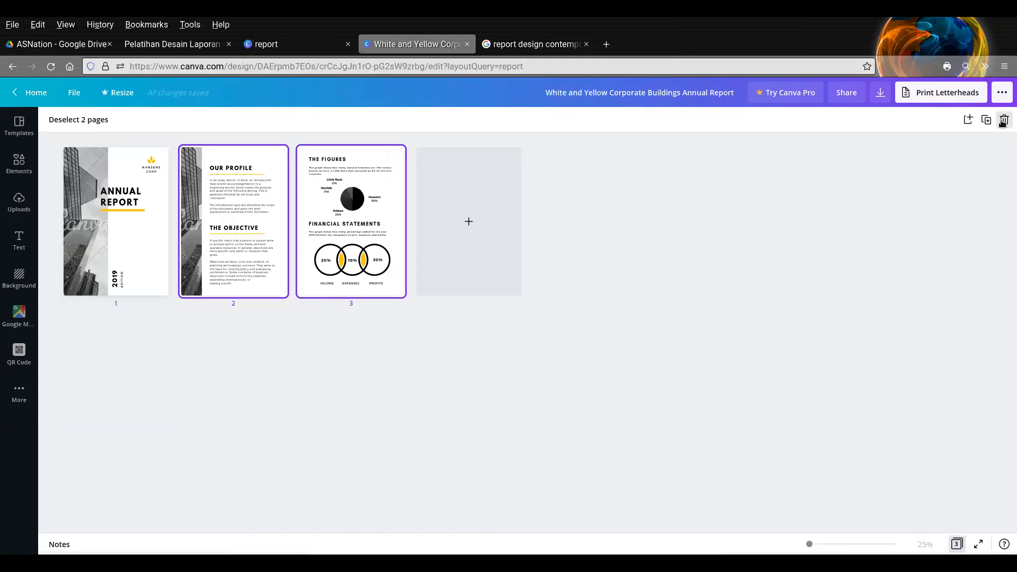
double_click(142, 251)
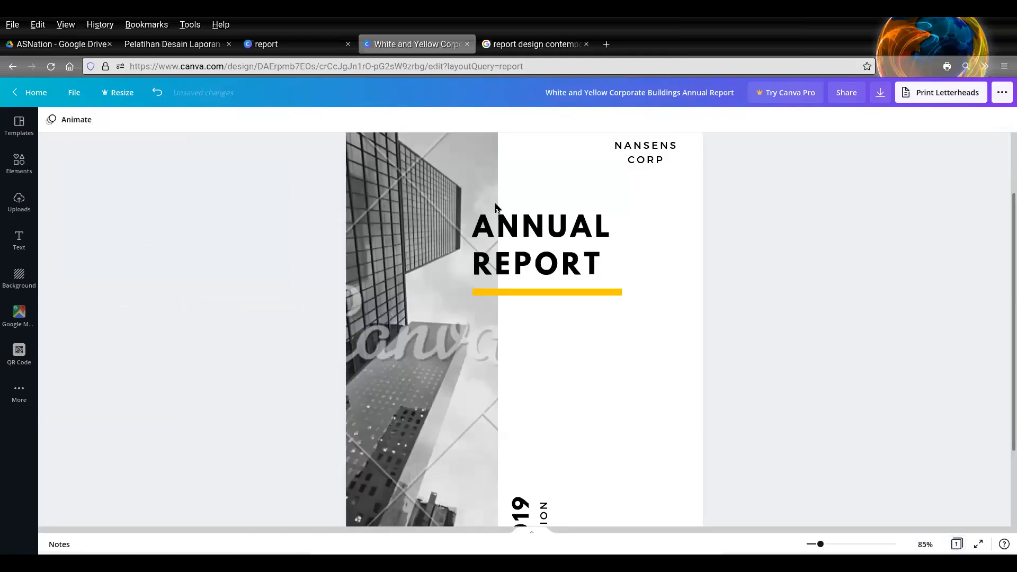
- Search the elements library for "building" and limit the results to photos
scroll(775, 323, down, 2)
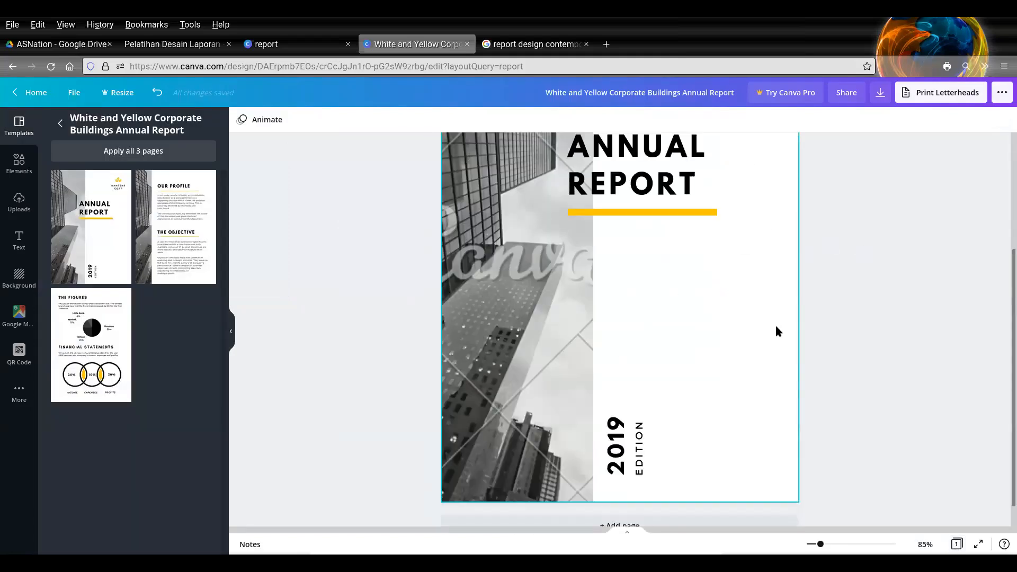
click(516, 297)
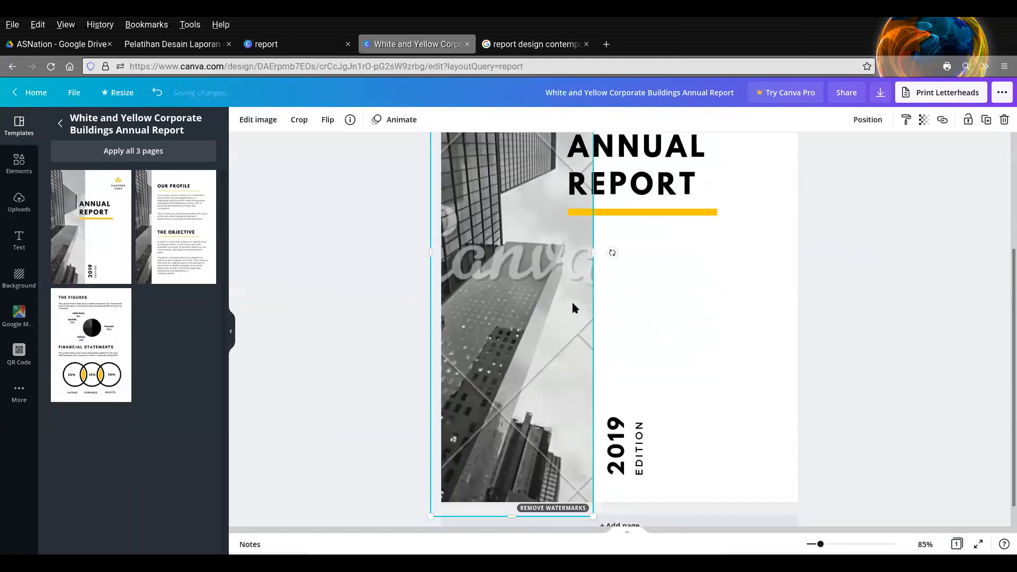
scroll(564, 303, up, 4)
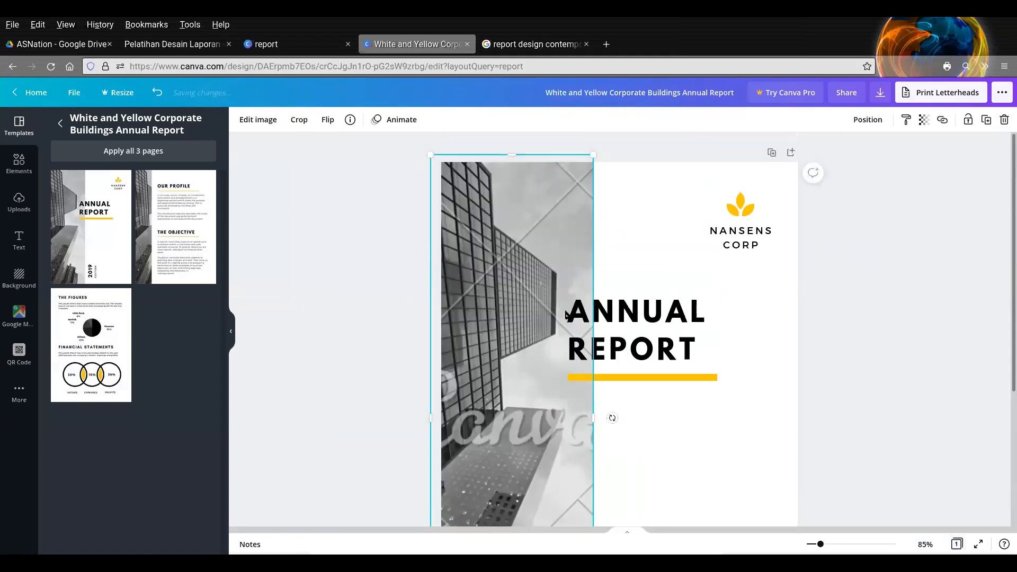
click(19, 165)
click(115, 127)
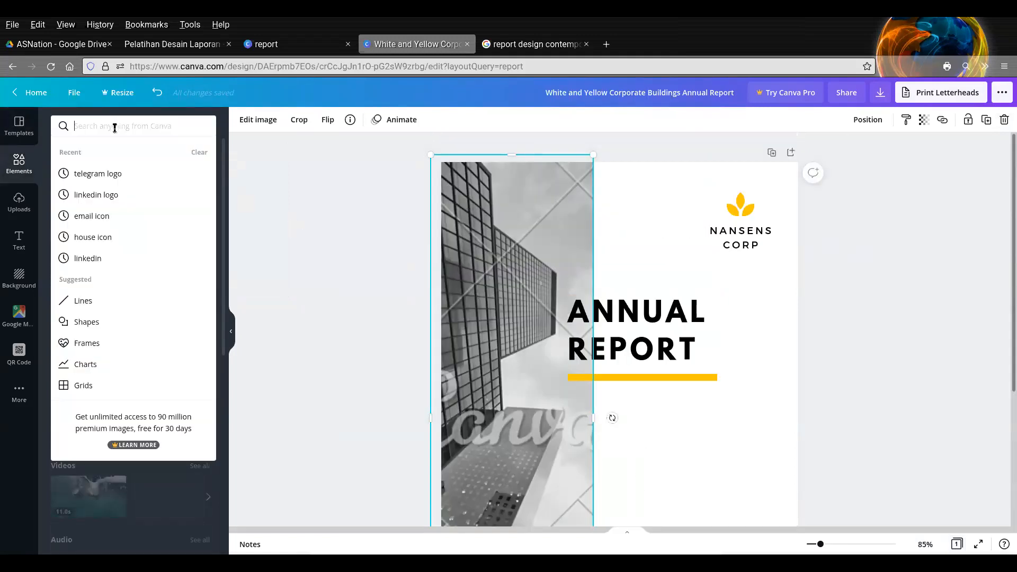
text(building)
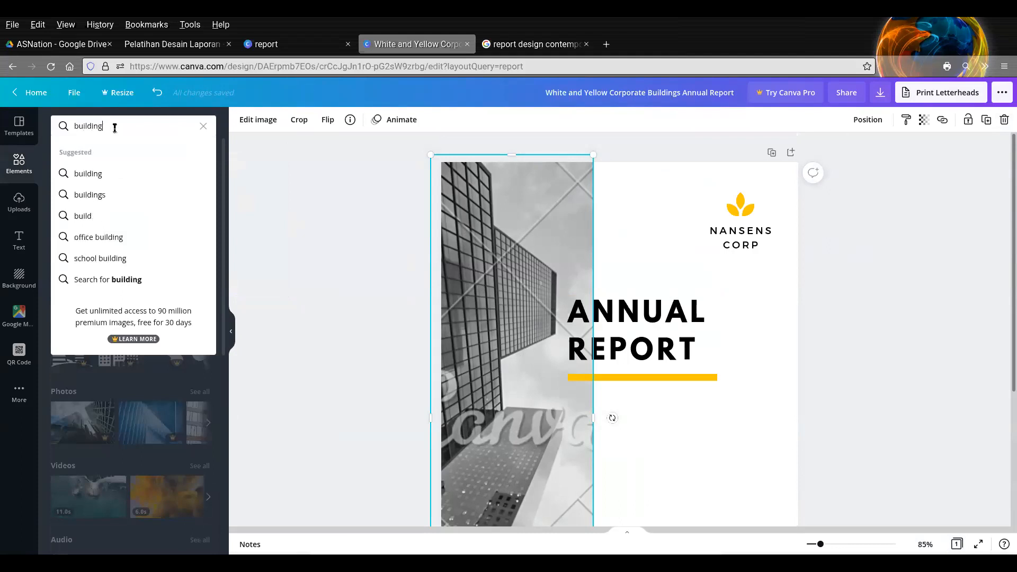
key(Return)
click(97, 155)
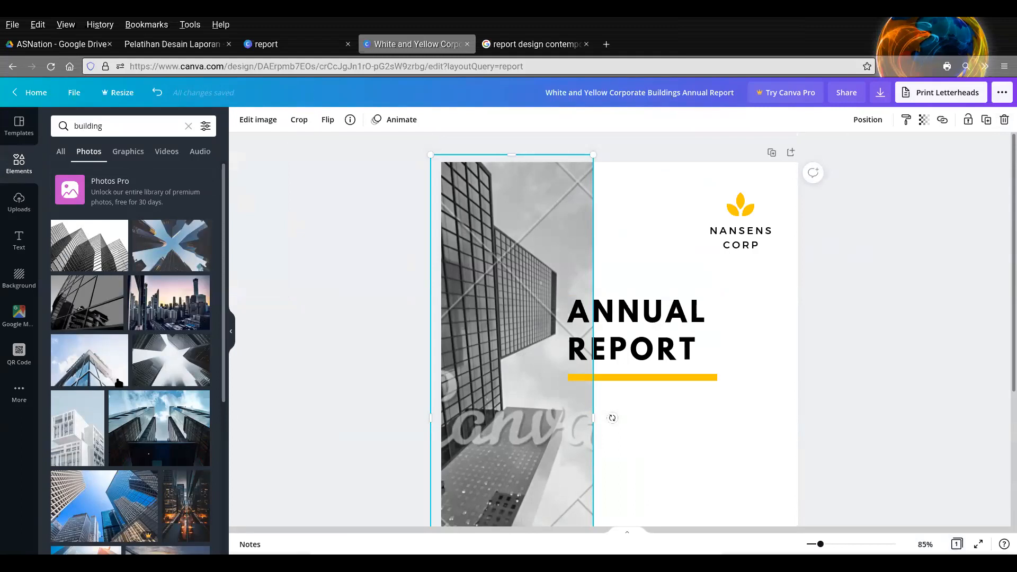
- Add the photo of the high-rise under construction with the yellow crane, and move it to the cover's right side
click(833, 332)
scroll(831, 325, down, 3)
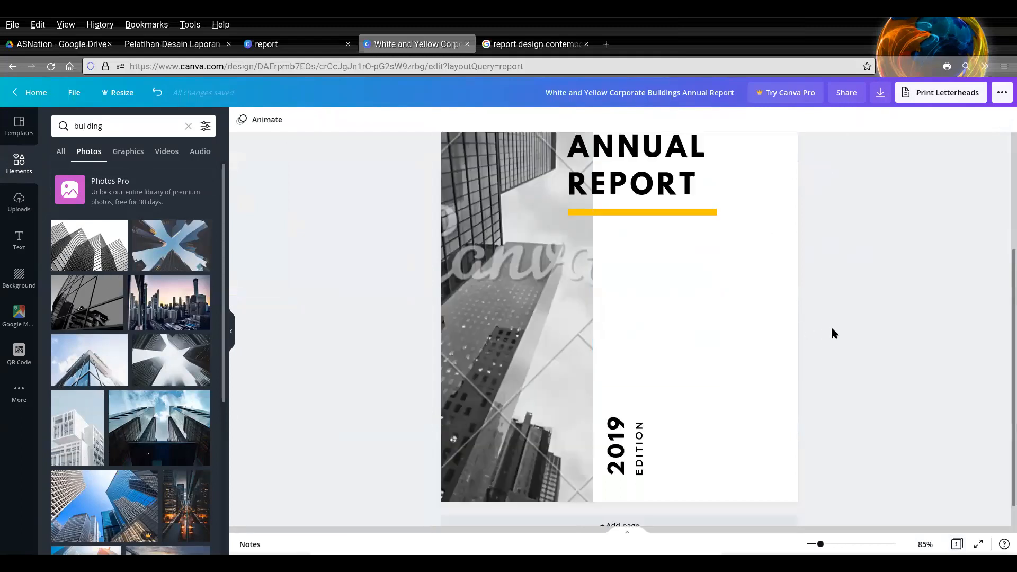
click(568, 320)
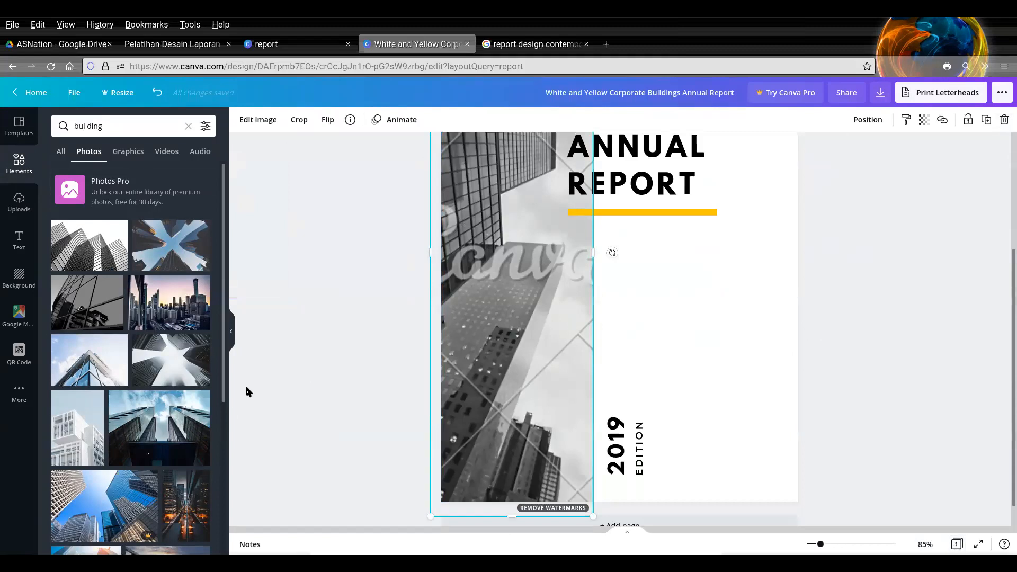
scroll(151, 398, down, 2)
scroll(153, 398, down, 2)
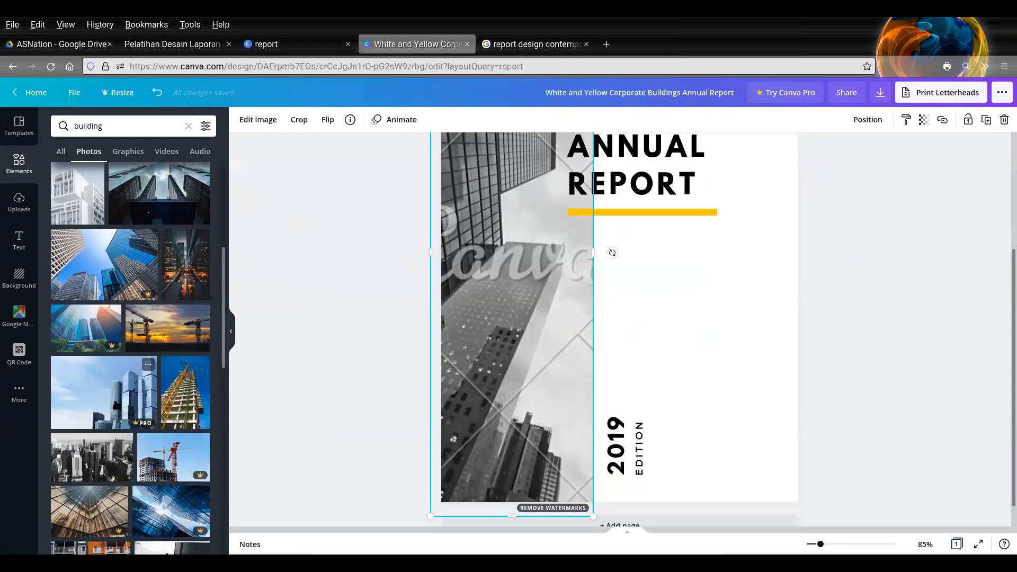
click(189, 399)
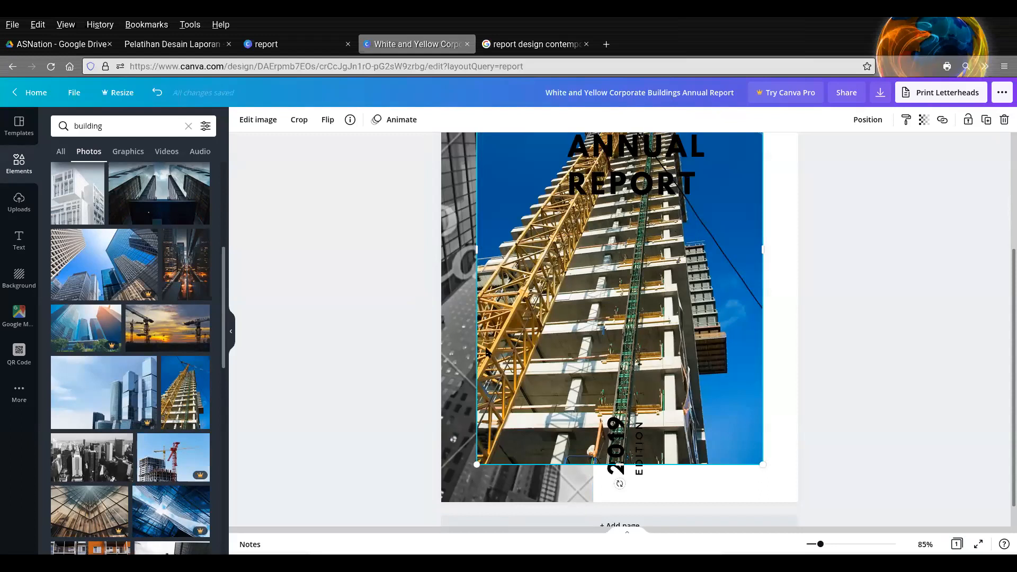
drag(657, 308, 822, 345)
- Delete the original black-and-white building photo from the cover
click(544, 374)
scroll(546, 378, up, 3)
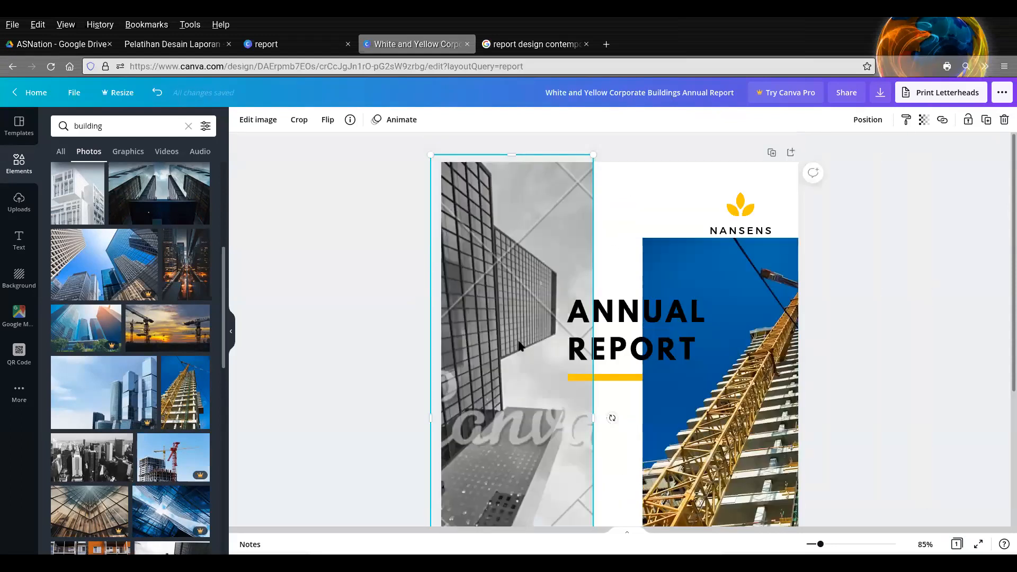
scroll(522, 347, down, 3)
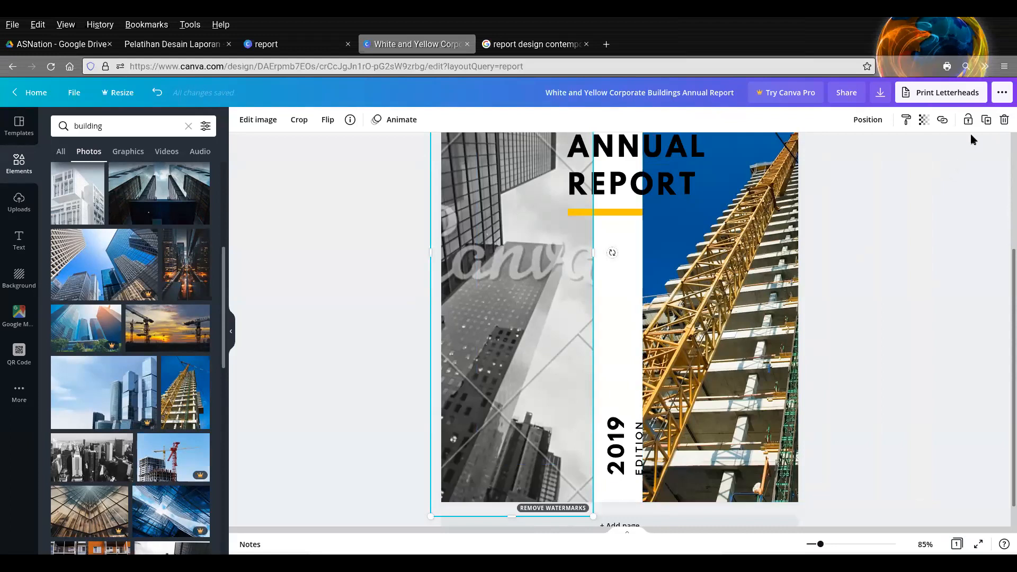
click(1004, 119)
- Move the construction photo to the cover's left side and enlarge it to fill the full page height
drag(764, 306, 425, 300)
scroll(492, 339, up, 3)
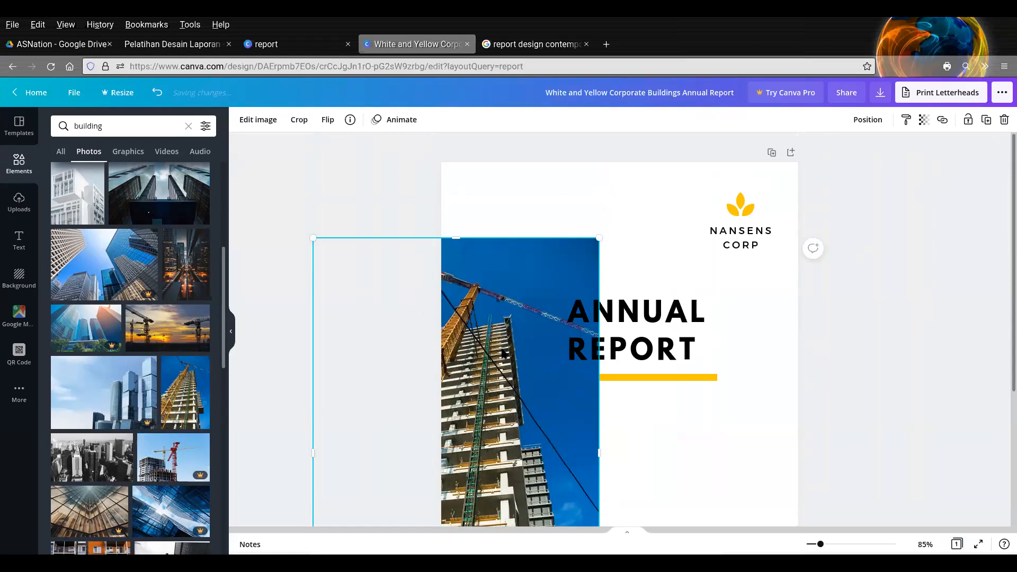
drag(267, 195, 238, 184)
drag(502, 427, 470, 423)
scroll(794, 400, down, 3)
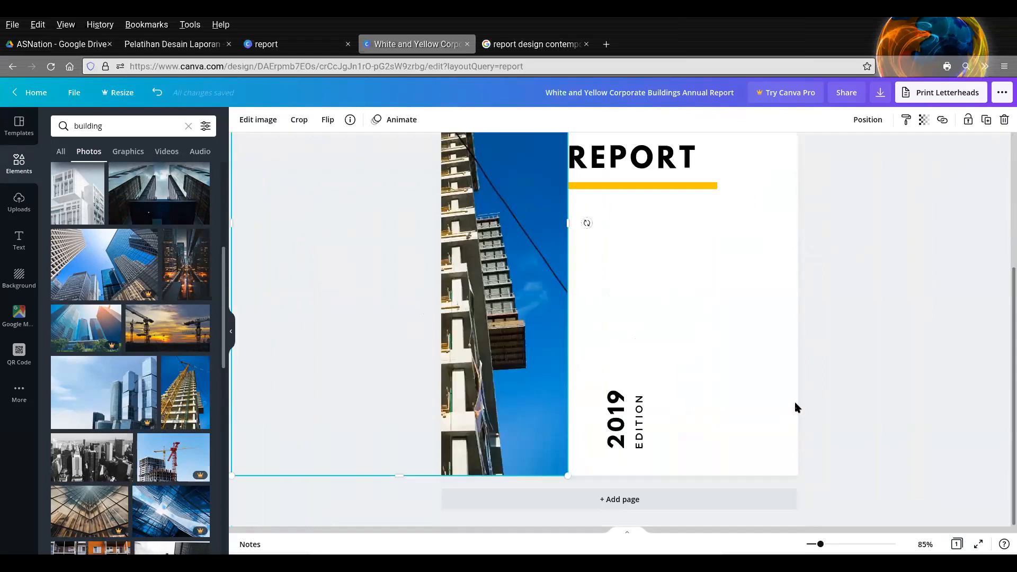
scroll(795, 404, up, 3)
scroll(818, 392, down, 3)
click(871, 340)
- Crop the construction photo's left side so it ends at the cover's left edge
click(480, 297)
scroll(493, 389, up, 3)
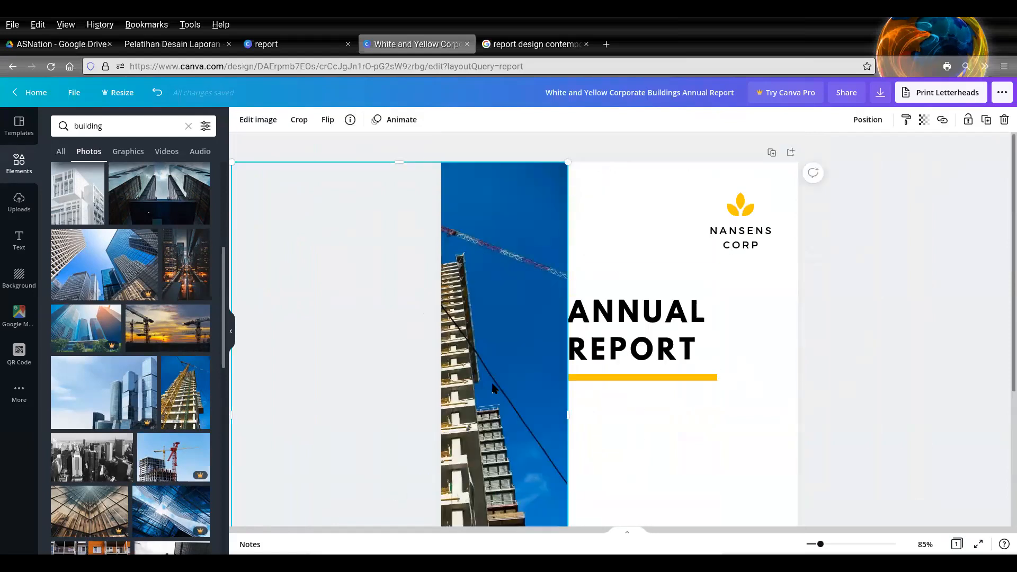
drag(234, 420, 288, 405)
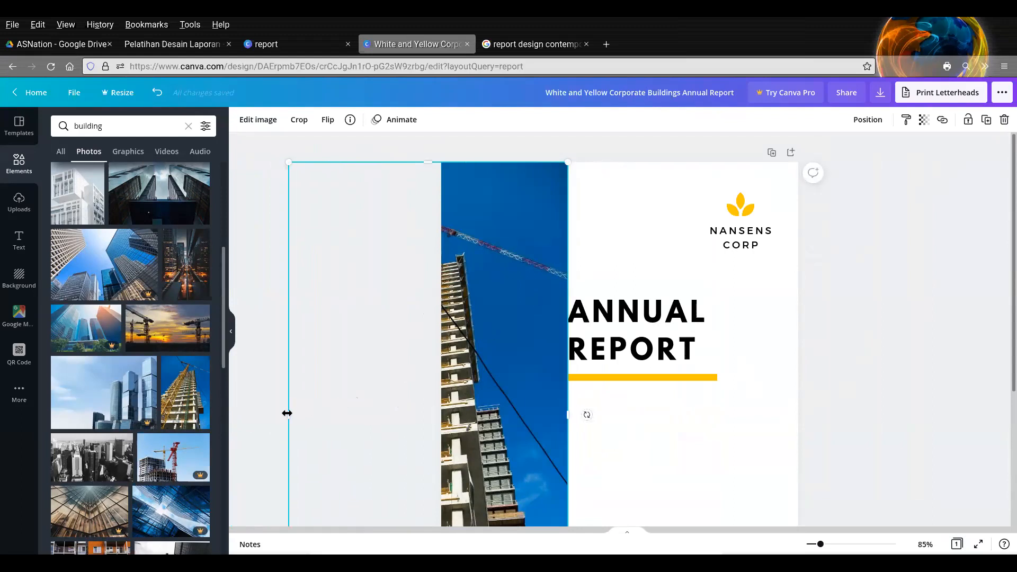
drag(286, 413, 442, 417)
click(856, 372)
- Search the elements library for "logo" and limit the results to graphics
click(742, 220)
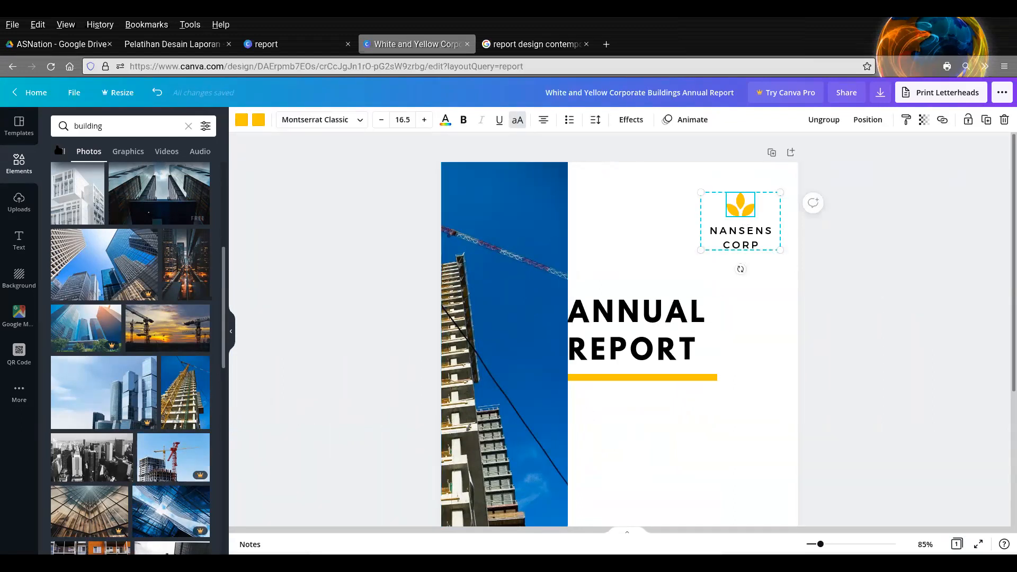
click(114, 126)
double_click(120, 124)
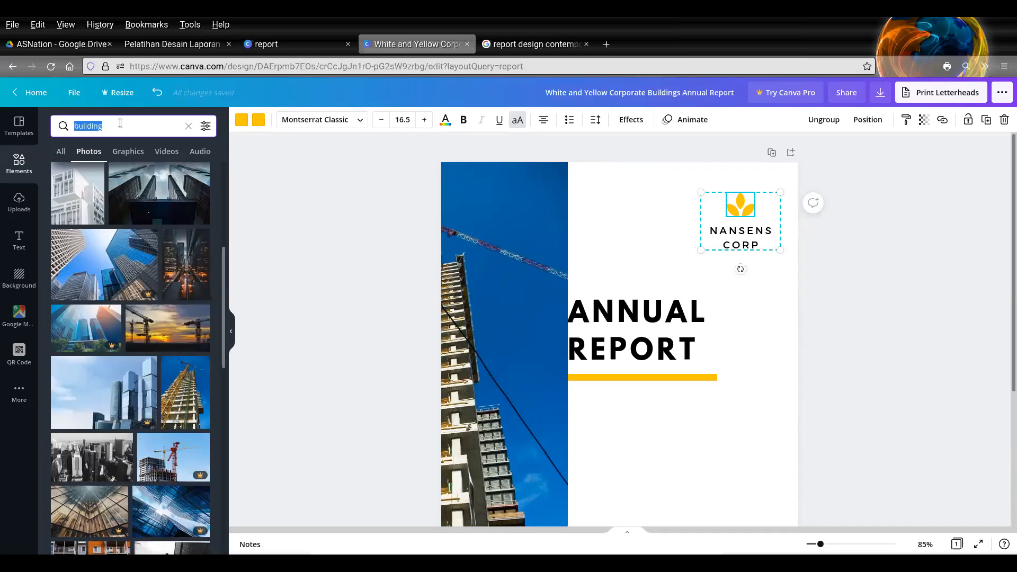
text(logo)
key(Return)
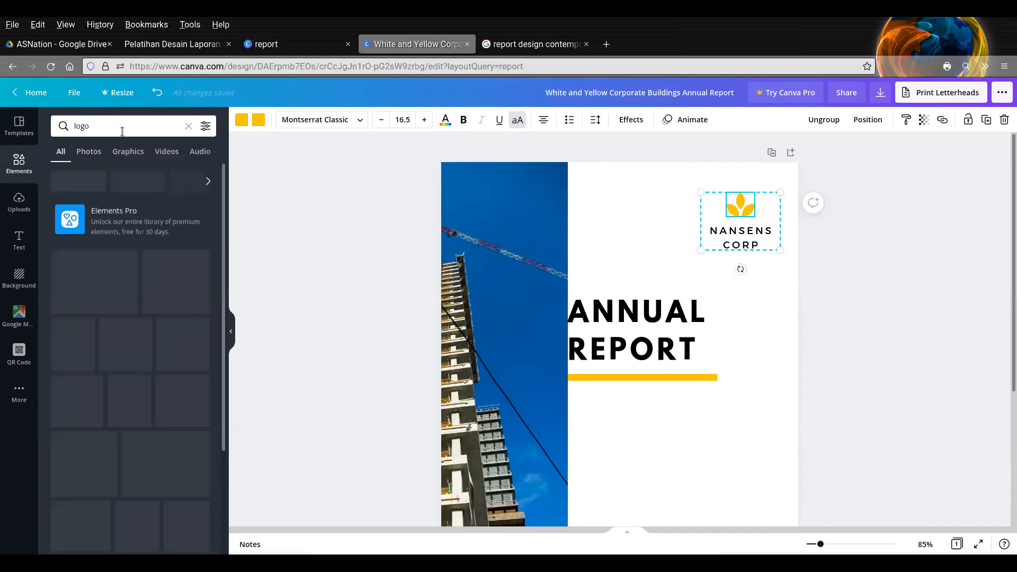
click(123, 154)
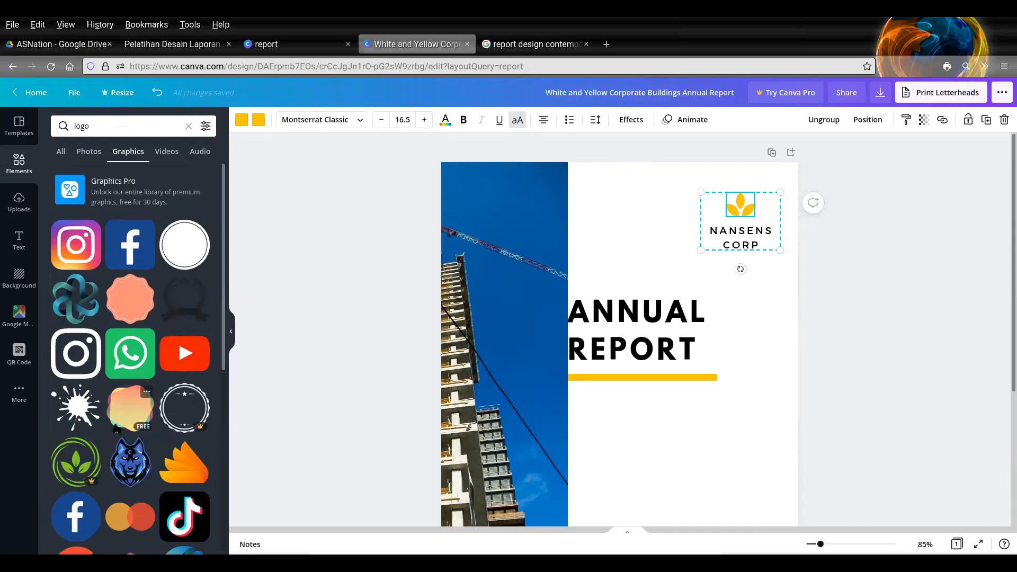
- Replace the yellow leaf emblem above the company name with the WhatsApp logo, scaled down to a similar size
drag(627, 445, 601, 234)
click(735, 216)
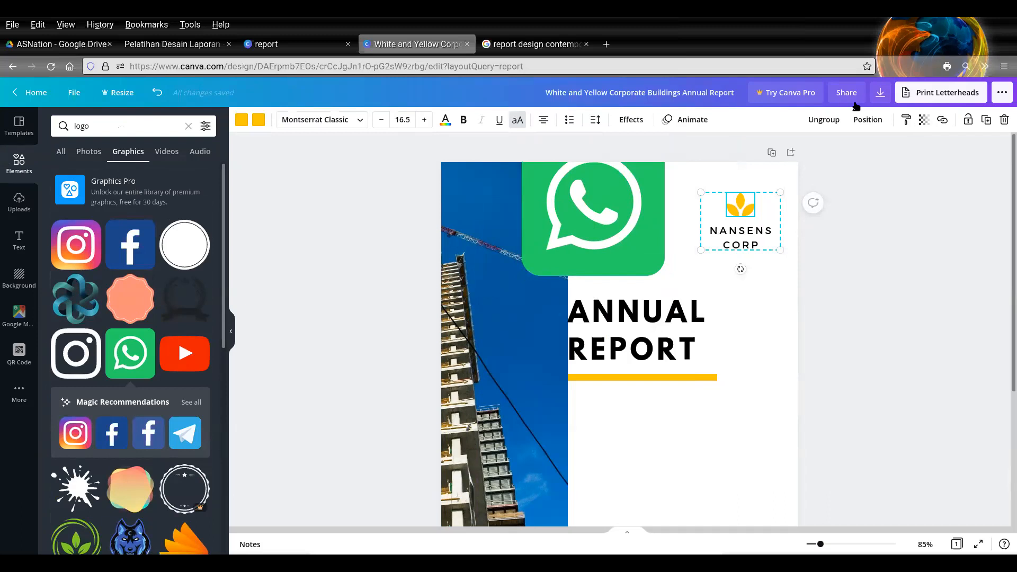
click(740, 214)
key(Delete)
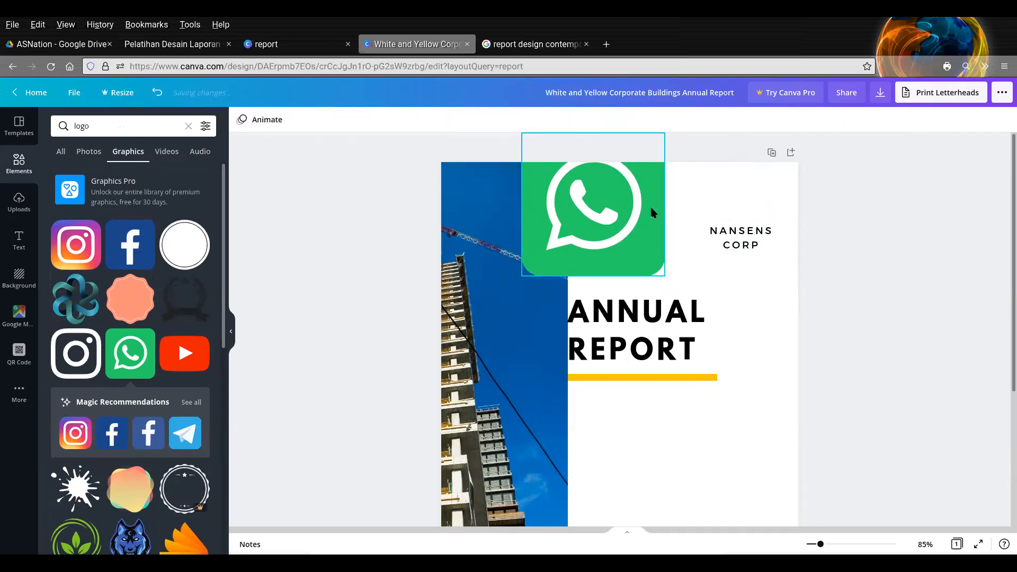
click(650, 211)
drag(518, 138, 742, 212)
- Change the company name below the logo from "NANSENS CORP" to "WA GRUP"
click(744, 233)
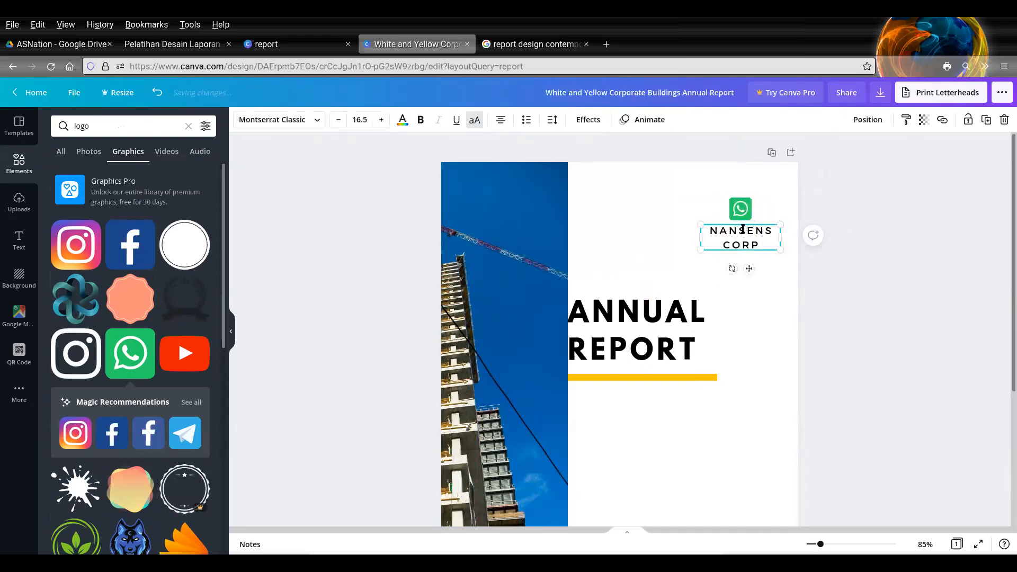
click(743, 231)
double_click(743, 230)
text(WA)
double_click(736, 245)
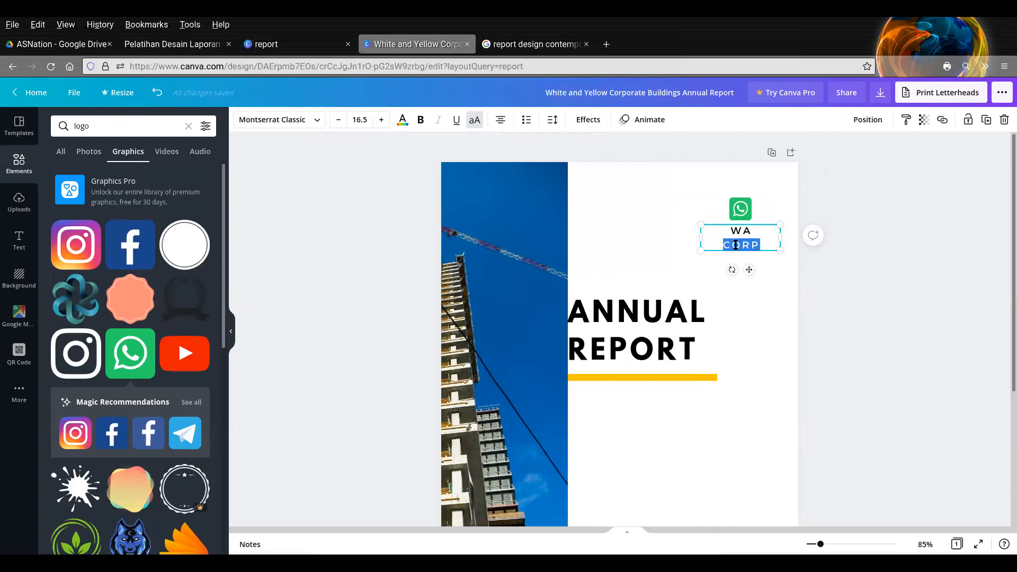
text(GRUP)
click(846, 333)
- Change the year in the vertical edition text near the cover's bottom to 2021
scroll(846, 333, down, 3)
click(617, 404)
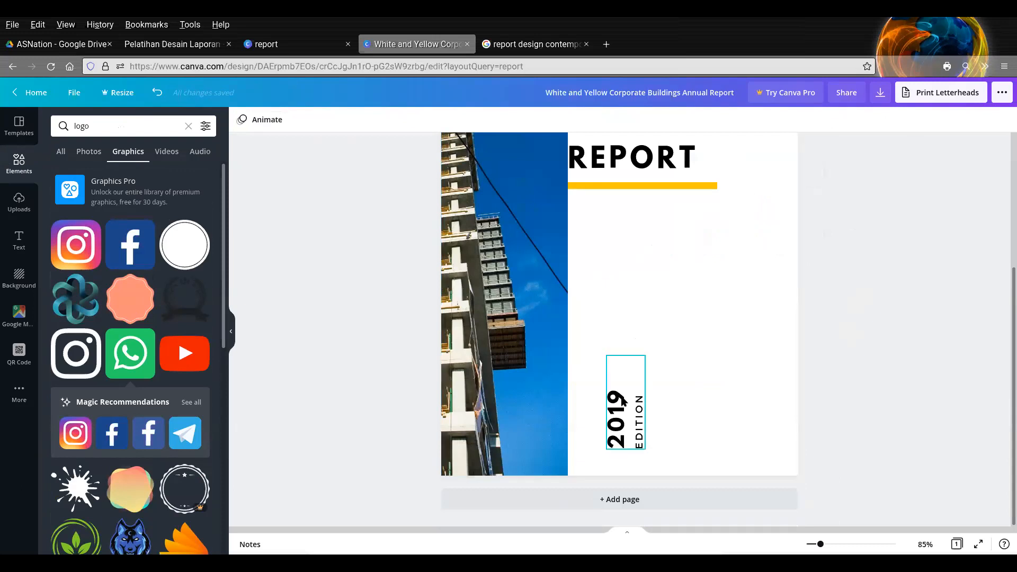
double_click(621, 398)
click(619, 400)
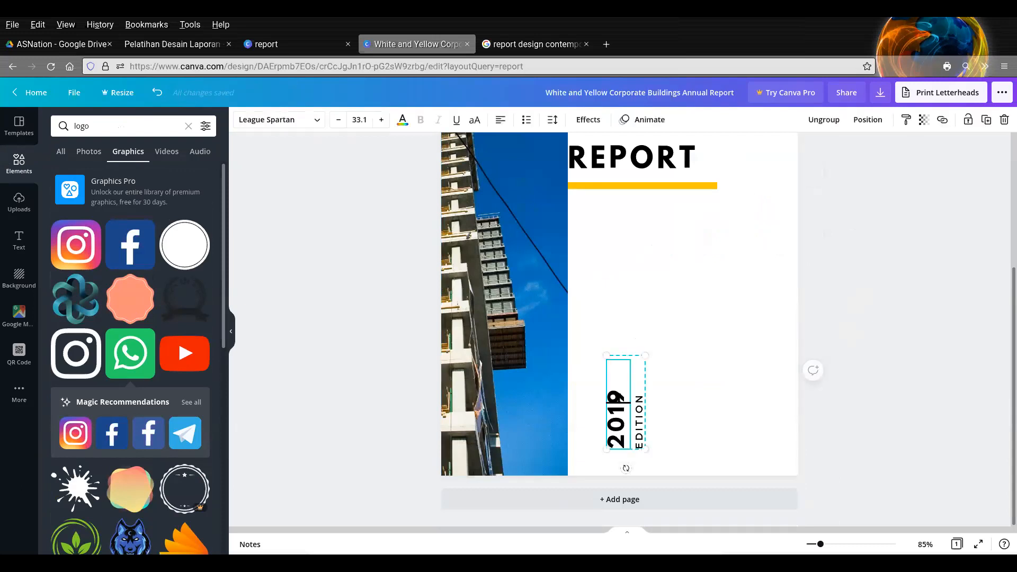
key(BackSpace)
key(BackSpace)
text(21)
click(695, 322)
scroll(695, 323, up, 3)
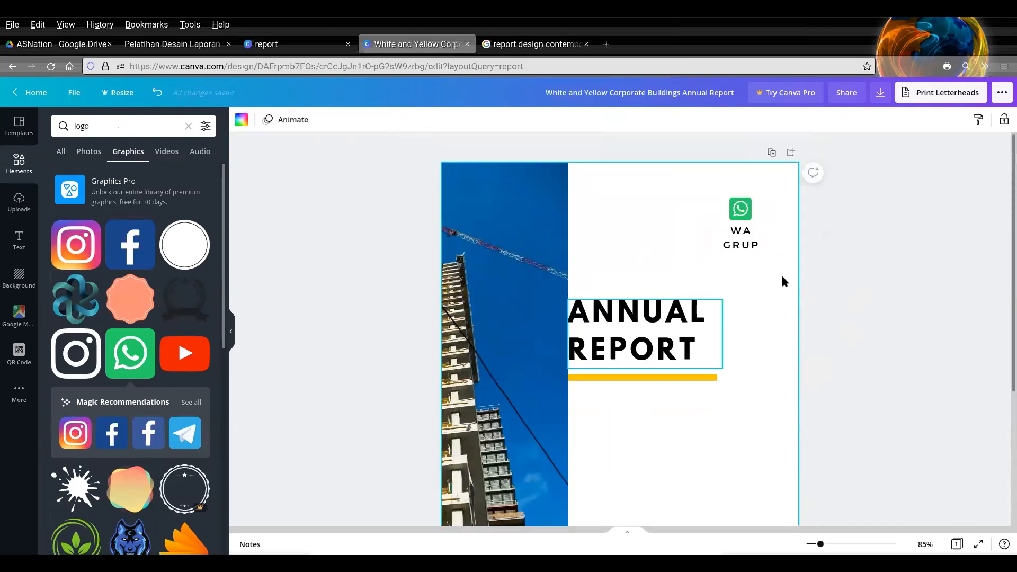
click(817, 274)
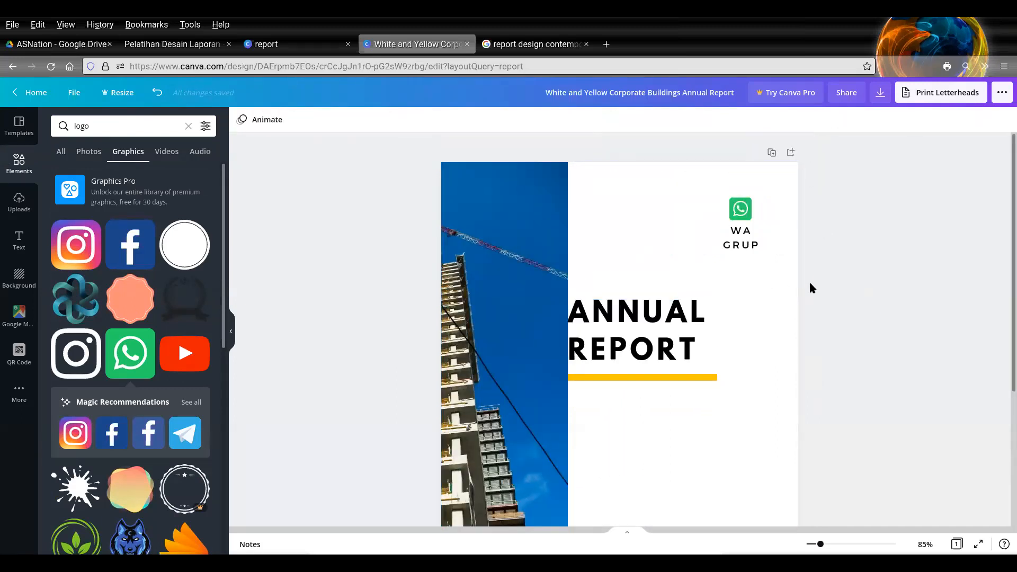
- Add a blank second page below the annual report cover
scroll(762, 280, down, 3)
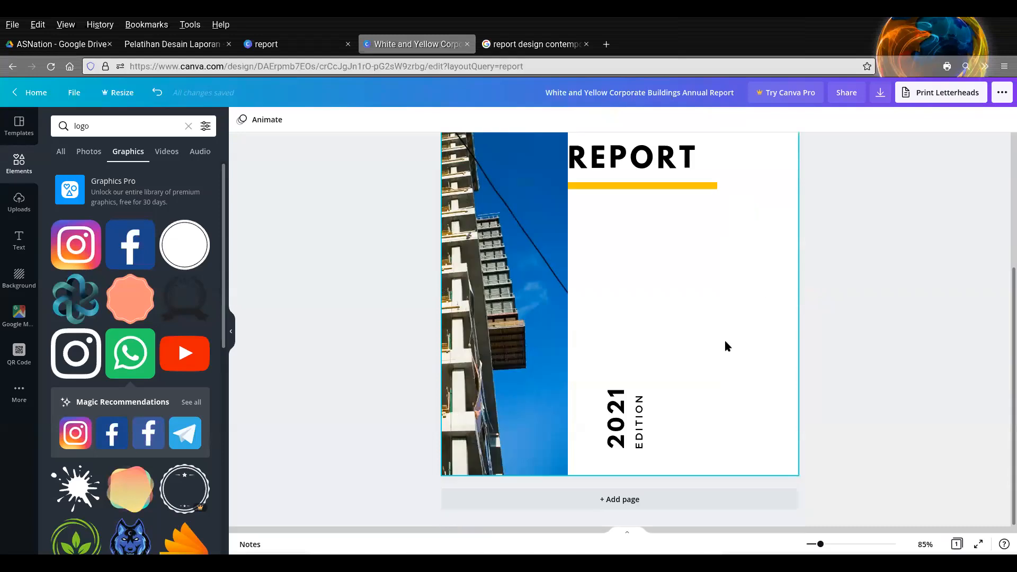
click(666, 499)
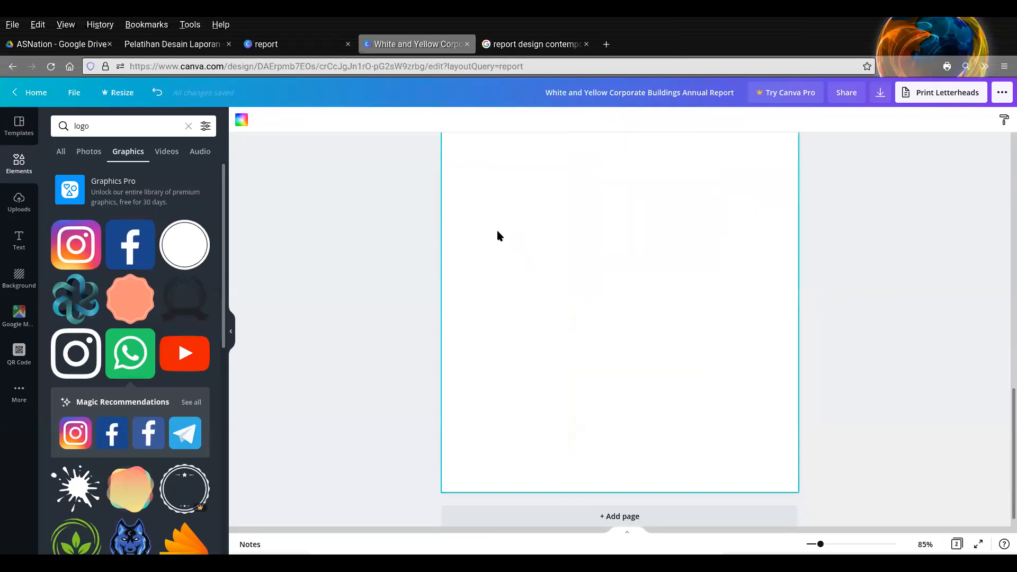
scroll(563, 237, up, 8)
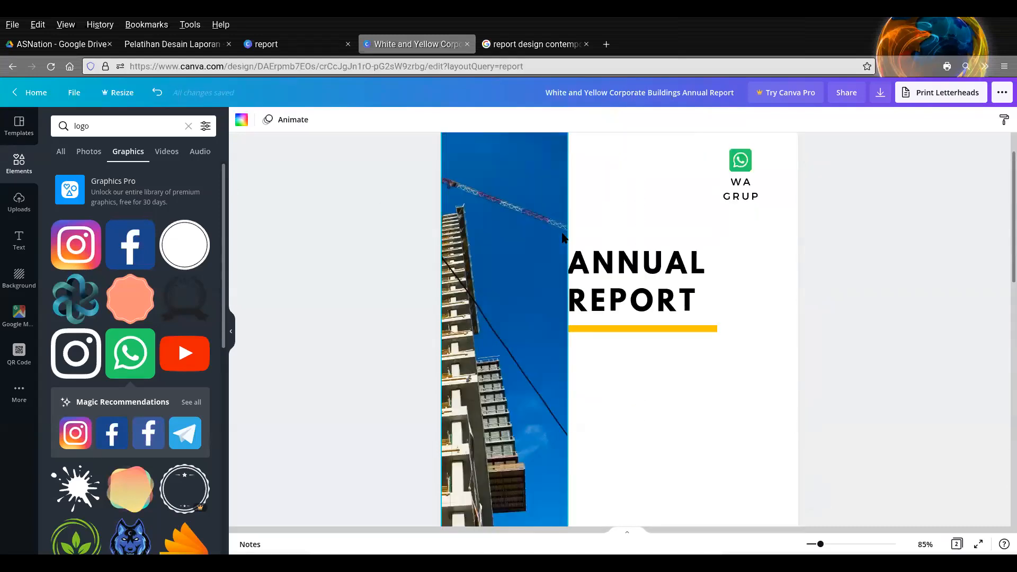
scroll(563, 237, down, 8)
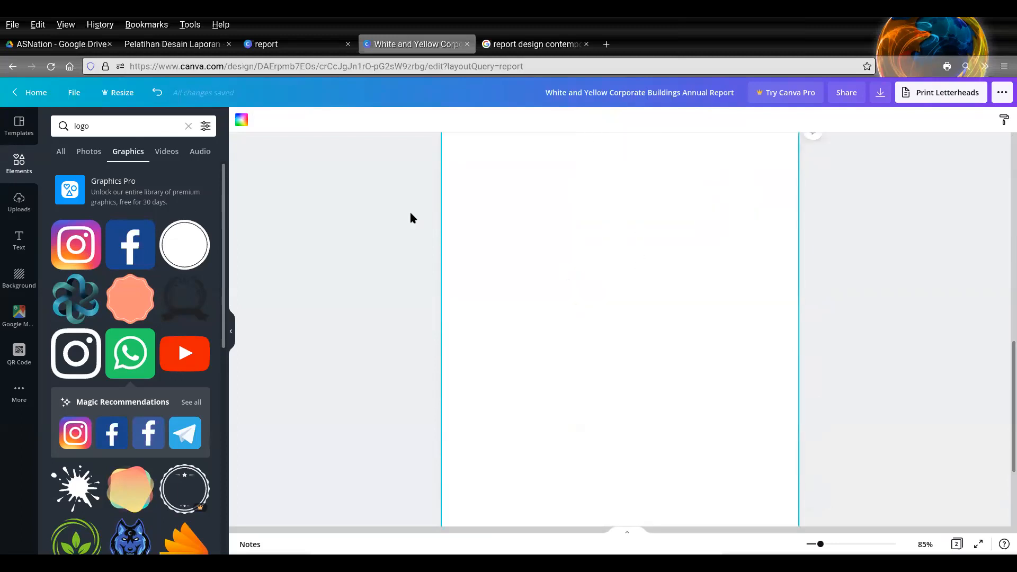
- Rename the design as "Latihan sampul laporan"
click(80, 93)
click(126, 116)
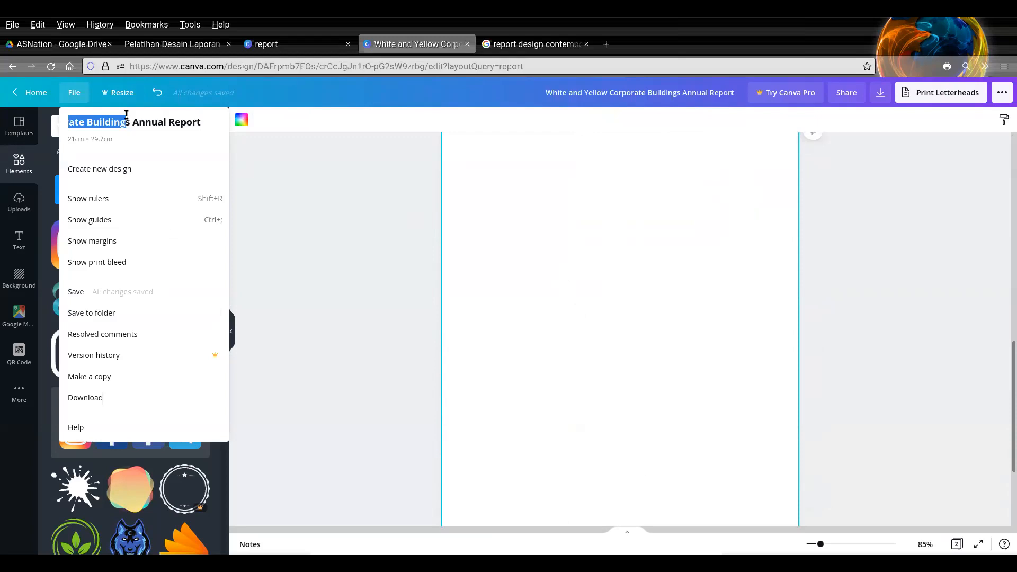
key(ctrl+a)
text(Latihan)
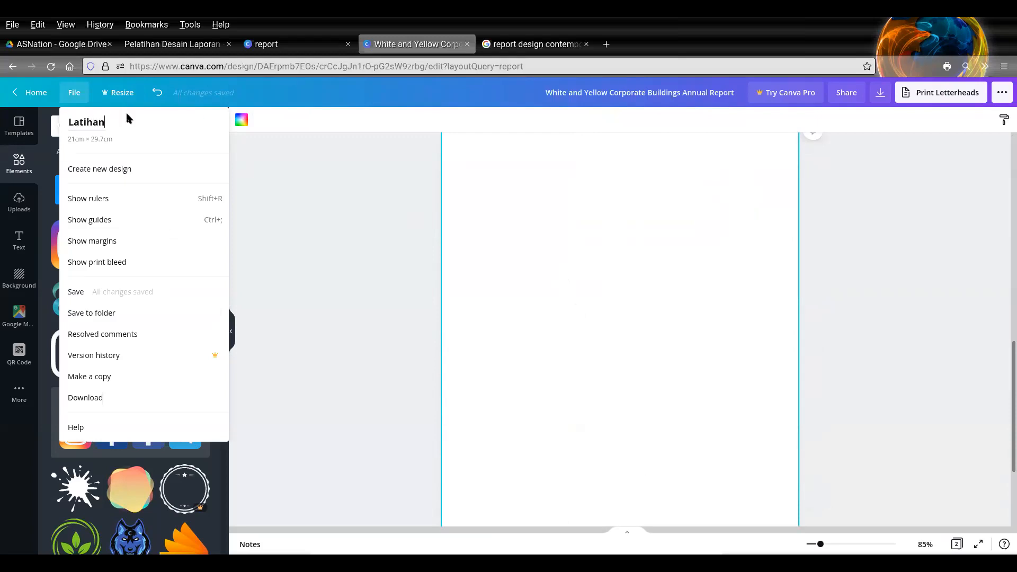
text( sampul laporan)
key(Return)
click(300, 255)
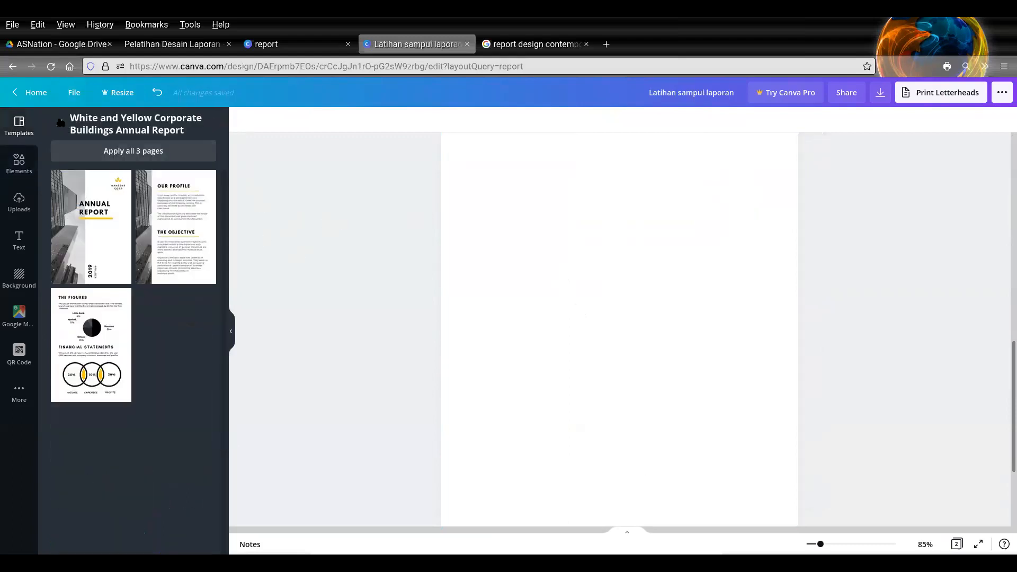
- Apply the cover page of the monthly report template "Laporan Bulanan Foto Perusahaan Oranye" to the blank second page
drag(227, 188, 191, 295)
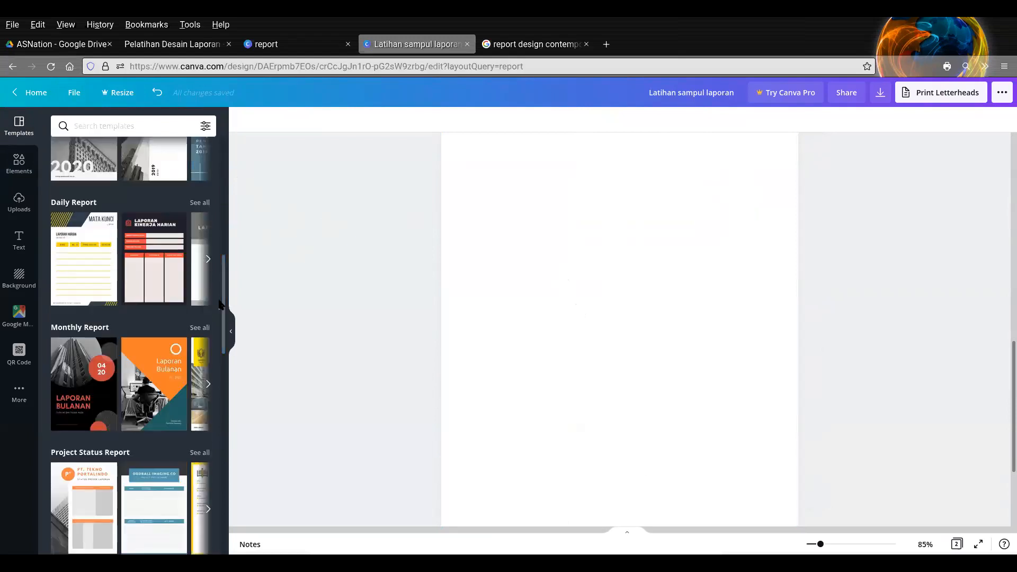
click(147, 354)
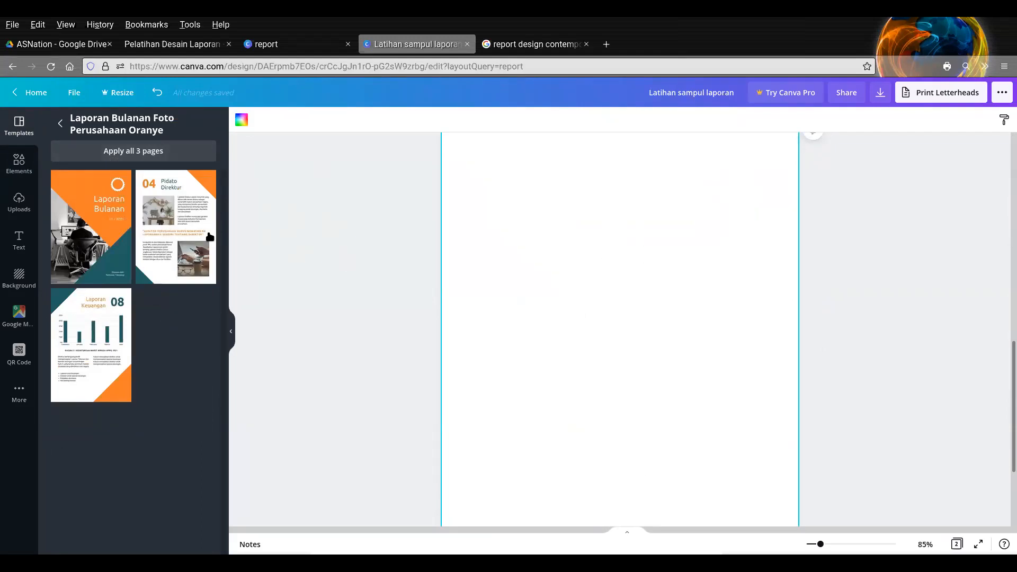
click(94, 265)
click(89, 243)
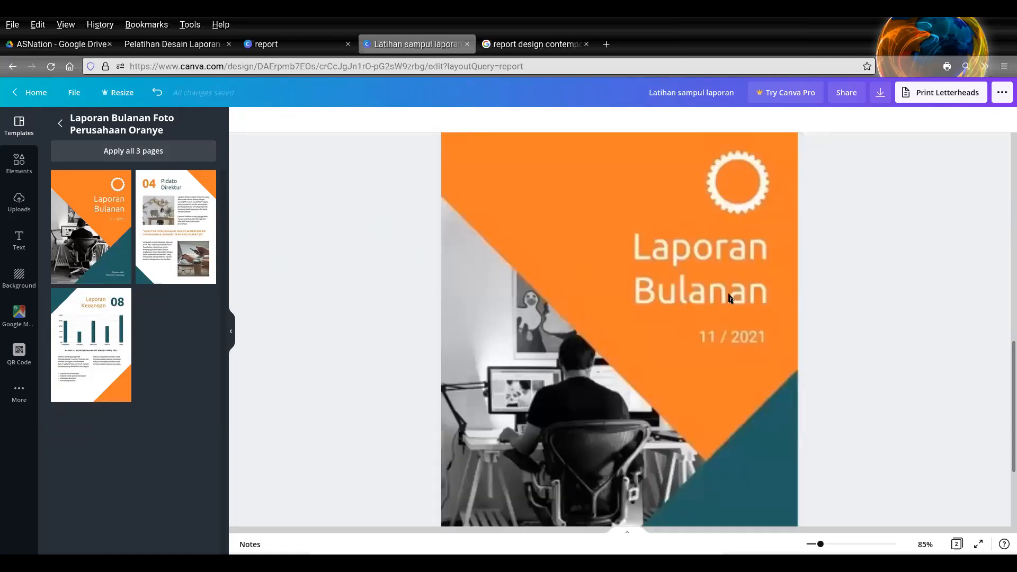
- Examine the orange monthly report cover on page 2 from top to bottom and compare it with the first cover
scroll(731, 291, up, 10)
scroll(729, 297, down, 5)
scroll(729, 297, down, 3)
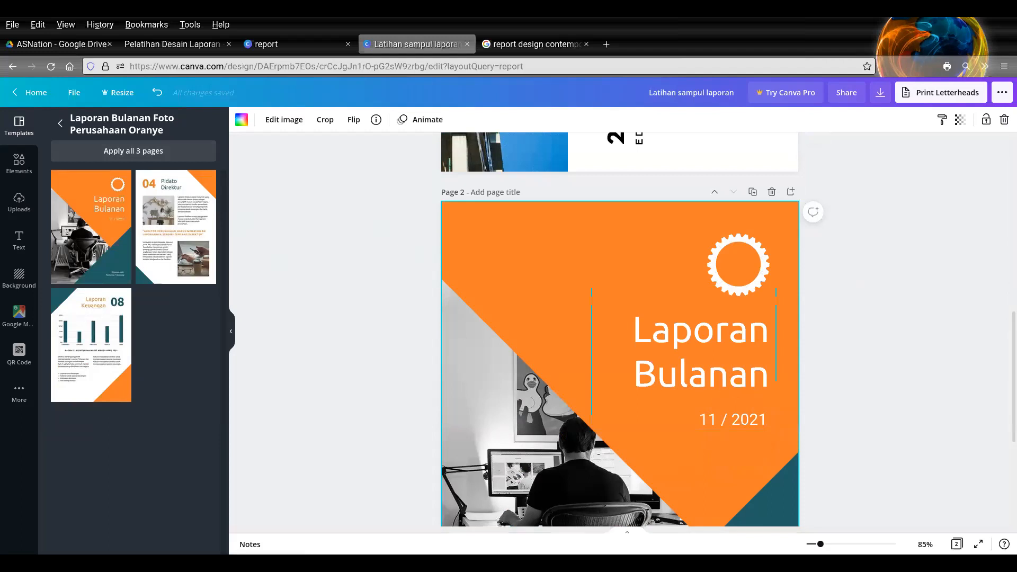
click(876, 290)
scroll(876, 291, down, 4)
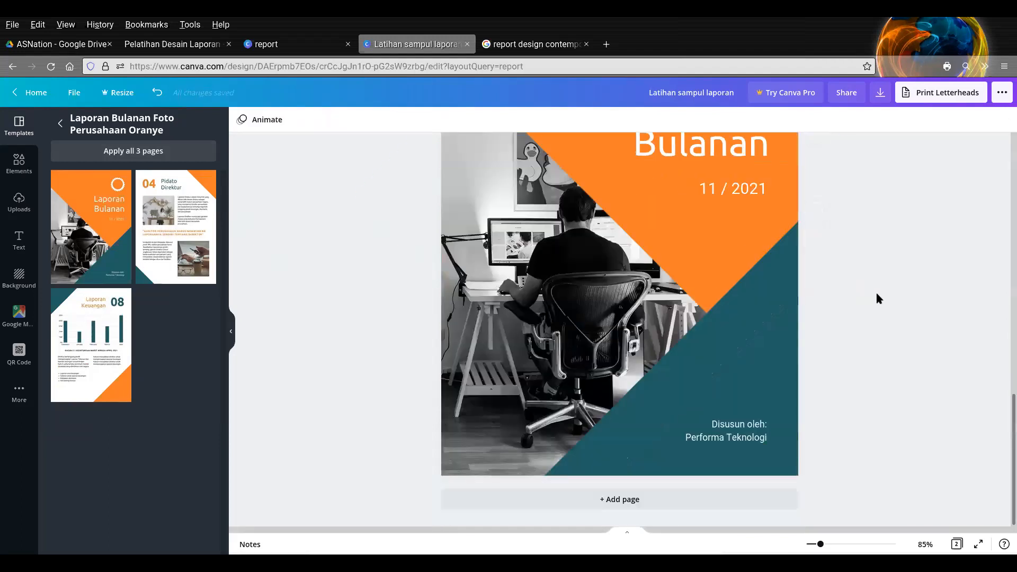
scroll(875, 298, up, 6)
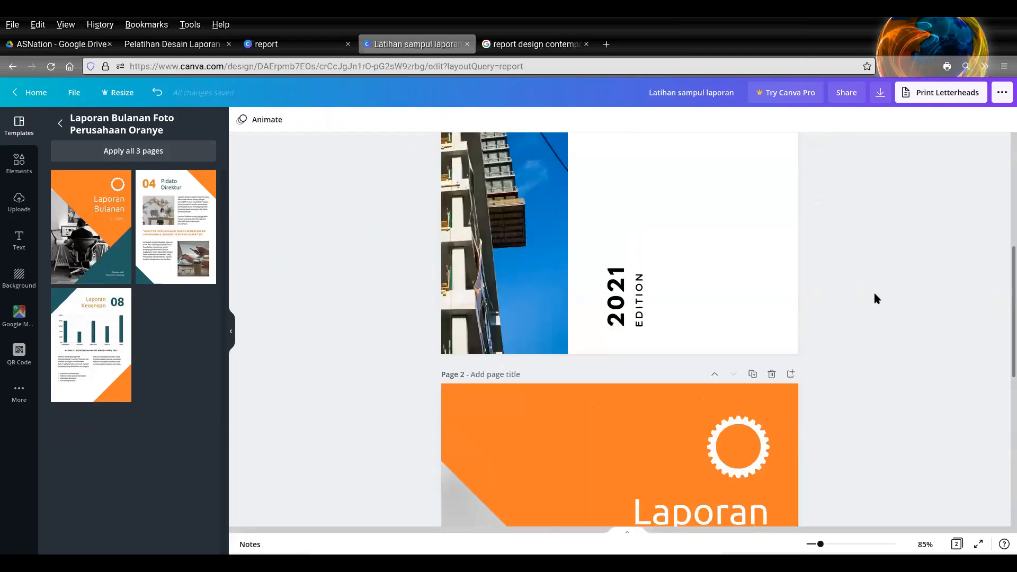
scroll(874, 300, down, 6)
scroll(816, 291, up, 4)
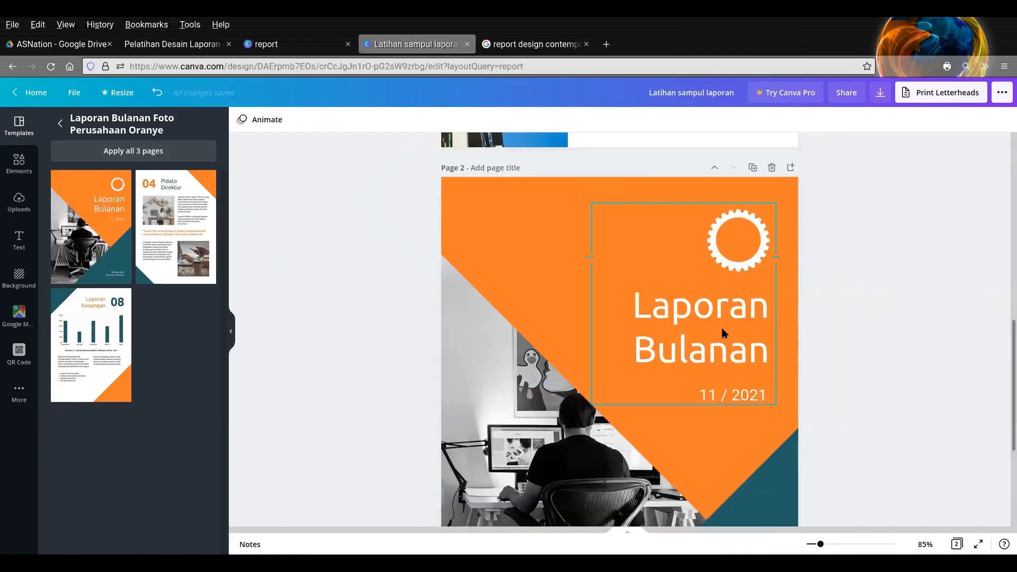
- Change the date below the "Laporan Bulanan" title on page 2 to "12 / 2021"
click(724, 333)
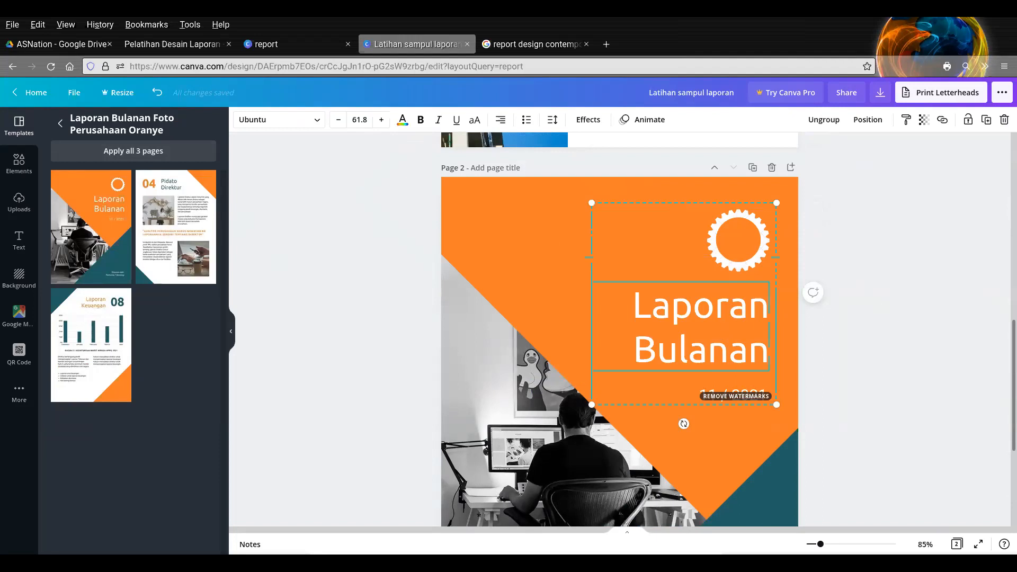
click(895, 351)
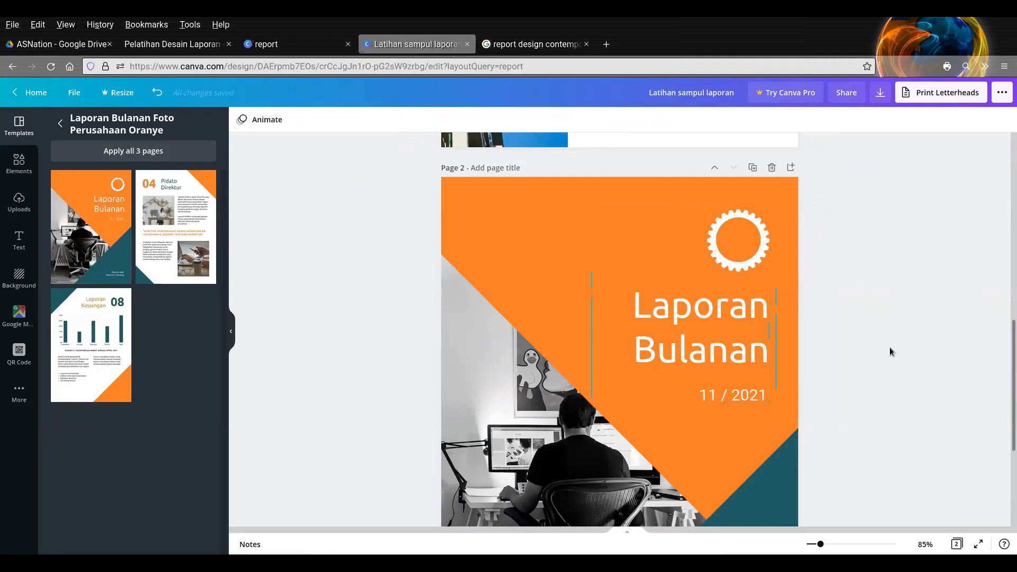
click(703, 393)
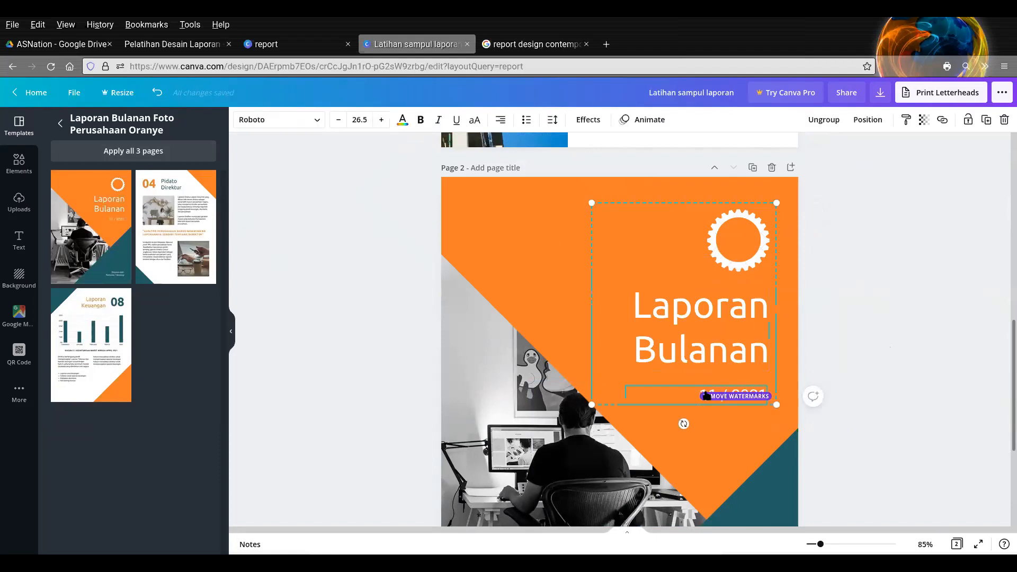
text(0)
click(867, 339)
scroll(867, 339, down, 3)
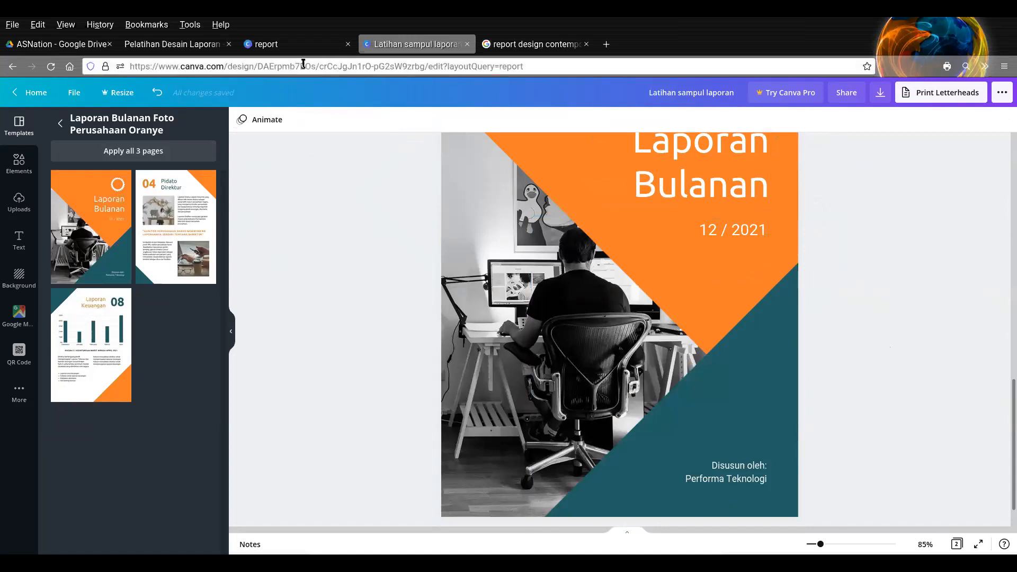
- Look through the report template search results in the other browser tab and return to the cover design
click(286, 44)
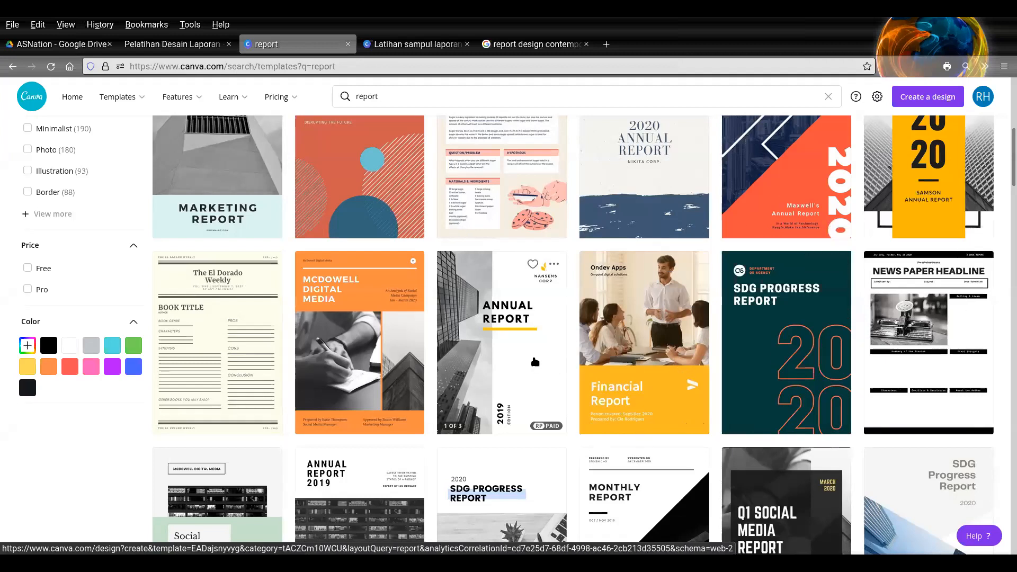
scroll(533, 380, down, 5)
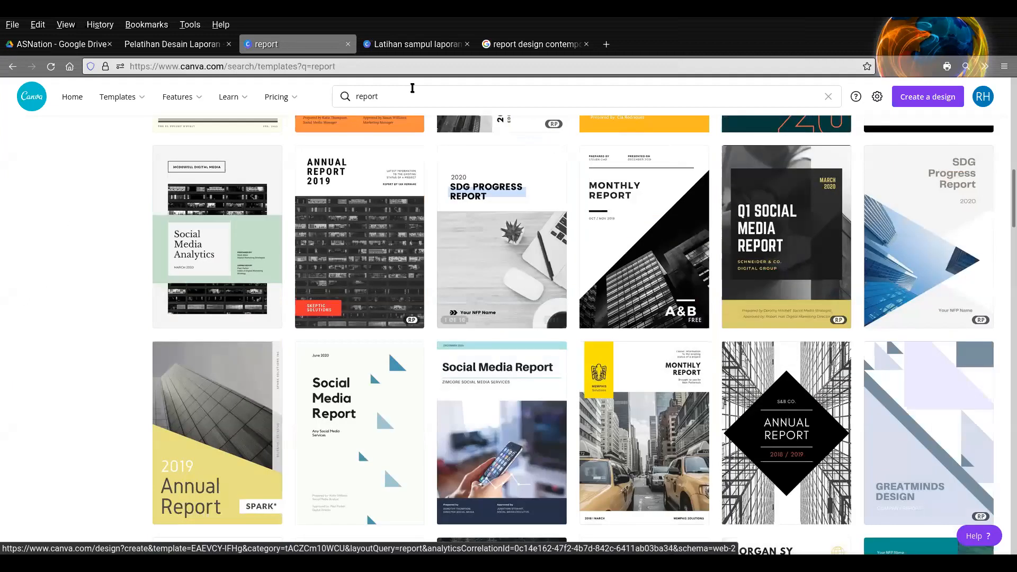
click(399, 44)
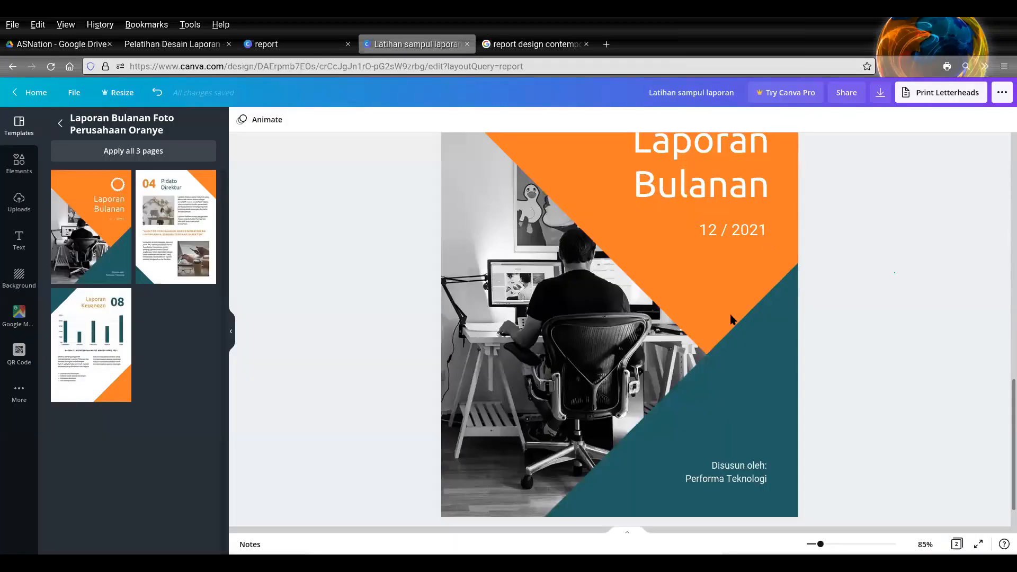
- Ungroup the gear emblem, title and date on the orange cover
scroll(754, 327, up, 5)
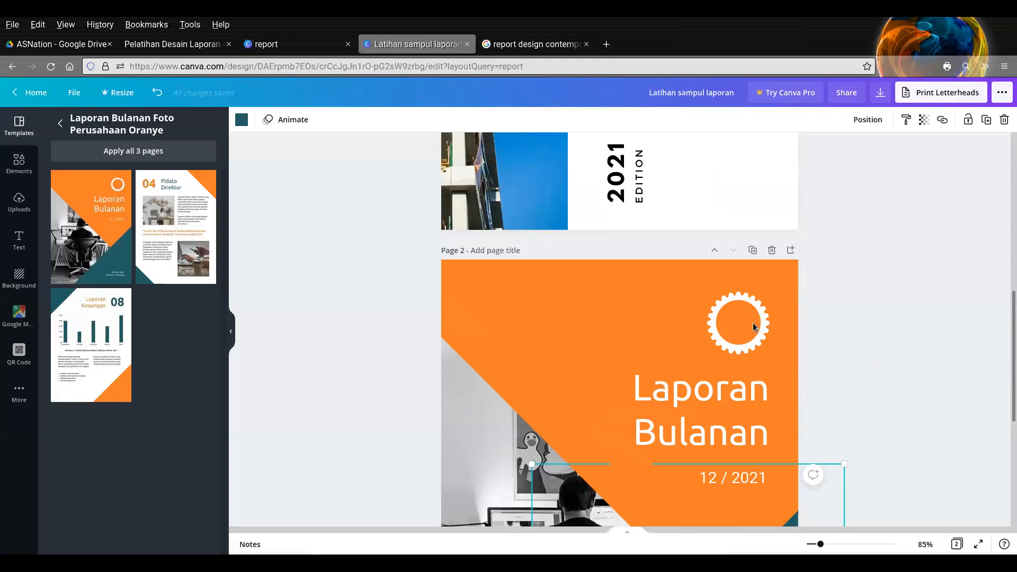
click(669, 310)
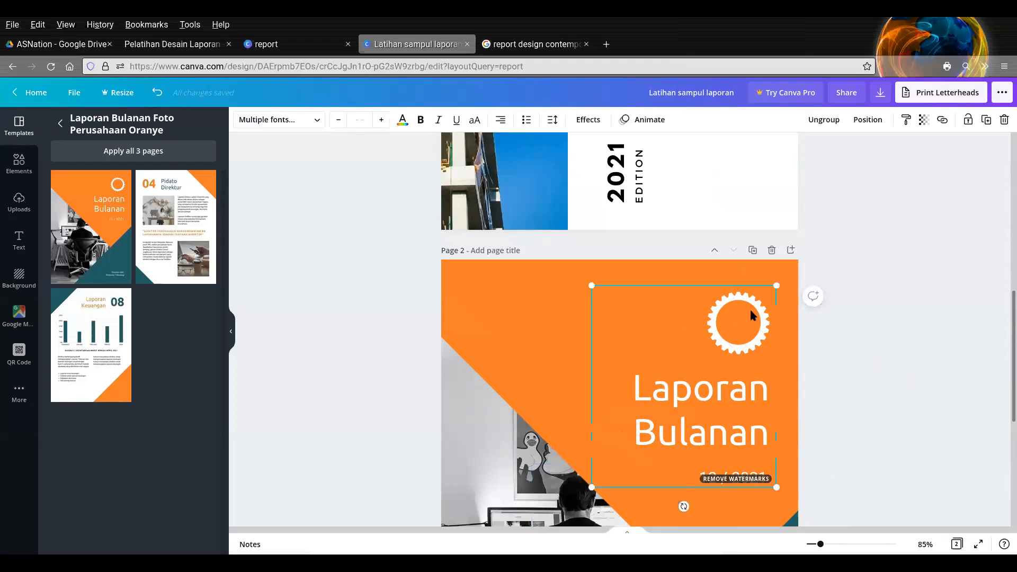
scroll(774, 435, down, 2)
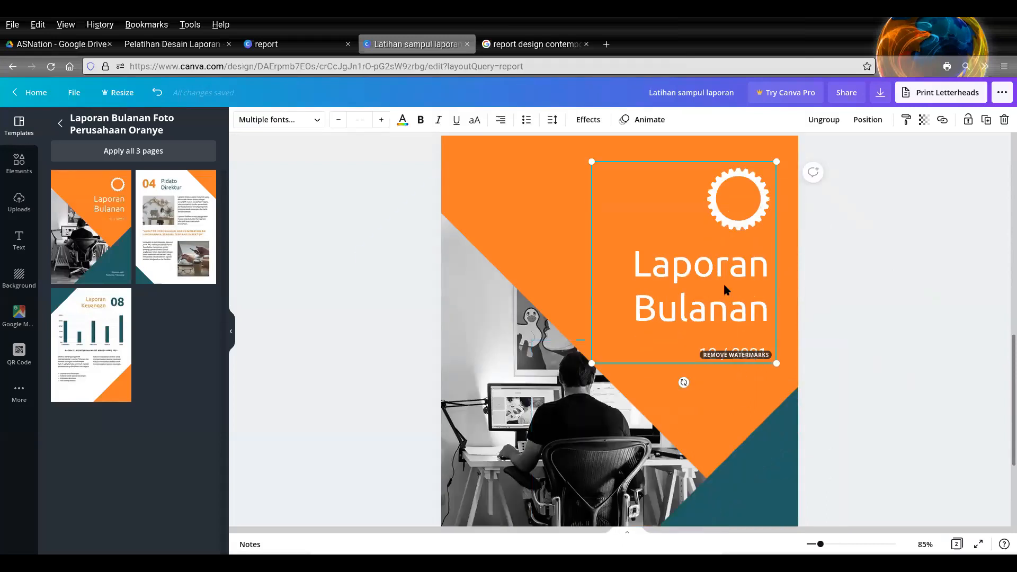
click(874, 256)
- Delete the white gear emblem above the "Laporan Bulanan" title
click(756, 211)
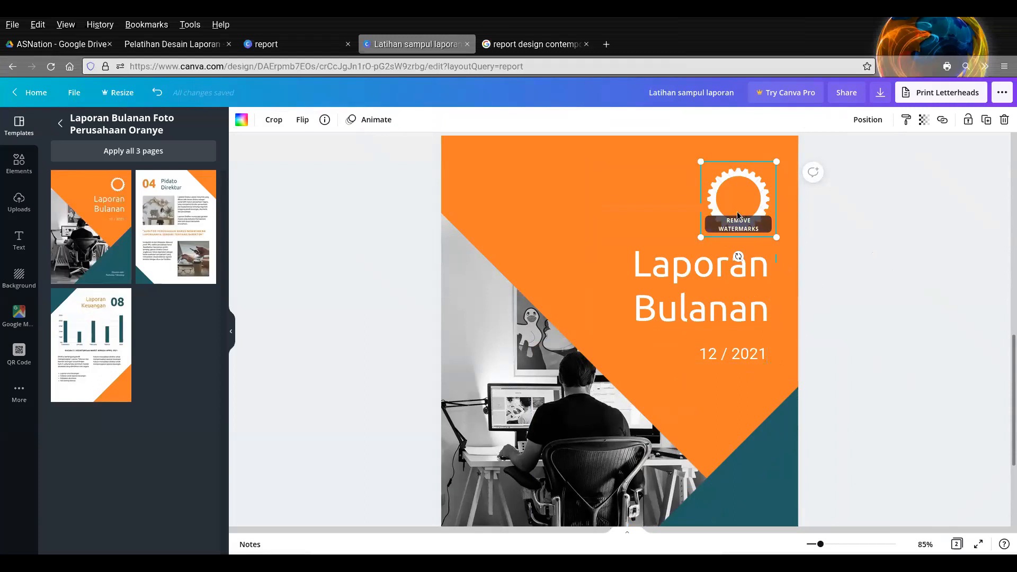
click(726, 288)
click(750, 356)
click(724, 276)
click(728, 197)
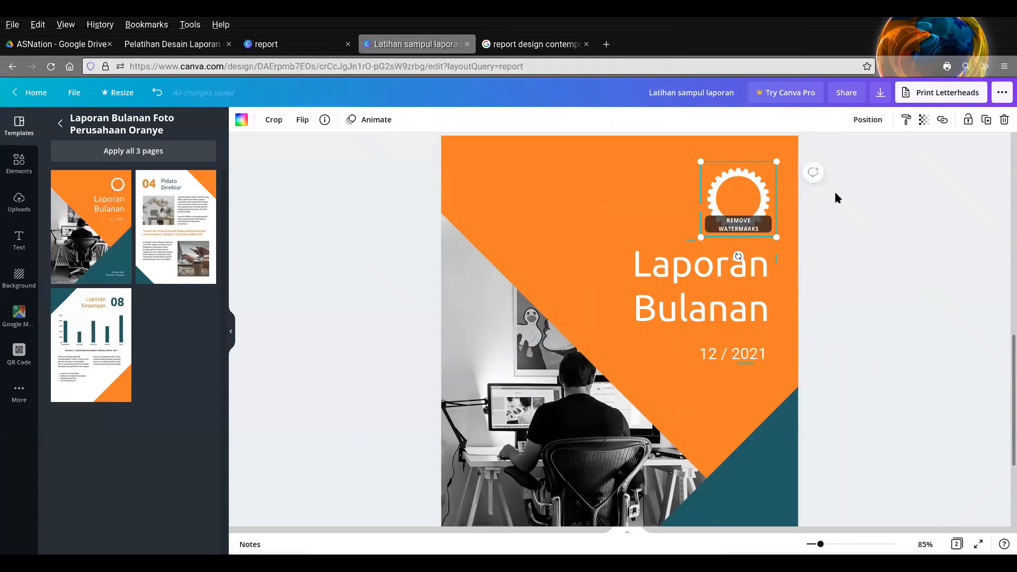
click(1003, 120)
- Copy the WhatsApp logo from page 1 onto the orange cover, enlarged and placed above the "Laporan Bulanan" title
scroll(613, 222, up, 5)
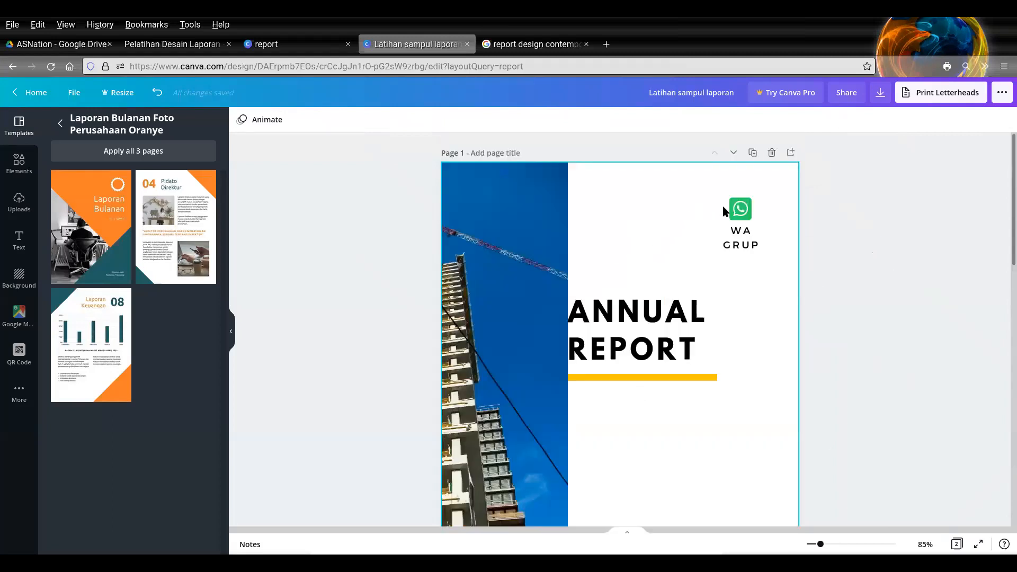
click(731, 210)
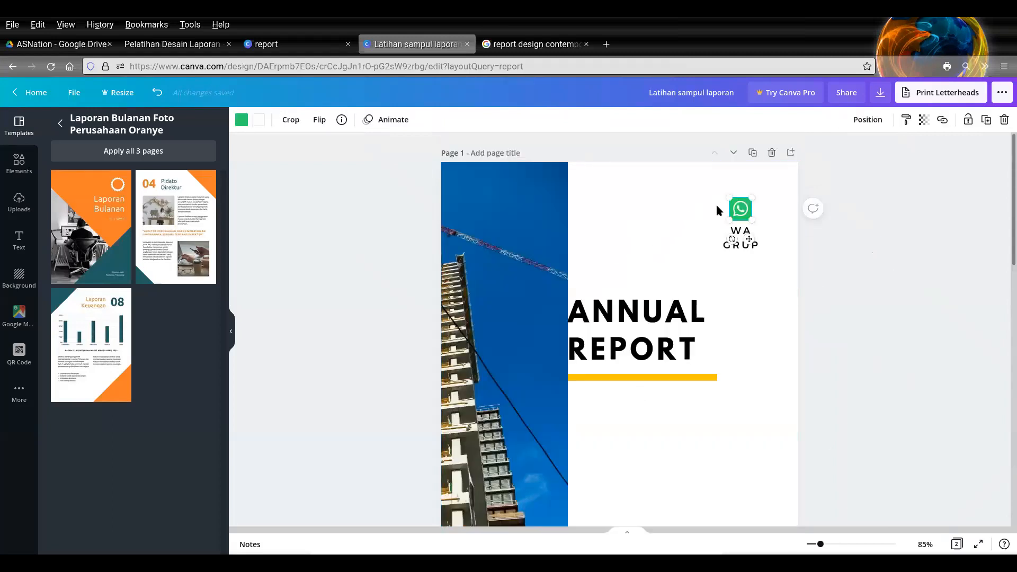
scroll(716, 202, down, 8)
click(706, 346)
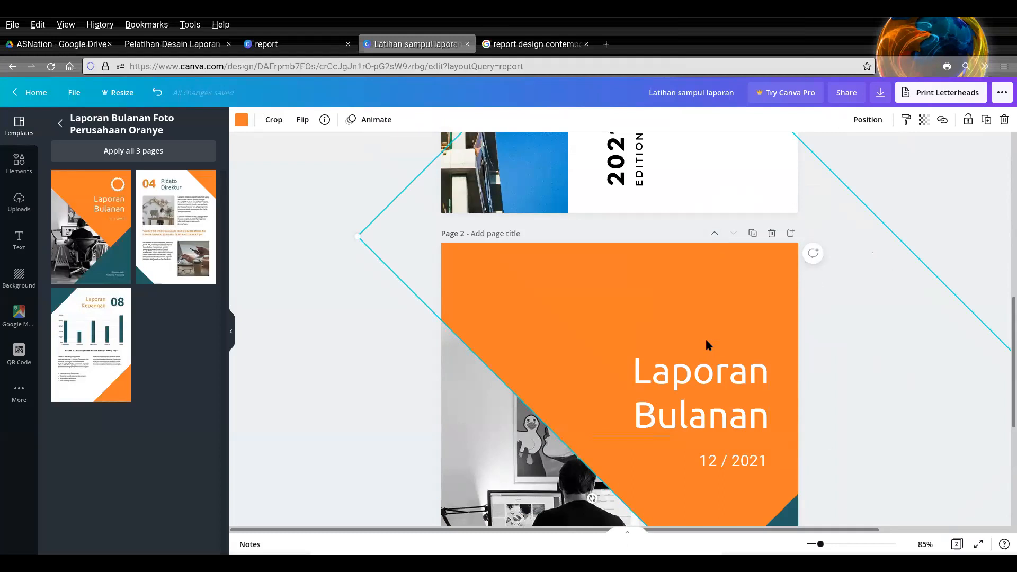
key(ctrl+v)
mouse_move(738, 291)
mouse_down()
mouse_move(748, 331)
mouse_move(721, 301)
mouse_up()
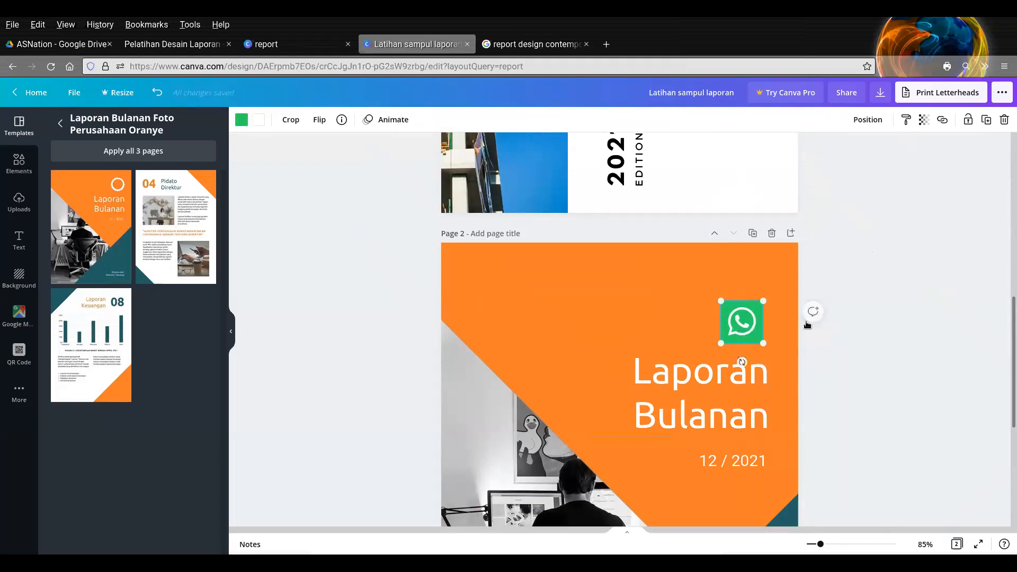
click(865, 327)
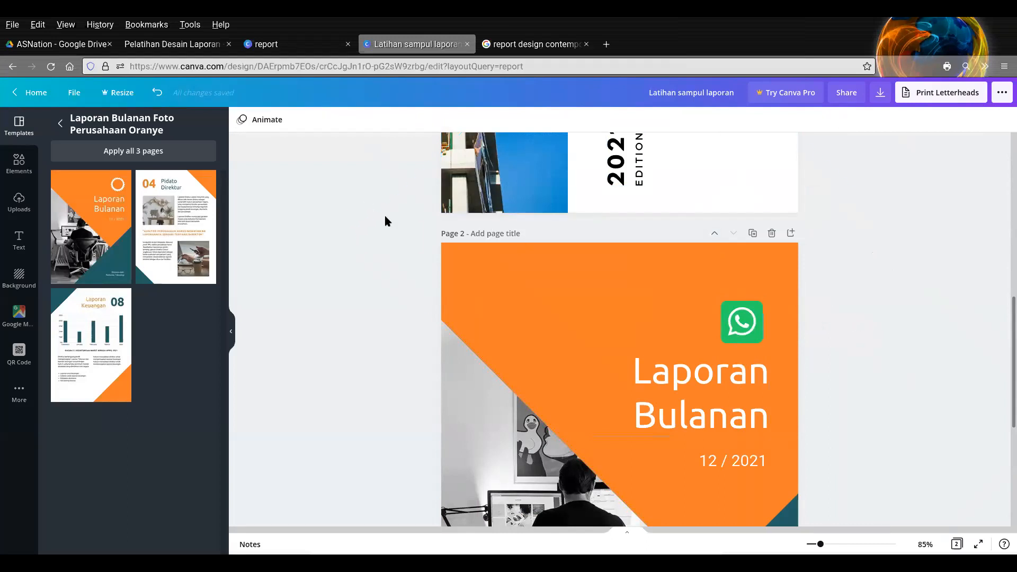
scroll(386, 221, down, 4)
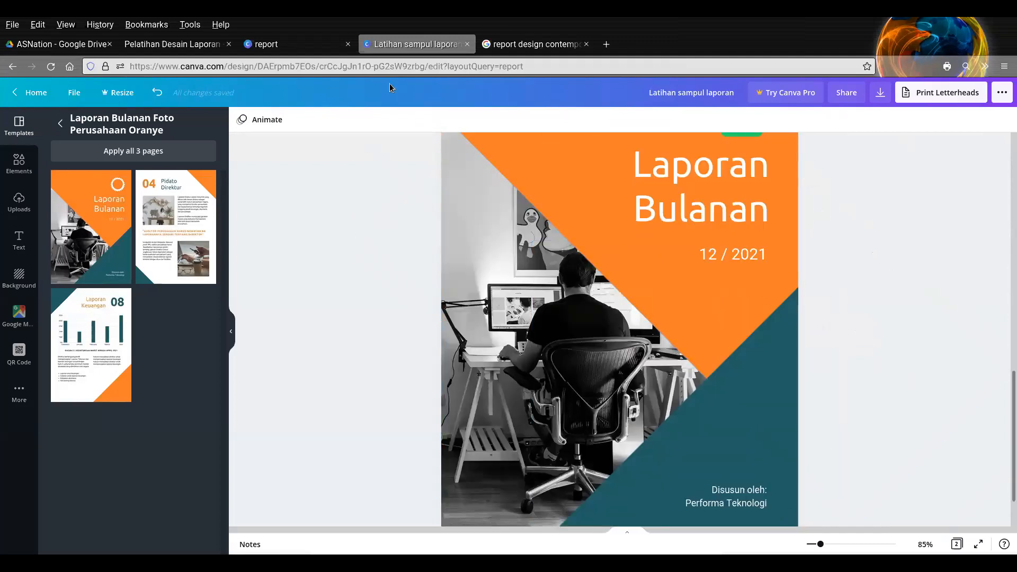
- Look through the report template search results in the other browser tab for more cover designs
click(276, 45)
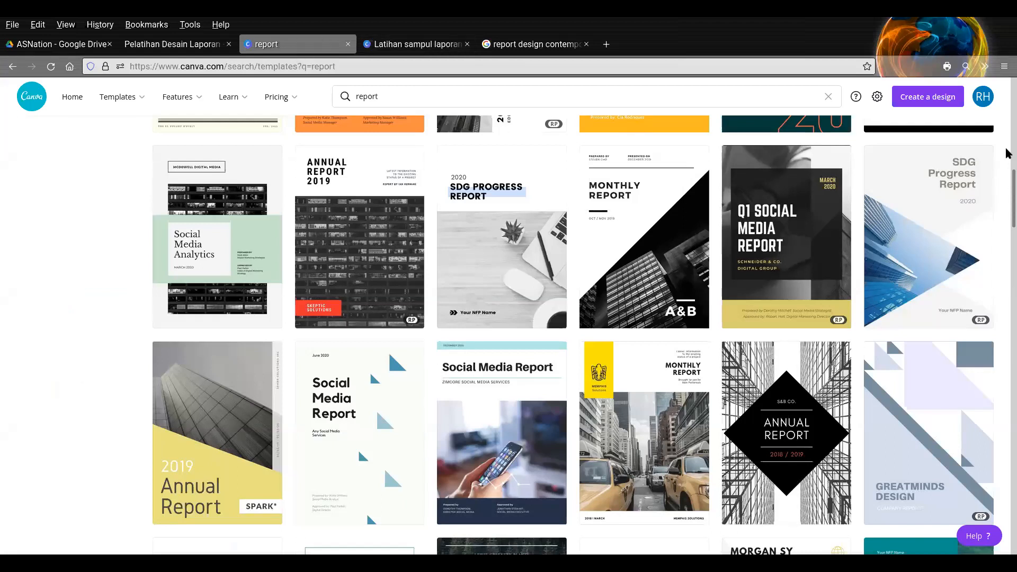
scroll(1008, 155, up, 10)
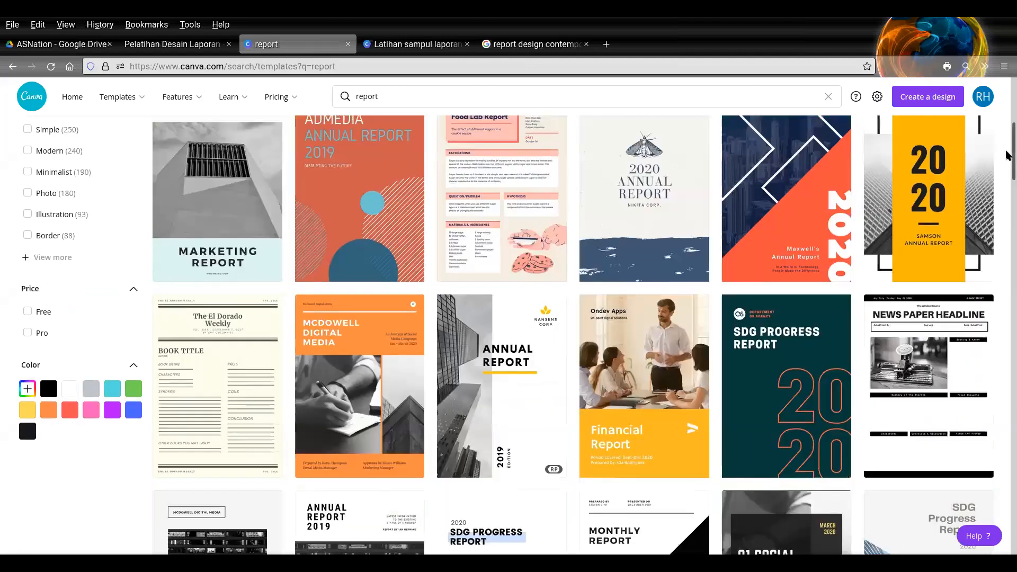
click(415, 95)
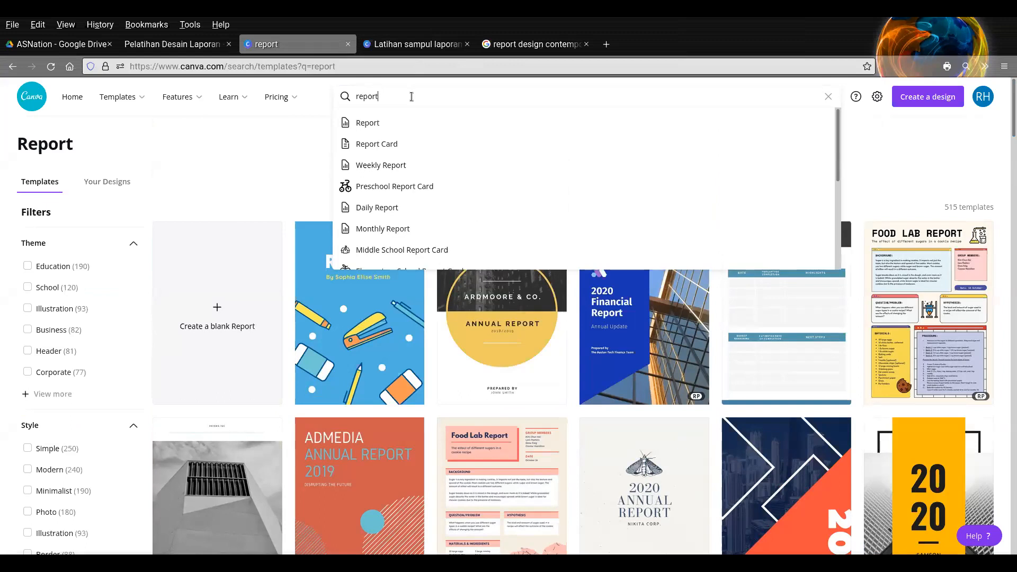
click(402, 46)
click(332, 46)
click(976, 155)
drag(1006, 126, 1003, 314)
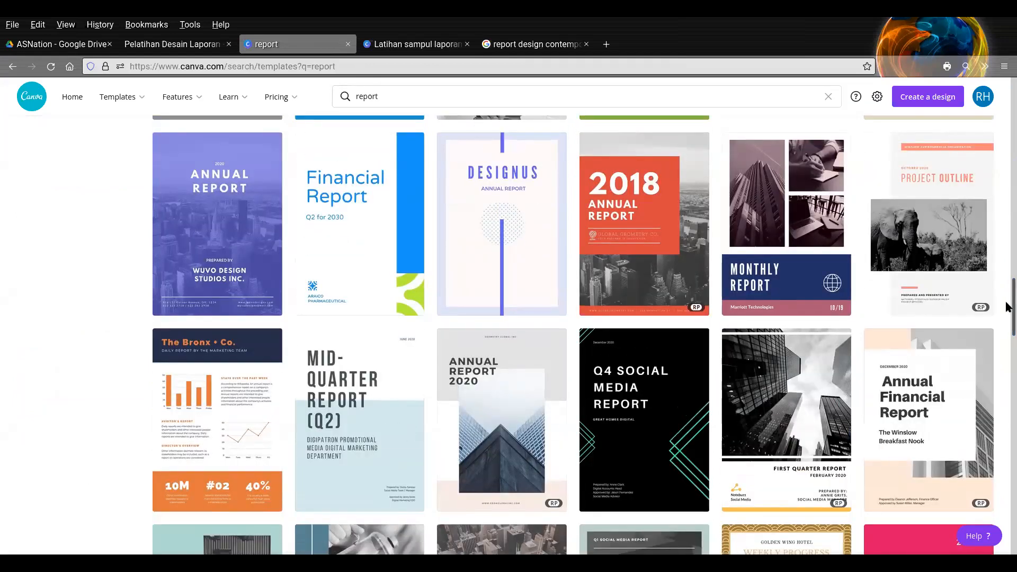
drag(1007, 299, 1008, 407)
- Search the templates for "report landscape" and open the Green Rectangles Photo Landscape Architecture Presentation for customizing
click(407, 97)
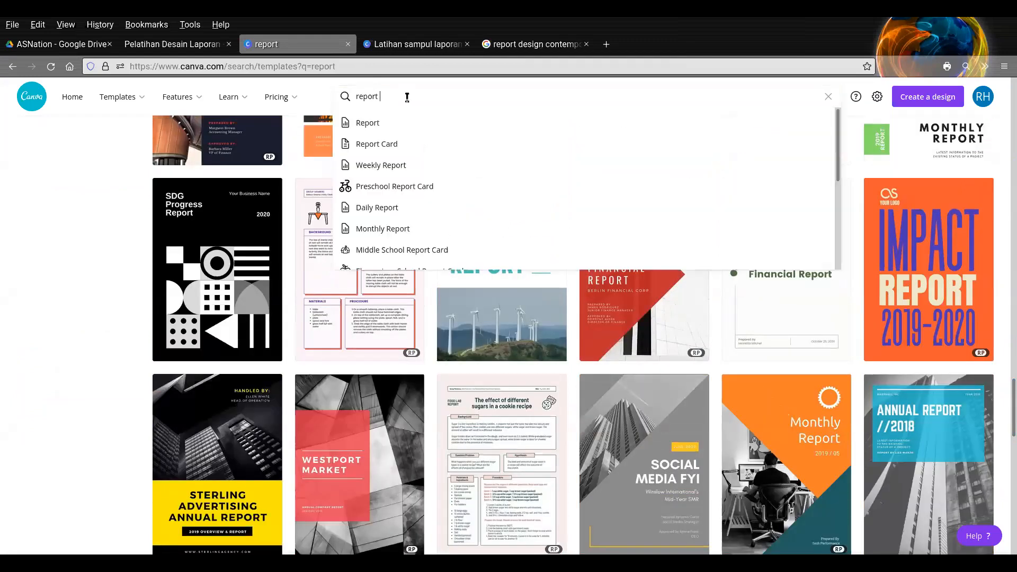
text(lands)
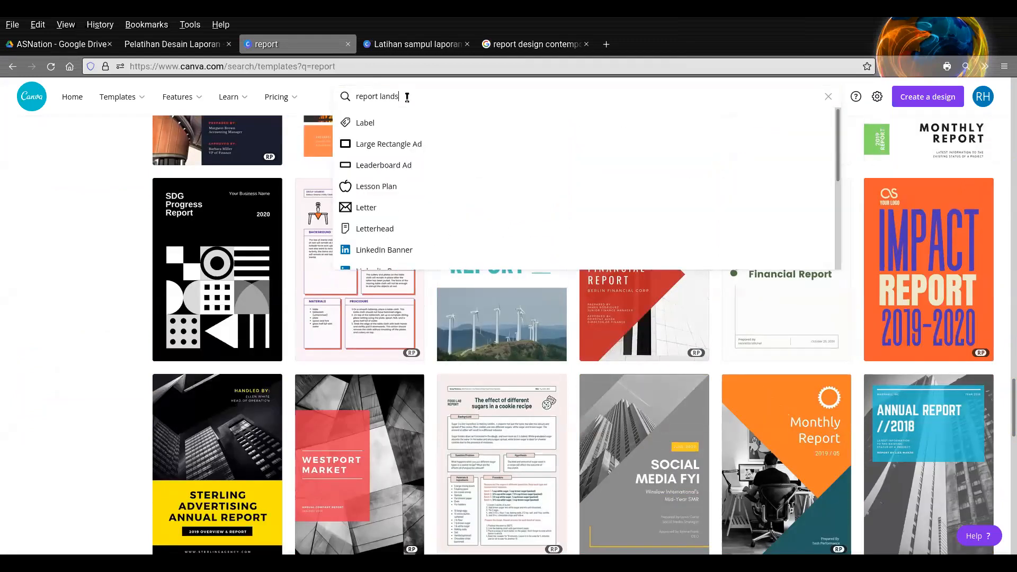
text(cape)
key(Return)
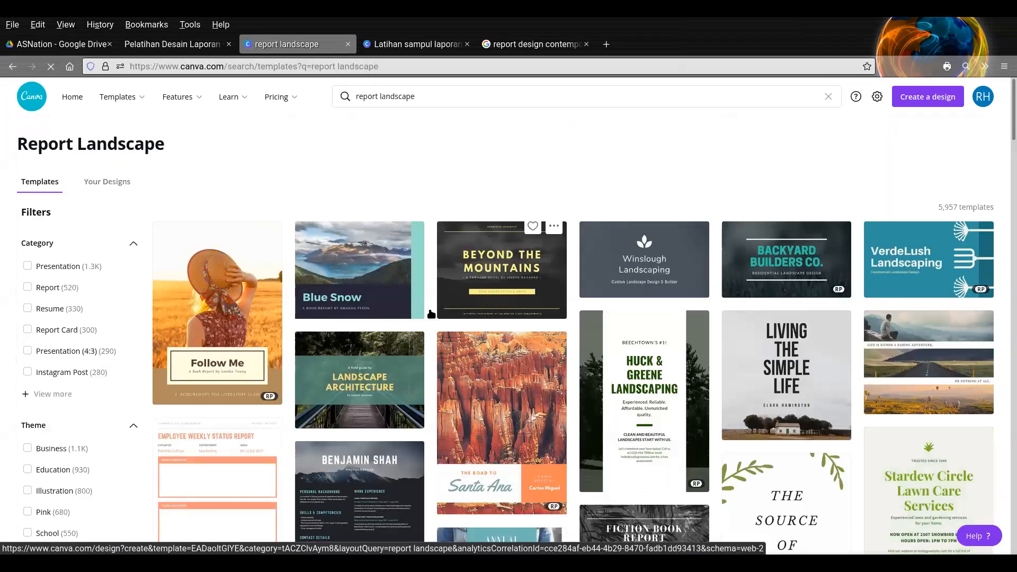
click(416, 343)
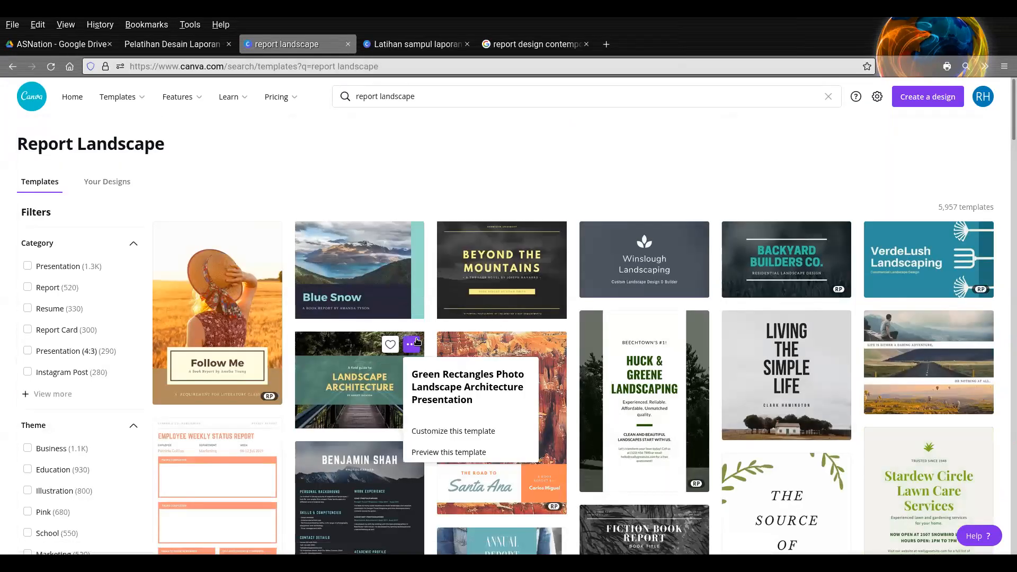
click(449, 436)
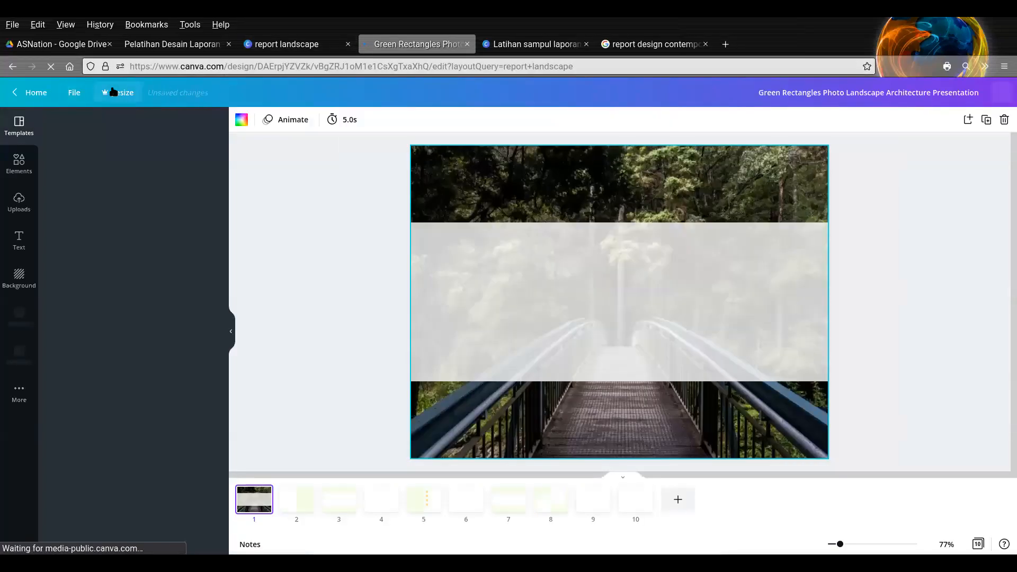
- Examine the landscape presentation's resize options and file details, and close its browser tab
click(113, 92)
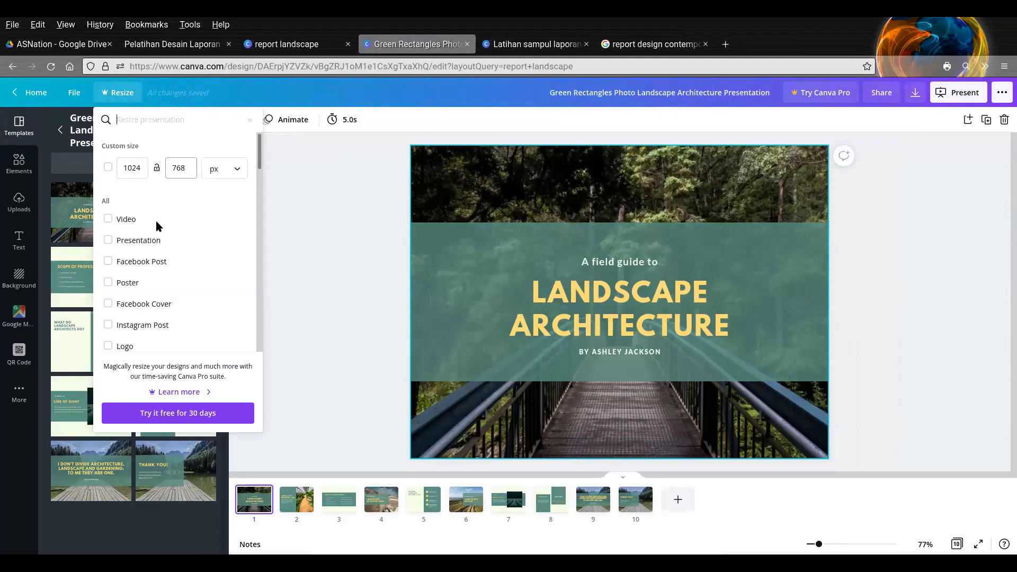
scroll(150, 300, down, 5)
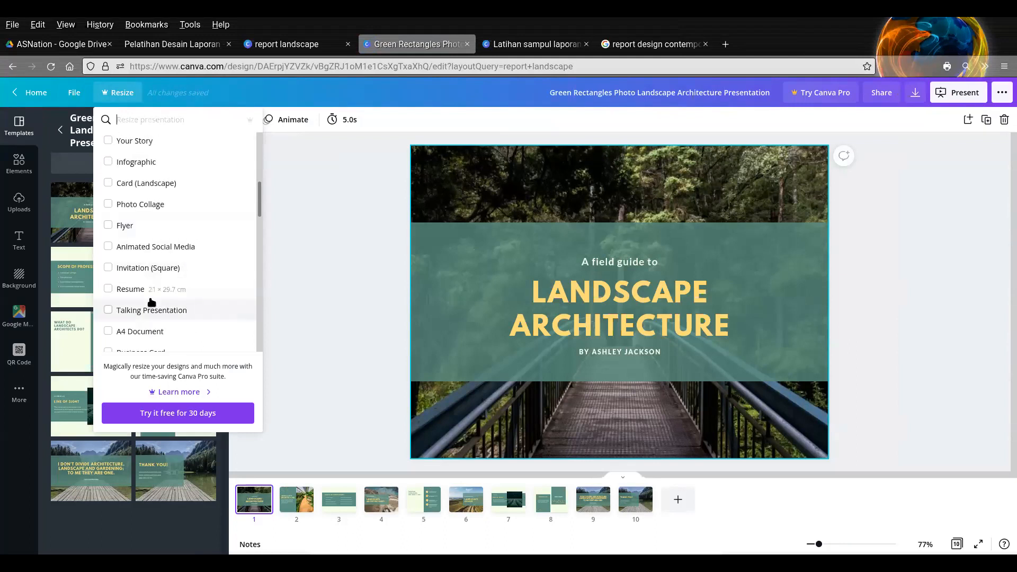
scroll(152, 293, up, 5)
click(280, 211)
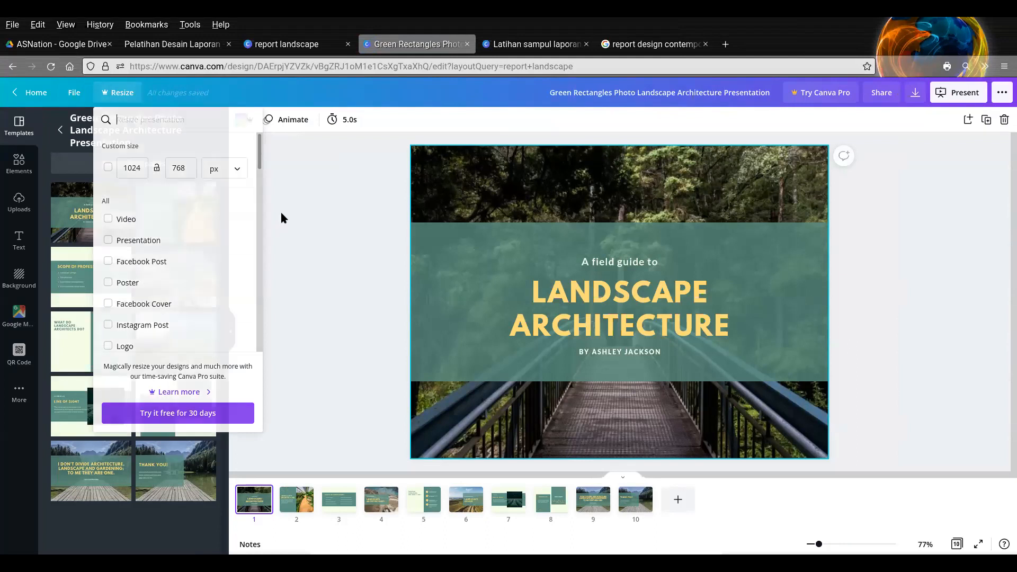
click(109, 95)
click(74, 94)
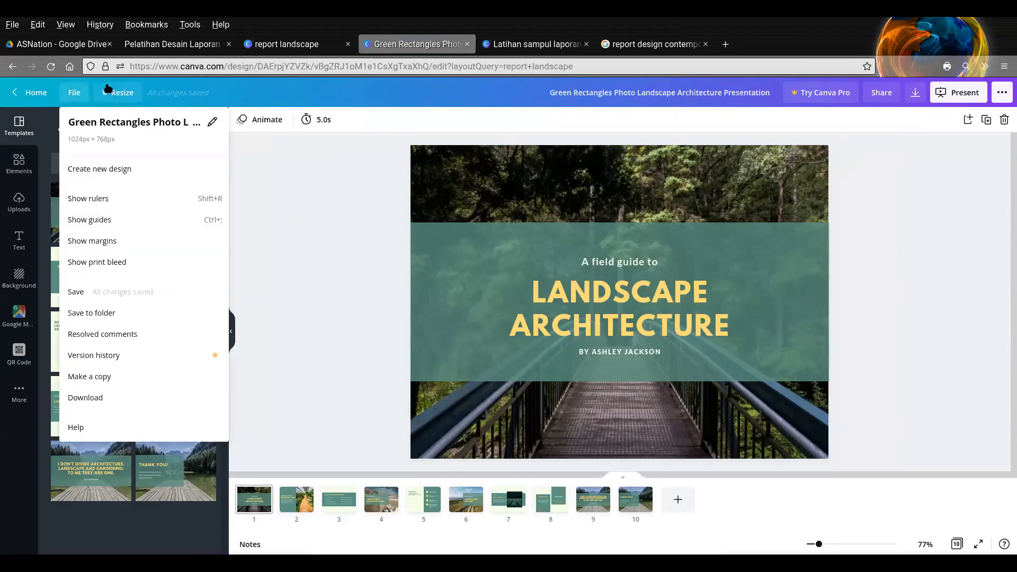
click(467, 44)
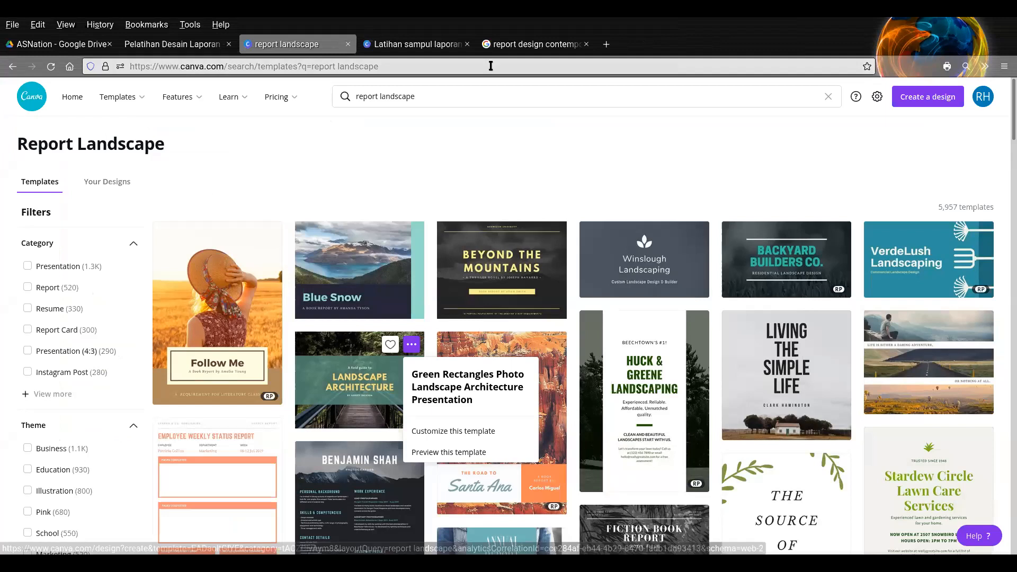
- Remove "landscape" from the template search and search for "report" again
double_click(408, 95)
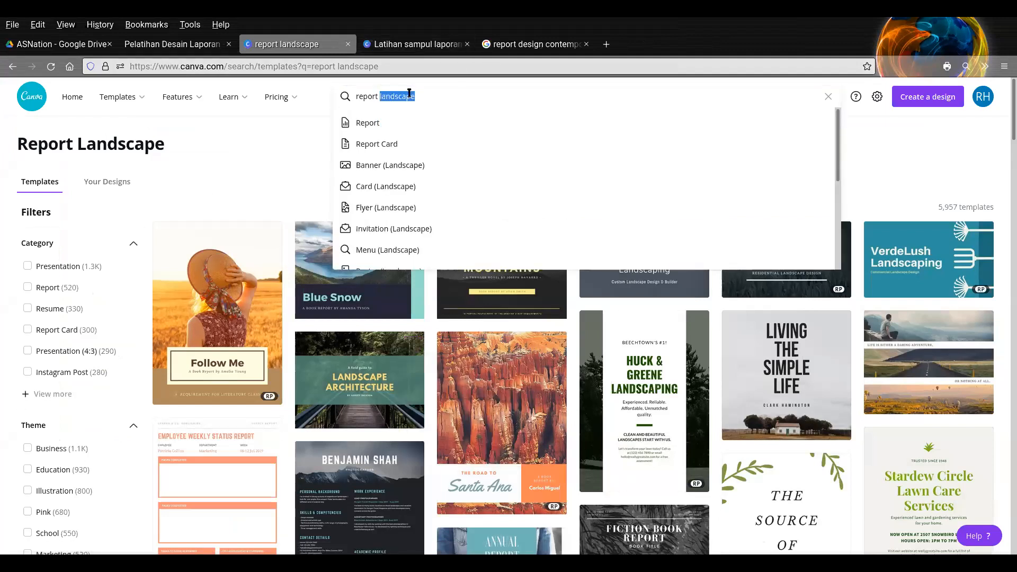
key(BackSpace)
key(Return)
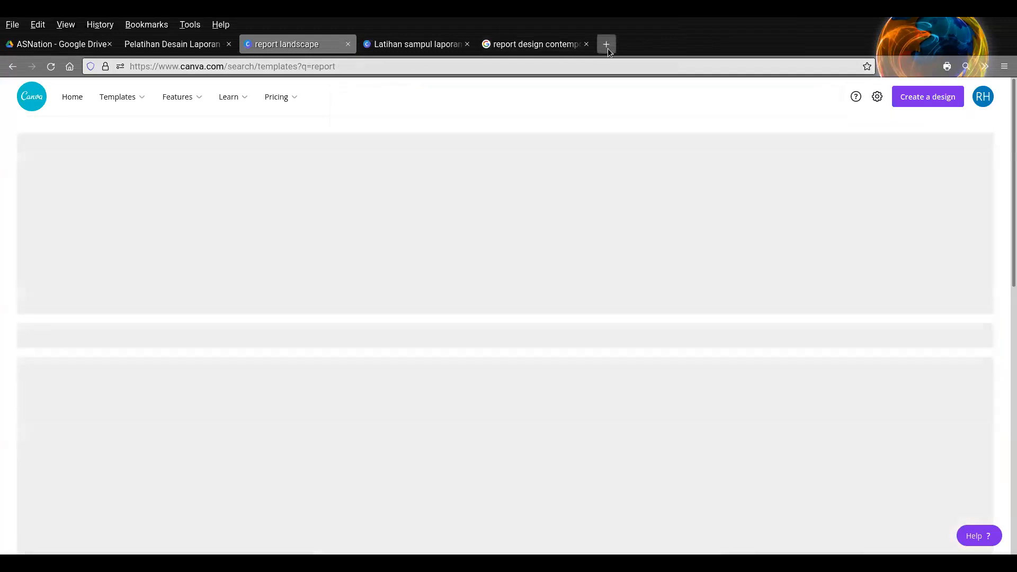
- Search Google for "a4 landscape size" in a new browser tab
click(608, 48)
text(a4 land)
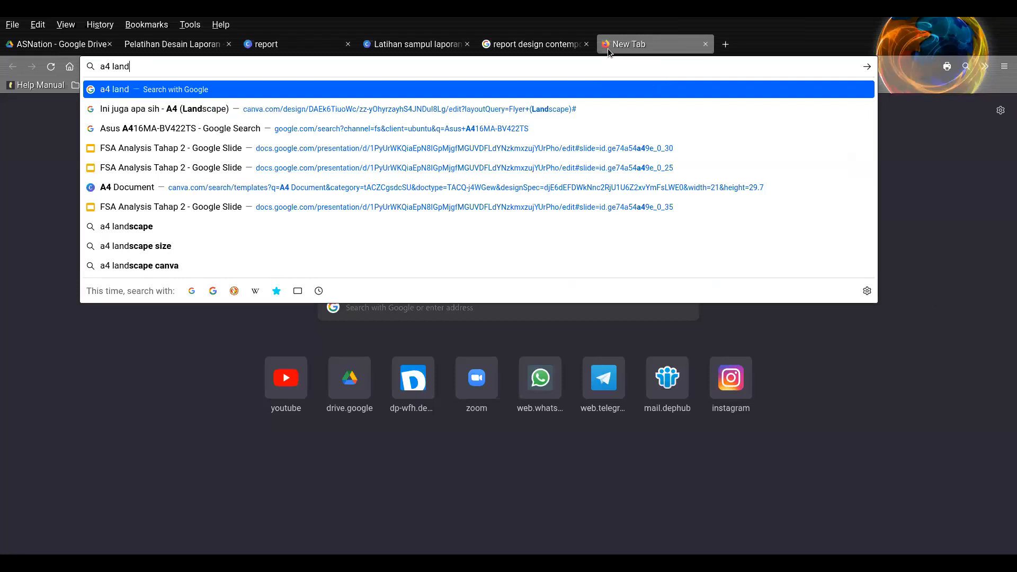
text(scape size)
key(Return)
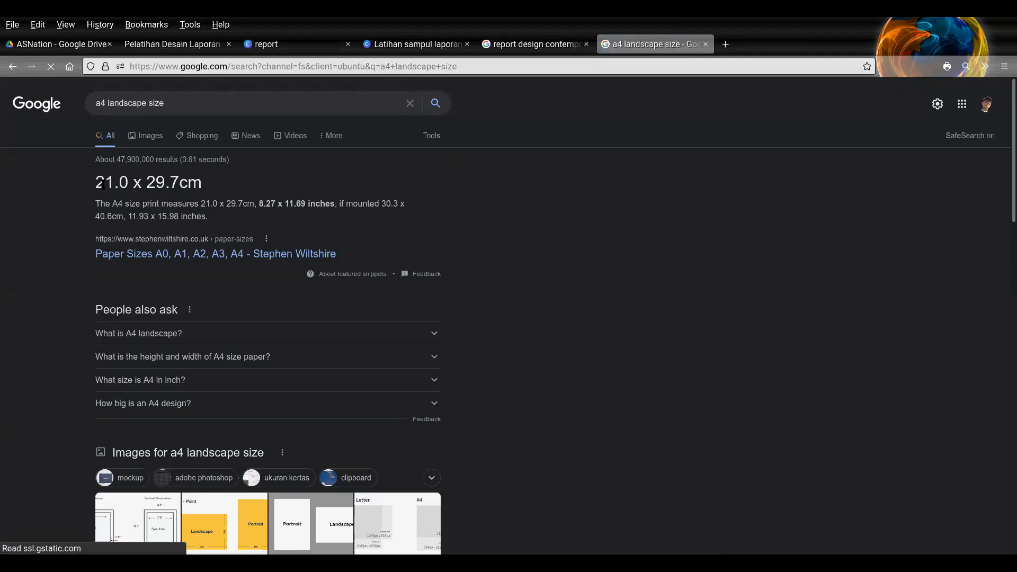
- Start a custom-size design from the Canva home page with centimetres as the unit
click(273, 44)
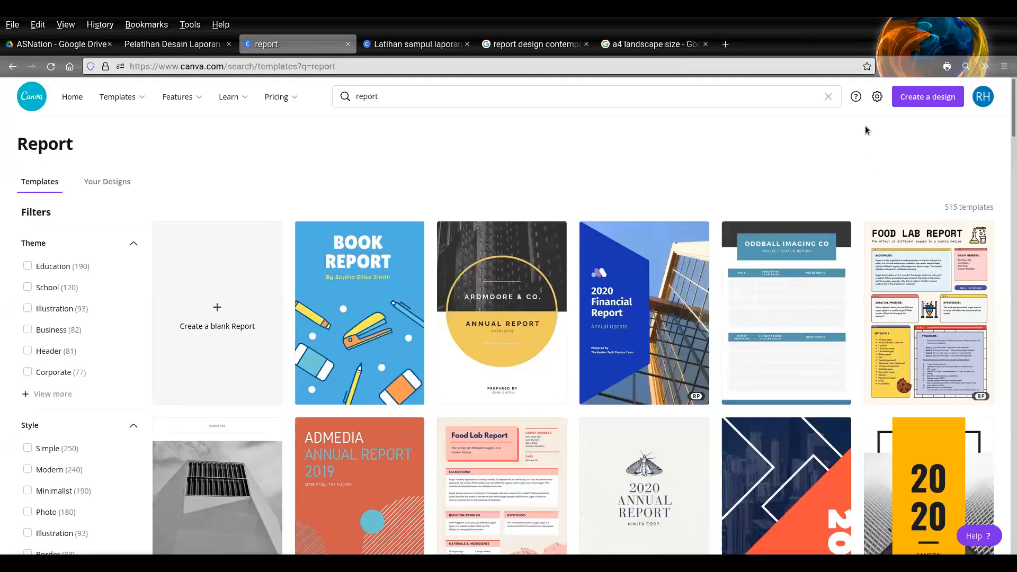
click(72, 97)
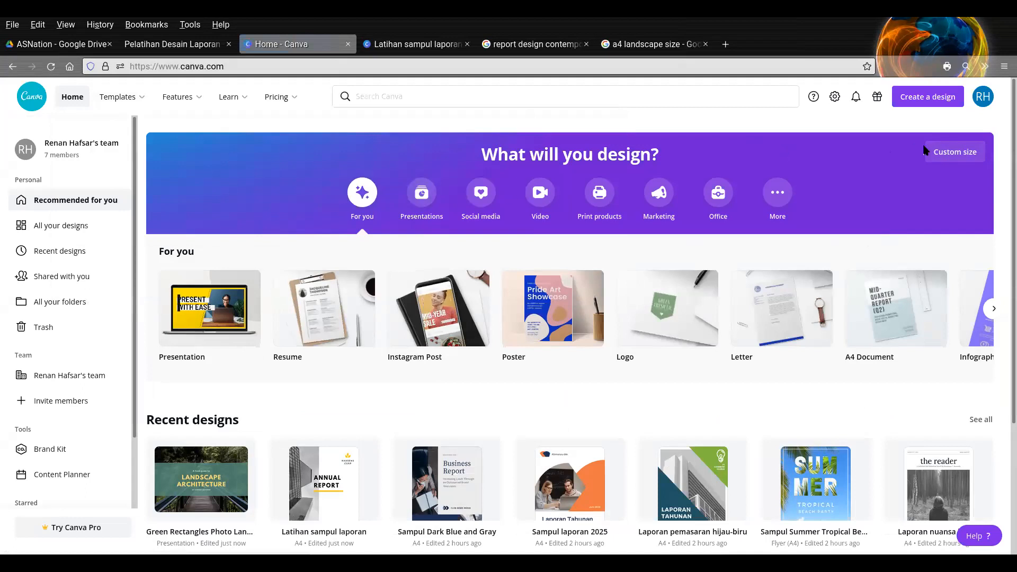
click(965, 159)
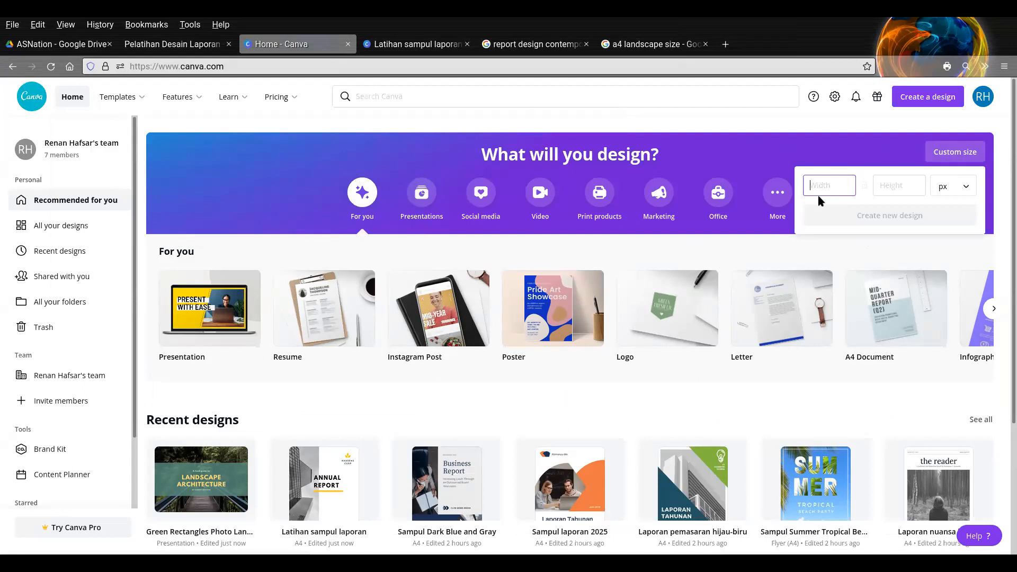
click(965, 188)
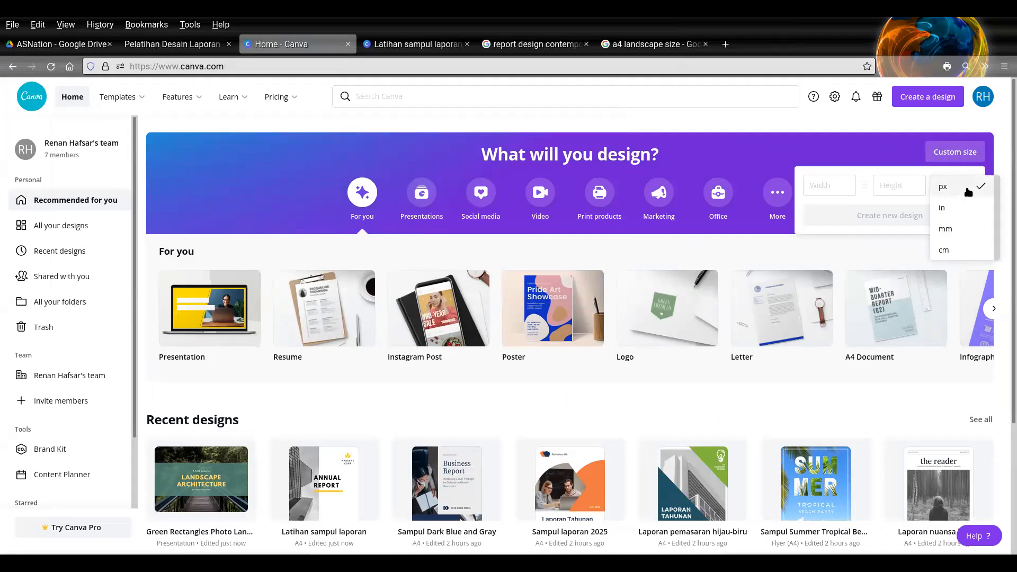
click(954, 250)
- Check the A4 dimensions in the Google results and create the custom design 29.7 cm wide and 21 cm high
click(670, 47)
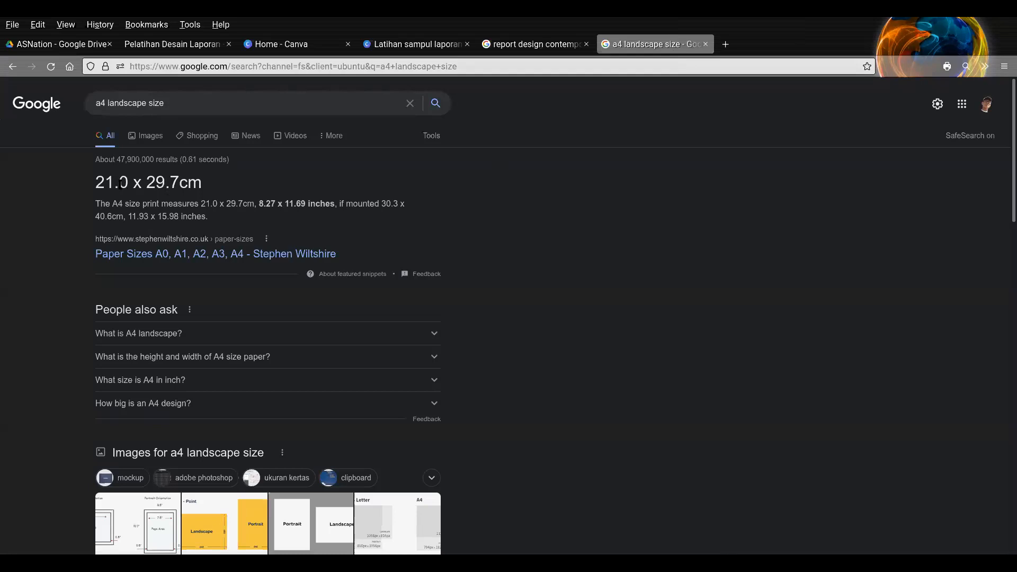
click(277, 46)
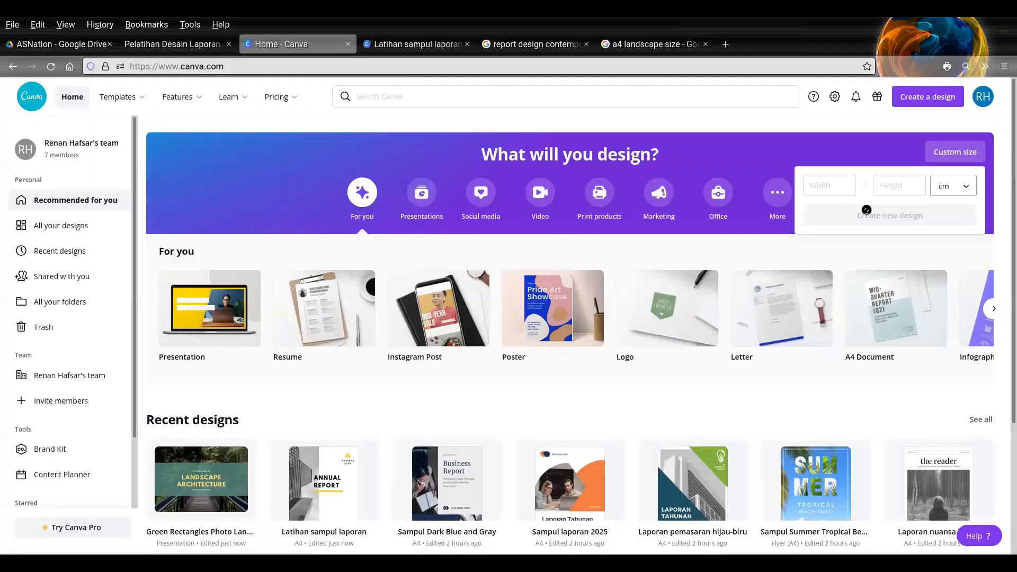
click(830, 185)
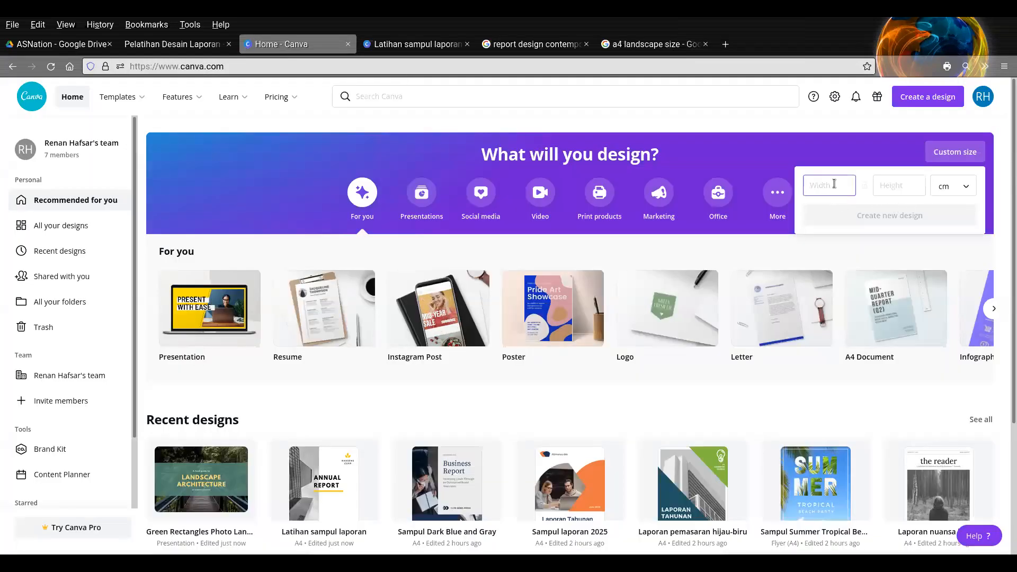
click(899, 184)
text(21)
click(653, 48)
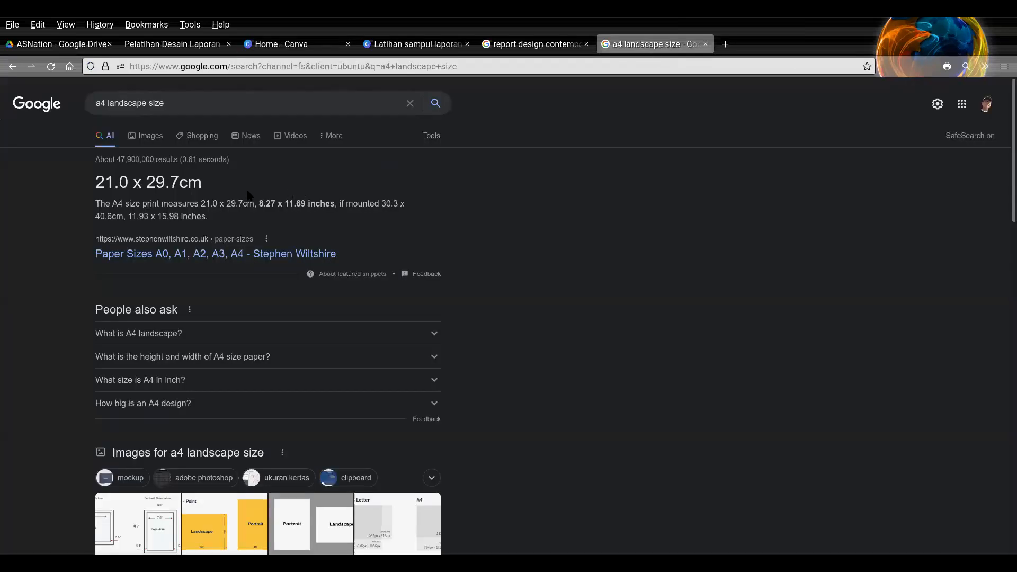
click(297, 47)
click(821, 187)
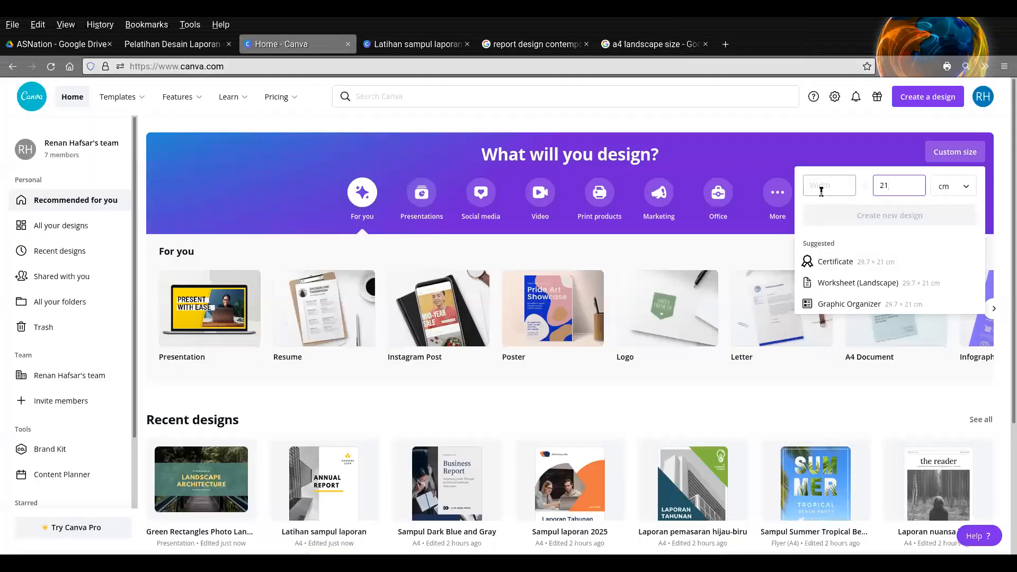
text(29.7)
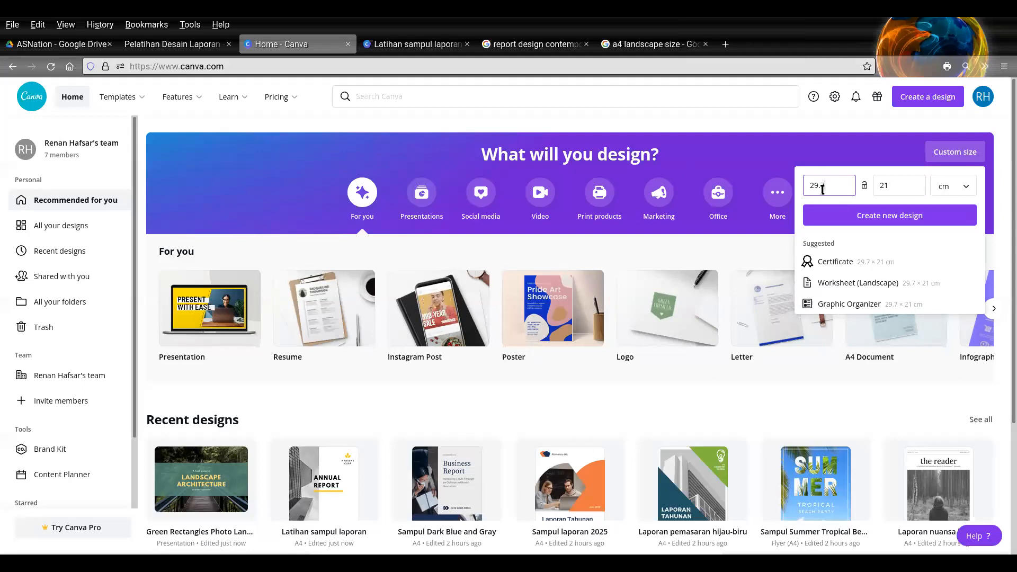
click(871, 216)
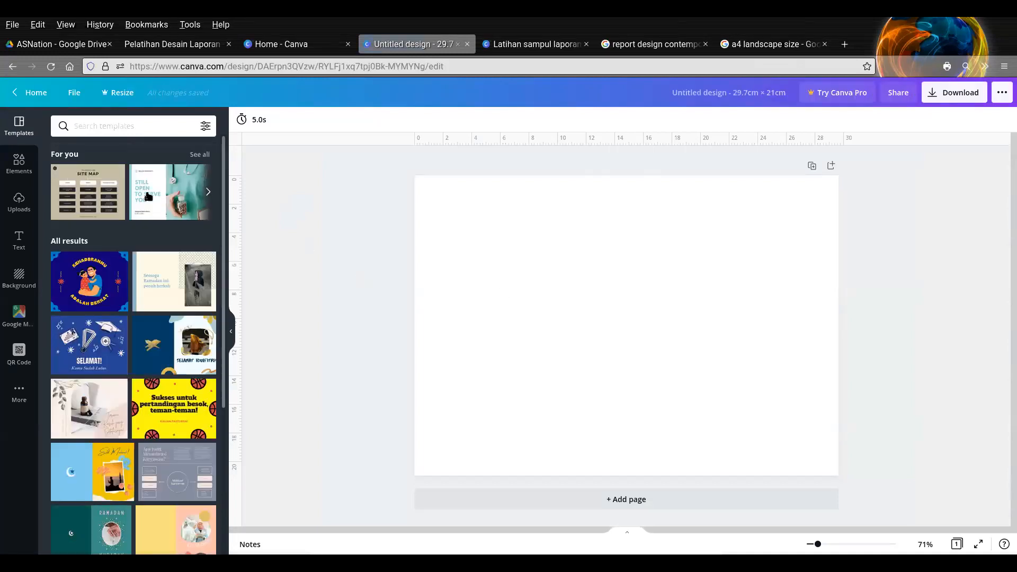
- Search the templates for "report" within the blank landscape design
click(122, 127)
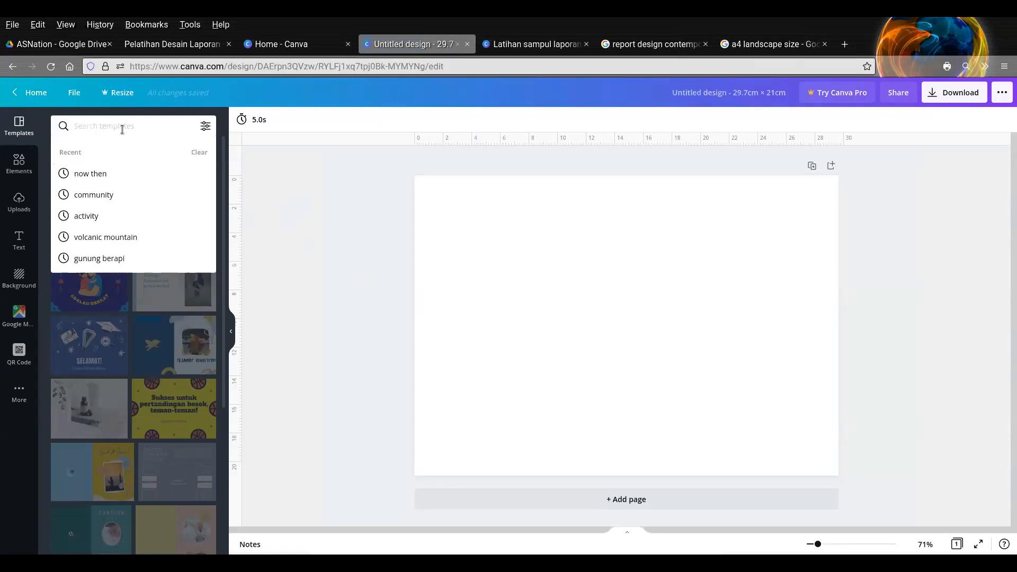
text(report)
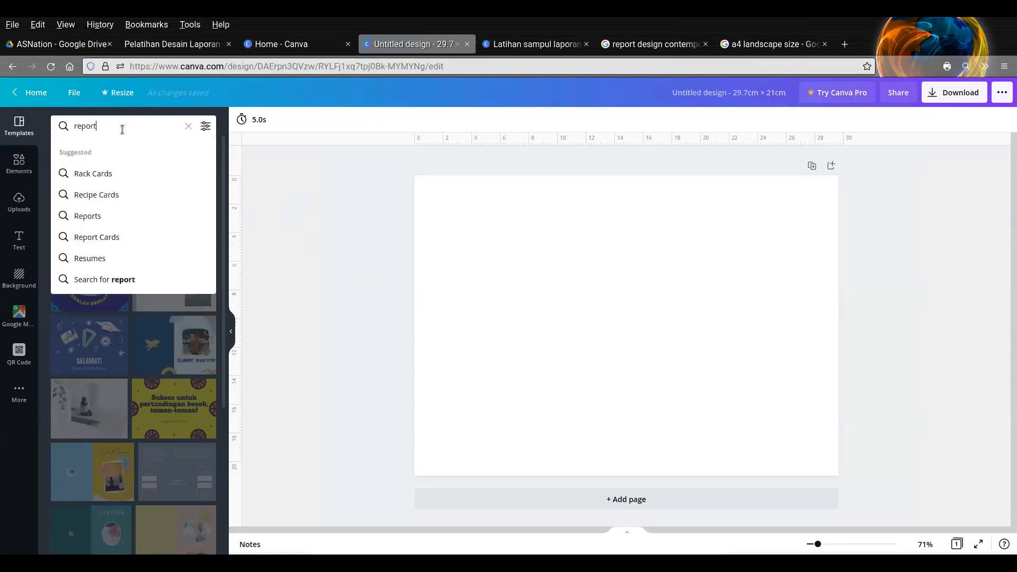
key(Return)
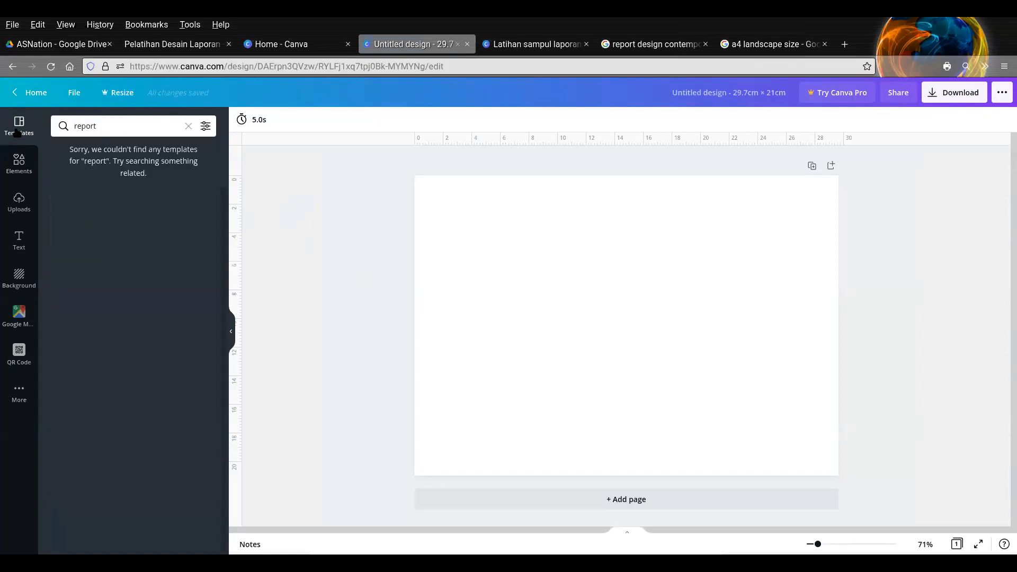
double_click(123, 128)
click(338, 196)
click(160, 121)
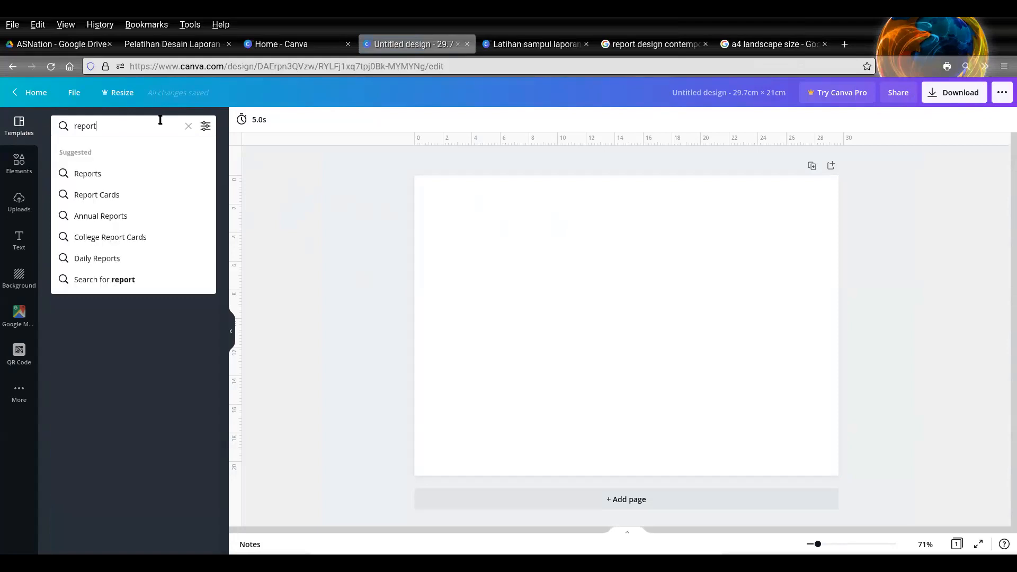
- Return to the "Latihan sampul laporan" design and bring the orange "Laporan Bulanan" cover into view
click(525, 47)
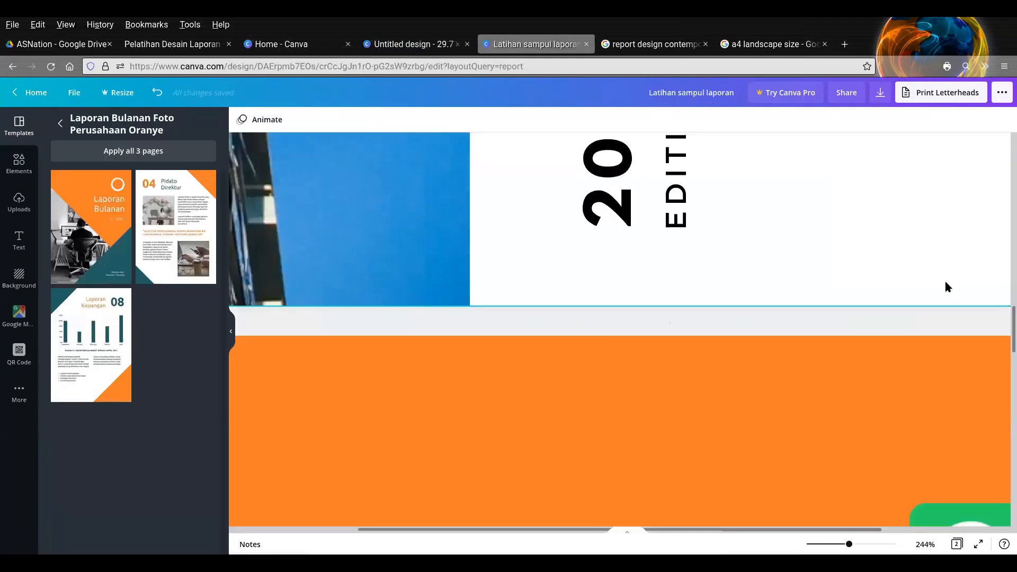
drag(834, 545, 819, 545)
scroll(825, 409, down, 8)
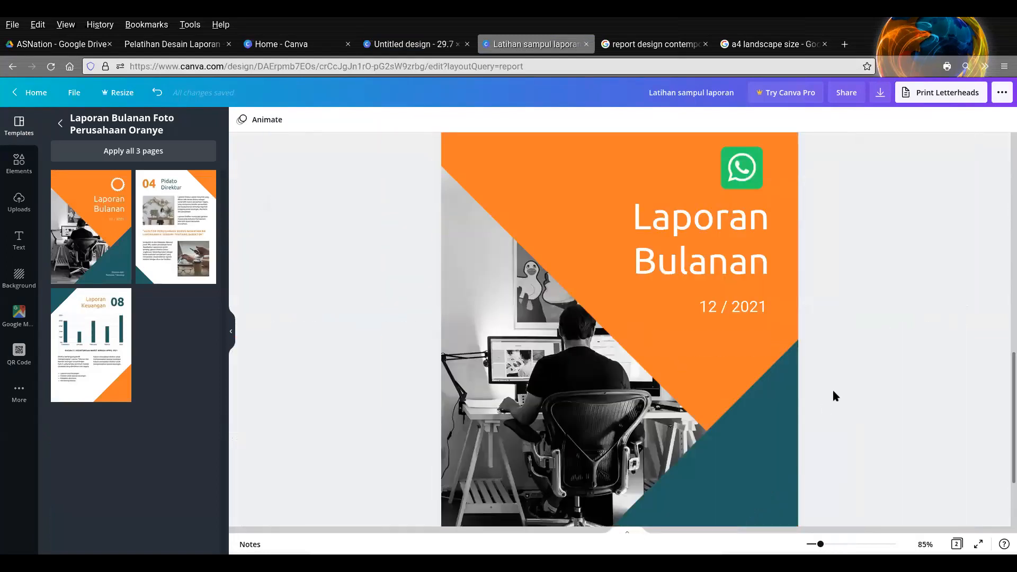
- Copy all shapes, the logo and the texts of the orange "Laporan Bulanan" cover into the blank 29.7 × 21 cm design
scroll(850, 281, up, 5)
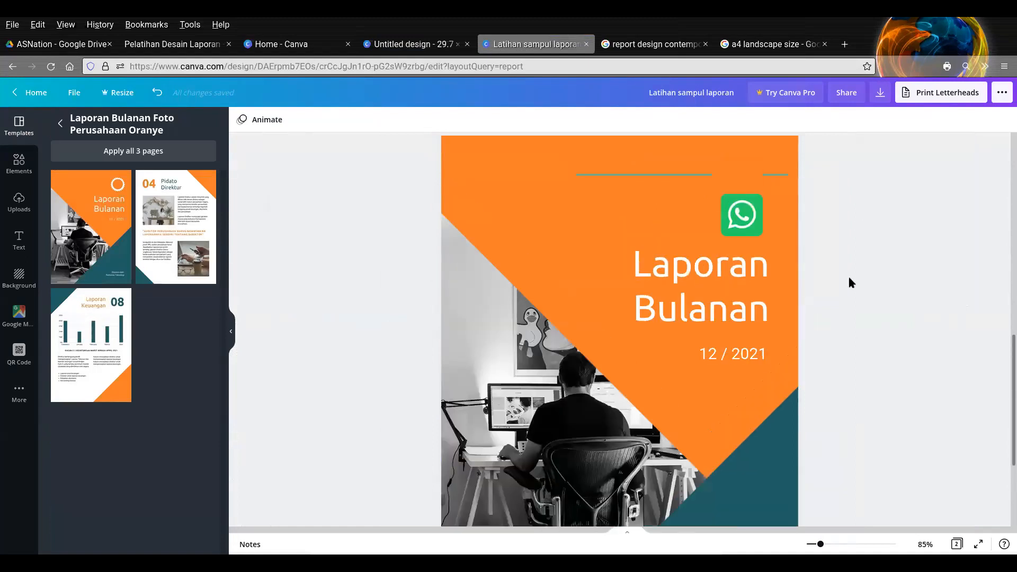
drag(882, 237, 356, 527)
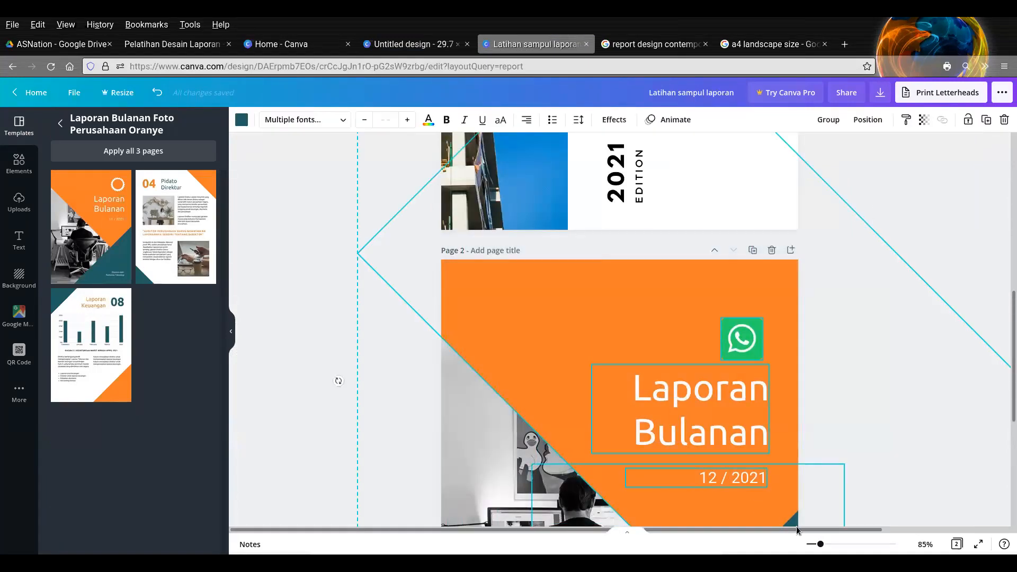
drag(820, 545, 812, 544)
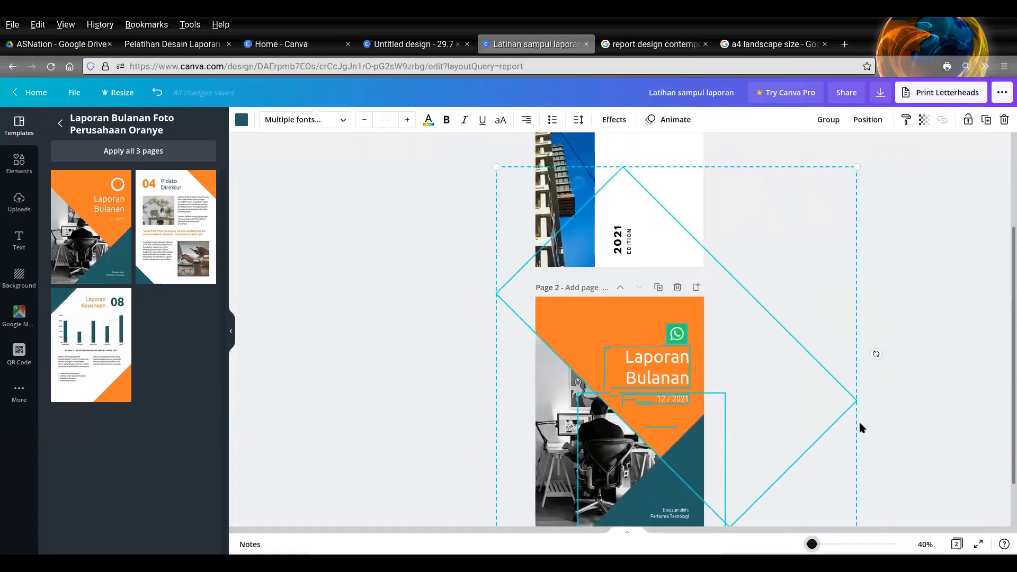
click(925, 401)
drag(490, 238, 749, 482)
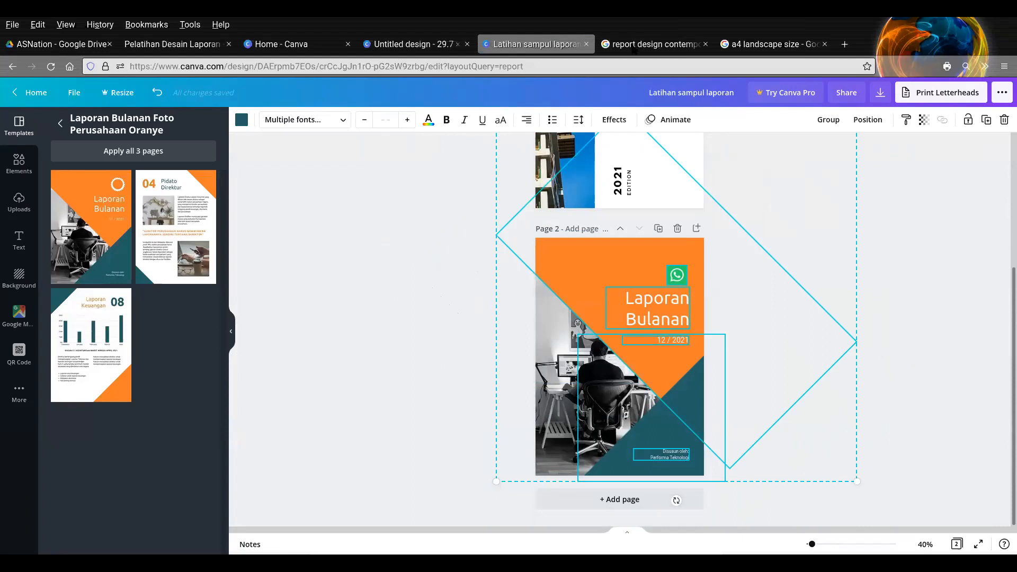
click(410, 44)
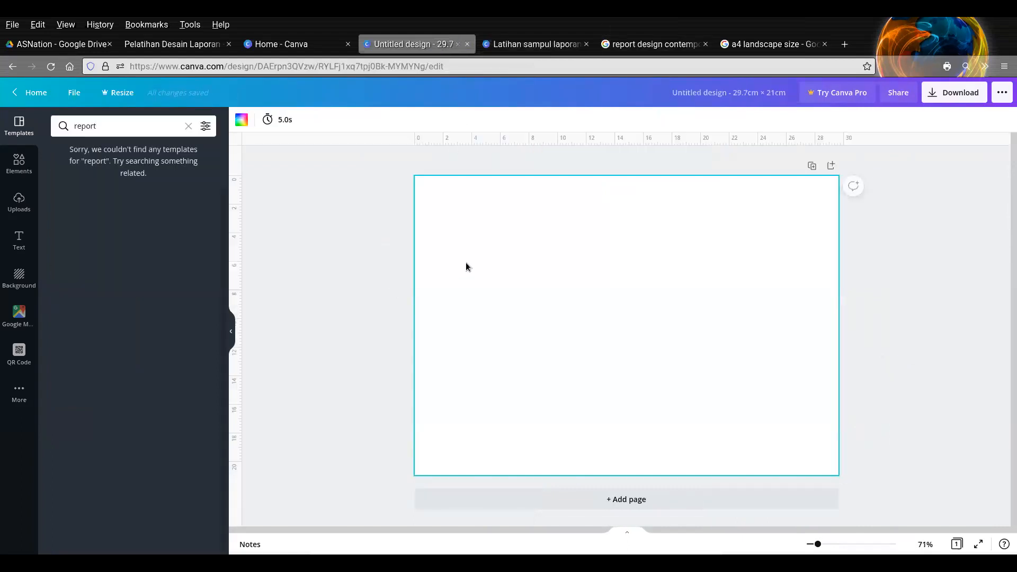
key(ctrl+v)
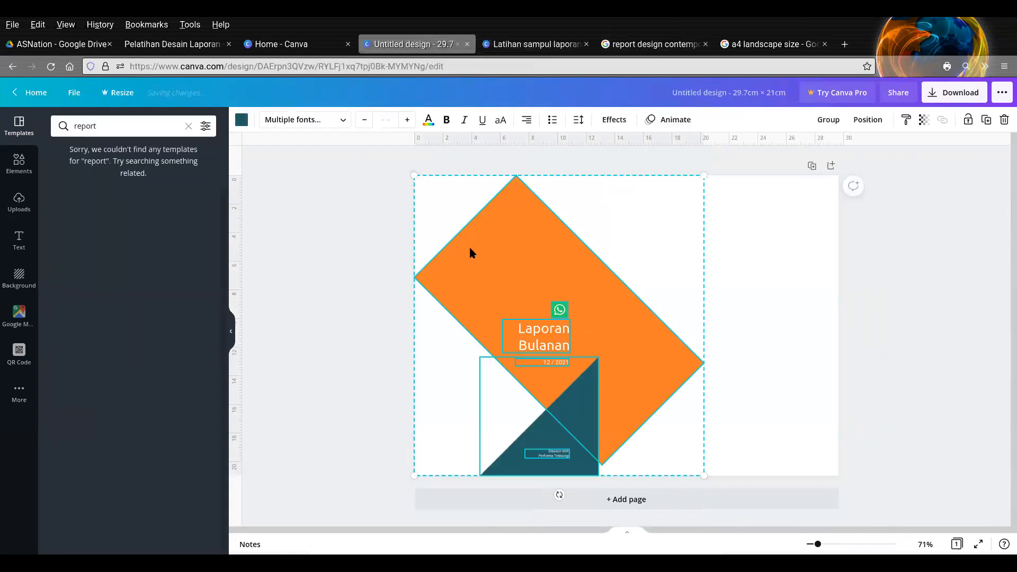
- Copy the office background photo from the orange cover and paste it as the background of the landscape design
key(ctrl+Tab)
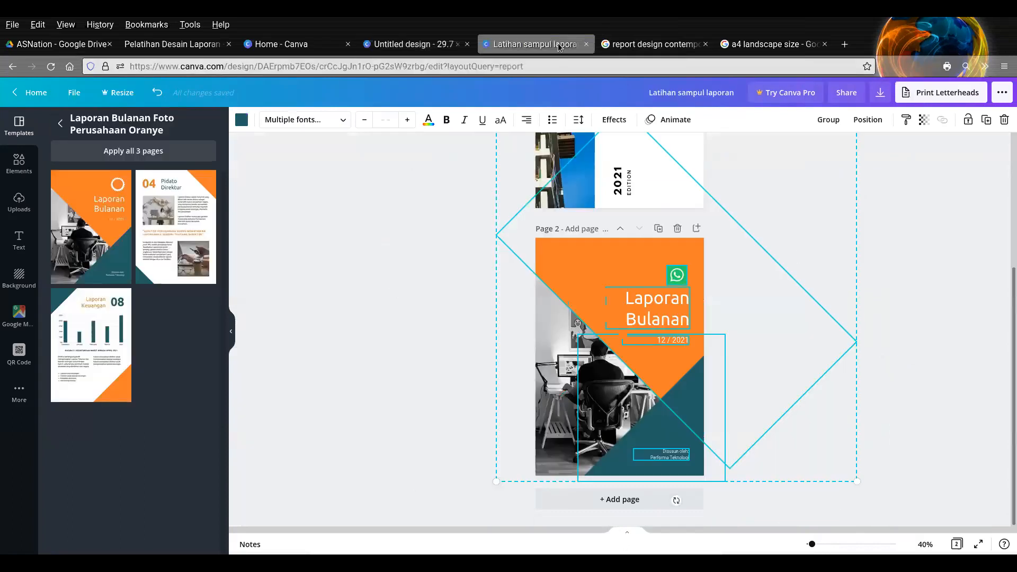
click(550, 362)
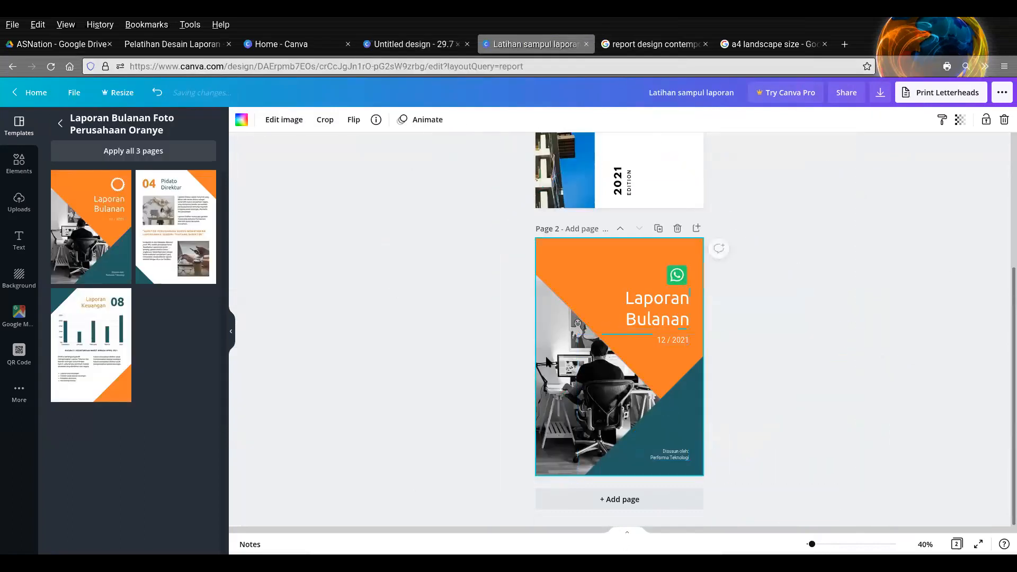
click(623, 332)
key(ctrl+shift+Tab)
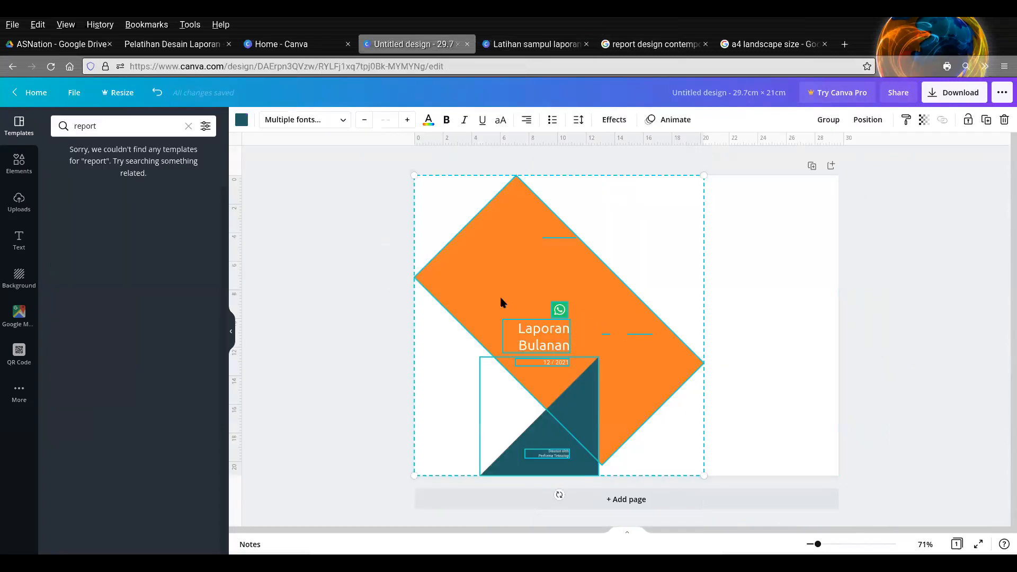
click(762, 292)
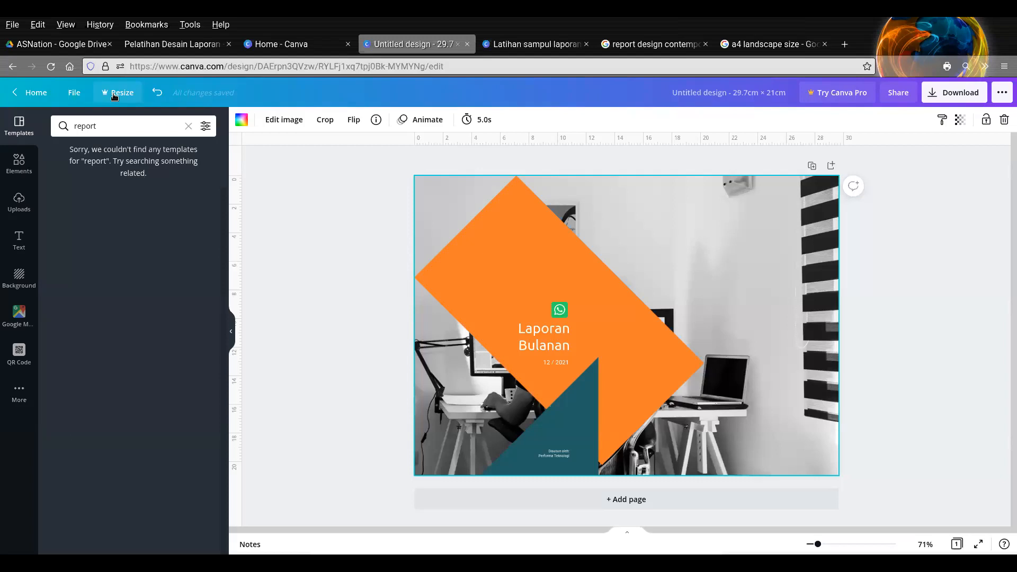
- Lock the office background photo on the landscape page
click(312, 245)
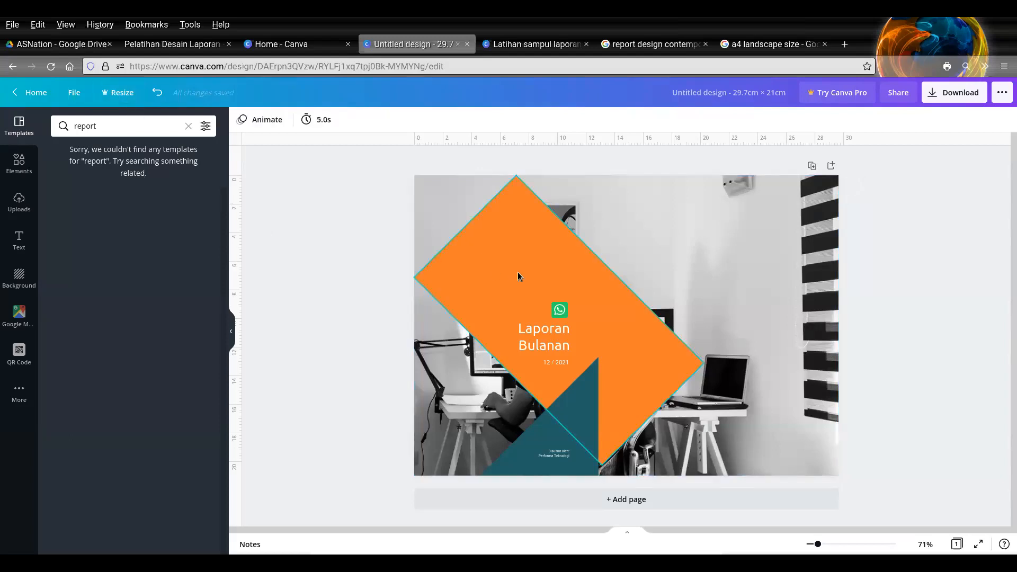
click(694, 250)
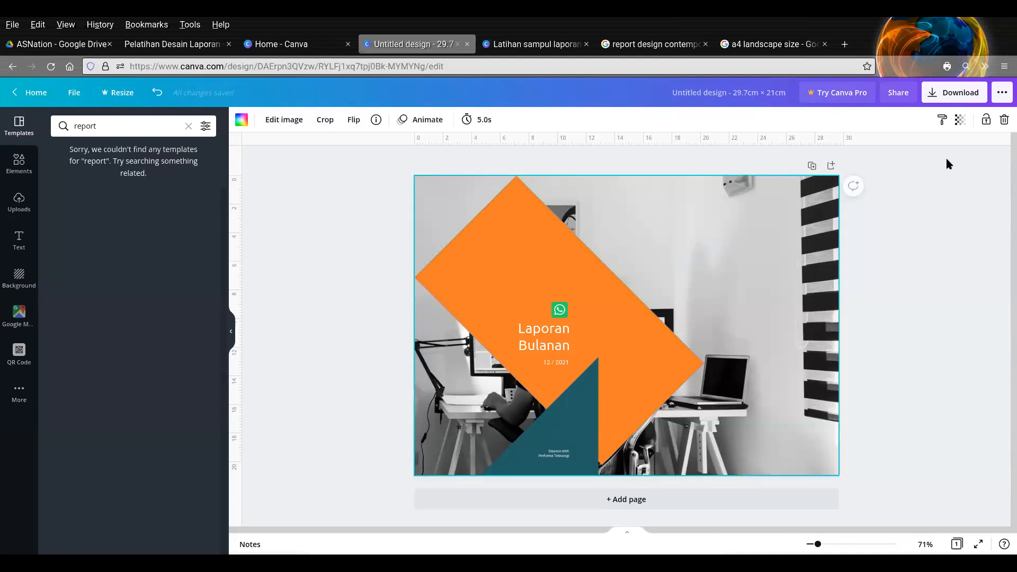
click(985, 121)
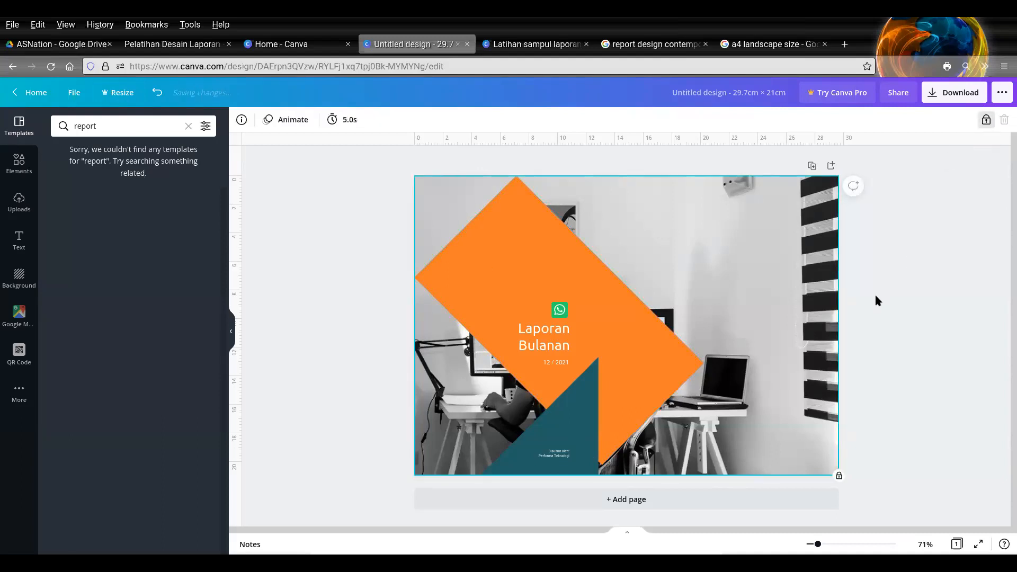
- Enlarge the pasted shapes, logo and texts together and align them with the landscape page's right and bottom edges
drag(702, 235, 455, 483)
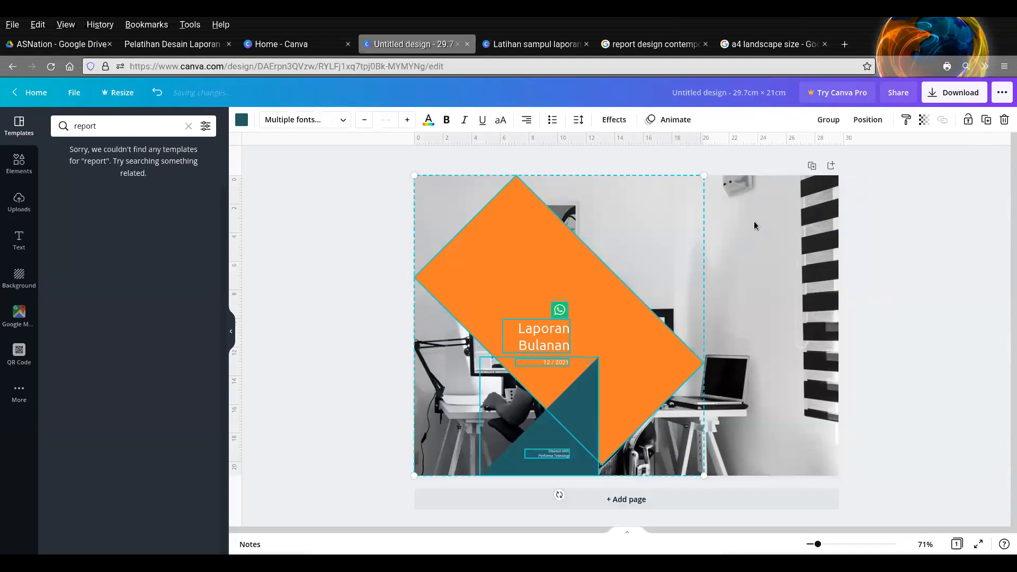
drag(707, 178, 918, 59)
drag(746, 295, 853, 296)
key(Down)
key(Down)
key(Down)
key(Down)
key(Down)
key(Down)
key(Down)
key(Down)
key(Down)
key(Down)
key(Down)
key(Down)
key(Down)
key(Down)
key(Down)
key(Down)
key(Down)
key(Down)
key(Down)
key(Down)
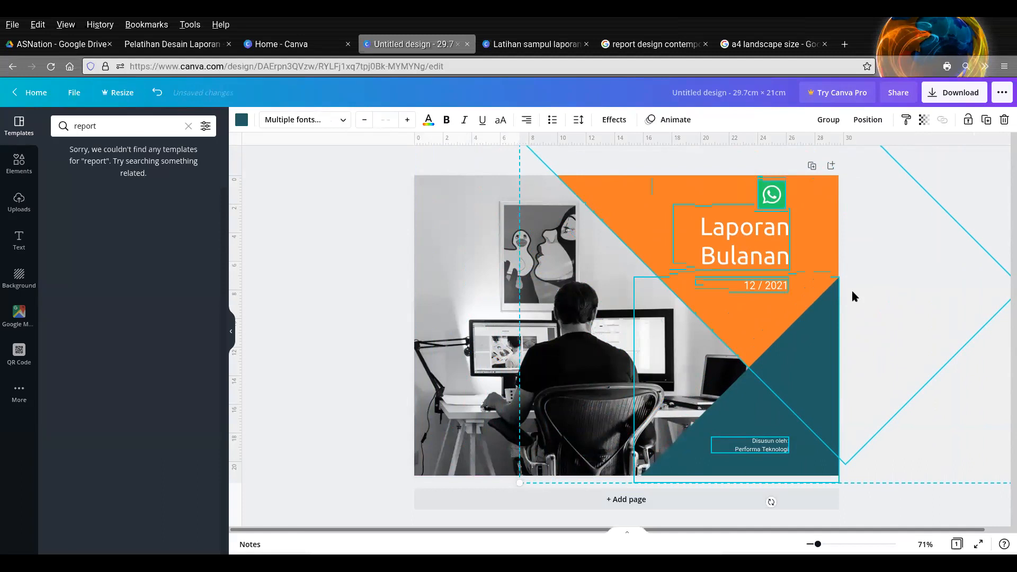
click(367, 269)
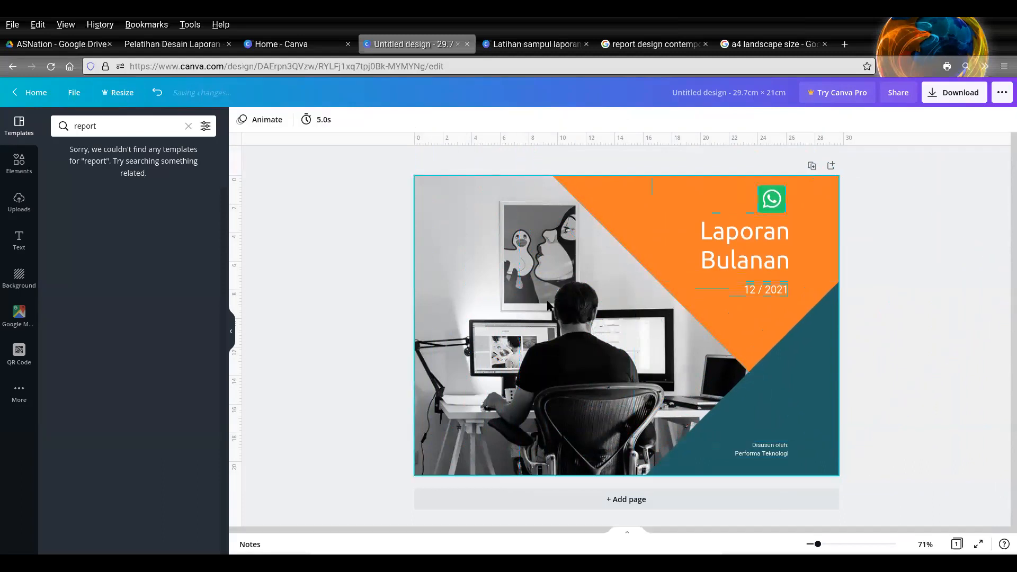
- Unlock the black-and-white office background photo and delete it from the landscape cover
click(553, 312)
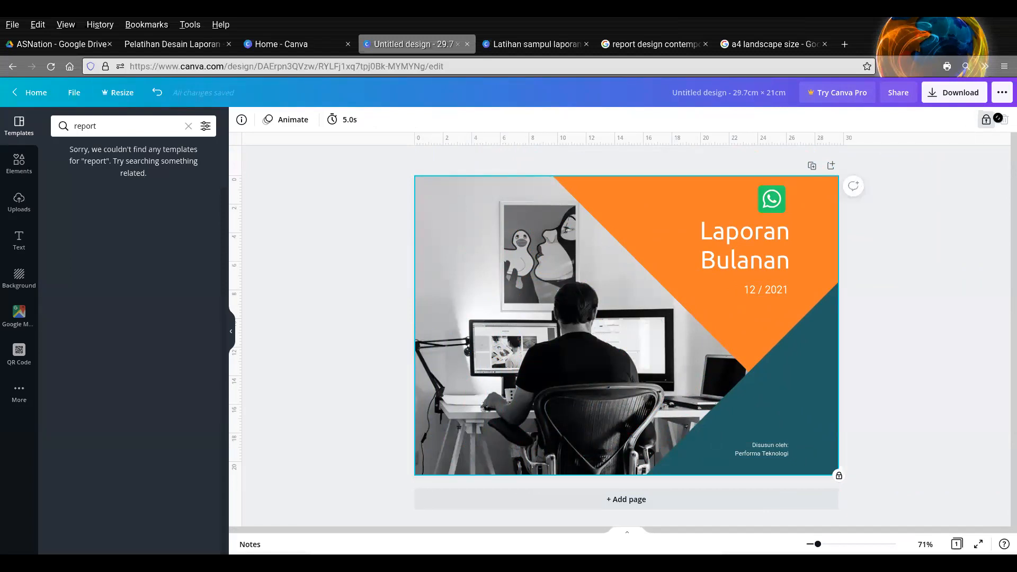
click(986, 123)
click(1004, 119)
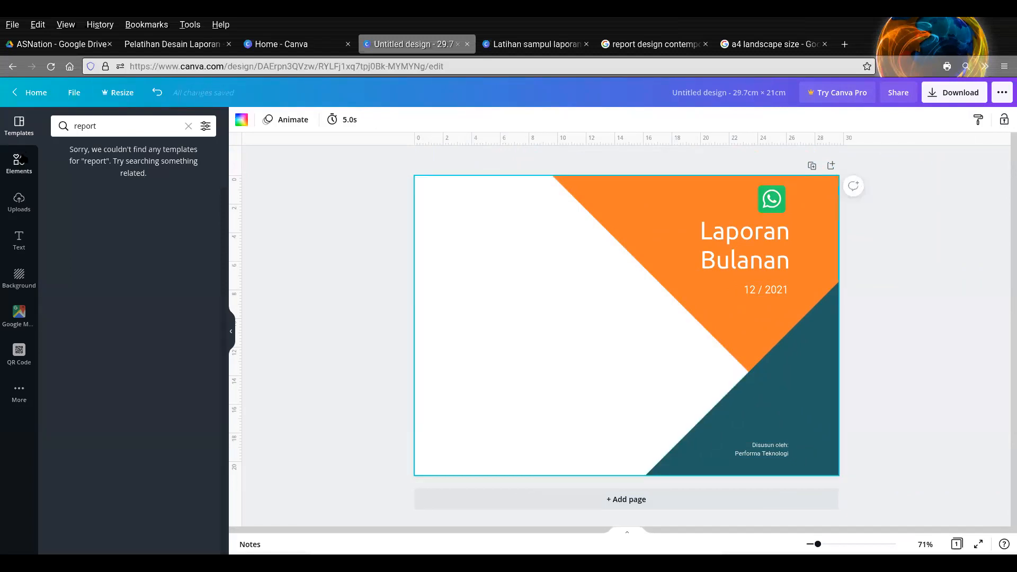
- Search the photos for "work" and set the picture of colleagues at a shared office desk as the page background
click(19, 164)
click(123, 125)
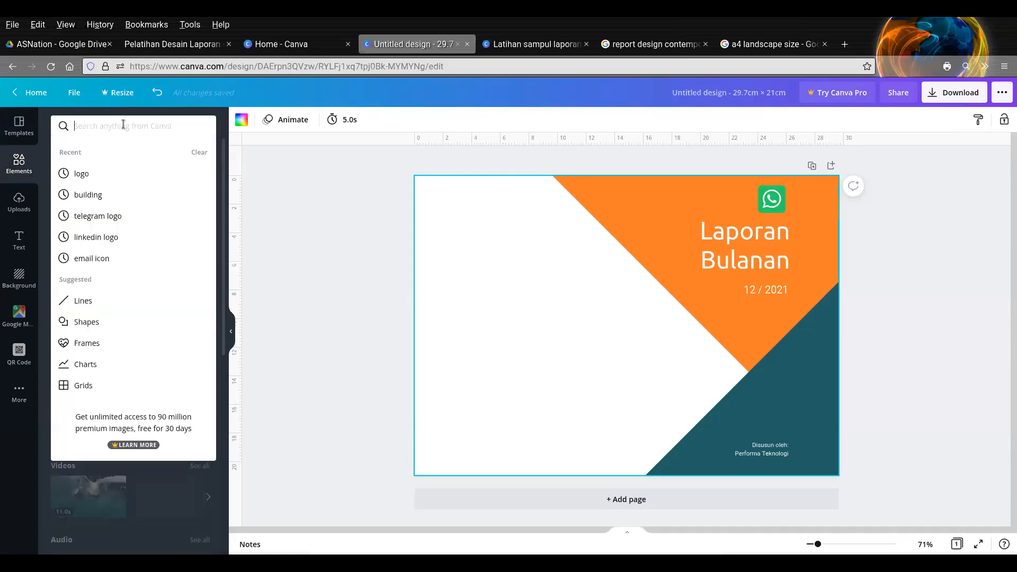
text(work)
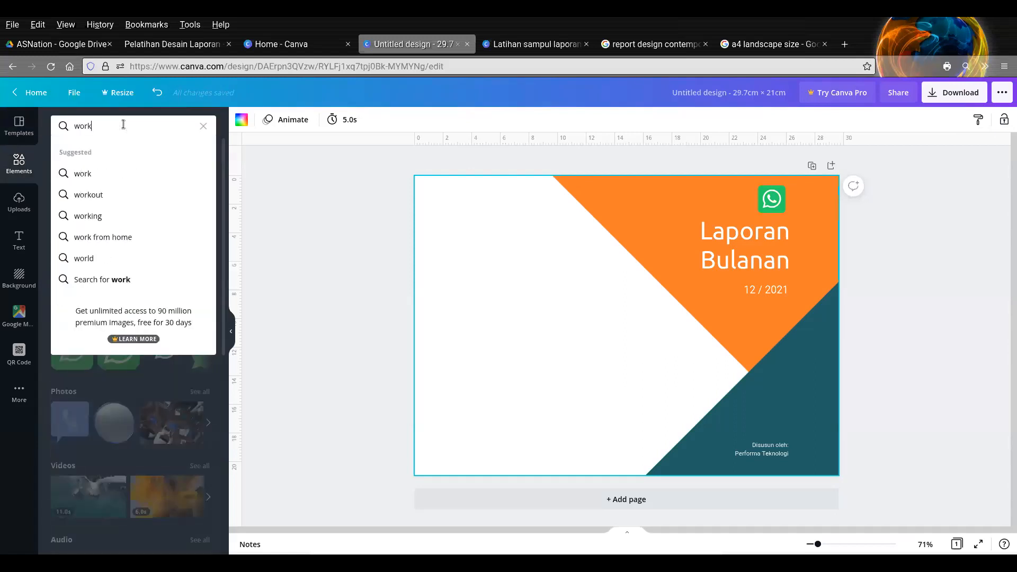
key(Return)
click(95, 152)
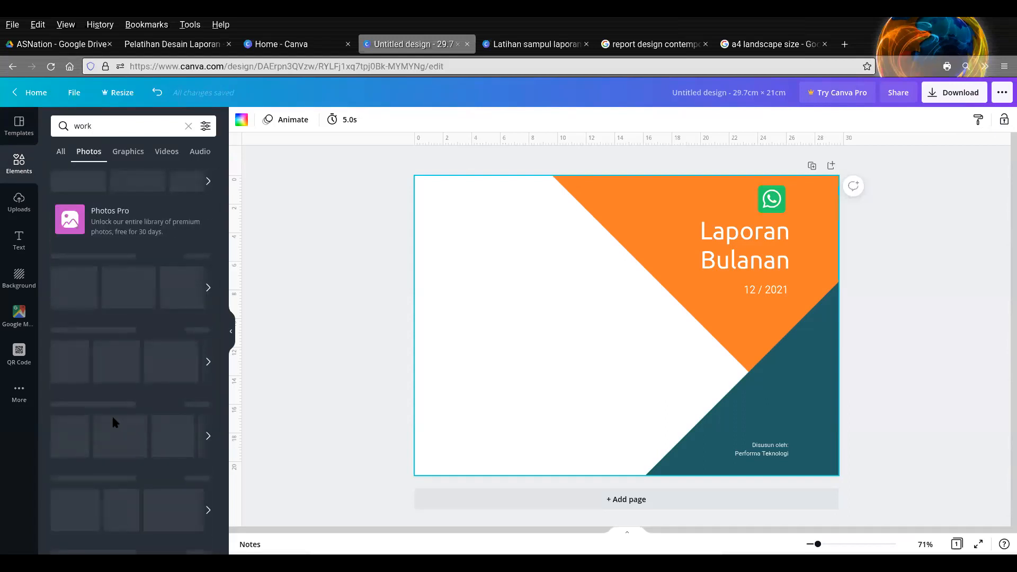
click(98, 314)
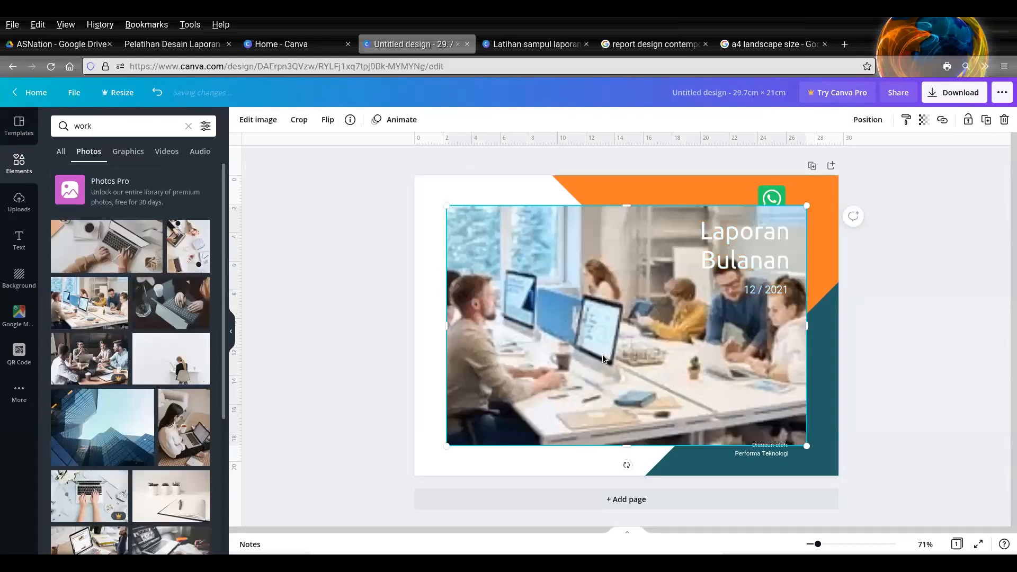
right_click(571, 313)
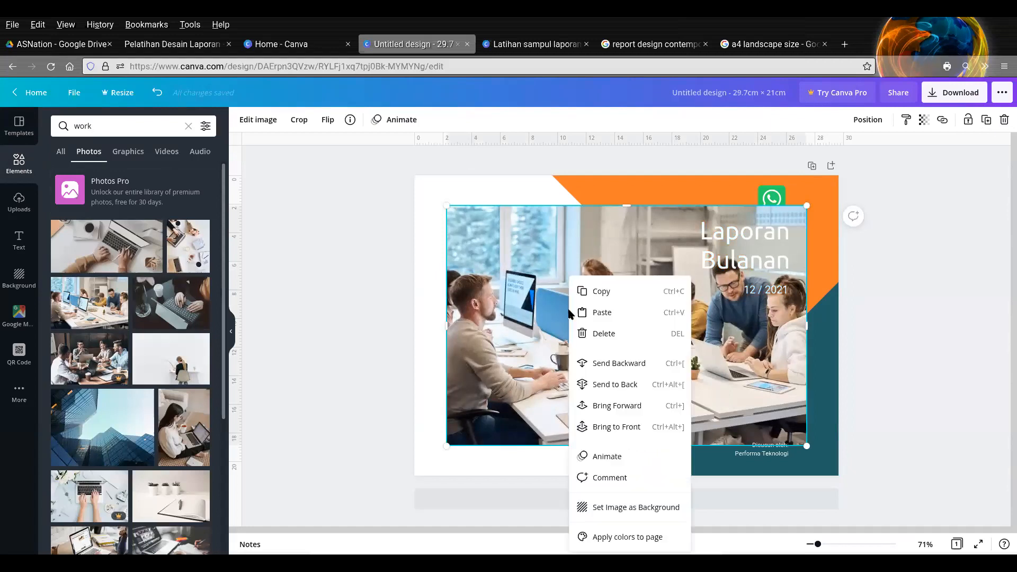
click(651, 510)
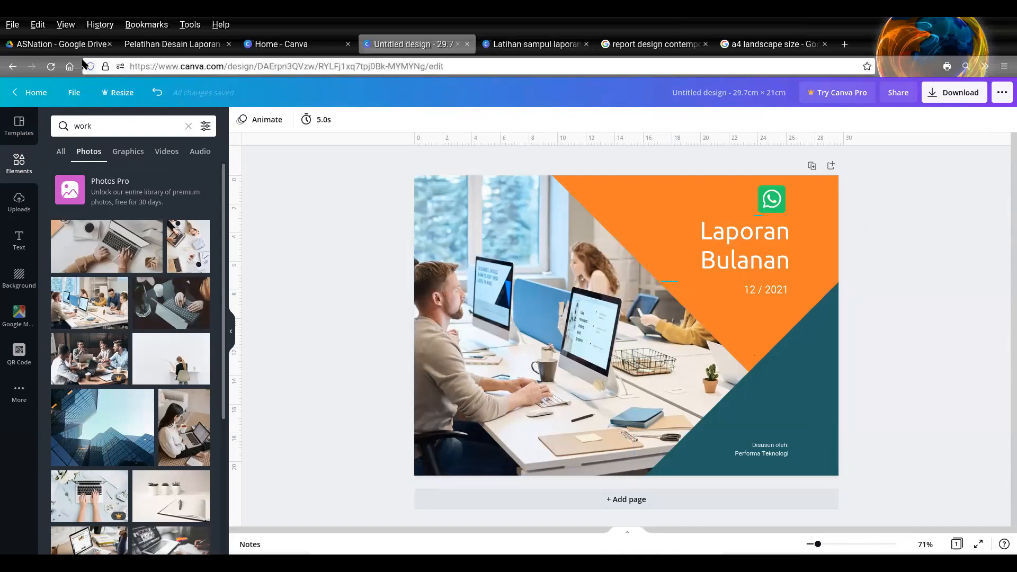
- Rename the landscape design as "Sampul landscape"
click(74, 93)
click(165, 127)
text(Sampul lands)
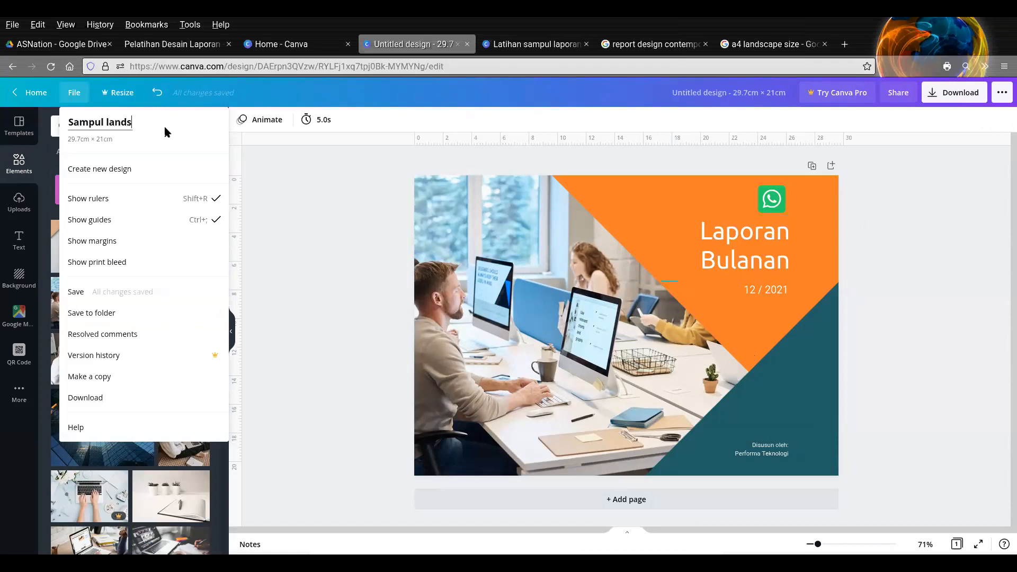
text(cape)
key(Return)
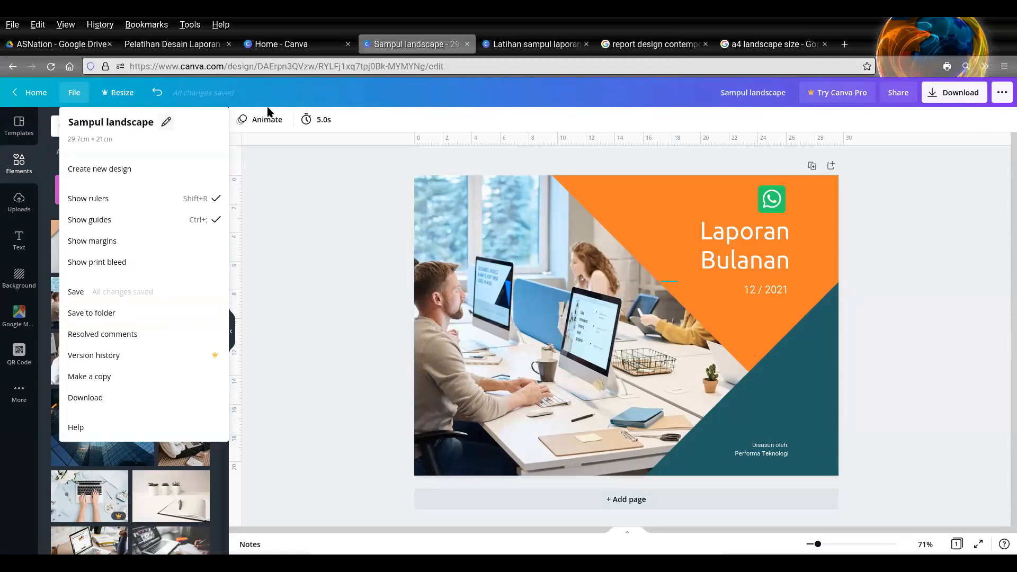
- Look over both covers in the "Latihan sampul laporan" design and go to the "Desain Isi" slide of the training PDF
click(554, 45)
click(844, 289)
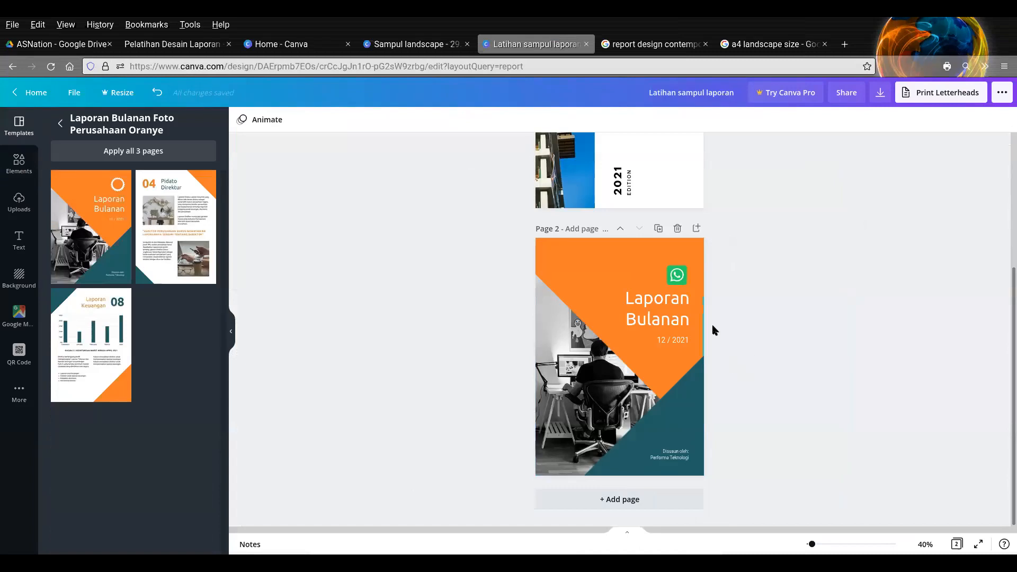
scroll(712, 312, up, 1)
scroll(712, 312, down, 2)
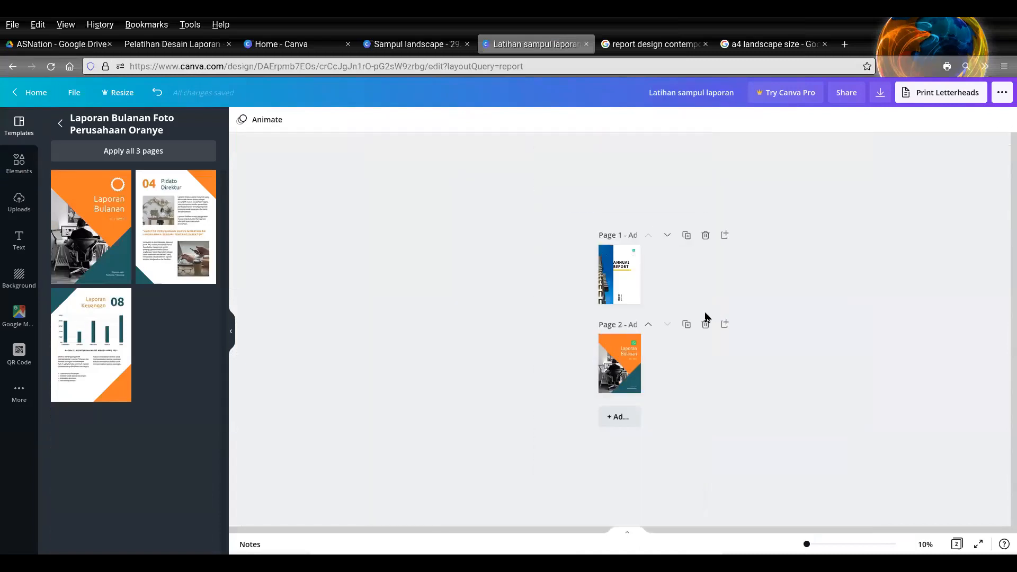
scroll(711, 311, up, 3)
scroll(819, 285, up, 5)
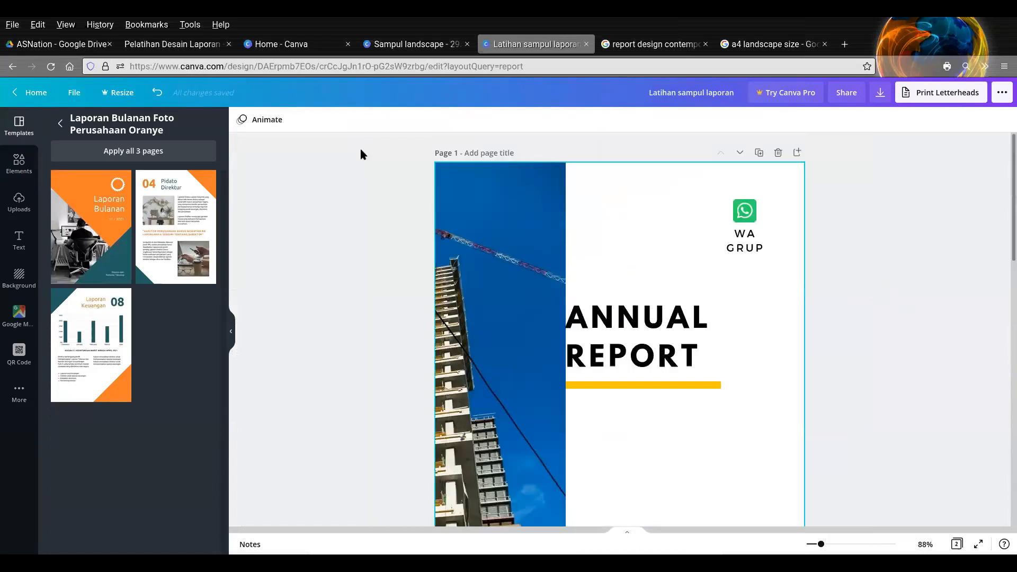
click(175, 44)
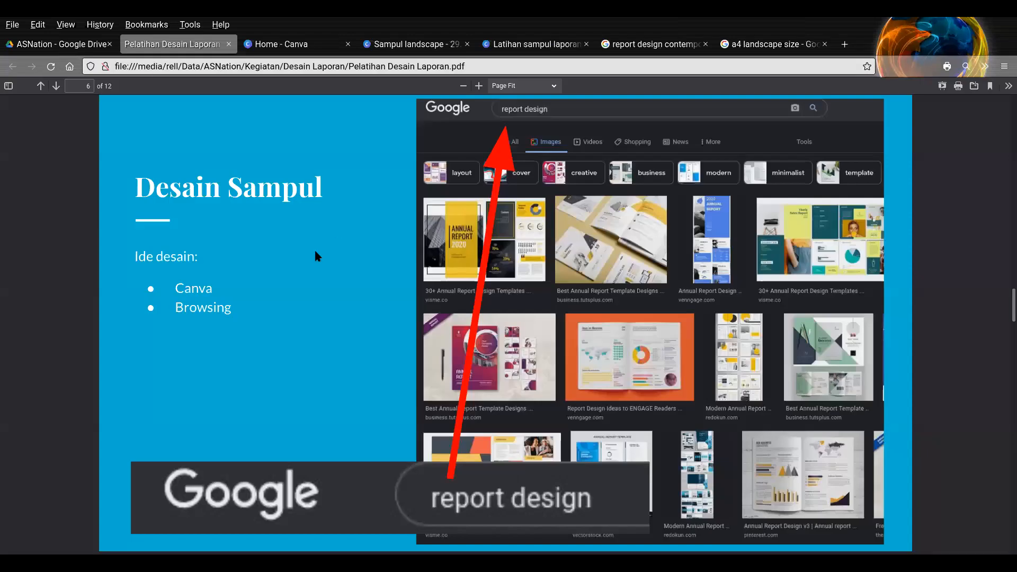
key(Right)
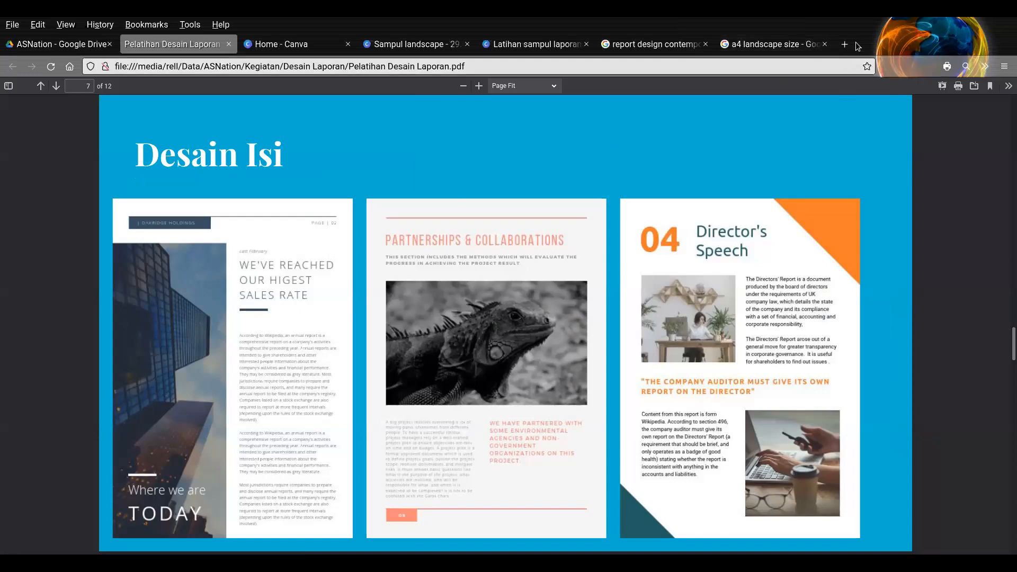
- Open the bookmarked Lorem Ipsum site in a new browser tab and bring its text generator into view
key(ctrl+t)
click(94, 85)
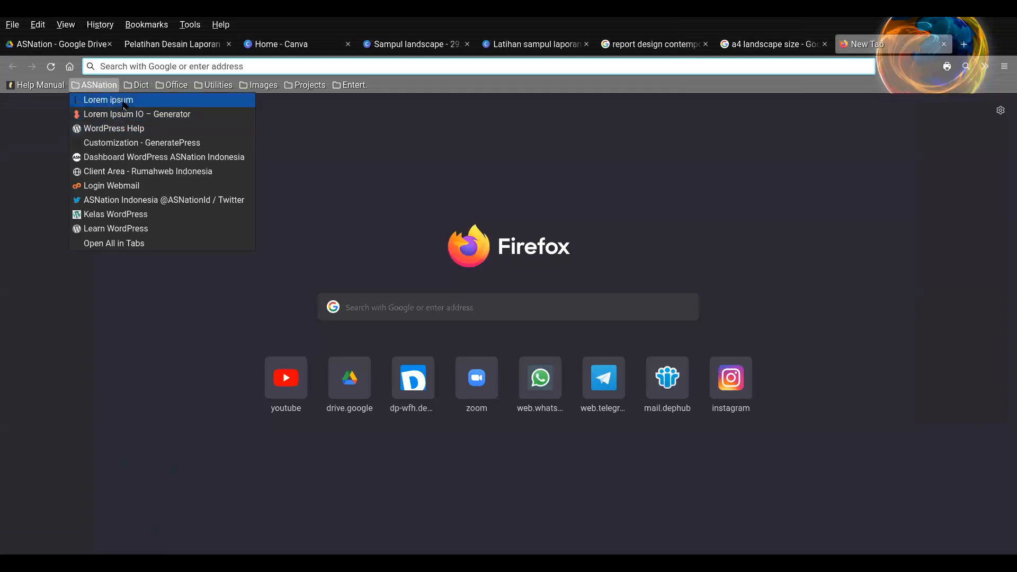
click(133, 101)
click(738, 46)
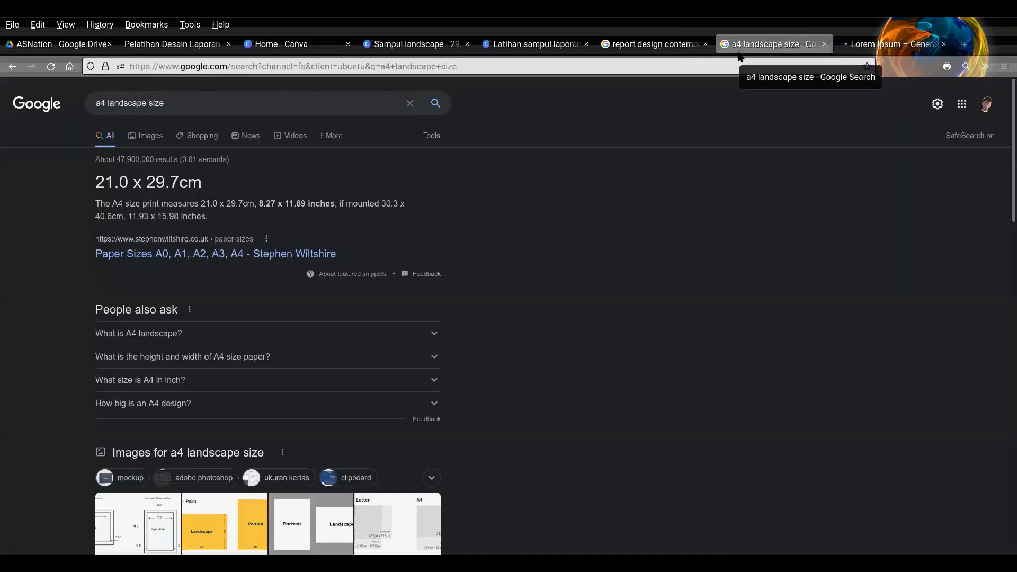
click(526, 44)
click(881, 47)
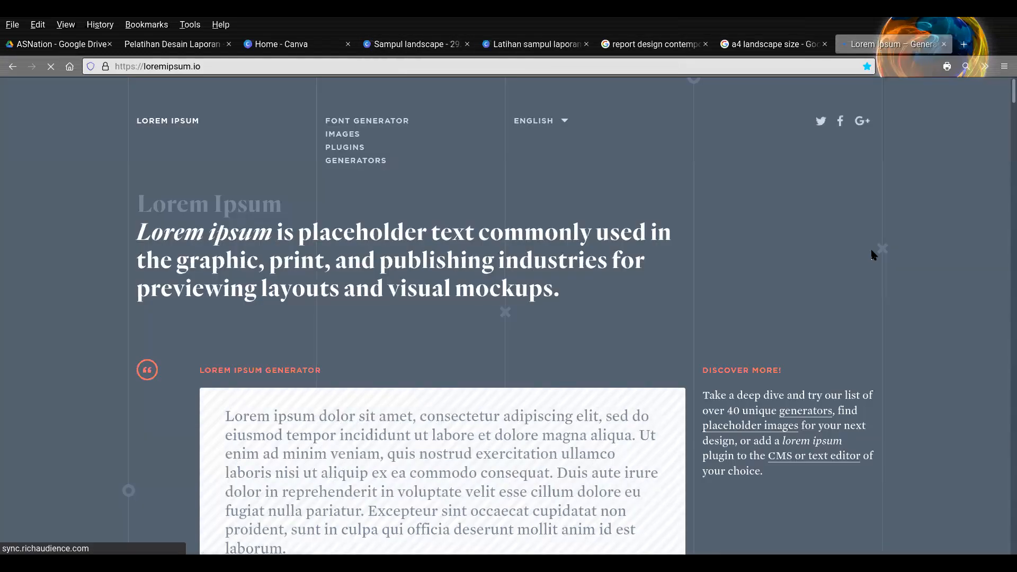
scroll(271, 415, down, 5)
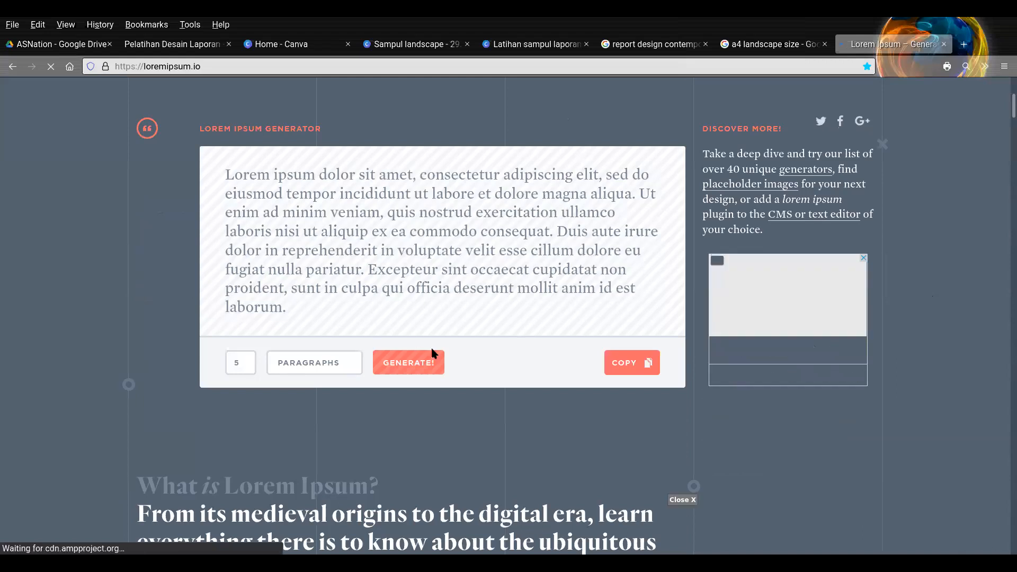
- Try generating 5 paragraphs of placeholder text, and examine the content-page layouts on the PDF's first two "Desain Isi" slides
click(405, 358)
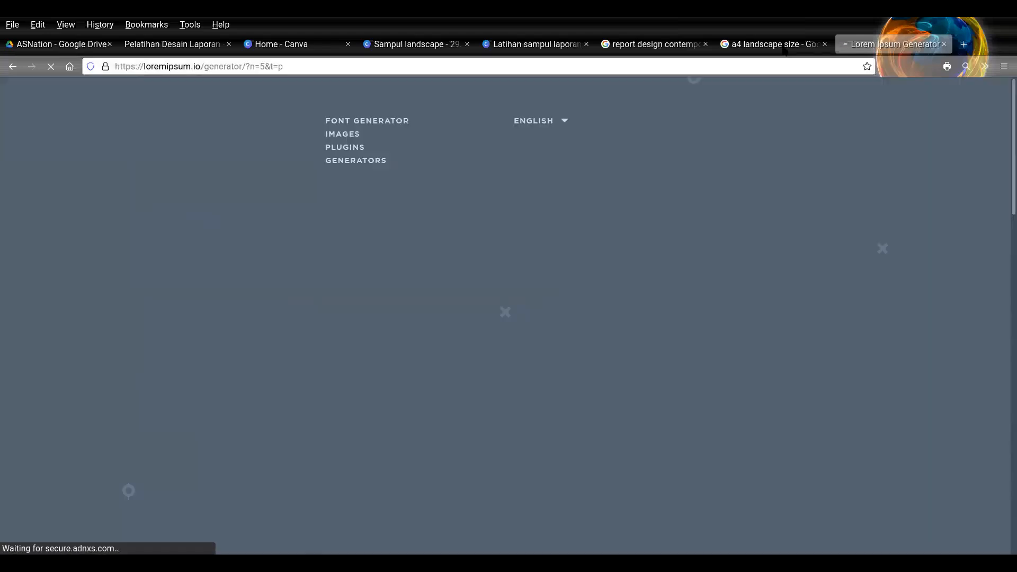
click(523, 46)
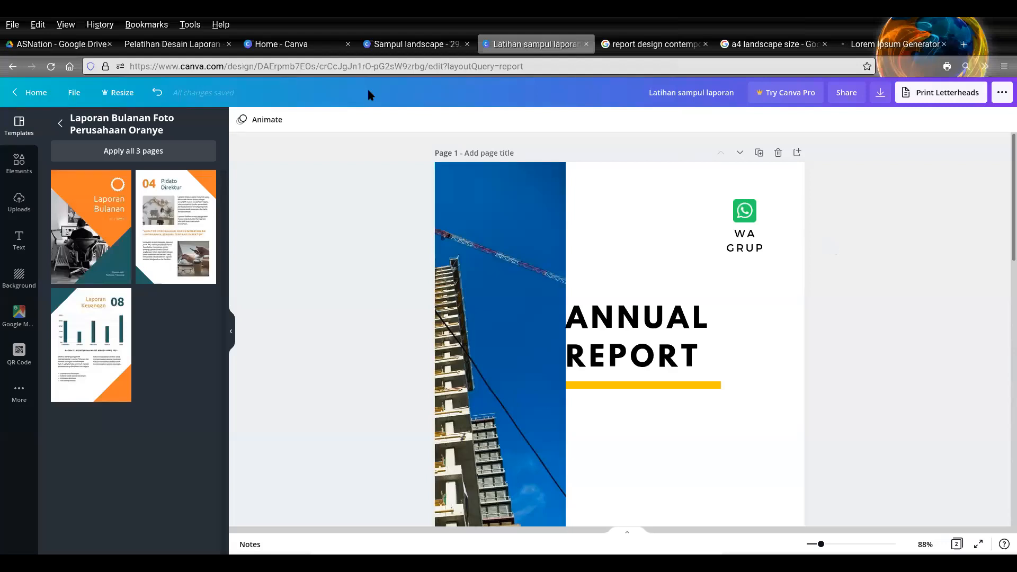
click(172, 44)
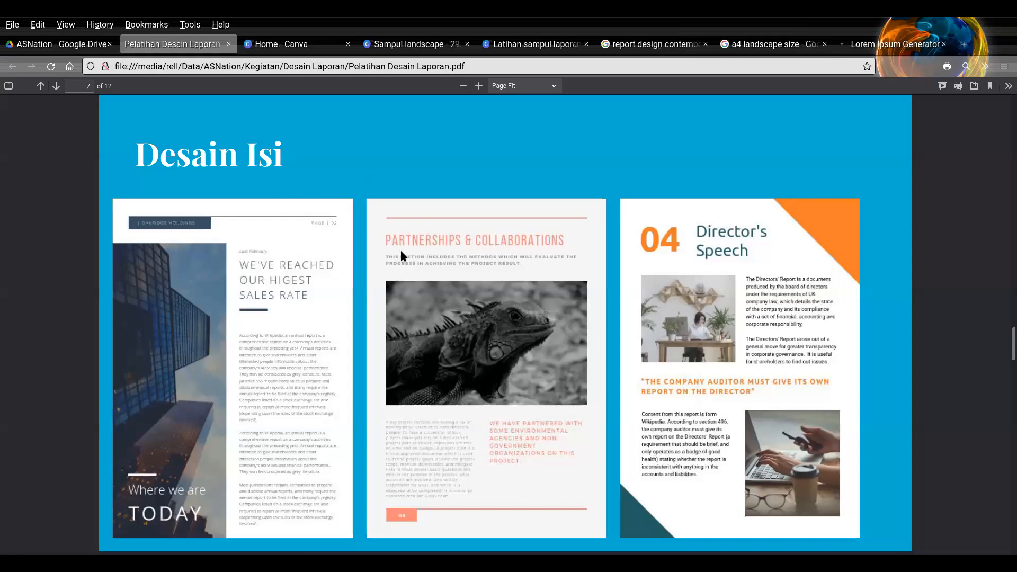
scroll(401, 253, down, 1)
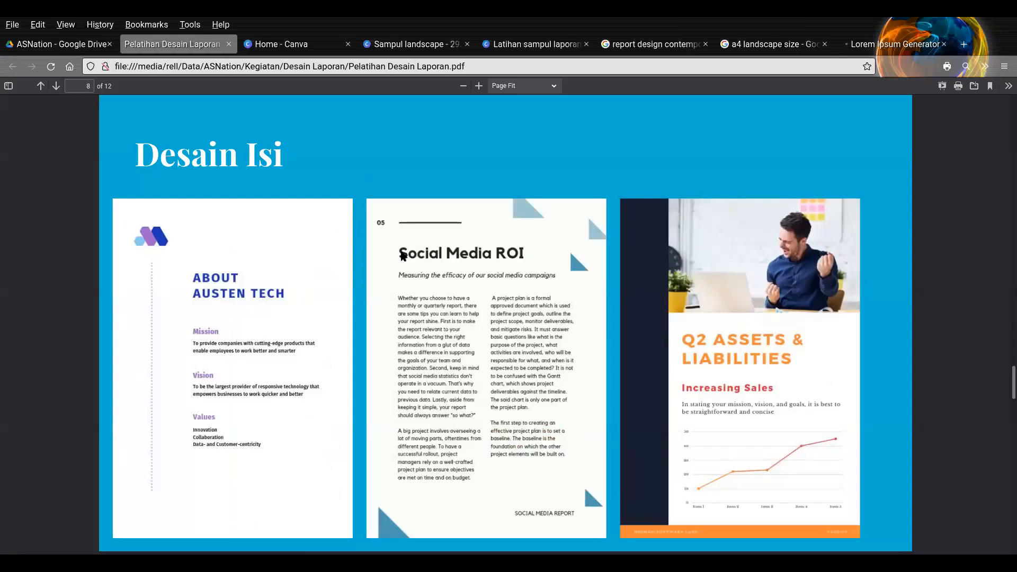
scroll(403, 256, down, 1)
scroll(403, 256, up, 2)
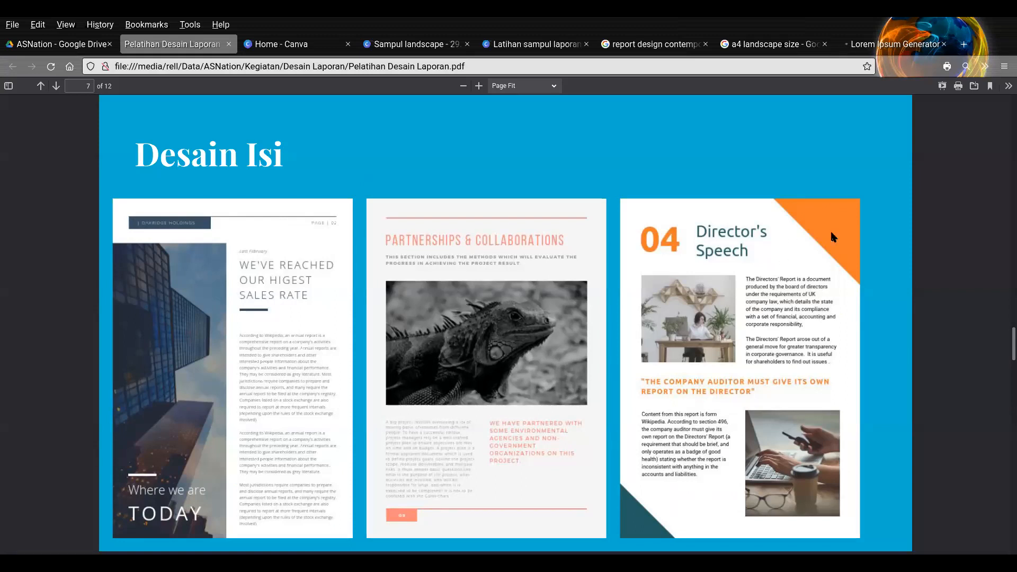
- Check the open design and search tabs, return to the training PDF and go through its "Desain Isi" slides to page 9
click(392, 44)
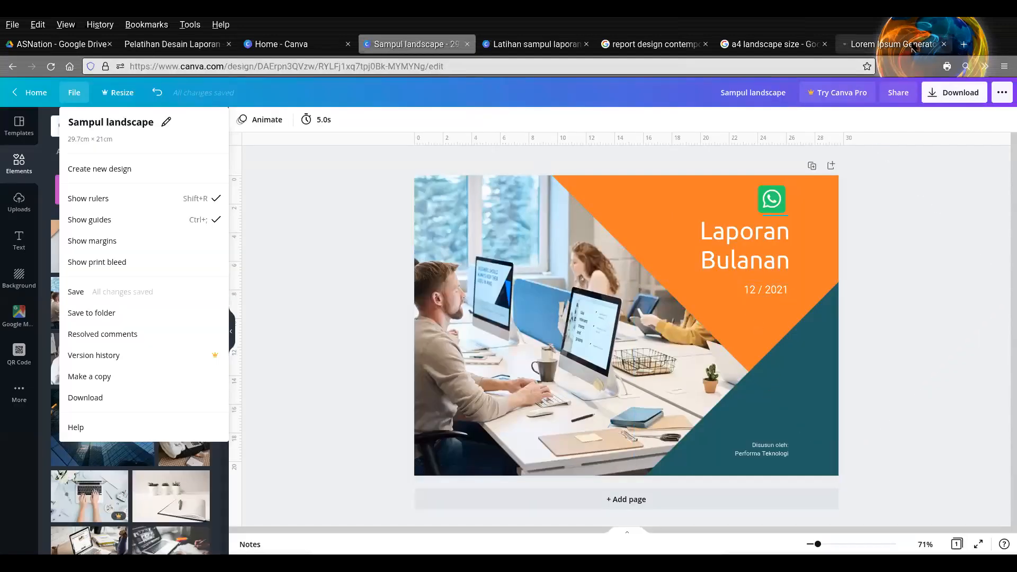
click(895, 44)
click(770, 44)
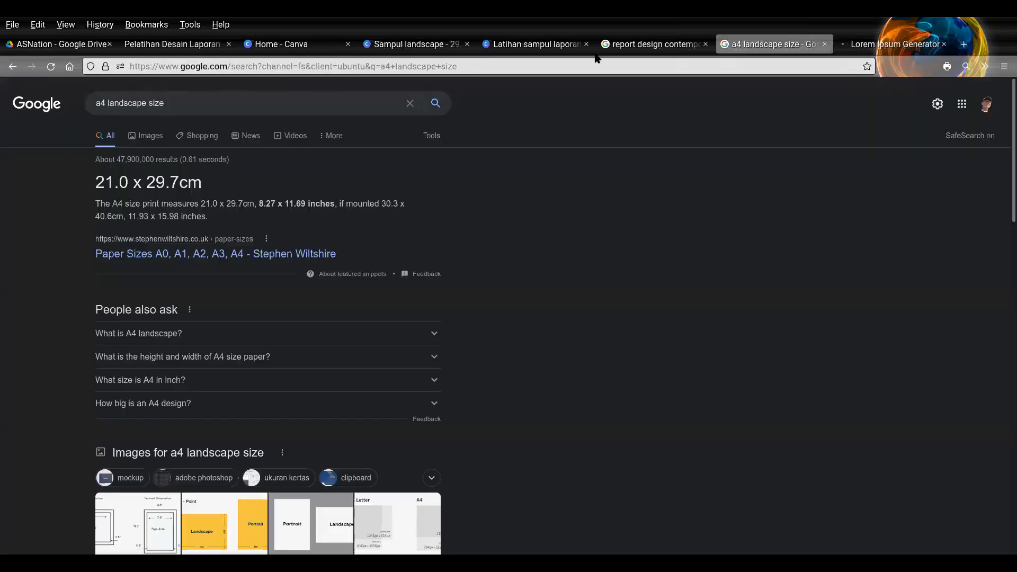
click(535, 47)
click(200, 45)
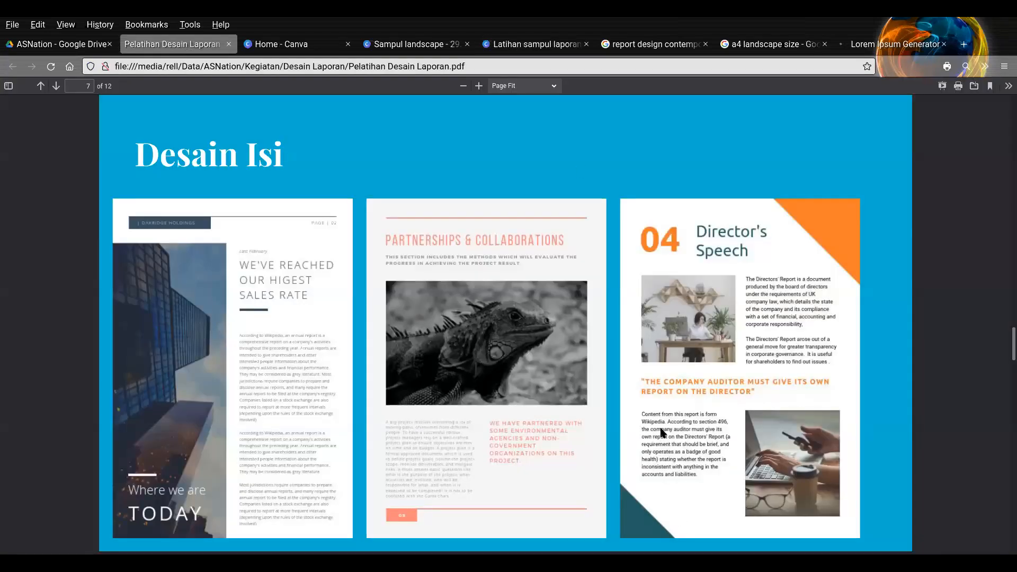
key(Right)
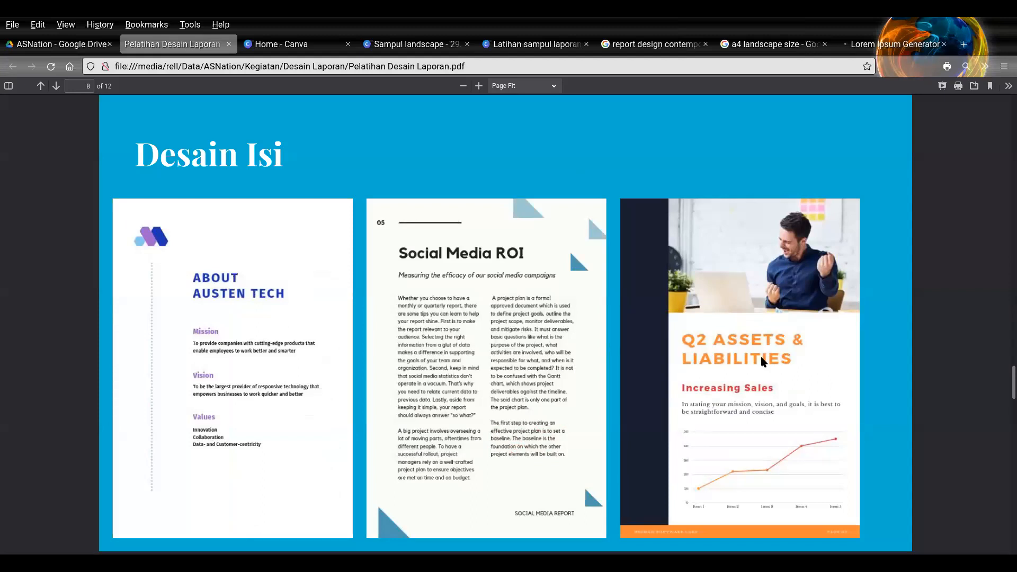
key(Right)
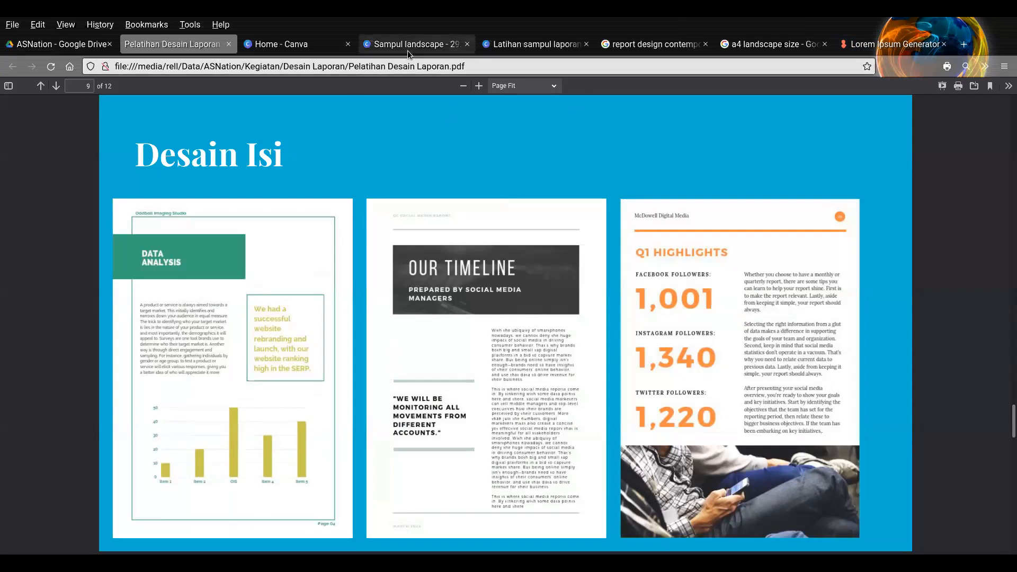
- Close the "Sampul landscape" design and search the Canva home page for "report" templates, browsing to the green Year-End Marketing Report
click(467, 44)
click(281, 45)
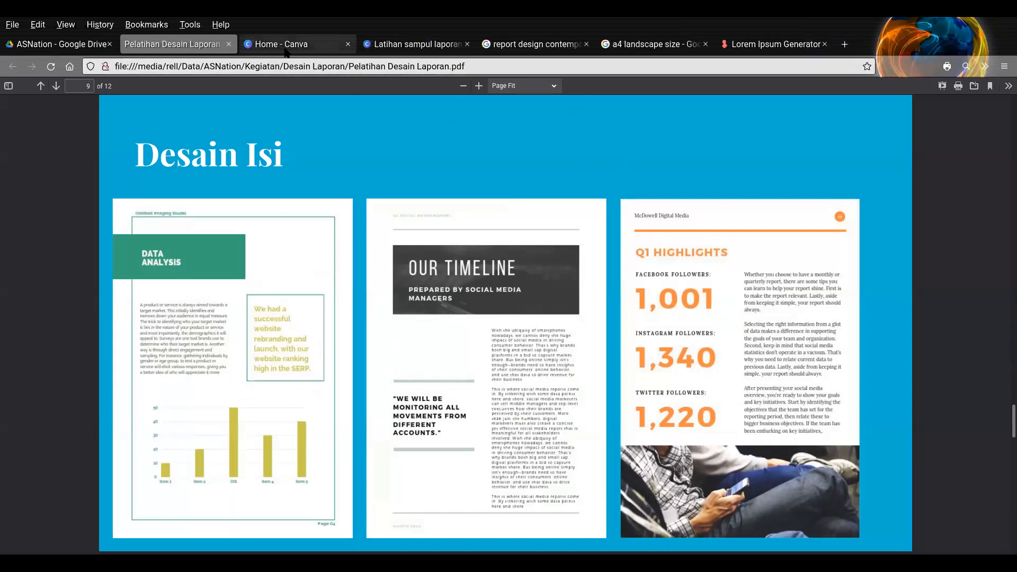
click(410, 96)
text(report)
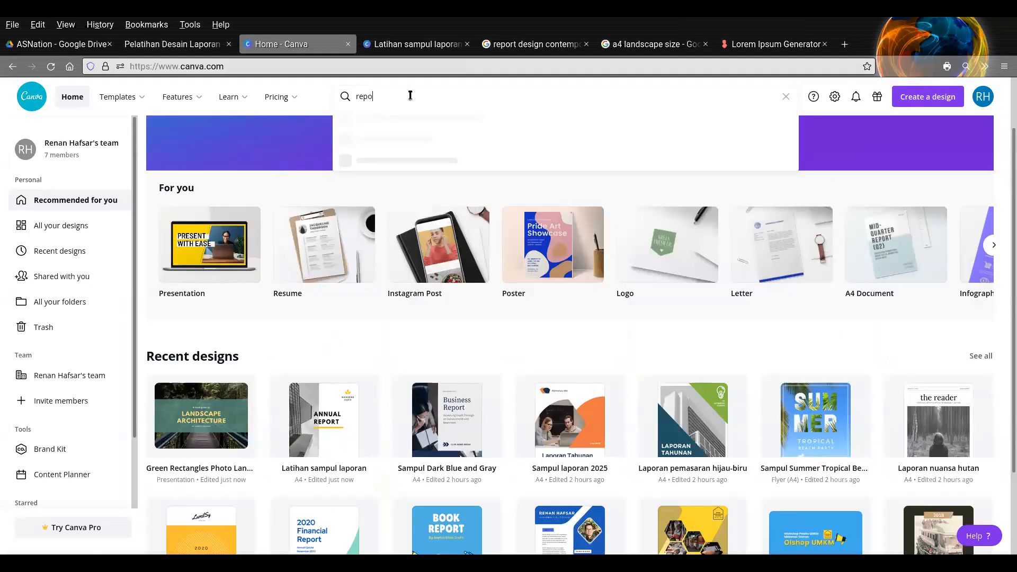
key(Return)
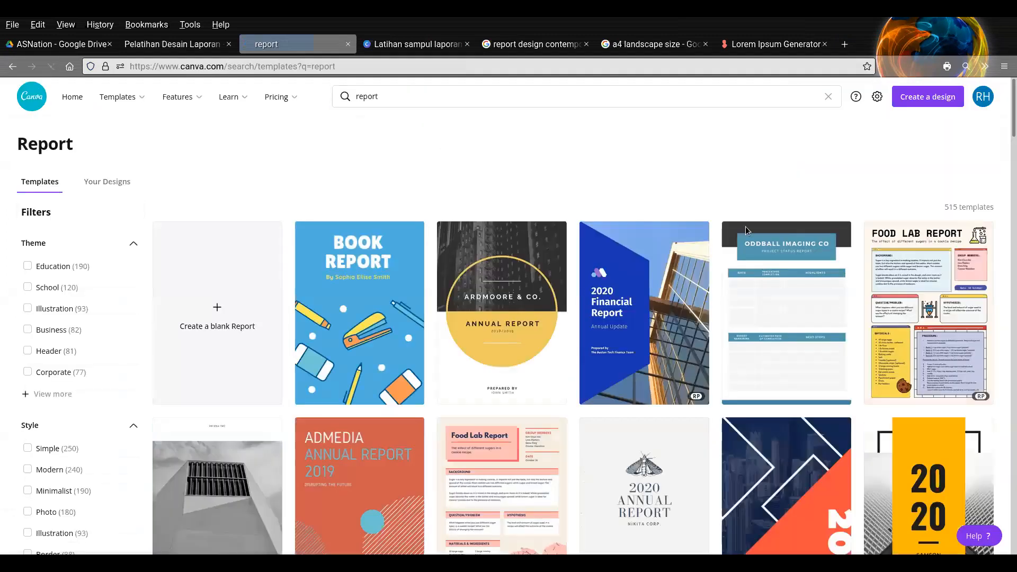
scroll(816, 233, down, 8)
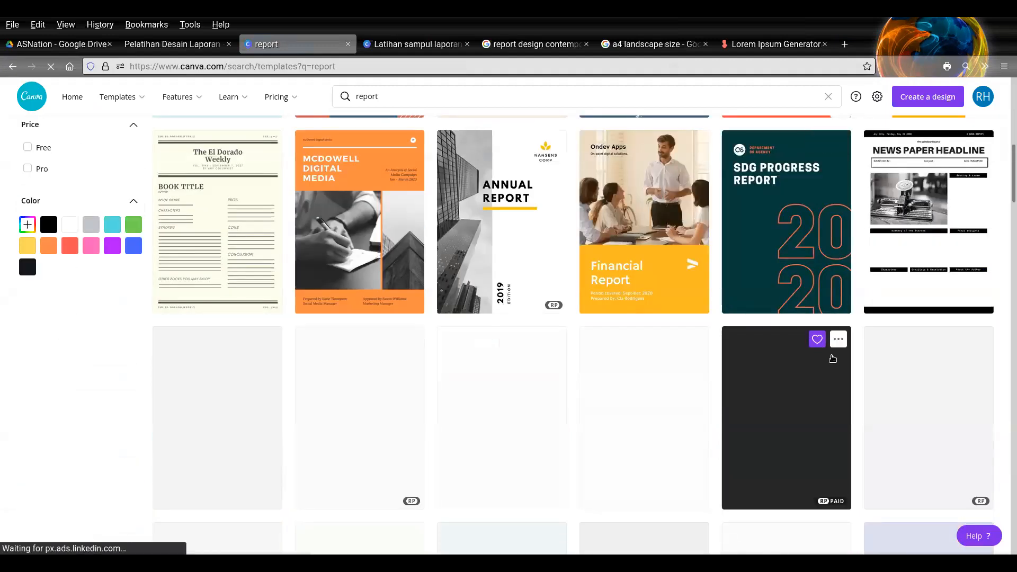
scroll(832, 359, down, 5)
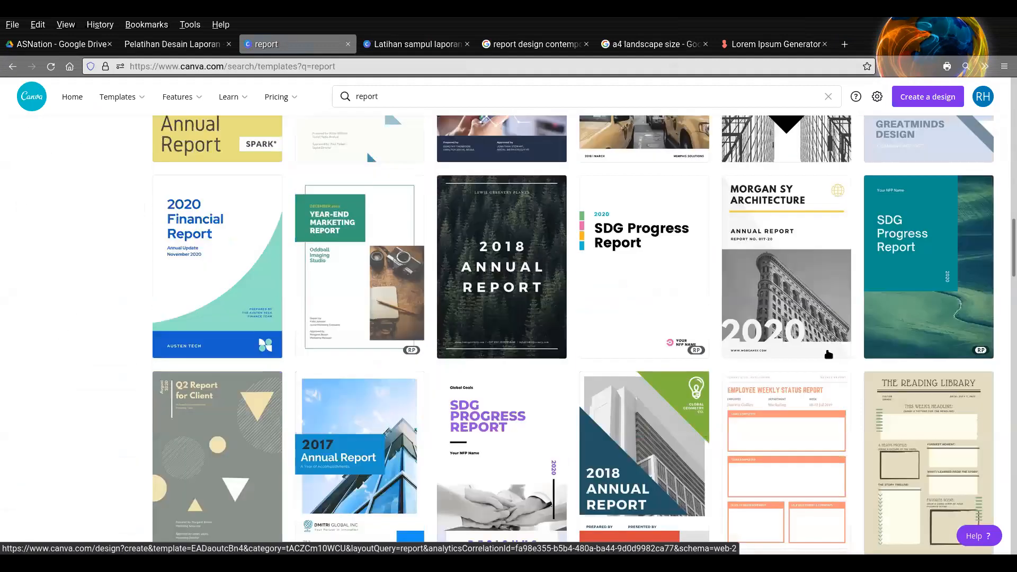
scroll(366, 211, up, 1)
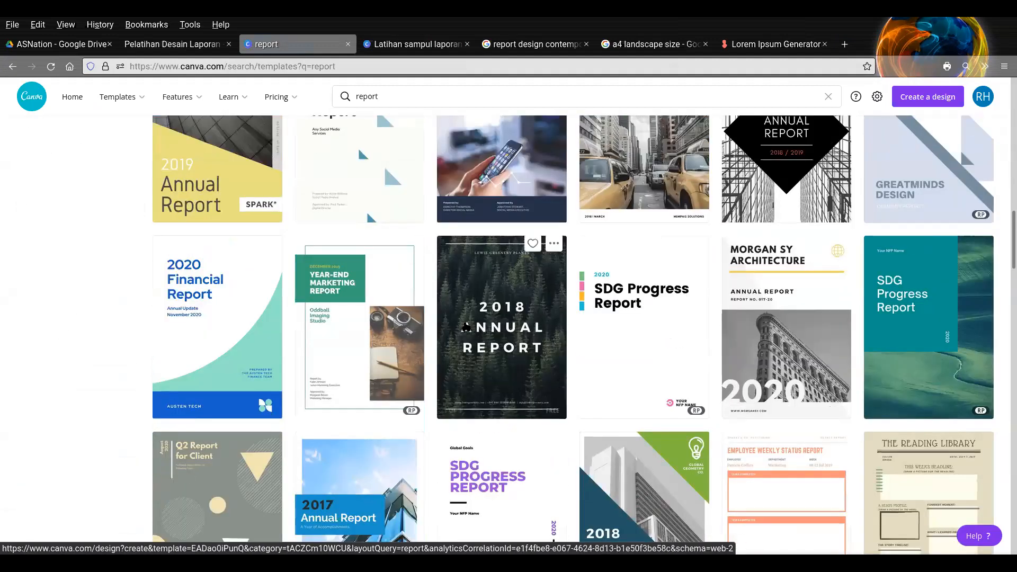
- Open the green-and-white Year-End Marketing Report template as a new design and look through its pages down to page 5
click(203, 47)
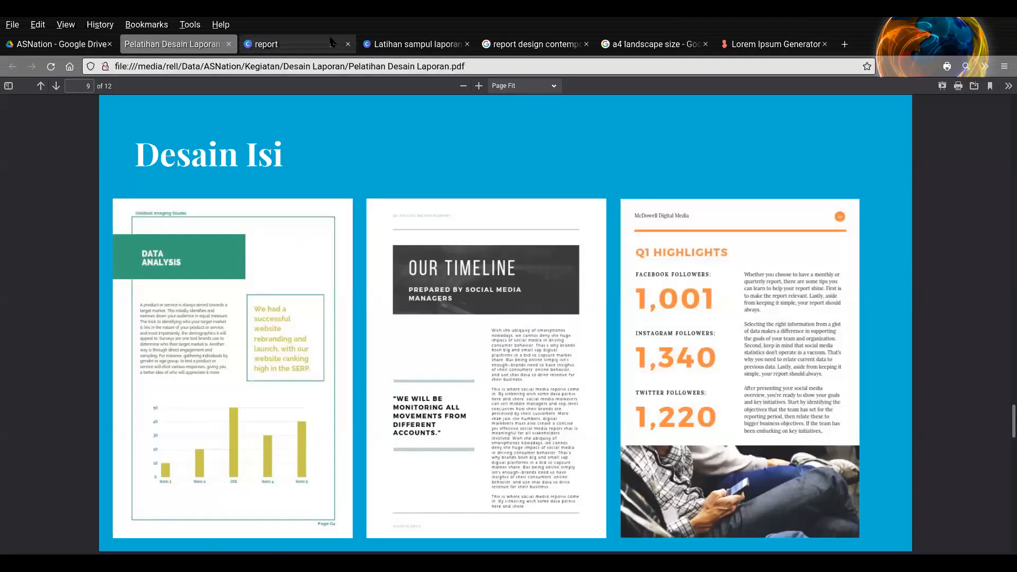
click(314, 46)
click(380, 298)
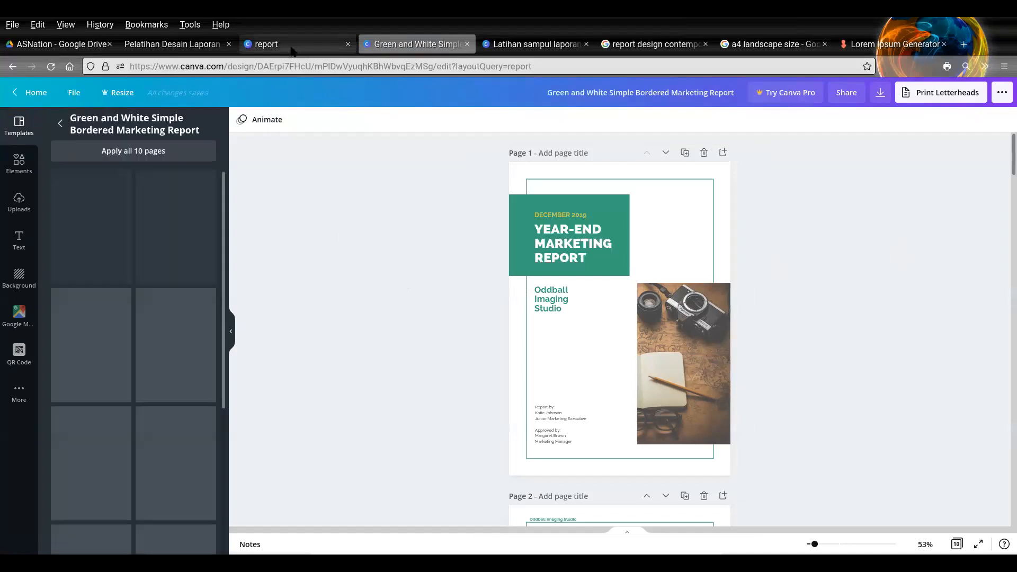
click(286, 44)
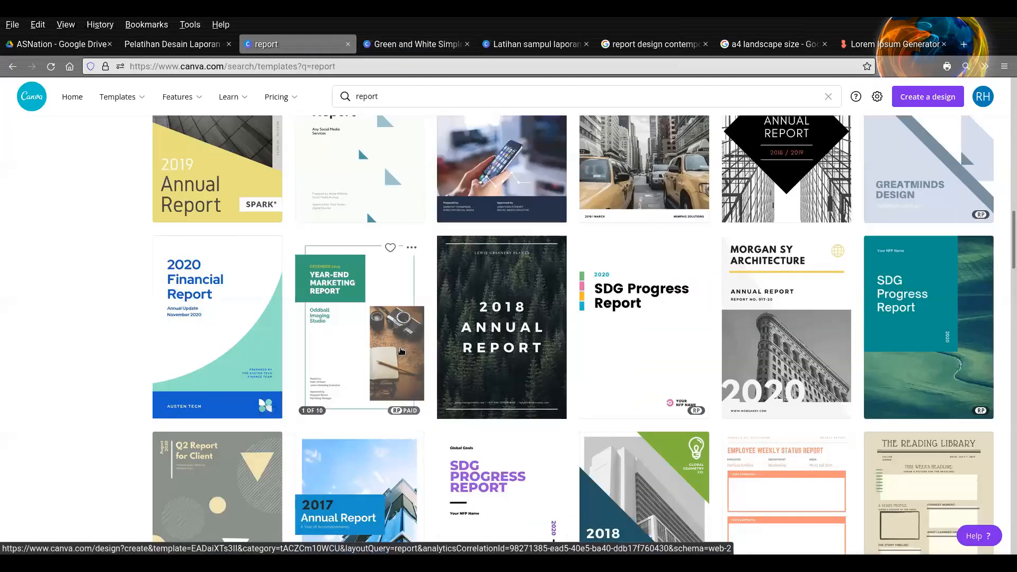
click(430, 45)
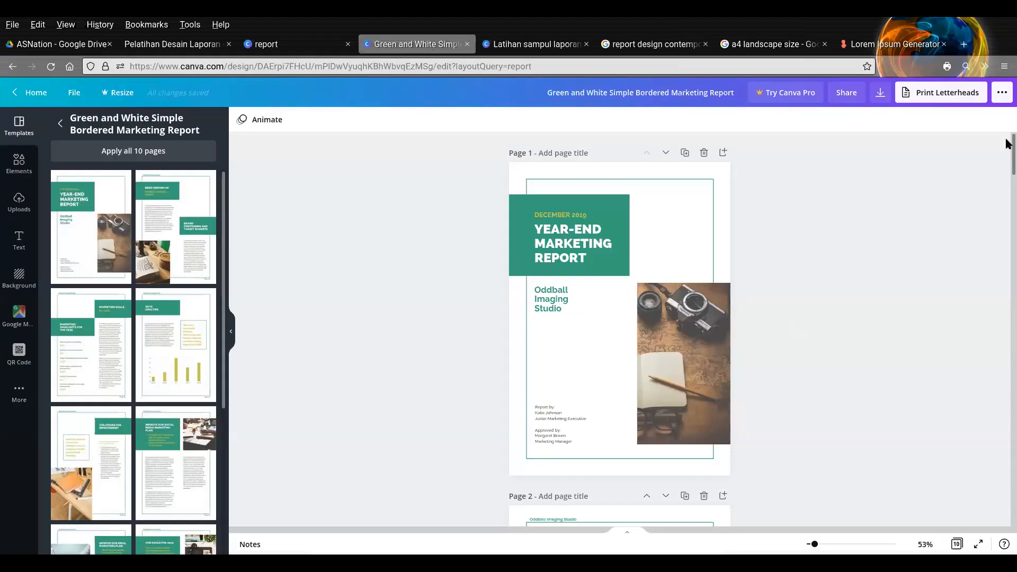
drag(1006, 140, 1006, 294)
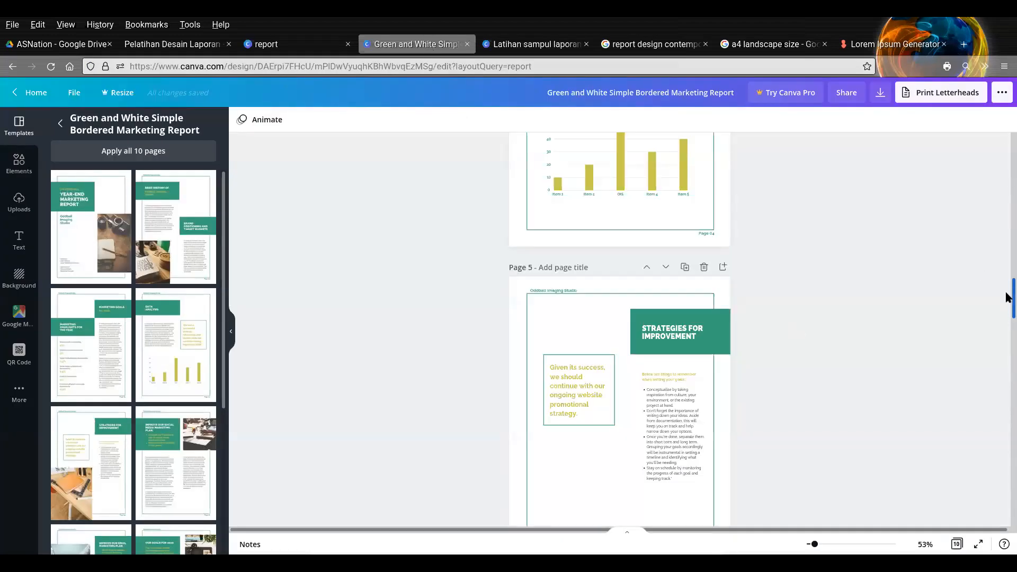
scroll(978, 294, down, 2)
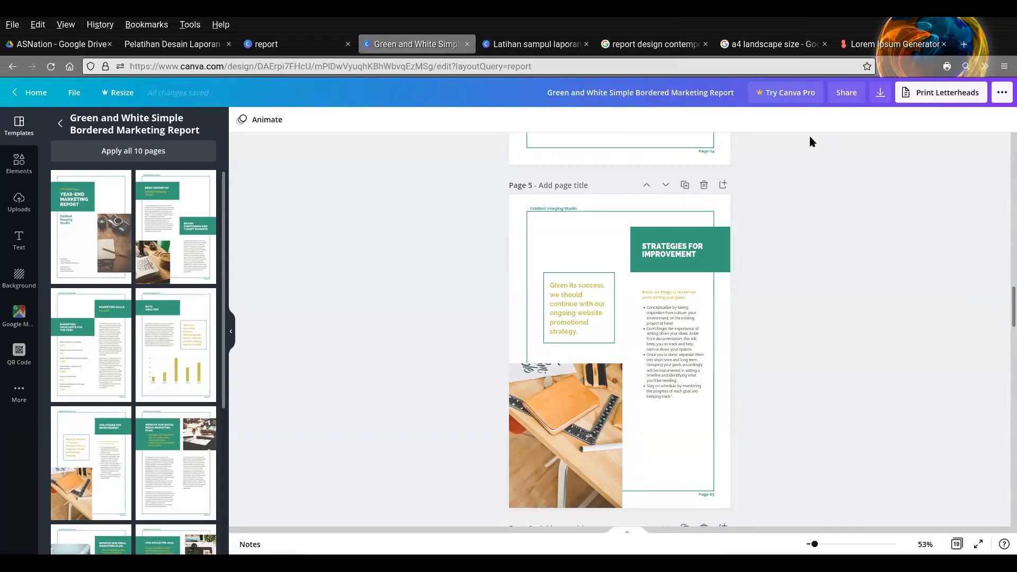
- Return to the training PDF and compare the content-page examples on the "Desain Isi" slides on pages 7 to 9
click(202, 48)
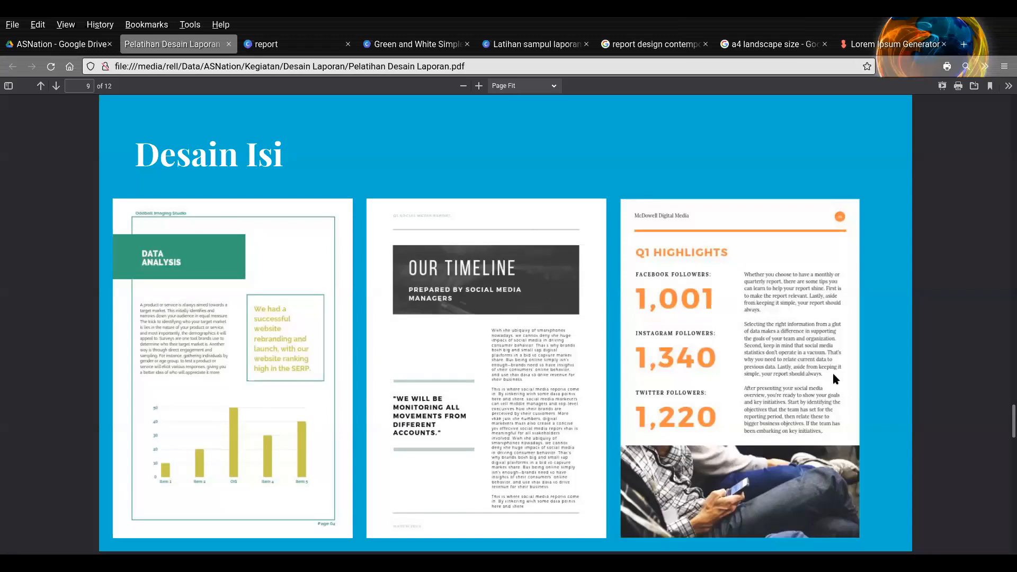
key(Left)
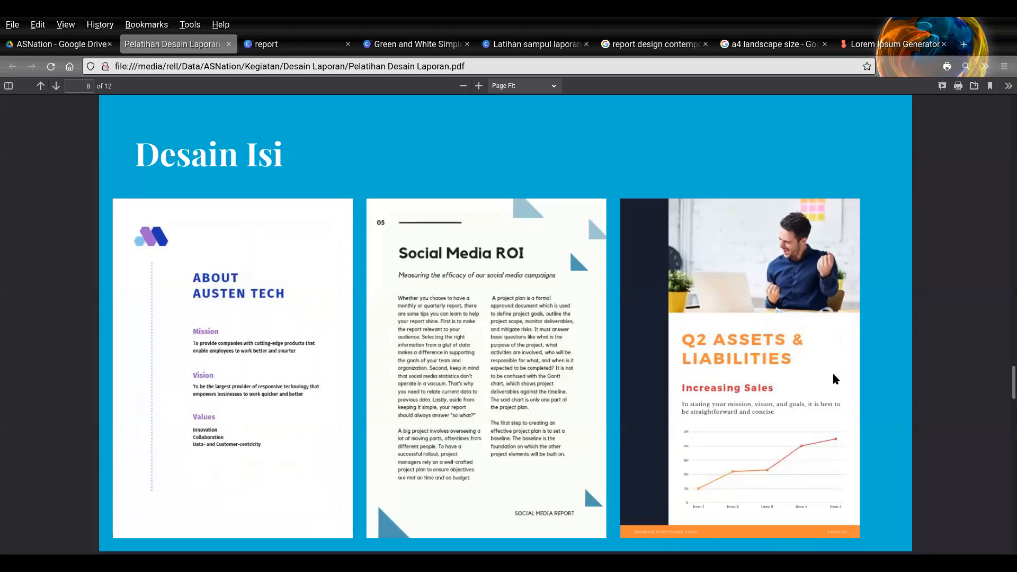
key(Page_Up)
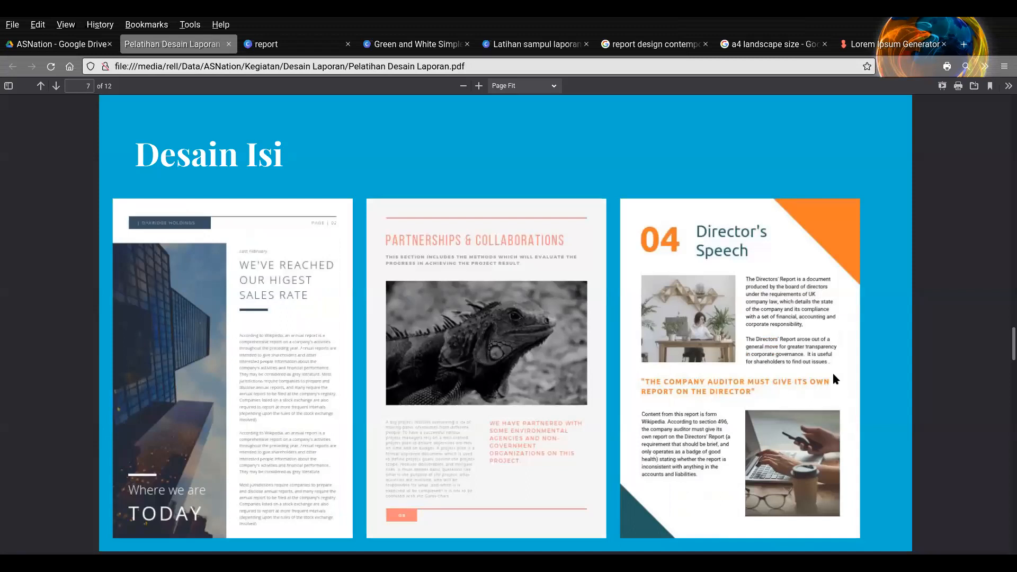
key(Page_Down)
key(Page_Down)
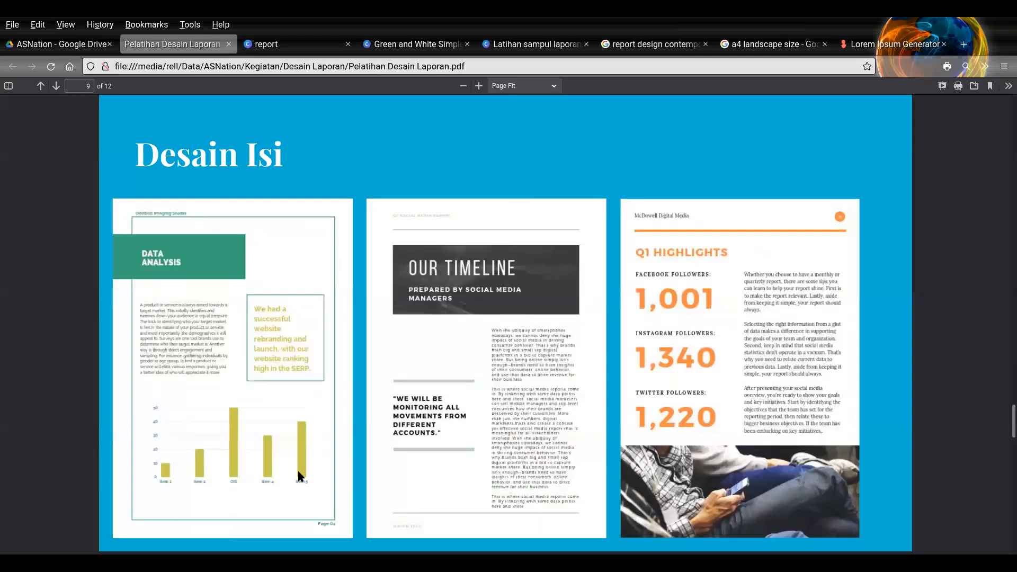
- Go back to the "Green and White Simple Bordered Marketing Report" design and show all its pages in grid view
click(435, 45)
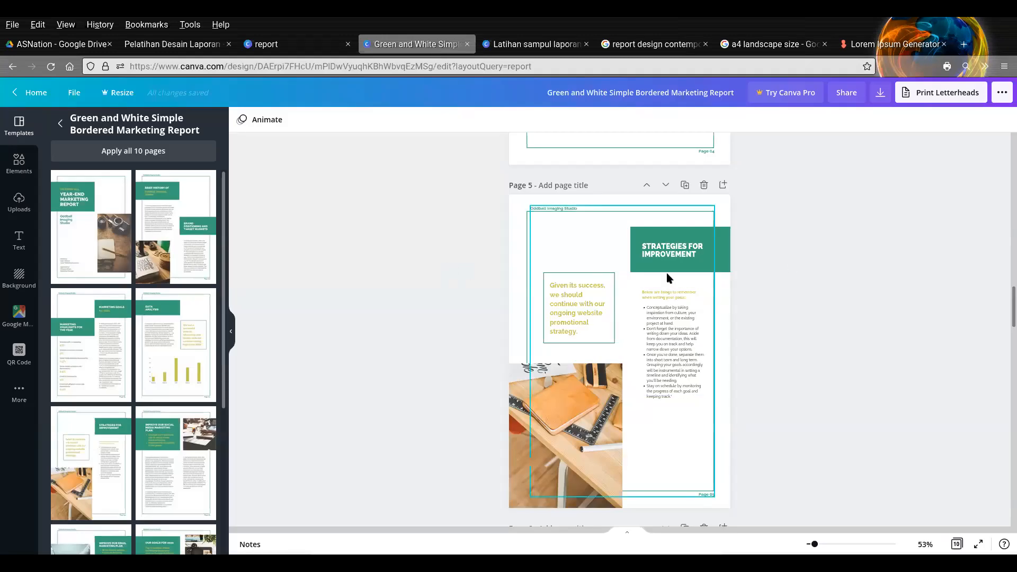
drag(1013, 312, 1013, 351)
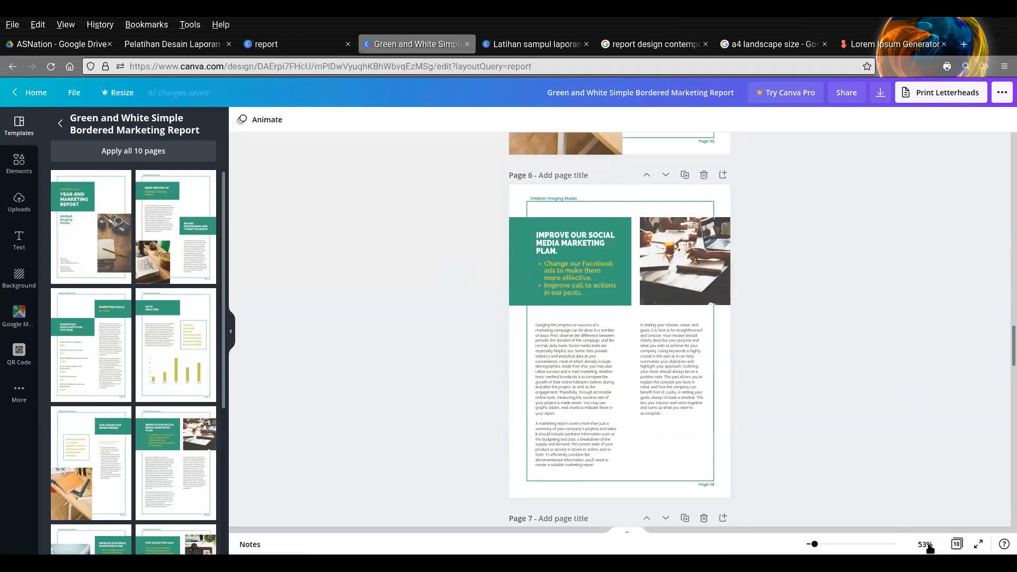
click(957, 545)
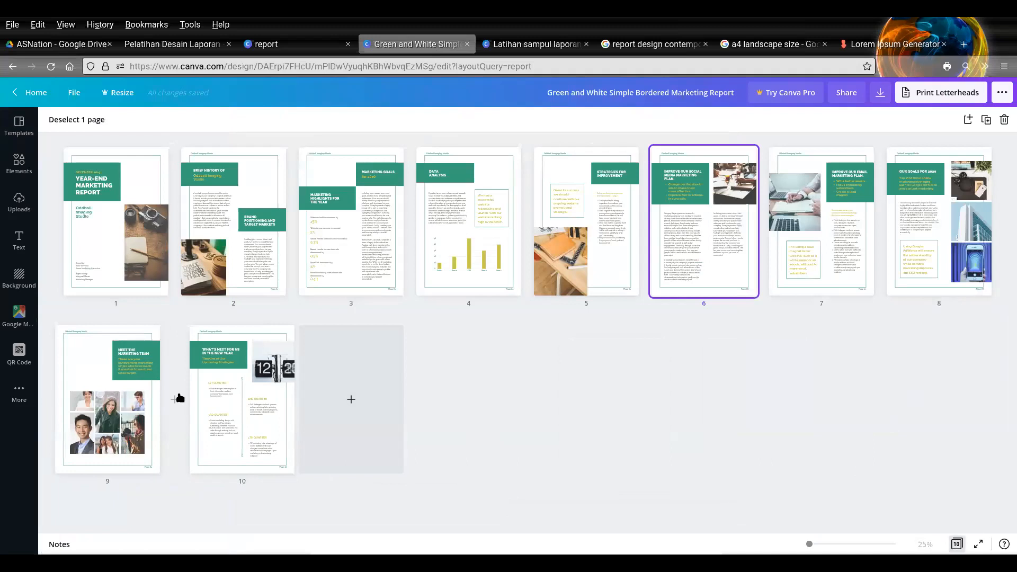
click(131, 217)
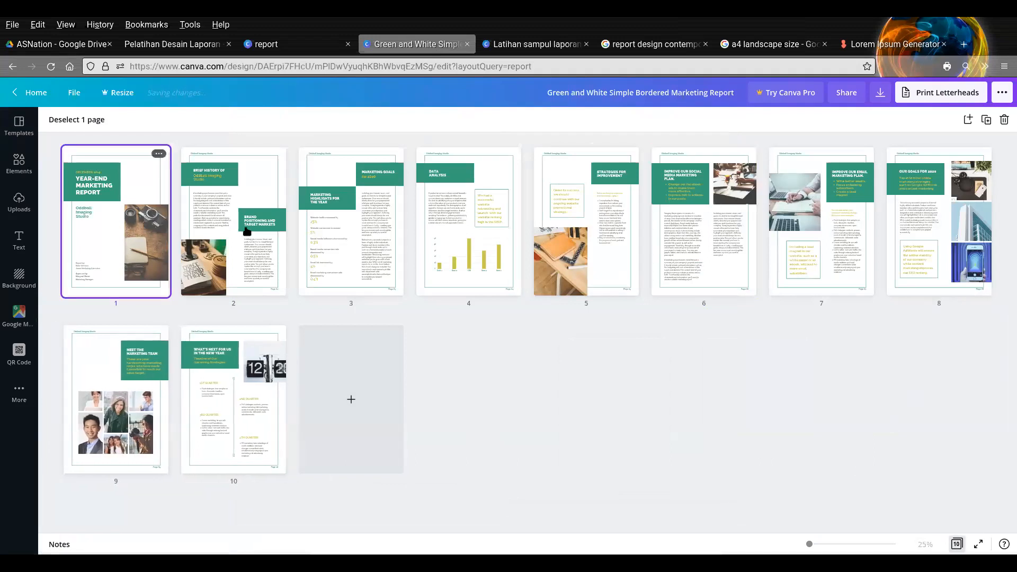
shift+click(939, 223)
ctrl+click(233, 403)
key(Escape)
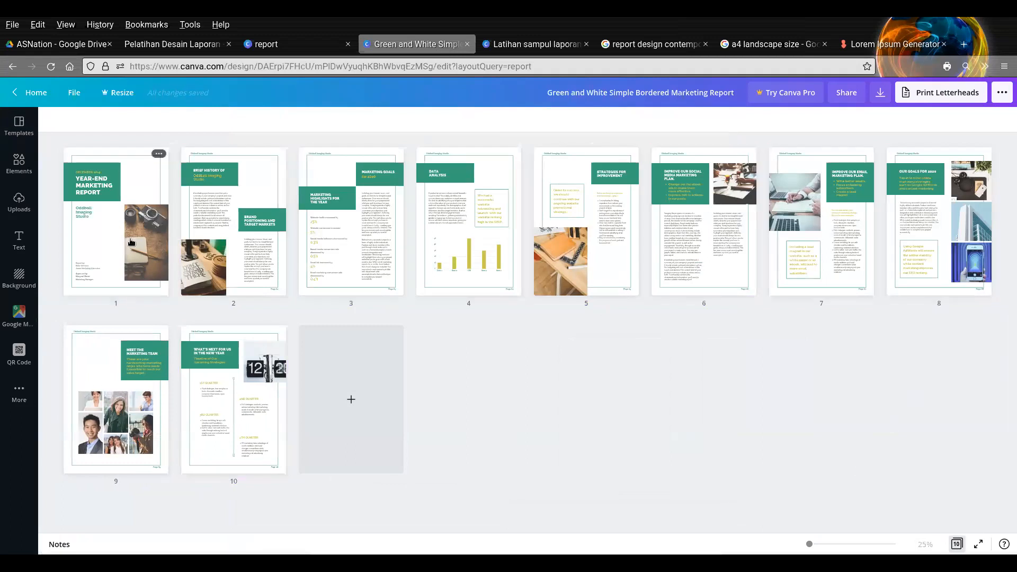
click(132, 242)
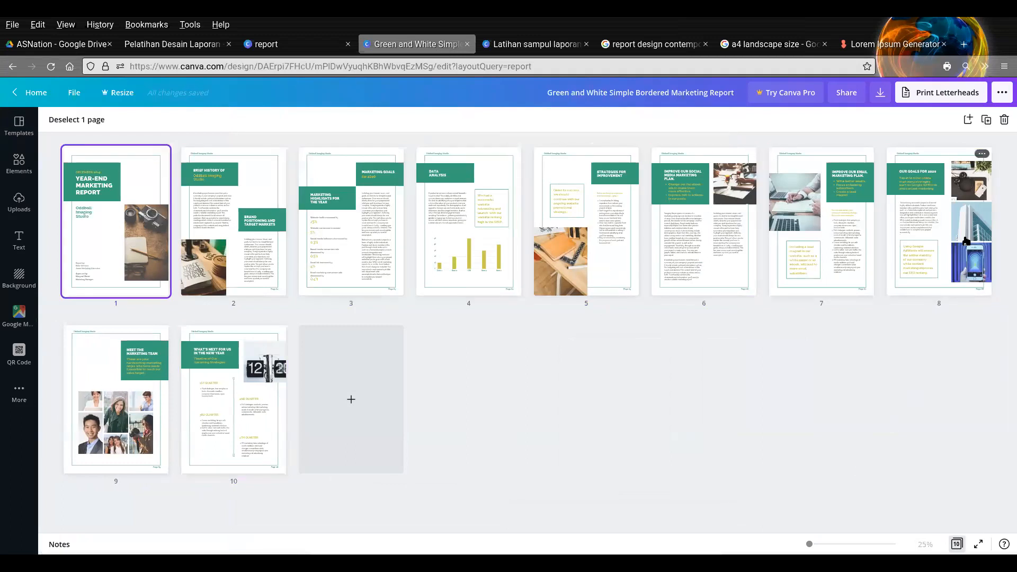
shift+click(955, 252)
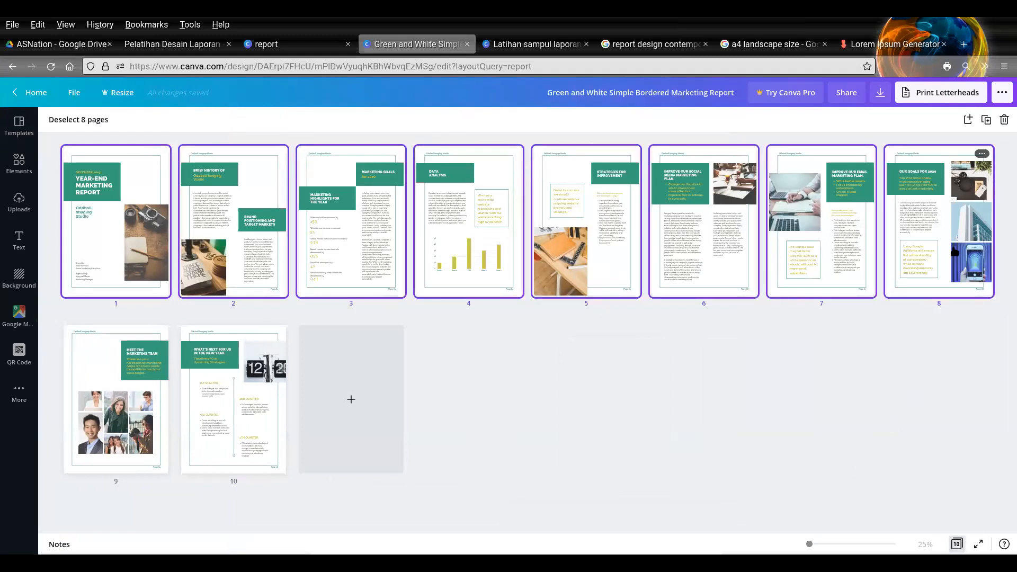
click(894, 369)
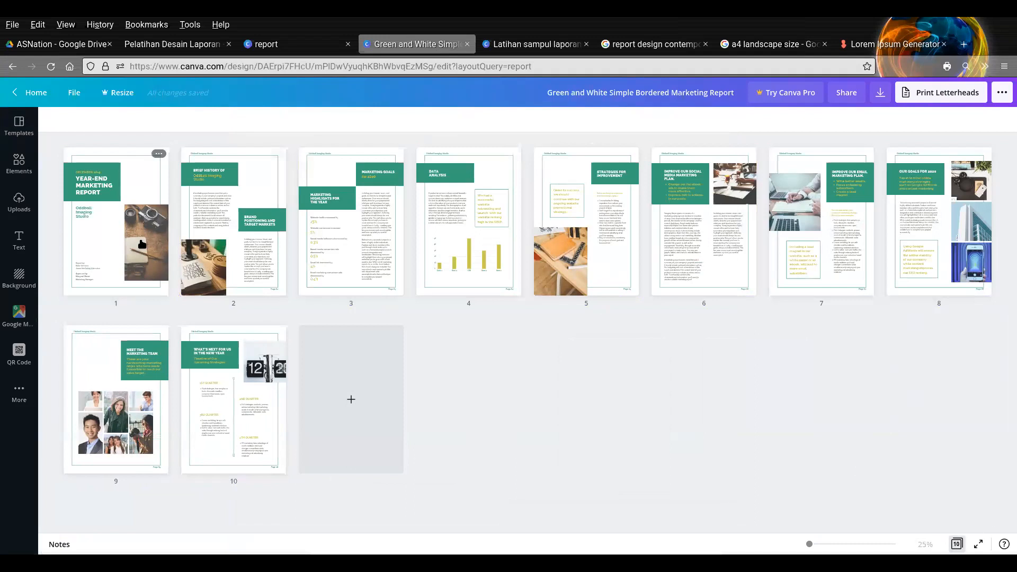
click(141, 243)
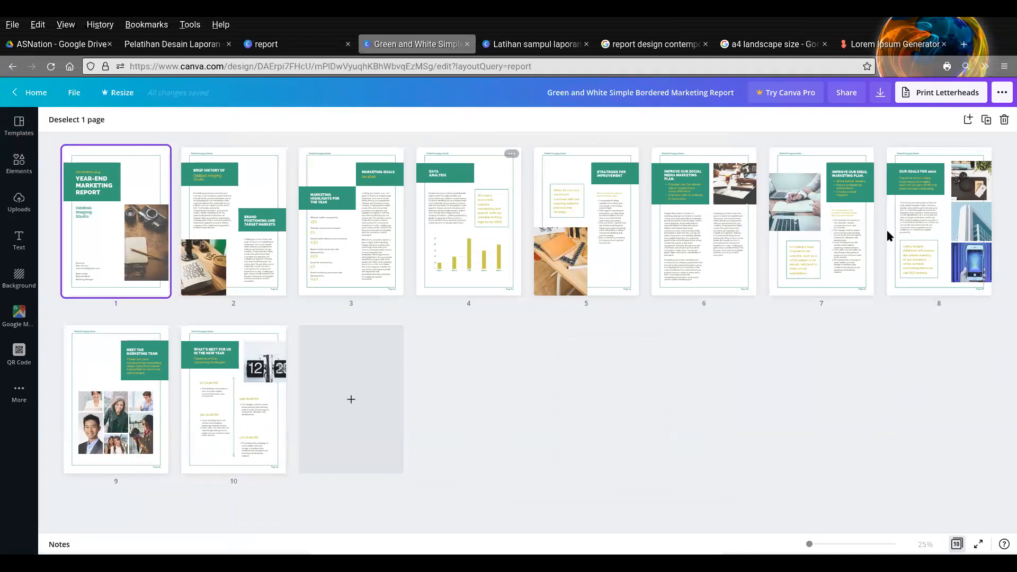
ctrl+click(949, 234)
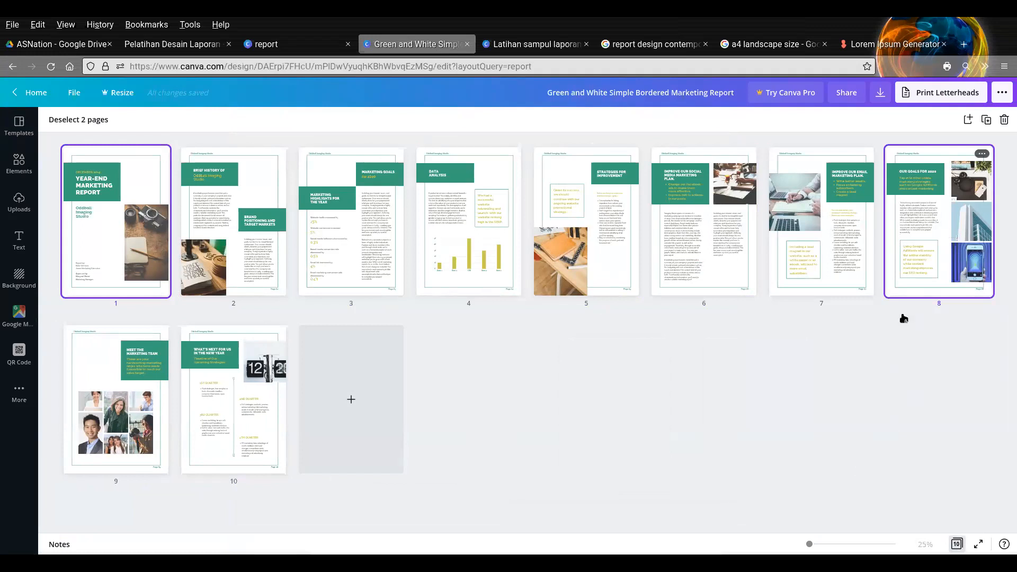
click(237, 246)
- Delete pages 1 to 8 and page 10, keeping only the "Meet the Marketing Team" page
click(137, 232)
shift+click(957, 223)
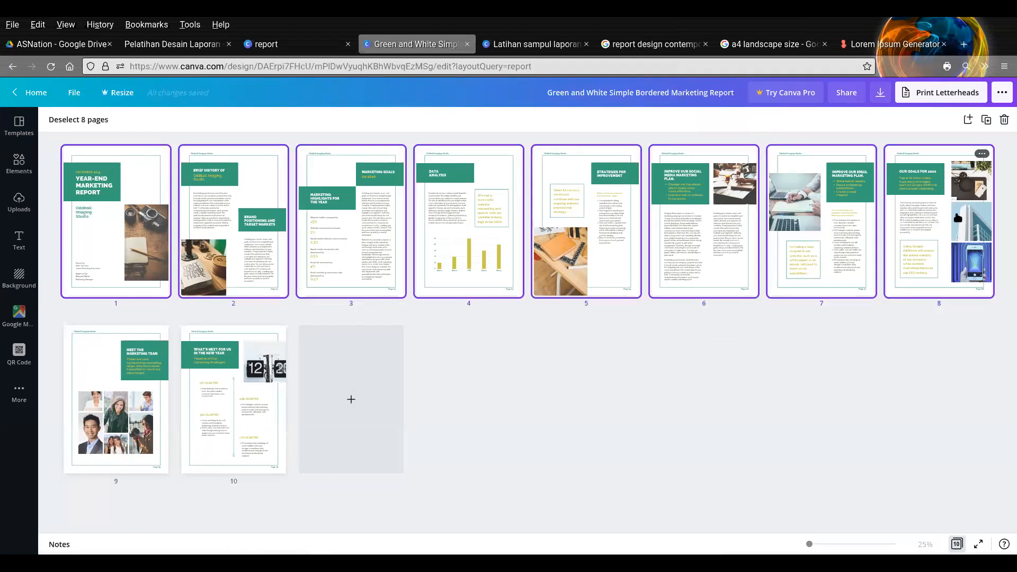
ctrl+click(225, 399)
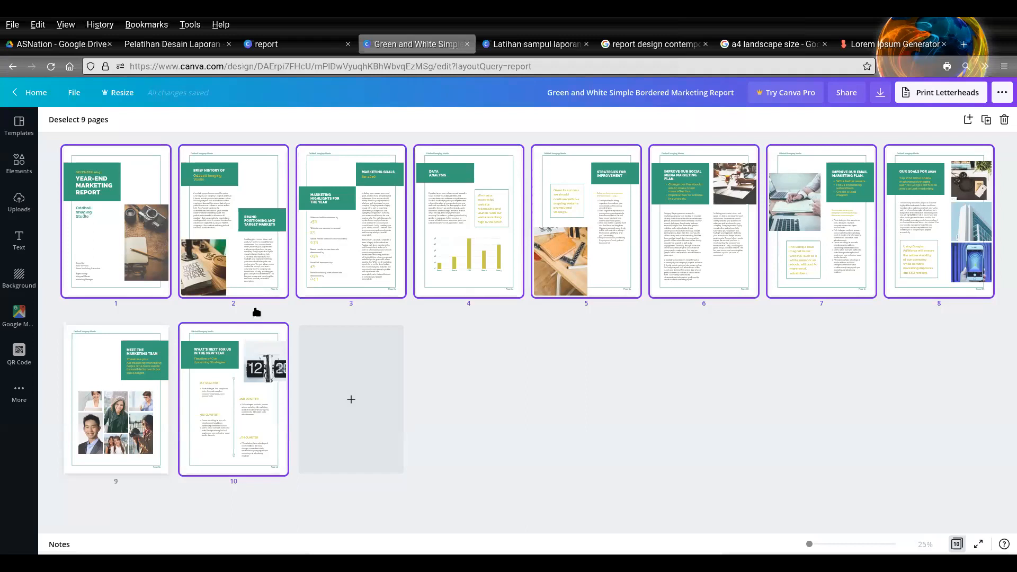
click(1005, 120)
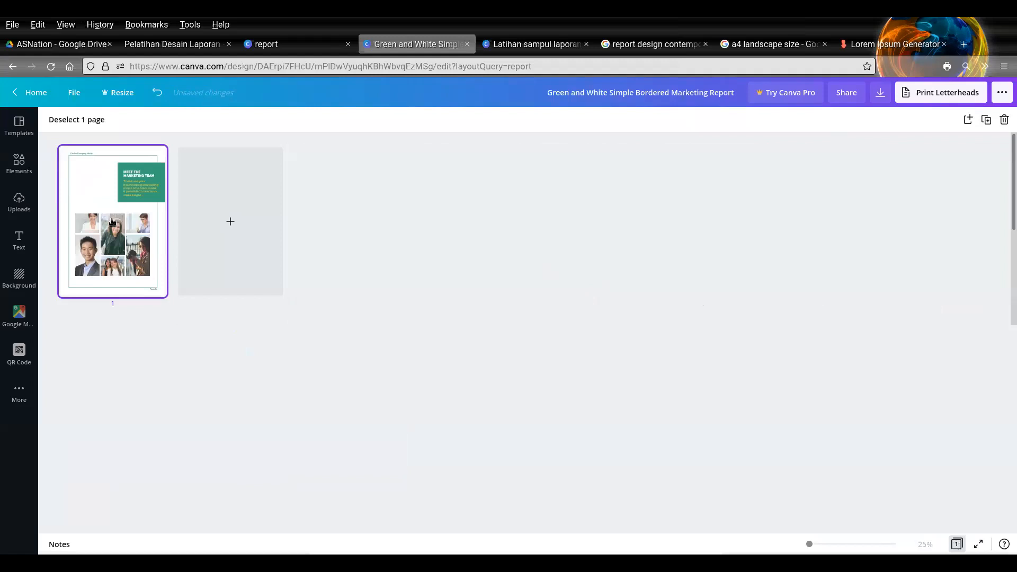
- Open the remaining page for editing and delete the group containing the studio header and the "Page 09" label
double_click(113, 221)
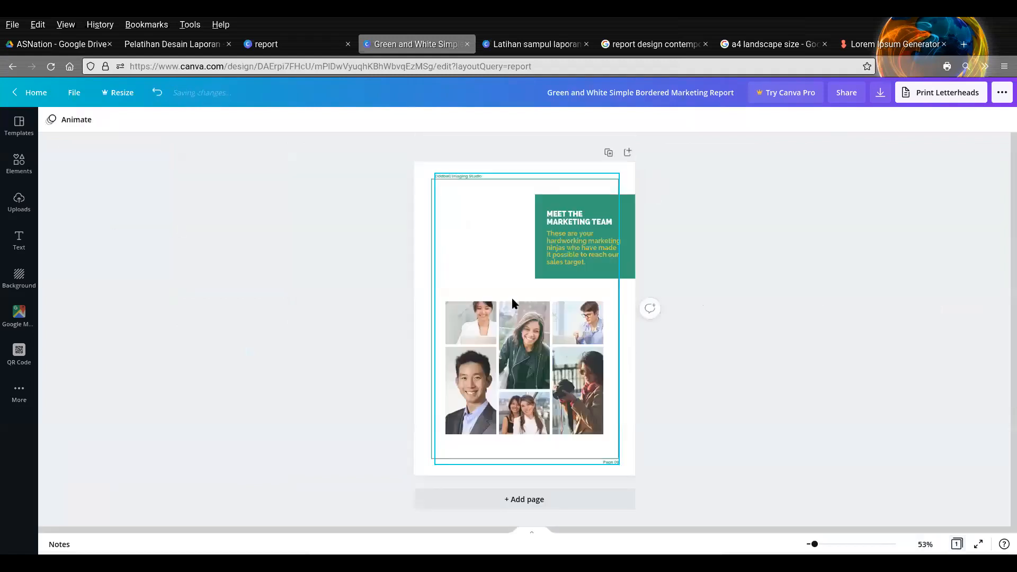
click(825, 544)
scroll(788, 312, down, 3)
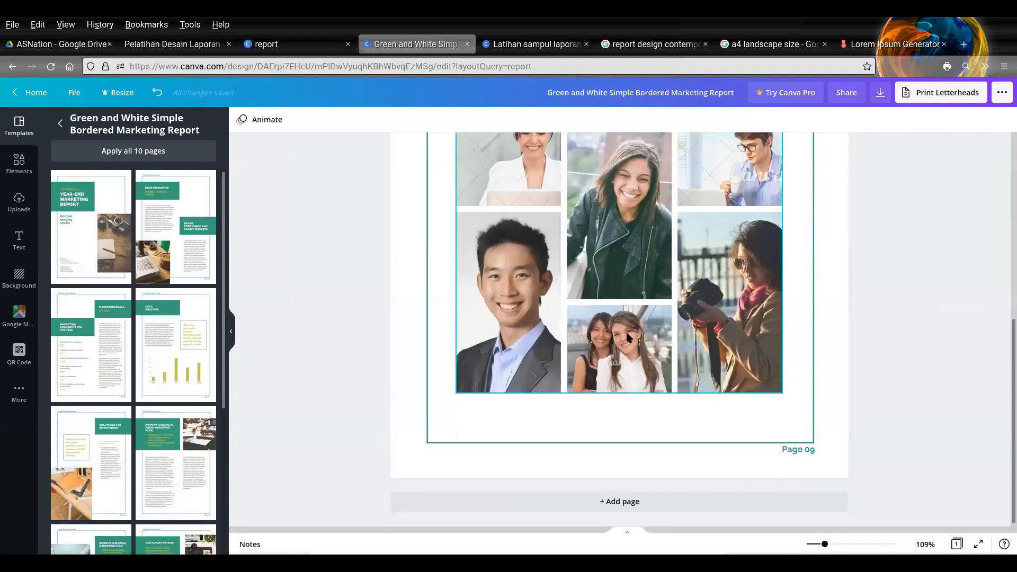
double_click(796, 449)
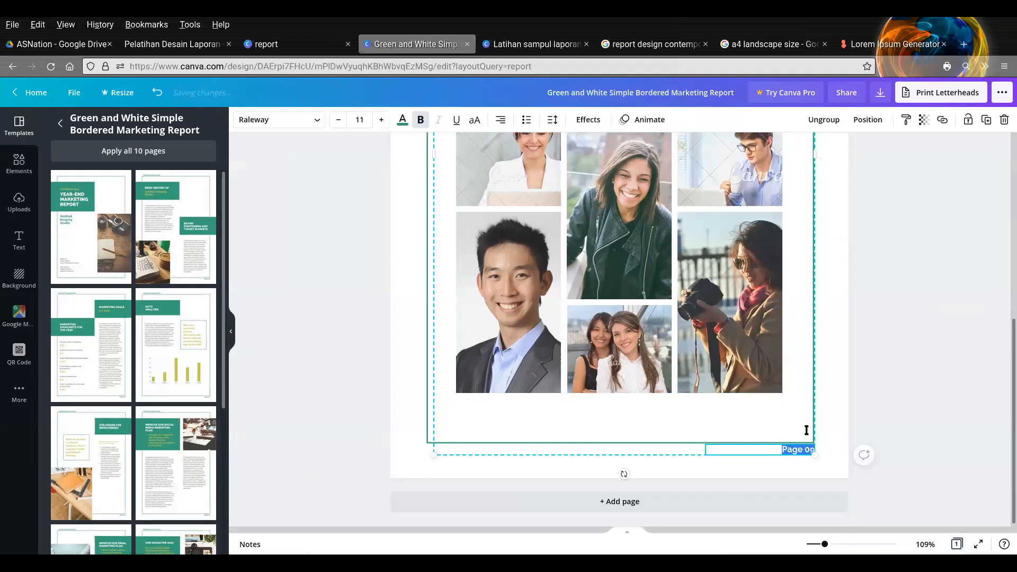
click(1004, 119)
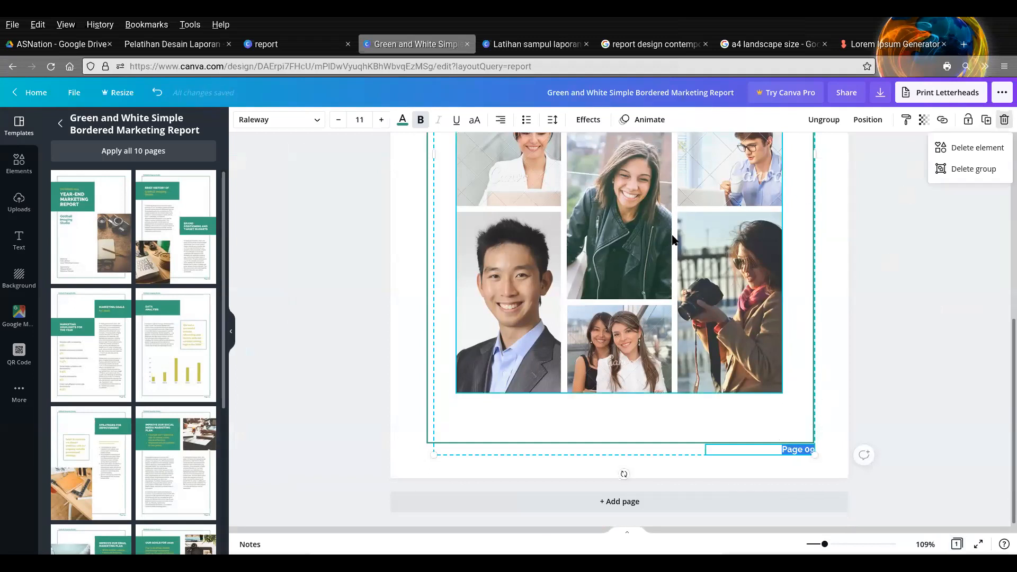
click(991, 176)
- Delete the whole team photo grid from the page
click(558, 354)
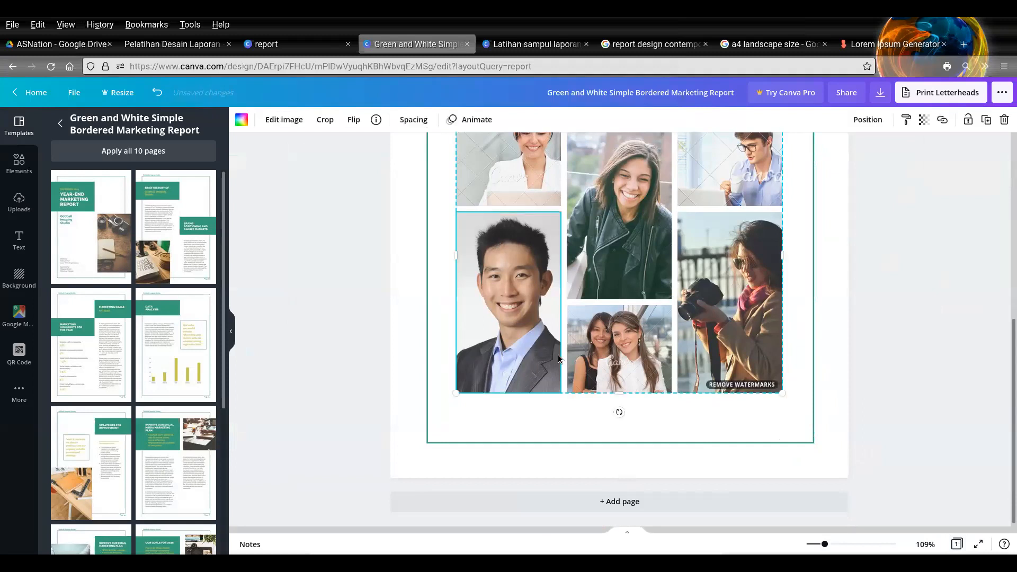
scroll(696, 322, up, 3)
click(1004, 120)
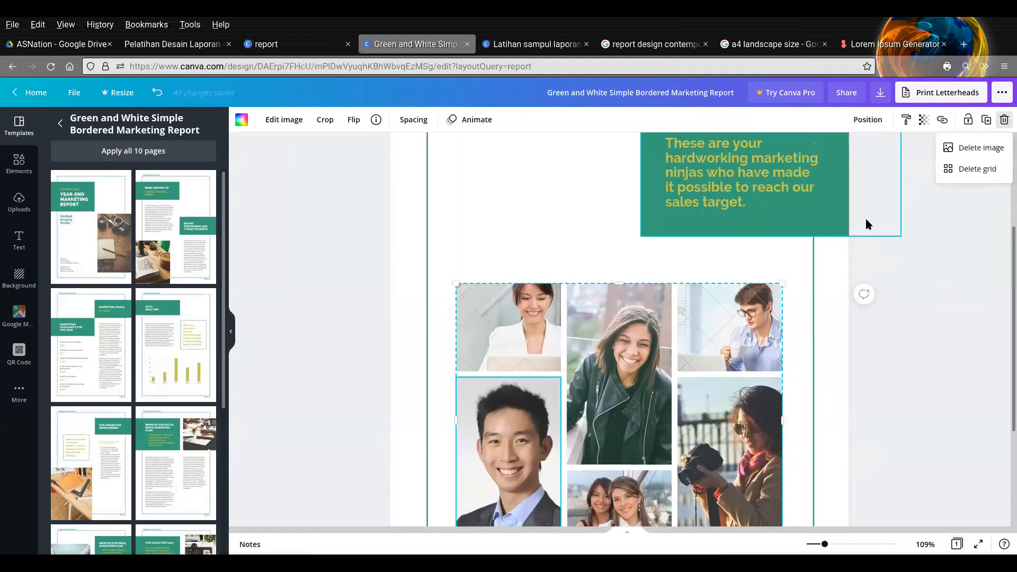
click(981, 170)
- Delete the green block and its "Meet the Marketing Team" text group, leaving only the thin green border frame
scroll(847, 279, up, 3)
click(734, 239)
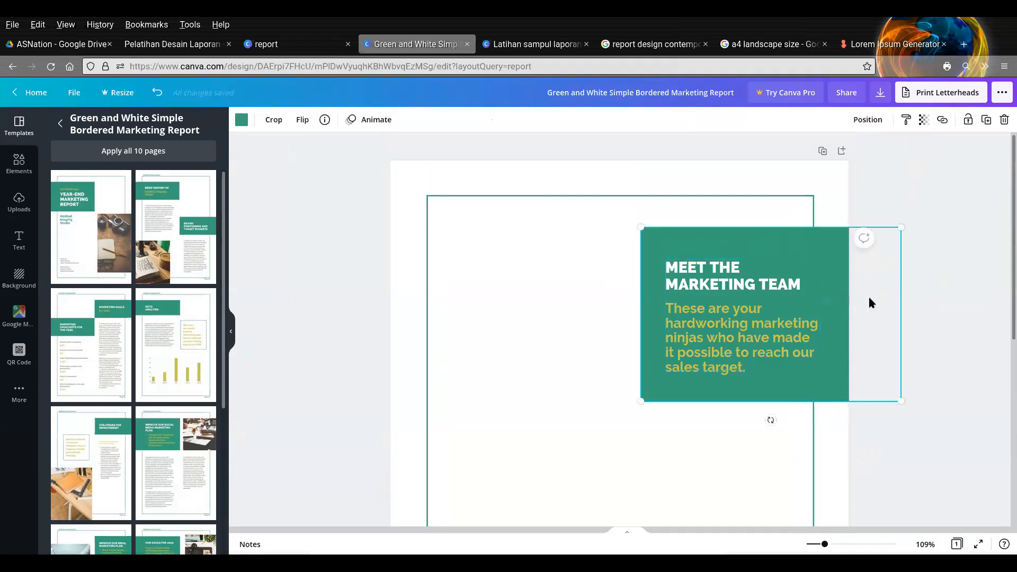
click(1003, 119)
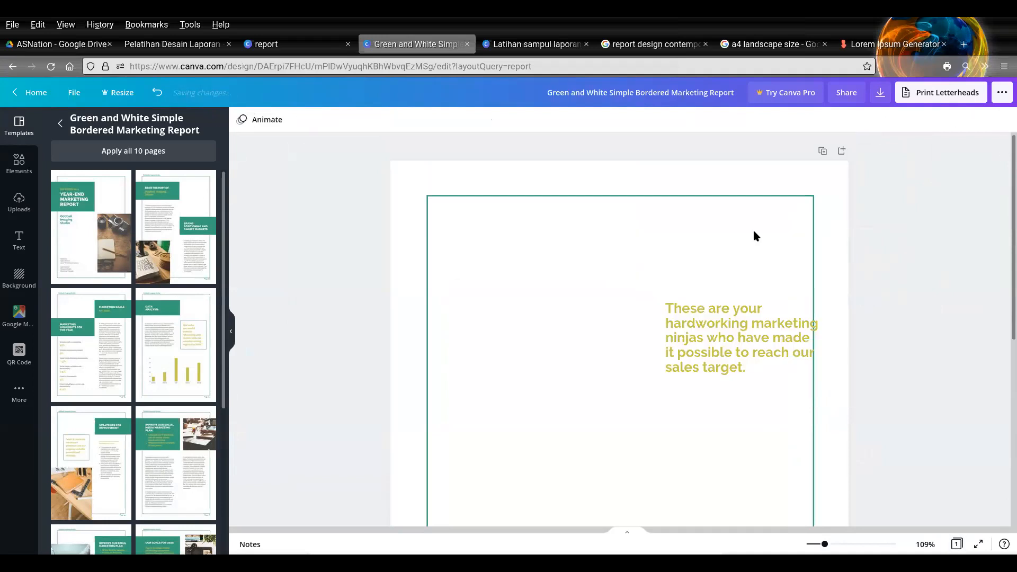
click(713, 306)
click(1003, 119)
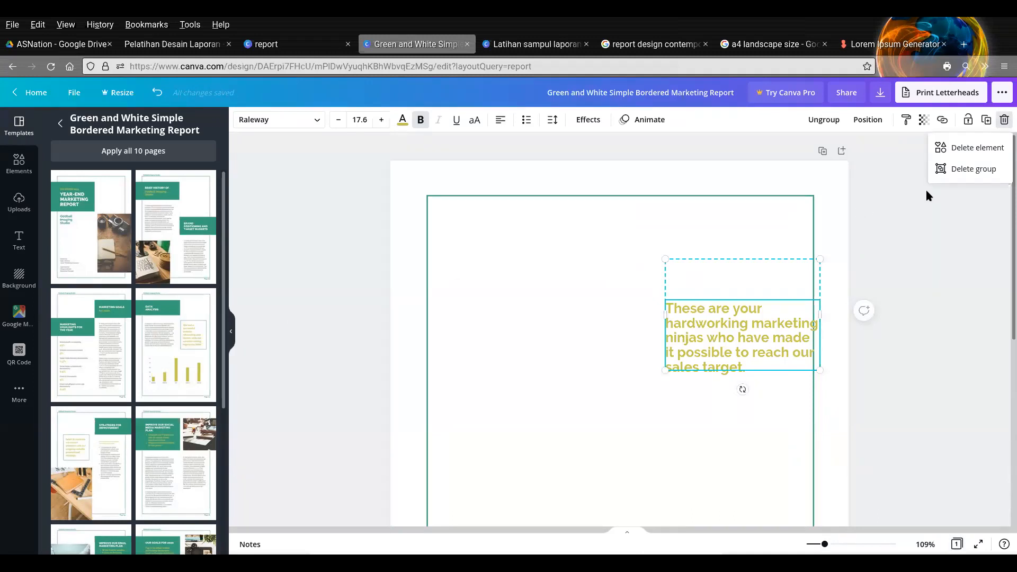
click(959, 169)
scroll(900, 253, down, 5)
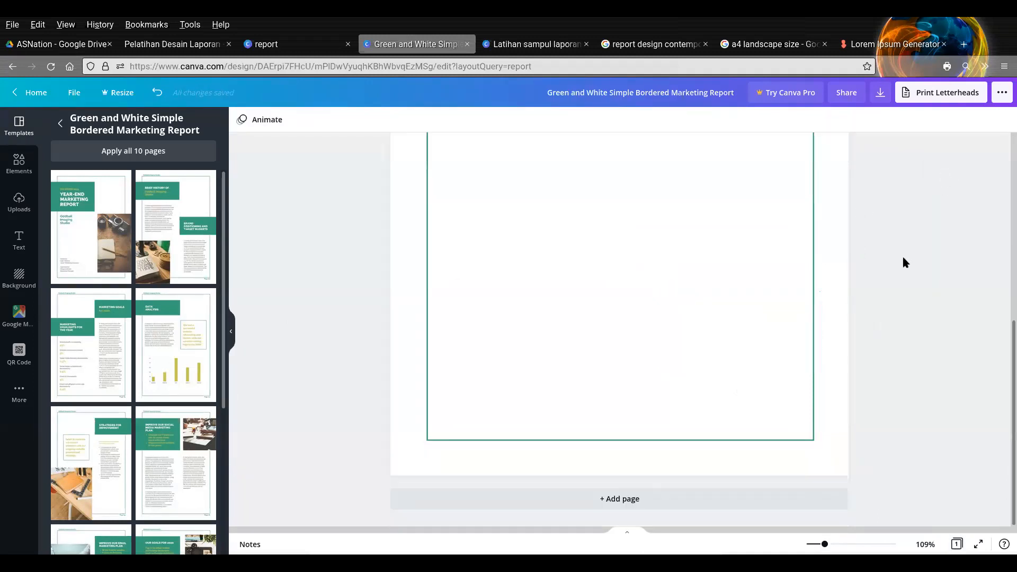
scroll(901, 254, up, 5)
scroll(907, 246, down, 2)
scroll(907, 246, up, 2)
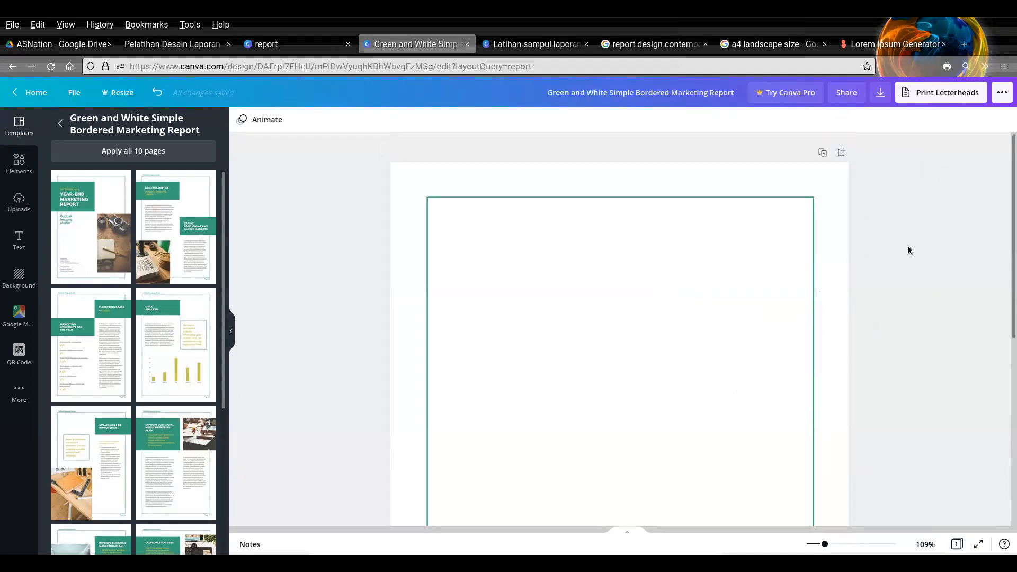
- Insert a square outline from Lines & Shapes, shrink it and place it partly outside the page's upper-left corner
click(9, 163)
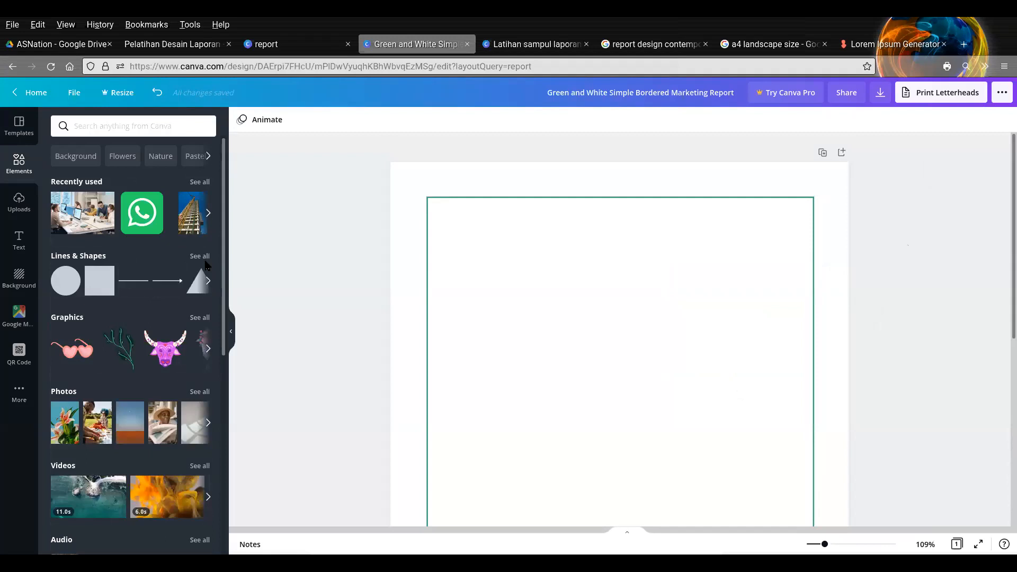
click(205, 260)
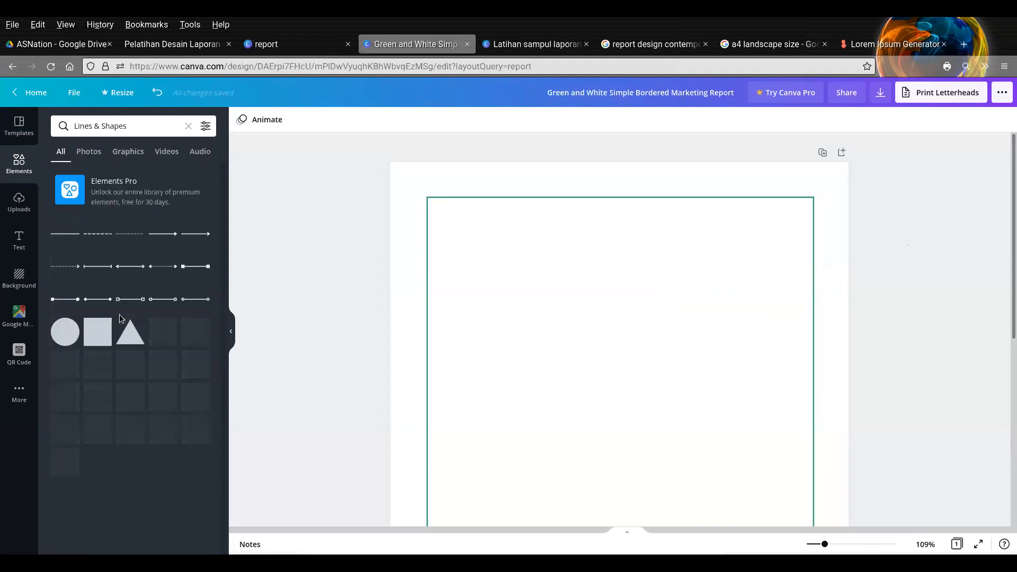
click(130, 429)
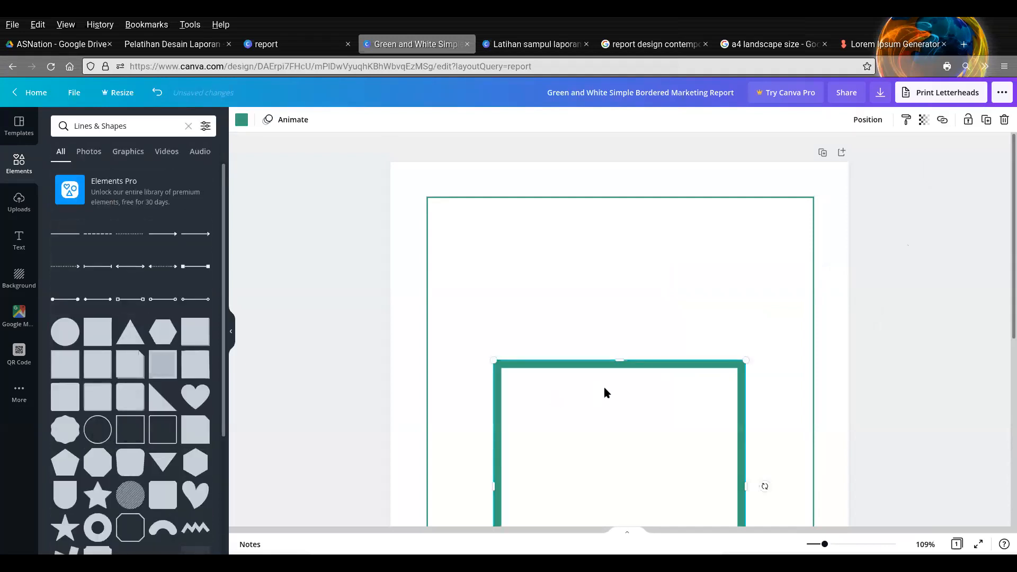
drag(570, 372, 368, 156)
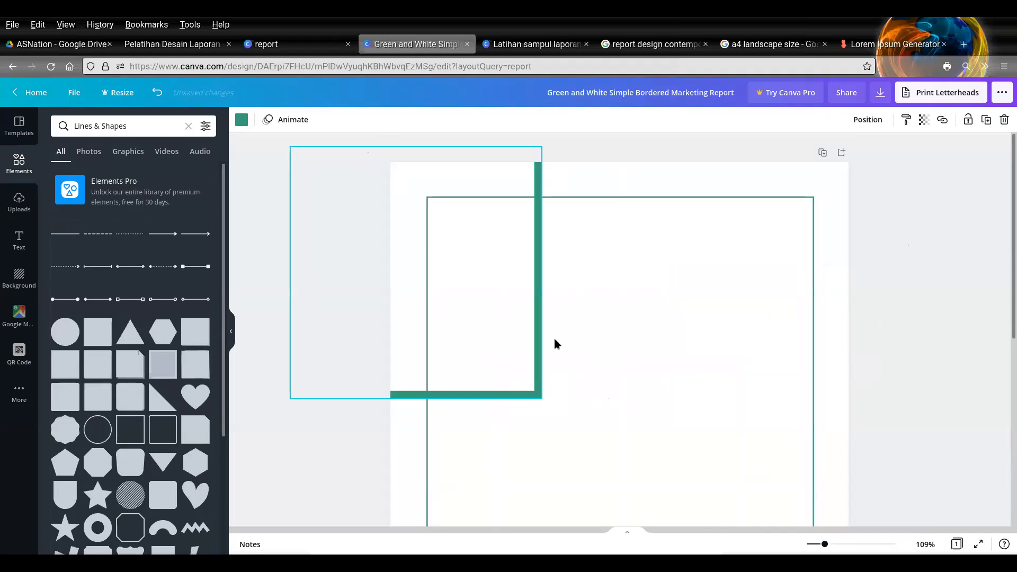
drag(544, 401, 418, 233)
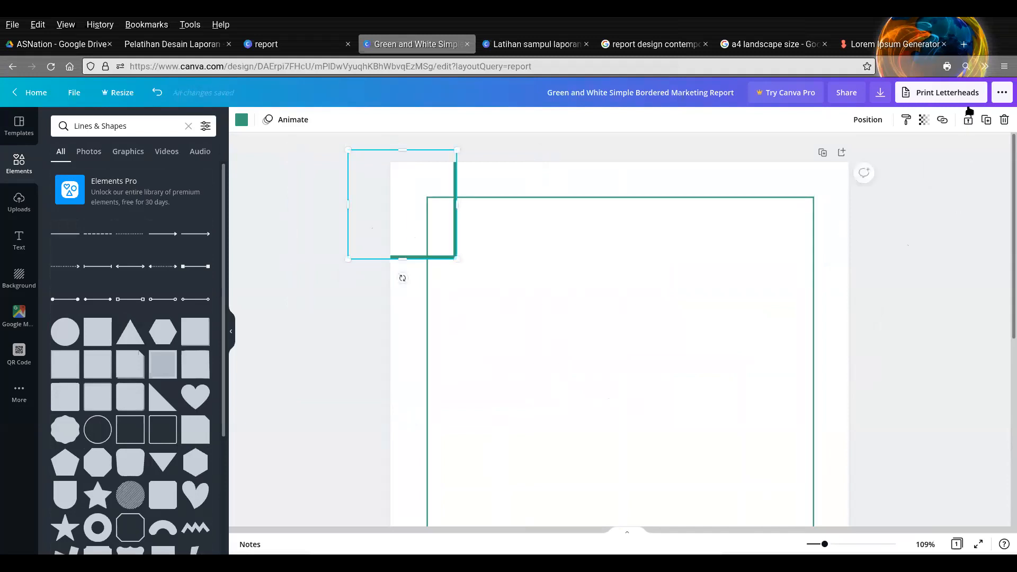
- Duplicate the square outline, shrink the copy and place it at the page's top edge, overlapping the larger square's side
click(987, 119)
drag(360, 271, 426, 196)
click(577, 255)
drag(429, 177, 461, 165)
click(774, 299)
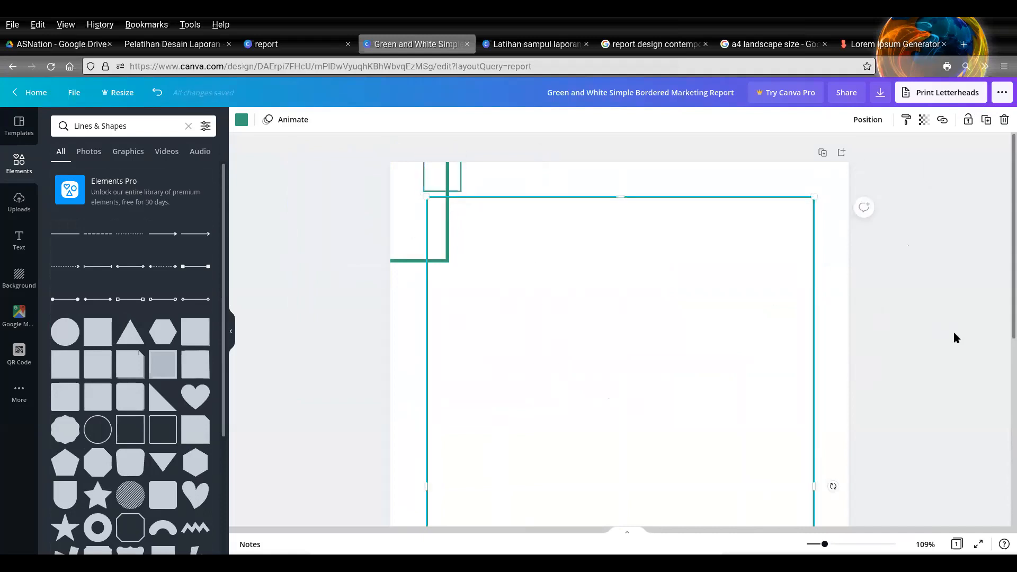
- Duplicate the small square outline, shrink the copy further beside the other corner squares, and undo the shift of the border frame
scroll(636, 282, down, 2)
scroll(477, 360, down, 3)
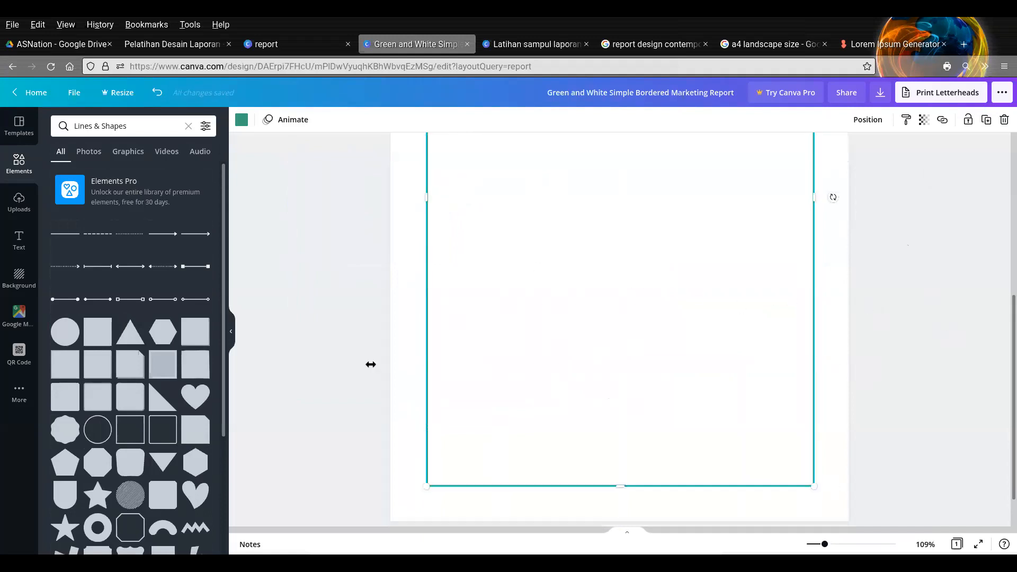
scroll(505, 323, up, 4)
click(435, 139)
click(988, 117)
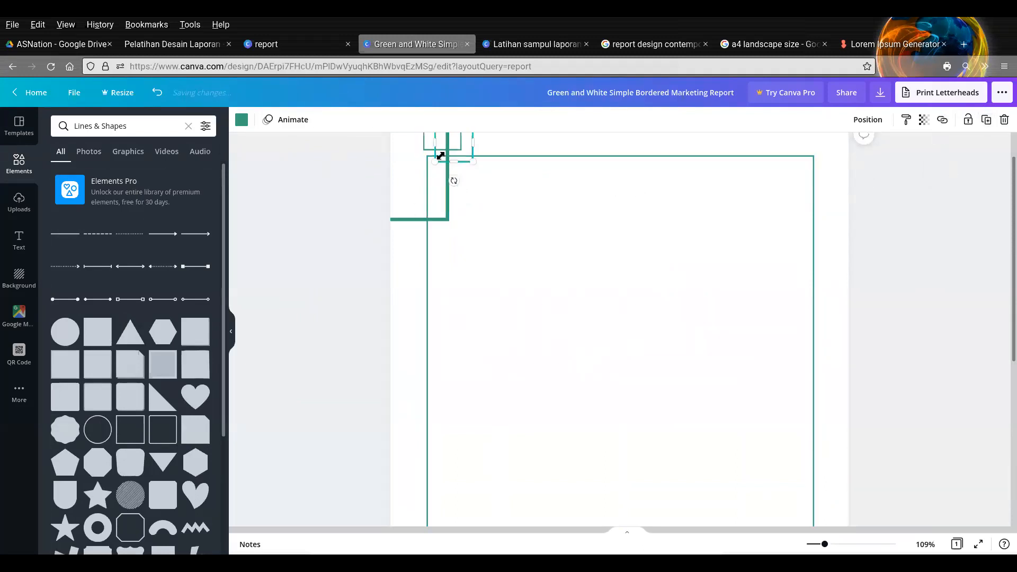
scroll(470, 205, up, 1)
drag(467, 163, 432, 202)
drag(630, 301, 633, 300)
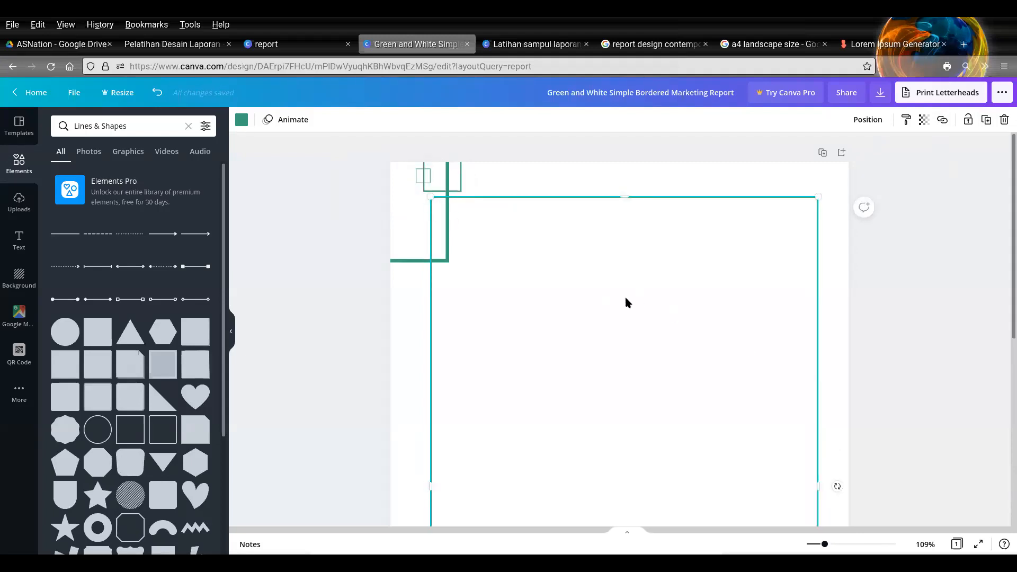
key(ctrl+z)
click(937, 295)
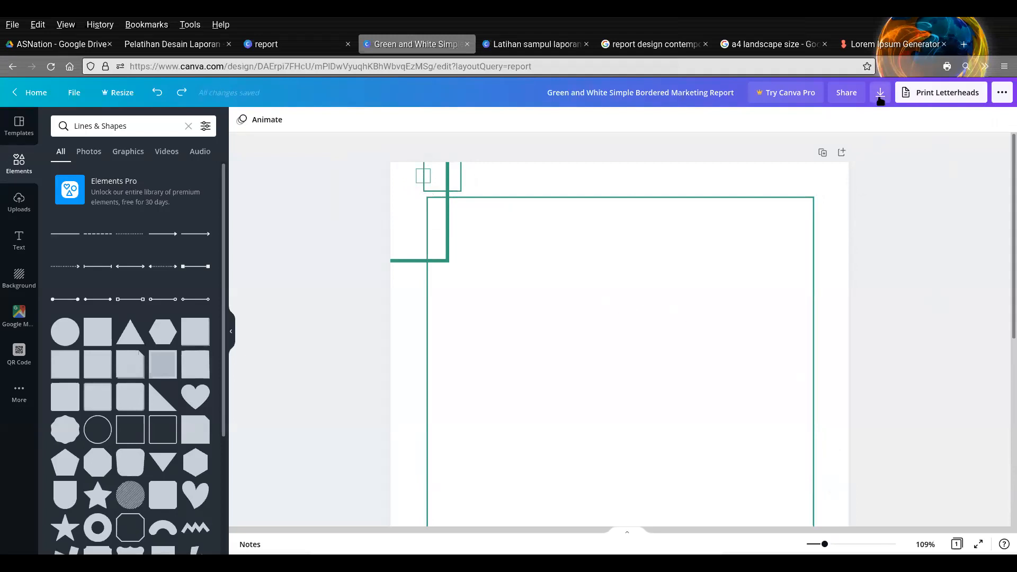
- Download the finished border page as a PNG image
click(880, 95)
click(887, 168)
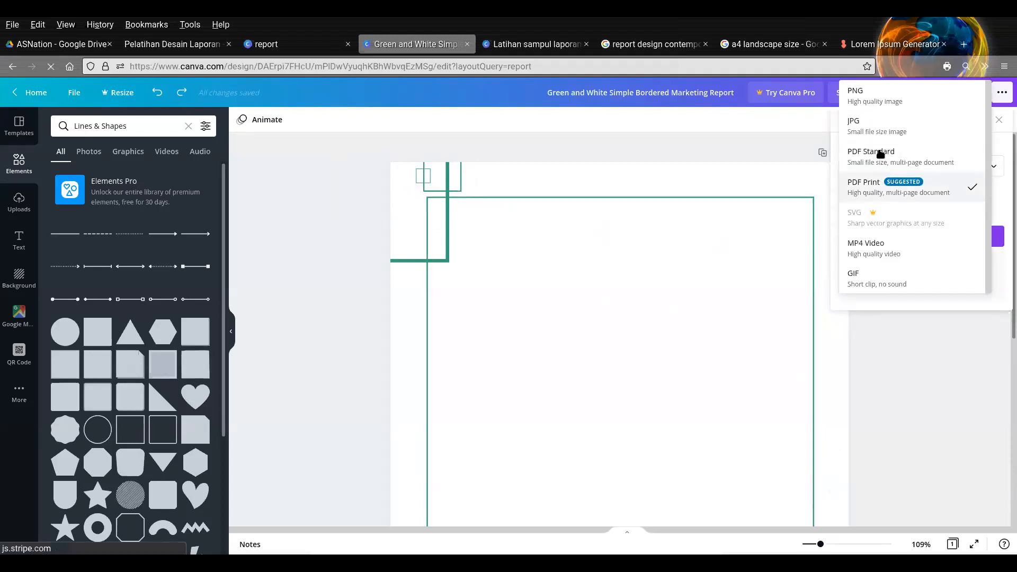
click(861, 97)
click(893, 306)
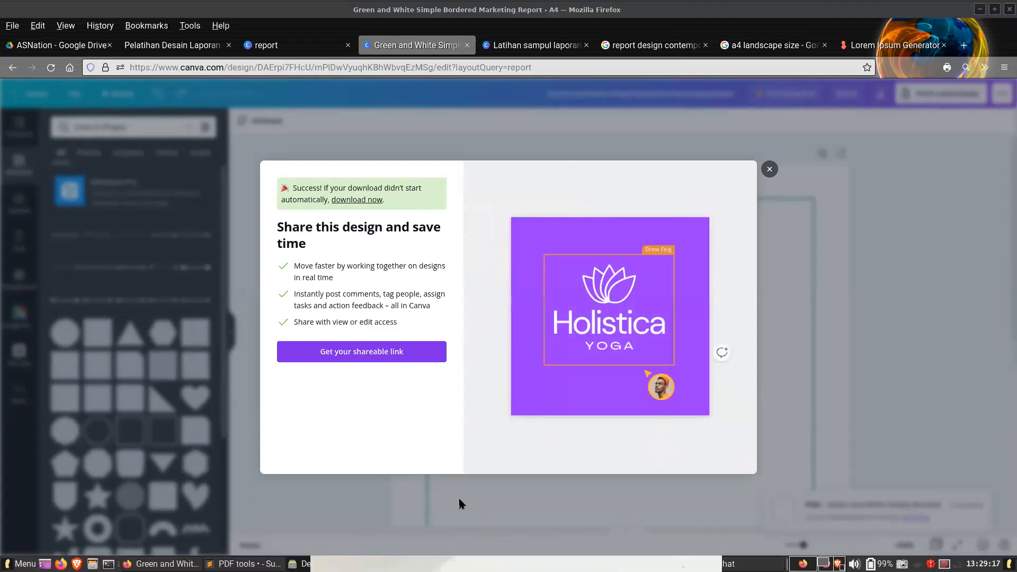
click(586, 527)
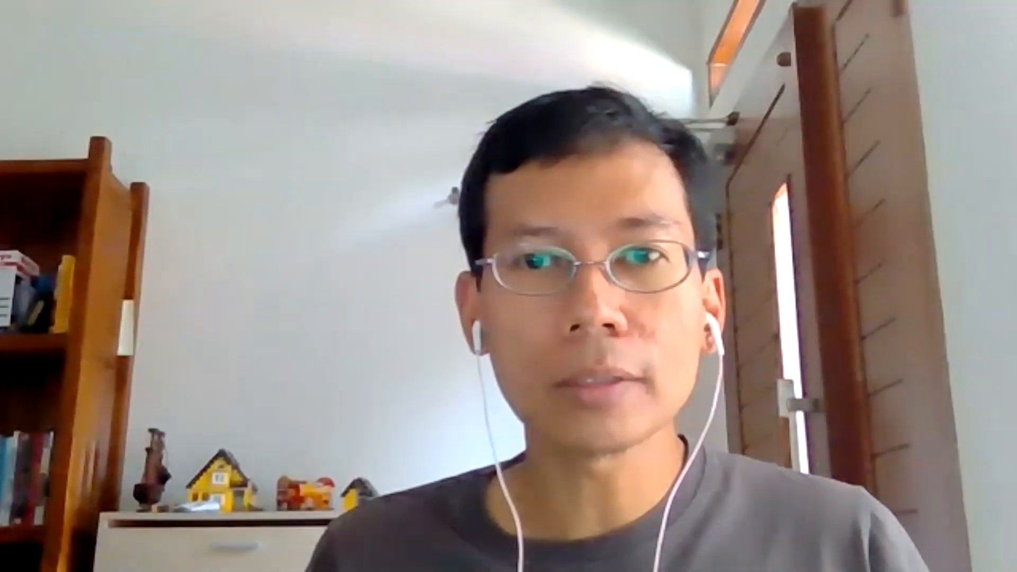
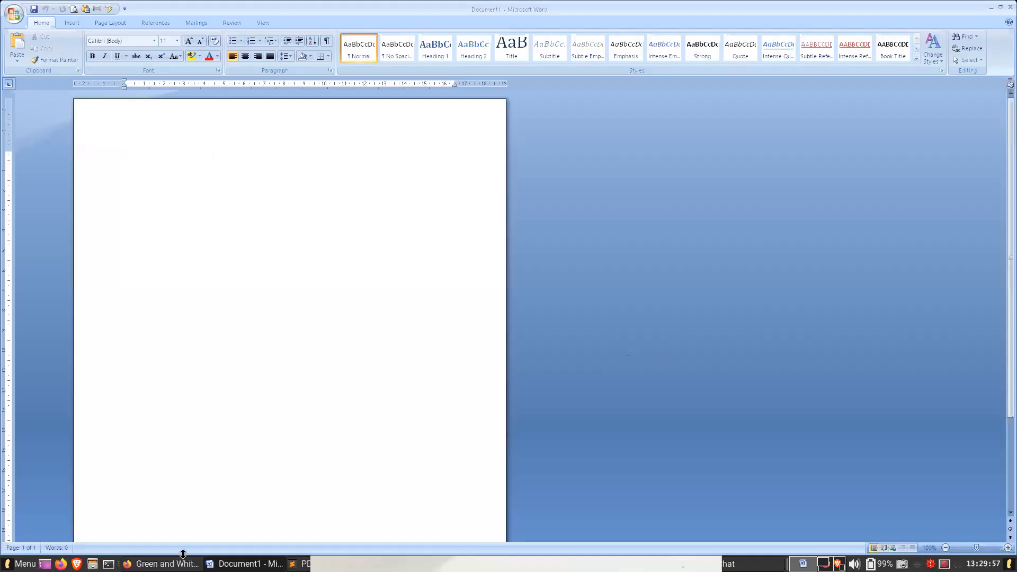
- Bring the paragraphs from the Lorem Ipsum Generator page into the blank Word document, pasting them as Unformatted Unicode Text
click(162, 563)
click(921, 50)
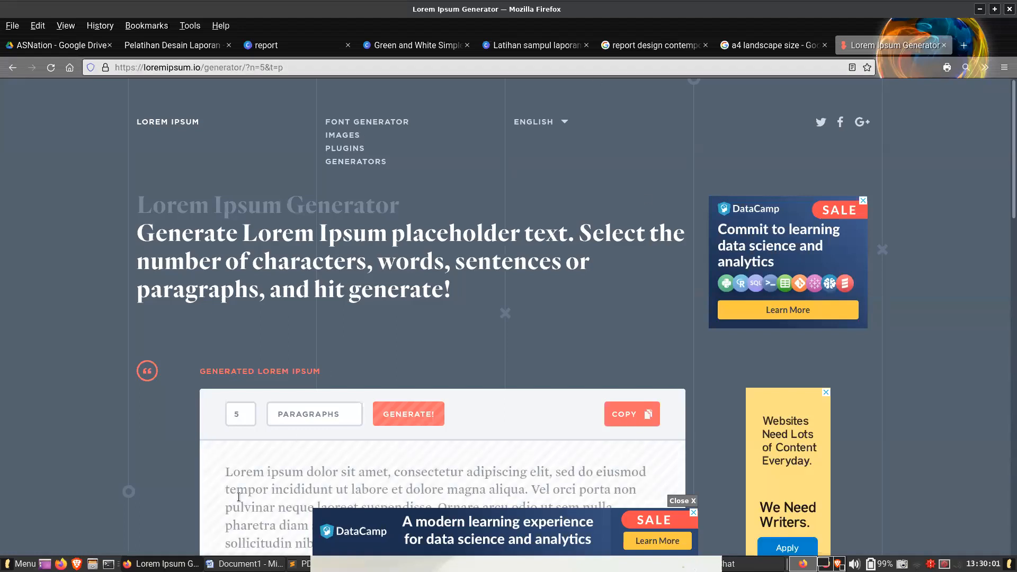
click(236, 564)
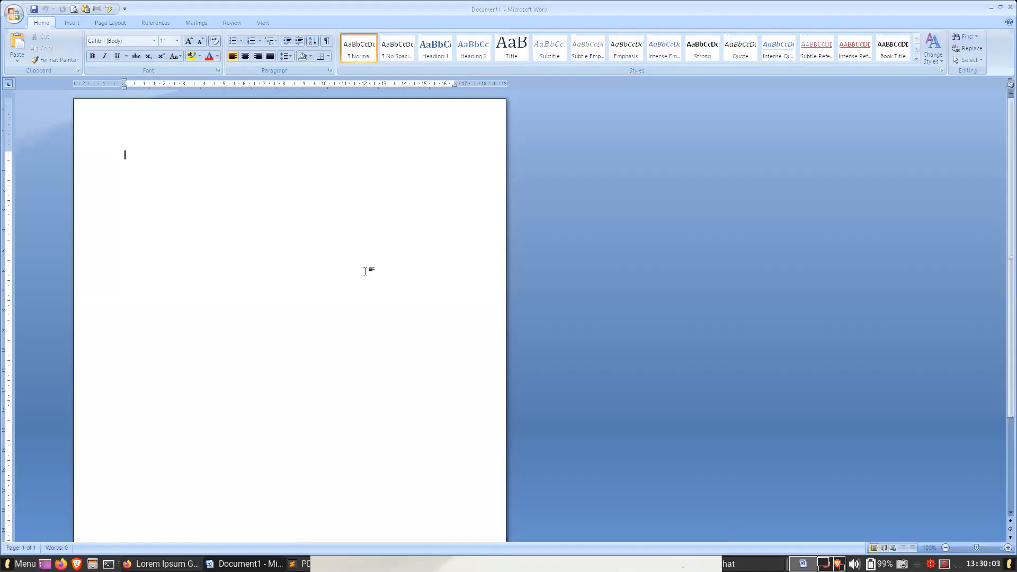
click(17, 60)
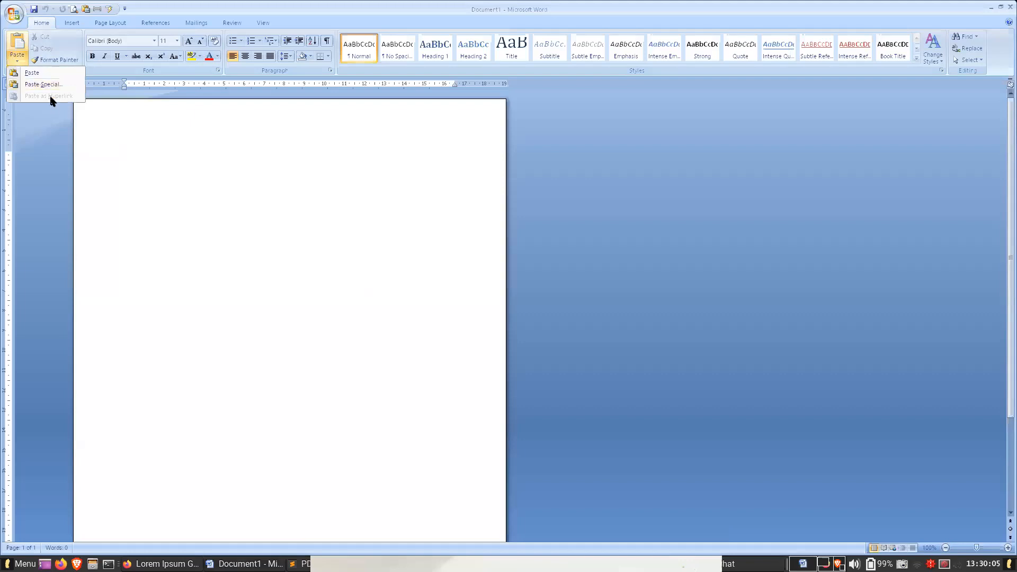
click(47, 84)
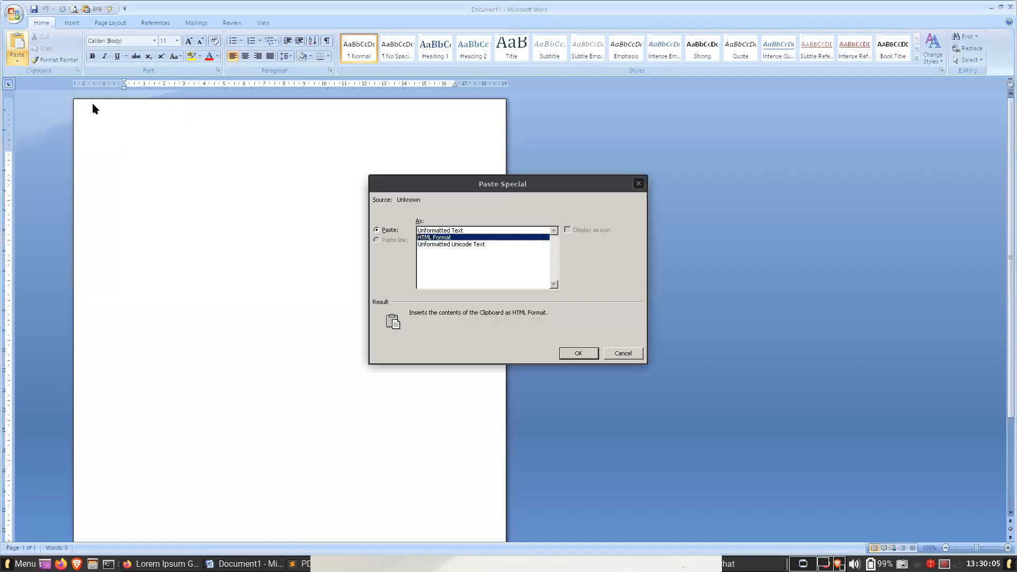
click(506, 245)
click(579, 352)
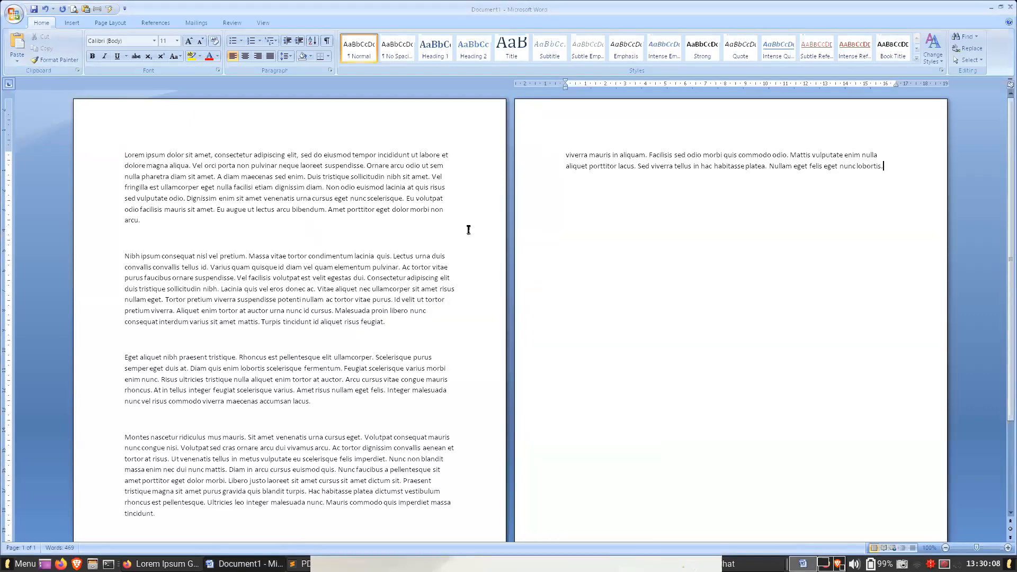
- Paste the lorem ipsum paragraphs once more at the end of the document as Unformatted Unicode Text
click(372, 226)
scroll(432, 276, down, 4)
scroll(432, 273, up, 4)
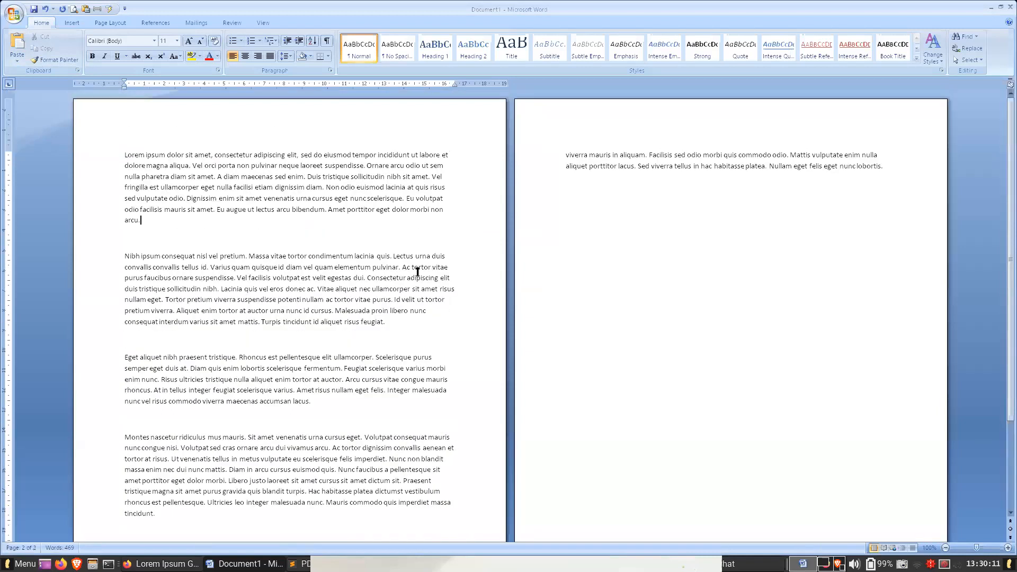
click(679, 217)
click(916, 175)
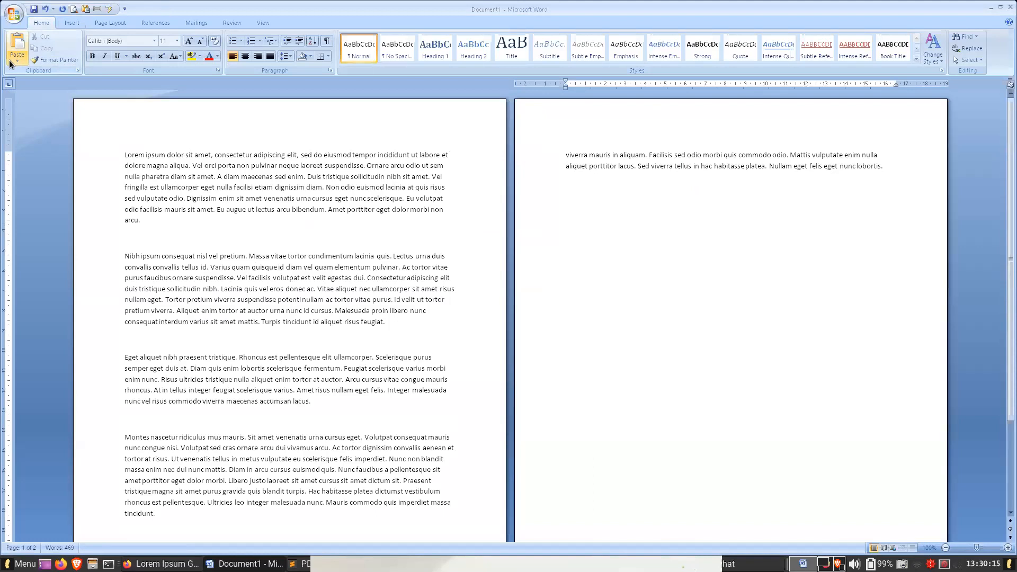
click(17, 60)
click(33, 80)
double_click(455, 244)
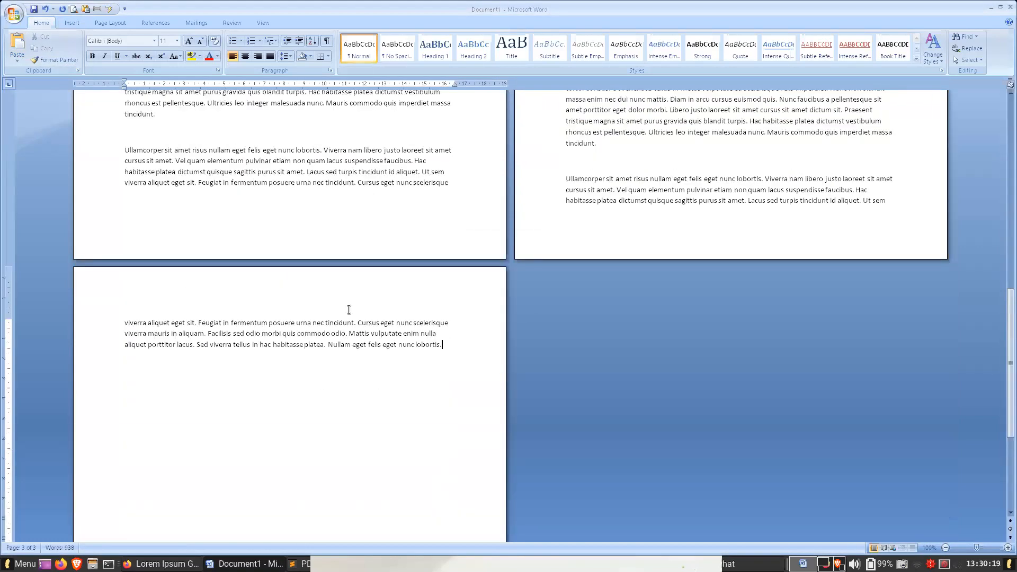
scroll(349, 309, up, 10)
click(289, 185)
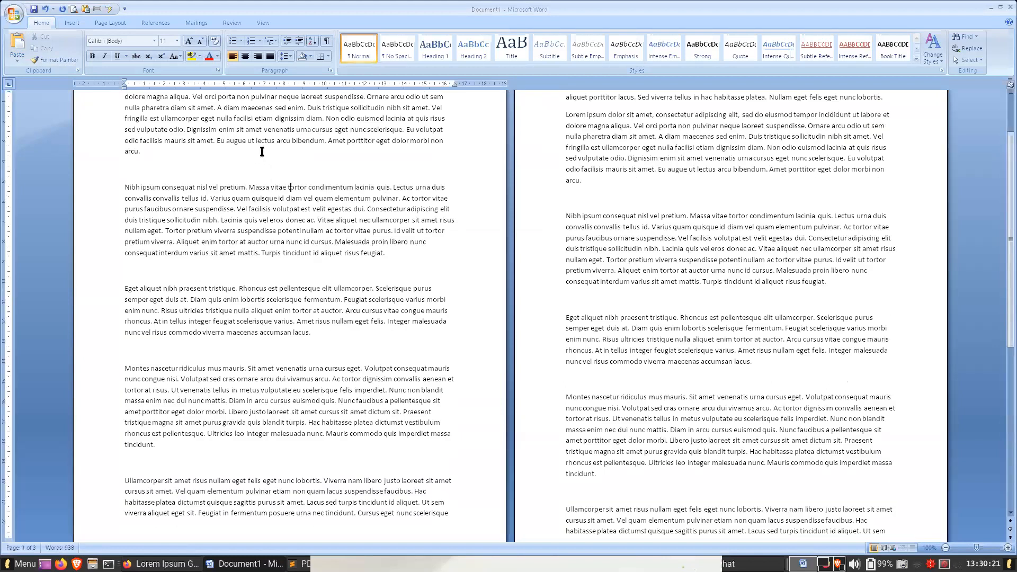
- Examine the page ends, opening the footer and header areas for editing and leaving each again
scroll(159, 159, up, 2)
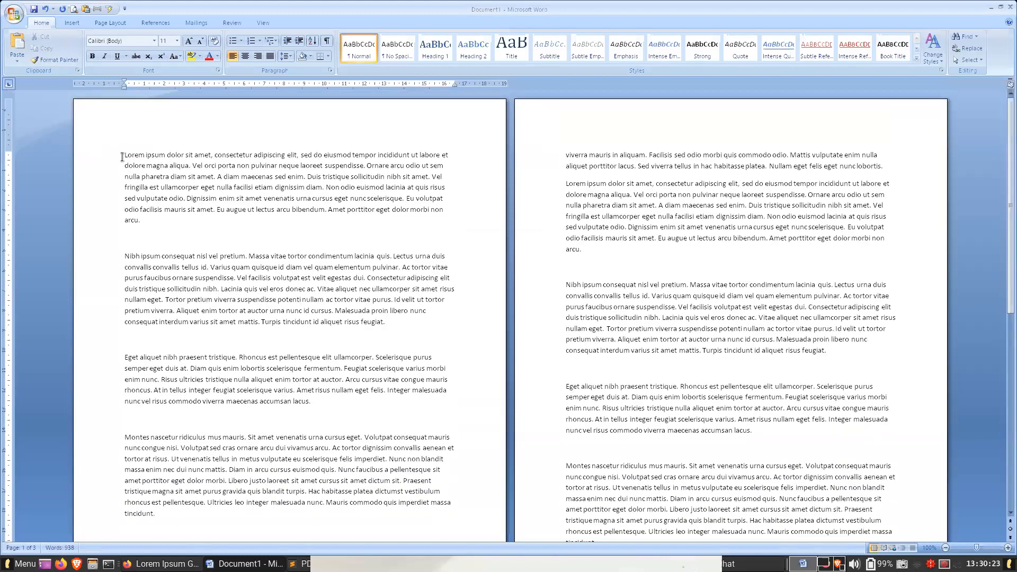
scroll(289, 227, down, 7)
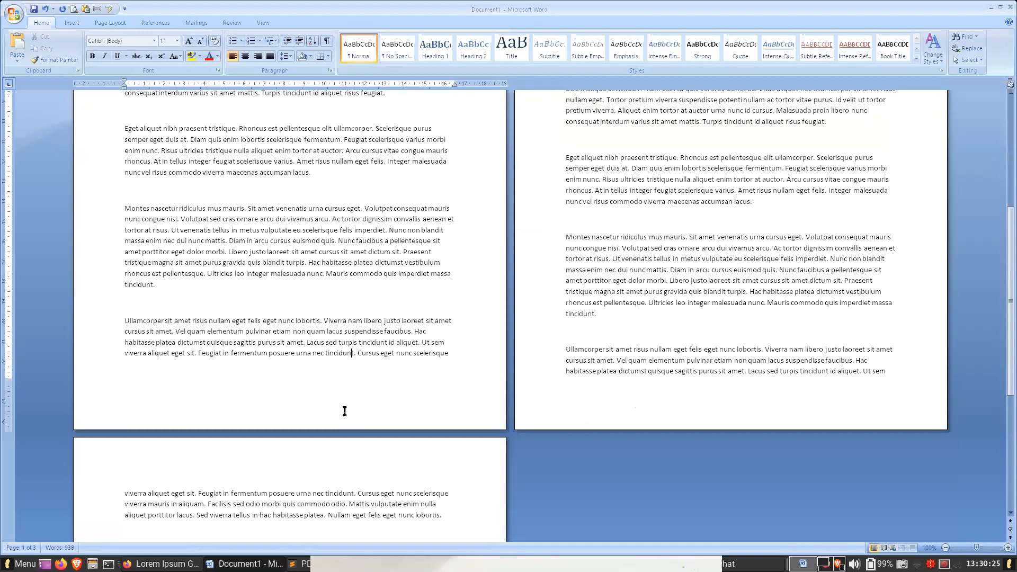
click(455, 354)
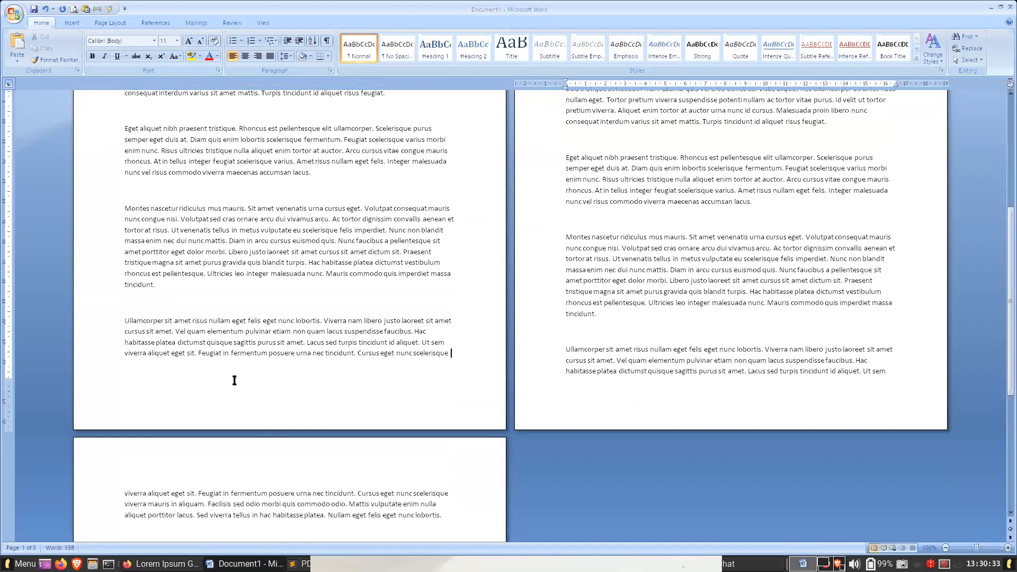
double_click(255, 421)
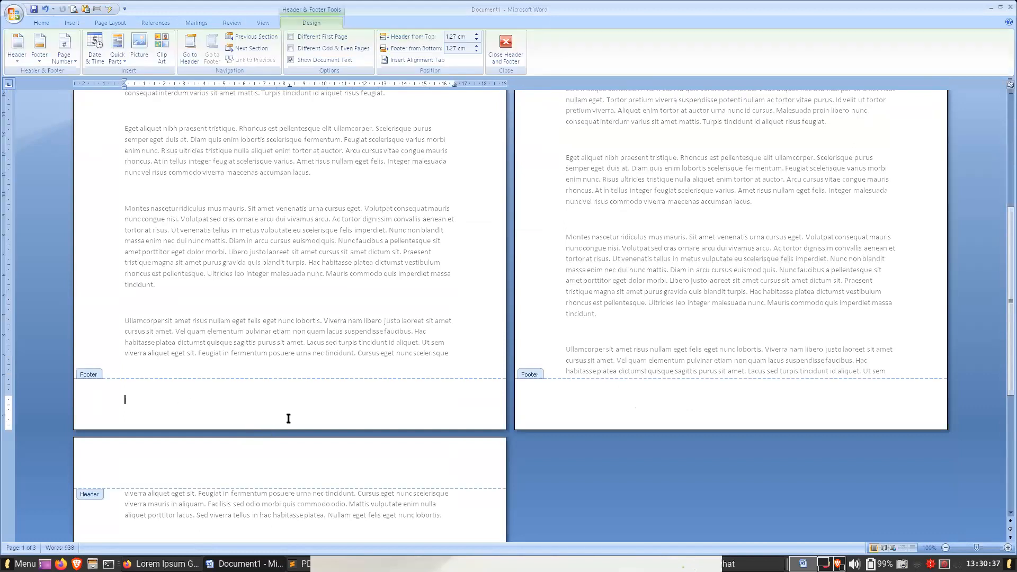
scroll(296, 408, up, 5)
double_click(326, 377)
scroll(240, 124, up, 3)
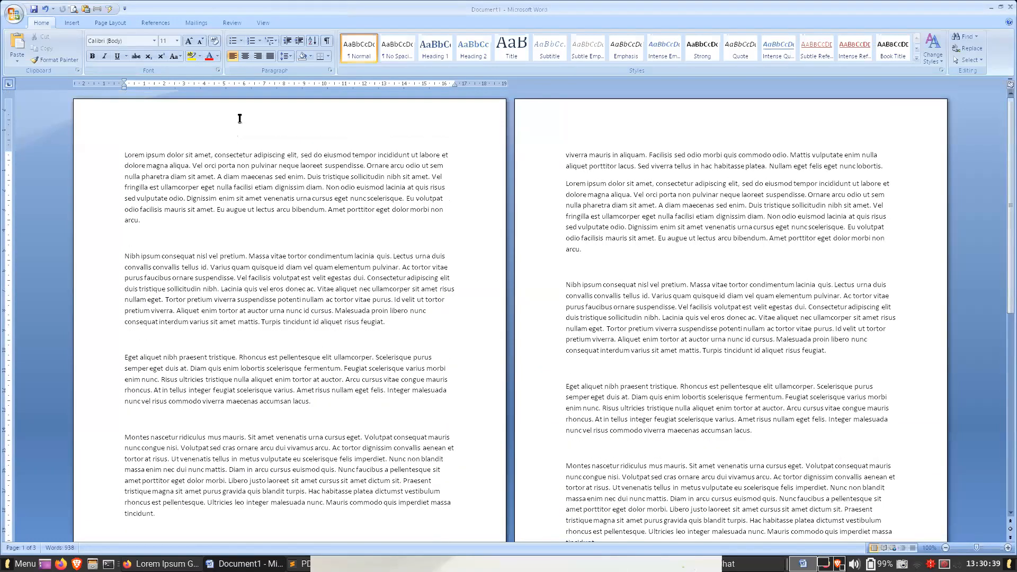
double_click(239, 119)
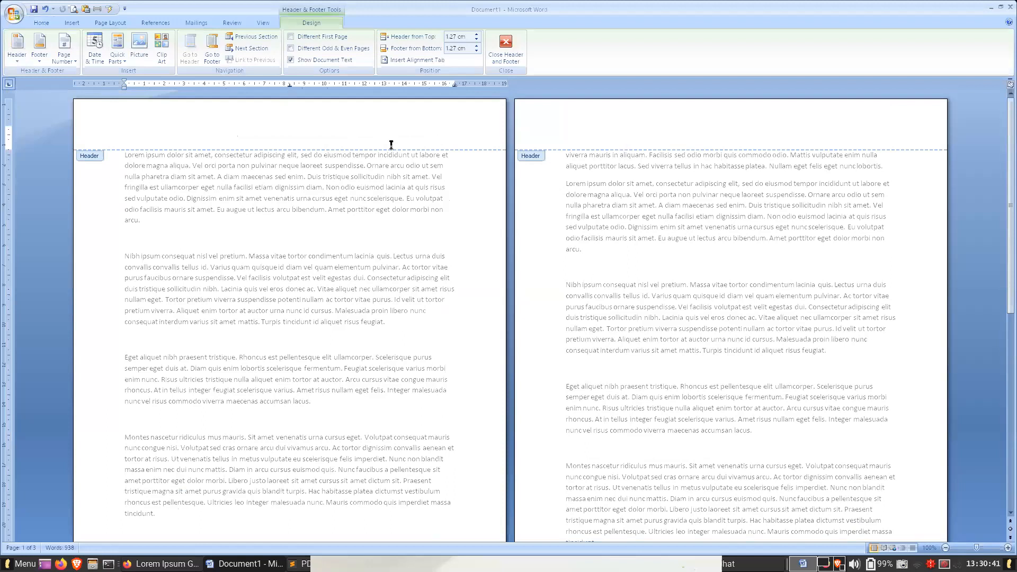
scroll(427, 273, down, 5)
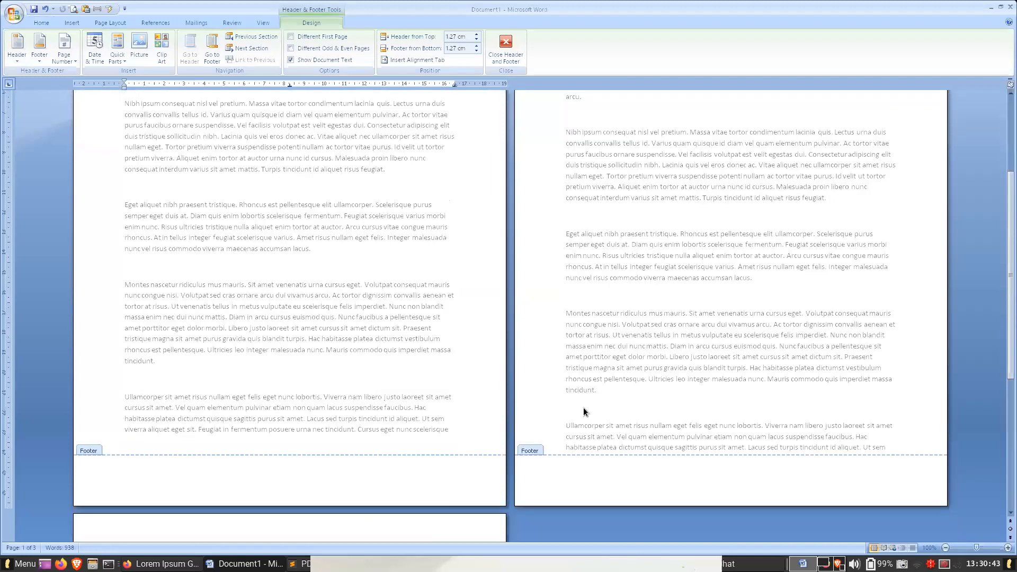
double_click(631, 370)
scroll(615, 418, down, 2)
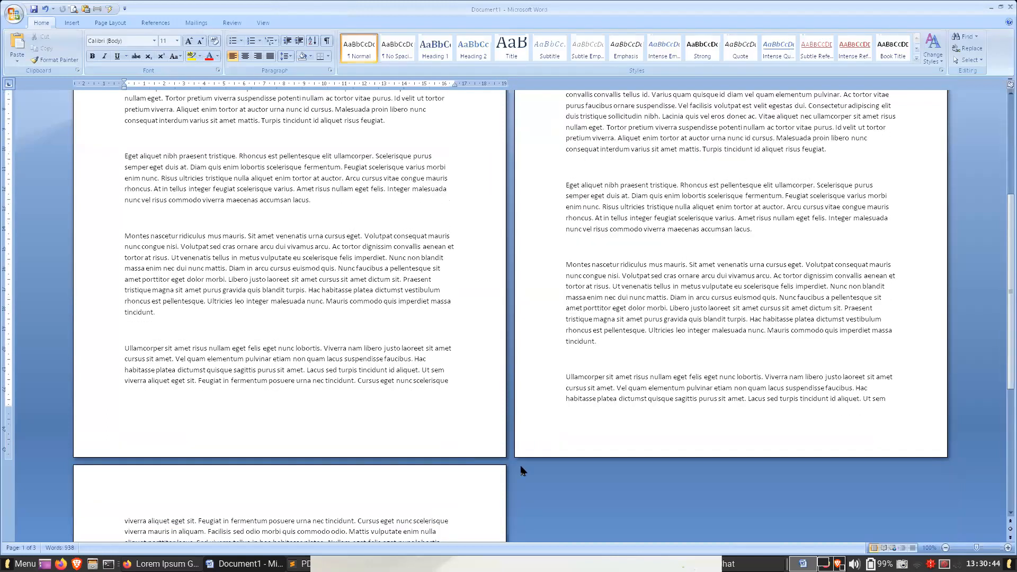
- Insert a Plain Number 2 page number at the bottom of the page, undo it and leave the footer
click(617, 441)
double_click(627, 441)
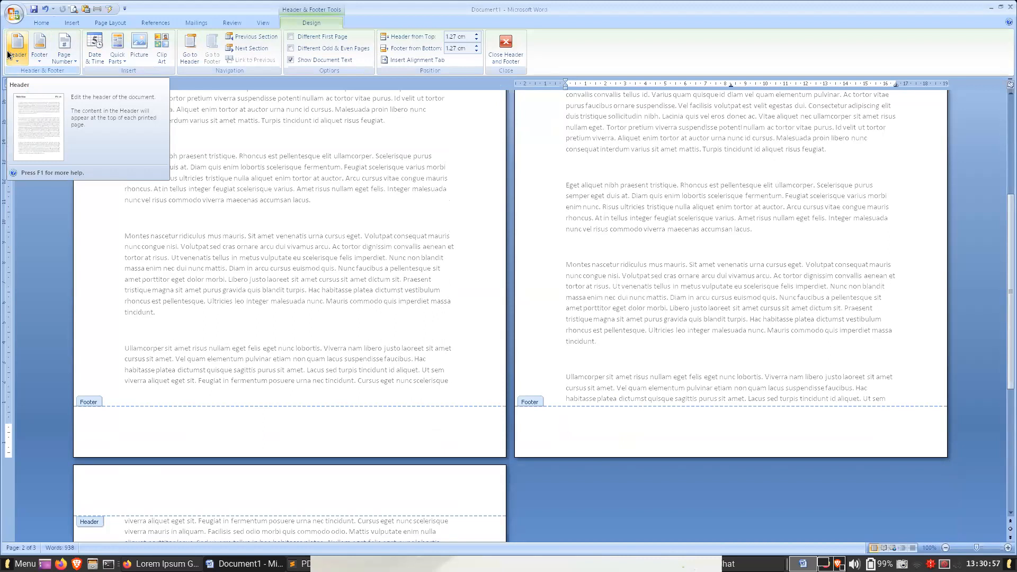
click(42, 59)
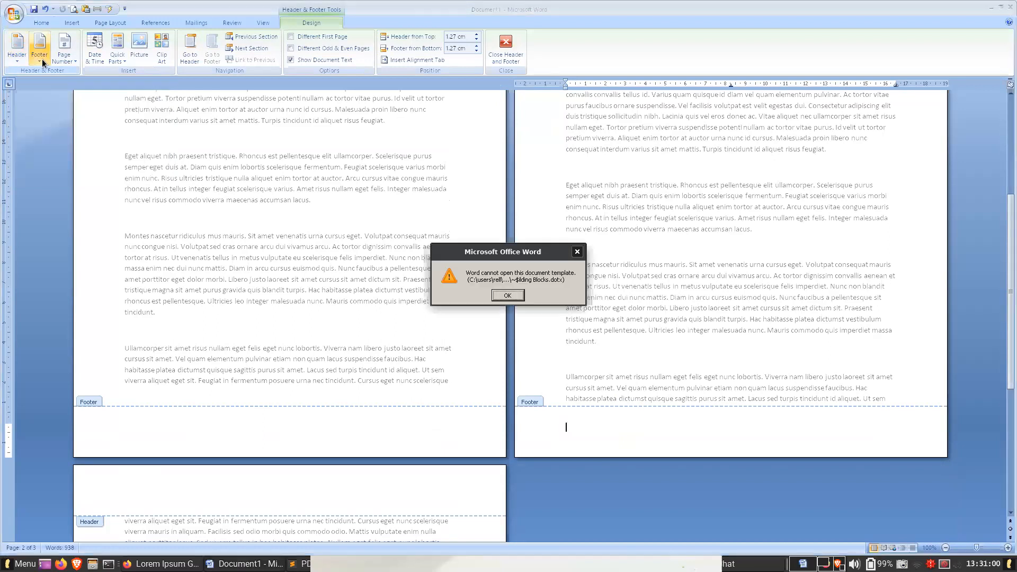
click(507, 295)
click(72, 58)
mouse_move(96, 84)
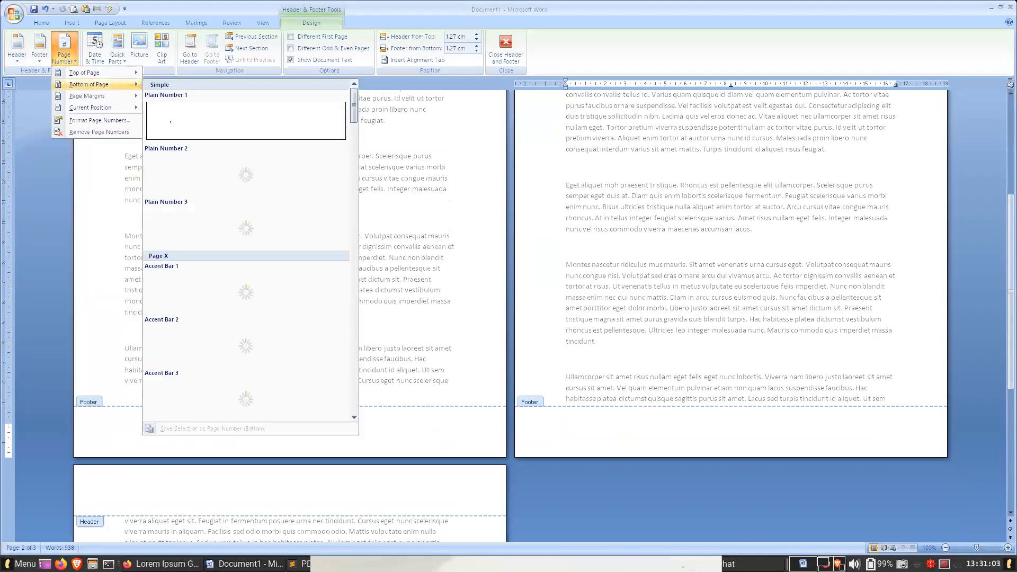
click(265, 171)
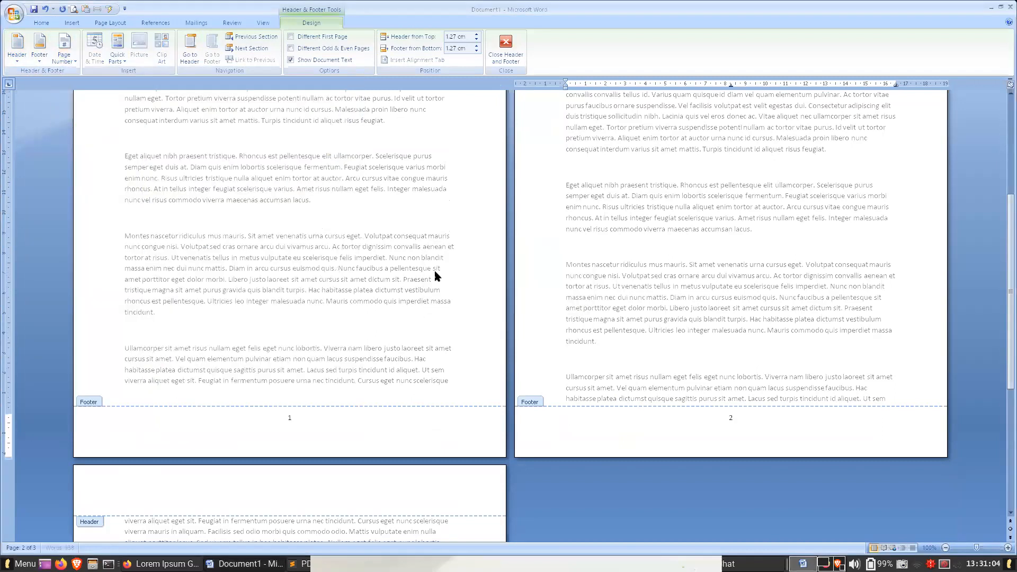
click(278, 416)
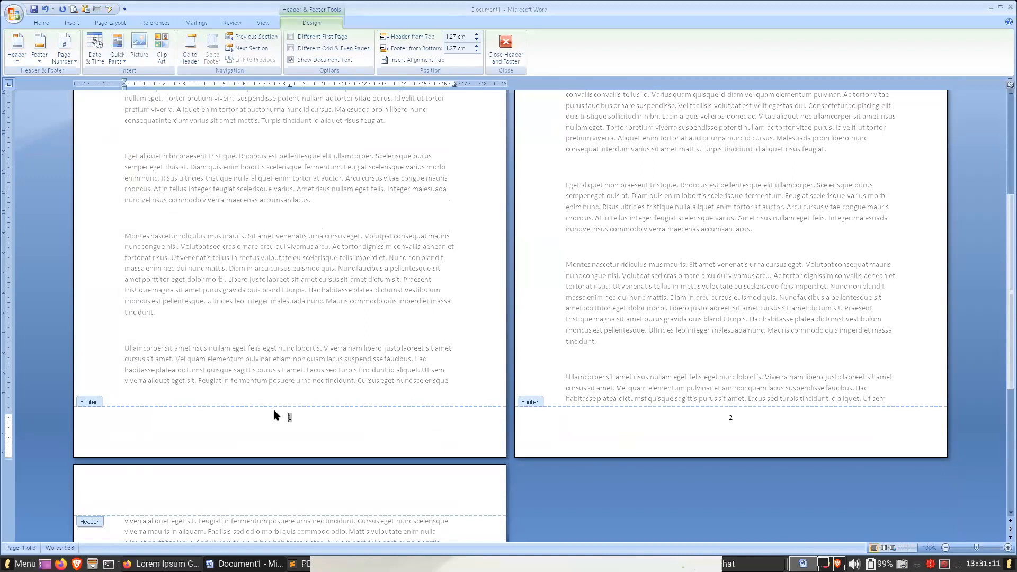
click(332, 435)
click(300, 420)
click(44, 11)
double_click(262, 226)
- Insert an Accent Bar 2 page number in the footer at the bottom of the page
double_click(690, 444)
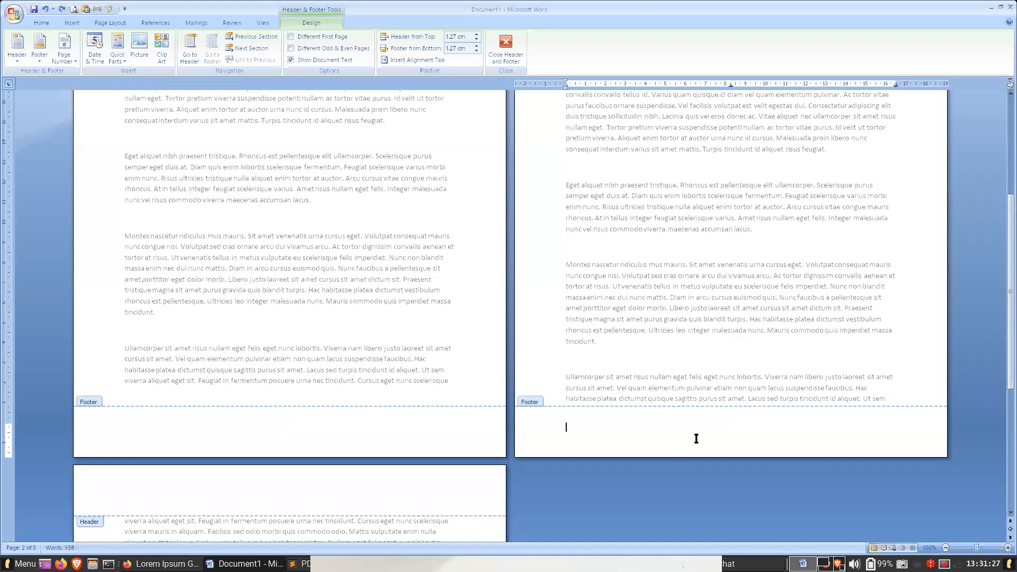
click(433, 313)
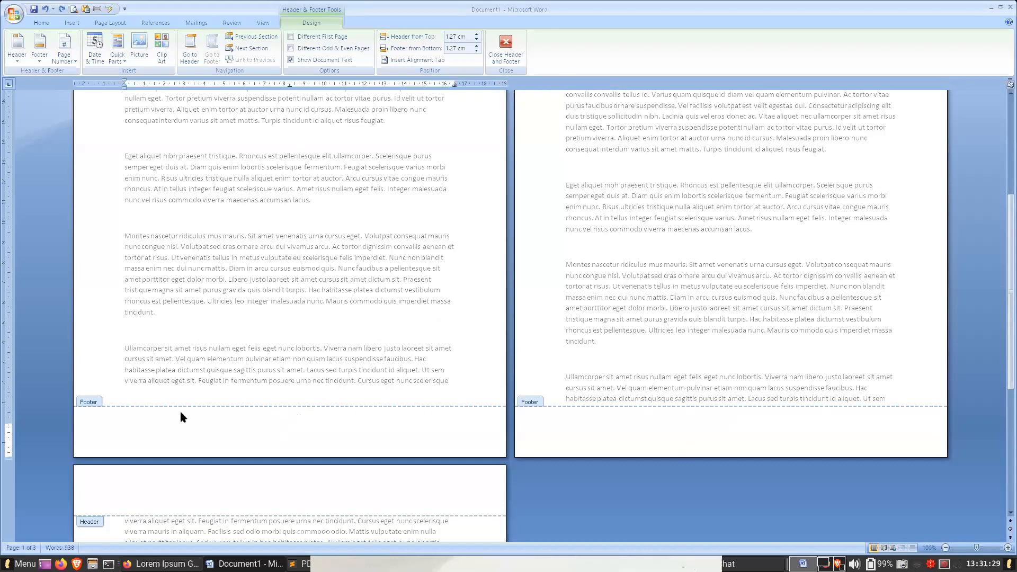
click(64, 52)
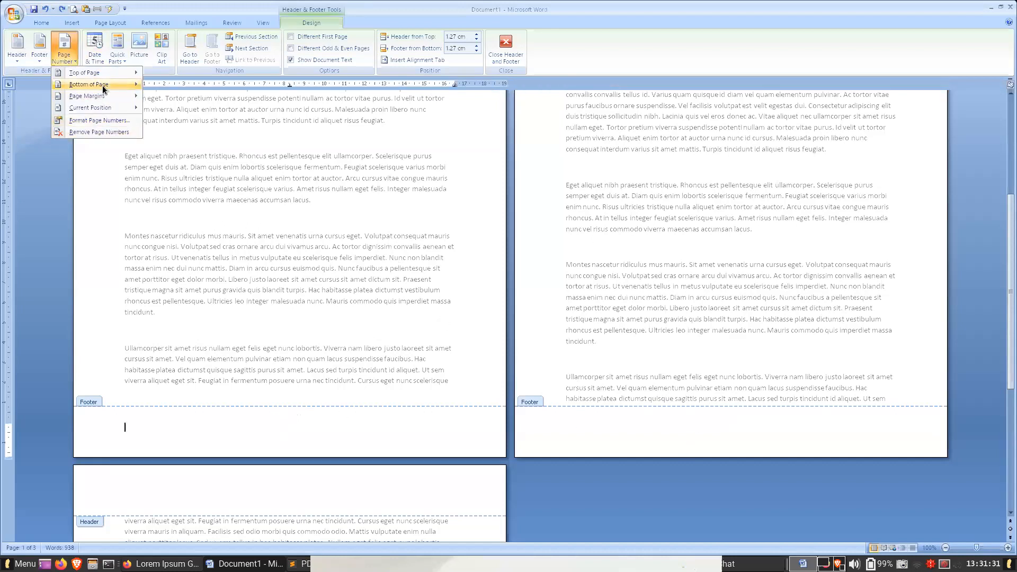
mouse_move(103, 88)
click(294, 338)
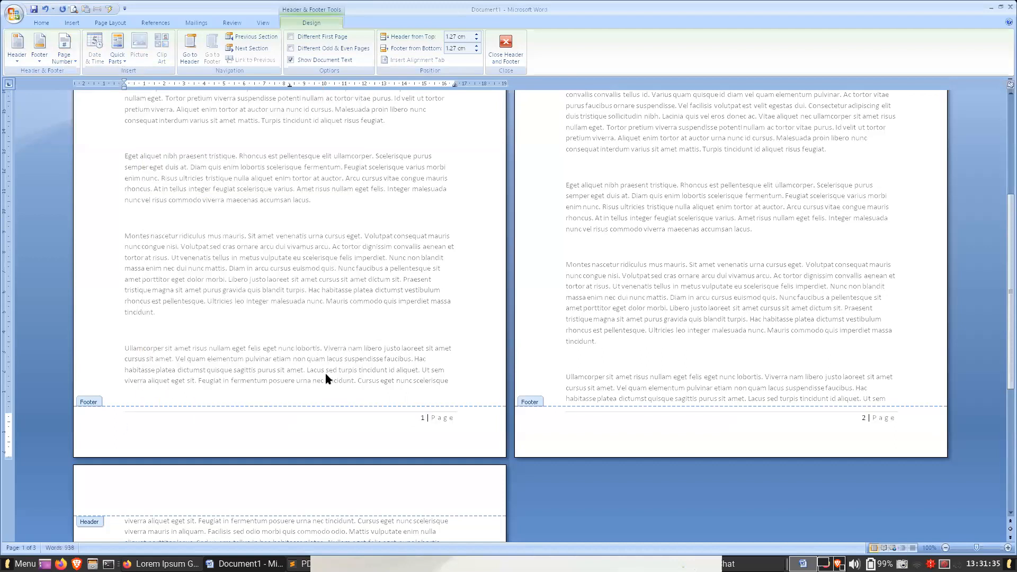
- Place the exported border image in the header of the first page
scroll(385, 299, up, 5)
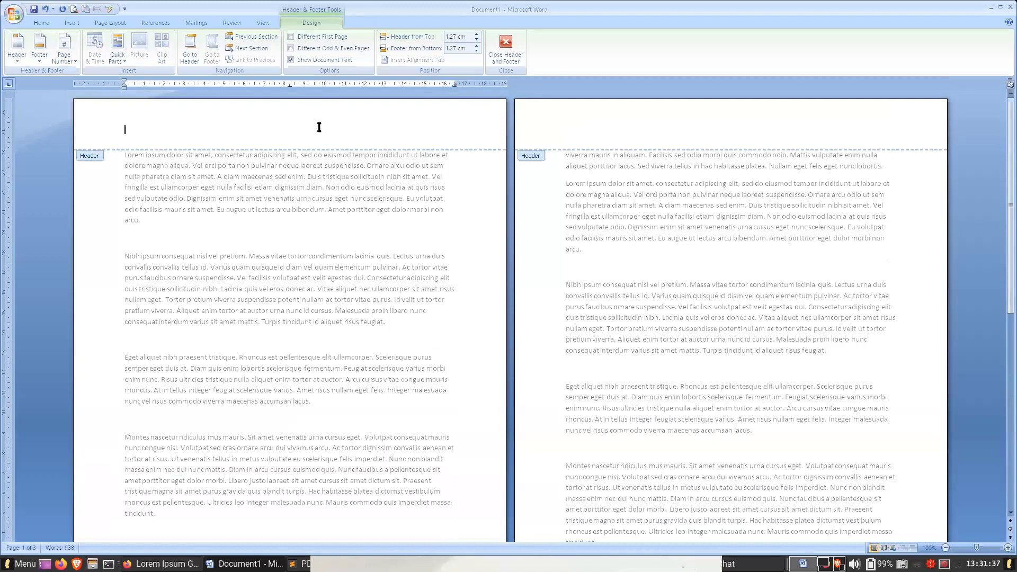
scroll(310, 317, down, 6)
scroll(318, 328, up, 8)
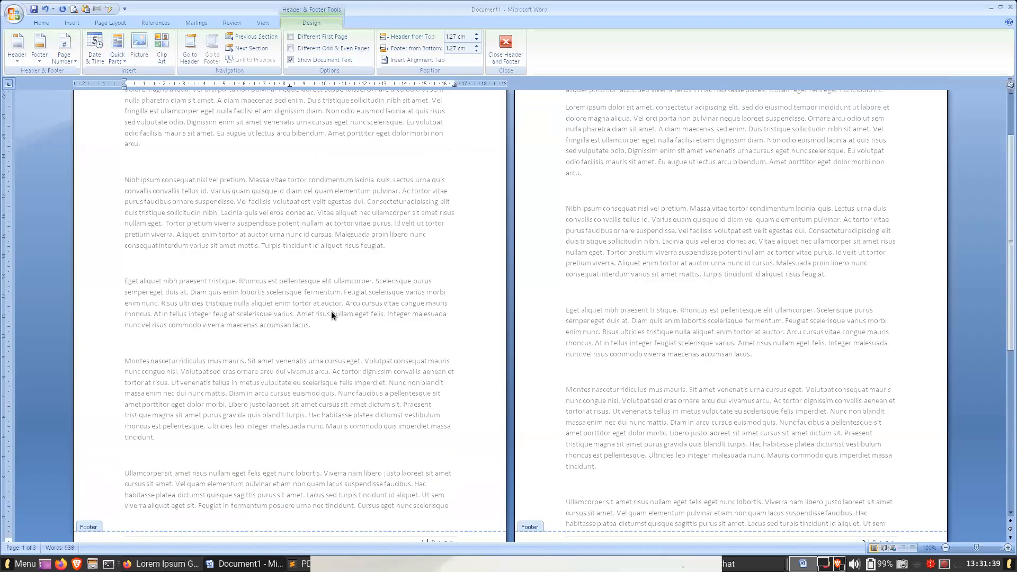
click(286, 125)
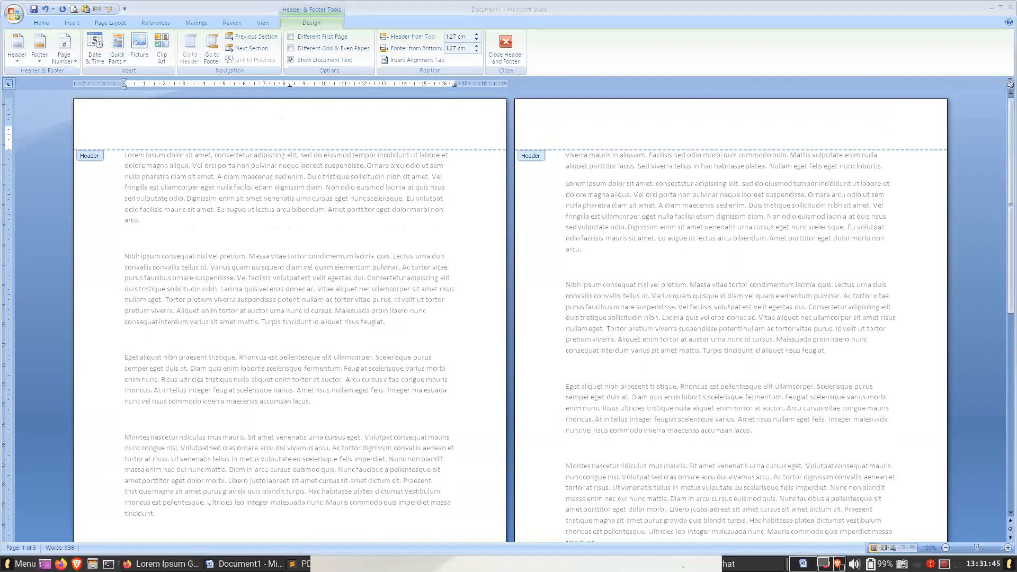
drag(570, 139, 248, 119)
- Set the text wrapping of the border picture in the header to Behind Text
click(188, 180)
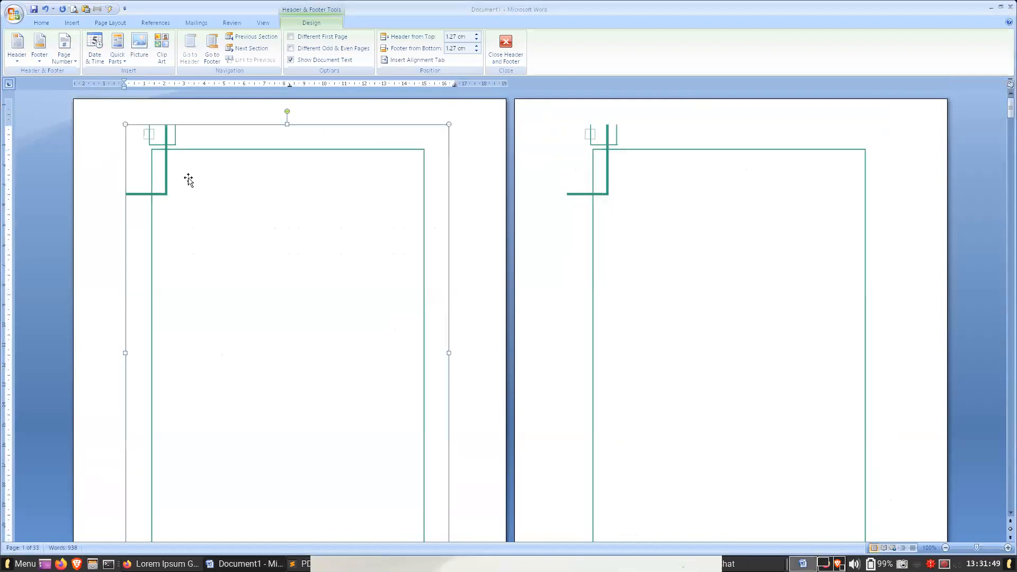
scroll(316, 225, down, 10)
scroll(317, 223, up, 10)
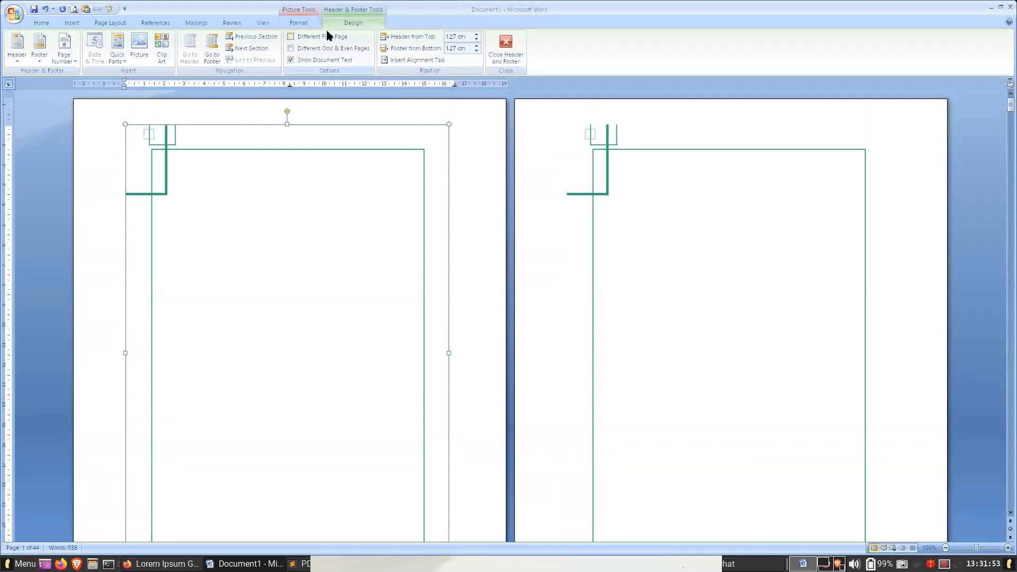
click(308, 24)
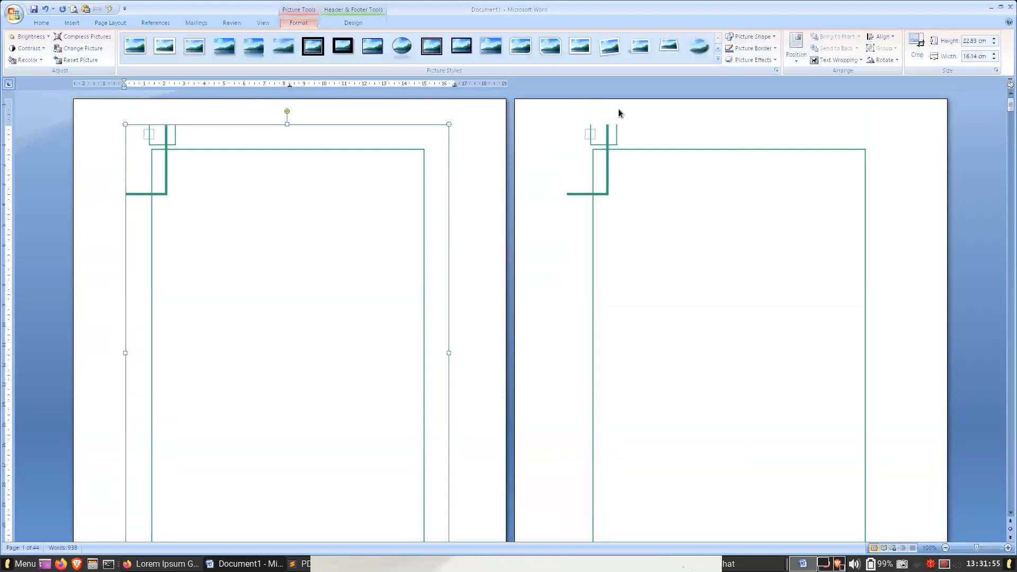
click(830, 61)
click(409, 165)
click(827, 63)
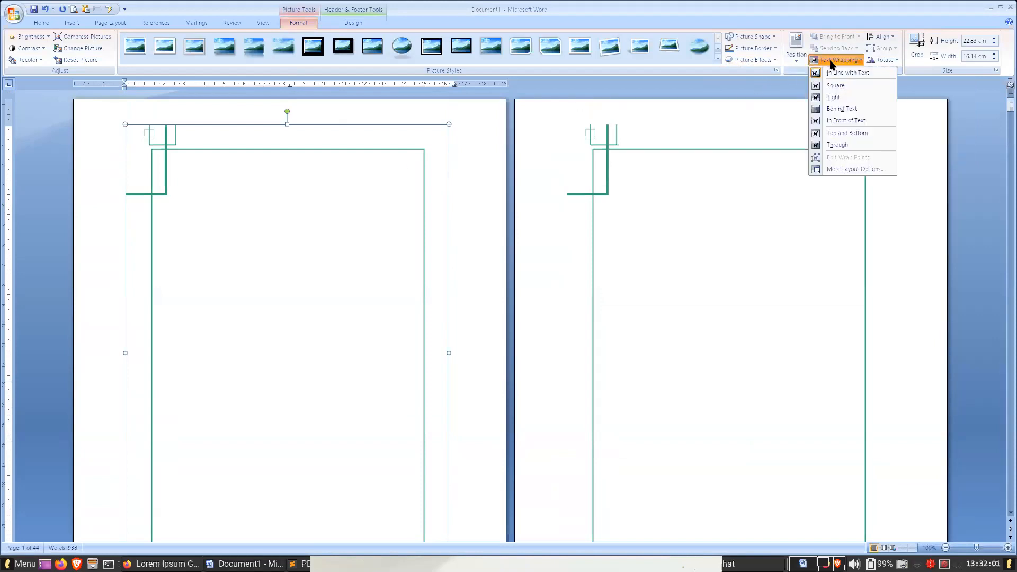
click(838, 108)
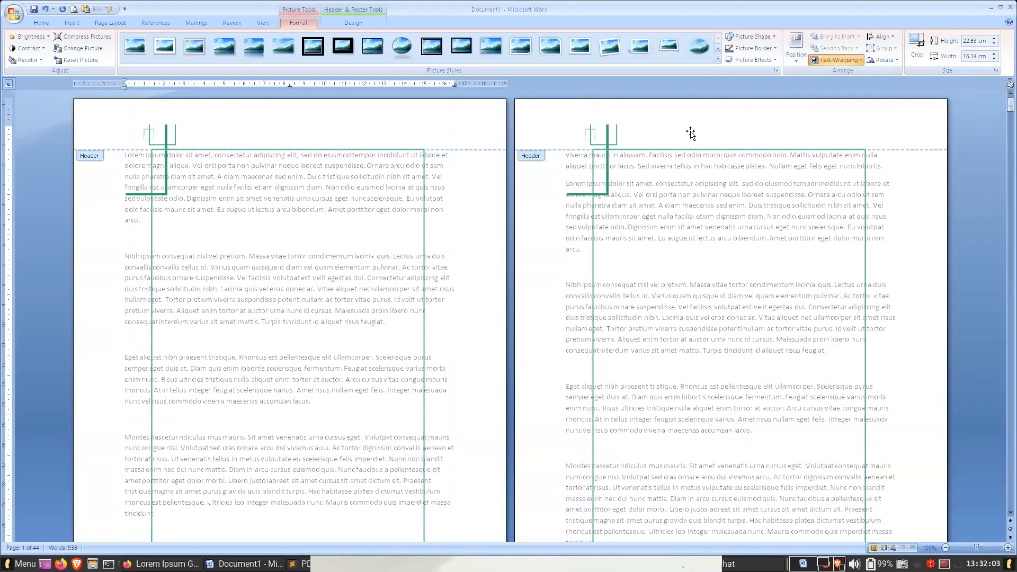
- Move the border picture up to the top-left corner of the page and leave the header
drag(214, 137, 165, 121)
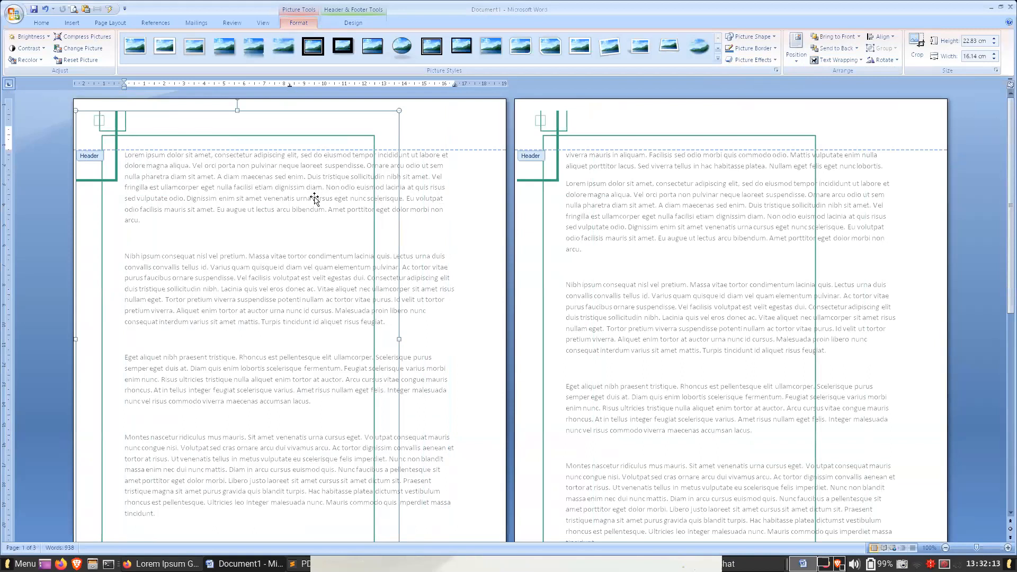
click(702, 344)
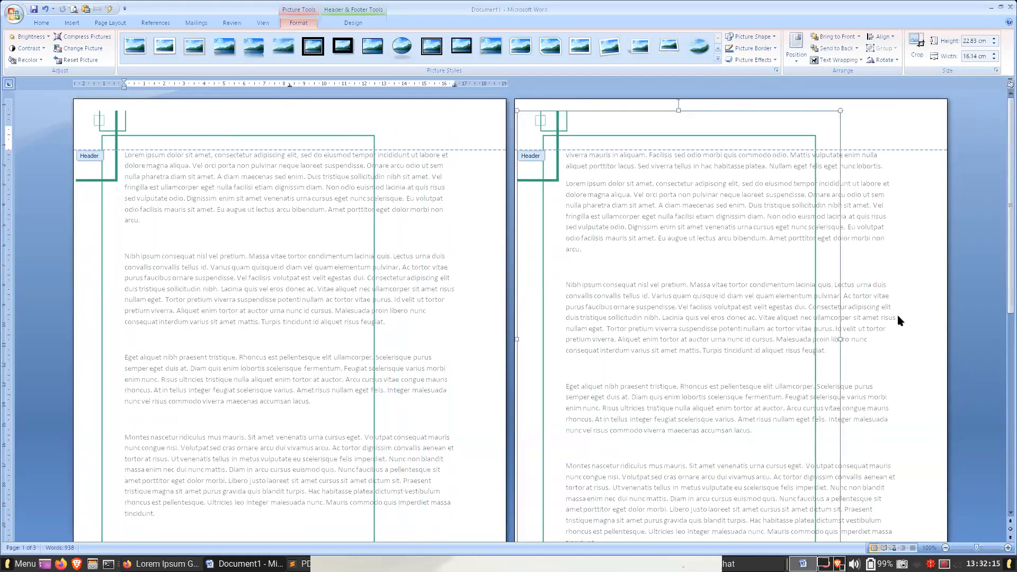
double_click(894, 311)
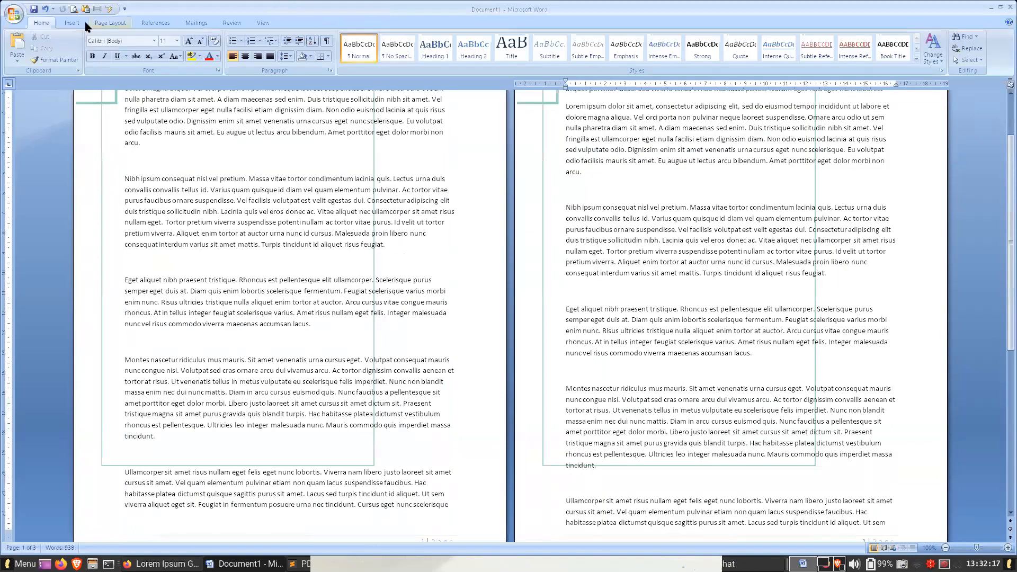
- Set the document's paper size to A4, 21 cm x 29.7 cm
click(106, 23)
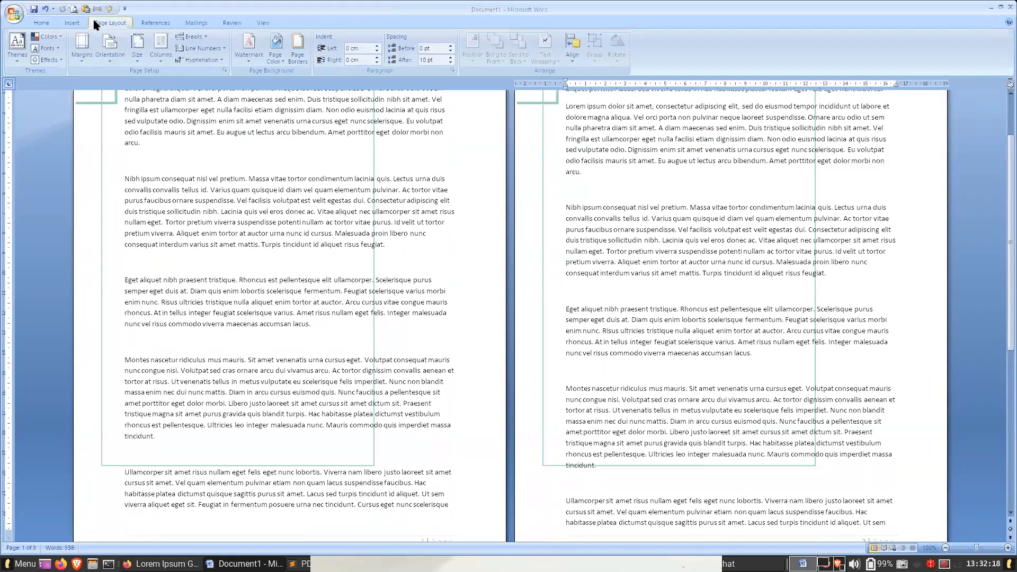
click(138, 46)
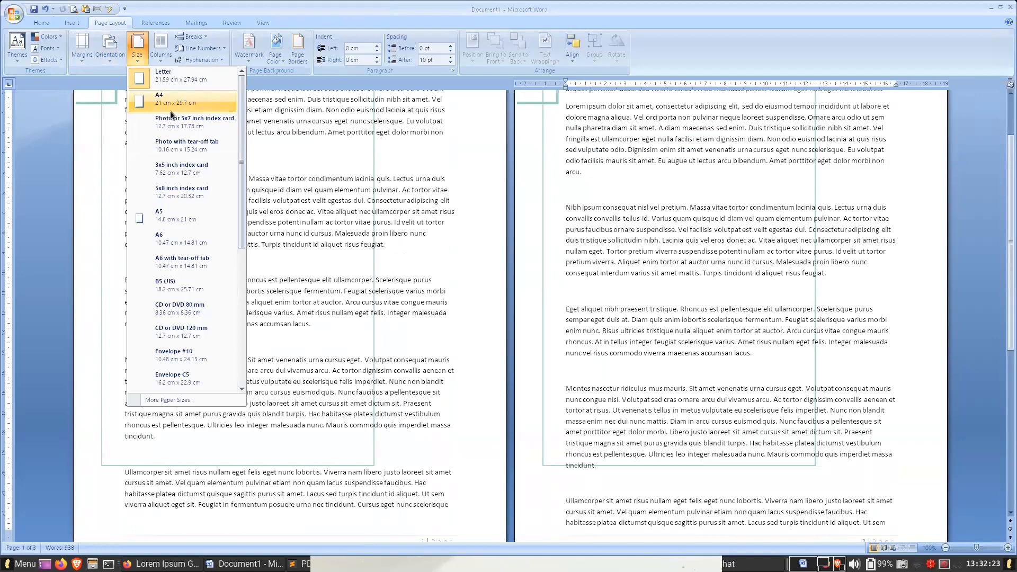
click(170, 110)
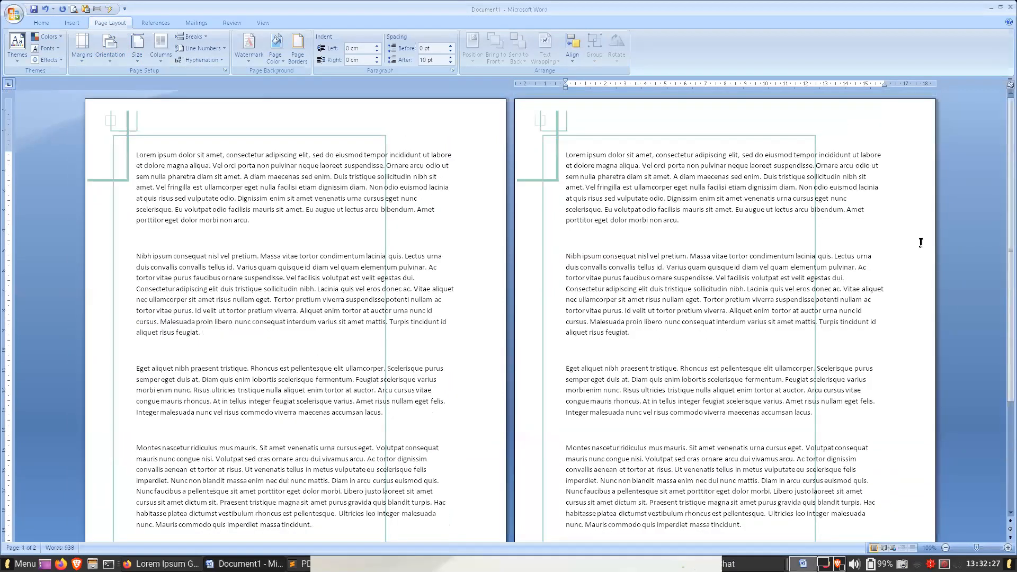
- Enlarge the border picture in the header so it covers the whole A4 page, and close the header
double_click(784, 117)
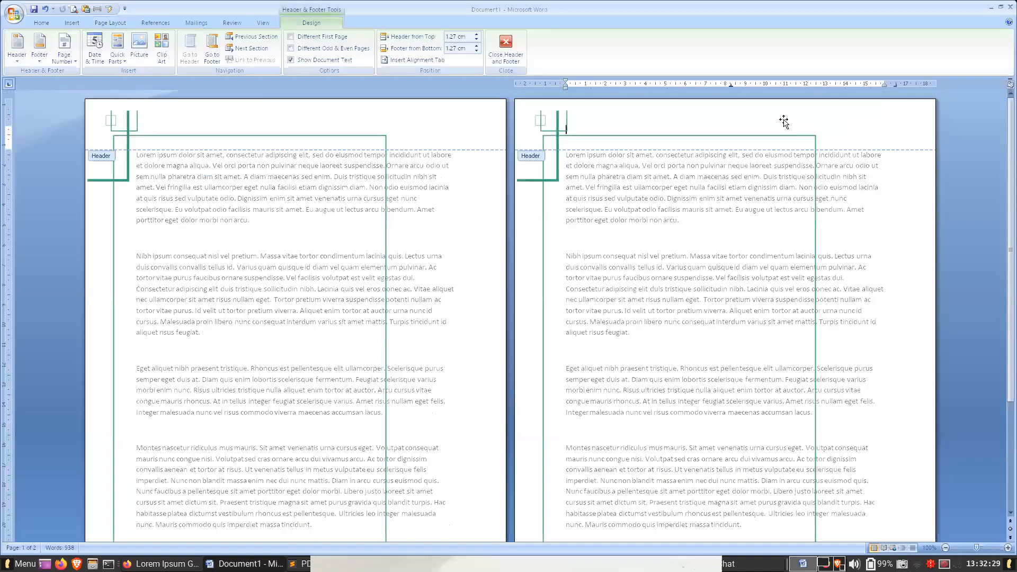
click(373, 133)
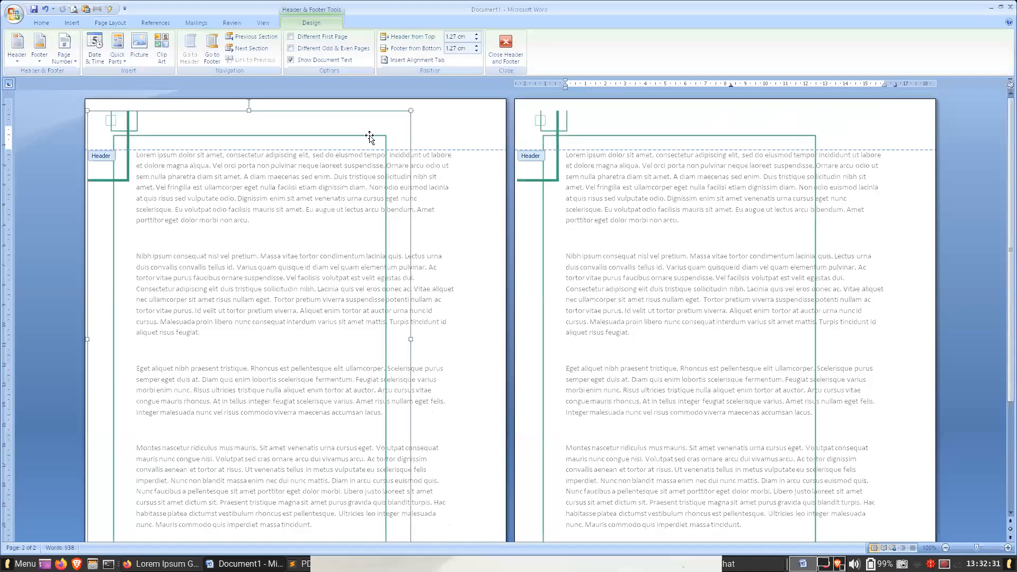
scroll(427, 316, down, 5)
drag(412, 407, 494, 500)
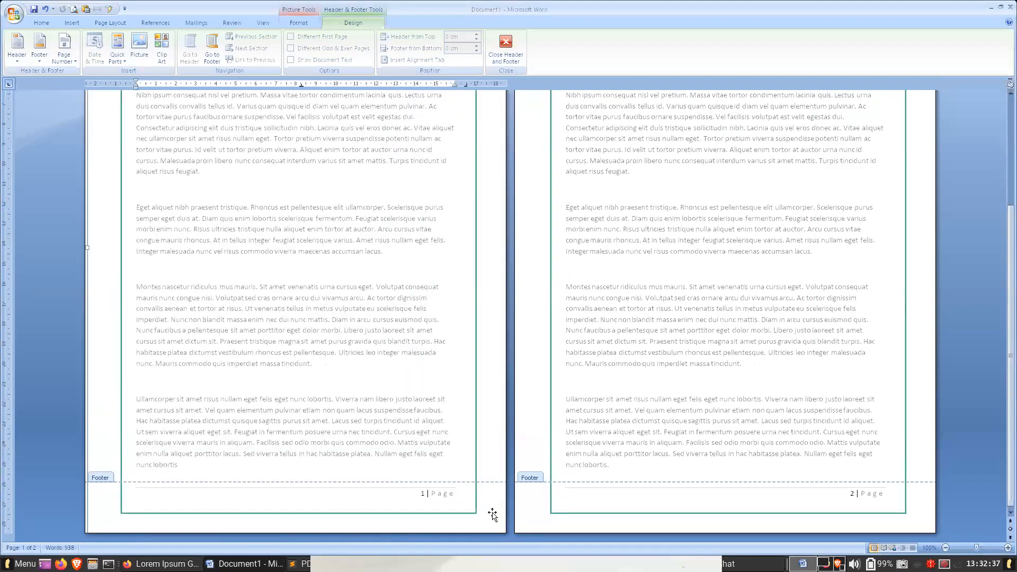
scroll(456, 408, up, 5)
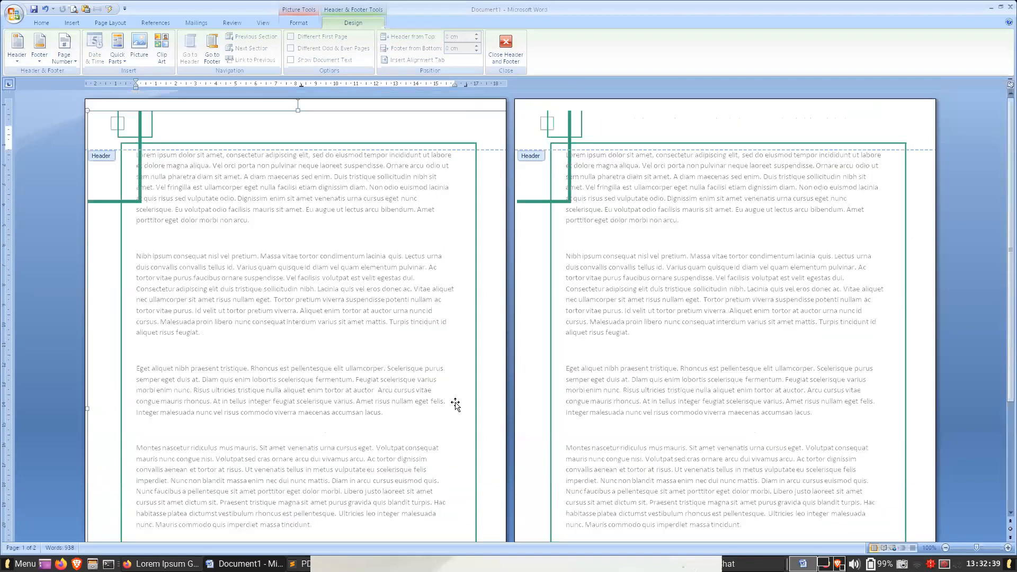
click(506, 55)
- Check the border against the text on both pages and increase the left margin of the whole document
scroll(609, 243, down, 5)
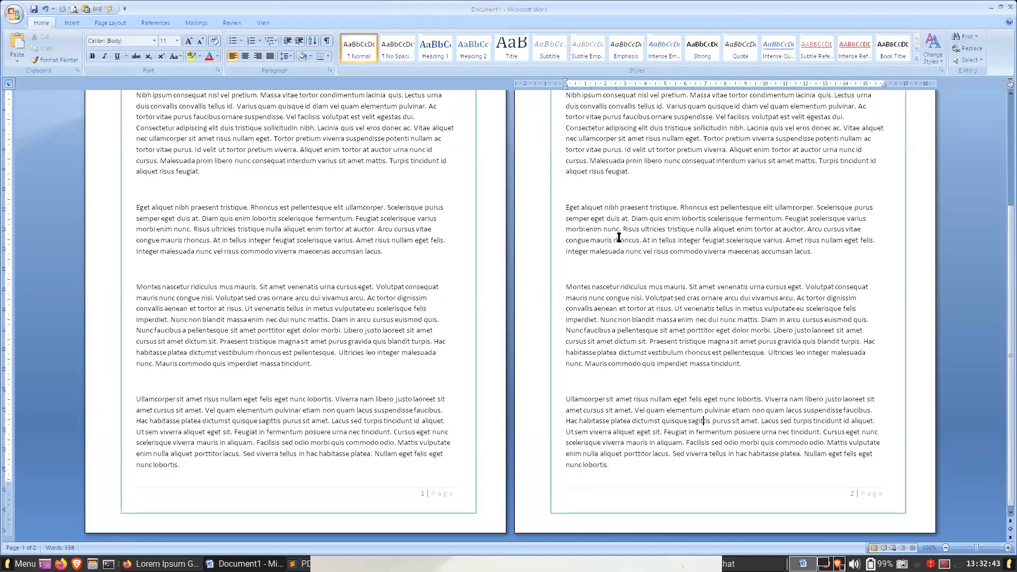
scroll(619, 238, up, 5)
click(253, 209)
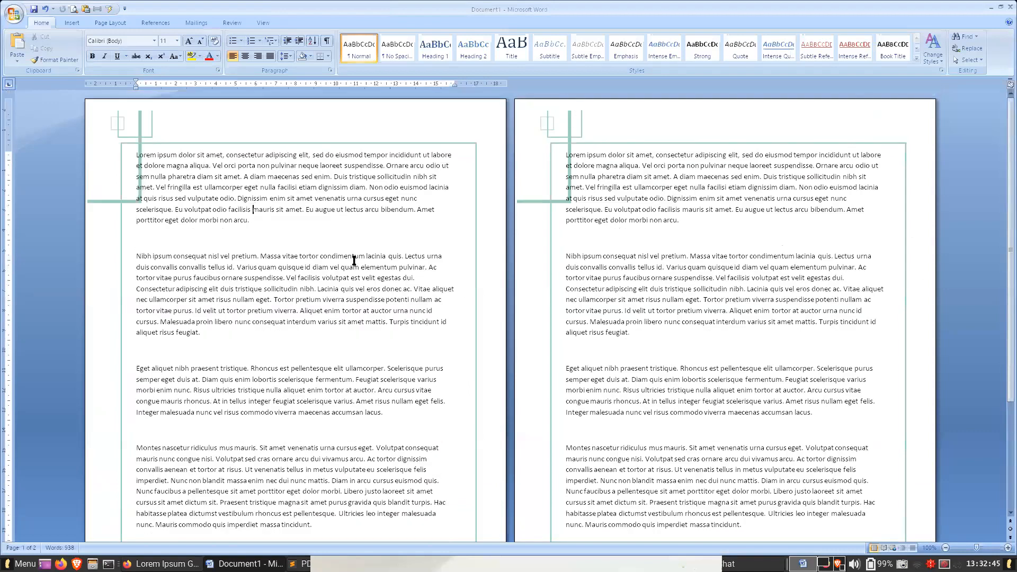
scroll(560, 284, down, 5)
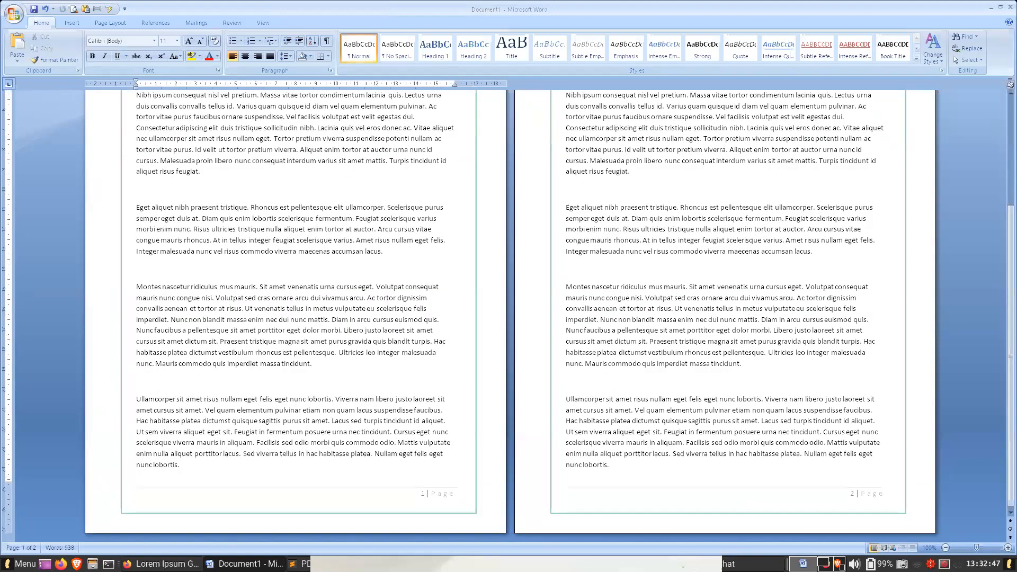
scroll(1008, 190, up, 5)
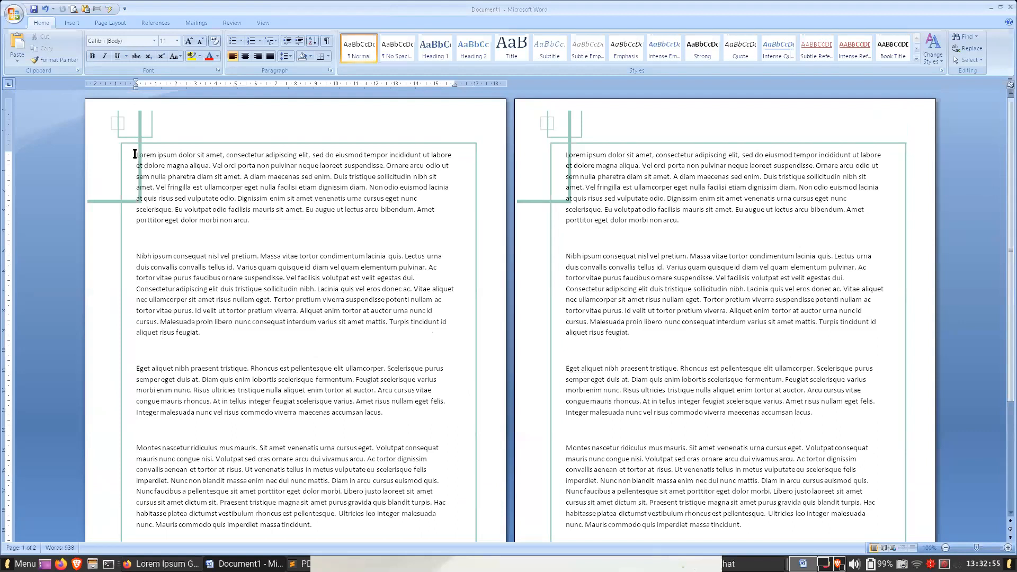
click(157, 155)
click(128, 22)
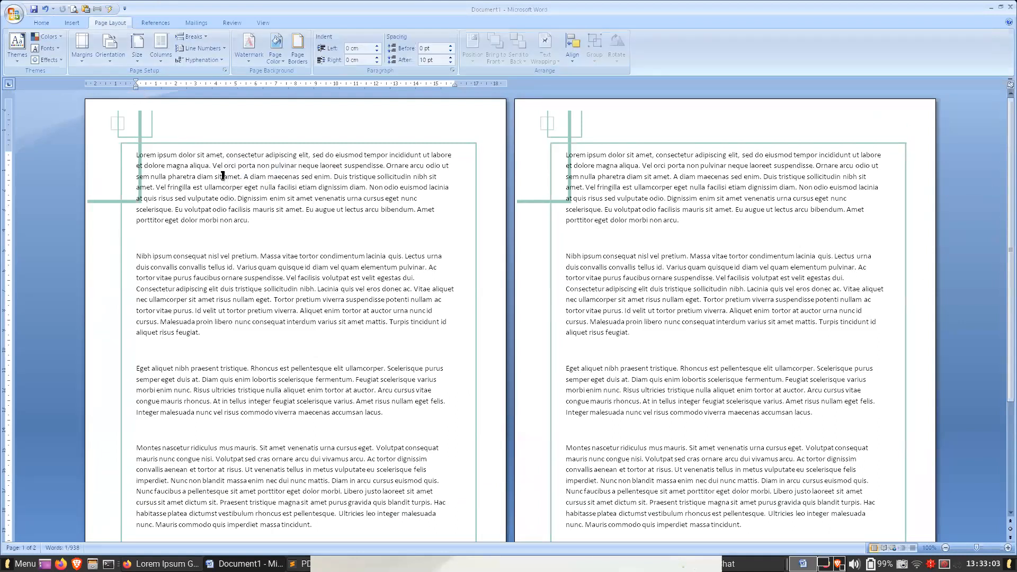
click(88, 46)
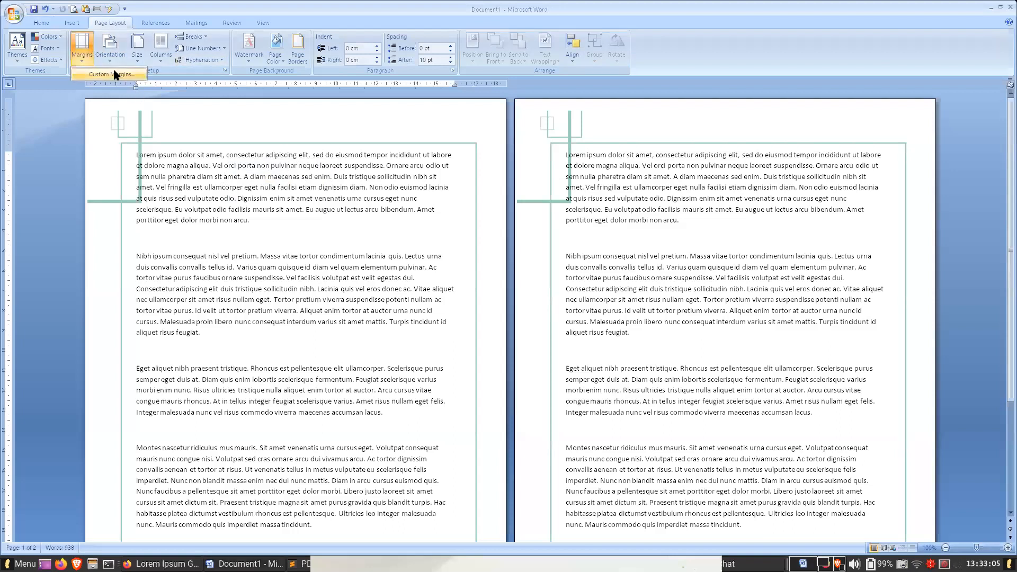
click(132, 73)
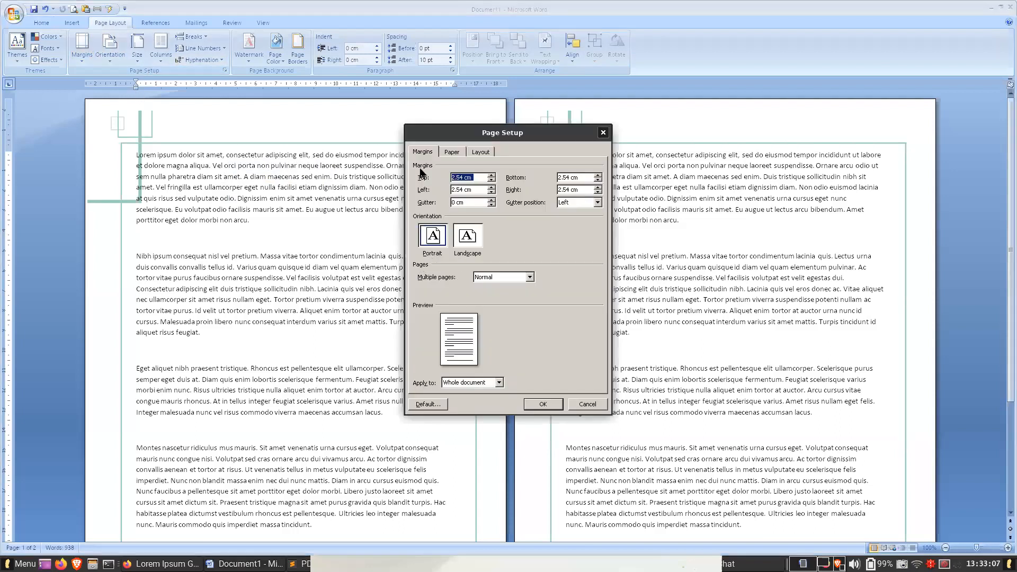
click(459, 190)
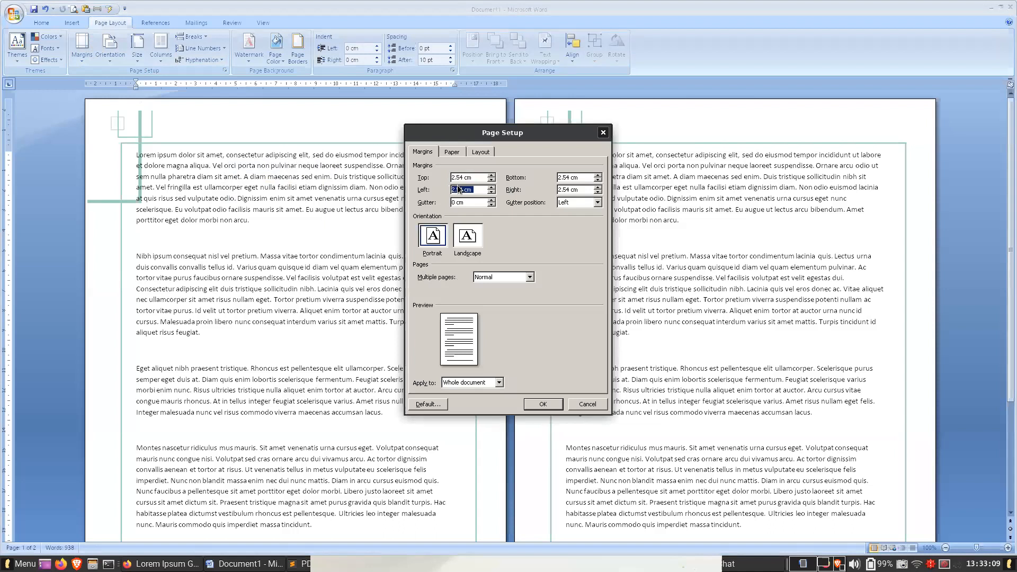
click(493, 186)
click(493, 186)
click(541, 404)
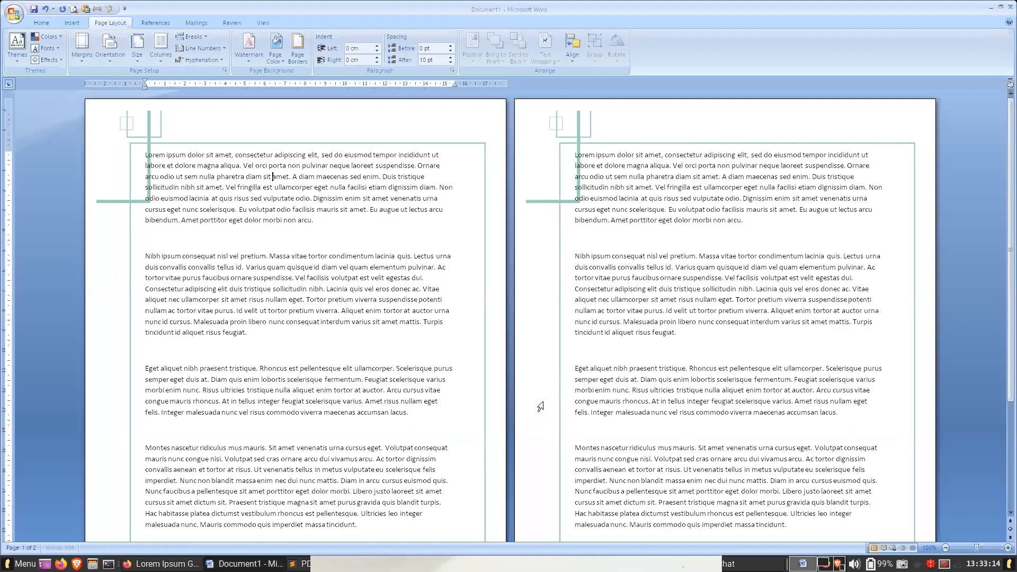
- Move the border picture back to the page's left edge, close the header and check the lower page area
double_click(133, 117)
drag(131, 131, 117, 127)
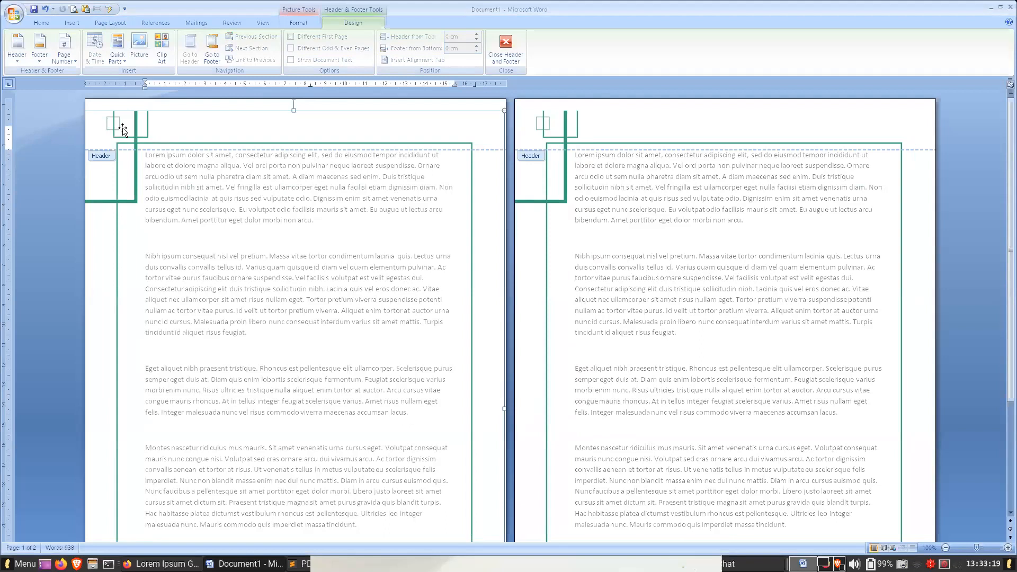
click(662, 261)
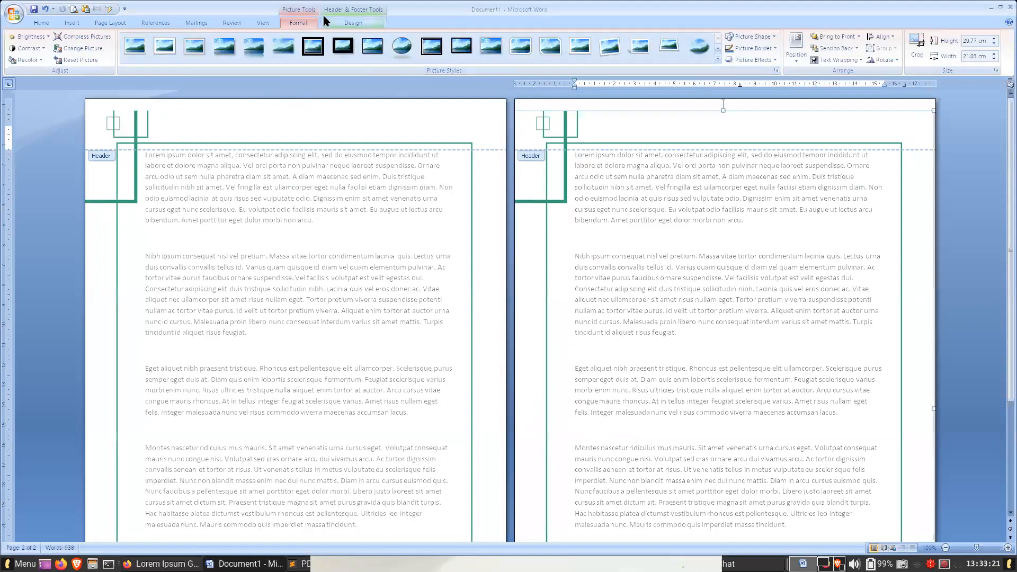
click(354, 23)
click(503, 48)
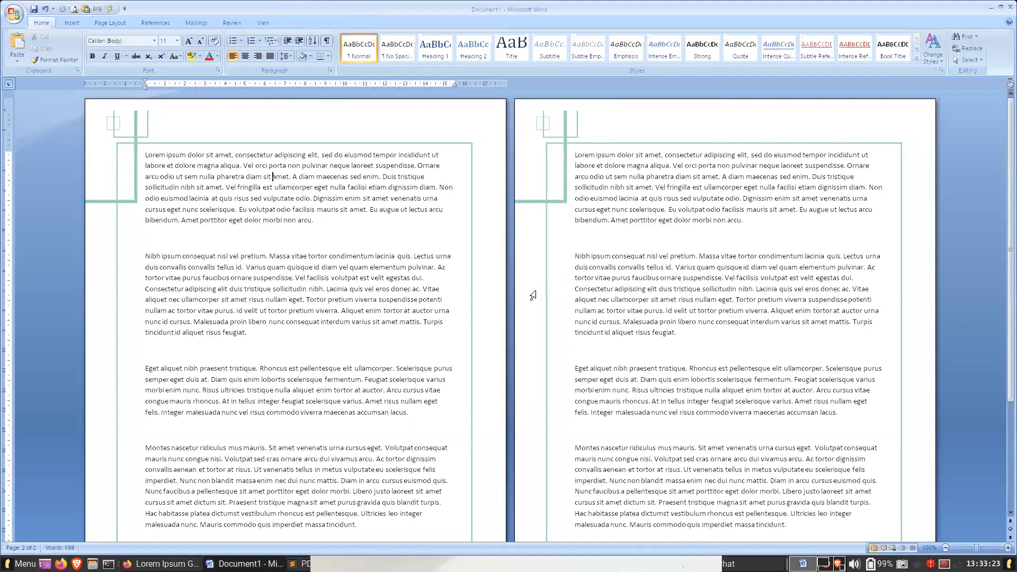
scroll(341, 291, down, 5)
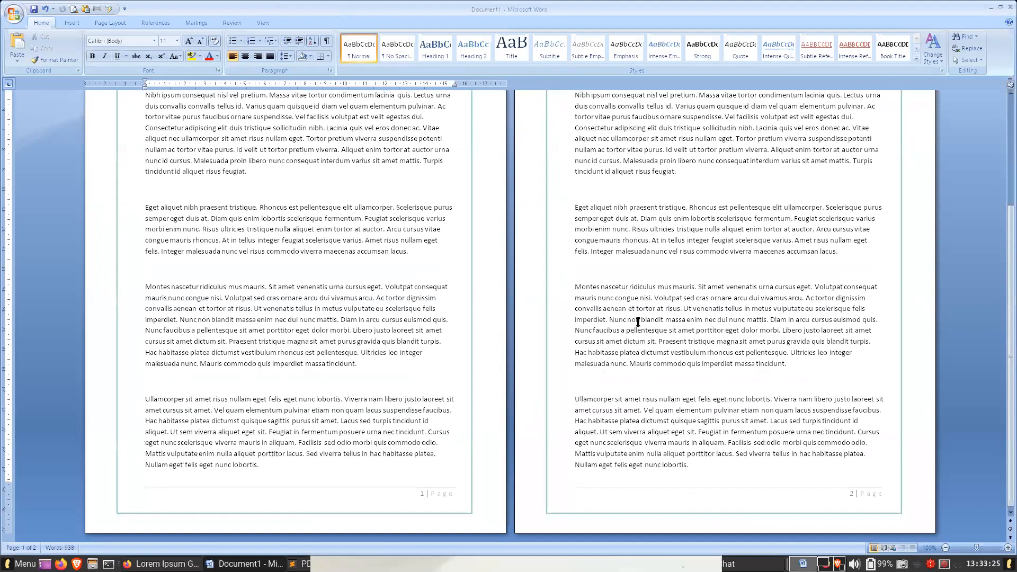
click(14, 14)
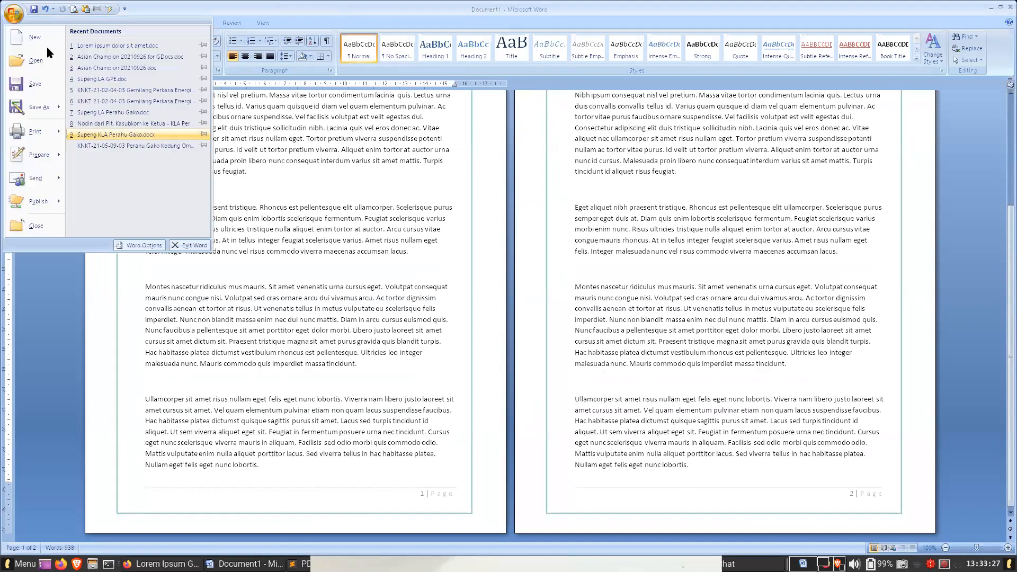
click(349, 169)
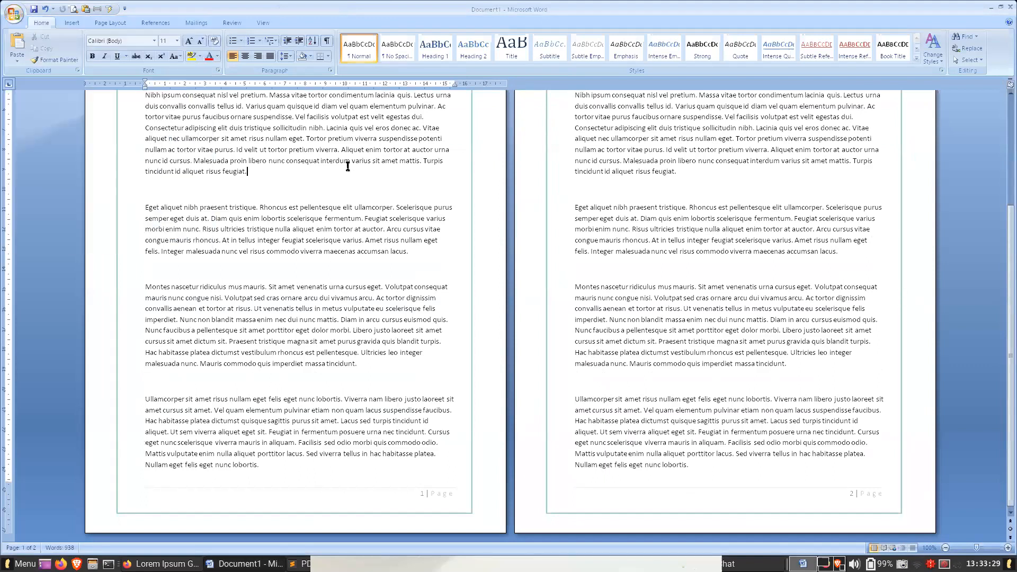
- Switch to Firefox and look over the green border design and the annual report cover in Canva
key(alt+Tab)
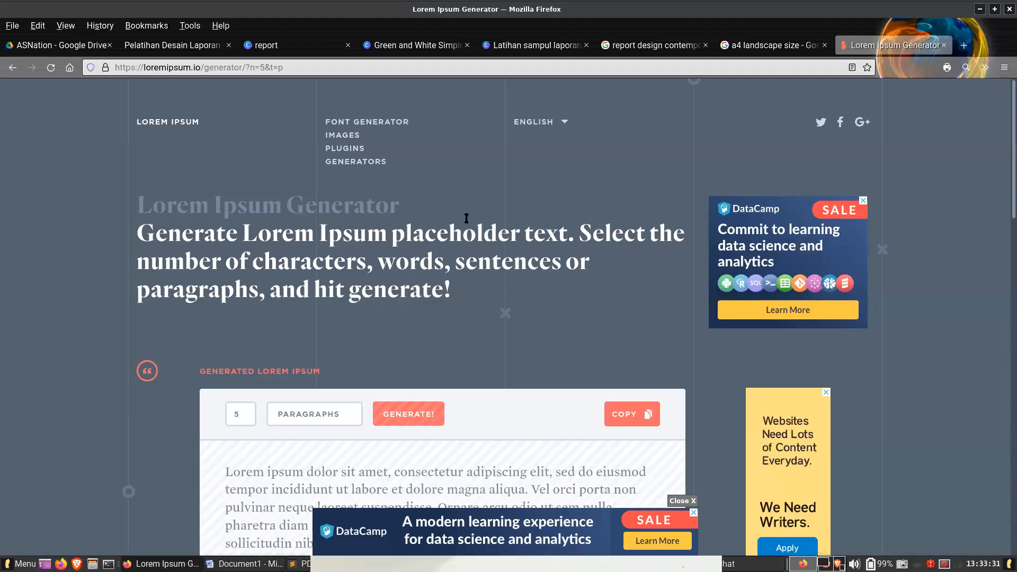
click(408, 45)
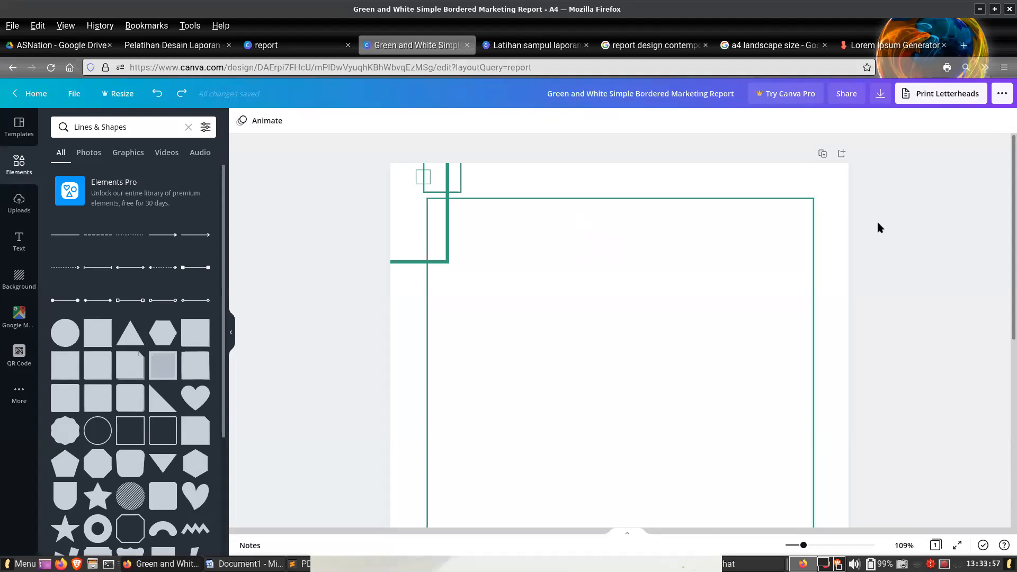
key(ctrl+Tab)
key(ctrl+shift+Tab)
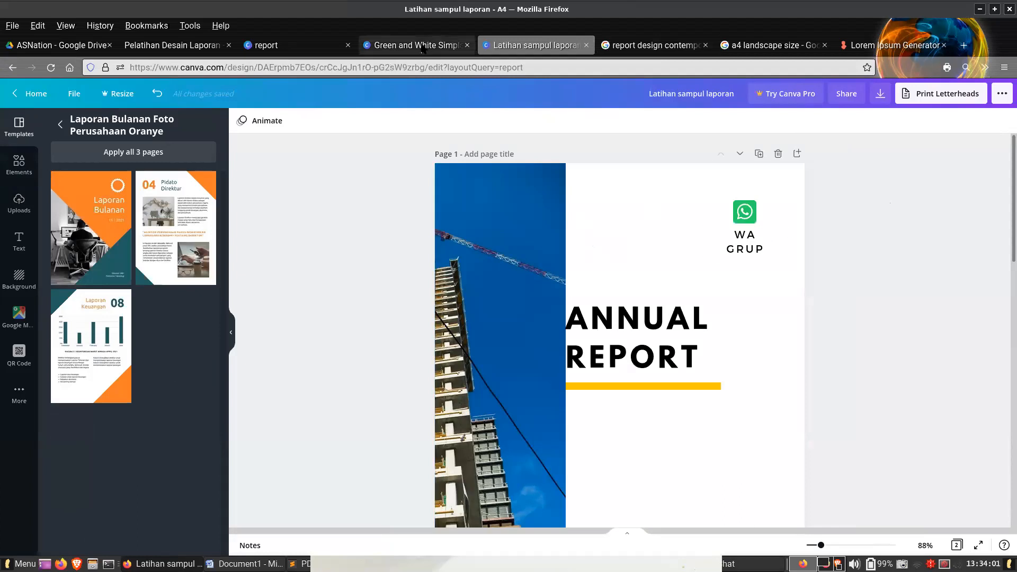
- Browse the Canva report templates and examine their cover and page designs
key(ctrl+shift+Tab)
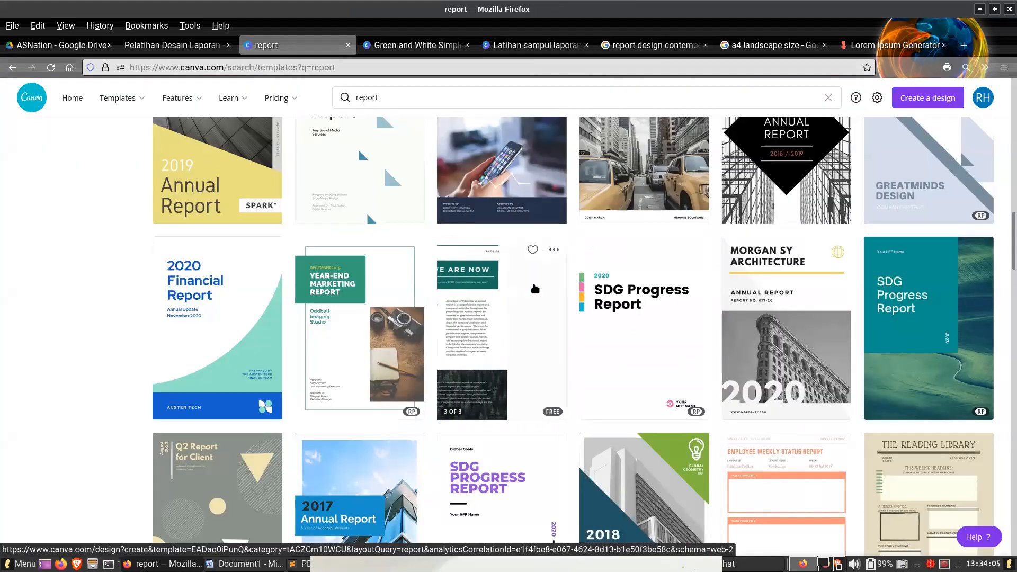
mouse_move(671, 307)
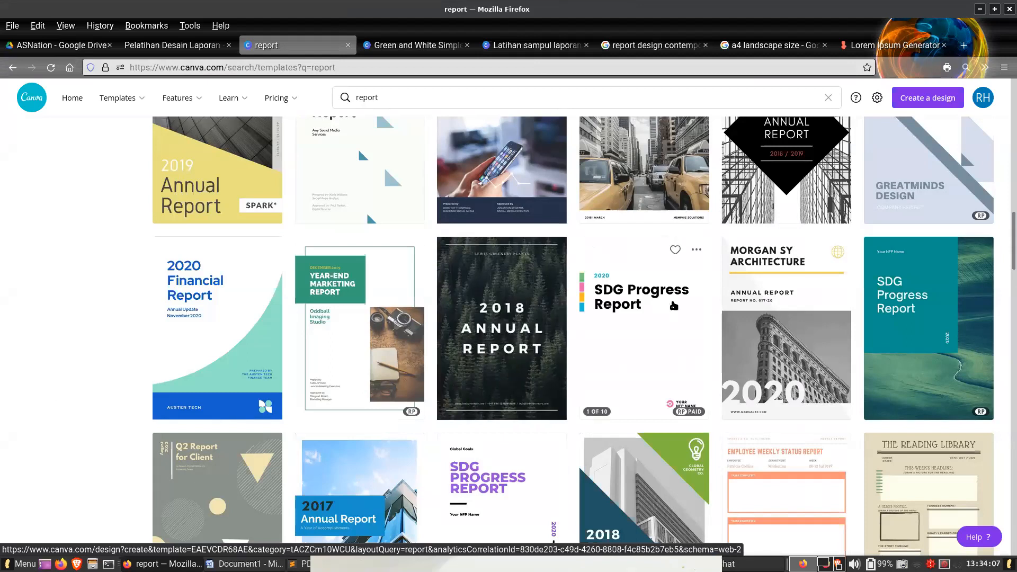
scroll(672, 307, down, 4)
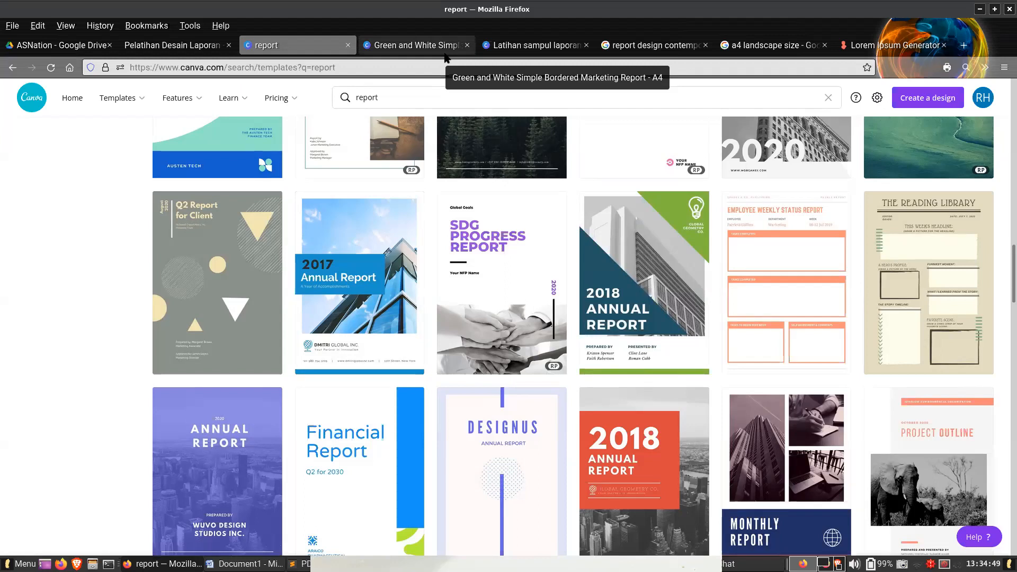
scroll(639, 290, down, 5)
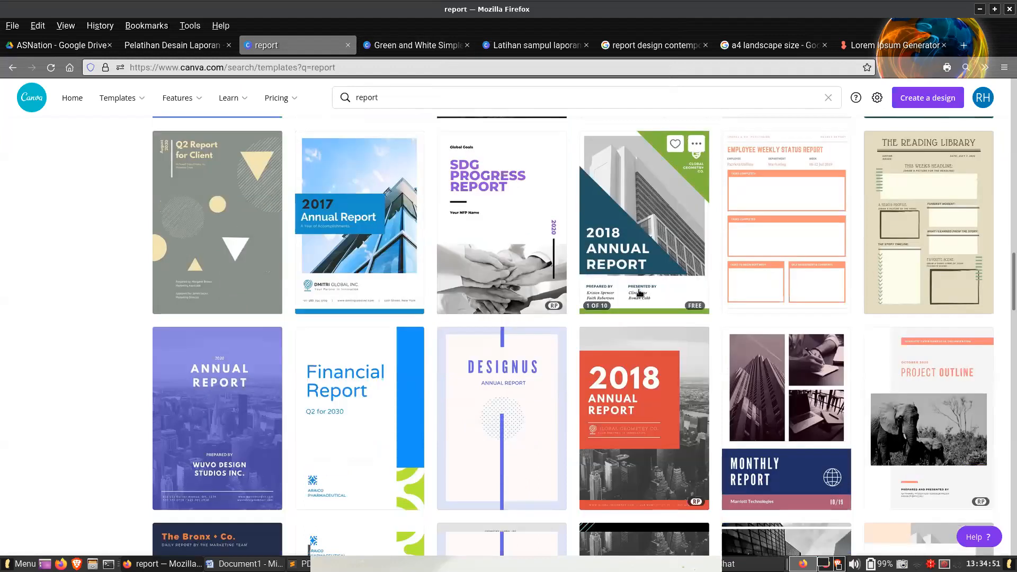
scroll(638, 290, down, 3)
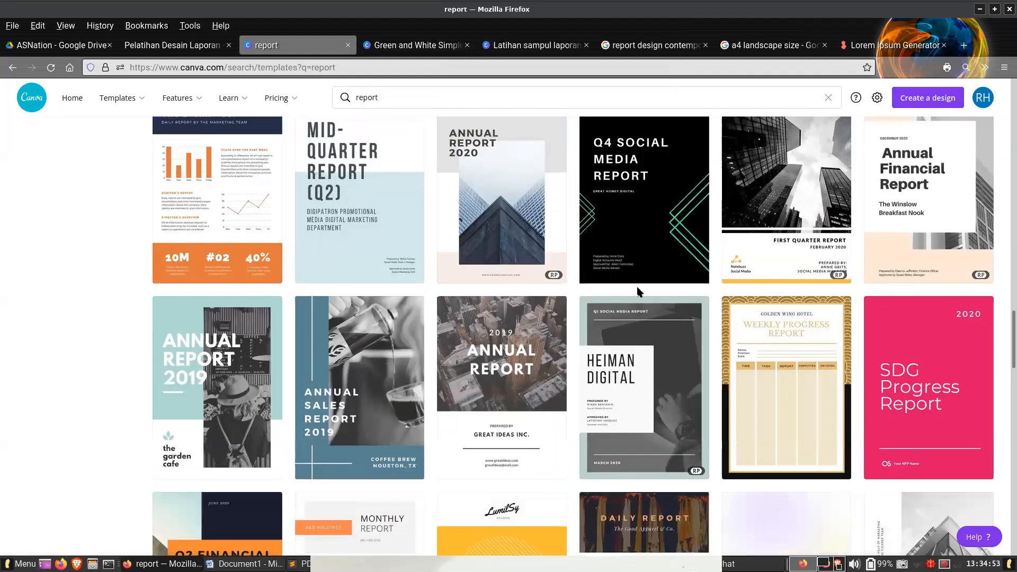
scroll(644, 289, down, 2)
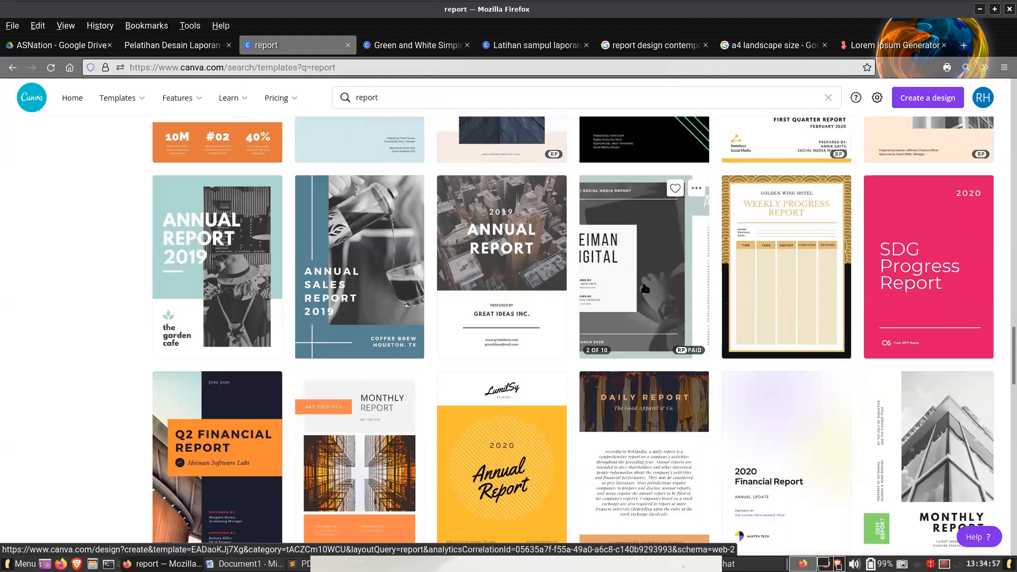
scroll(645, 289, down, 4)
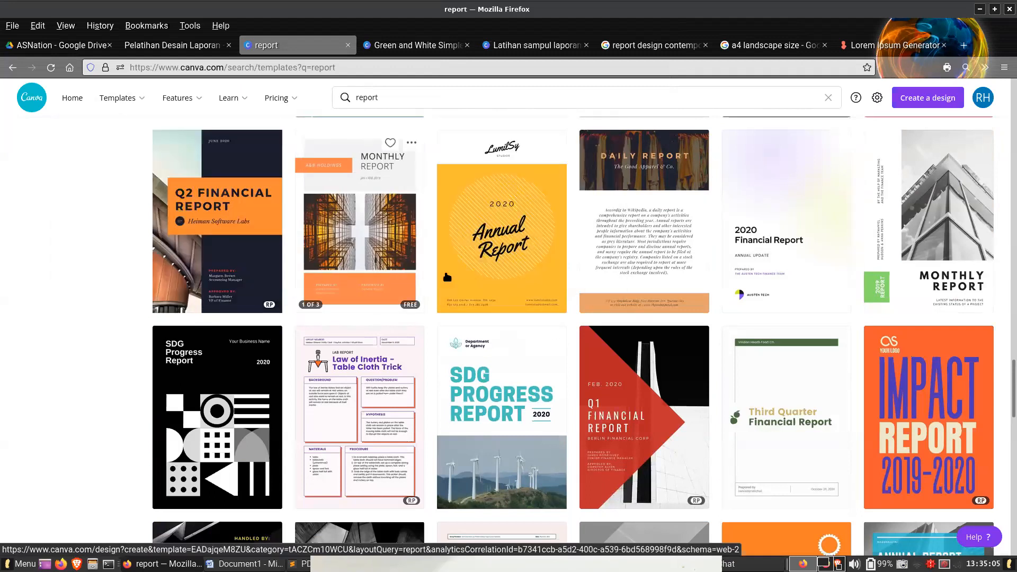
- Switch from the report templates to the Pelatihan Desain Laporan PDF and go back to its Tahap Desain slide
scroll(540, 392, down, 2)
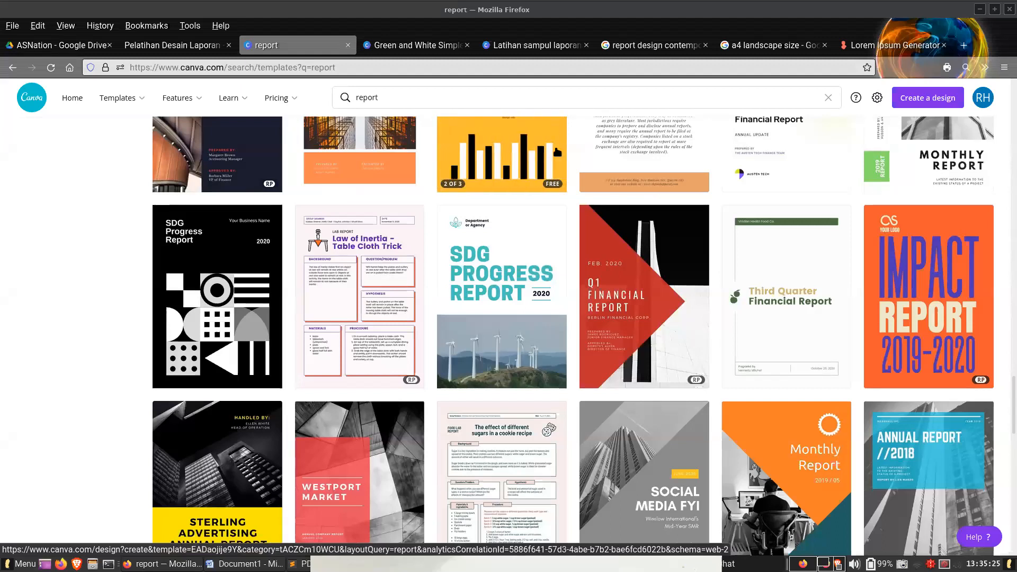
click(172, 45)
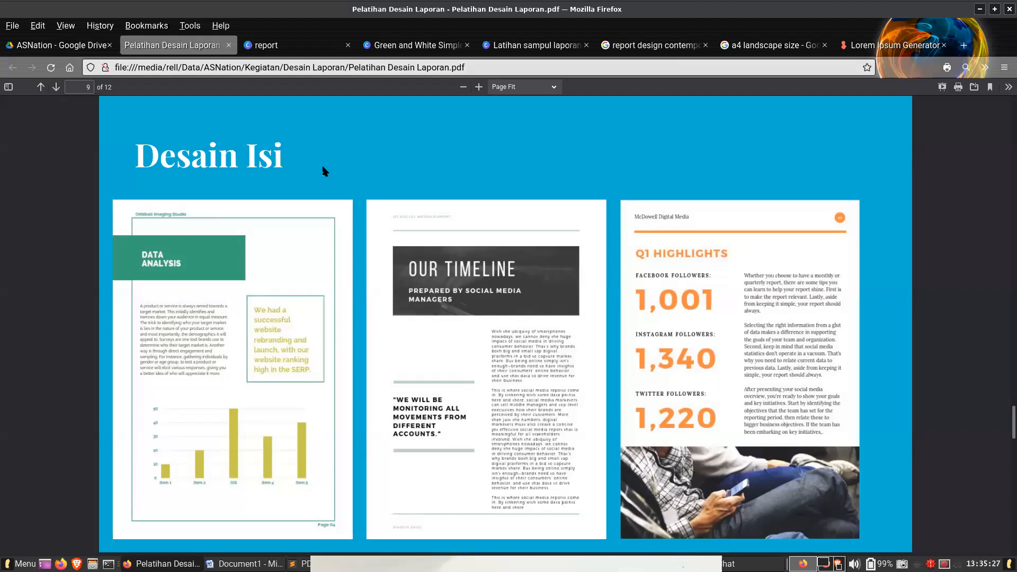
key(Page_Up)
key(Page_Up)
key(Page_Up)
key(Page_Up)
key(Page_Up)
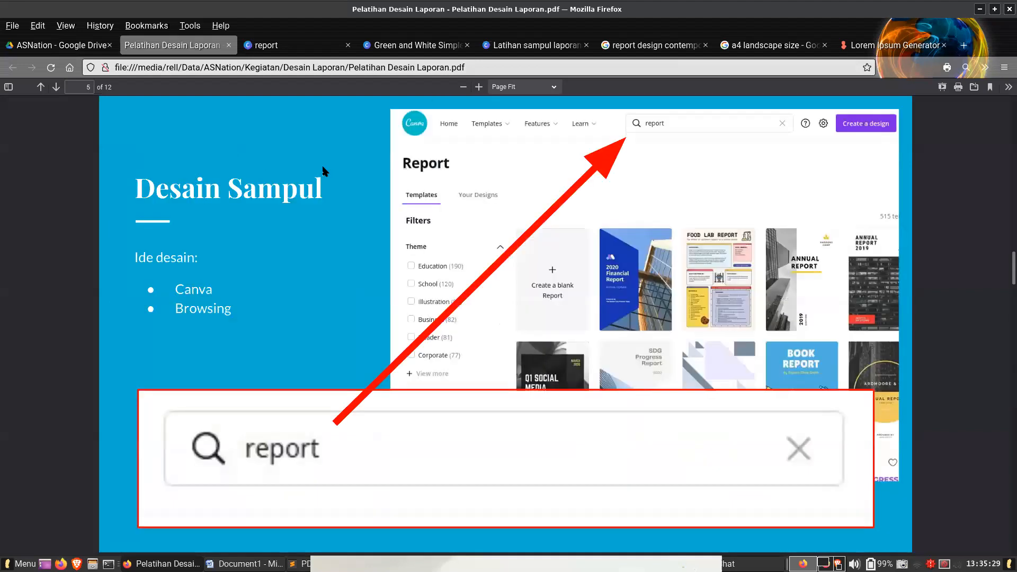
key(Page_Up)
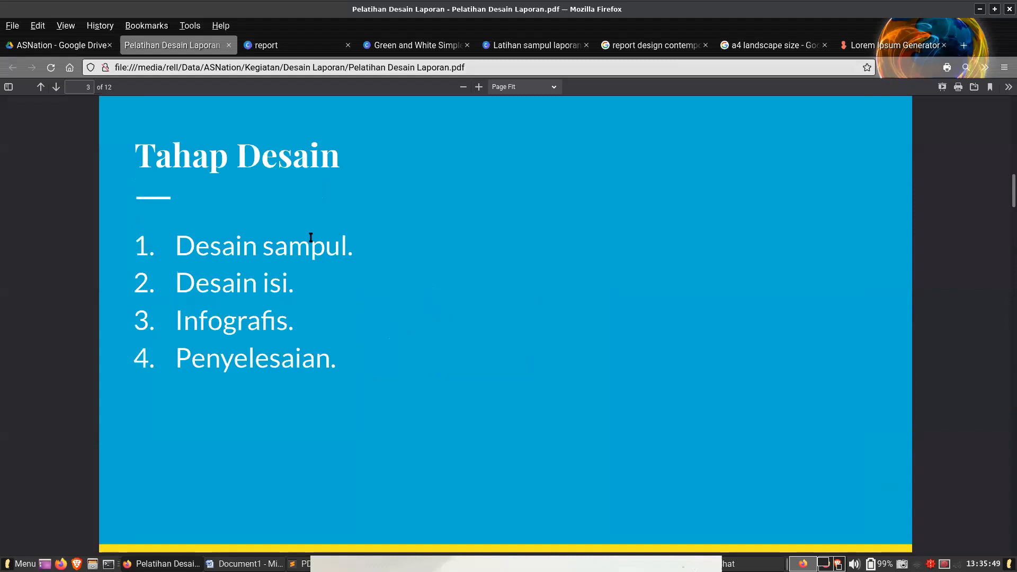
- Highlight the Desain isi, Penyelesaian and Infografis entries in turn while going over the list of design stages
drag(293, 286, 255, 287)
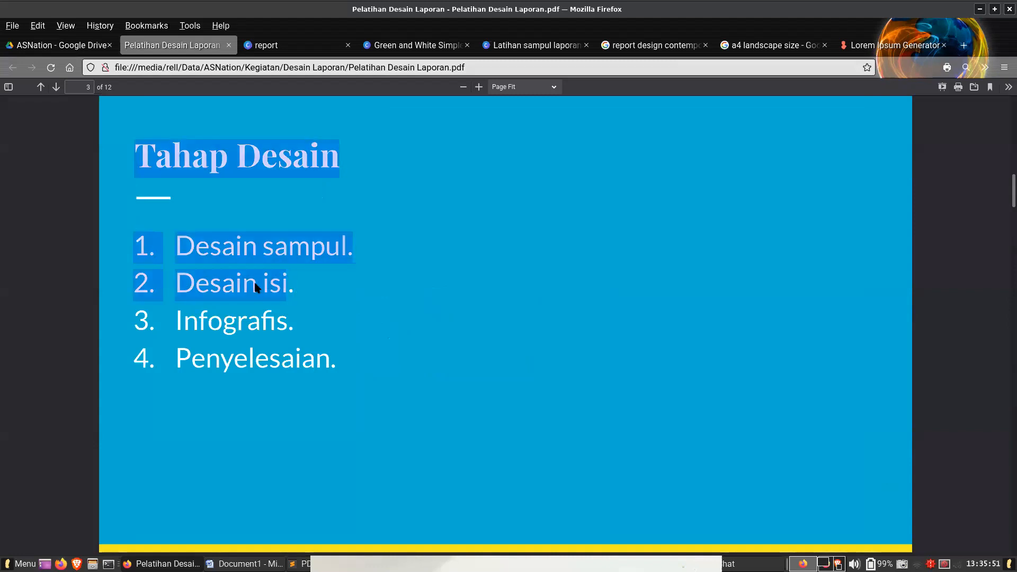
click(297, 288)
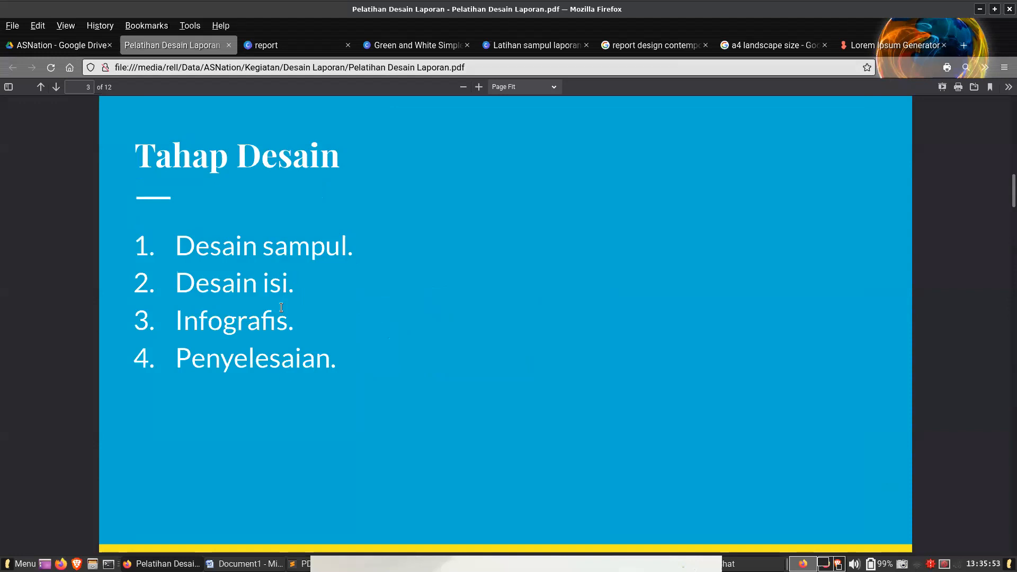
drag(333, 358, 189, 358)
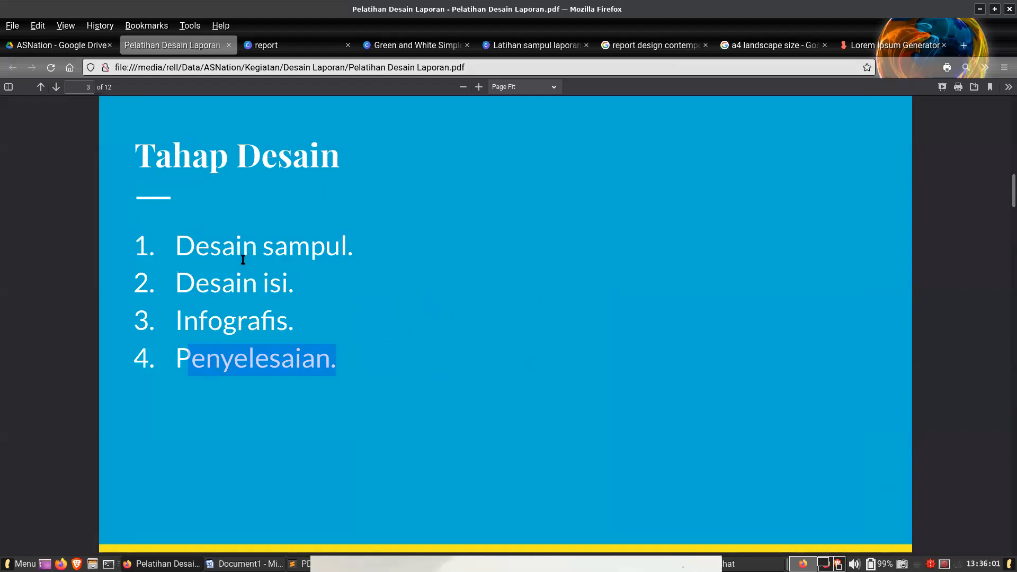
click(308, 273)
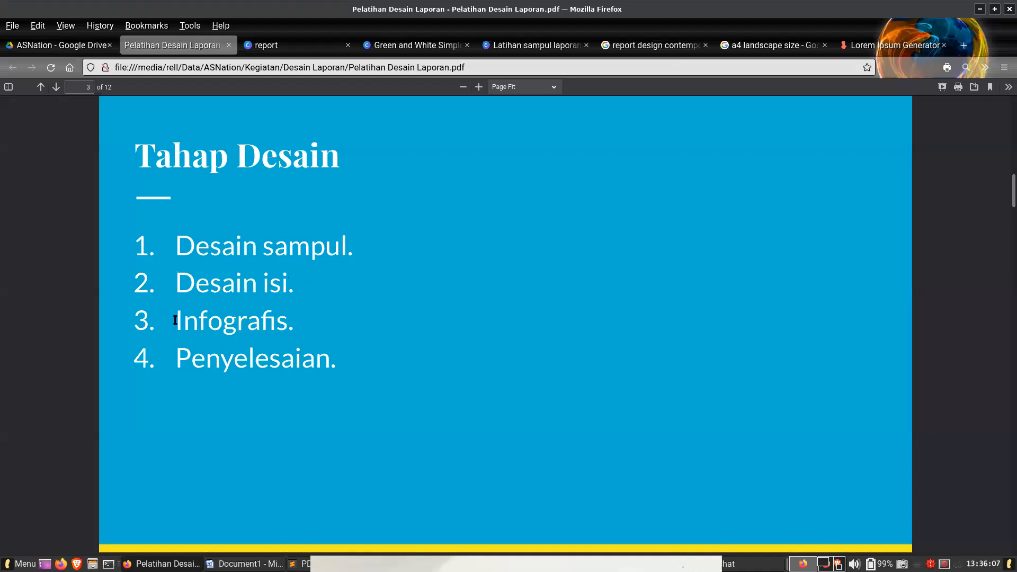
drag(175, 320, 259, 321)
click(209, 264)
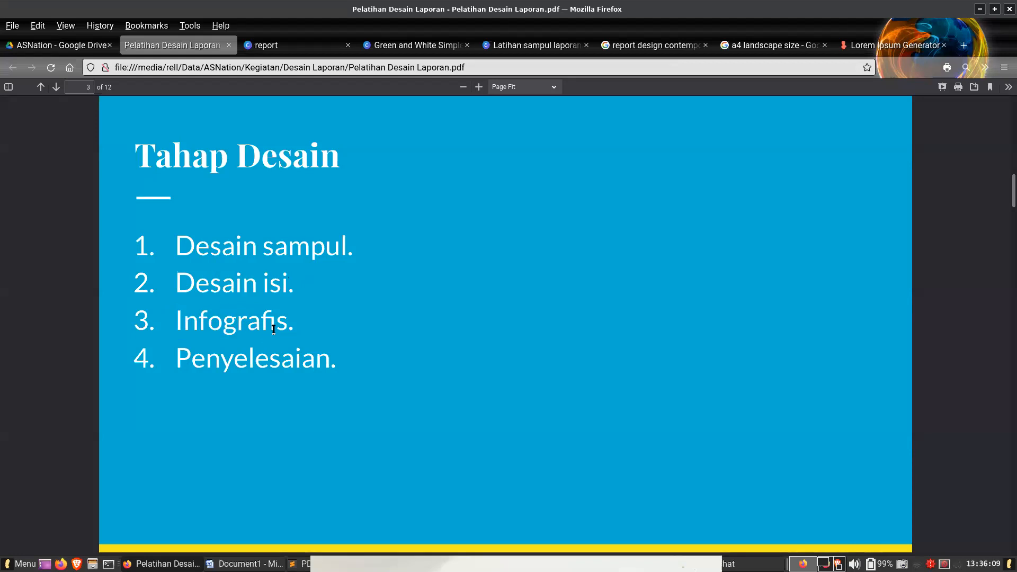
- Look over the green bordered marketing report design in Canva and rename it "Sampul garis ijo"
click(401, 45)
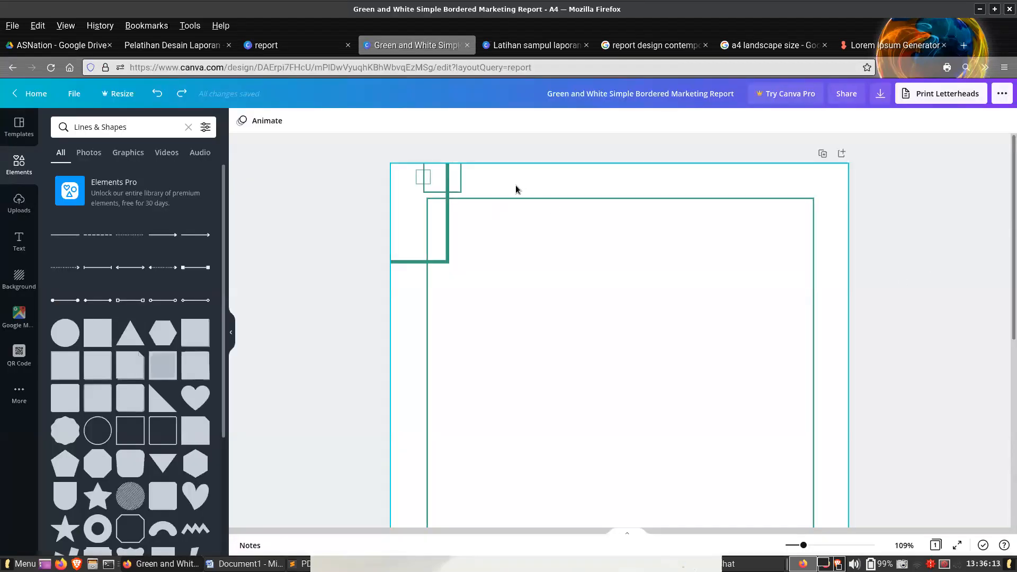
scroll(516, 185, down, 7)
scroll(503, 175, up, 6)
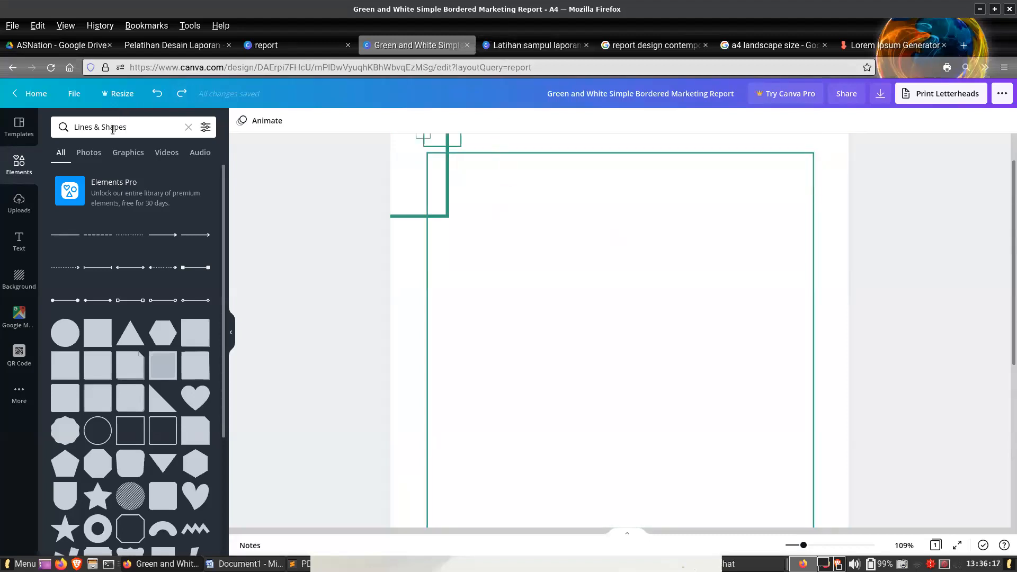
click(74, 94)
click(101, 120)
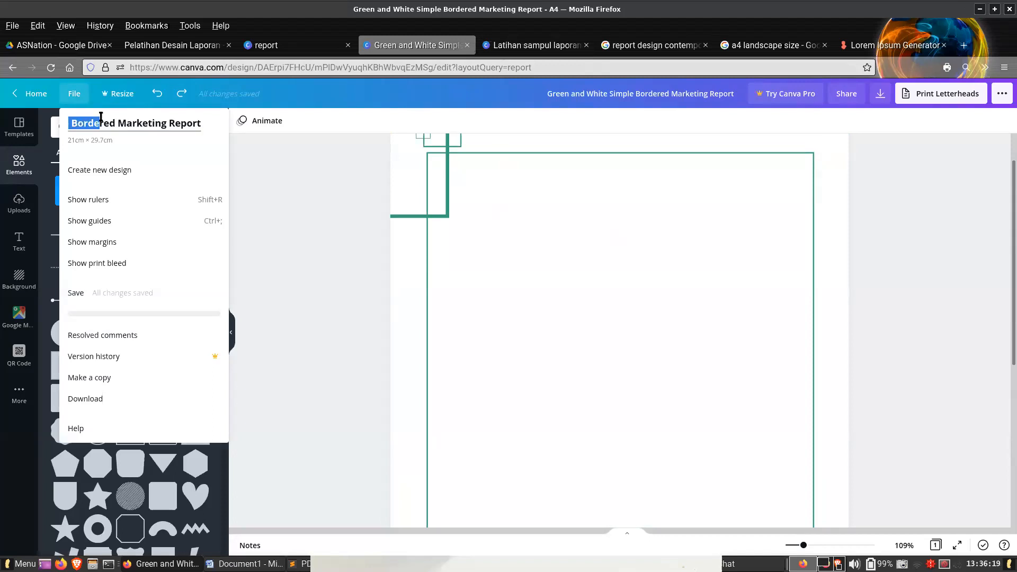
key(ctrl+a)
text(Sampul garis ijo)
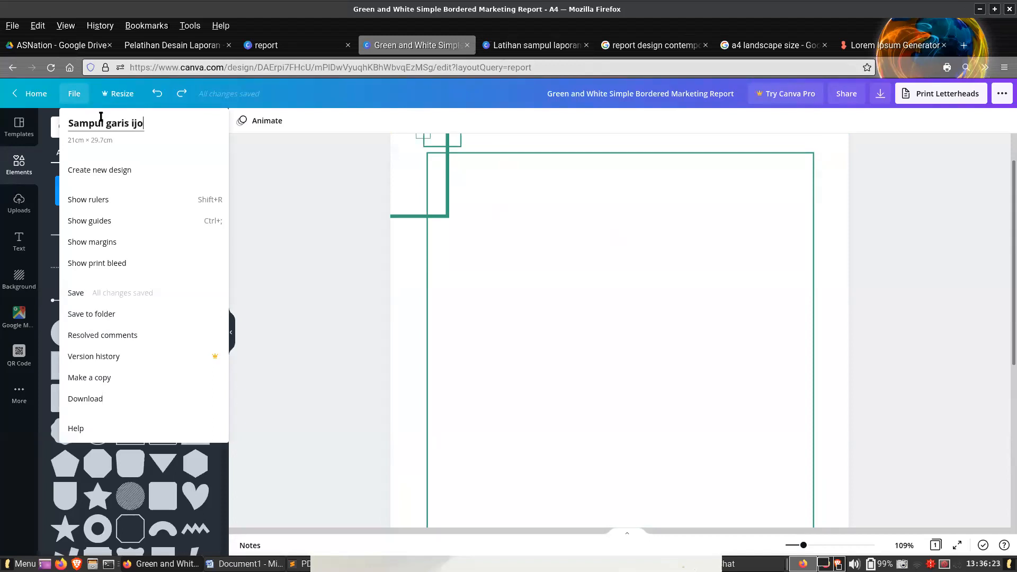
key(Return)
- Look over the annual report cover in Latihan sampul laporan and close the Sampul garis ijo design
key(ctrl+Tab)
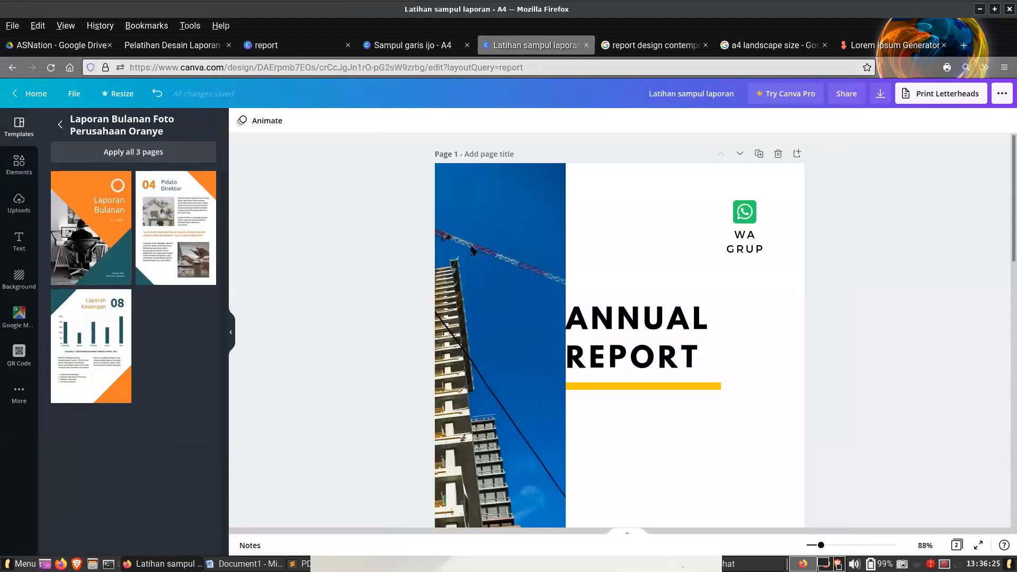
scroll(466, 311, down, 2)
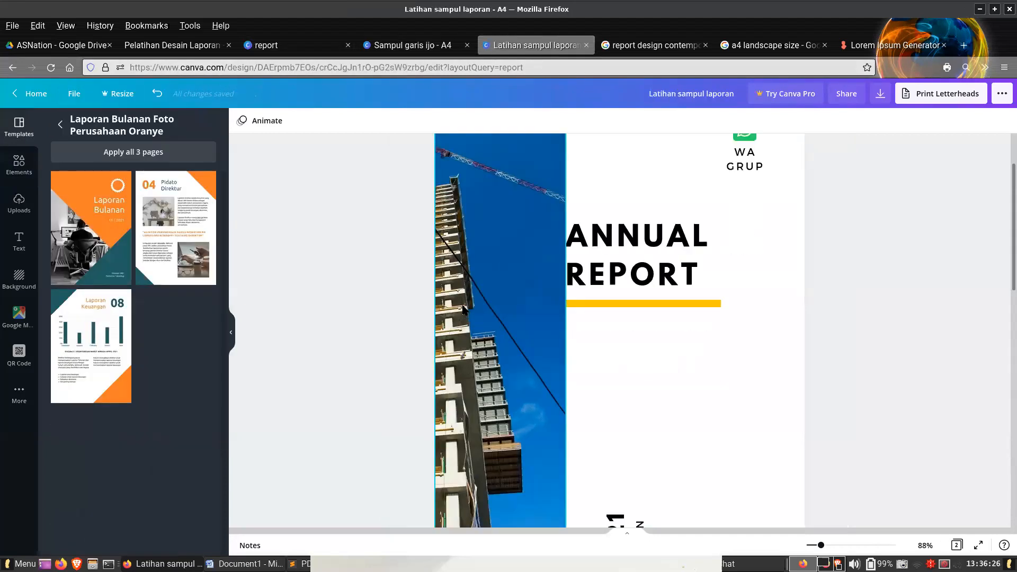
click(467, 46)
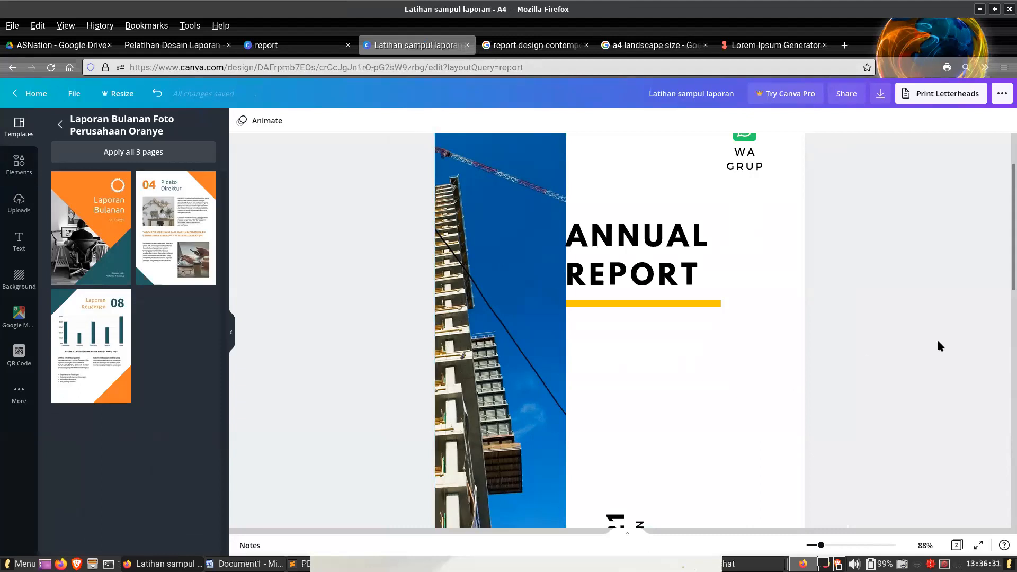
- Switch to the Word document and check the green border and text on both pages from header to footer
click(244, 563)
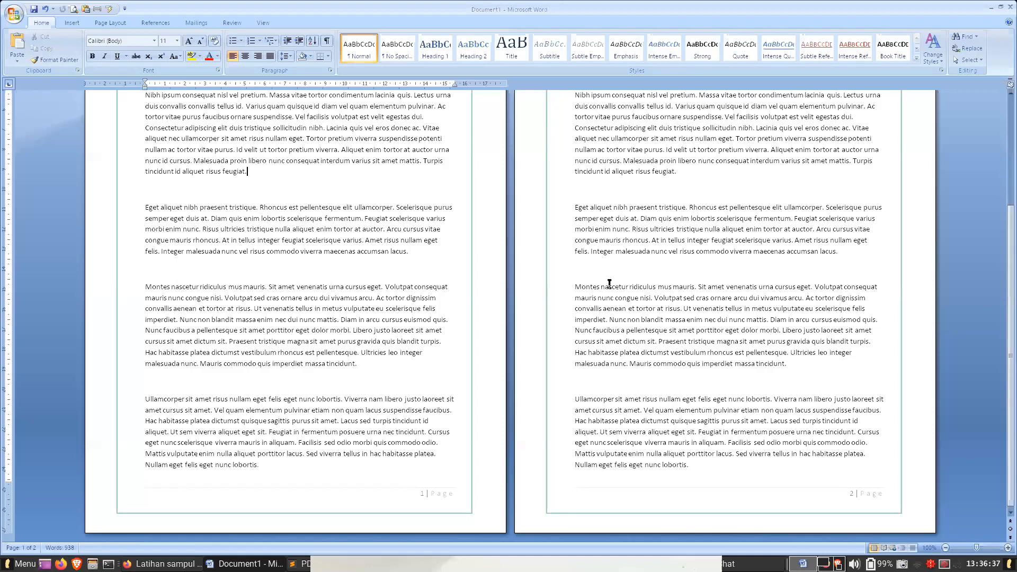
scroll(609, 283, up, 4)
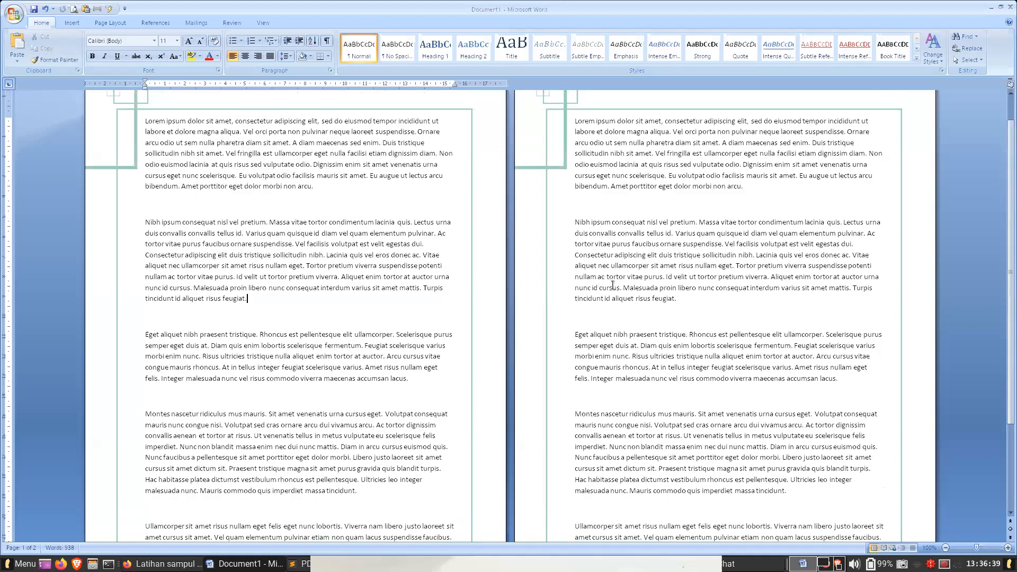
scroll(613, 284, up, 1)
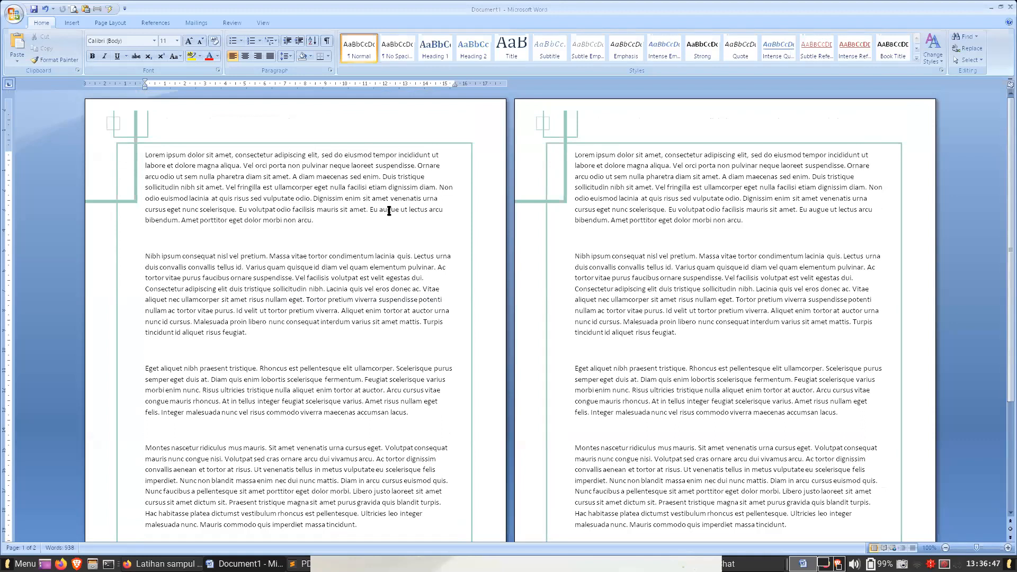
scroll(392, 334, down, 5)
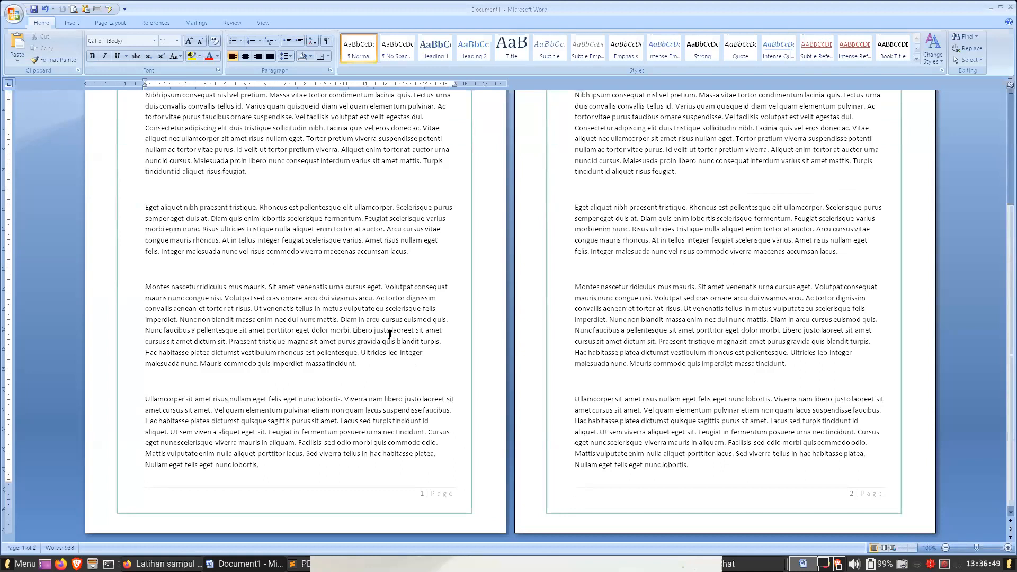
- Switch to the Lorem Ipsum Generator in Firefox and generate 20 paragraphs of placeholder text
key(alt+Tab)
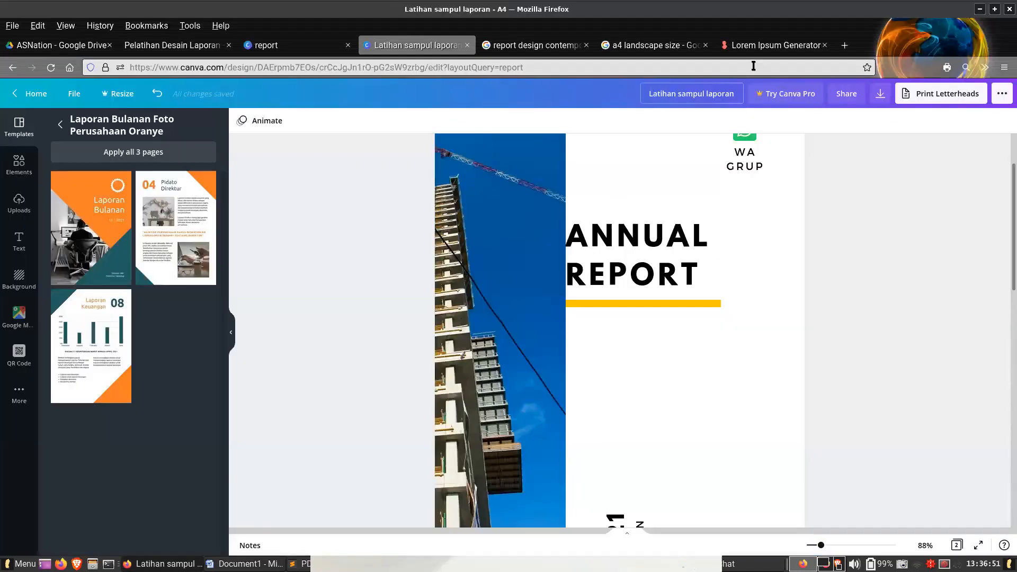
click(773, 45)
scroll(529, 286, down, 5)
scroll(288, 404, down, 10)
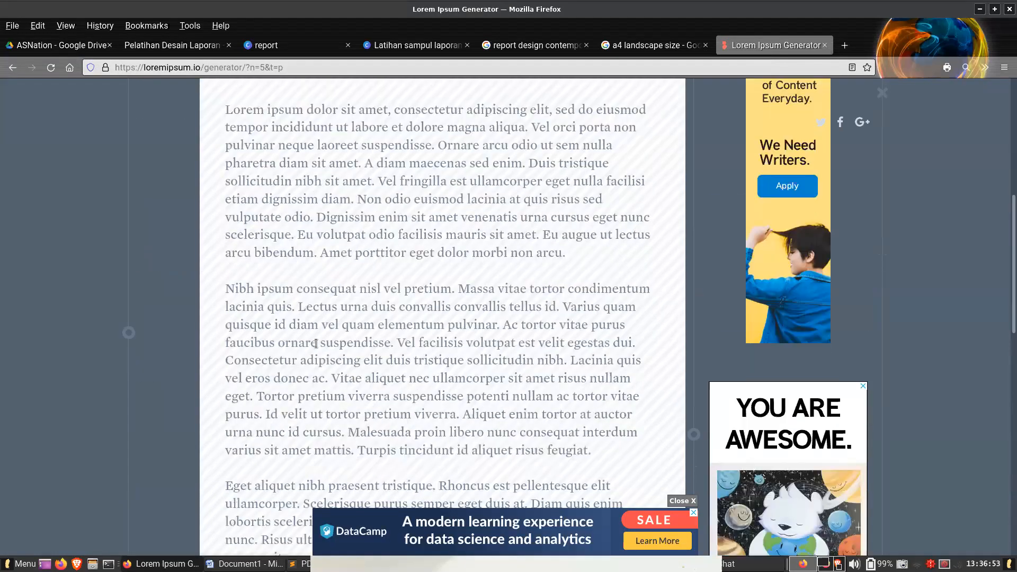
scroll(293, 361, up, 5)
scroll(294, 361, up, 10)
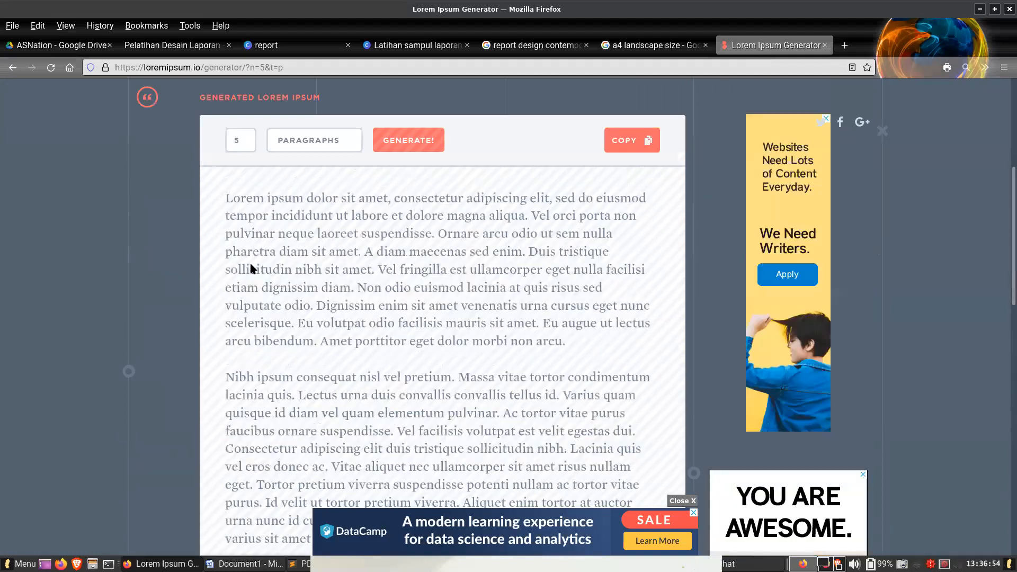
double_click(255, 389)
text(20)
click(396, 383)
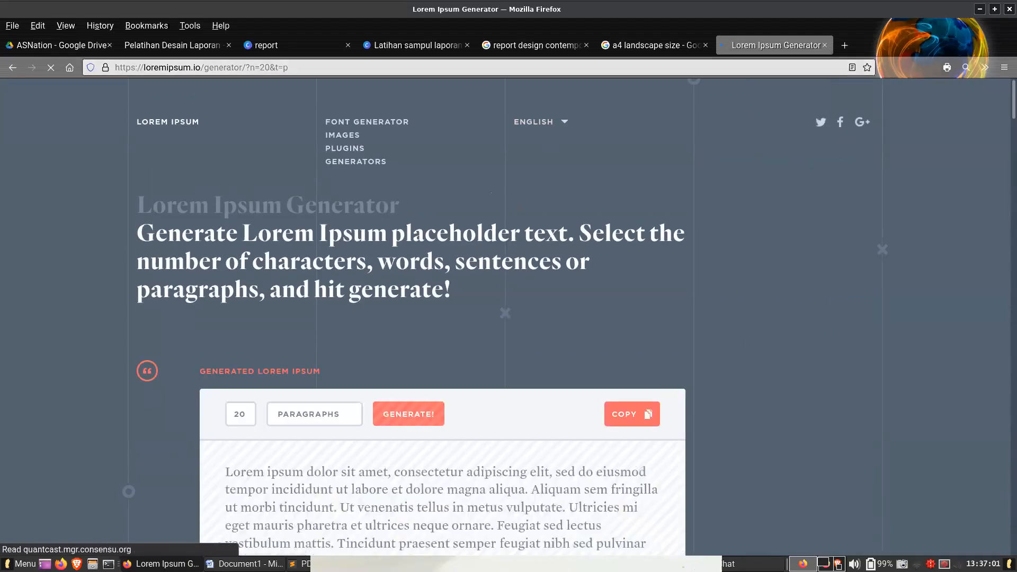
- In Word, replace the word "tortor" in the second page's Montes paragraph with a separate paragraph reading "Ralat apa lah gitu ya..."
key(alt+Tab)
double_click(648, 308)
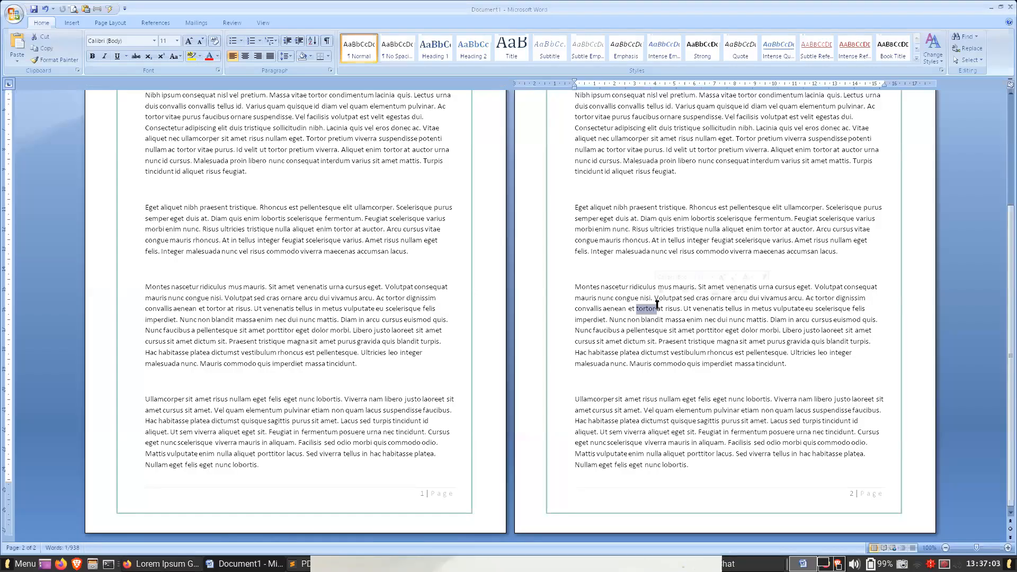
key(Return)
text(ralat )
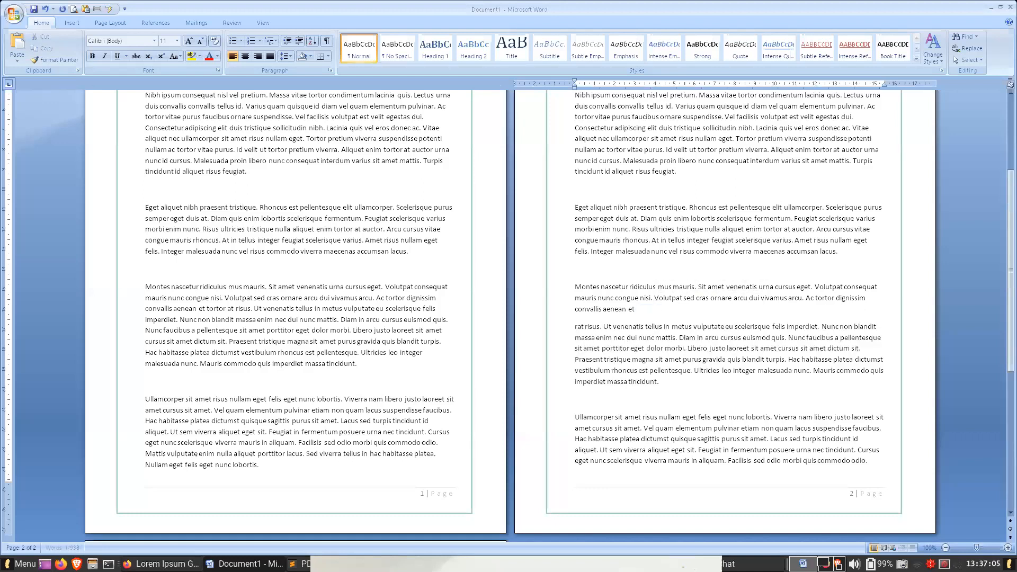
text(apa lah)
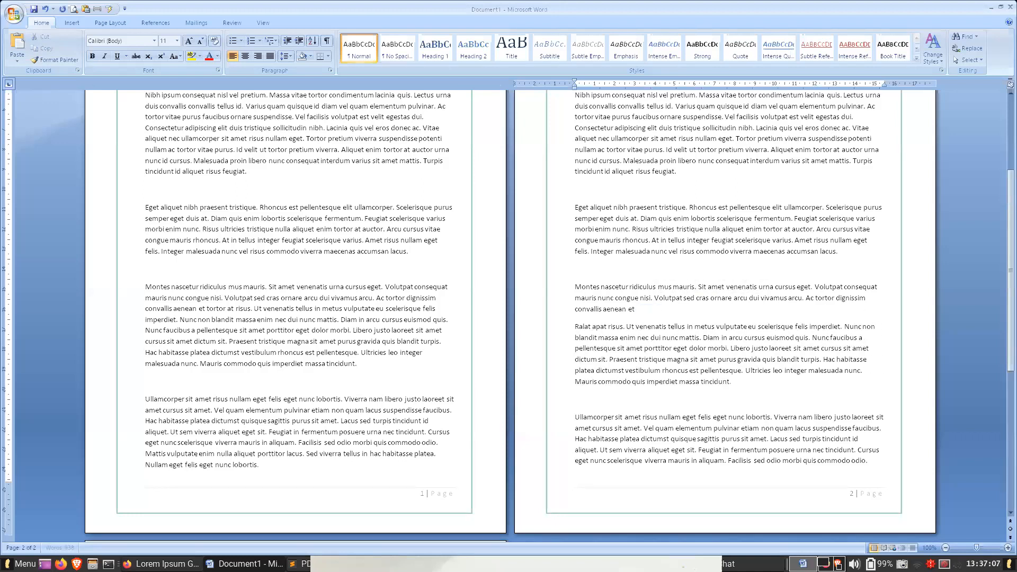
text( gitu ya...)
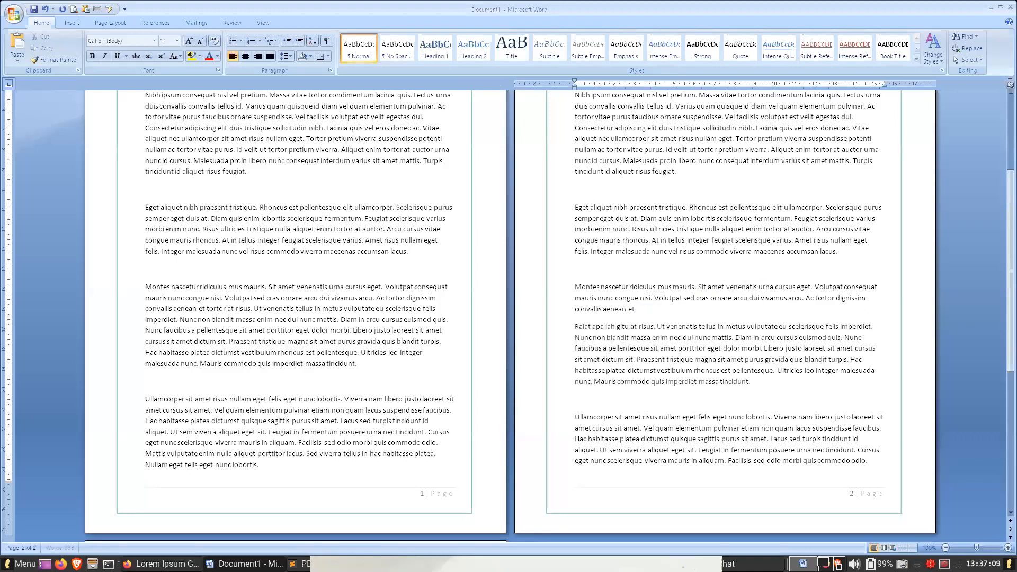
key(Return)
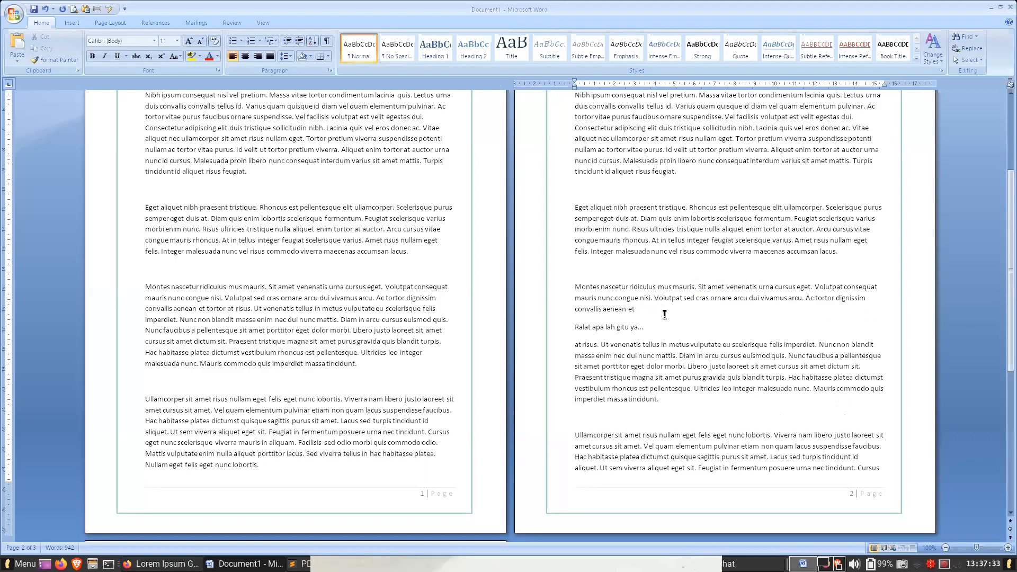
- Examine the upper part of both pages to compare the border's position with the body text
click(362, 298)
scroll(362, 298, up, 3)
scroll(362, 298, up, 1)
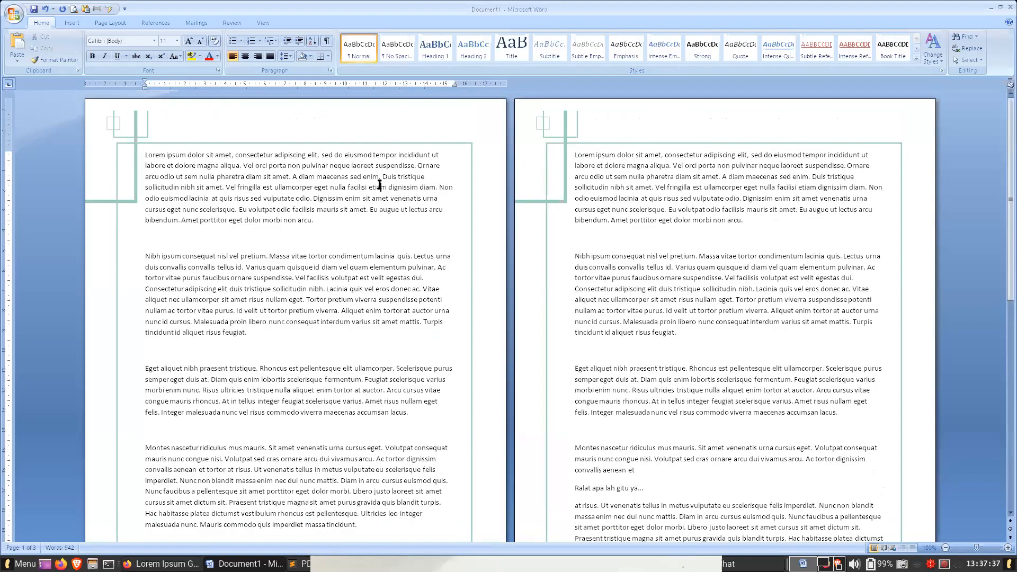
click(668, 183)
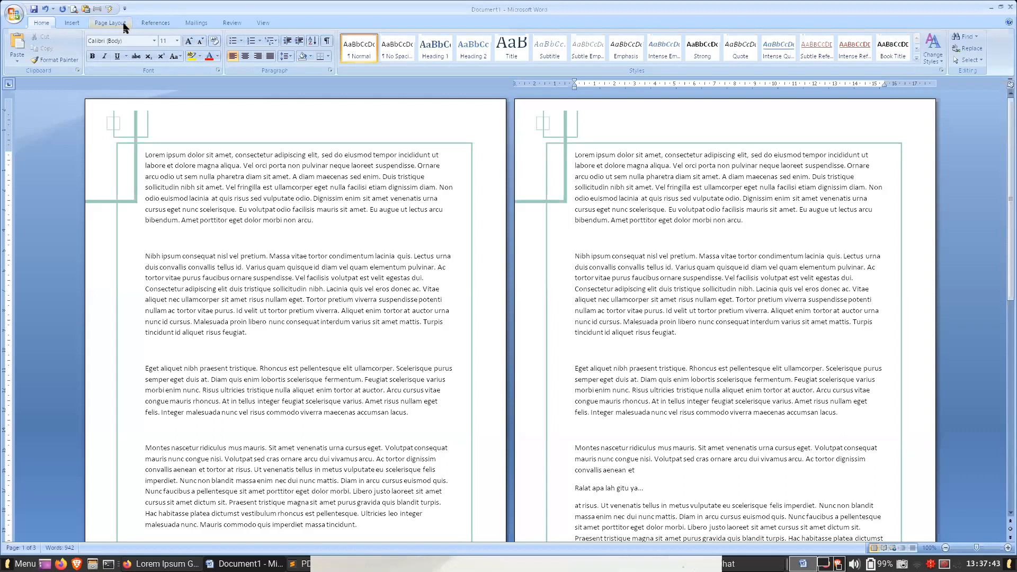
click(328, 231)
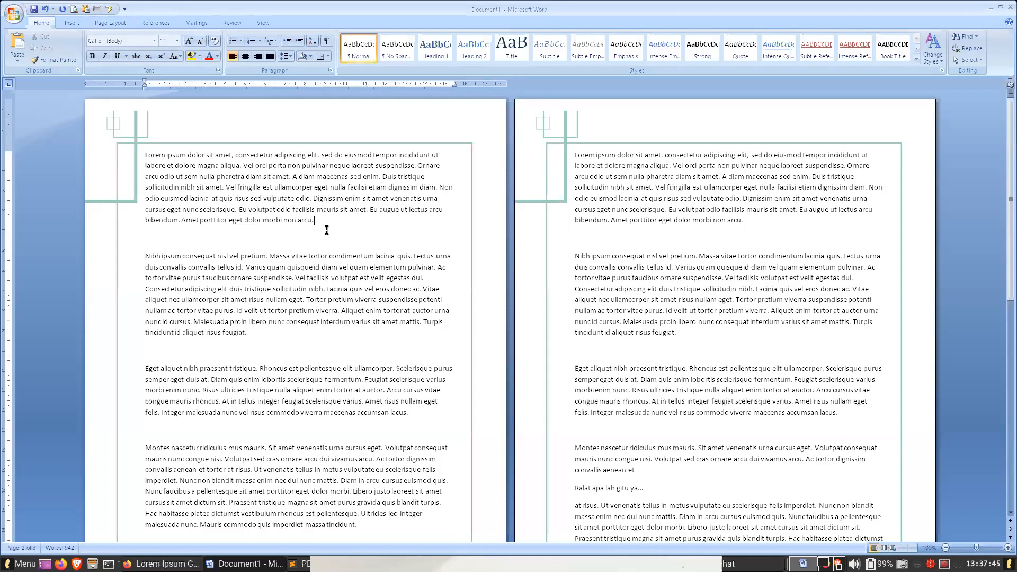
- Return to the Canva report templates in Firefox and browse the cover designs higher up in the results
click(153, 562)
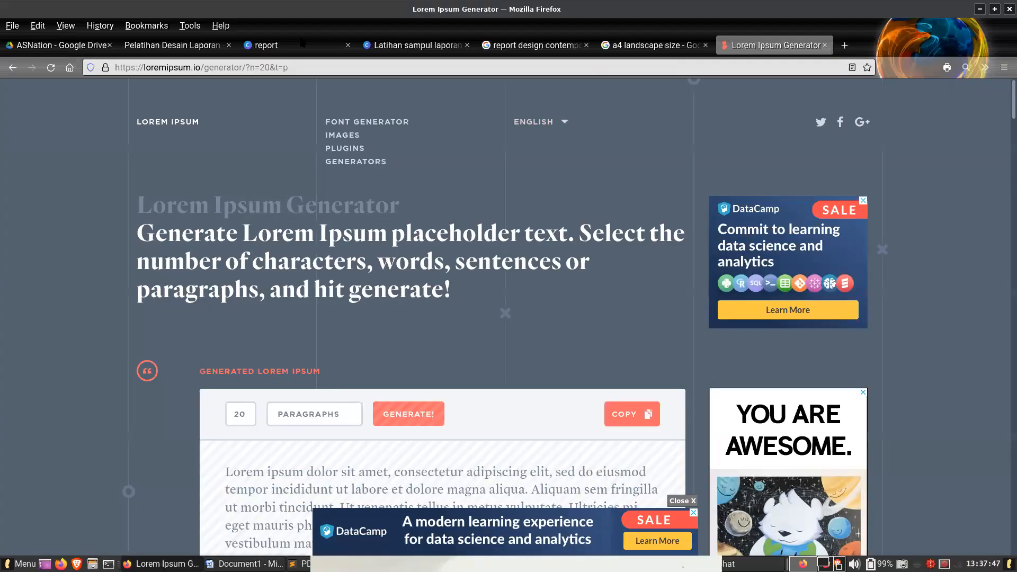
click(290, 44)
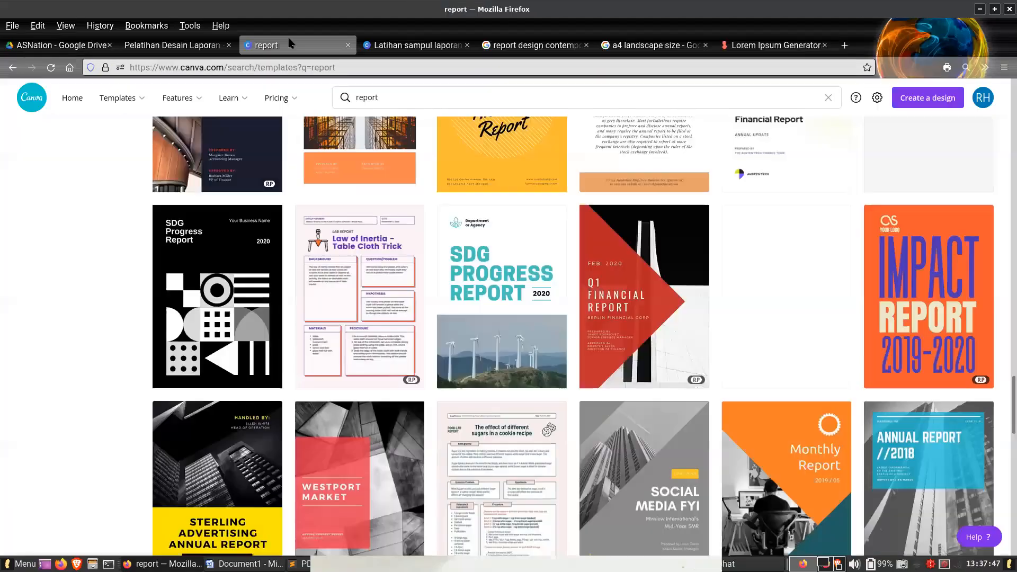
click(1008, 198)
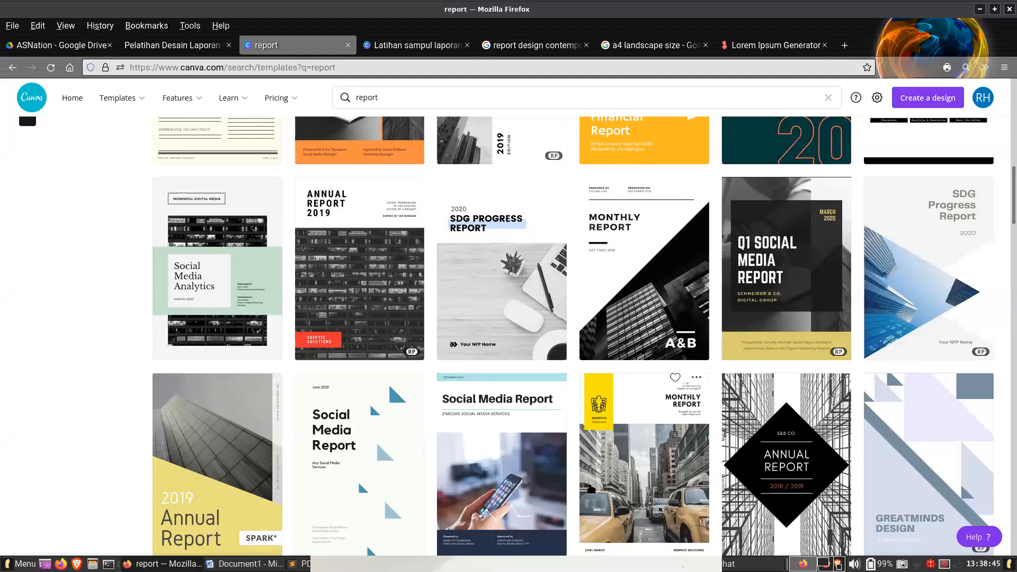
- Switch to the Word document and look over its two bordered pages of body text
key(alt+Tab)
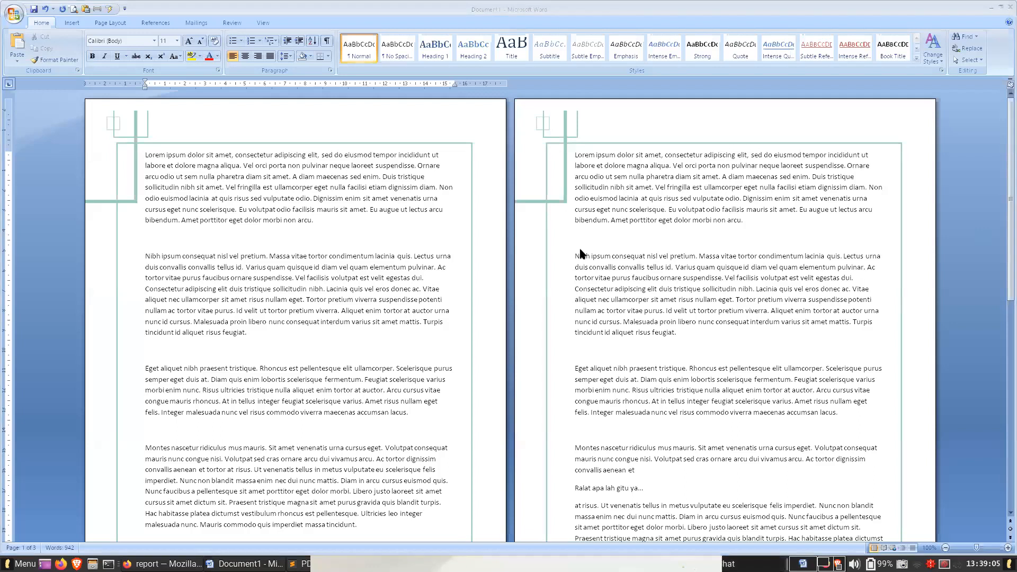
click(339, 278)
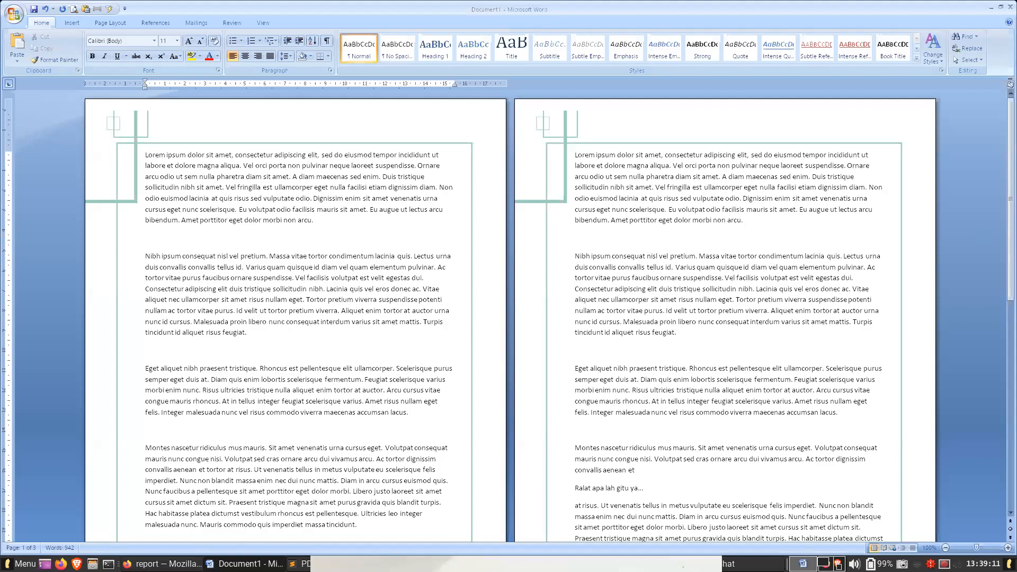
- Switch back to Firefox and copy the 20 generated paragraphs from the Lorem Ipsum Generator
click(164, 564)
click(436, 50)
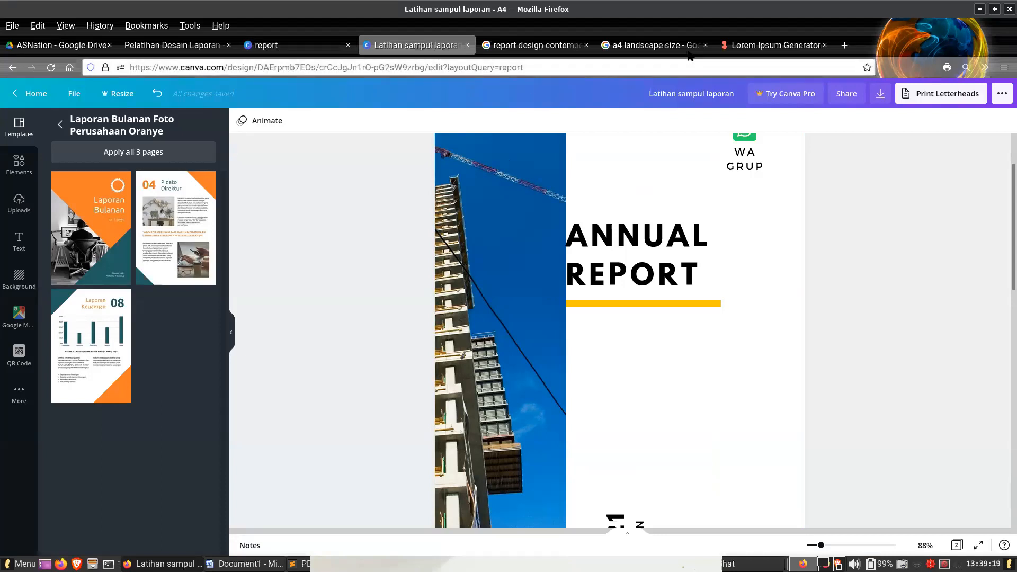
click(768, 46)
click(641, 412)
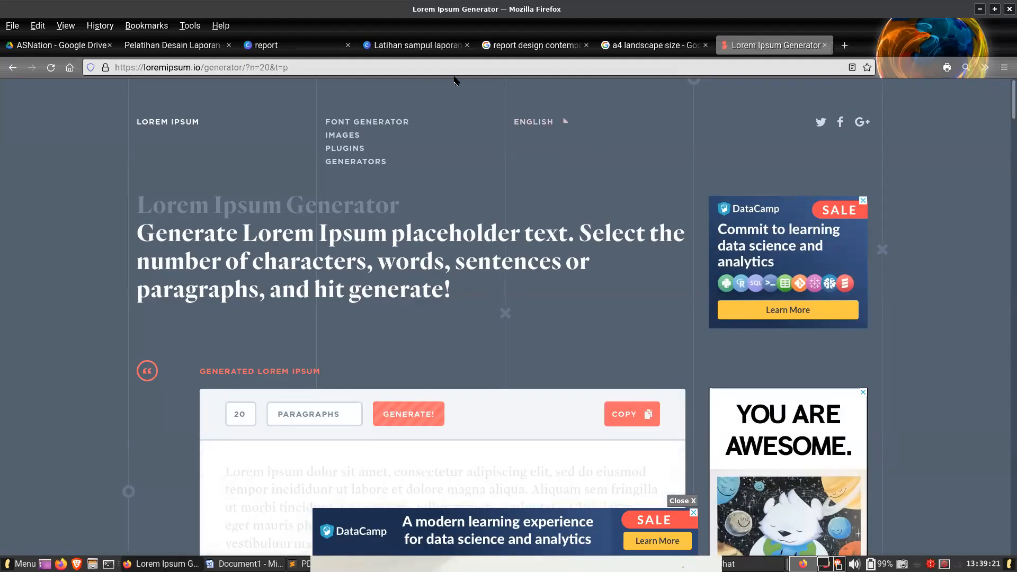
- Return to the "Latihan sampul laporan" design in Canva and add a blank page after the orange monthly report cover
click(364, 49)
click(319, 52)
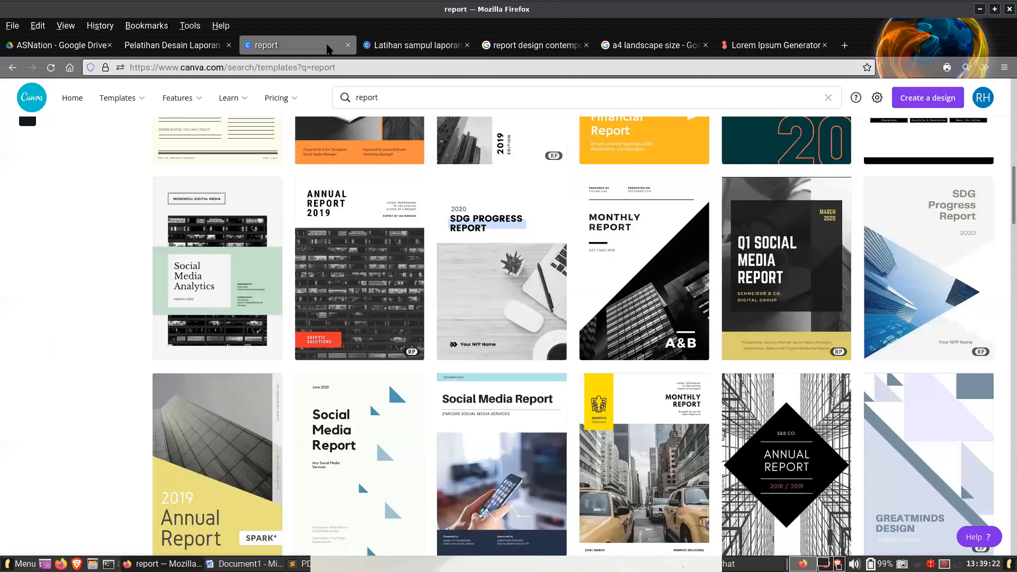
click(382, 46)
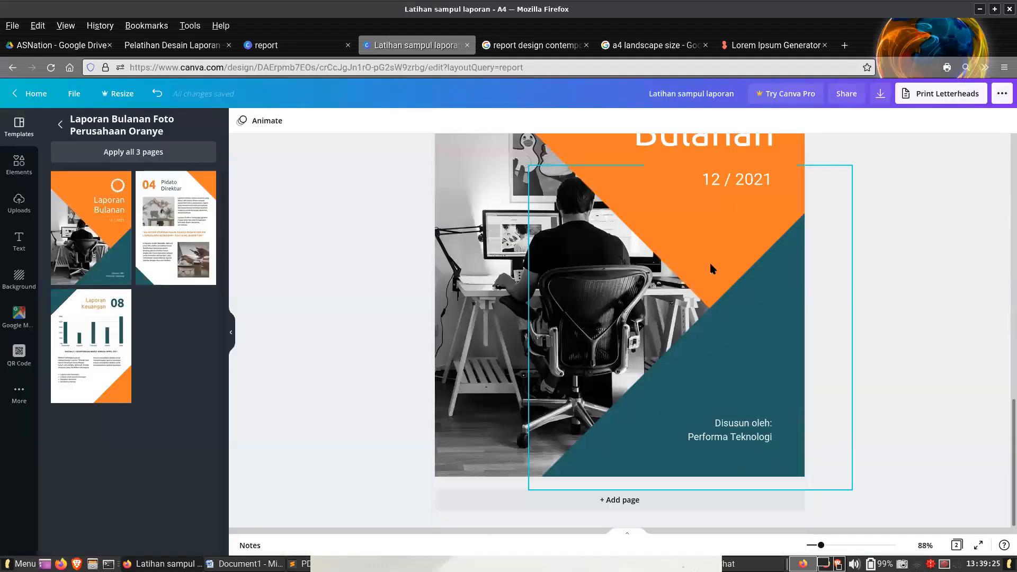
click(618, 500)
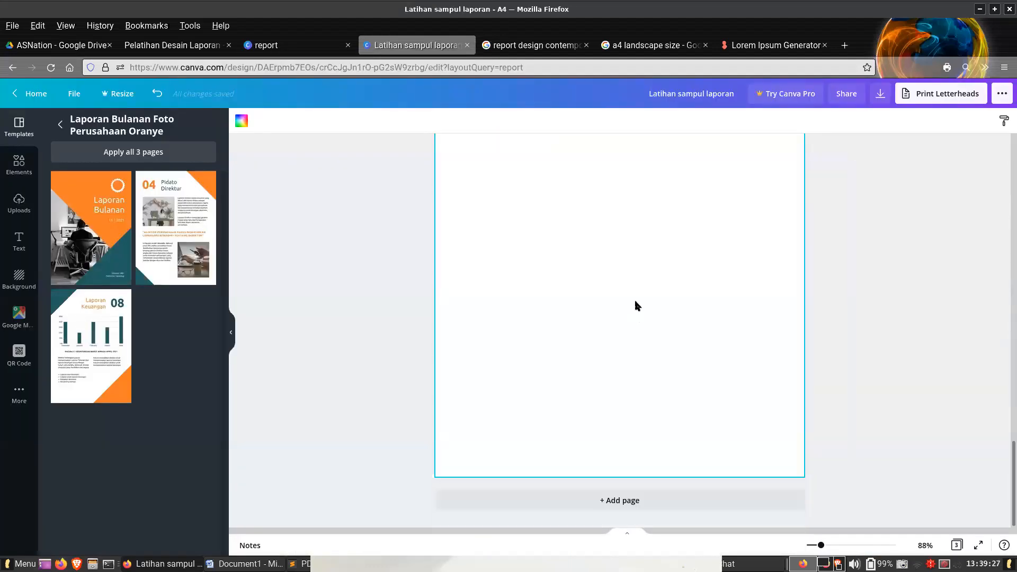
- Try pasting the copied placeholder paragraphs onto the blank third page, check how they spread across the pages, and undo the paste
key(ctrl+v)
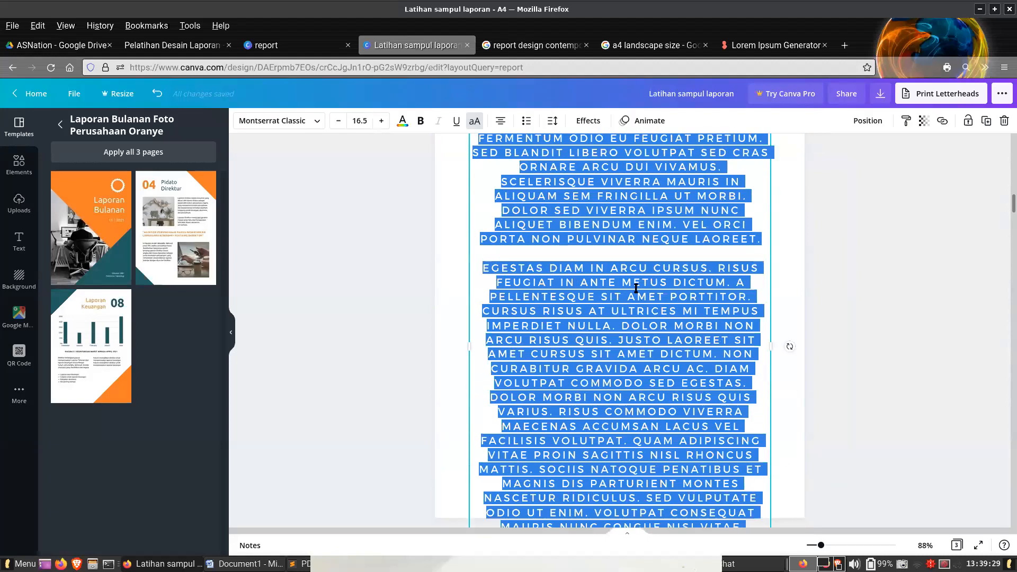
scroll(636, 288, down, 5)
scroll(635, 288, up, 2)
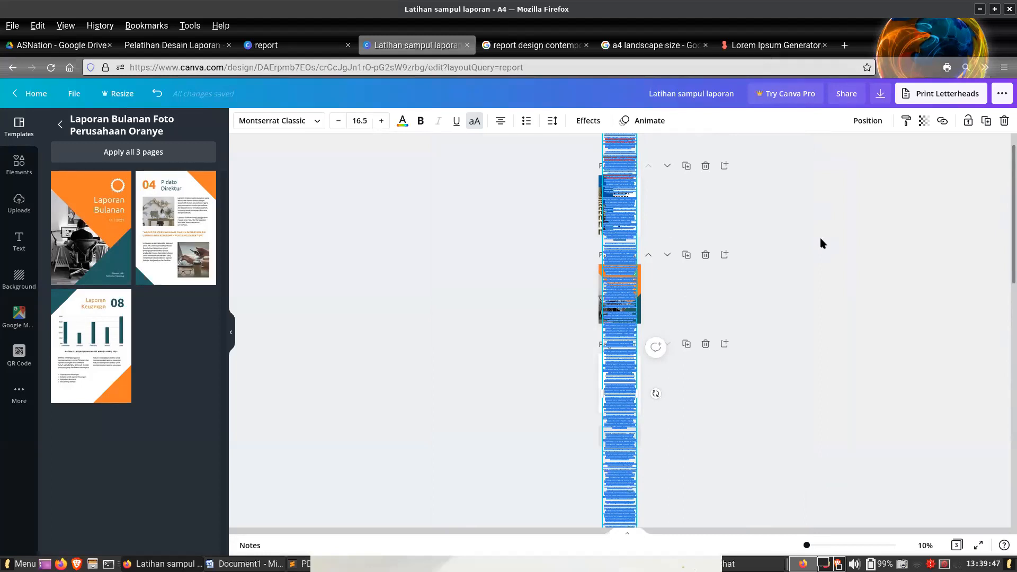
click(157, 94)
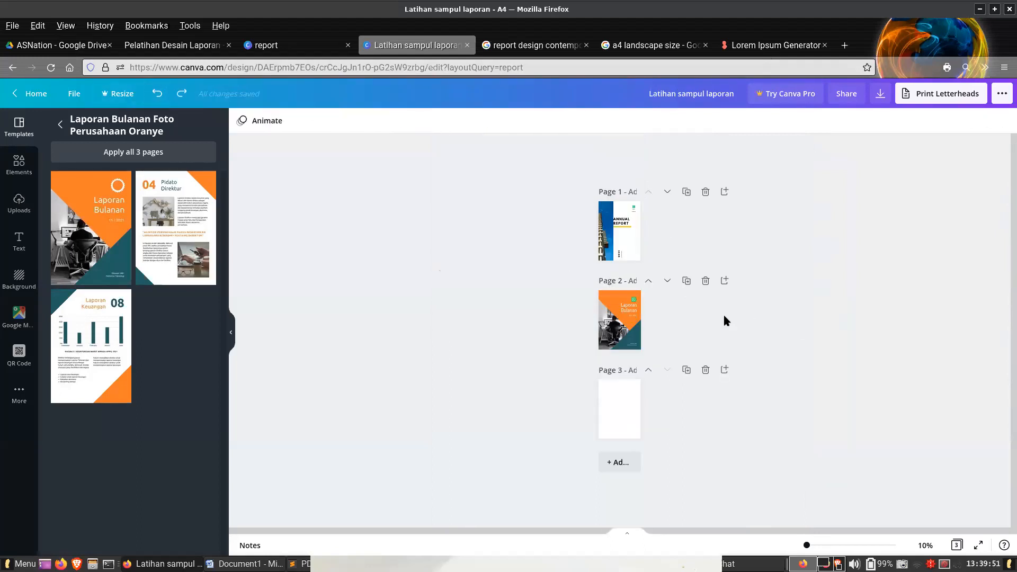
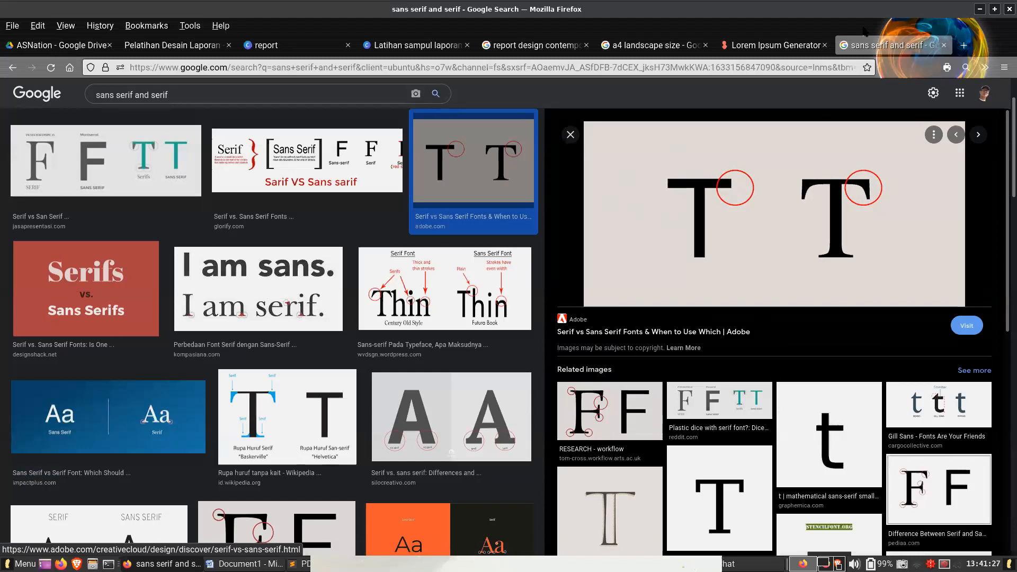
- Search Google Images in a new tab for "format laporan praktikum"
click(963, 44)
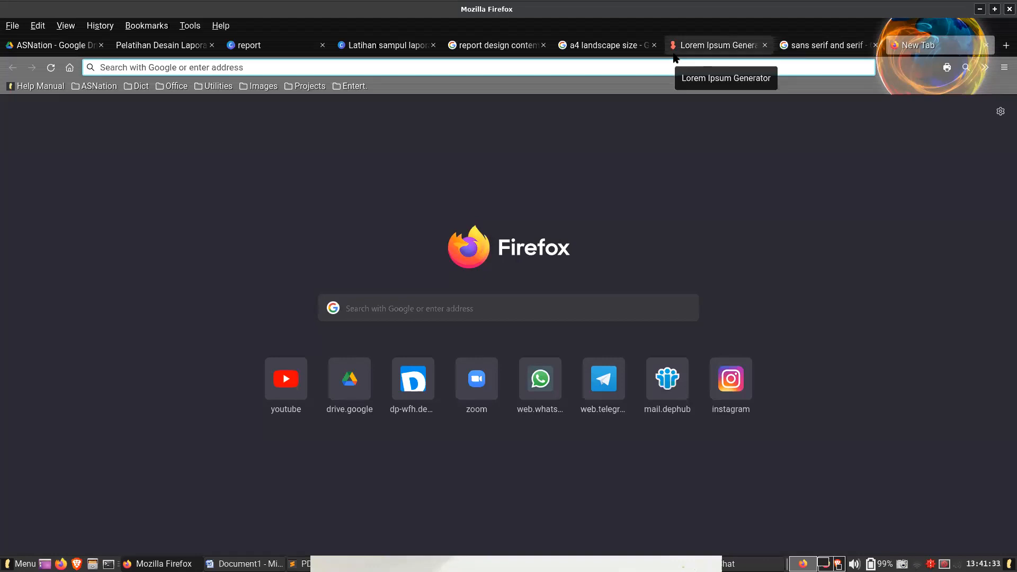
text(format lap)
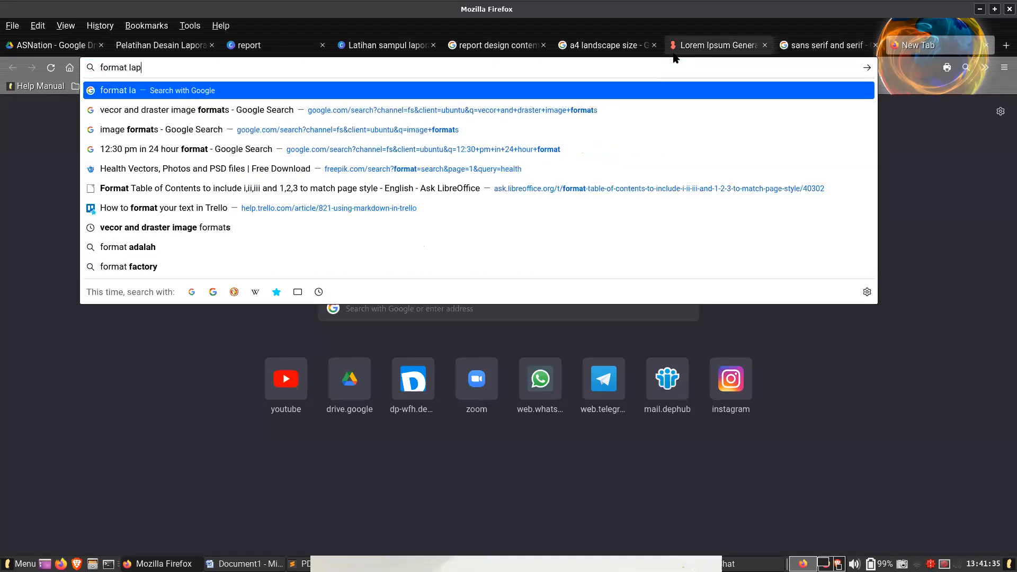
text(oran praktikum)
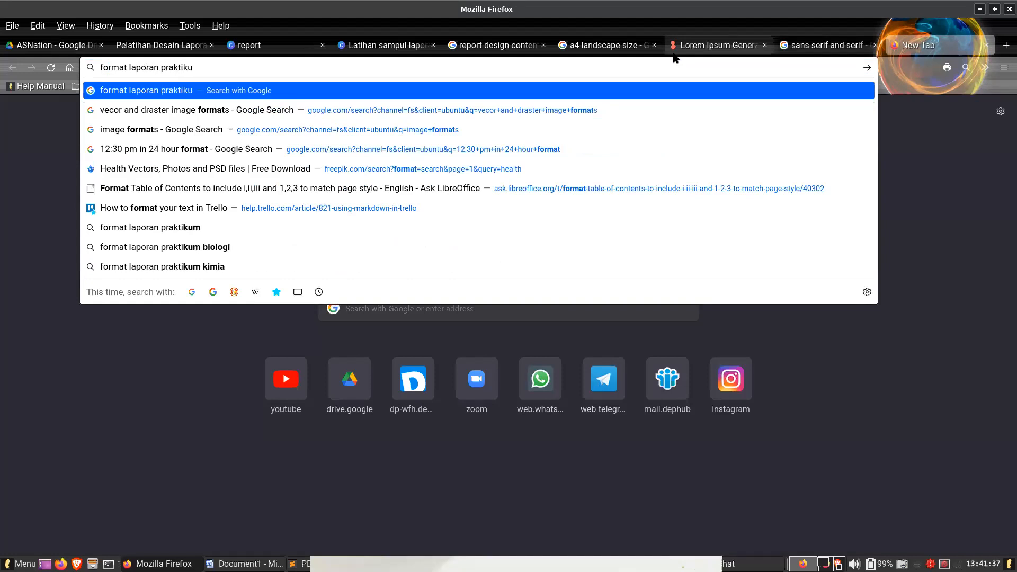
key(Return)
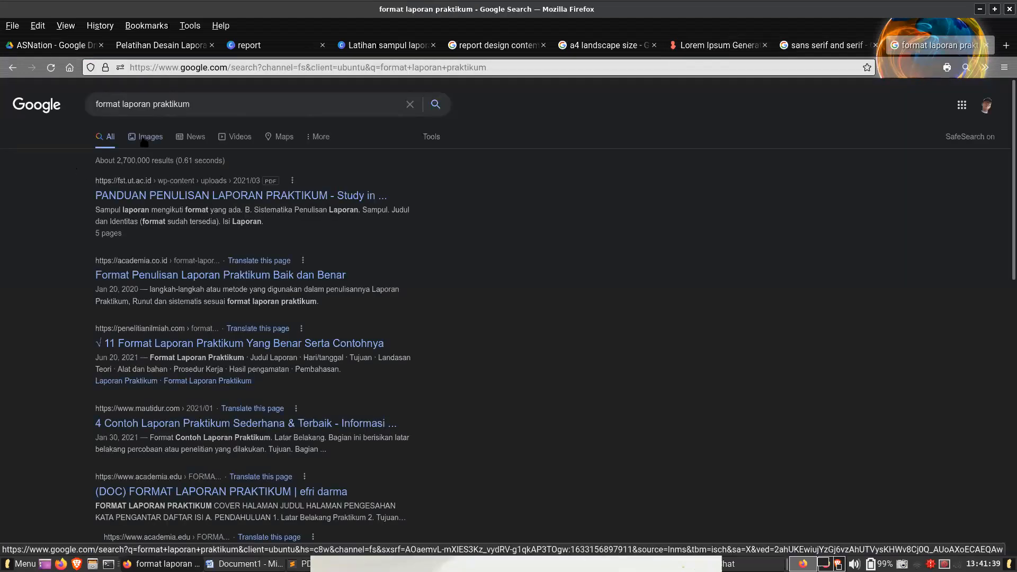
click(147, 137)
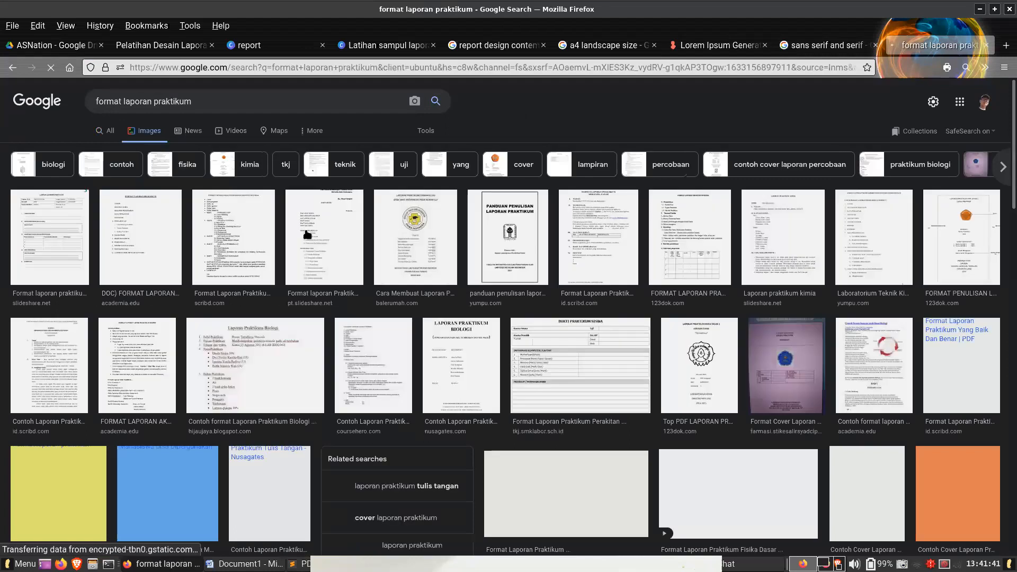
- Preview several lab report results to examine how their covers, outlines and body pages are laid out
click(447, 258)
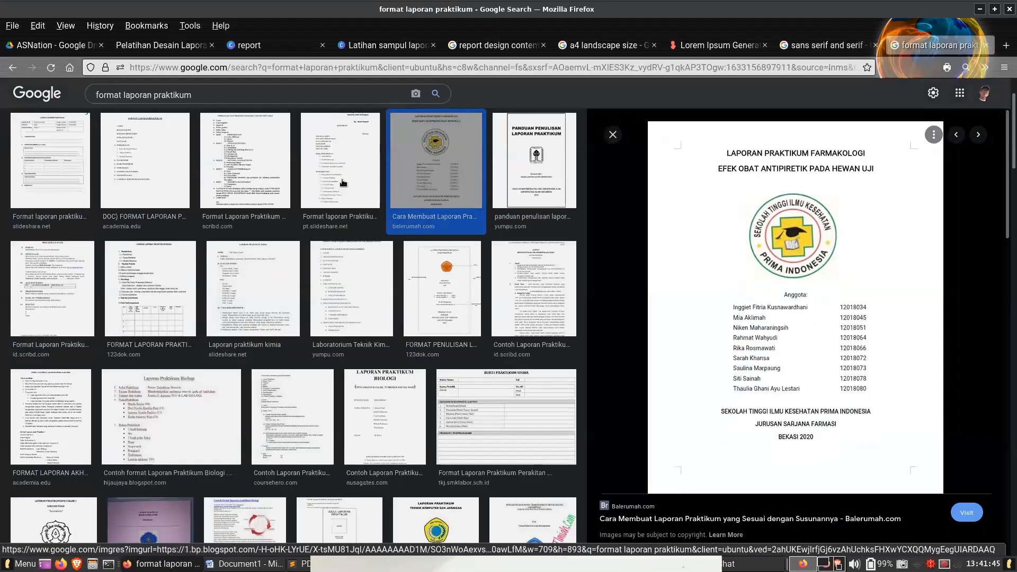
click(252, 188)
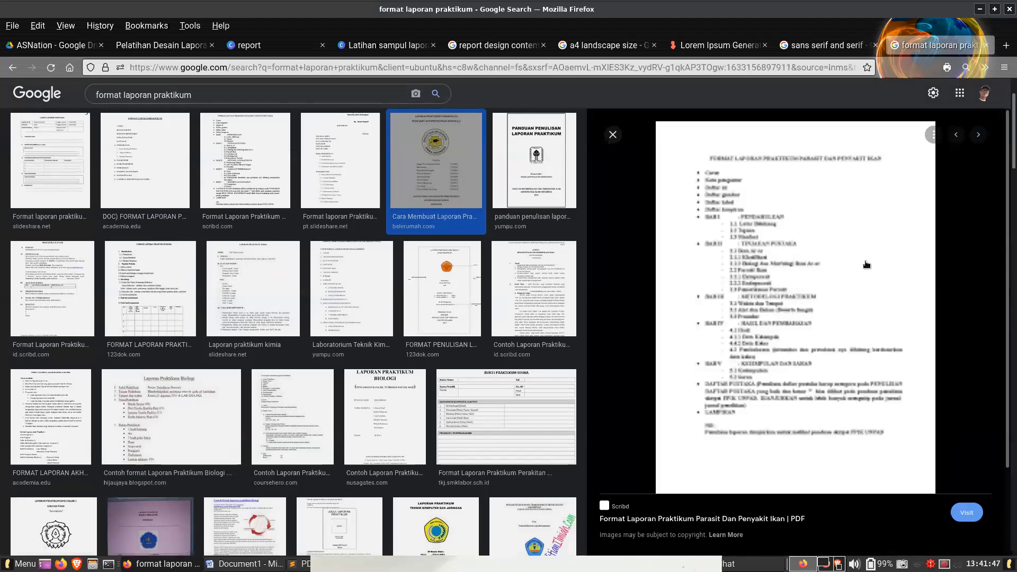
click(539, 302)
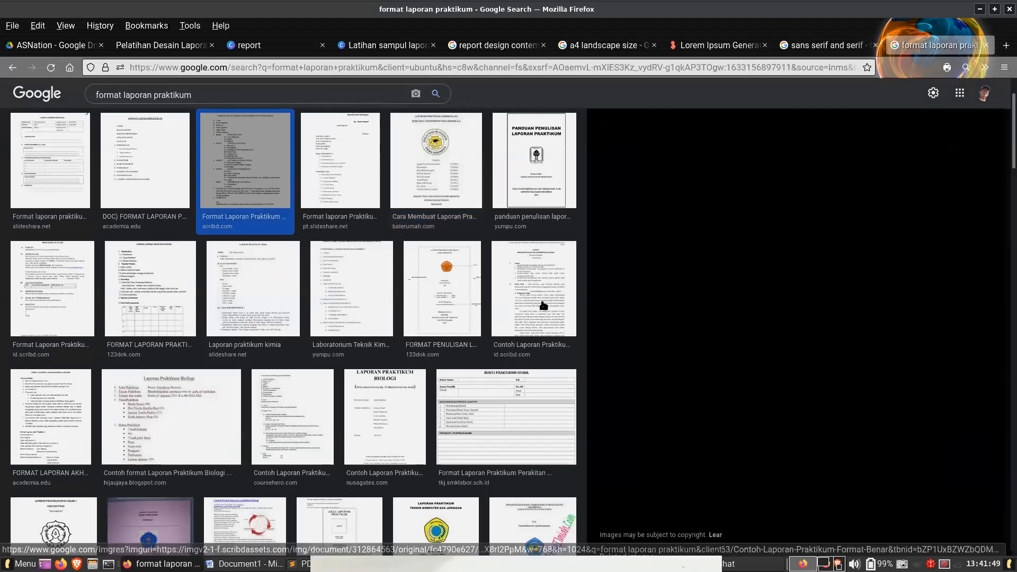
click(265, 313)
click(62, 400)
click(113, 430)
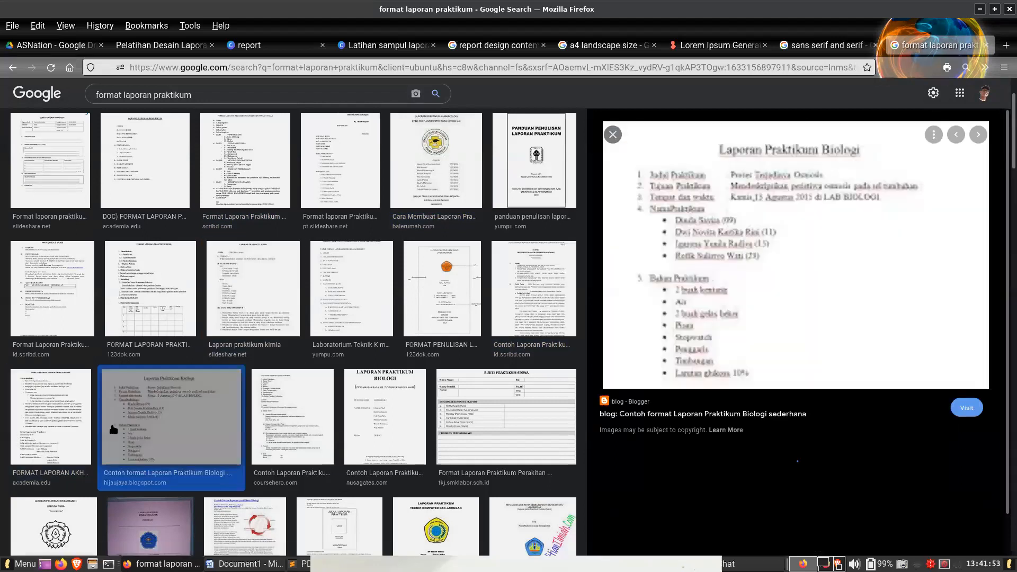
- Browse further results and related images to examine the typefaces and logo placement on traditional lab report covers
scroll(160, 419, down, 5)
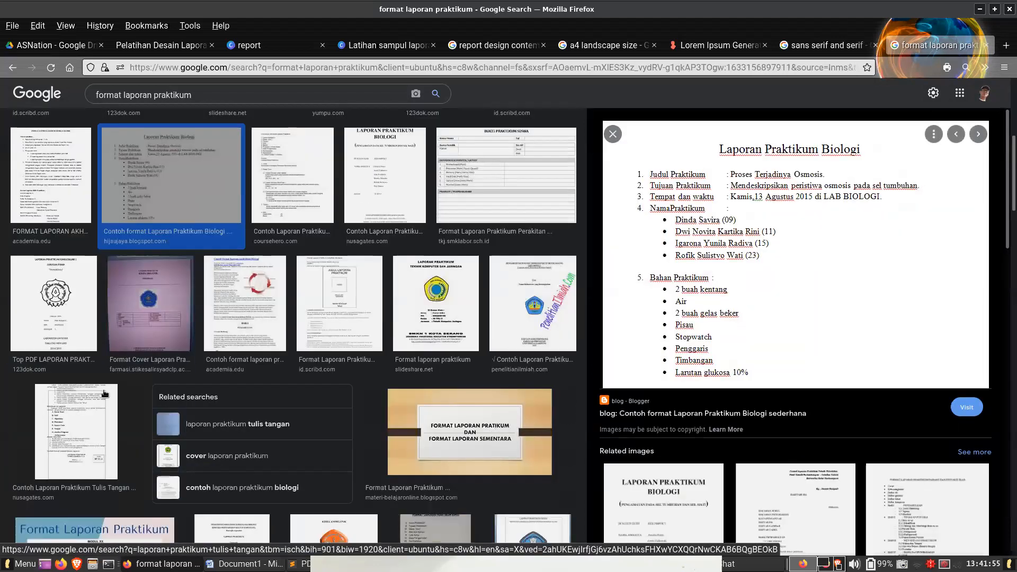
click(40, 326)
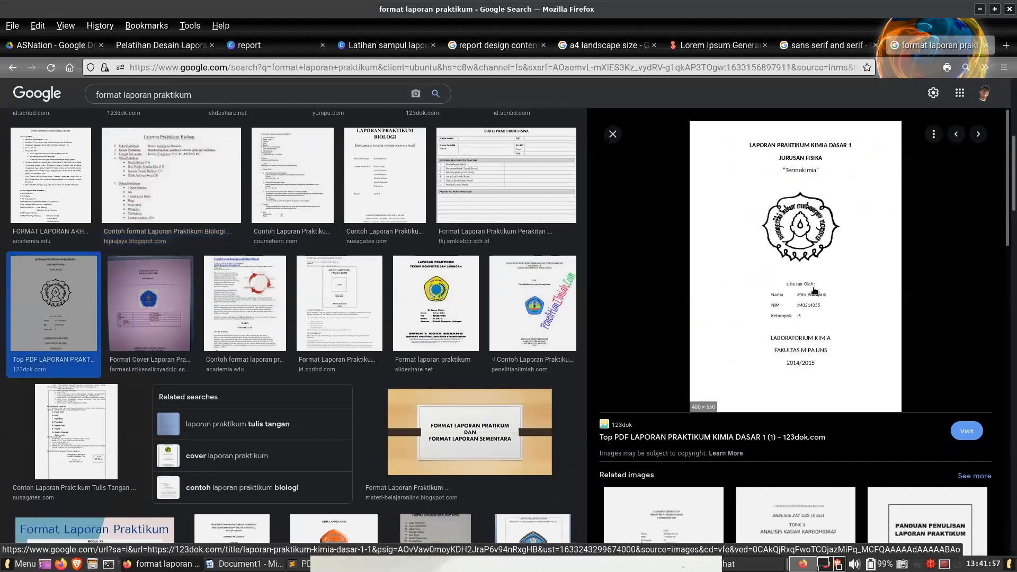
scroll(814, 290, down, 3)
click(683, 395)
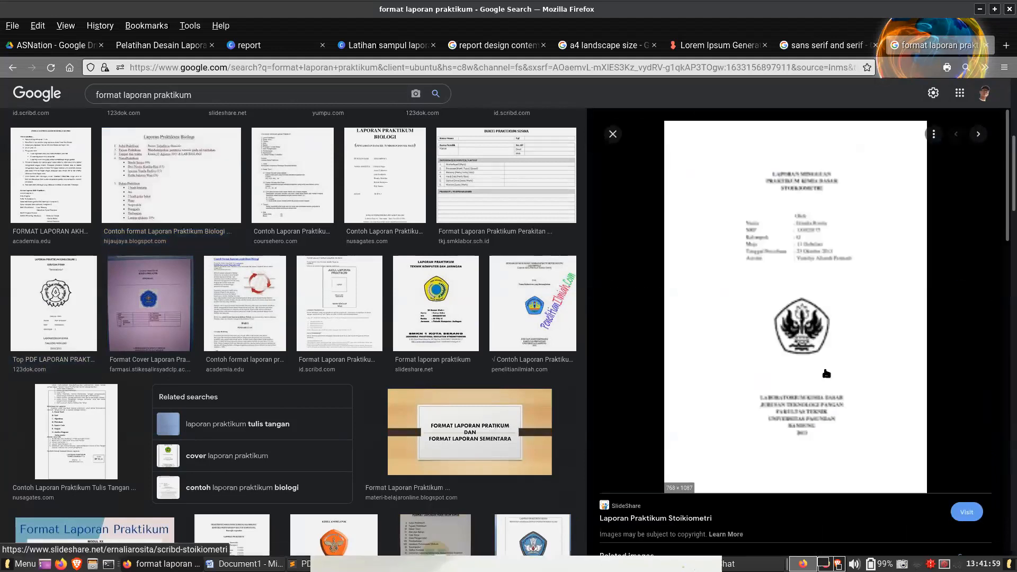
scroll(827, 374, down, 3)
click(821, 427)
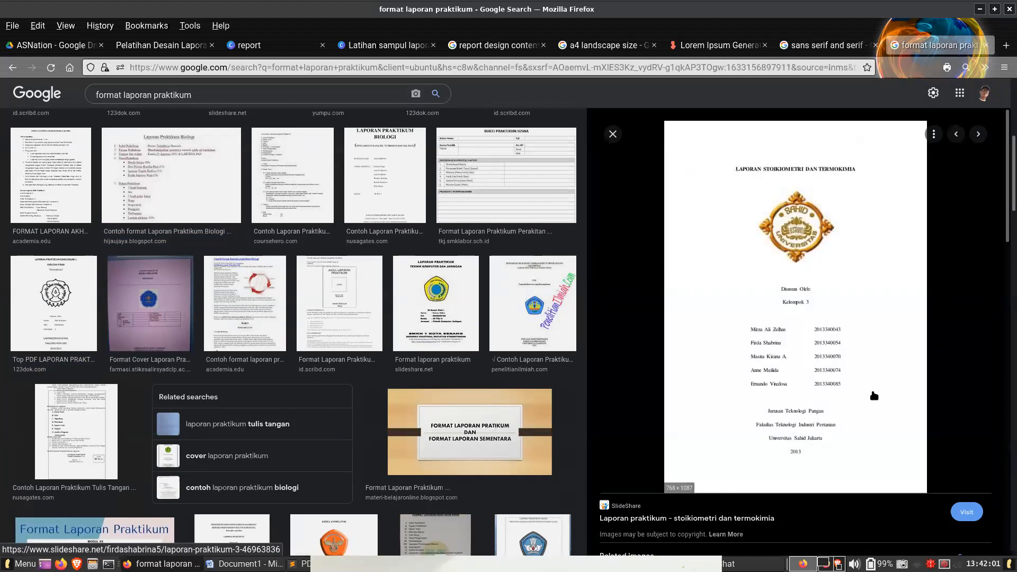
scroll(874, 396, down, 7)
click(909, 487)
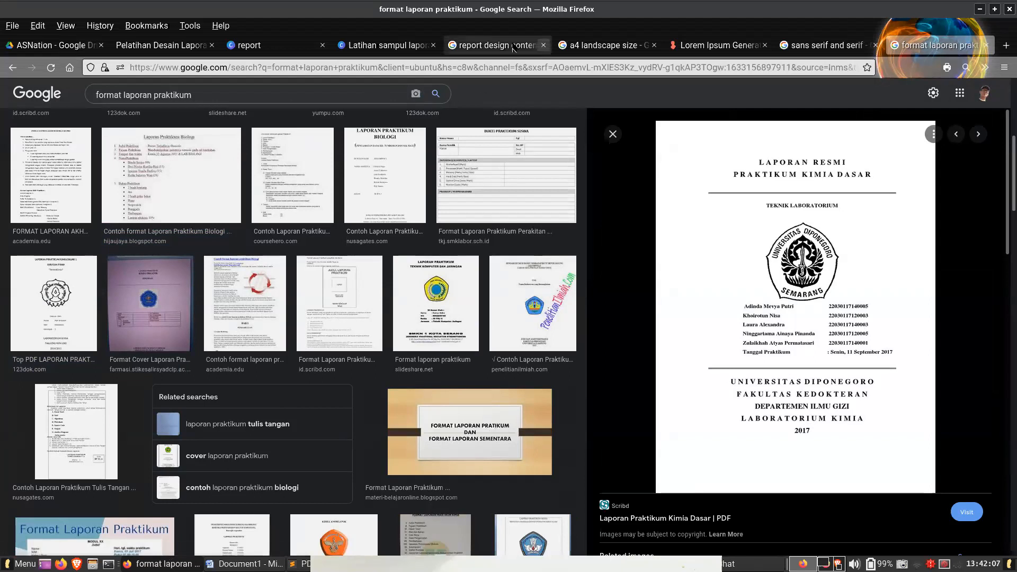
- Return to the "Latihan sampul laporan" design and browse the Corporate fonts for the "ANNUAL REPORT" title on page 1
click(364, 46)
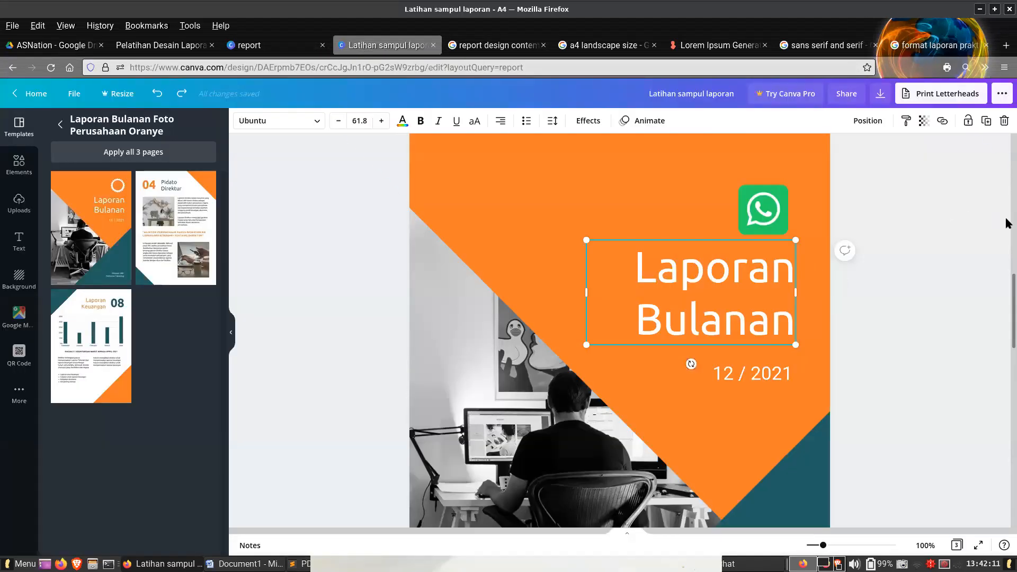
scroll(1007, 223, up, 10)
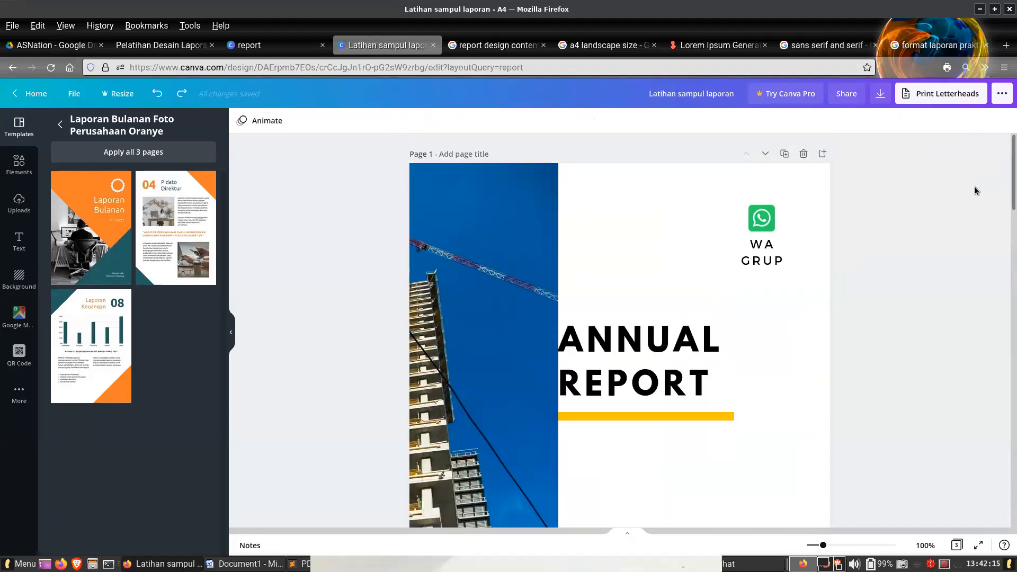
click(652, 350)
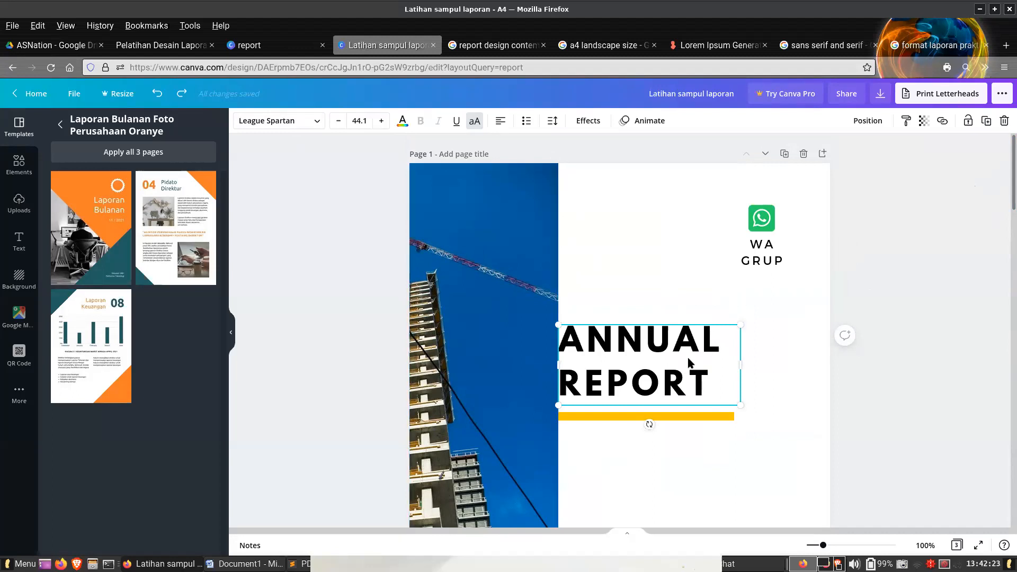
click(297, 122)
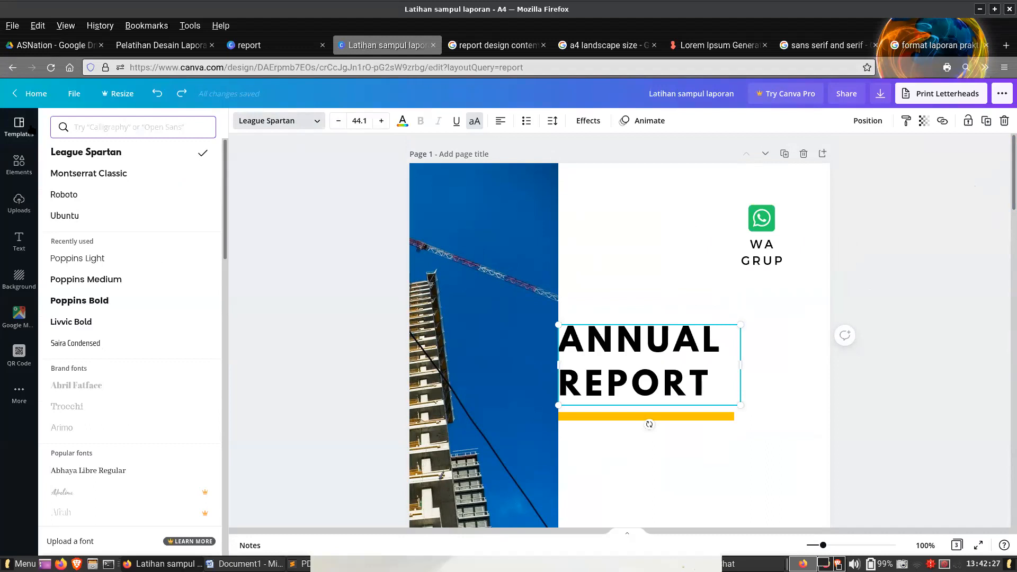
click(112, 128)
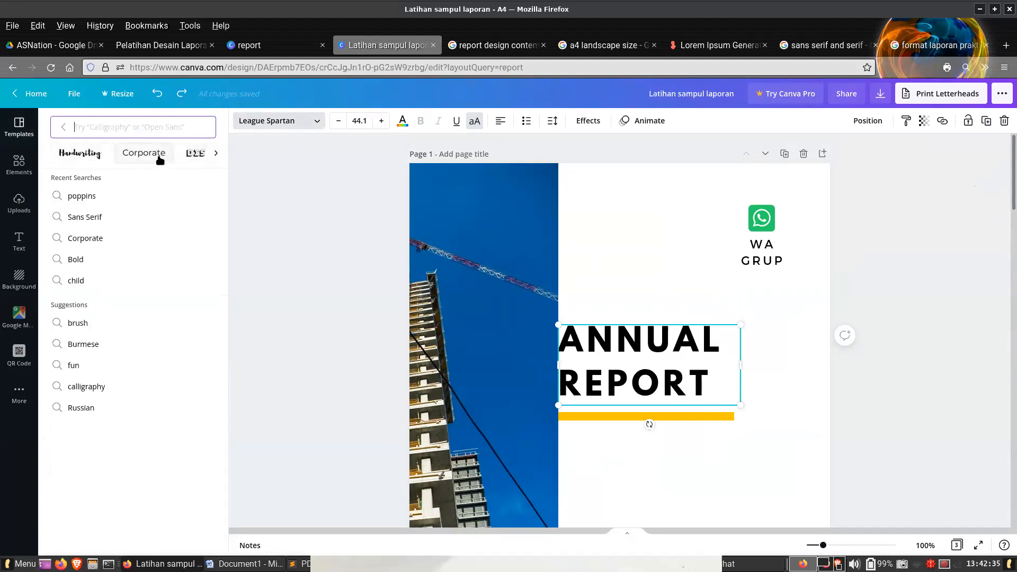
click(158, 156)
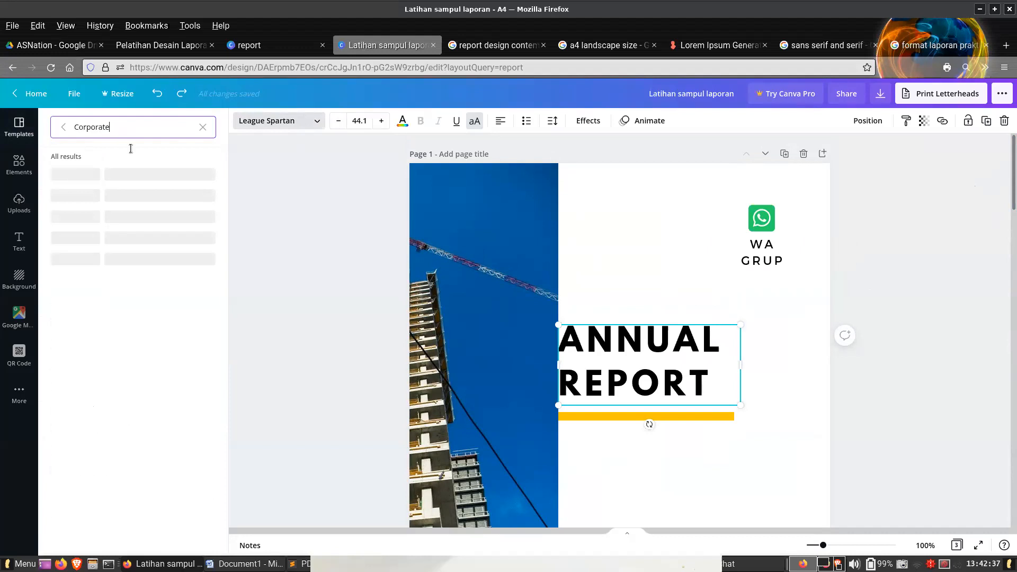
drag(225, 291, 214, 376)
scroll(161, 237, down, 15)
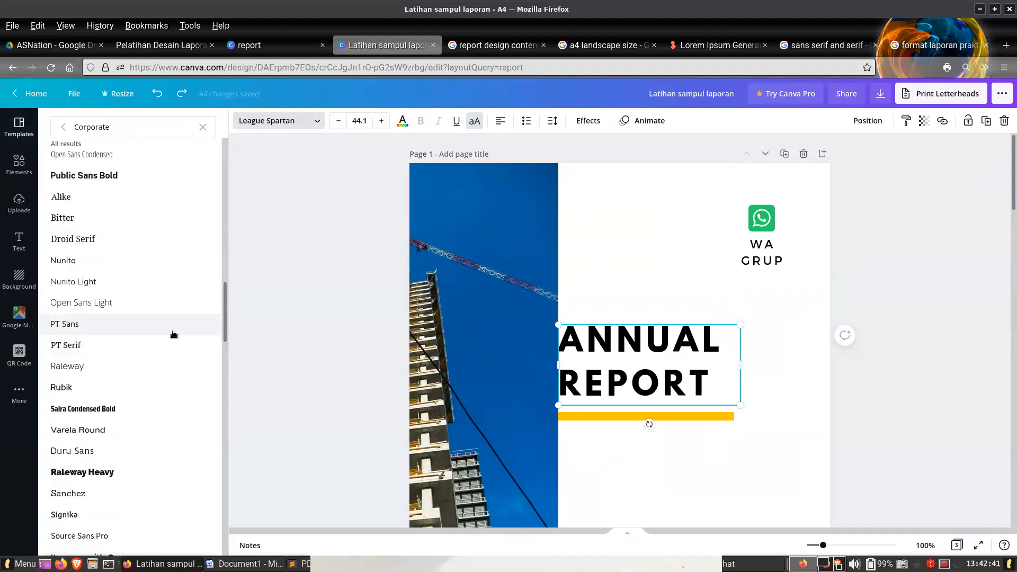
- Try the Sans Serif font Lexend Deca on the "ANNUAL REPORT" title
click(201, 129)
click(217, 154)
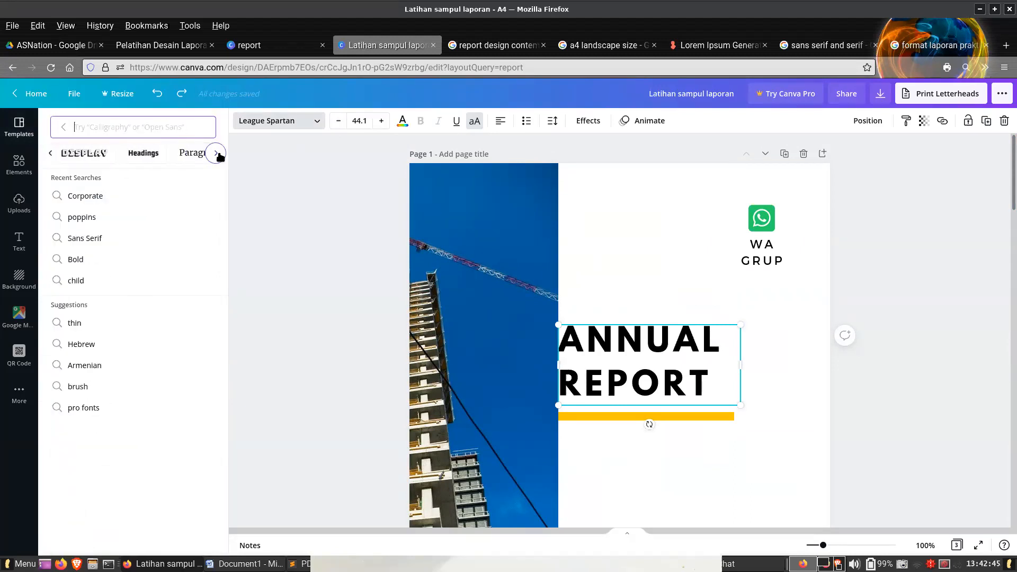
click(218, 155)
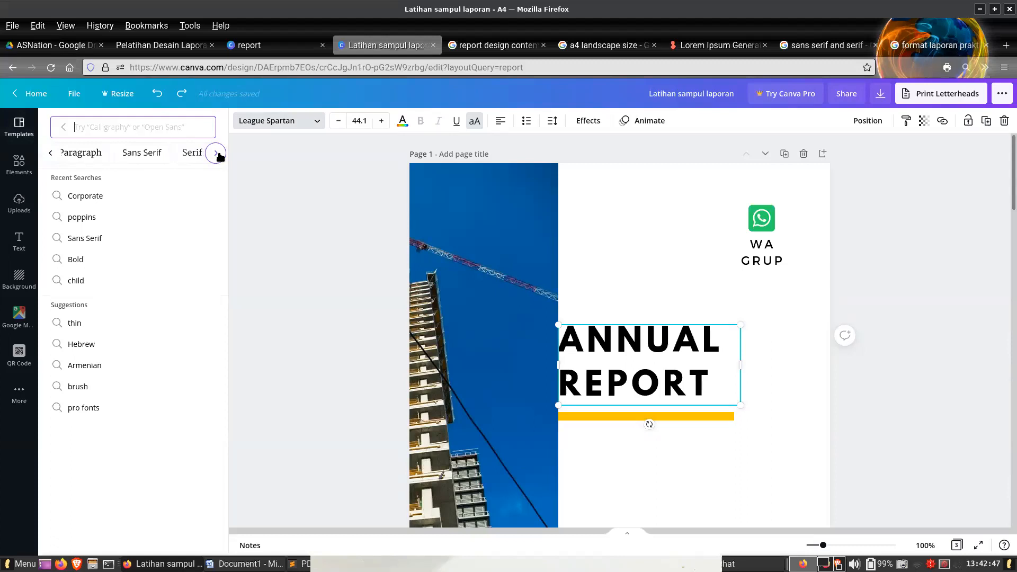
click(142, 153)
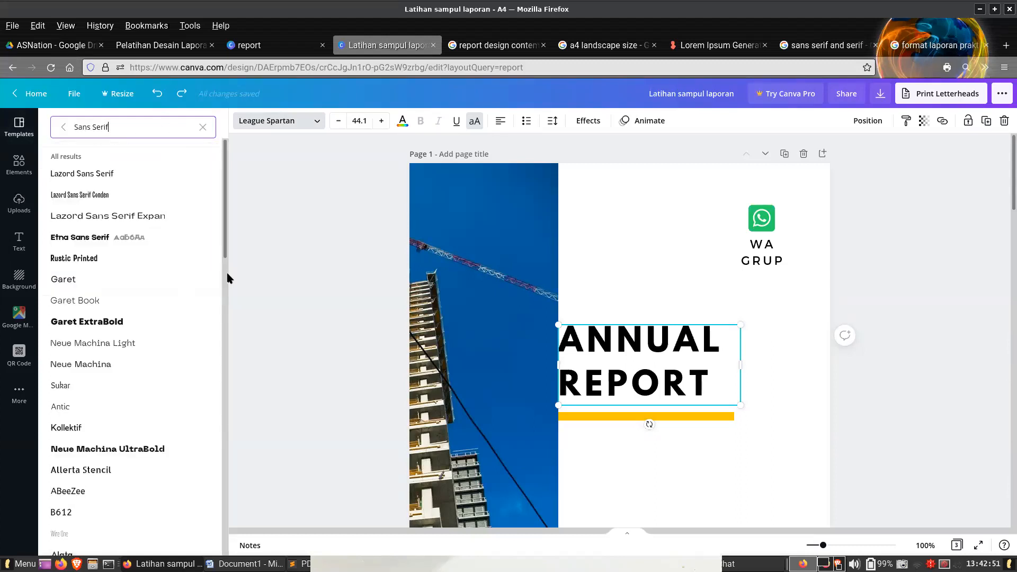
scroll(228, 278, down, 10)
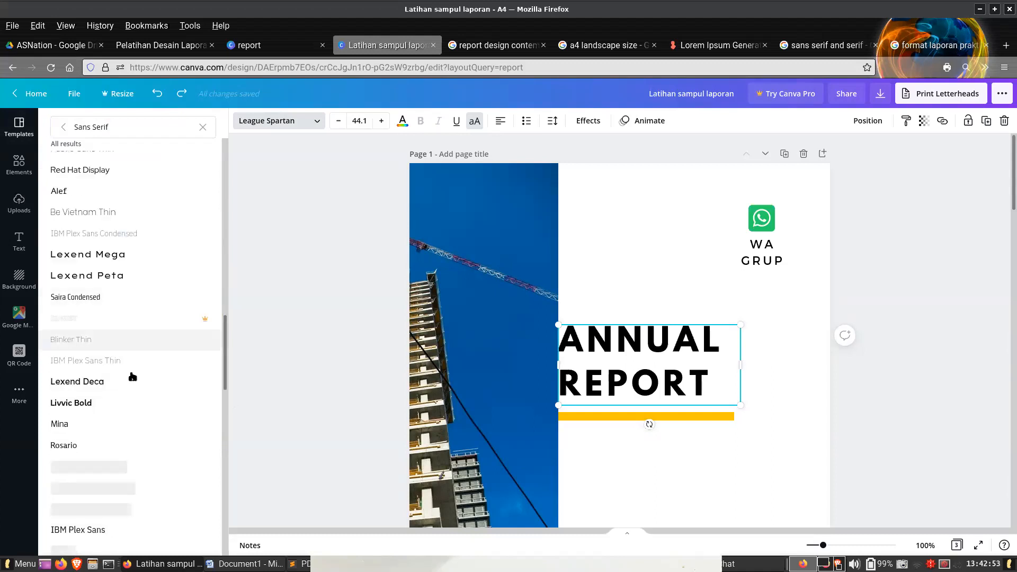
click(133, 385)
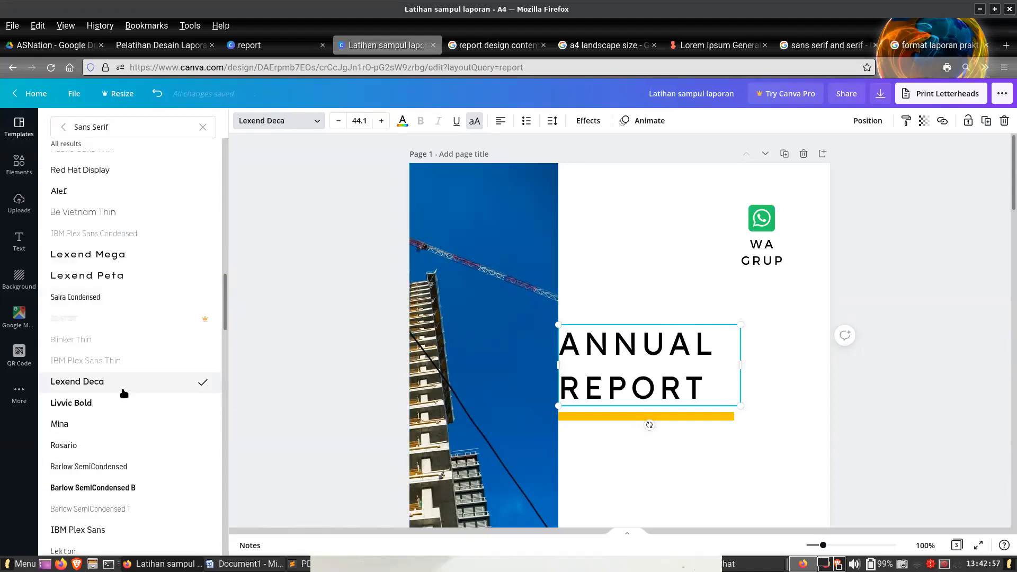
click(927, 310)
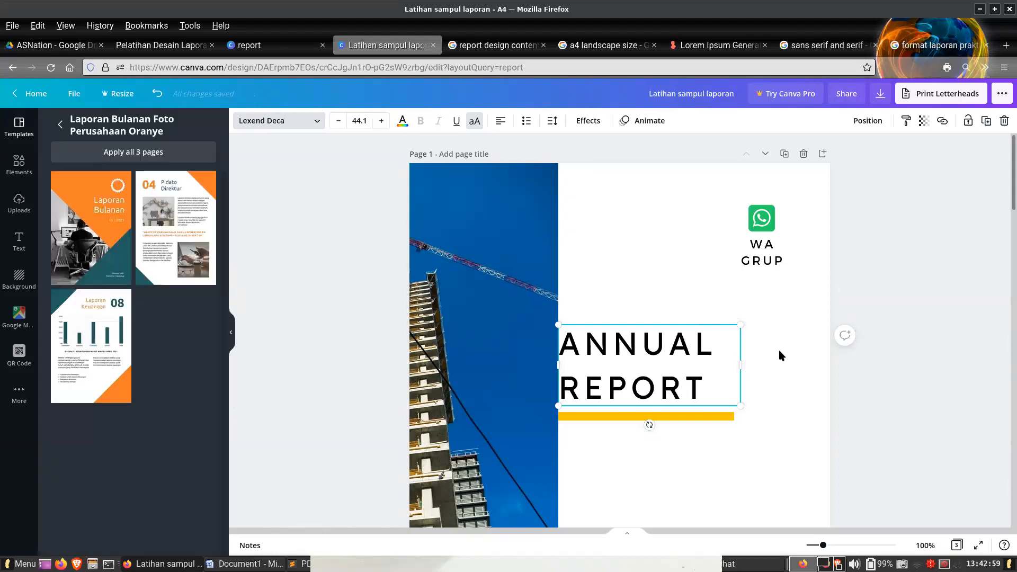
- Change the "ANNUAL REPORT" title to Times Neue Roman from the Elegant font category
click(683, 352)
click(297, 126)
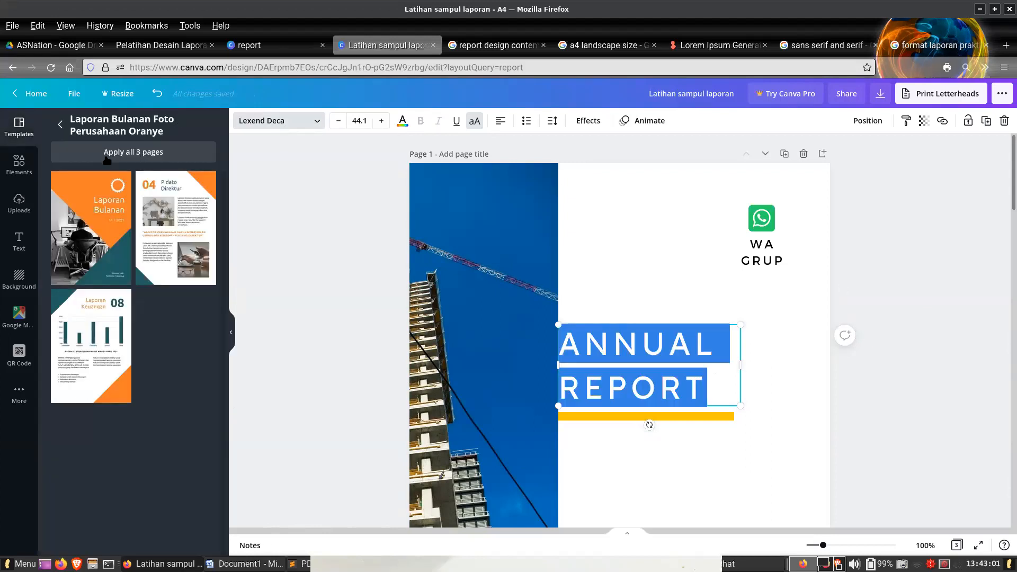
click(202, 128)
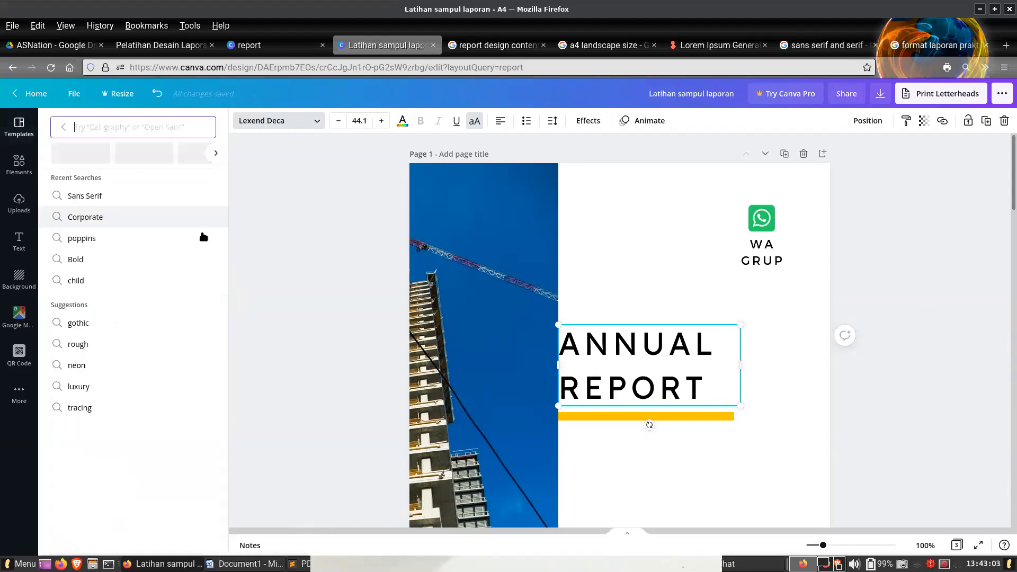
click(216, 153)
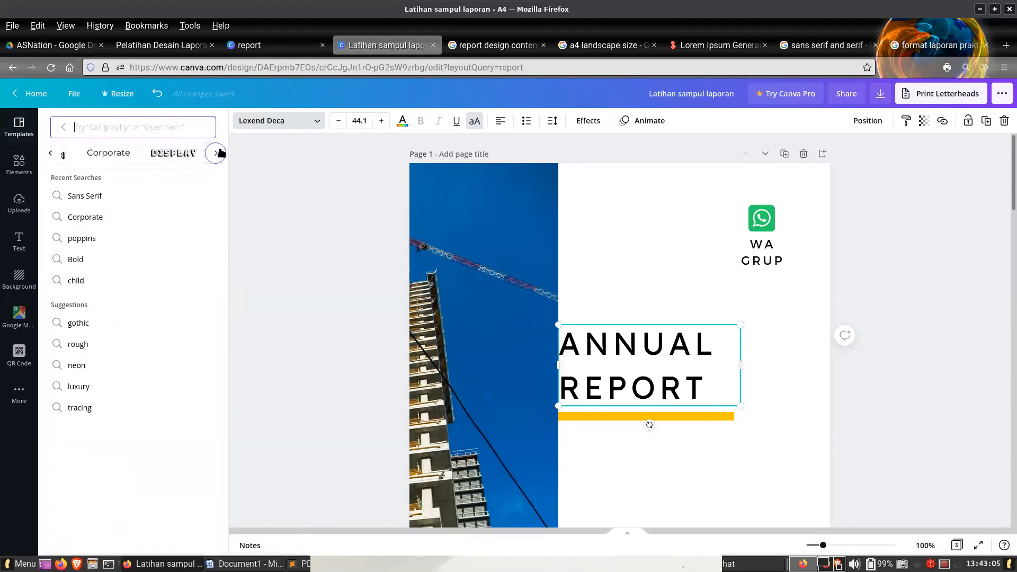
click(216, 153)
click(217, 153)
click(216, 154)
click(216, 153)
click(50, 153)
click(129, 157)
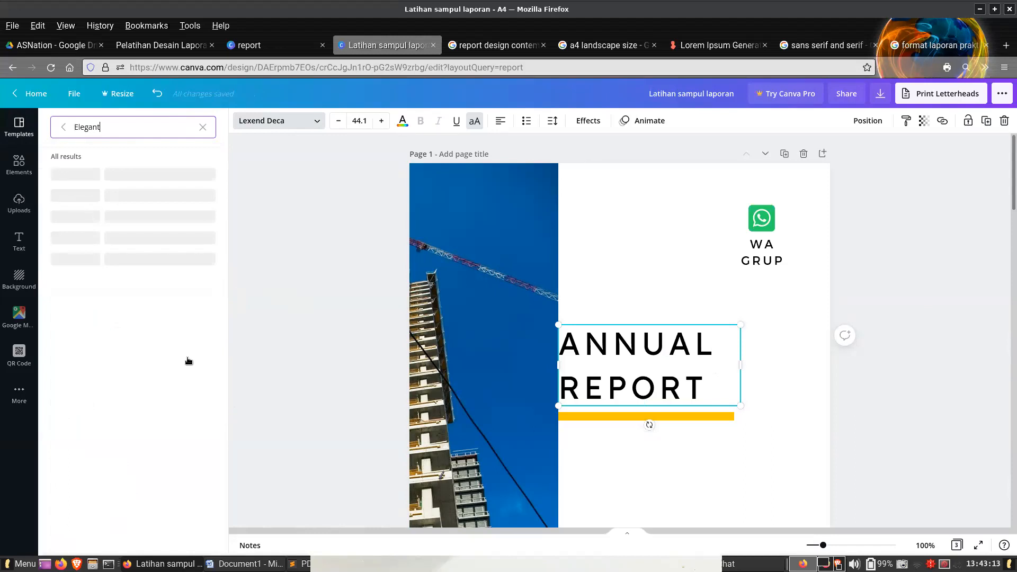
click(160, 363)
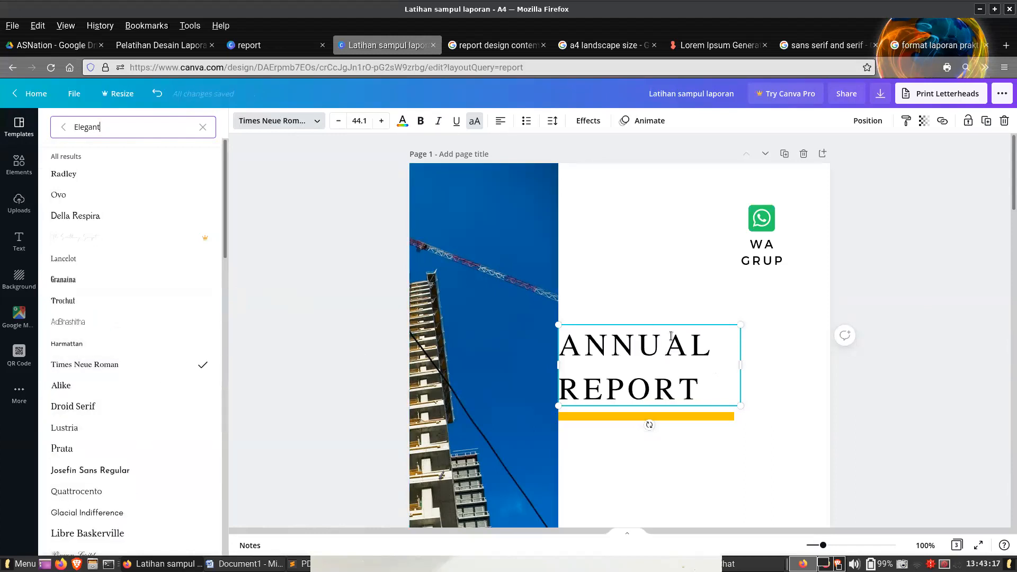
- Compare the restyled page 1 title with the "2021 EDITION" text and the orange monthly report cover on page 2
scroll(771, 339, down, 5)
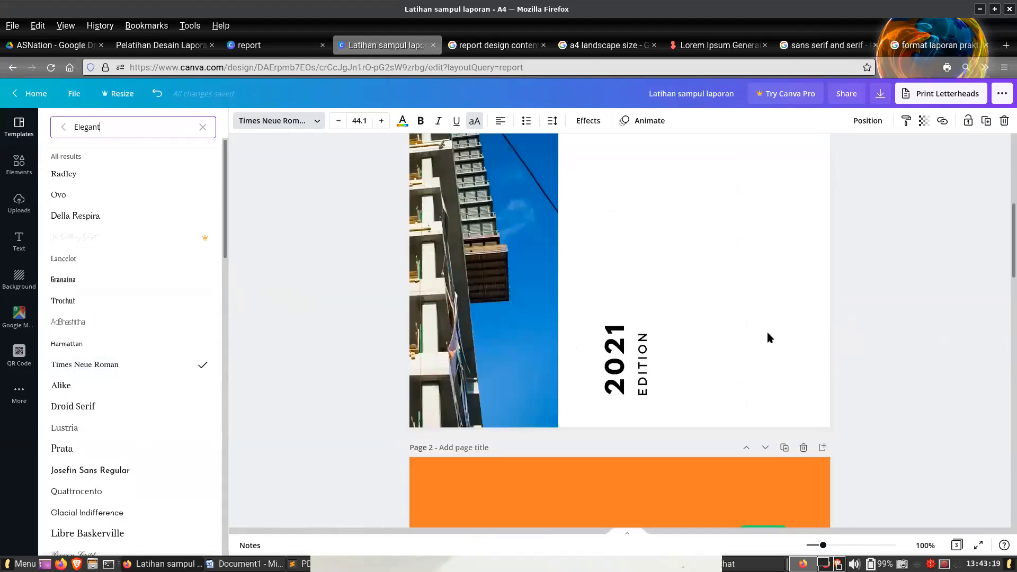
scroll(767, 330, up, 5)
click(723, 244)
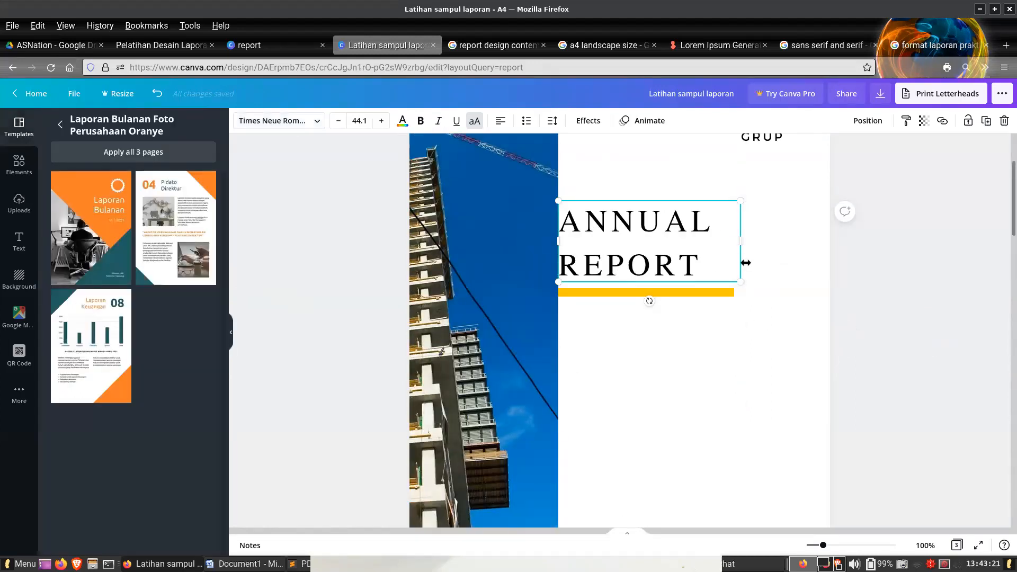
click(784, 283)
click(711, 227)
scroll(742, 288, down, 8)
key(Tab)
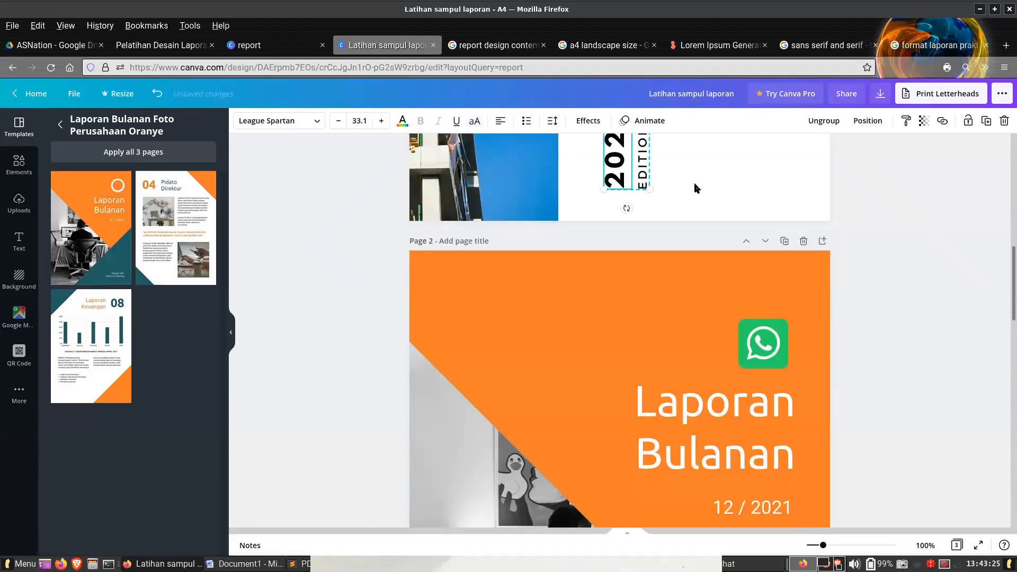
- Deselect the "2021 EDITION" text and open the orange A&B Holdings Monthly Report template from the report search results
scroll(733, 275, up, 2)
click(666, 177)
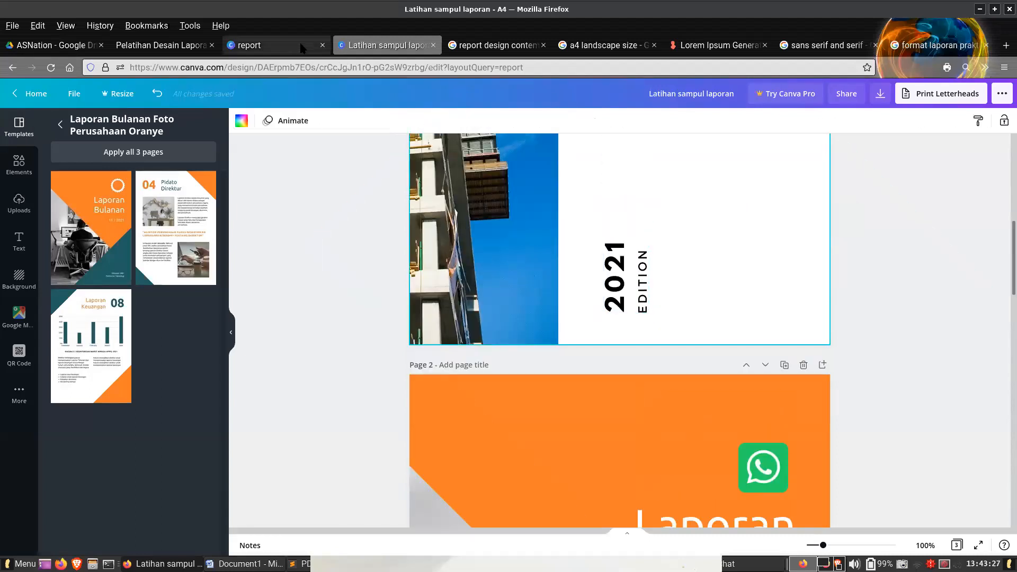
click(928, 283)
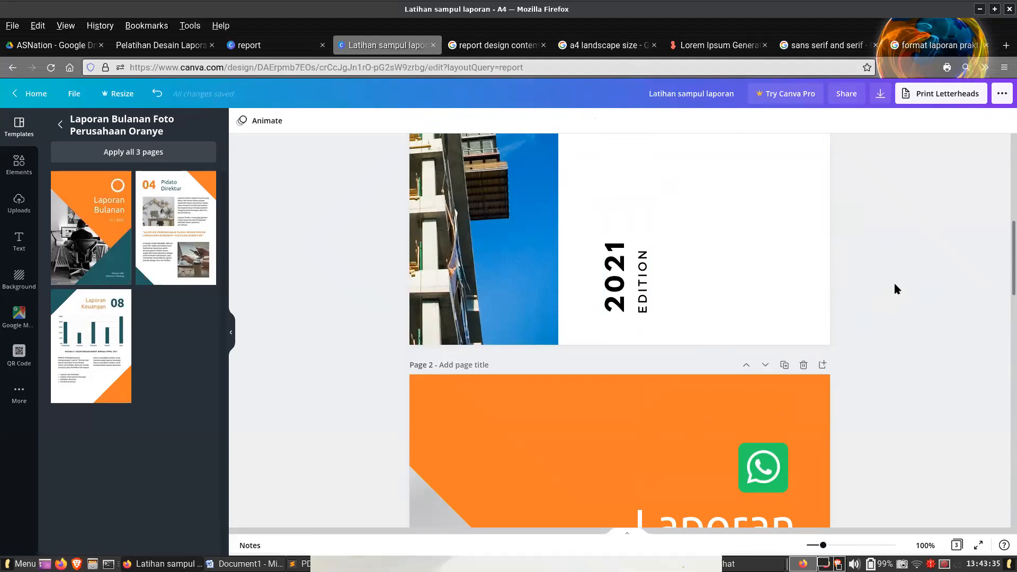
click(286, 46)
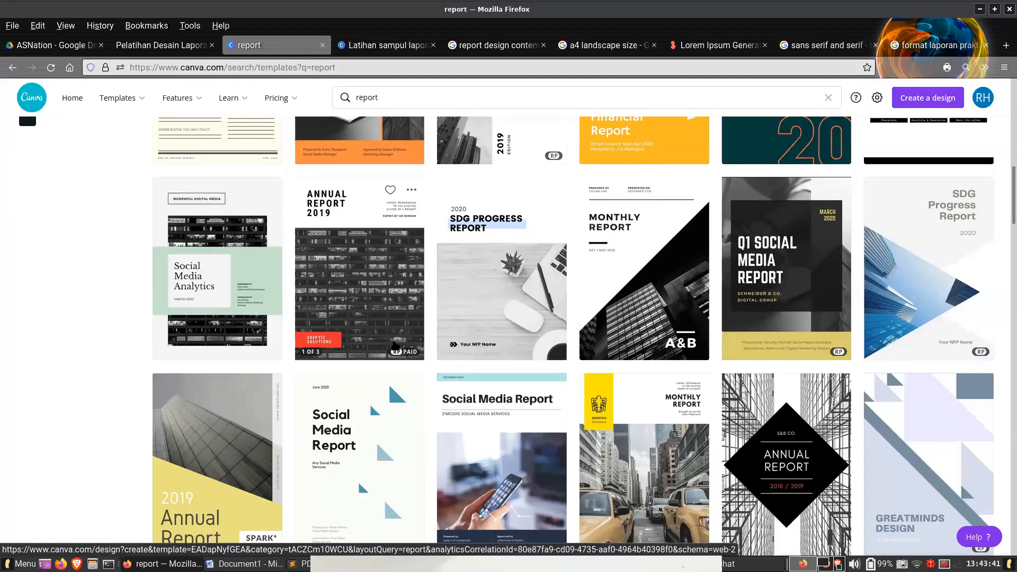
scroll(609, 358, down, 10)
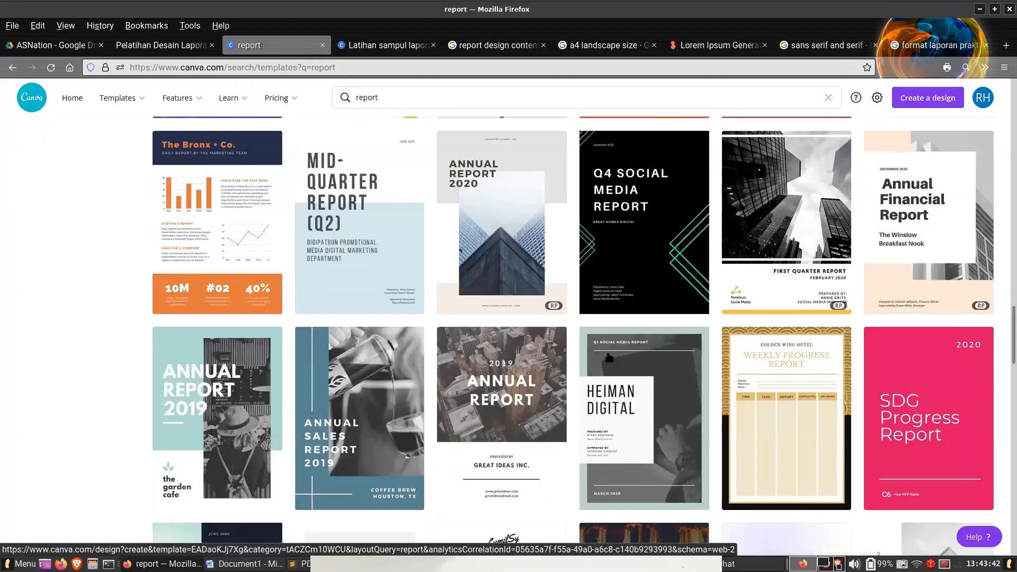
scroll(232, 210, down, 5)
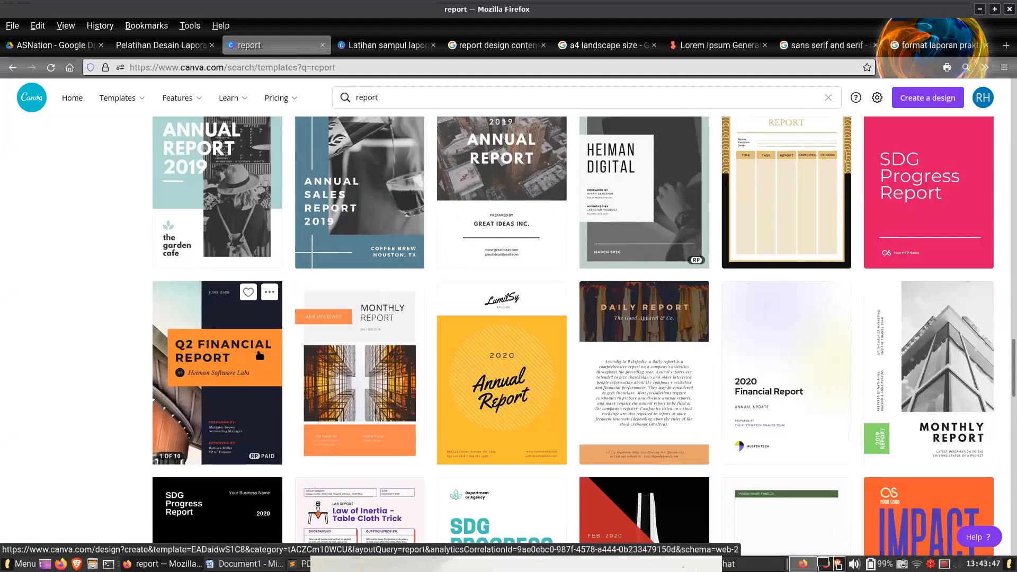
click(377, 376)
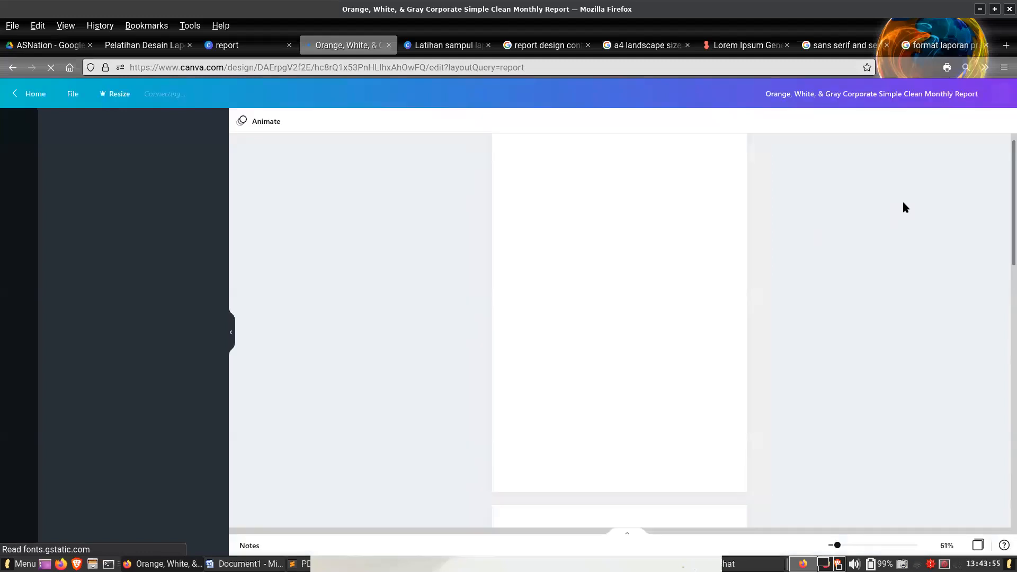
key(ctrl+Tab)
scroll(745, 271, up, 2)
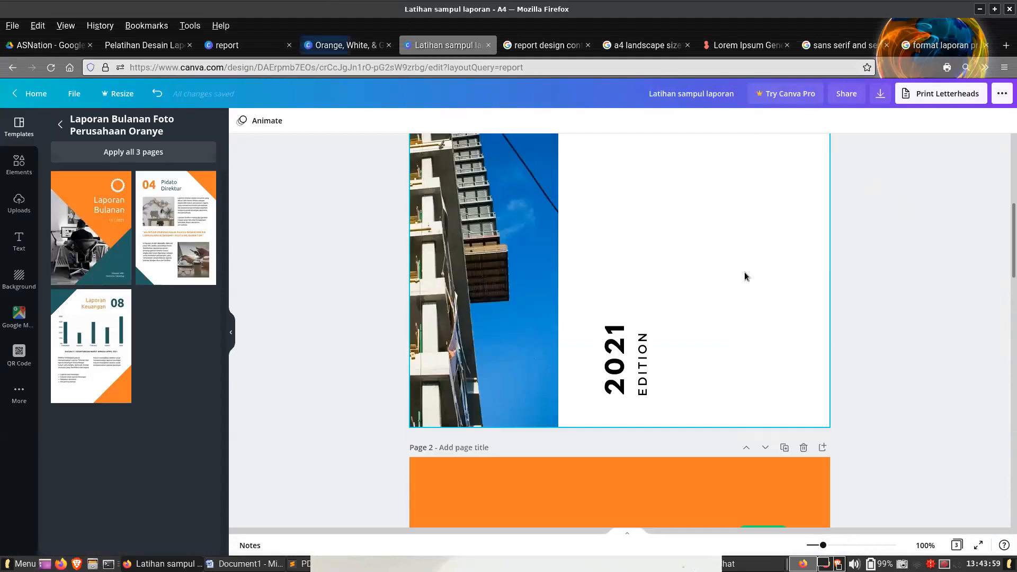
scroll(745, 272, down, 5)
key(ctrl+shift+Tab)
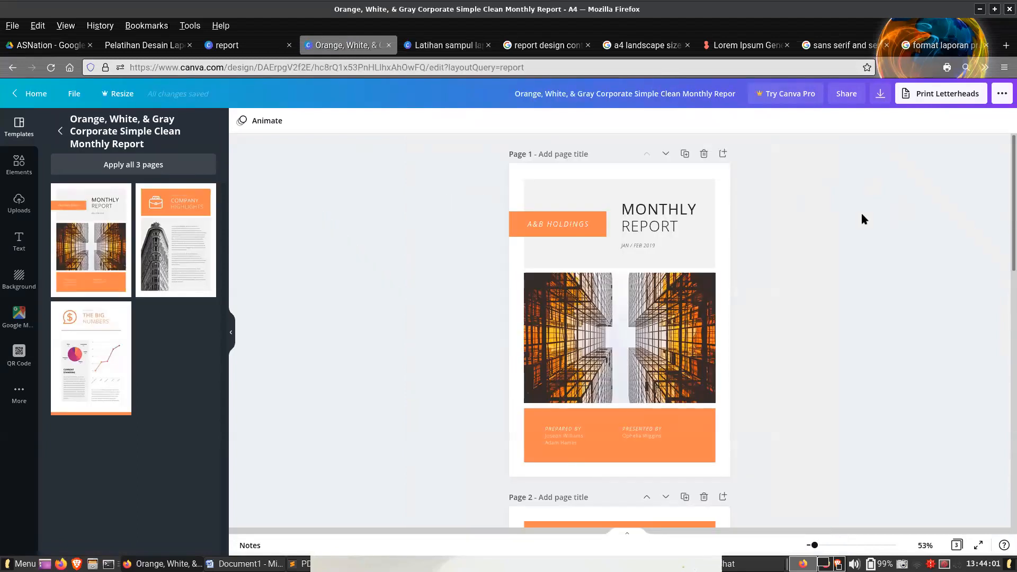
- Delete the Monthly Report cover and Company Highlights pages, and clear everything except the bottom orange bar from The Big Numbers page
scroll(860, 214, down, 5)
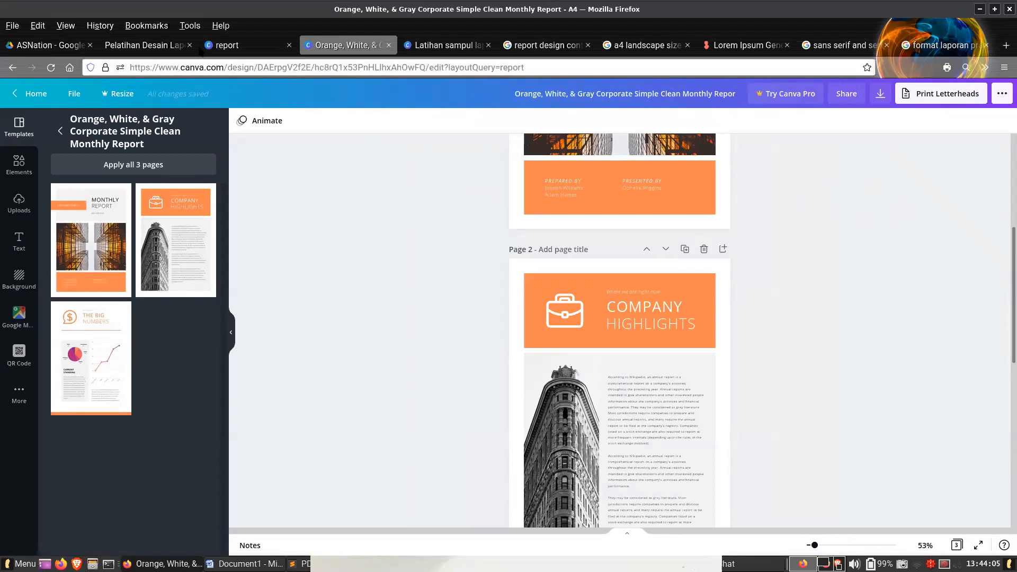
scroll(585, 250, down, 8)
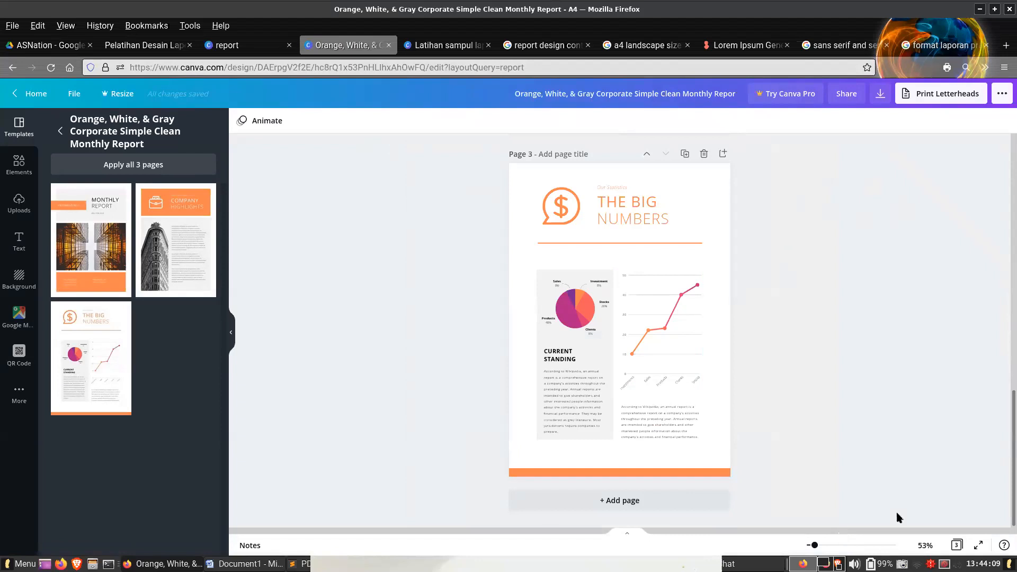
click(928, 549)
click(954, 547)
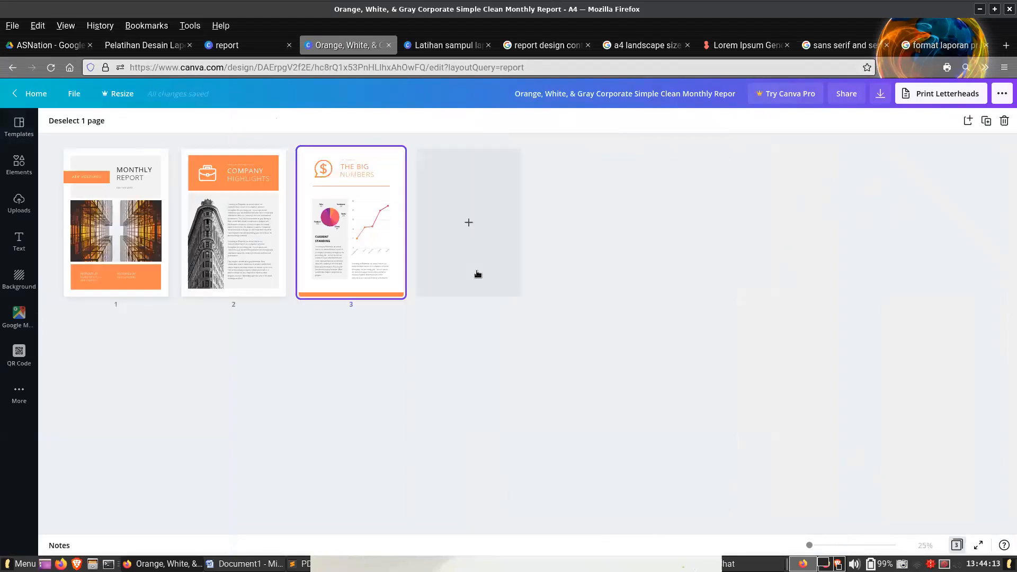
click(281, 245)
shift+click(132, 223)
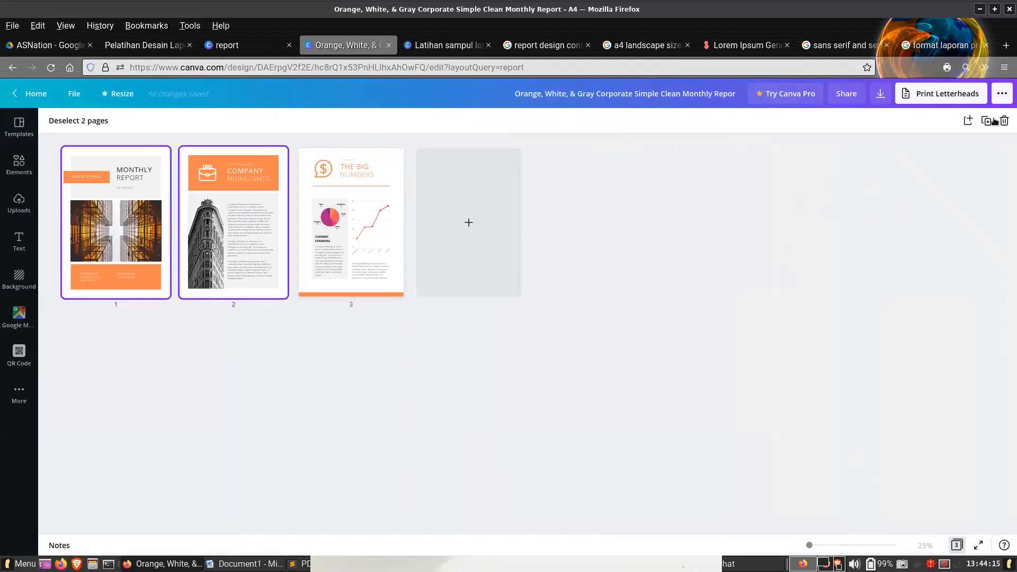
key(Delete)
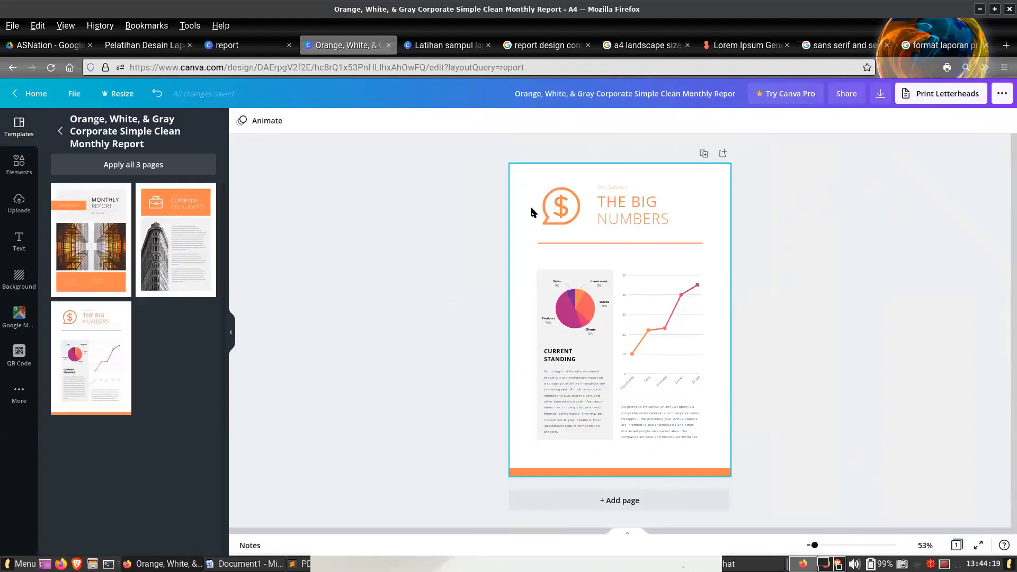
drag(517, 185, 715, 411)
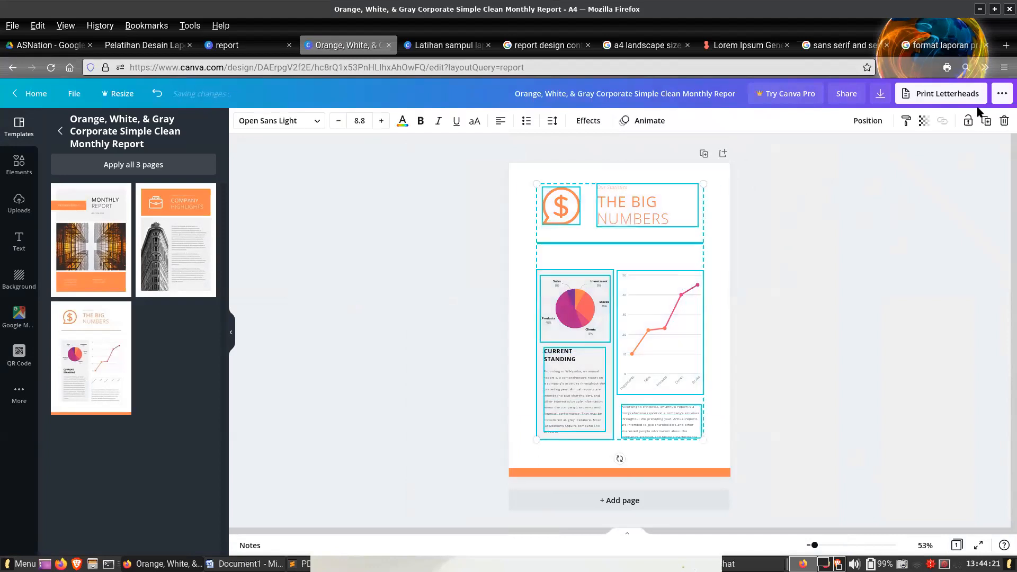
click(1004, 120)
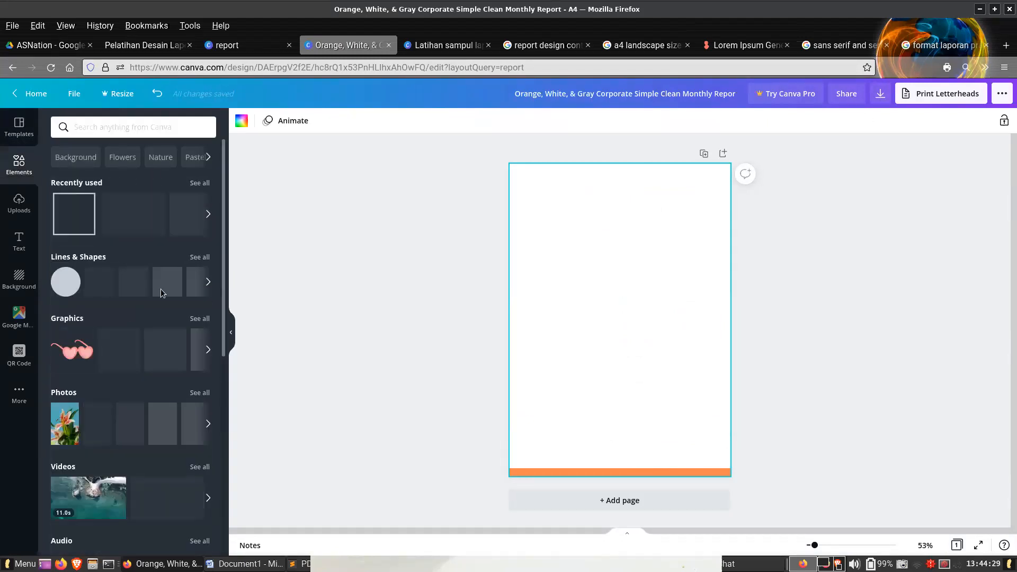
- Add a square outline, enlarge it to about 28.7 by 28.7, and place its lower edge as an orange band along the page's top
click(200, 258)
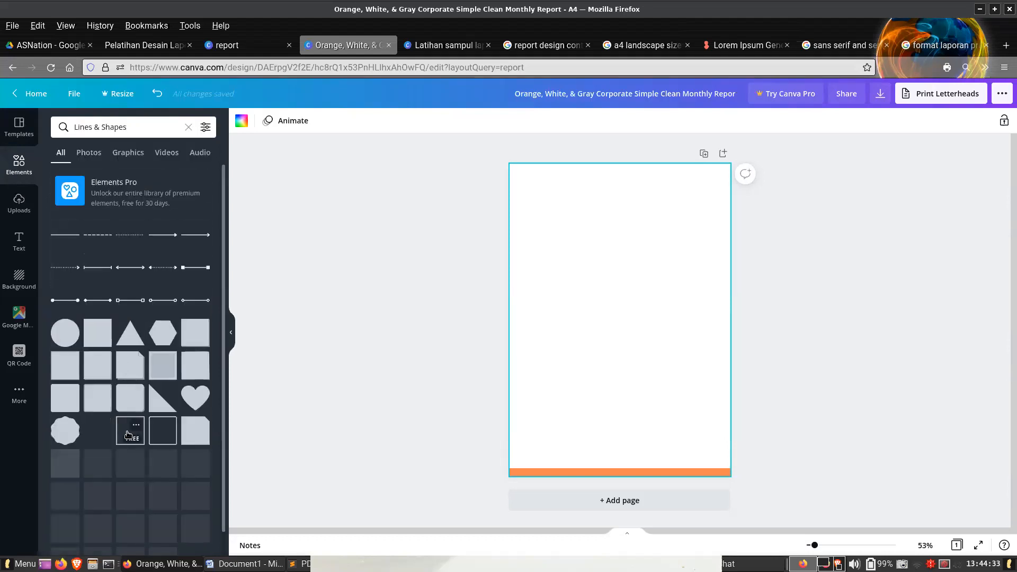
click(127, 434)
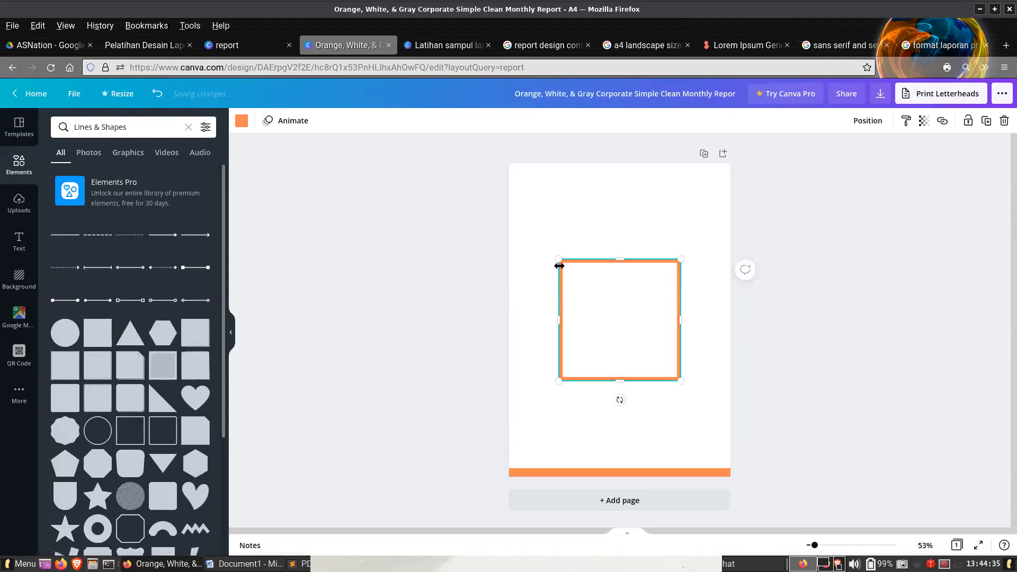
drag(558, 264, 277, 180)
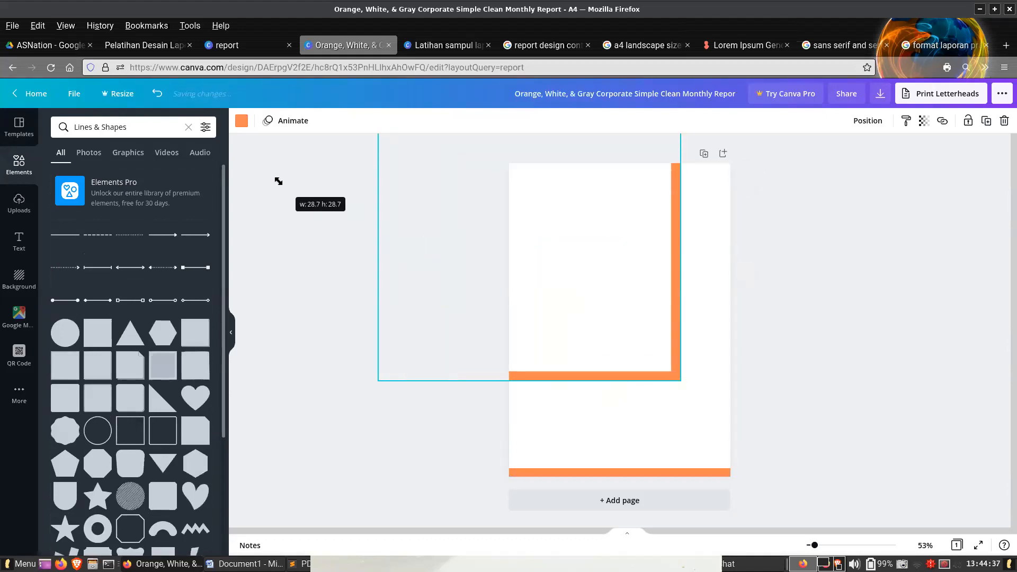
drag(529, 374, 520, 180)
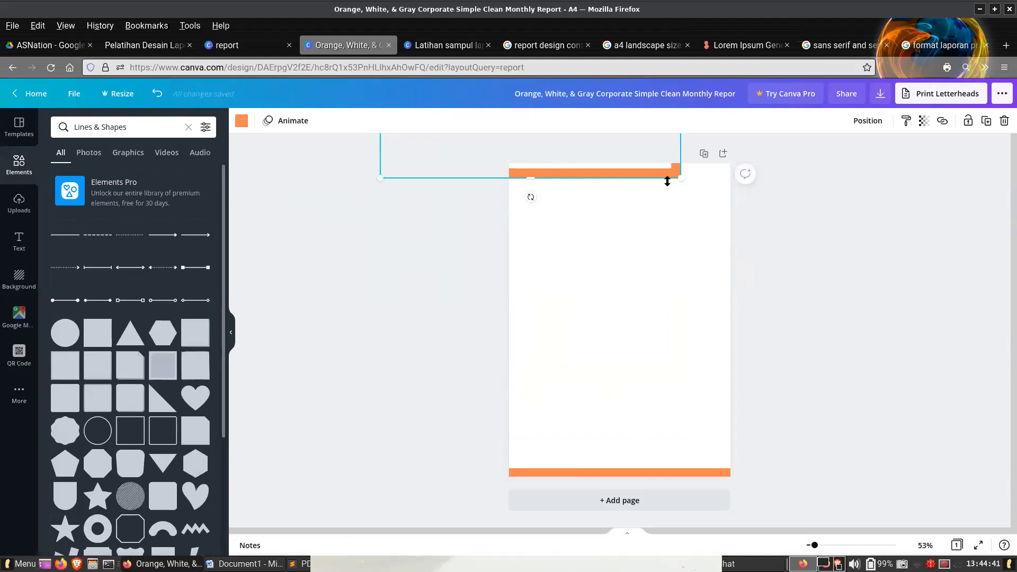
drag(643, 175, 685, 174)
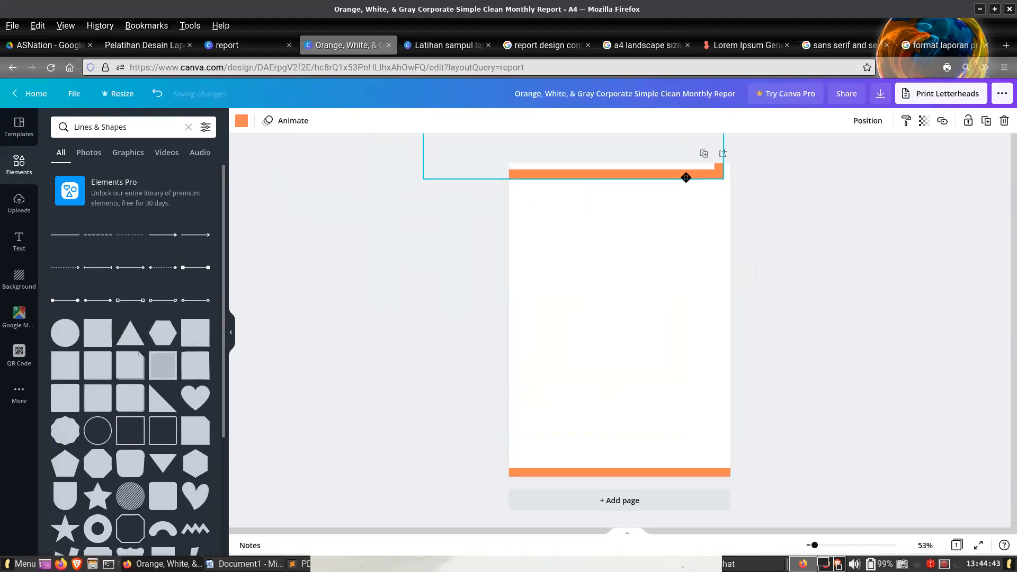
click(847, 272)
- Download the page as a PNG image and save it under its suggested name in the Desain Laporan folder
click(880, 94)
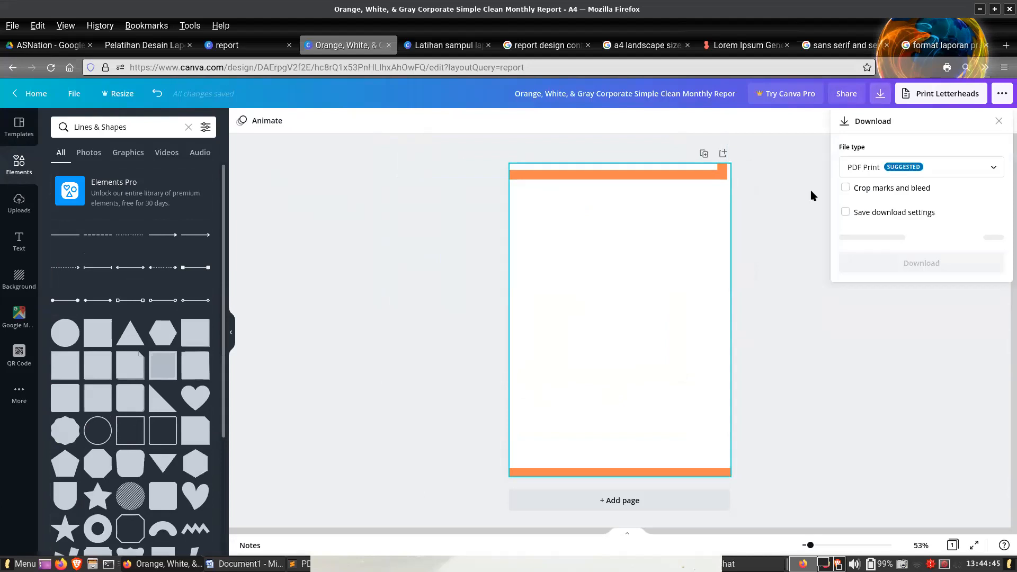
click(900, 167)
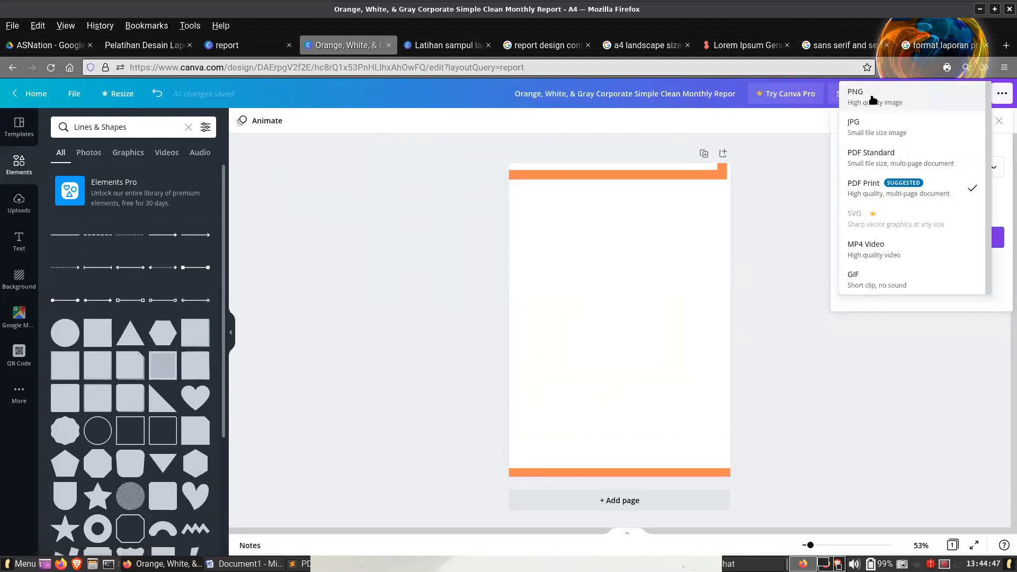
click(869, 99)
click(900, 167)
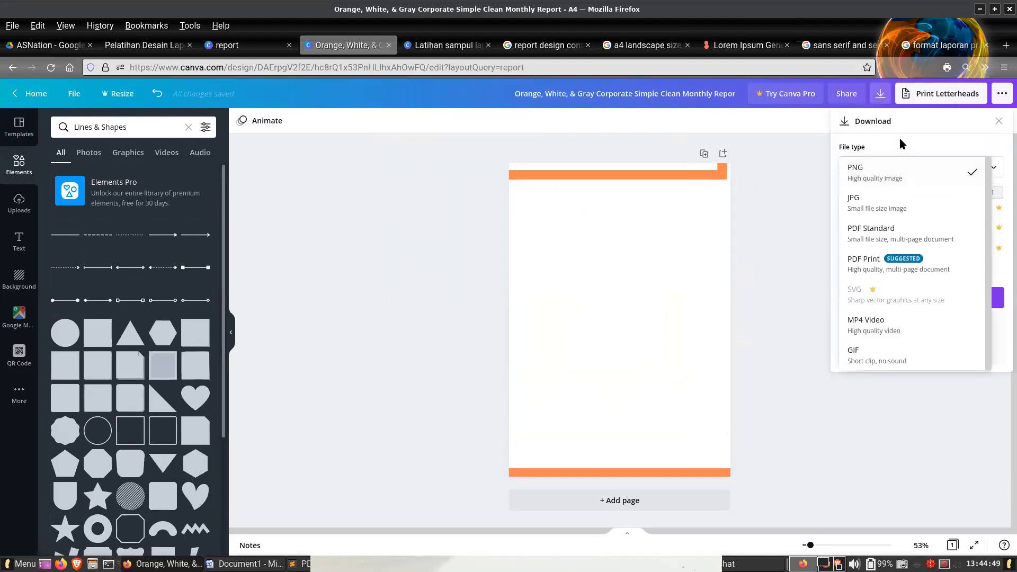
click(879, 167)
click(934, 298)
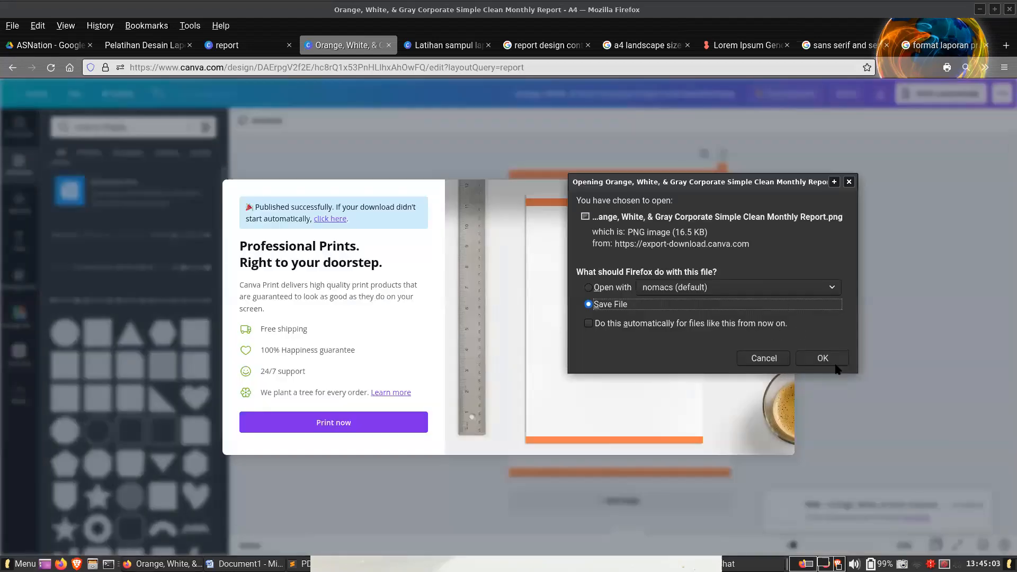
click(829, 356)
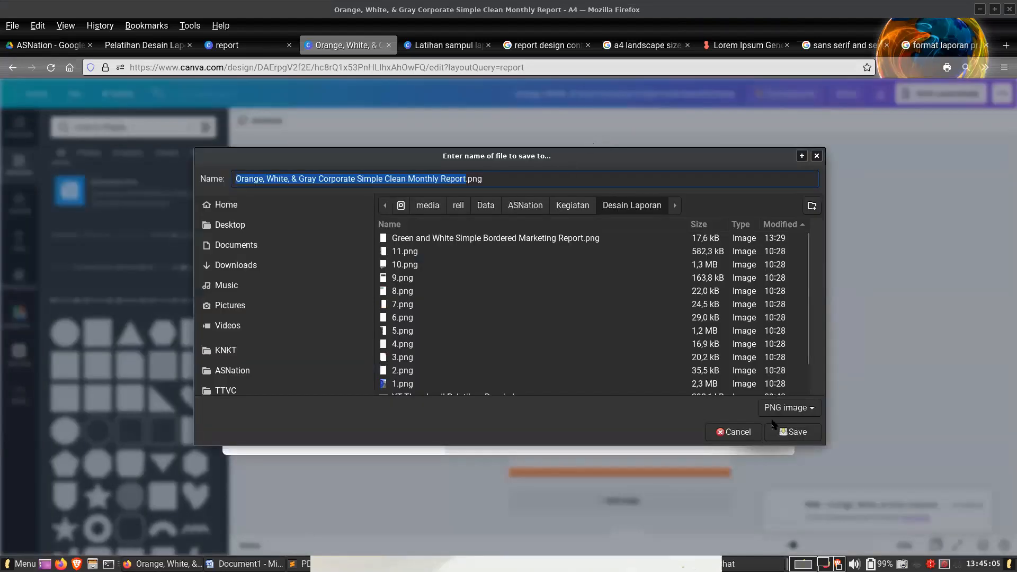
click(793, 432)
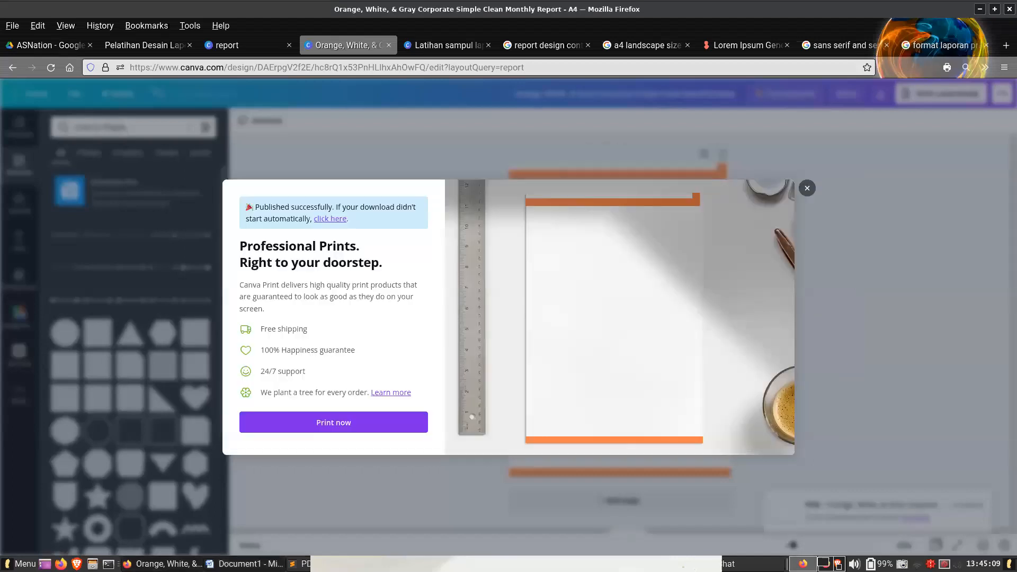
- Switch to Microsoft Word and create a new blank document
click(247, 563)
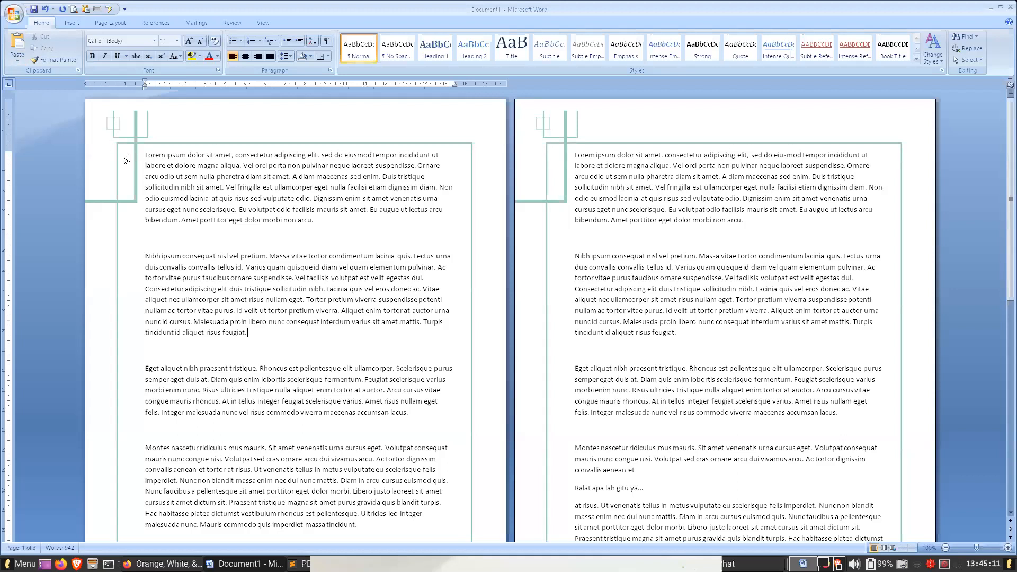
scroll(436, 229, down, 1)
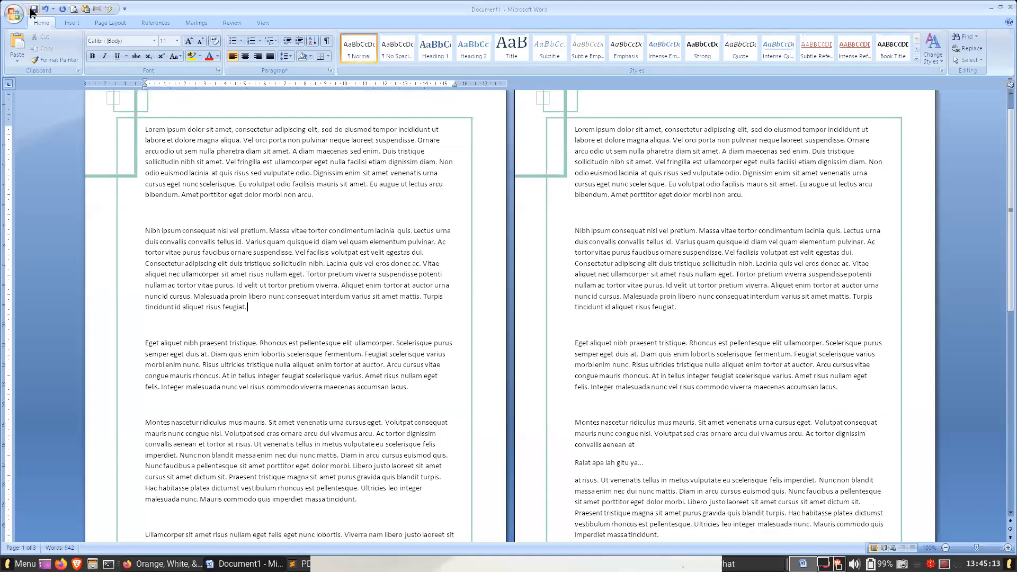
click(13, 13)
click(35, 37)
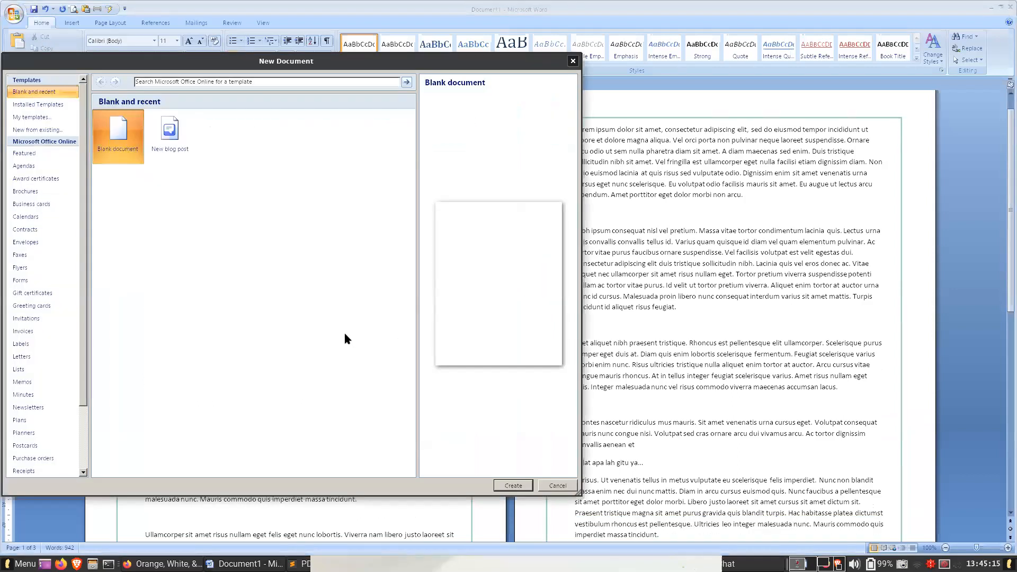
click(521, 490)
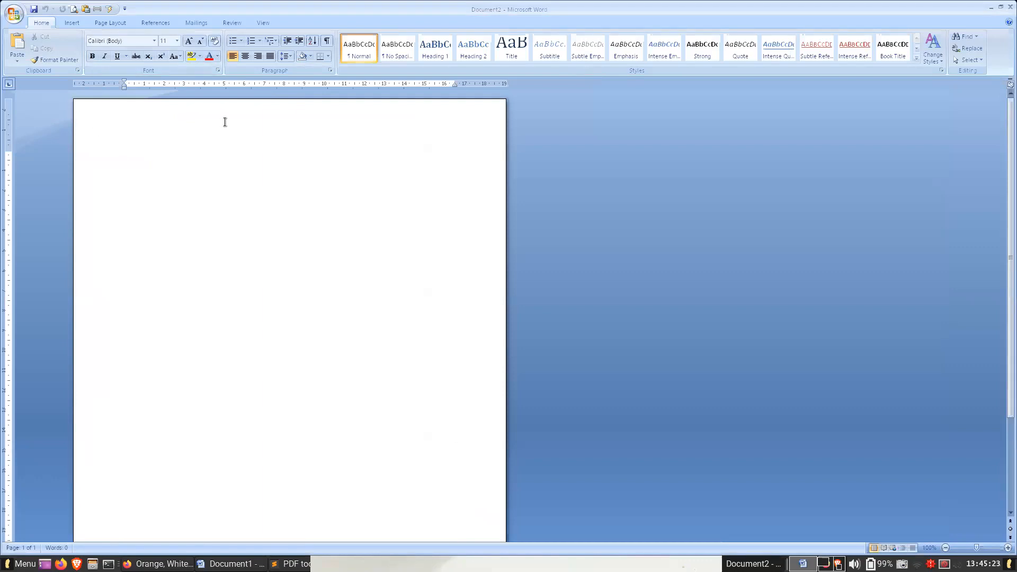
- Open the header area of the blank document for editing
click(266, 23)
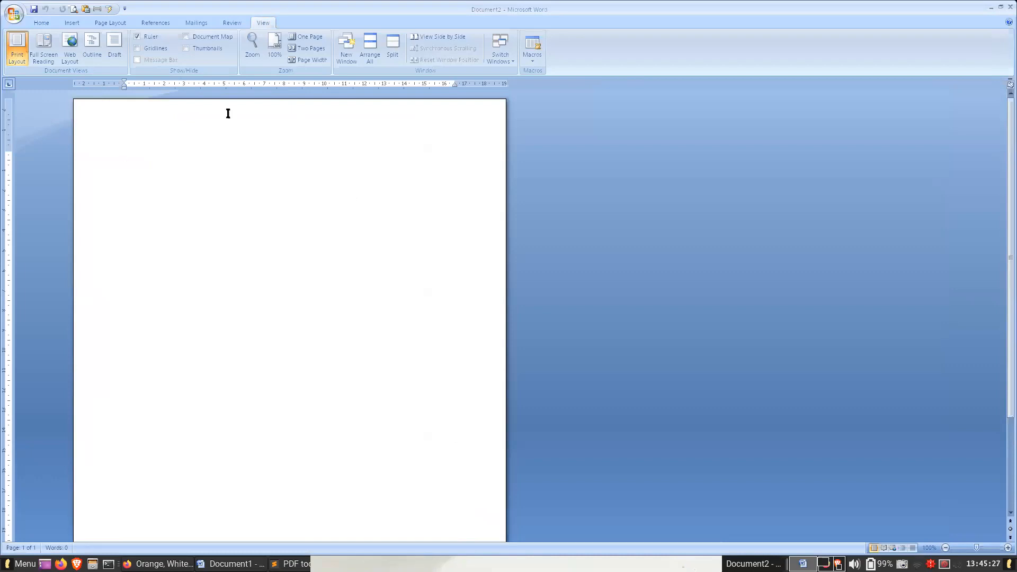
click(42, 23)
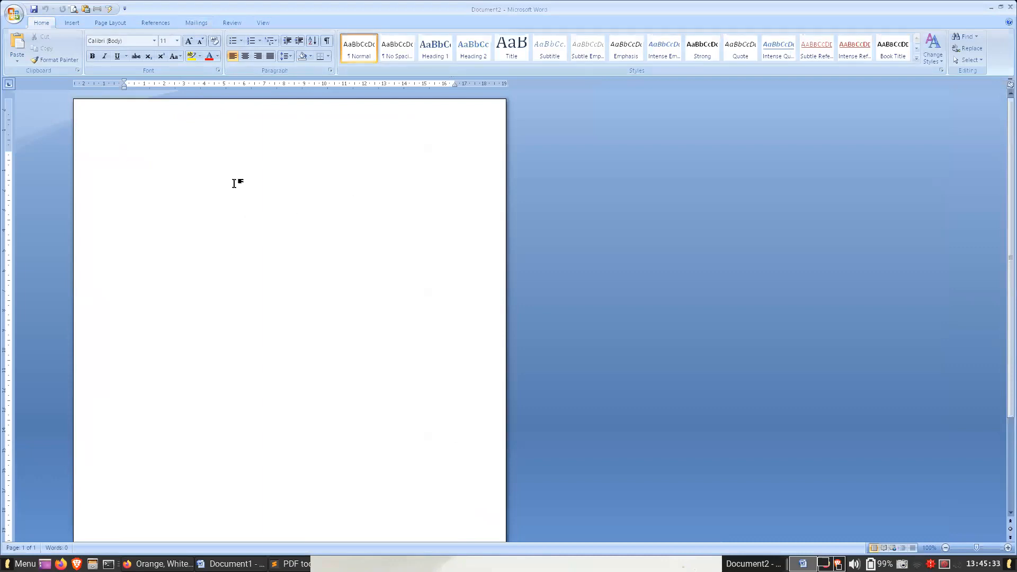
scroll(242, 190, down, 1)
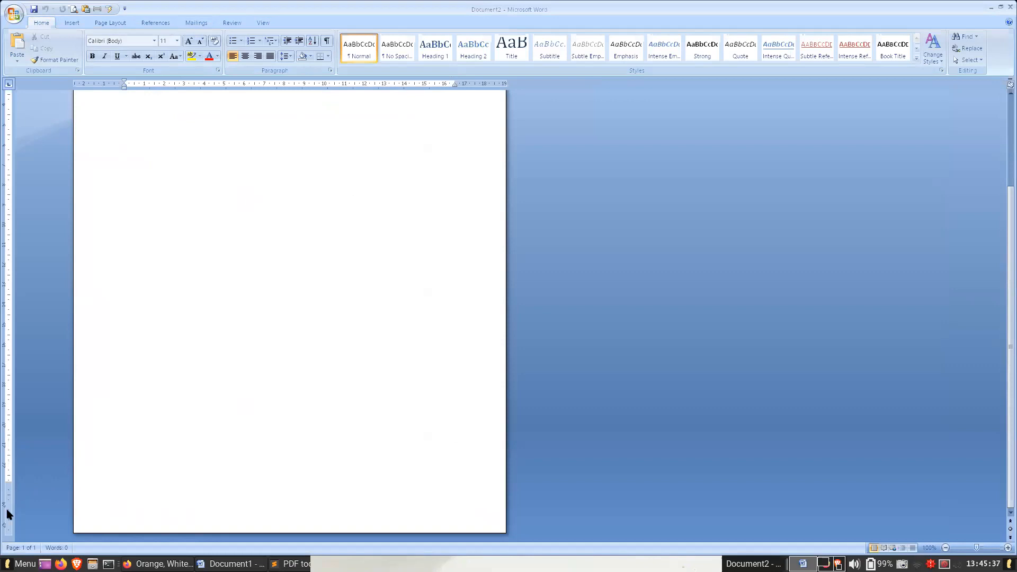
double_click(122, 514)
scroll(227, 477, down, 3)
double_click(172, 500)
scroll(218, 440, up, 1)
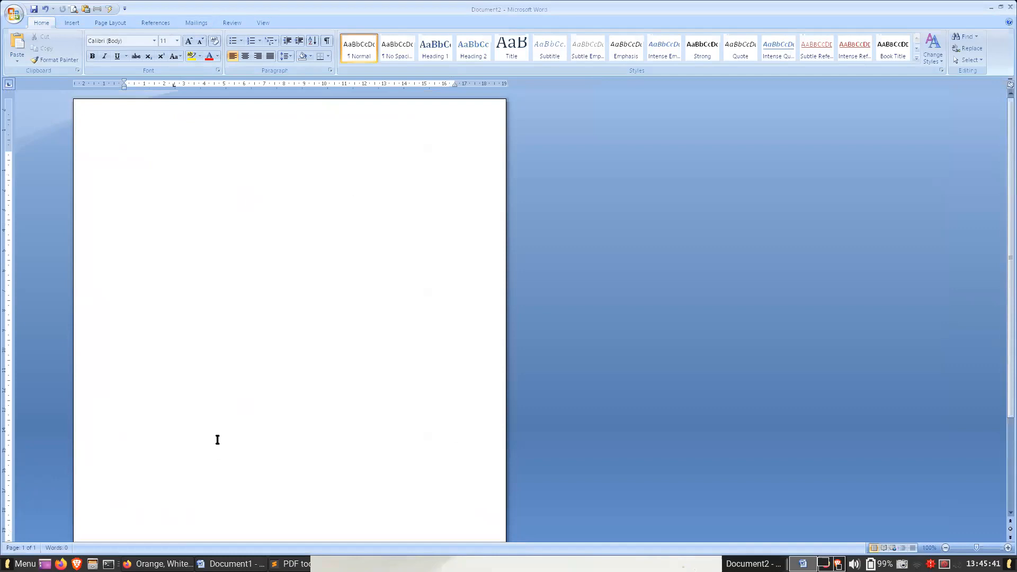
double_click(163, 110)
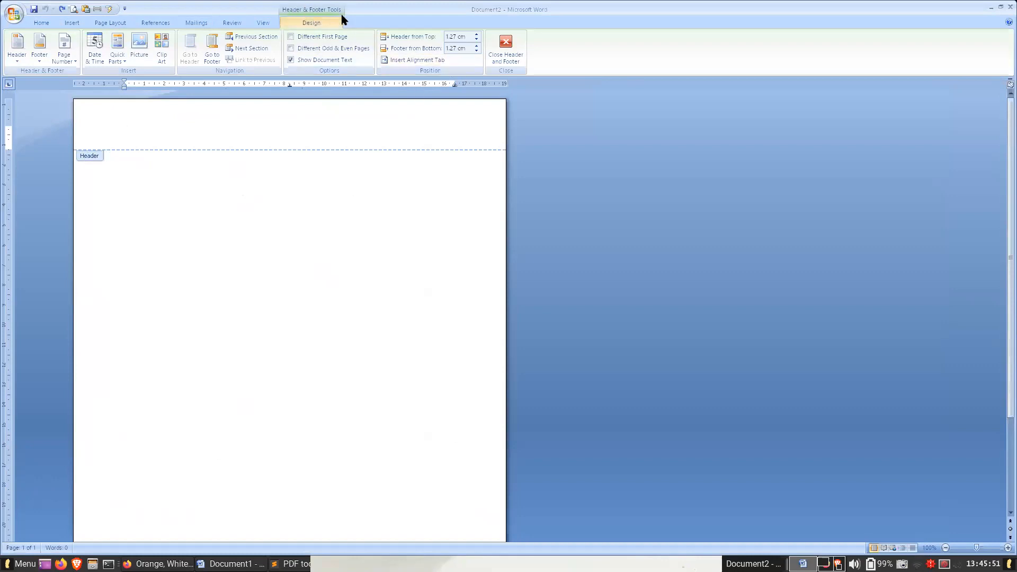
- Close the header area, reopen header and footer editing, and place the cursor in the footer
click(505, 47)
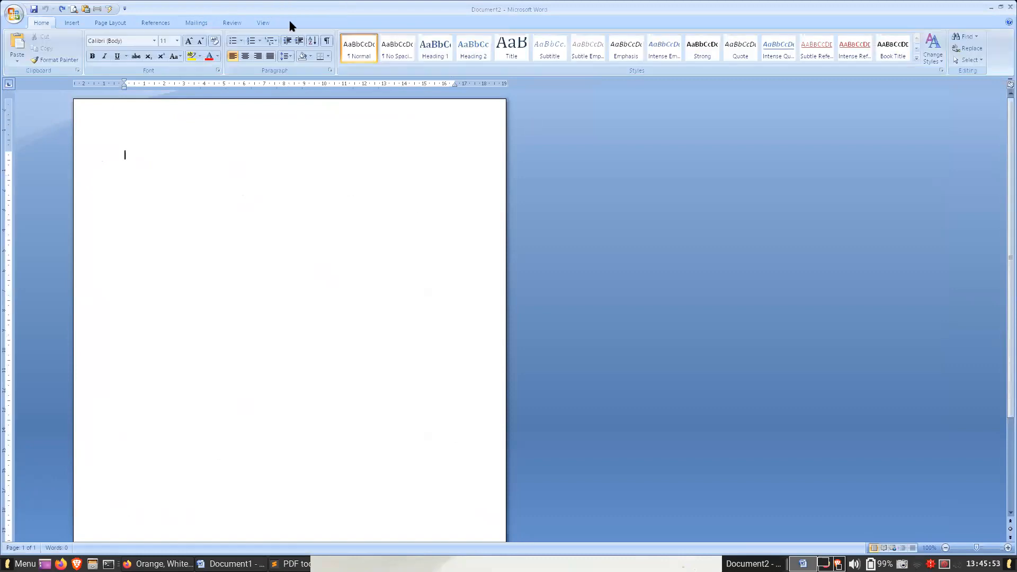
double_click(240, 116)
scroll(243, 234, down, 4)
scroll(245, 236, up, 4)
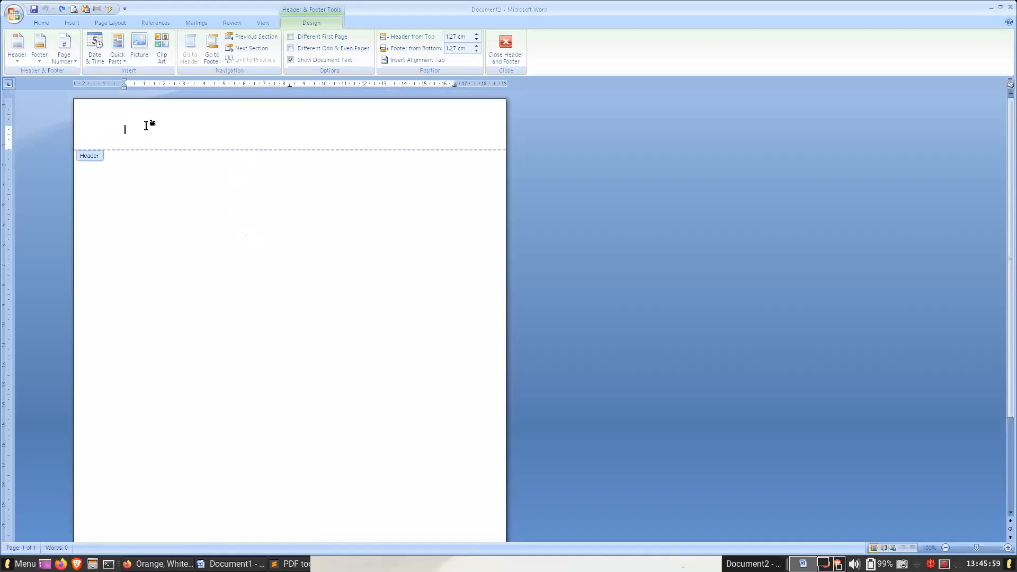
scroll(271, 267, down, 4)
click(195, 507)
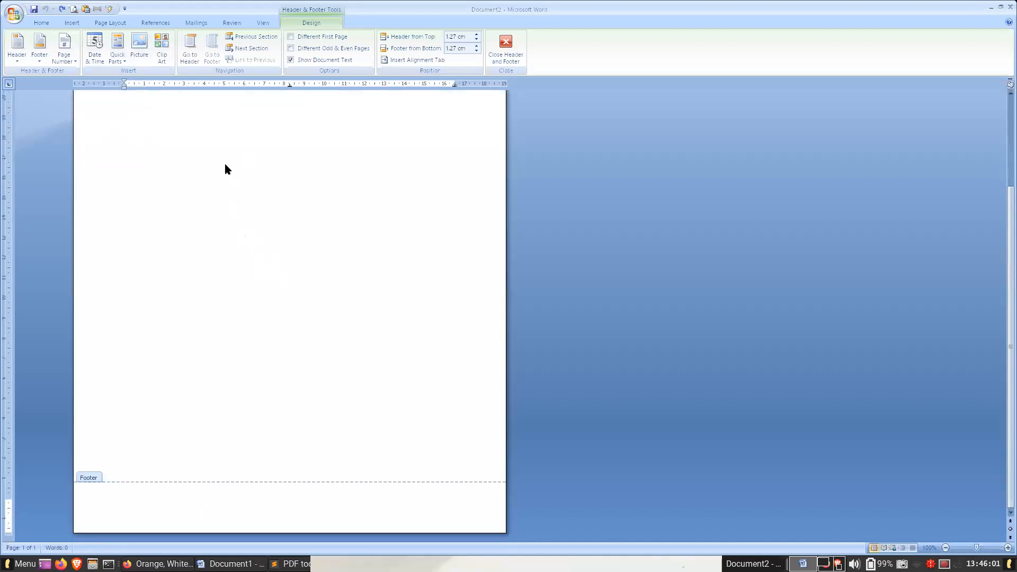
- Insert the exported orange page background picture into the footer and select it
click(72, 21)
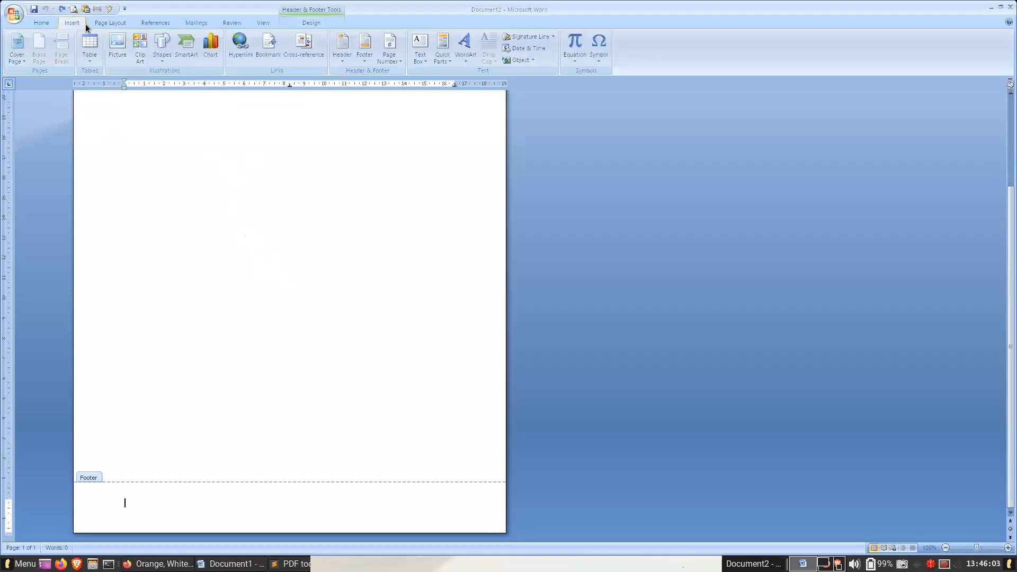
click(118, 49)
key(Escape)
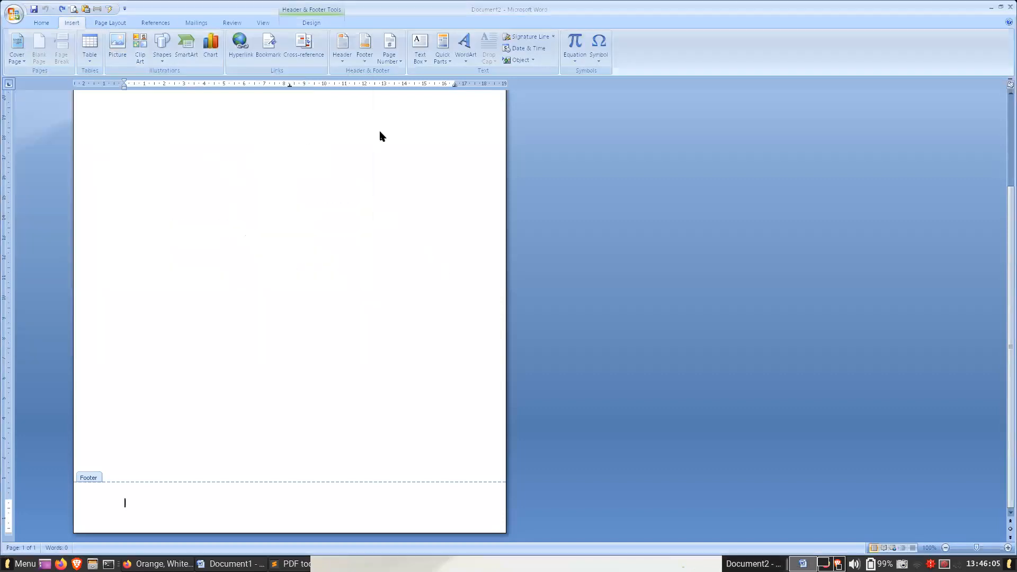
drag(835, 242, 151, 491)
click(214, 500)
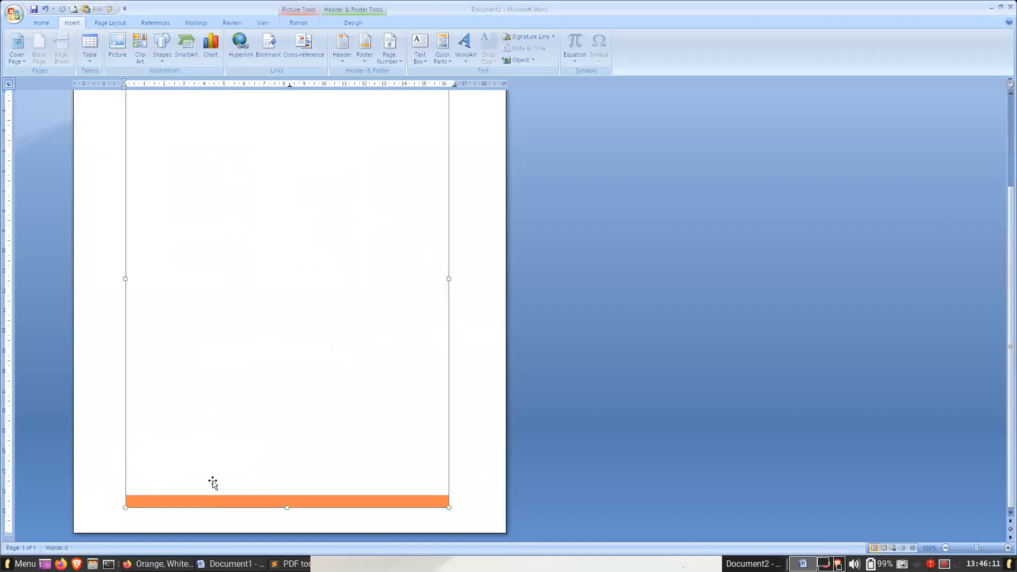
- Set the text wrapping of the footer's background picture to Behind Text
scroll(332, 302, up, 5)
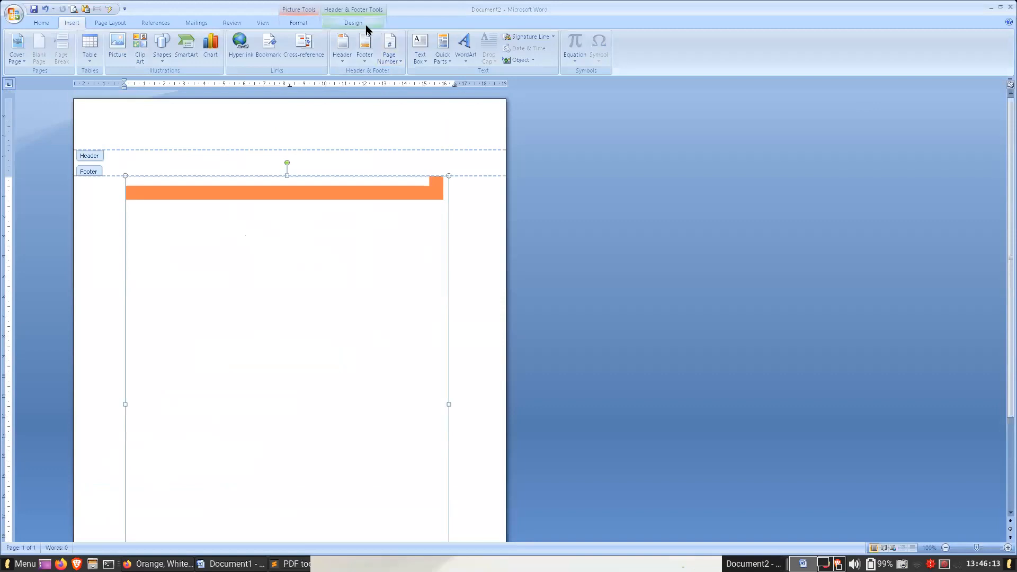
click(298, 23)
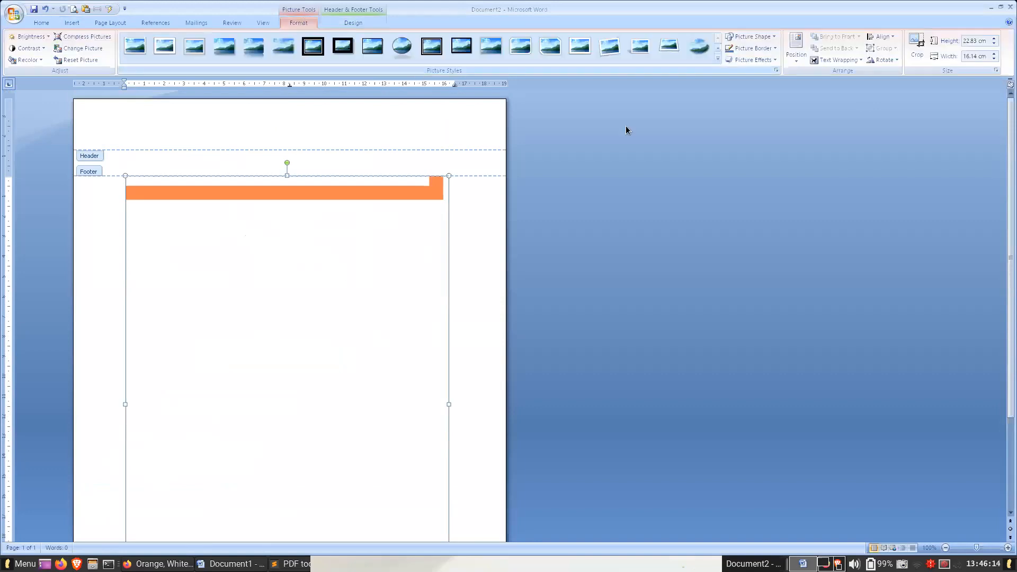
click(836, 59)
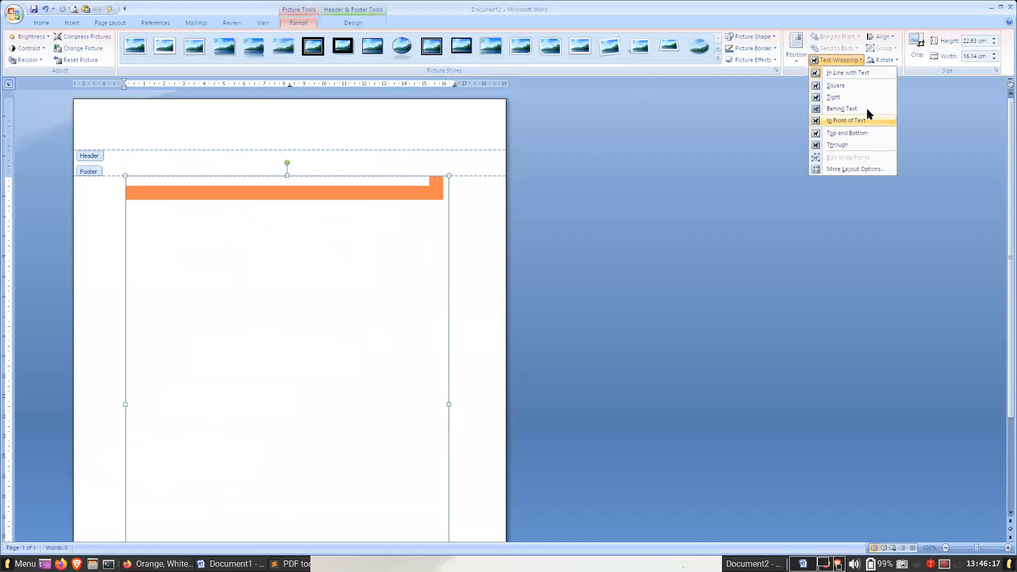
click(350, 192)
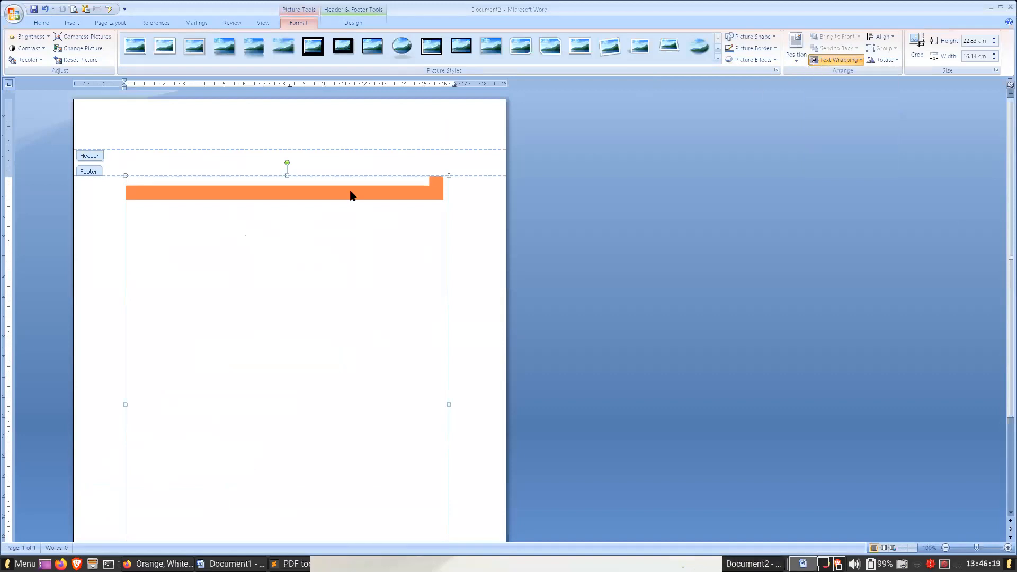
drag(325, 233, 329, 261)
click(842, 60)
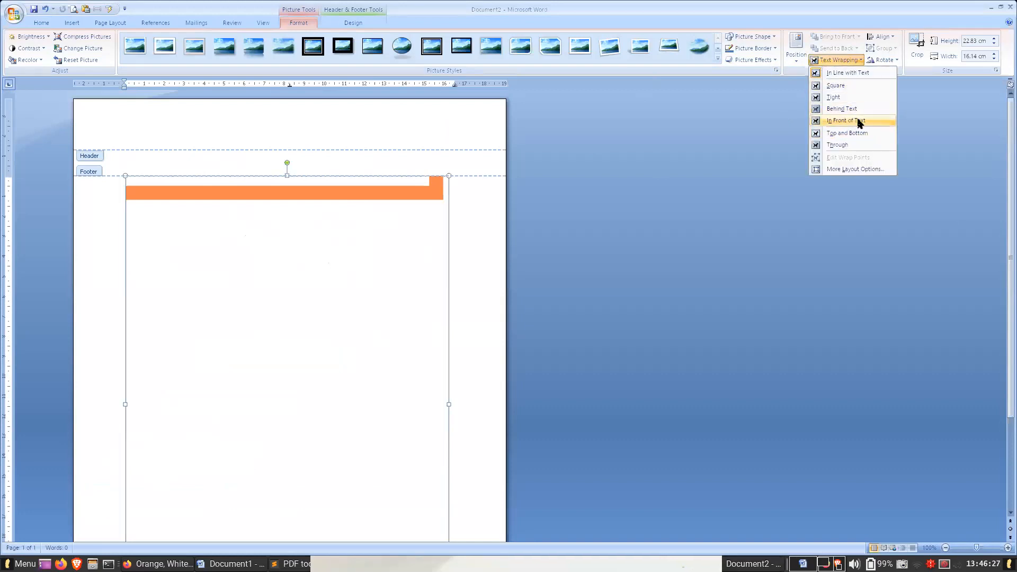
click(856, 108)
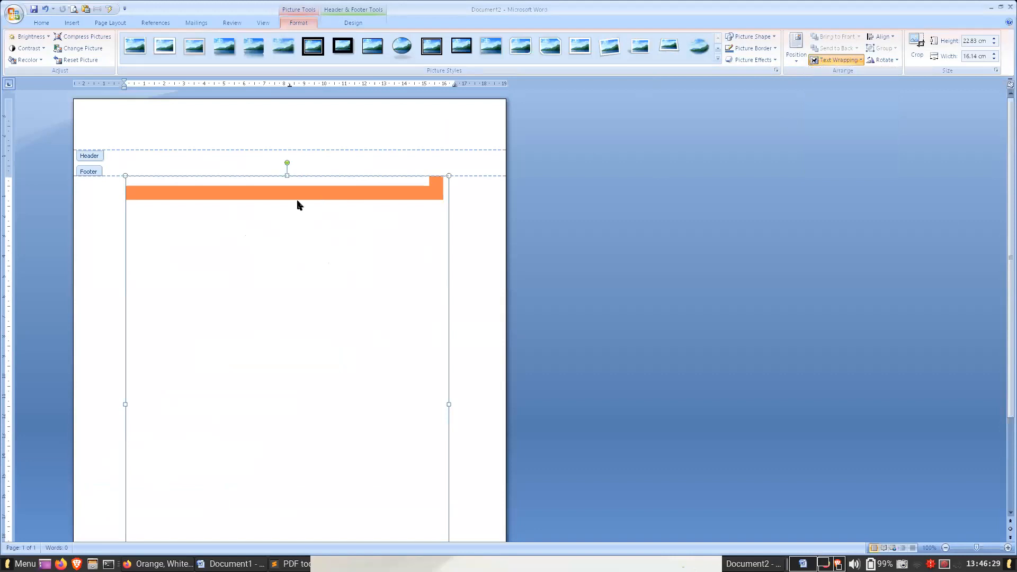
- Move the background picture so that it sits in the page's upper-left corner
drag(215, 152, 227, 121)
scroll(520, 358, down, 5)
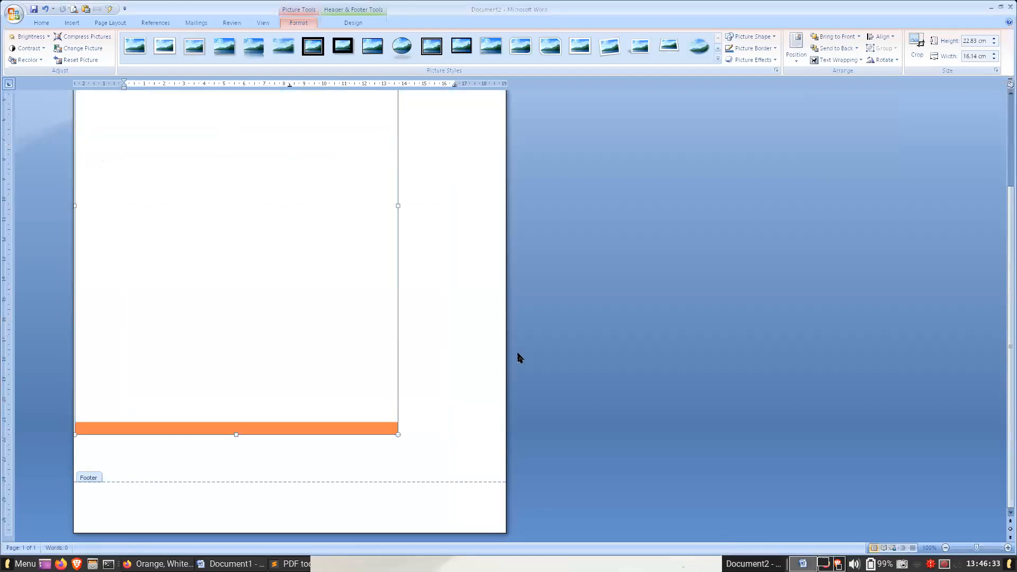
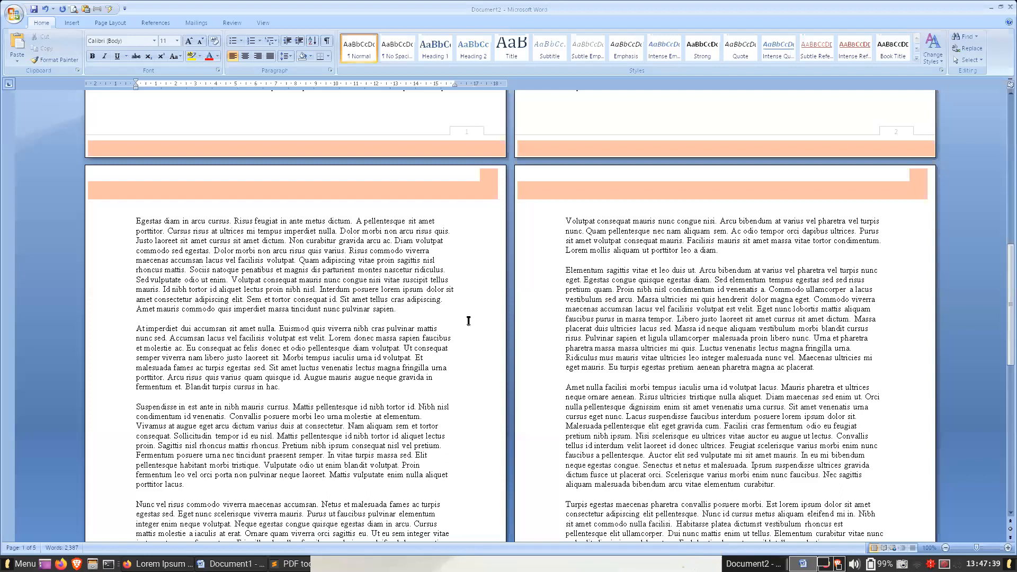
- Add the line "Subjudul 1" above the "Leo vel orci porta non pulvinar" paragraph and format it as Heading 1
click(618, 320)
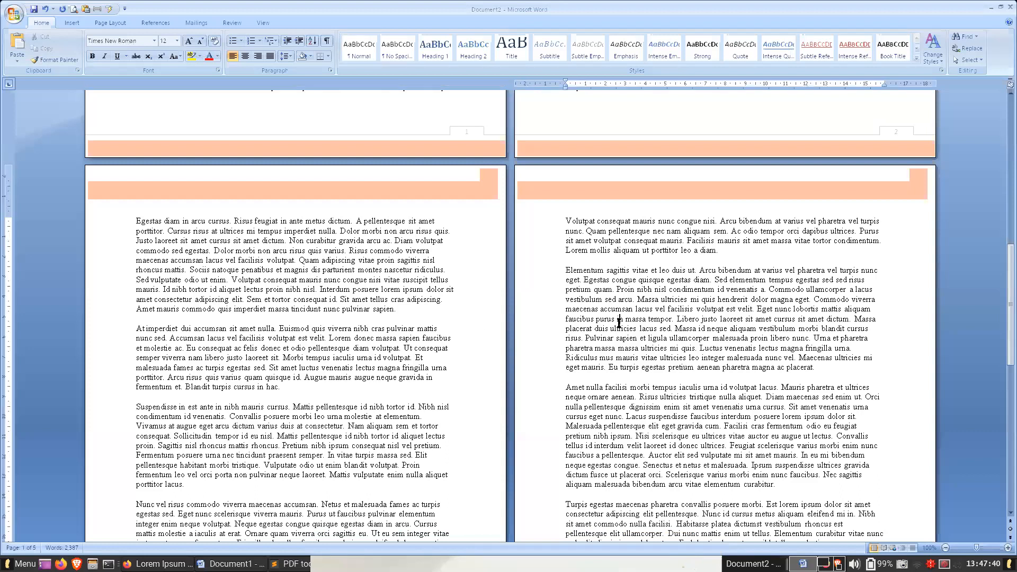
click(394, 311)
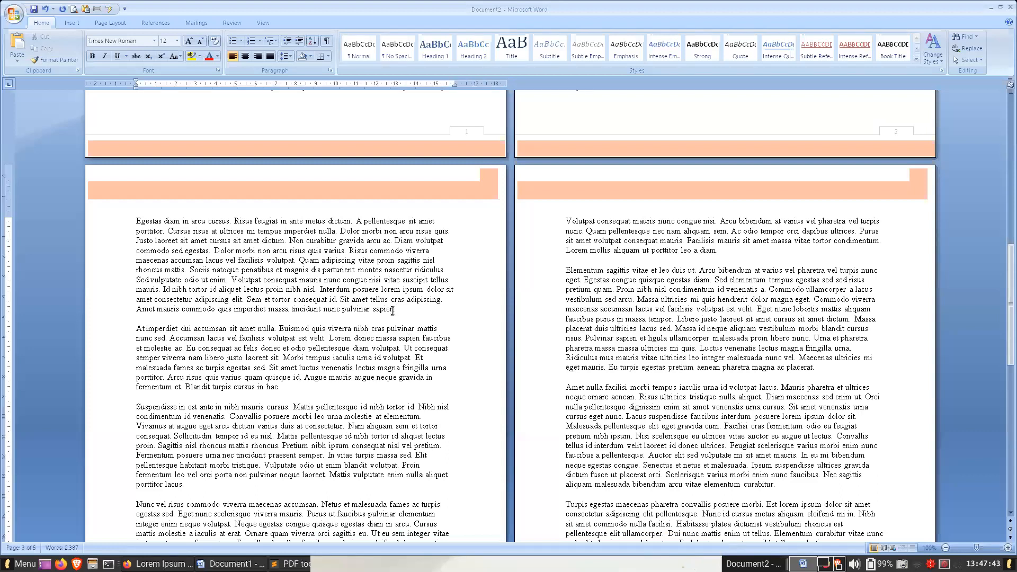
scroll(393, 311, up, 10)
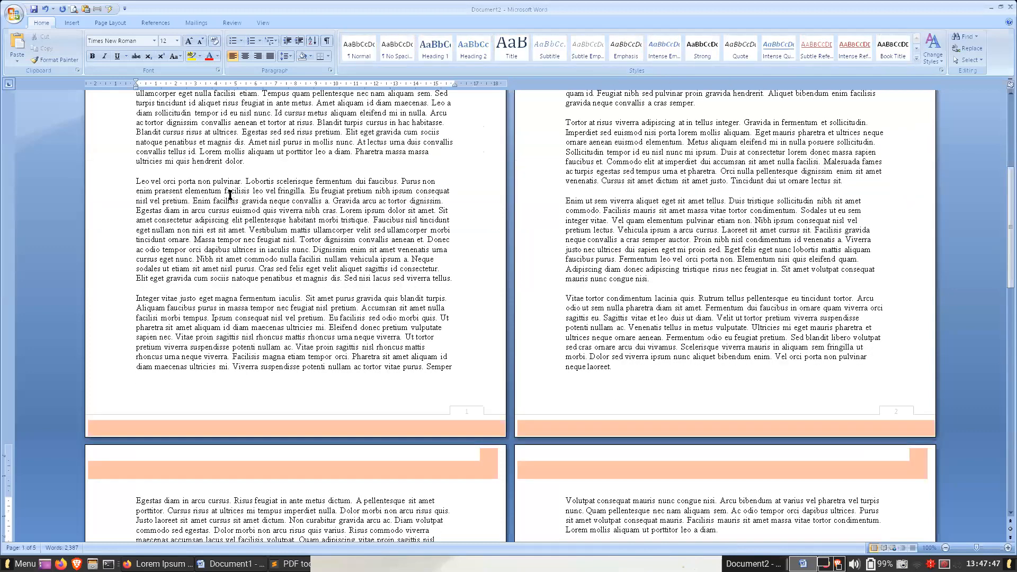
scroll(247, 164, up, 8)
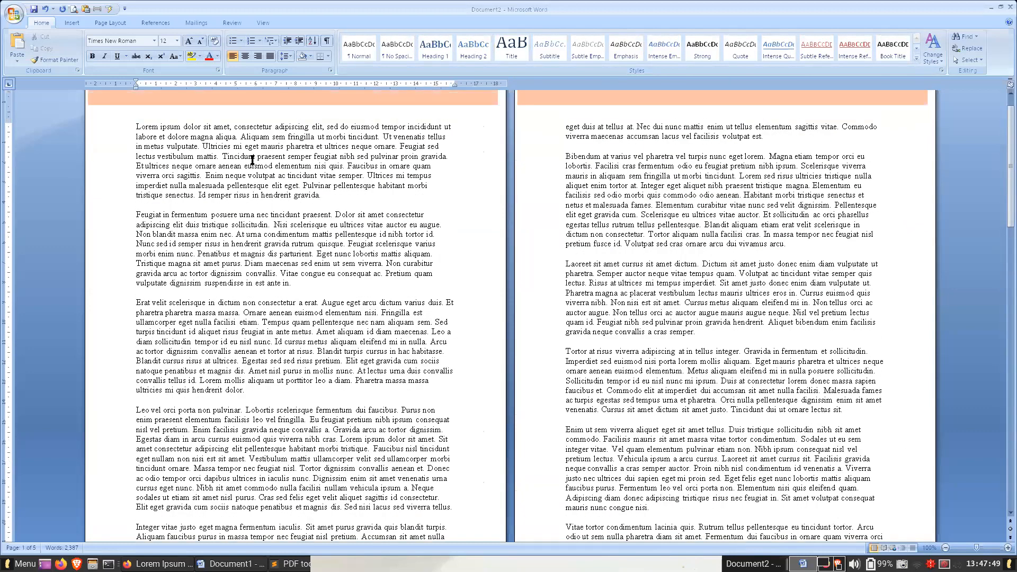
key(Return)
text(Subjudul 1)
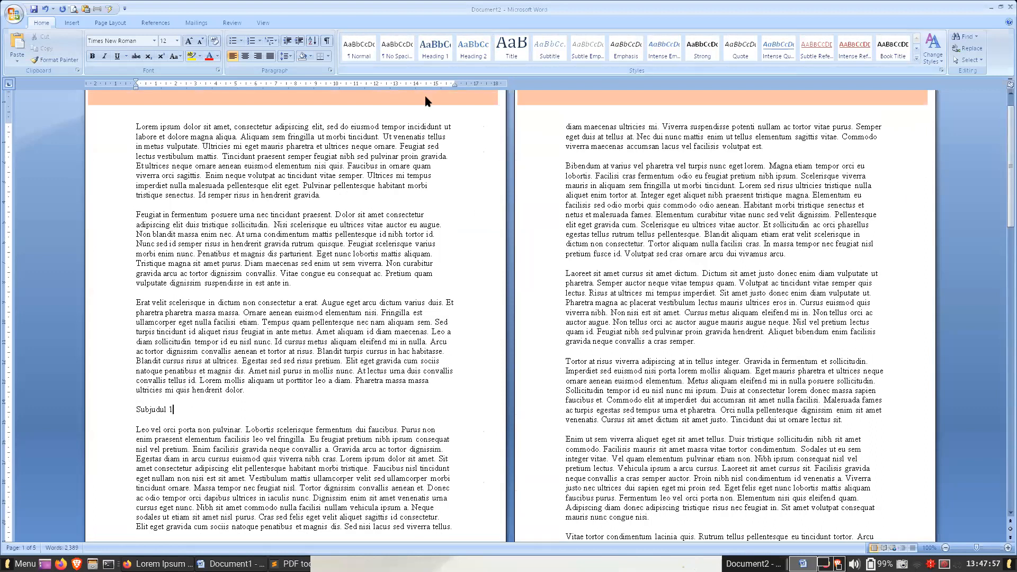
click(433, 49)
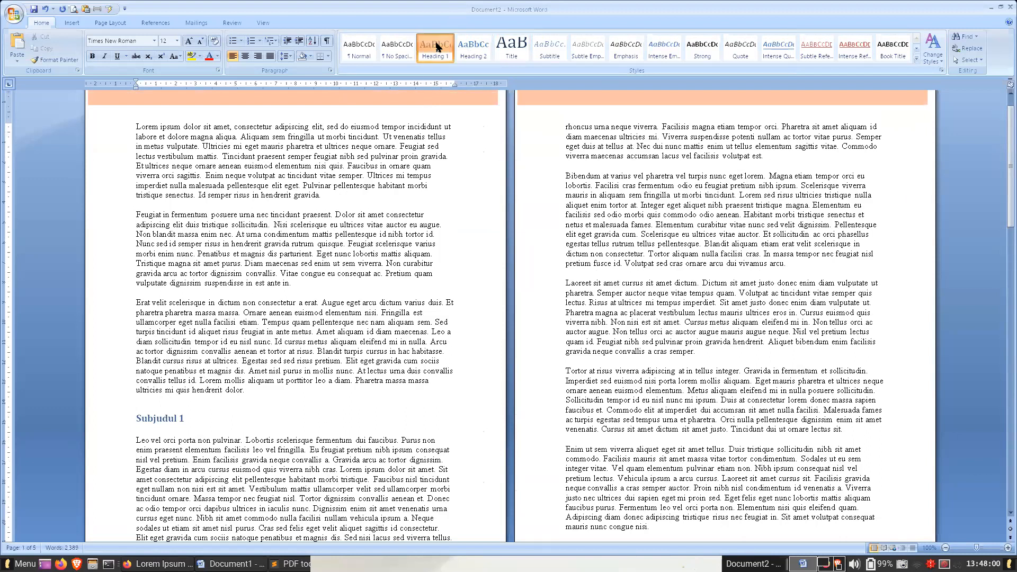
- Add the Heading 2 lines "Subjudul 1.1" above the "Tortor at risus" paragraph and "Subjudul 1.2" above the "Enim ut sem" paragraph
click(713, 353)
key(Return)
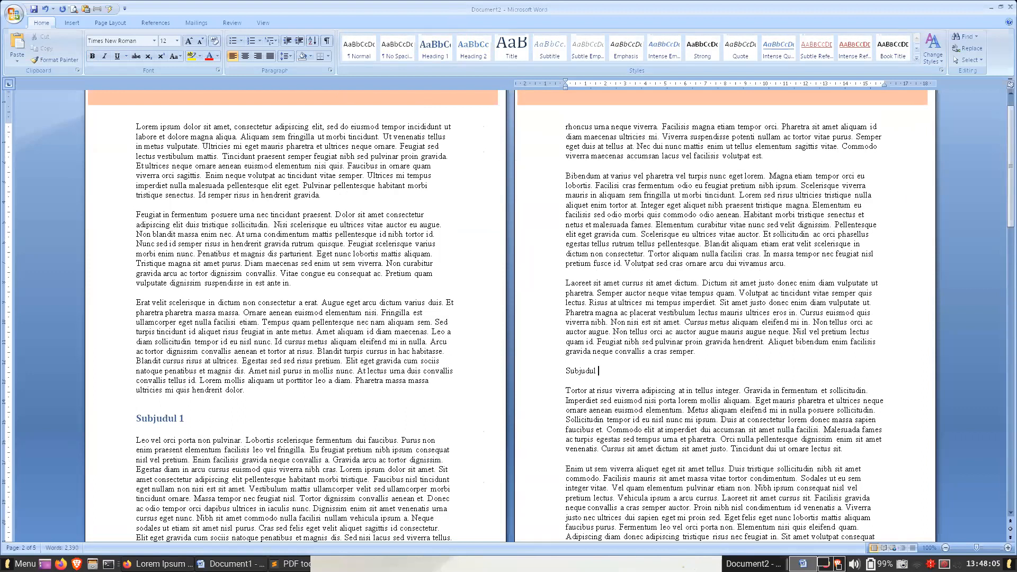
click(473, 48)
click(853, 451)
key(Return)
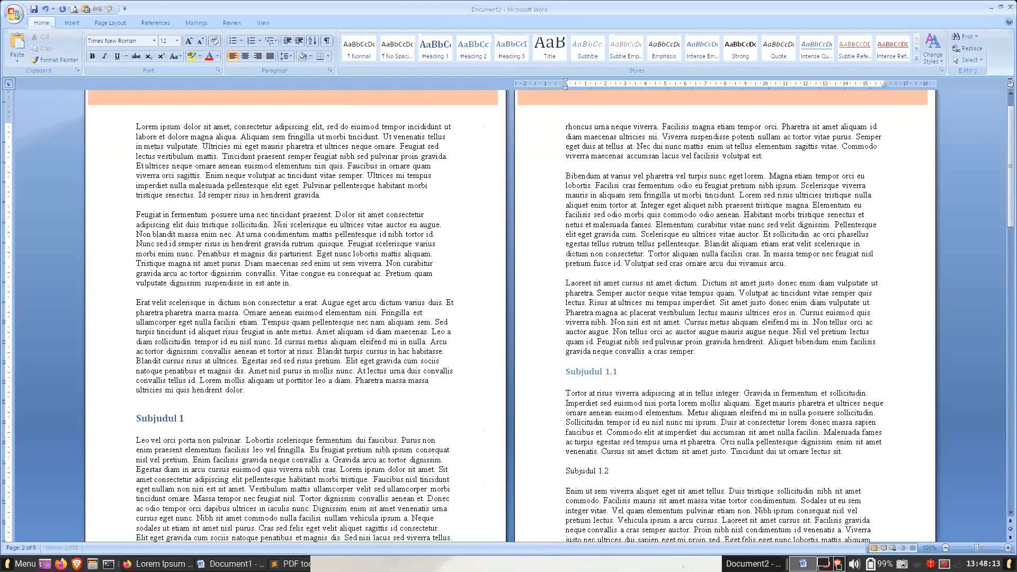
click(473, 49)
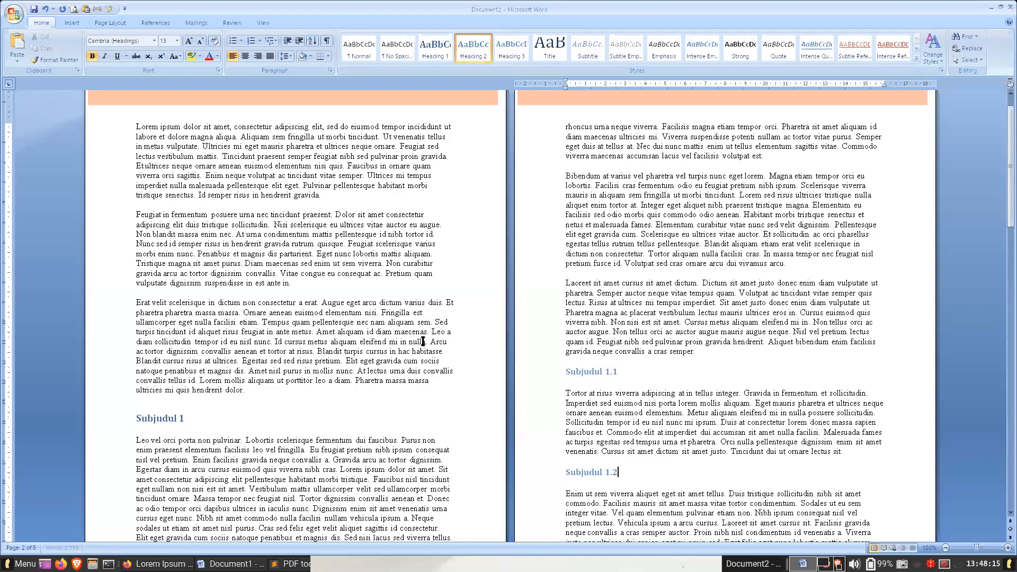
- Insert a page break before the first paragraph and place the cursor on the new blank first page
scroll(423, 341, up, 1)
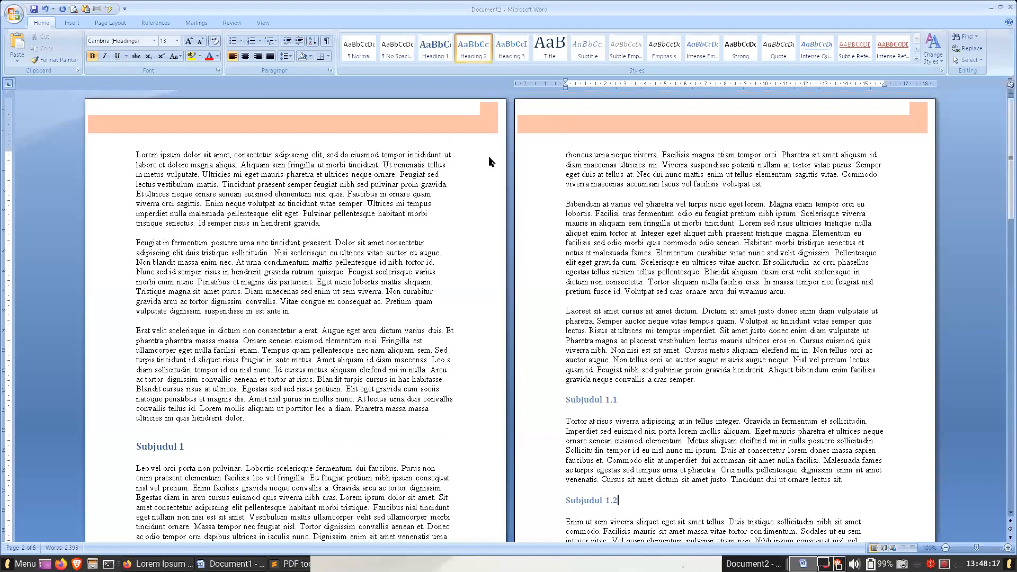
click(135, 153)
key(ctrl+Return)
click(151, 179)
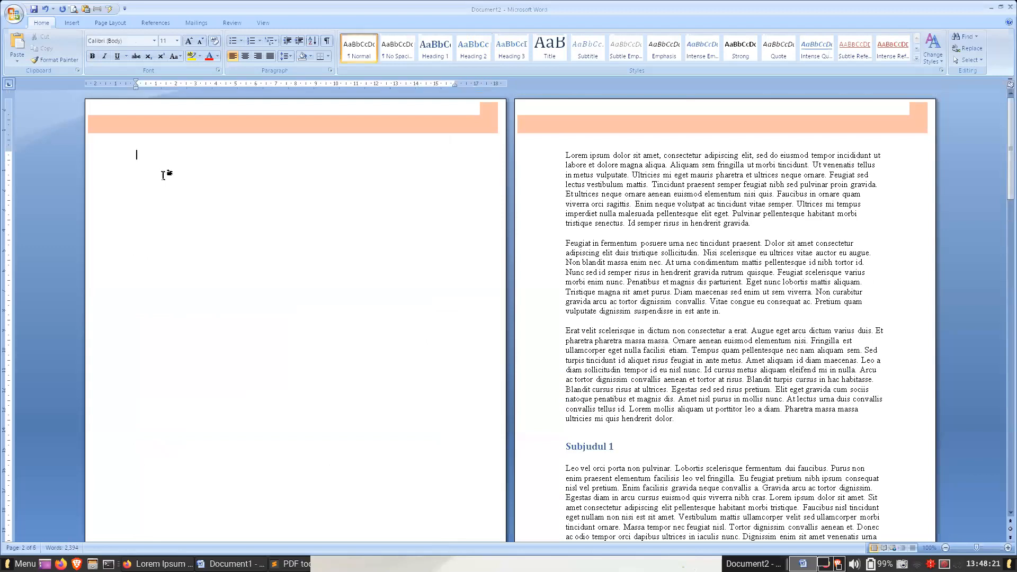
- Insert a table of contents on the blank first page with three levels, dotted tab leader and right-aligned page numbers
click(155, 23)
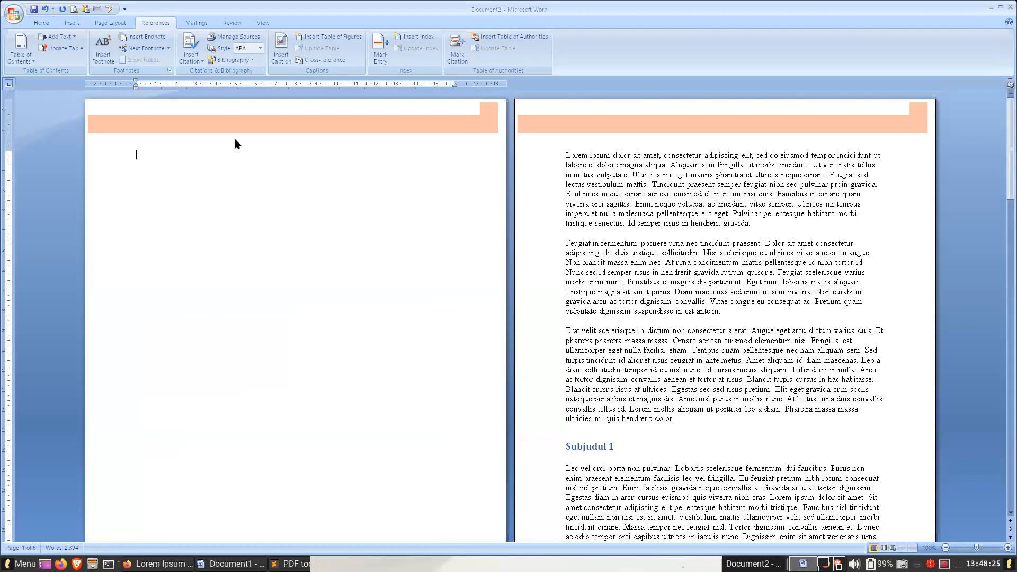
click(27, 57)
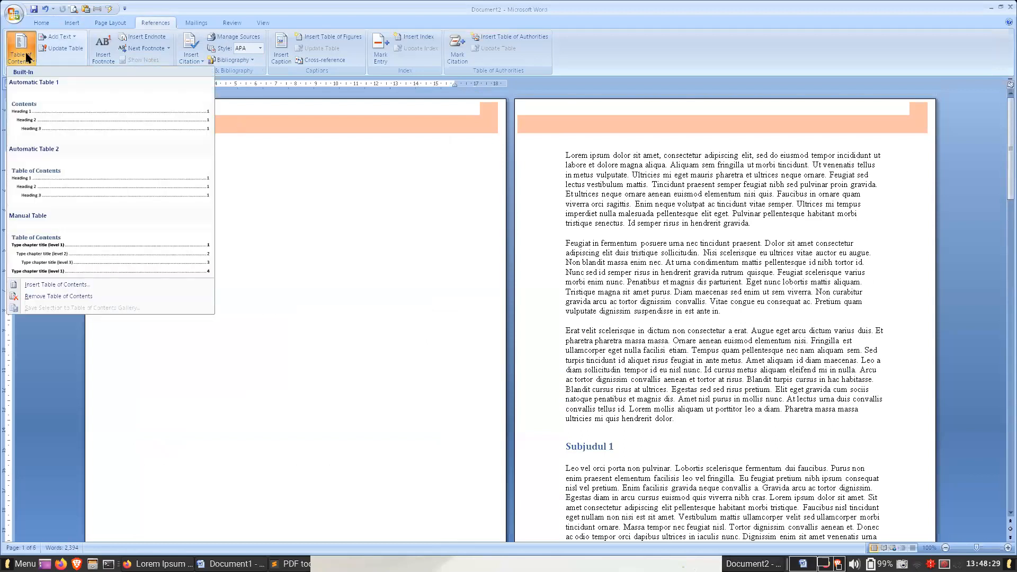
click(116, 287)
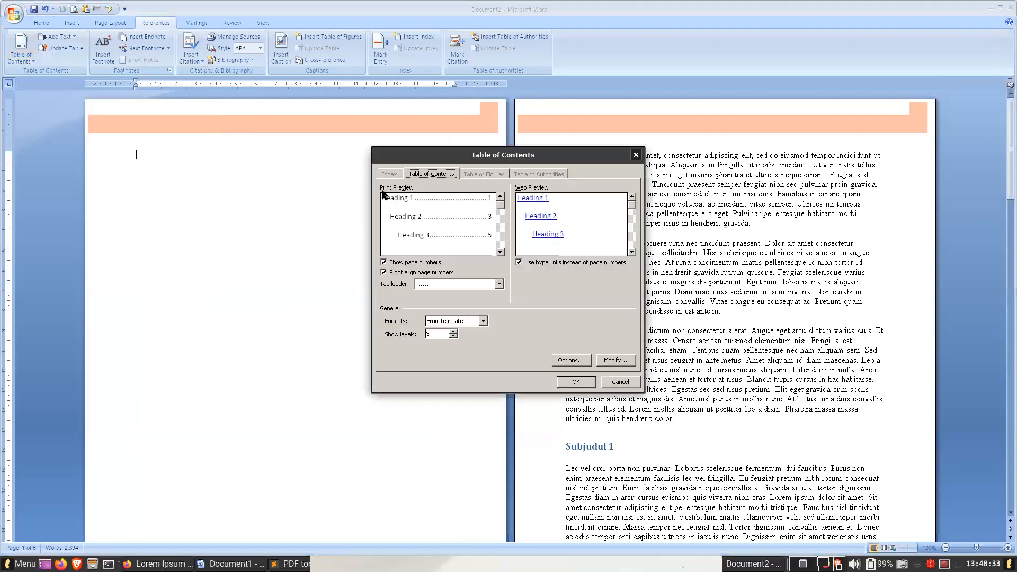
click(576, 382)
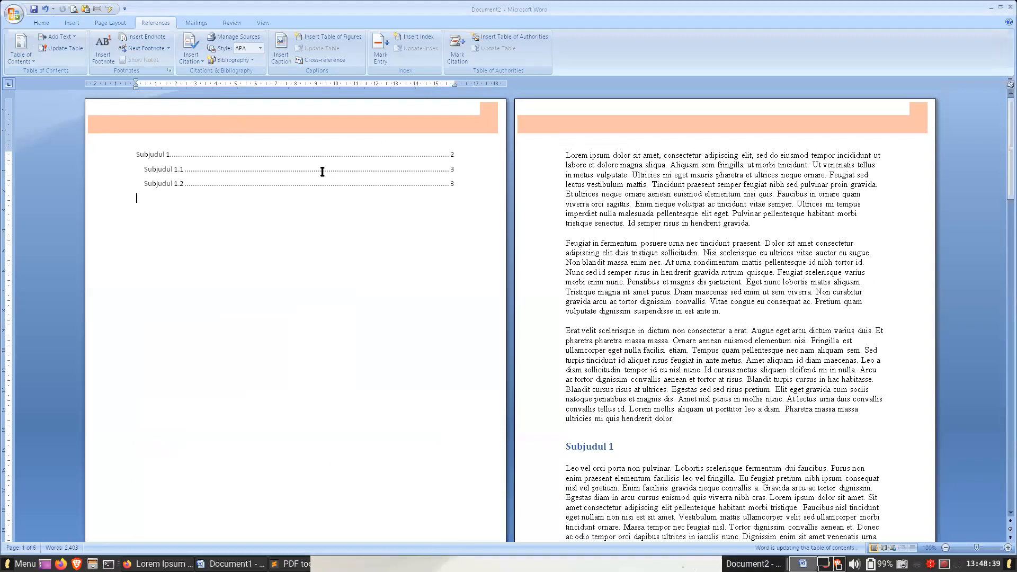
- Add the title "Daftar isi" above the table of contents and format it as Heading 1
click(461, 212)
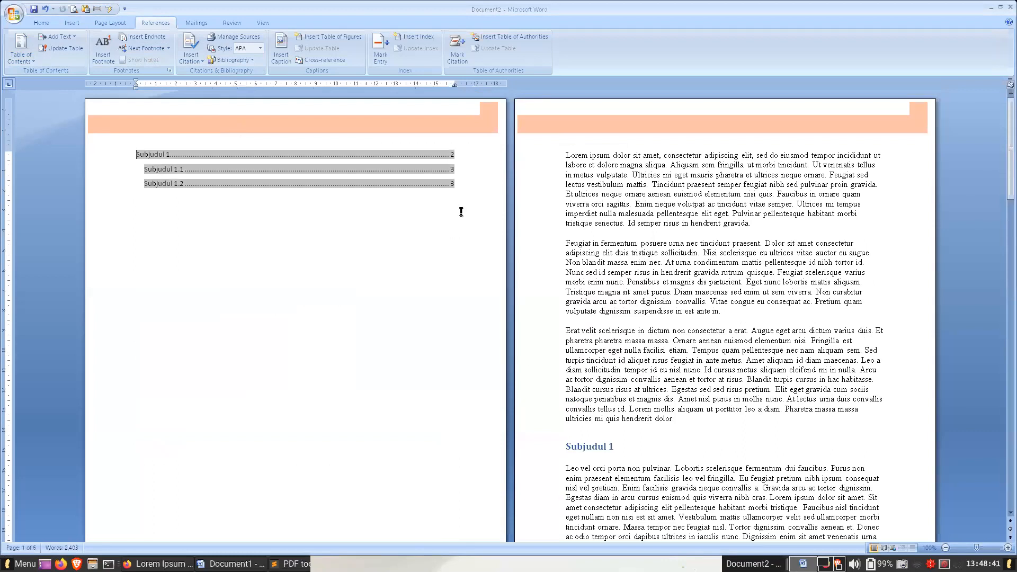
key(Return)
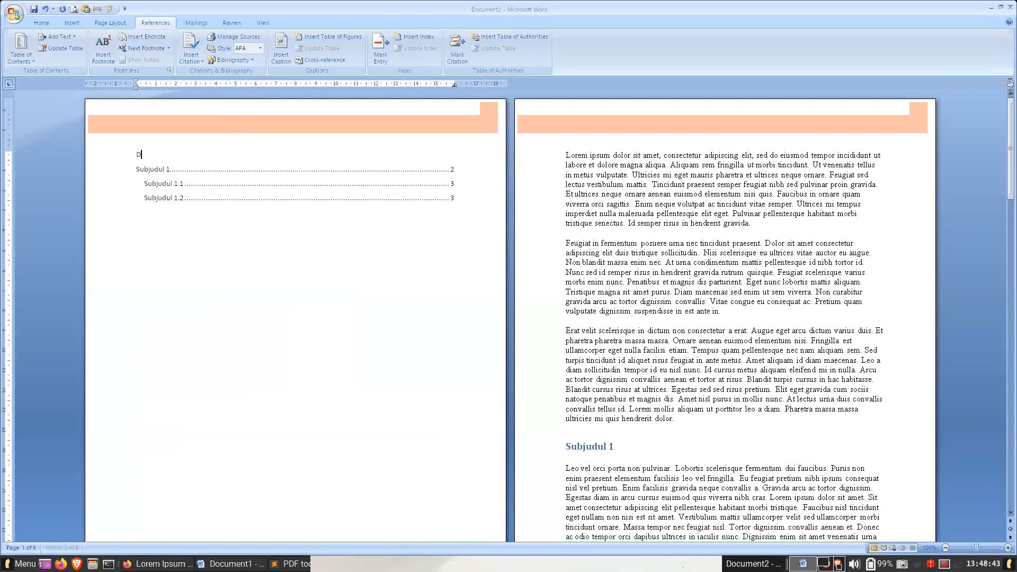
text(Daftar isi)
scroll(371, 61, up, 3)
click(429, 55)
- Update the entire table of contents, including its entries and page numbers
click(179, 185)
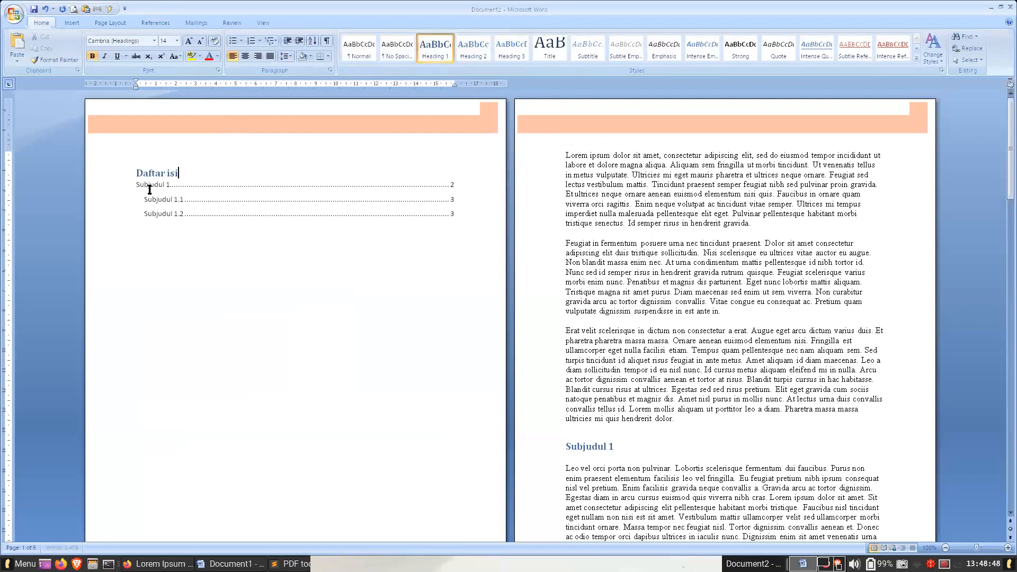
right_click(206, 185)
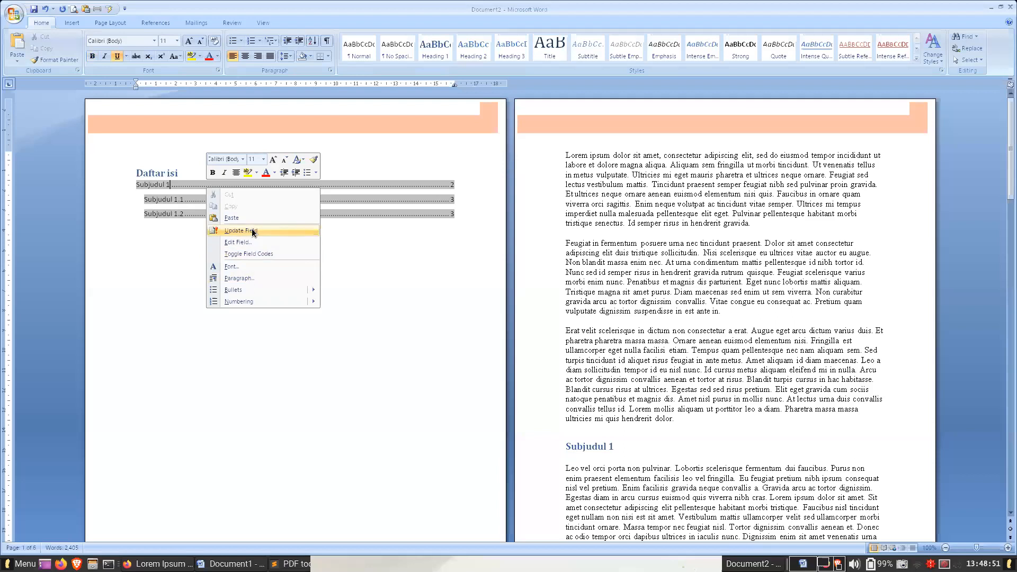
click(252, 231)
click(480, 282)
click(502, 297)
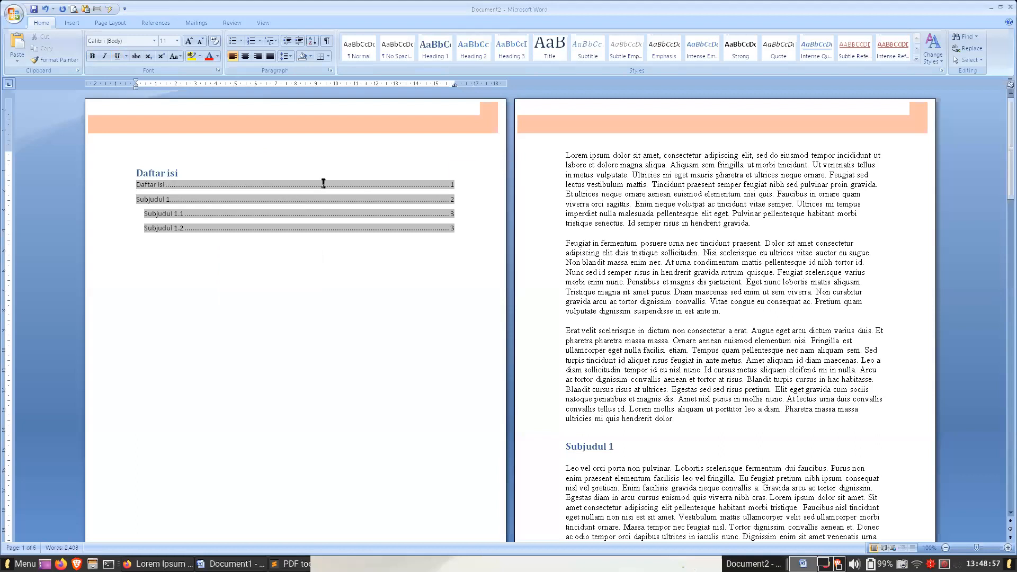
click(633, 451)
click(663, 260)
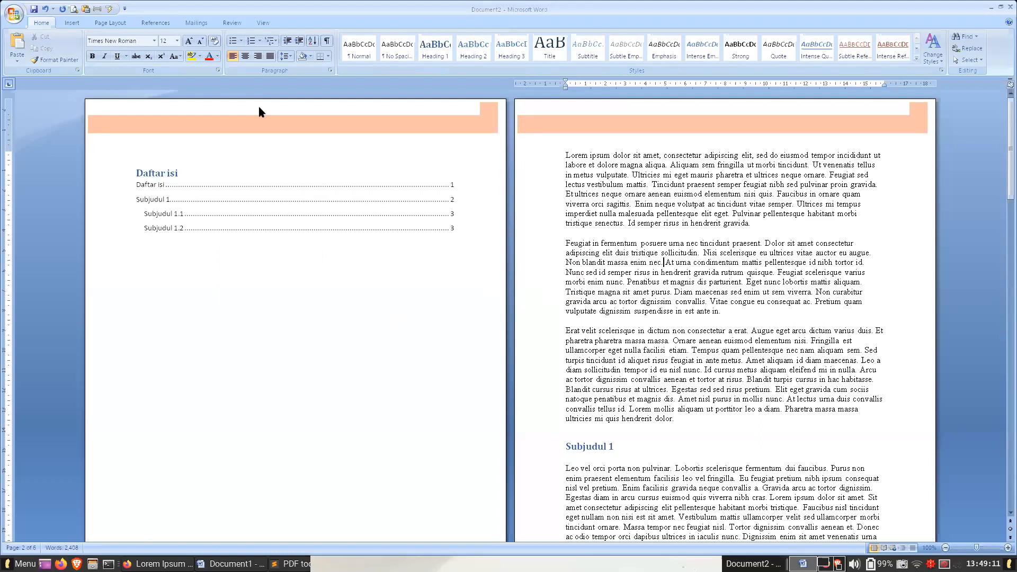
click(72, 23)
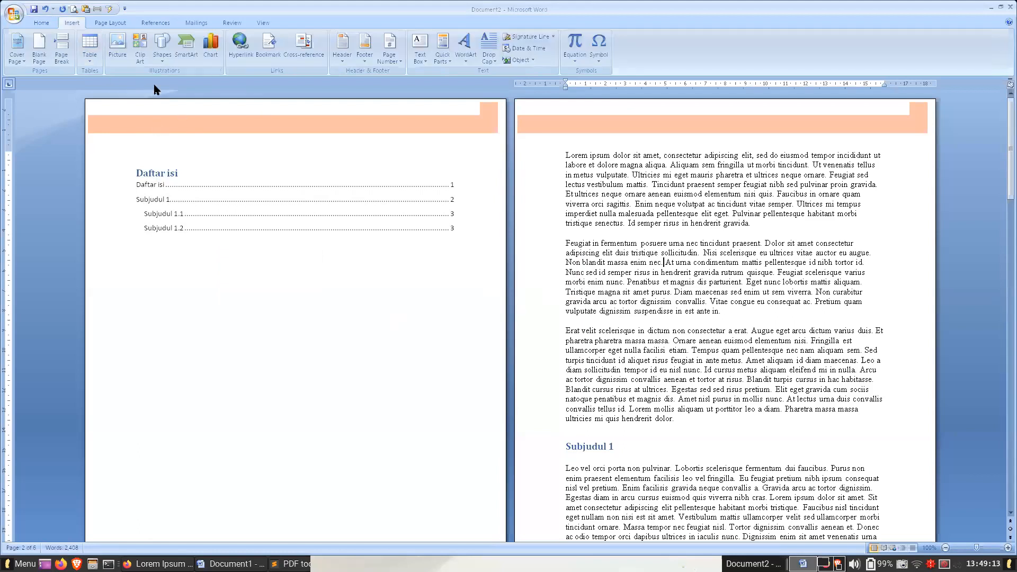
click(347, 56)
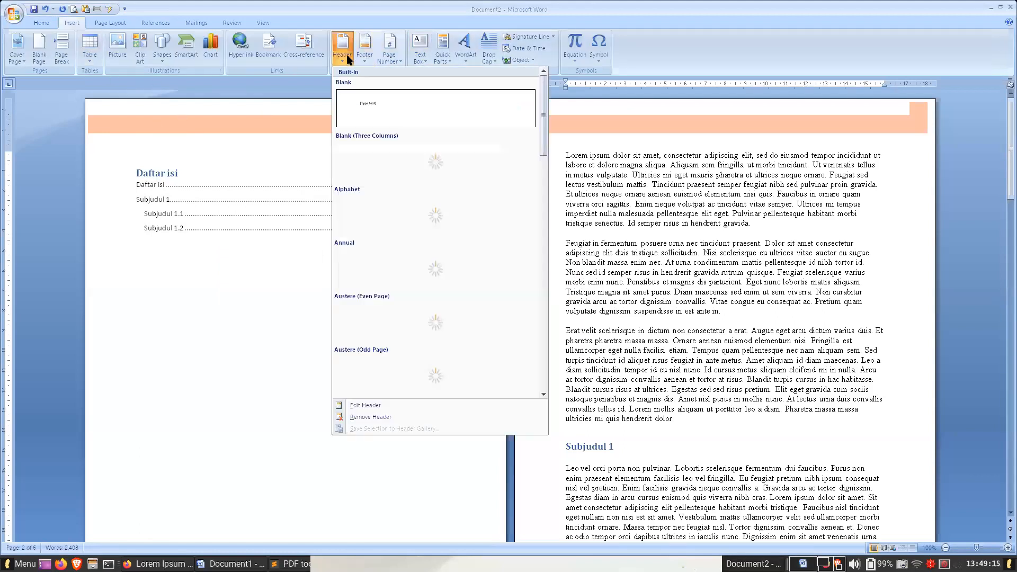
click(748, 237)
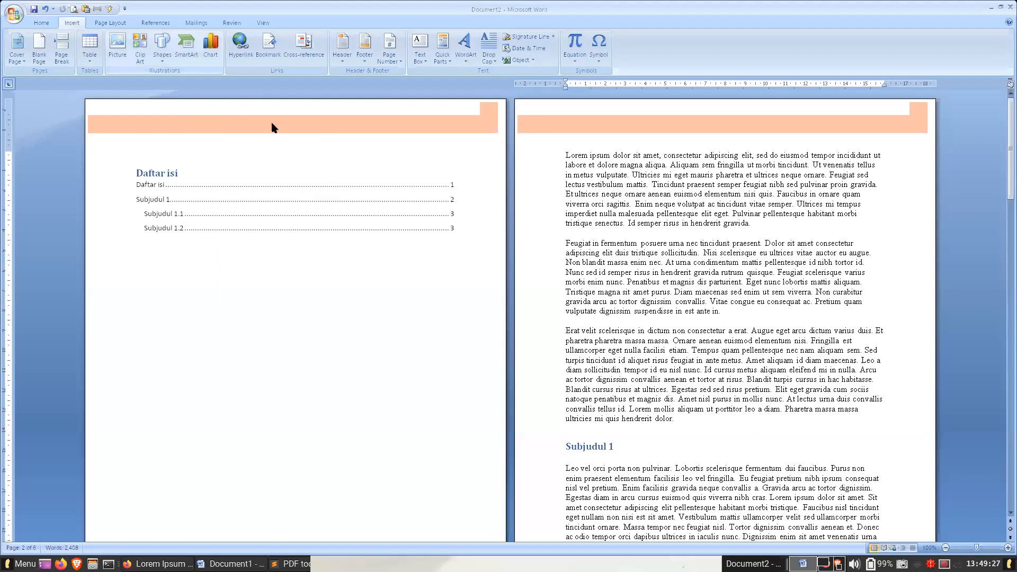
- Close the document containing the table of contents without saving it
key(alt+F4)
click(507, 294)
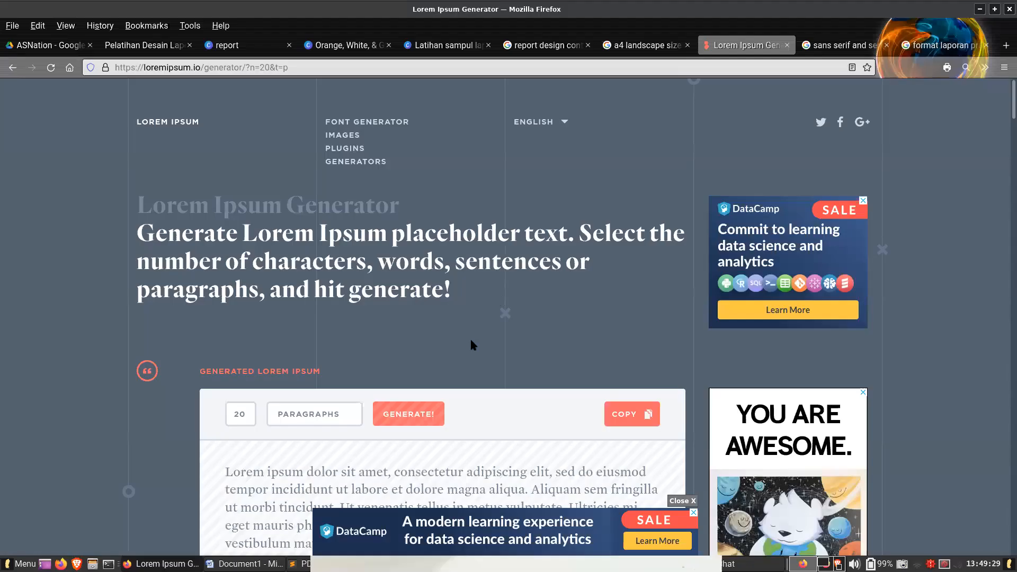
key(alt+Tab)
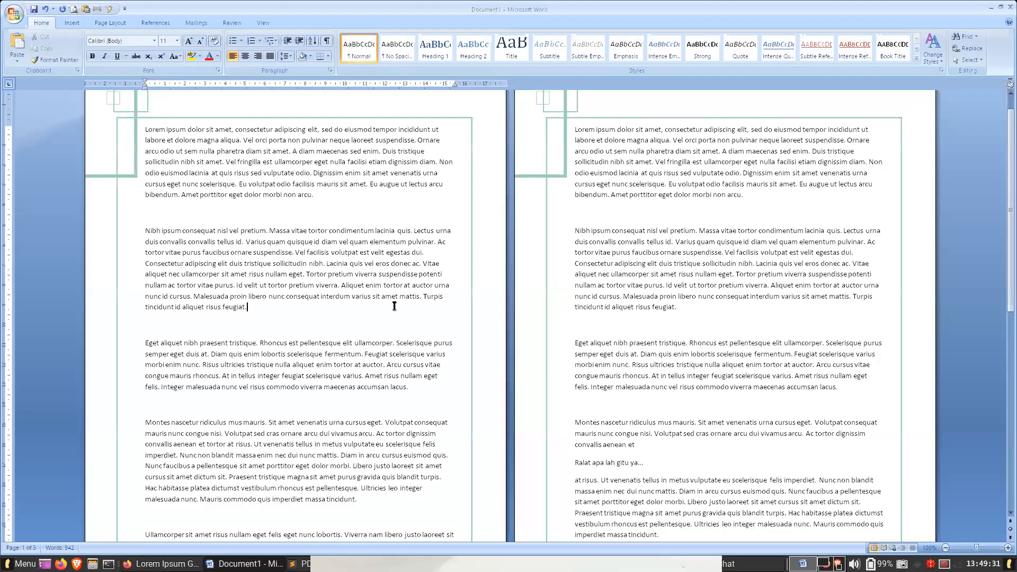
click(33, 9)
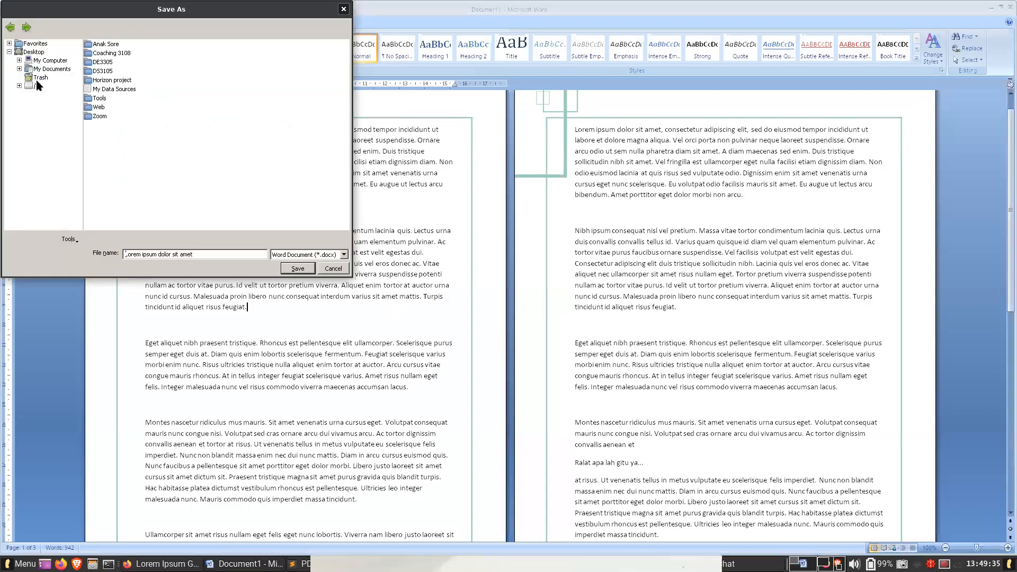
key(Escape)
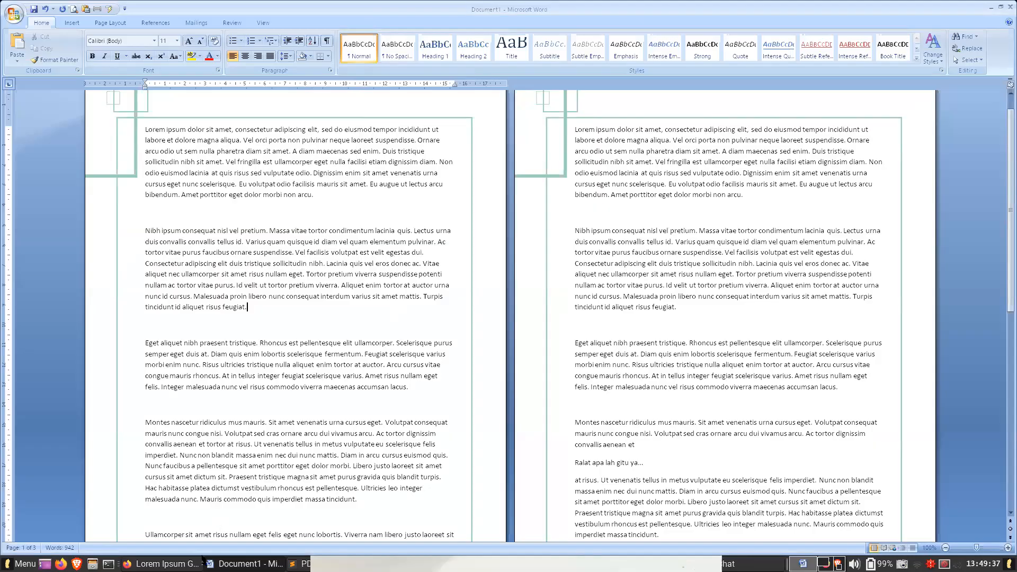
- Switch to Firefox and open the "2020 Financial Report" template from the Canva results for "report"
click(161, 563)
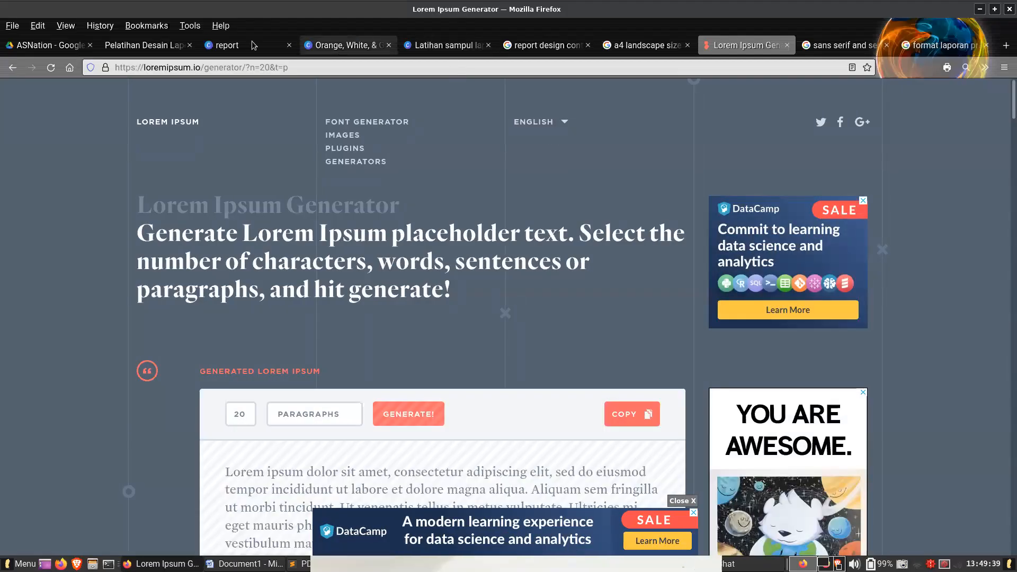
click(244, 46)
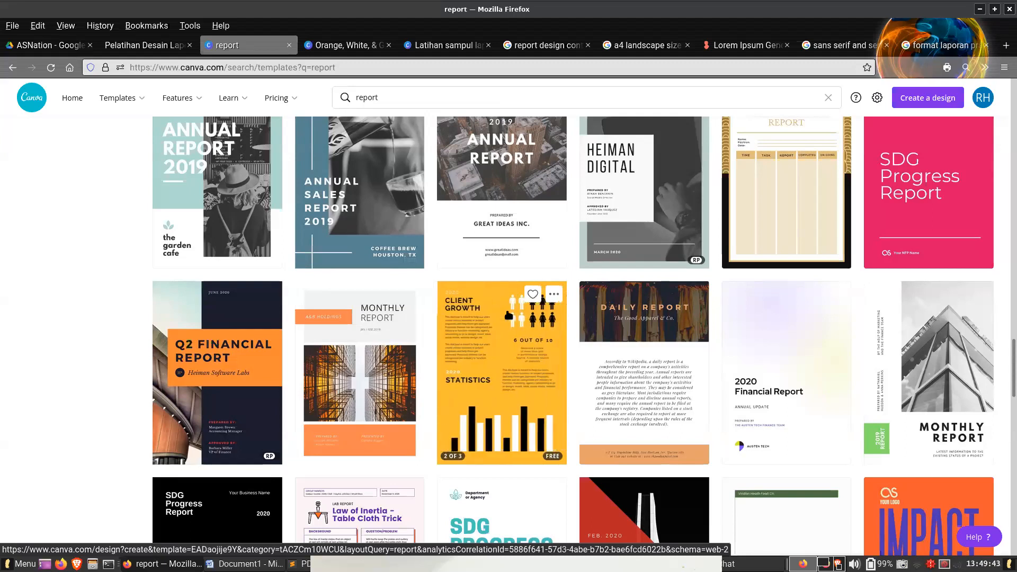
click(806, 412)
- Dismiss the print offer on the orange monthly report design and close that design
click(438, 45)
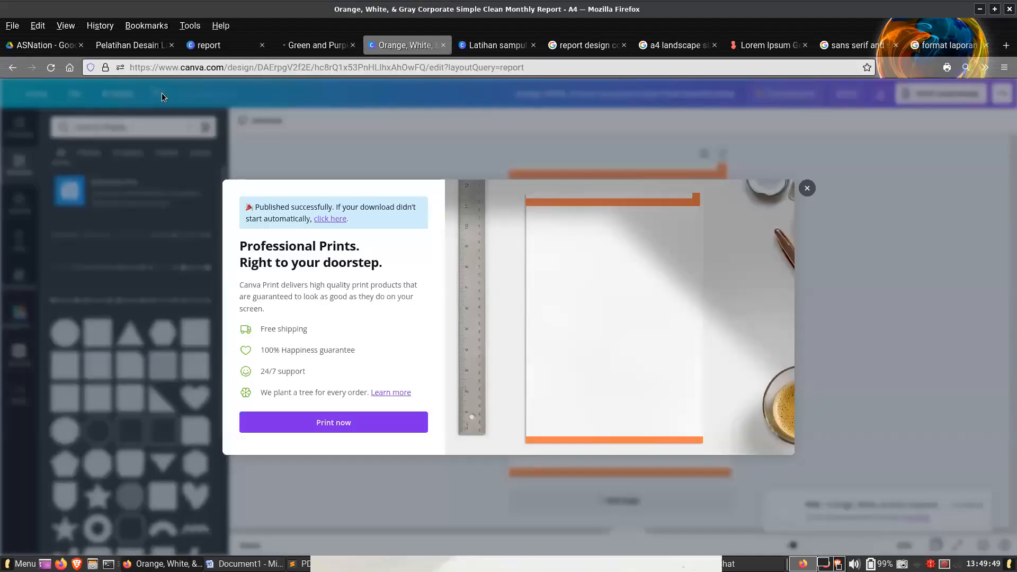
click(117, 101)
click(75, 94)
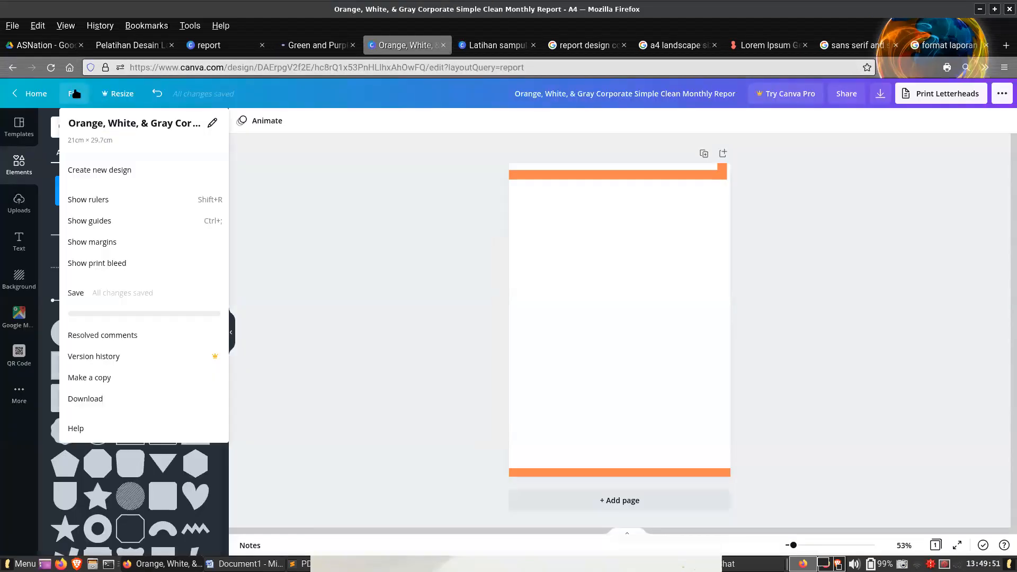
click(444, 45)
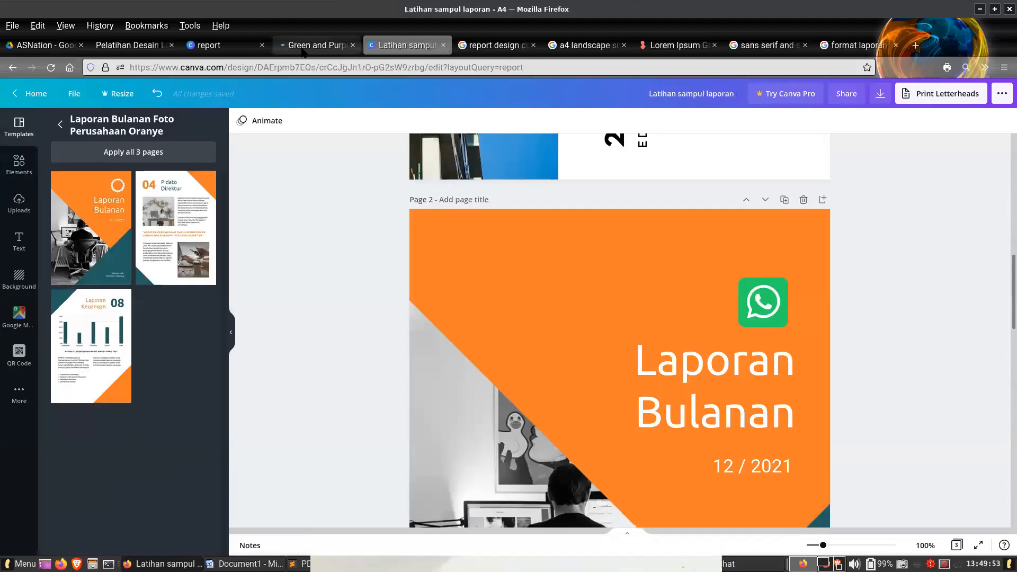
- In the green and purple financial report design, delete pages 2 to 5 and reopen the remaining cover page for editing
click(306, 49)
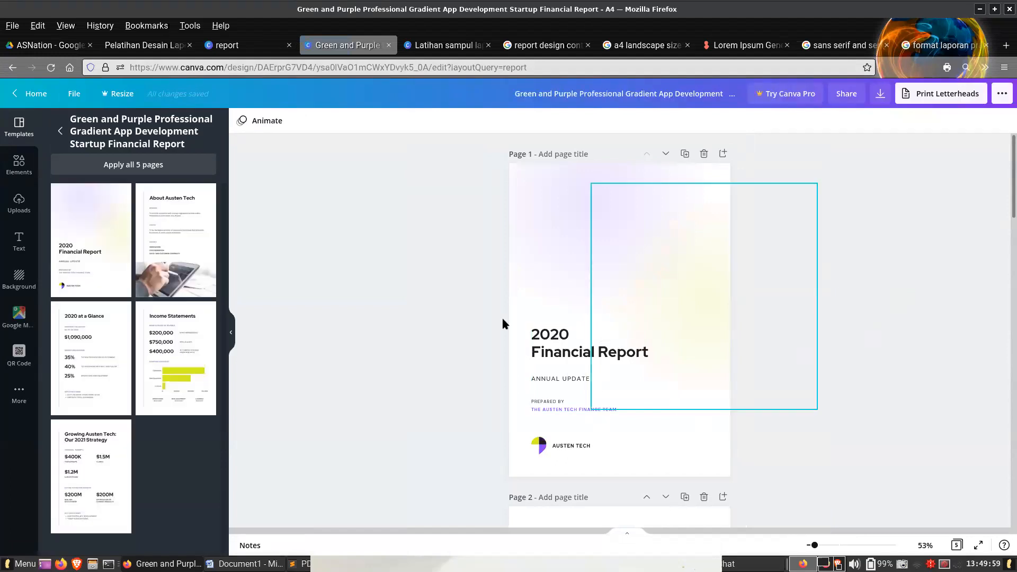
scroll(841, 374, down, 5)
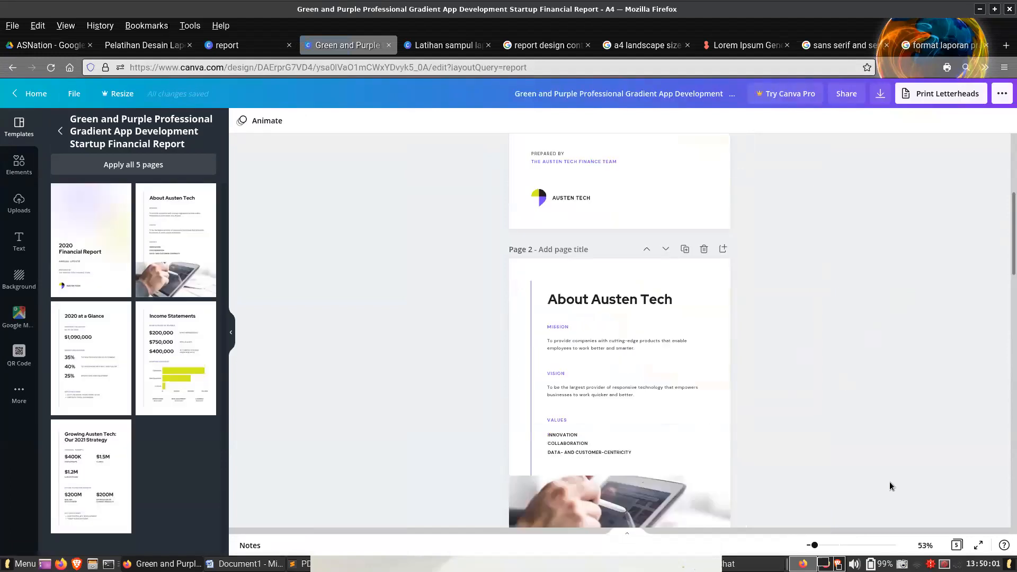
click(956, 545)
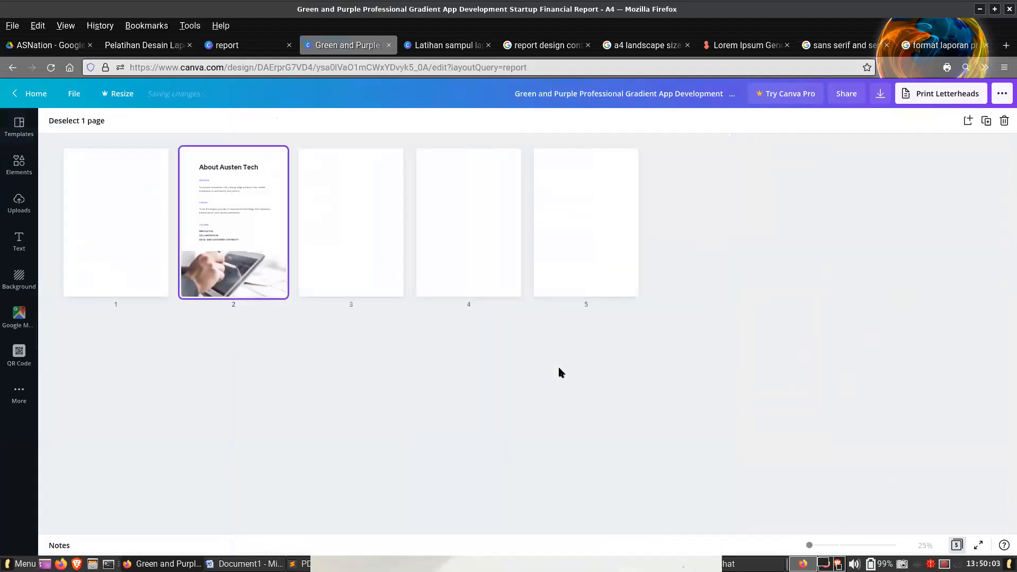
drag(608, 262, 278, 204)
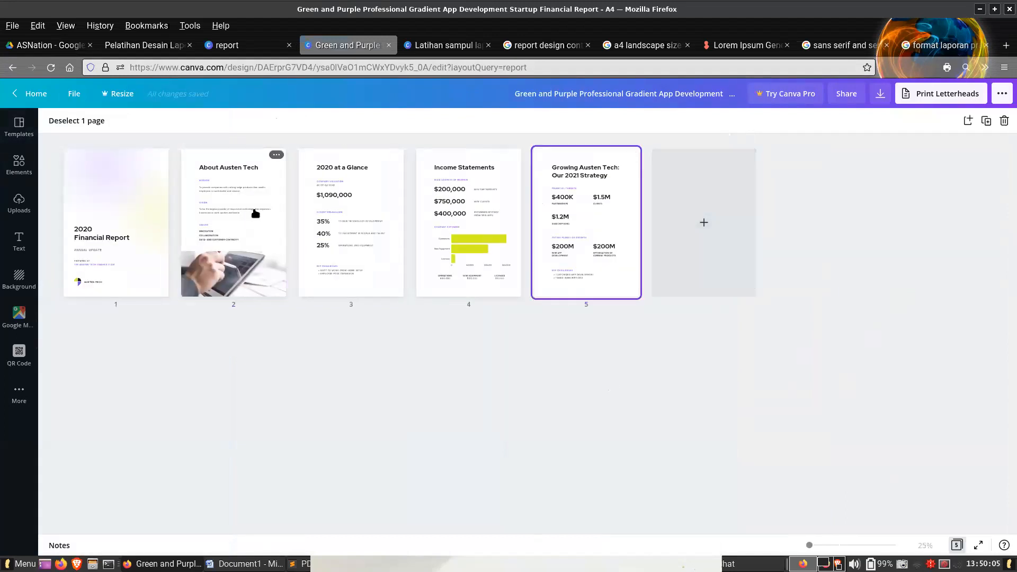
key(Delete)
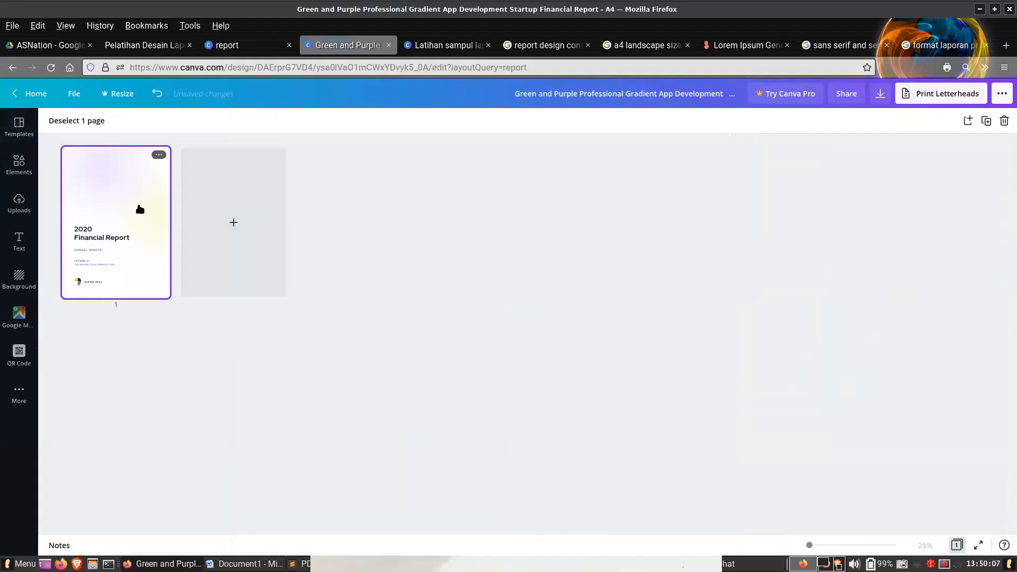
double_click(140, 209)
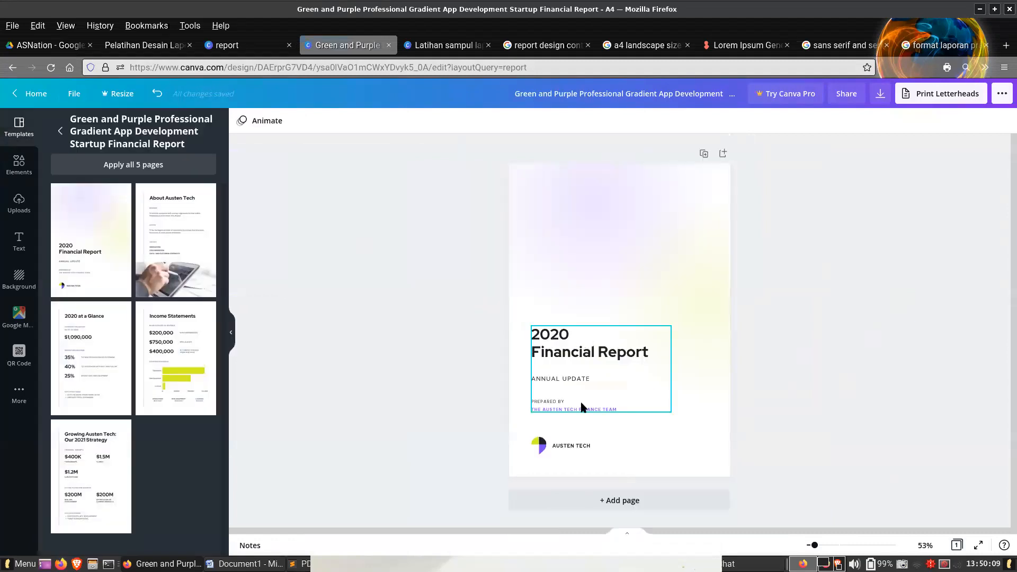
- Clear the selection of the cover's text group and open the elements library
click(582, 407)
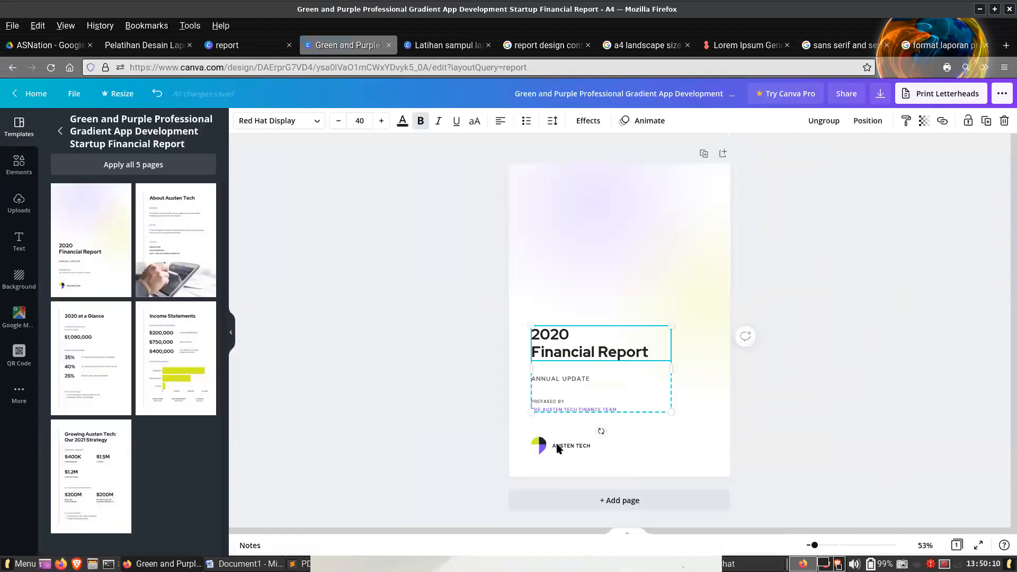
click(298, 280)
click(19, 162)
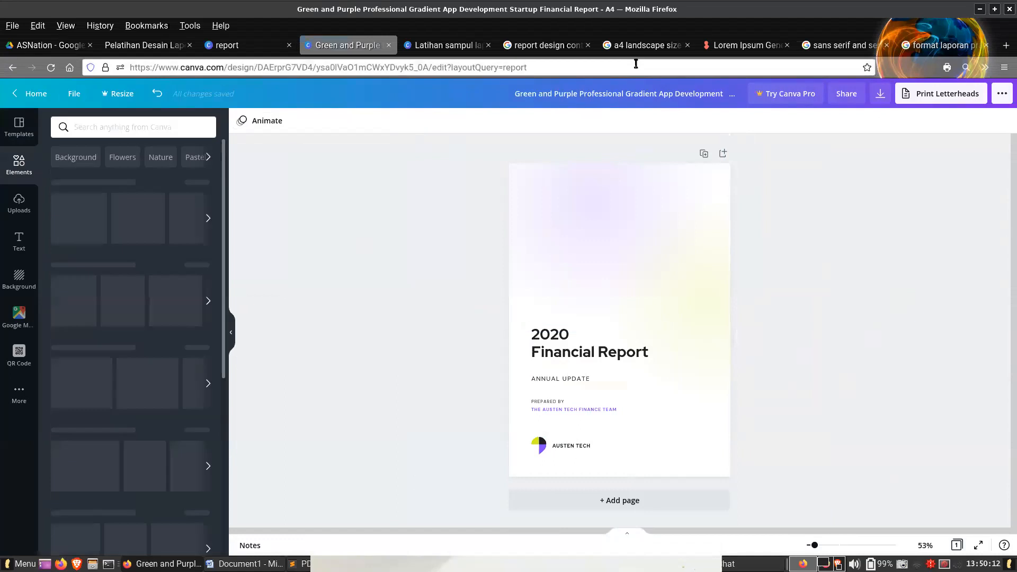
- Search Google Images for "back cover report"
click(545, 45)
triple_click(310, 93)
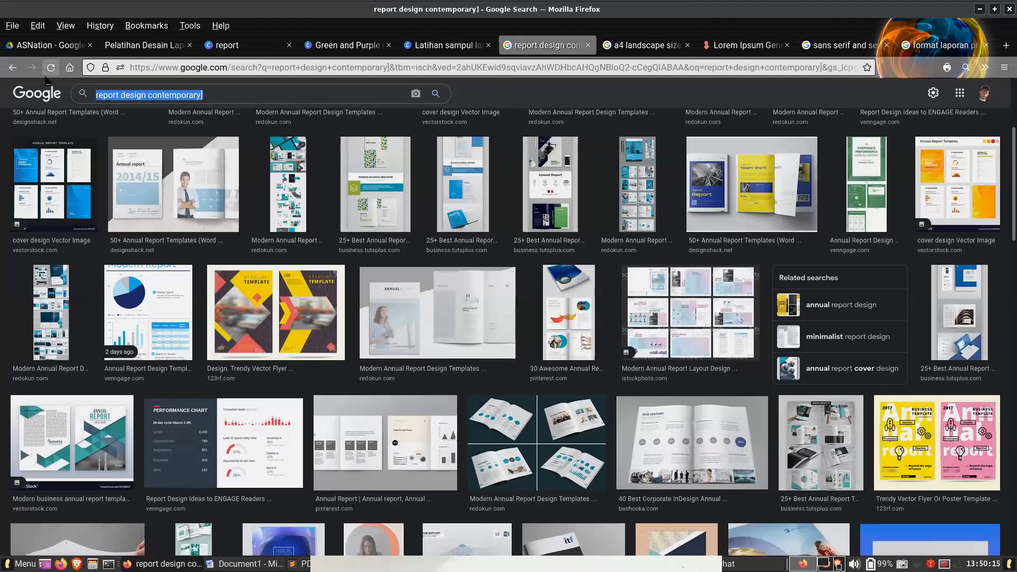
text(back )
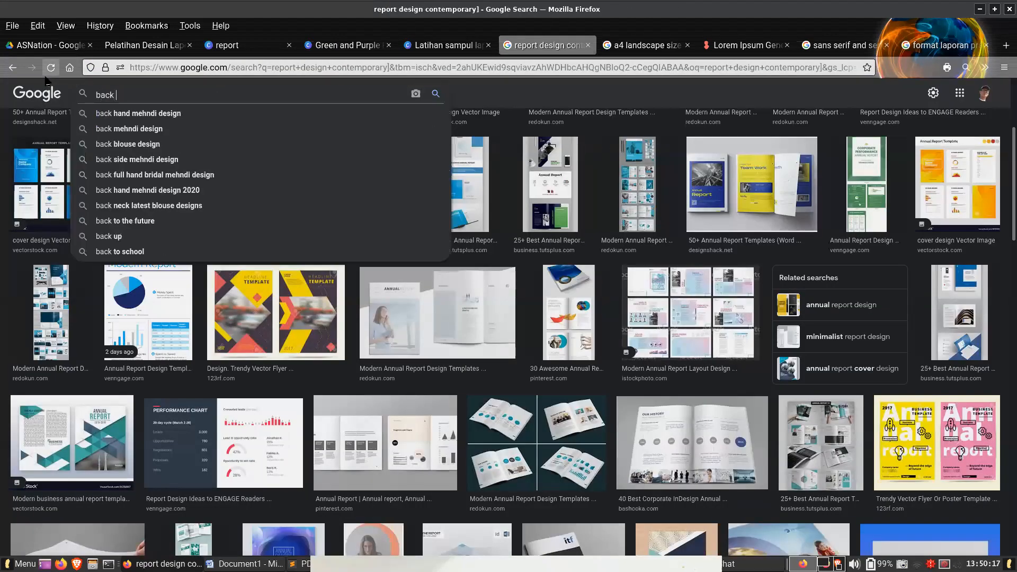
text(cover report)
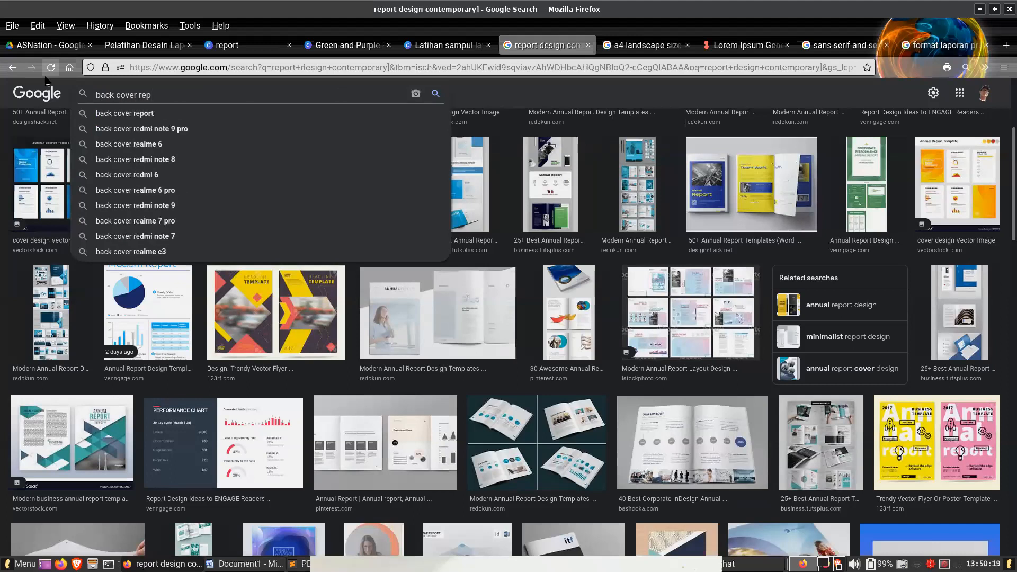
key(Return)
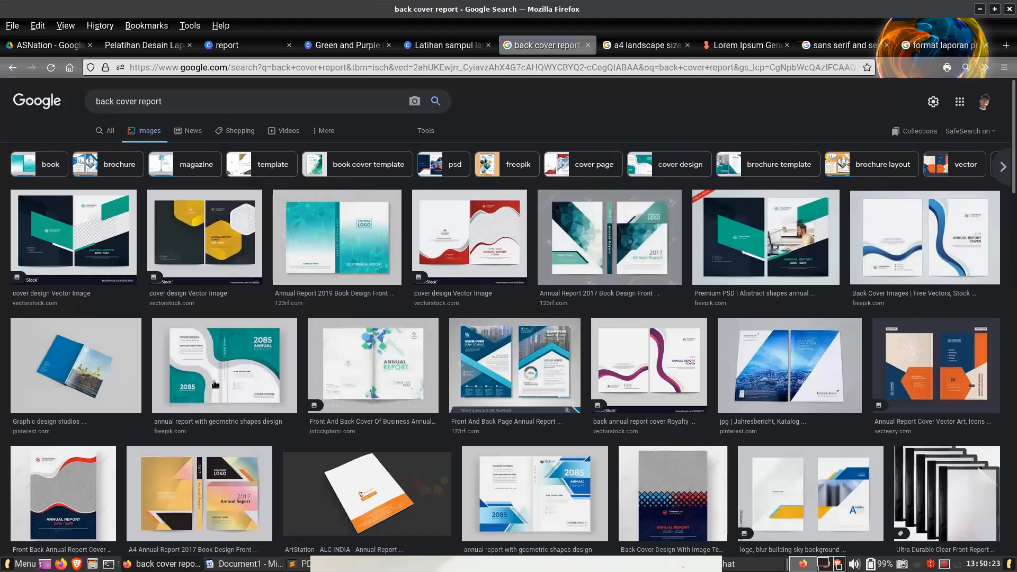
- Preview the teal 2085 annual report, the 2017 brochure flyer and the orange Vecteezy cover among the image results
click(225, 365)
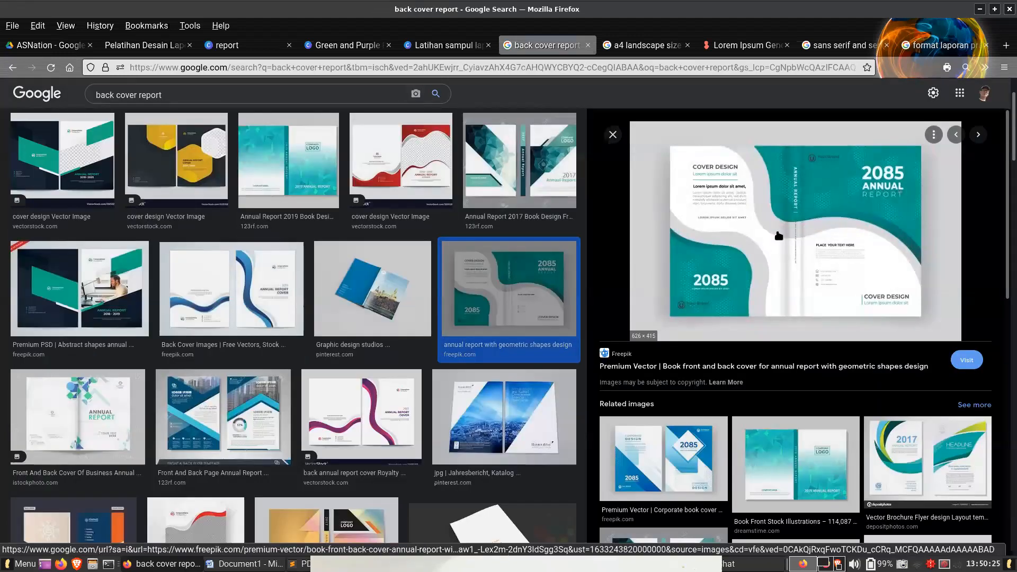
right_click(777, 237)
key(Escape)
click(961, 475)
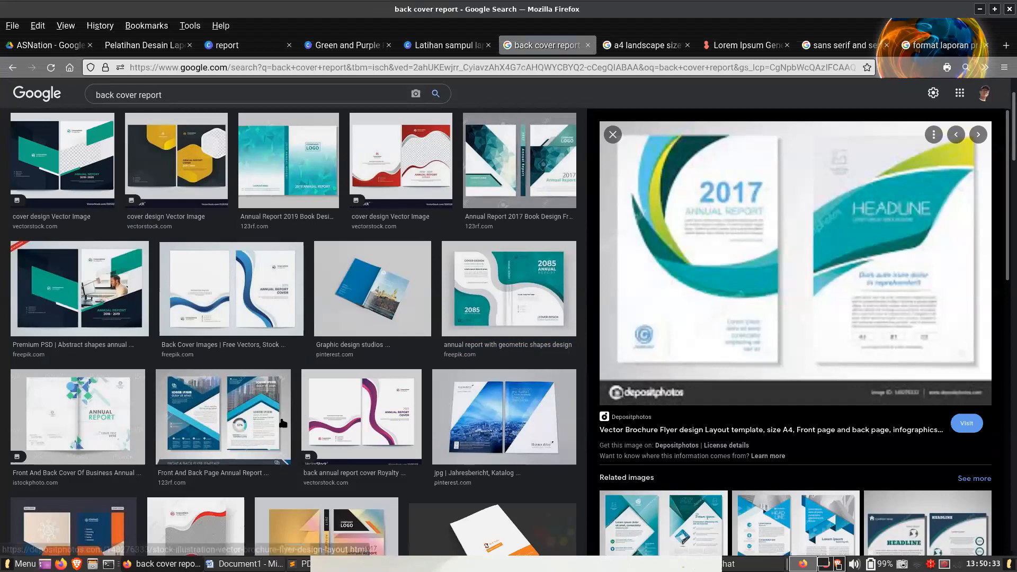
scroll(238, 424, down, 3)
click(58, 350)
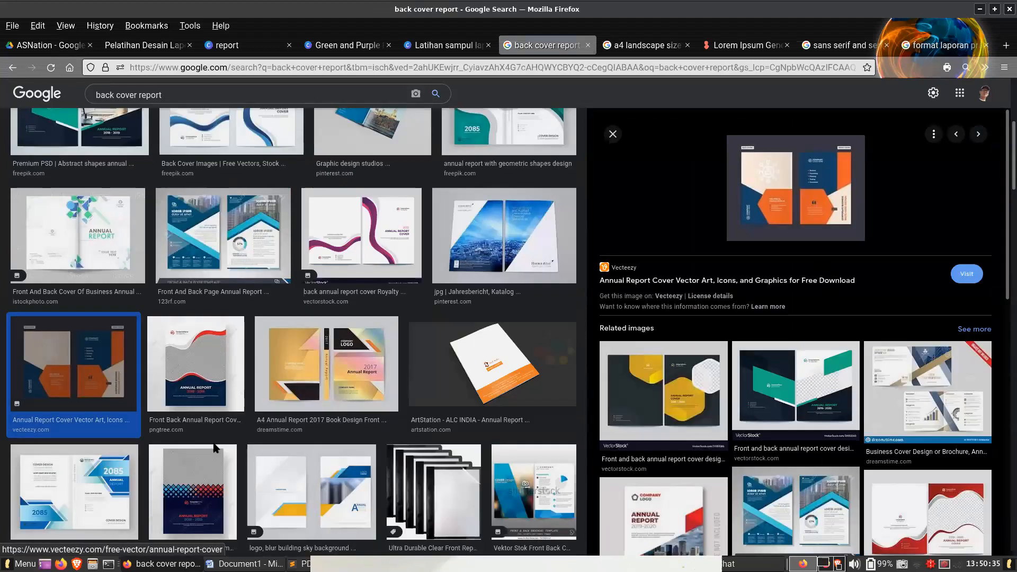
- Filter the back cover image results to large images only
scroll(424, 137, up, 5)
click(425, 130)
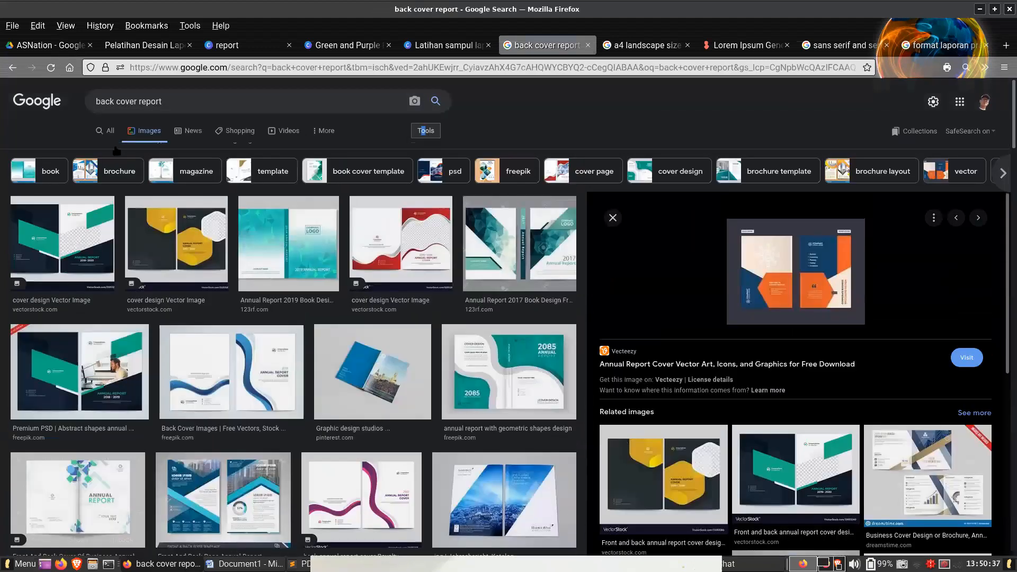
click(93, 150)
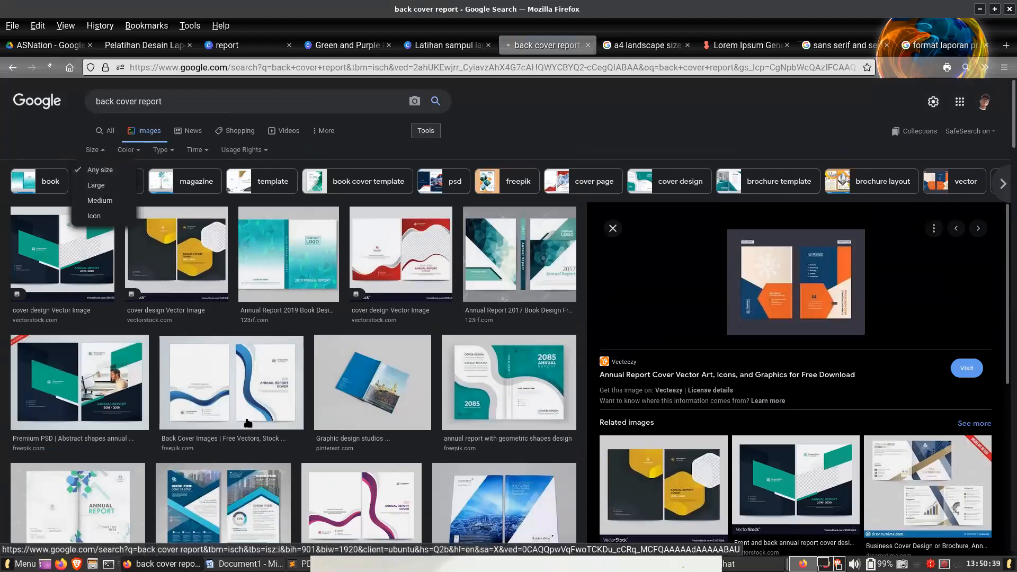
click(96, 185)
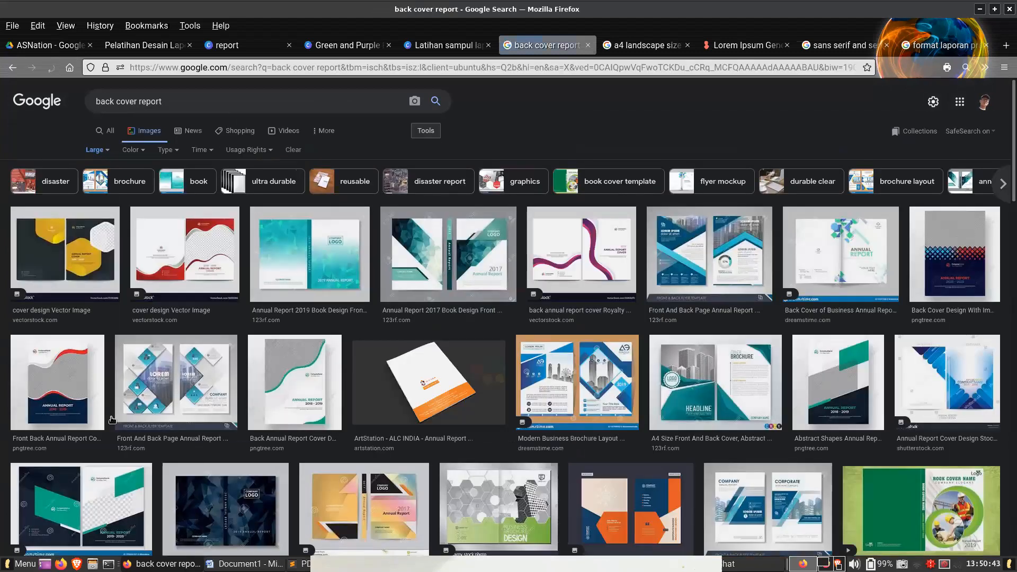
- Open the 123RF red and blue wave annual report cover as a separate full-size image and examine its back cover layout up close
scroll(114, 424, down, 10)
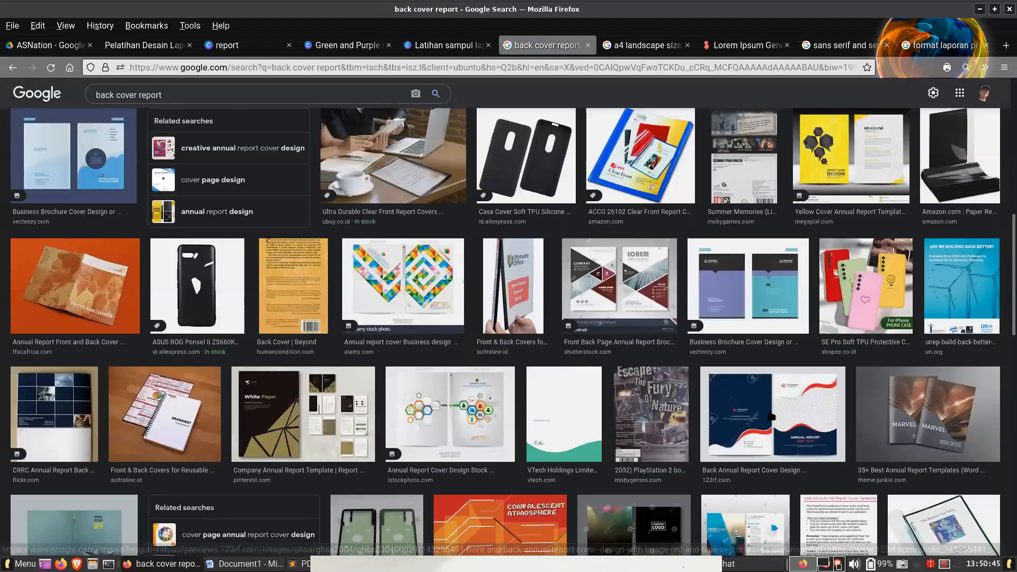
click(724, 407)
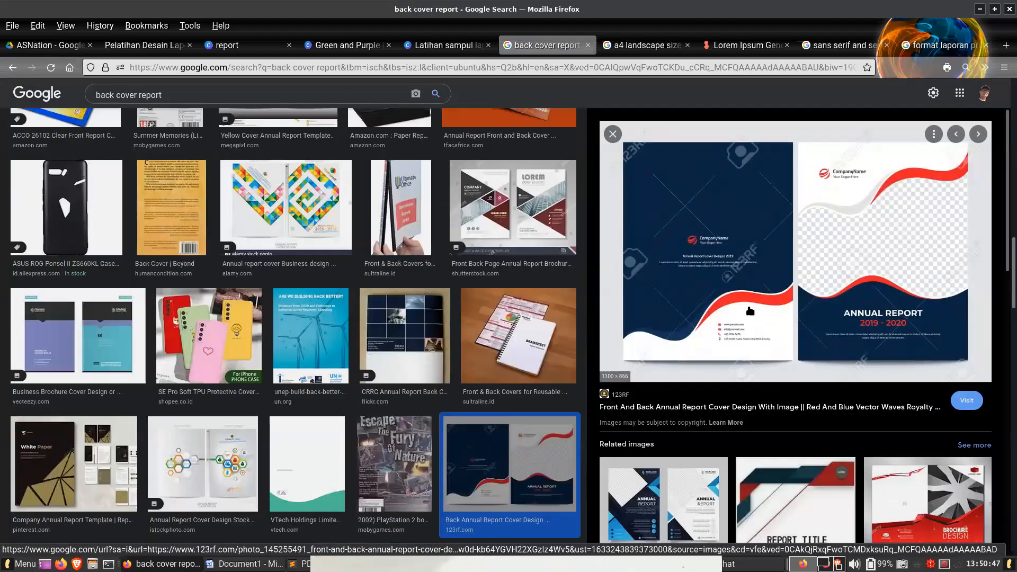
right_click(741, 315)
click(808, 427)
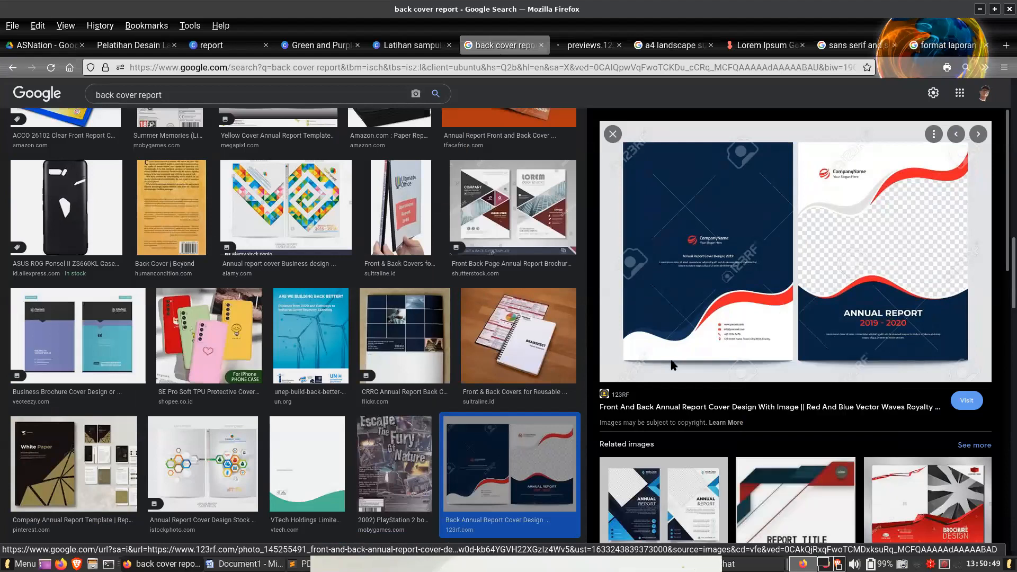
click(586, 45)
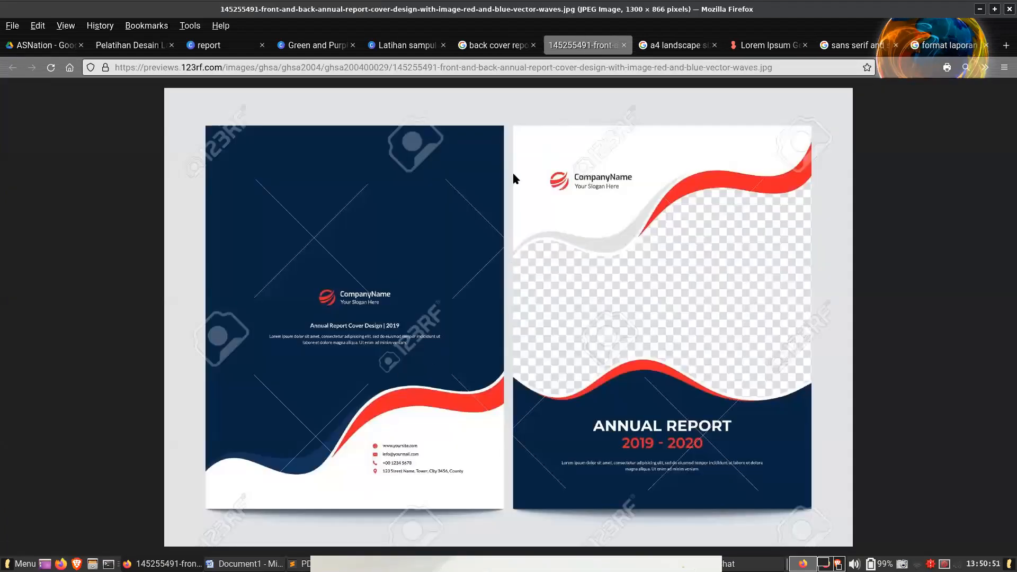
scroll(383, 414, up, 4)
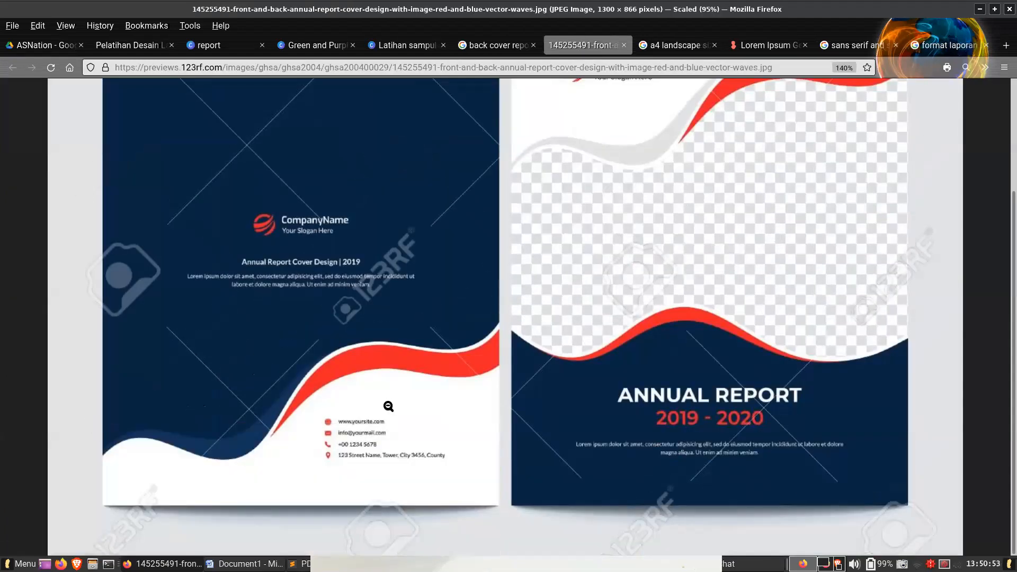
scroll(386, 416, up, 3)
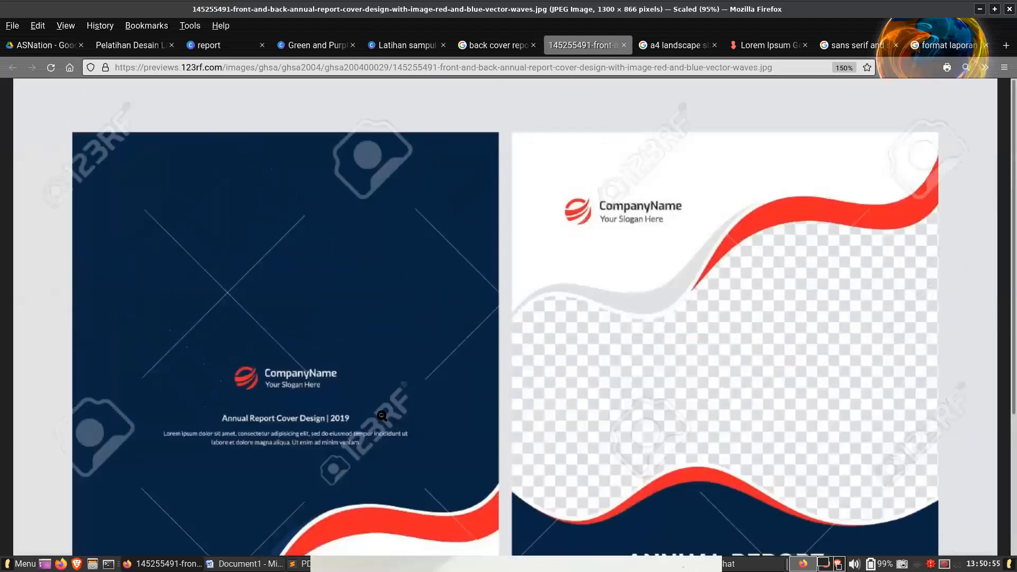
scroll(386, 416, down, 4)
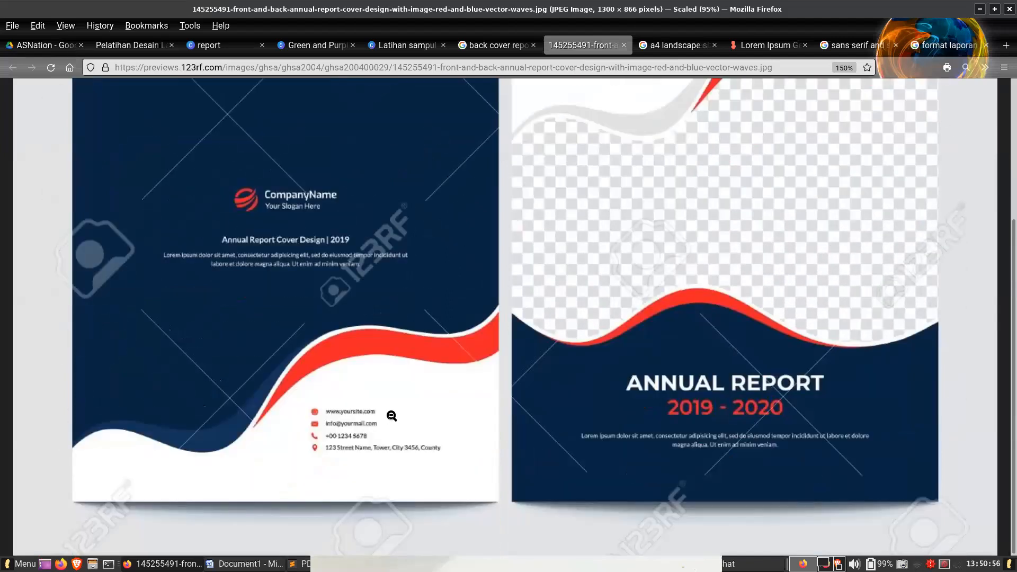
- Return to the green and purple financial report design and add a blank second page
click(321, 45)
click(645, 502)
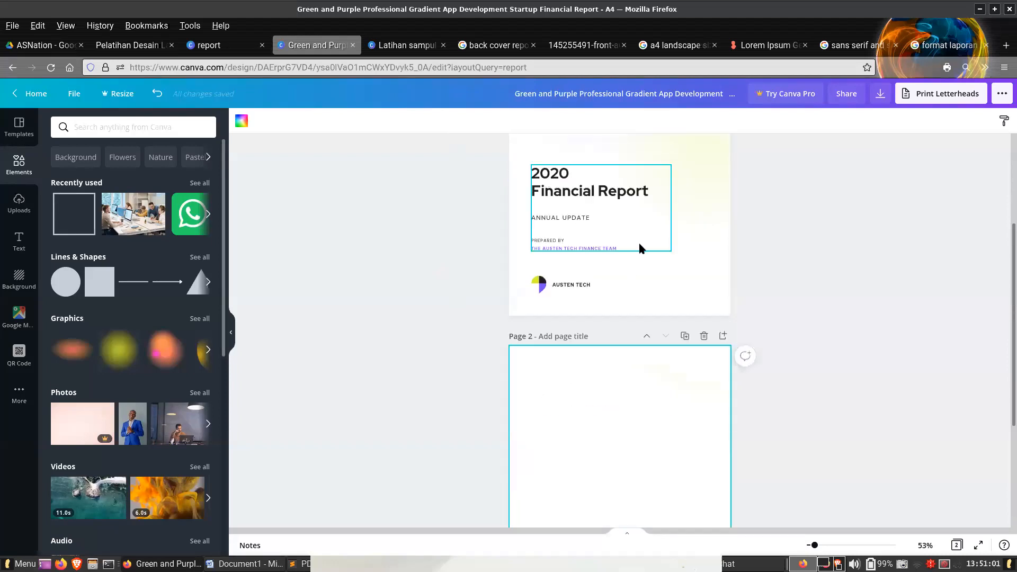
scroll(663, 297, down, 3)
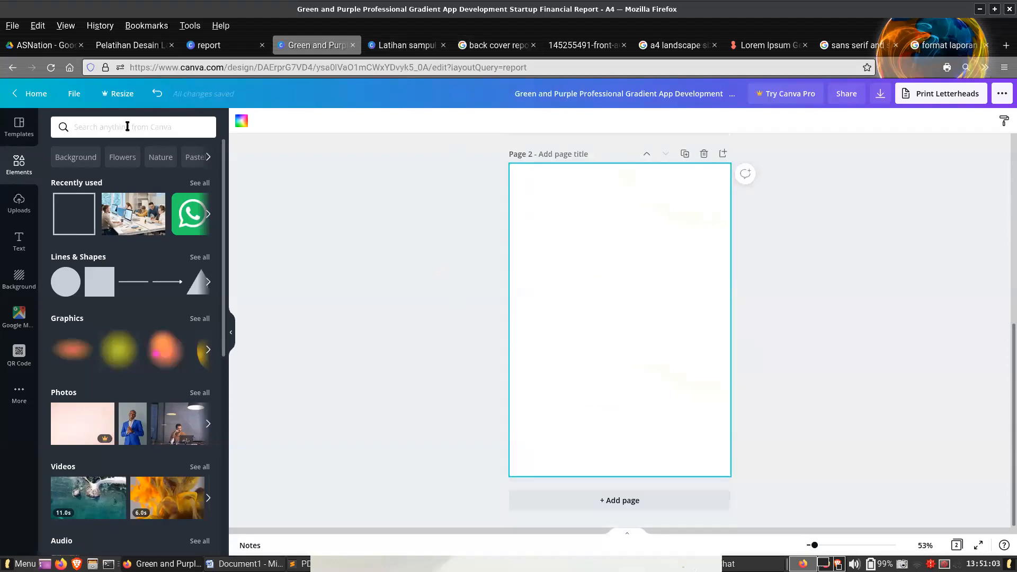
- Search the elements for "waves" and limit the results to graphics
click(130, 126)
text(waves)
key(Return)
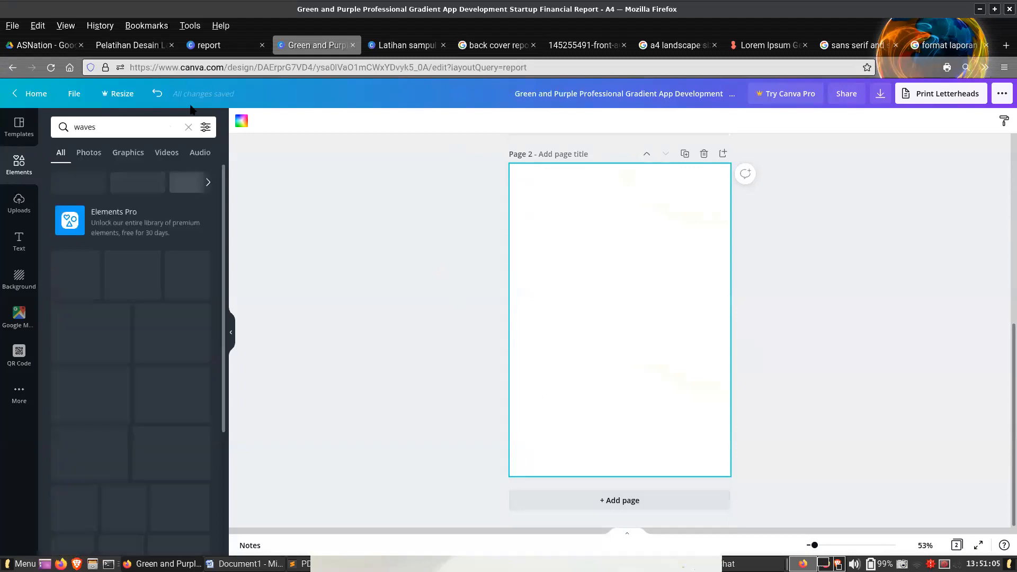
click(506, 48)
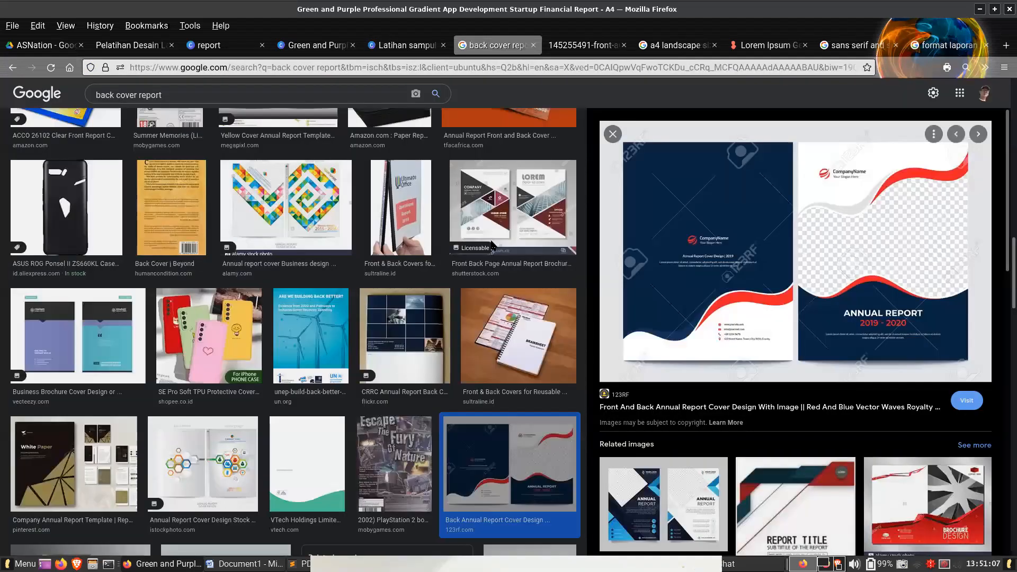
click(313, 45)
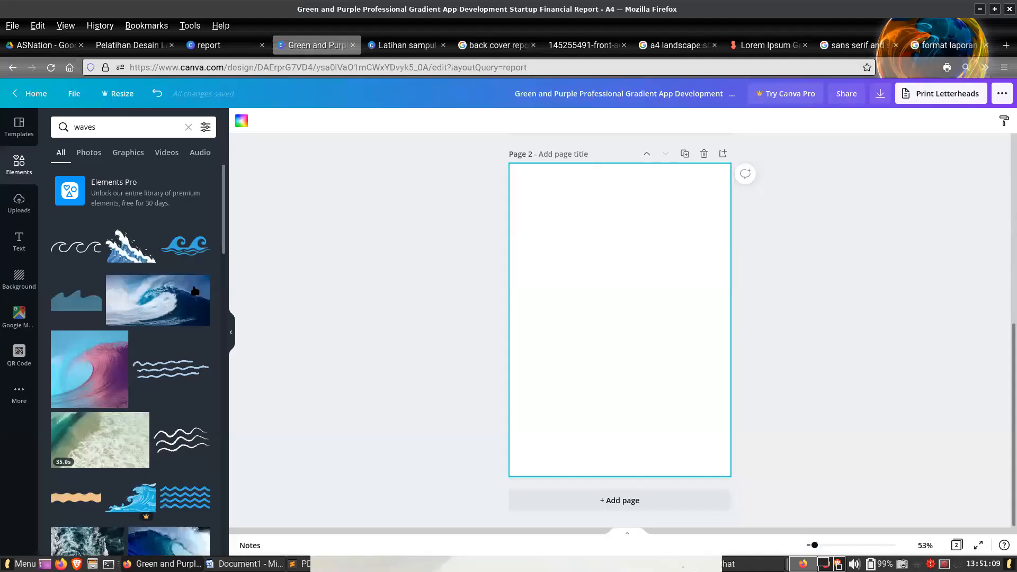
click(129, 152)
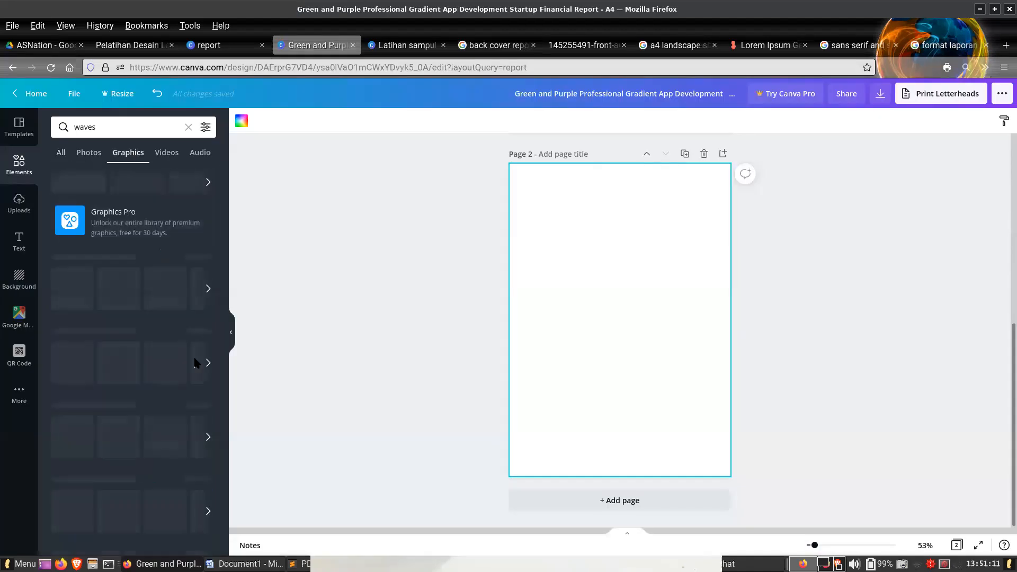
- Insert the solid blue wave graphic on page 2, turn it upside down, and enlarge it to span the page's full width
click(76, 310)
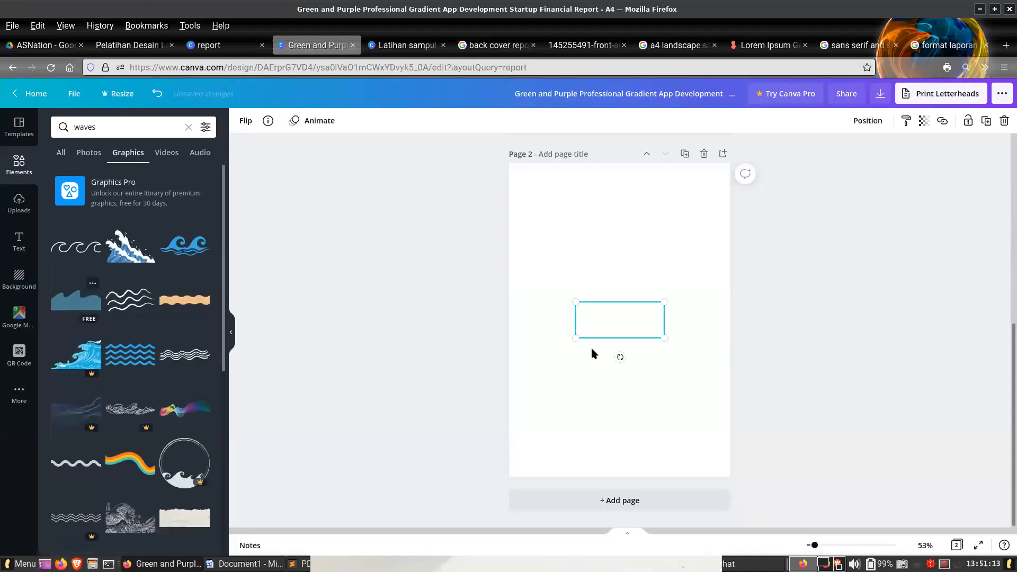
drag(619, 356, 618, 259)
drag(572, 301, 501, 271)
drag(663, 340, 747, 423)
drag(631, 320, 627, 346)
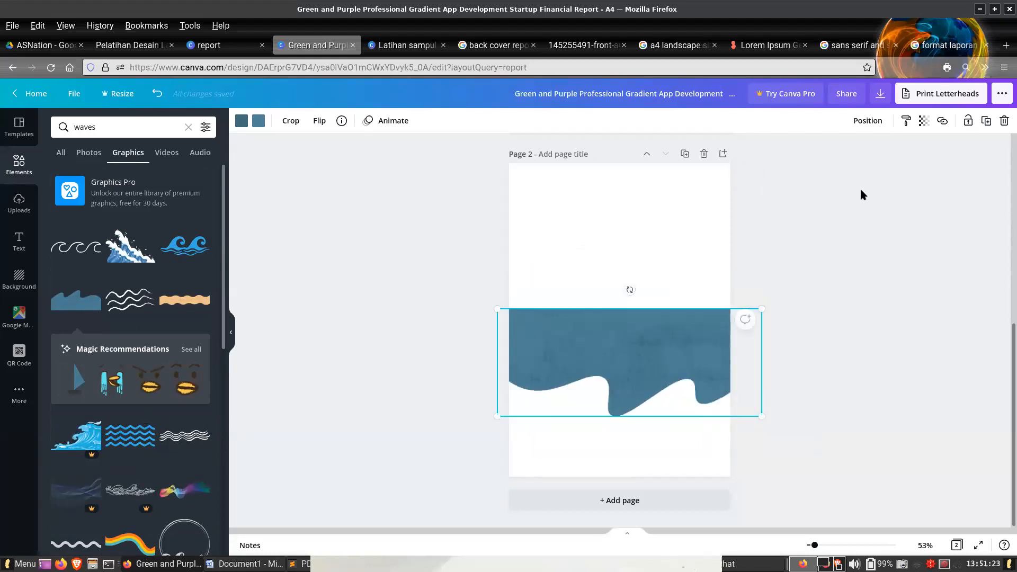
- Duplicate the blue wave, place the copy above the original, and enlarge it to cover the upper part of page 2
click(985, 123)
drag(728, 330, 650, 220)
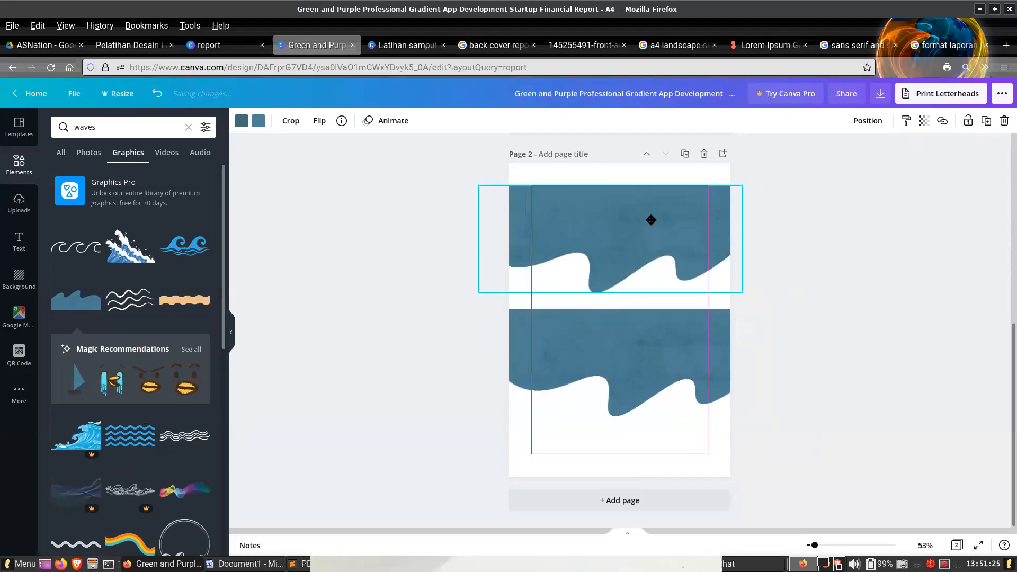
drag(374, 103, 371, 101)
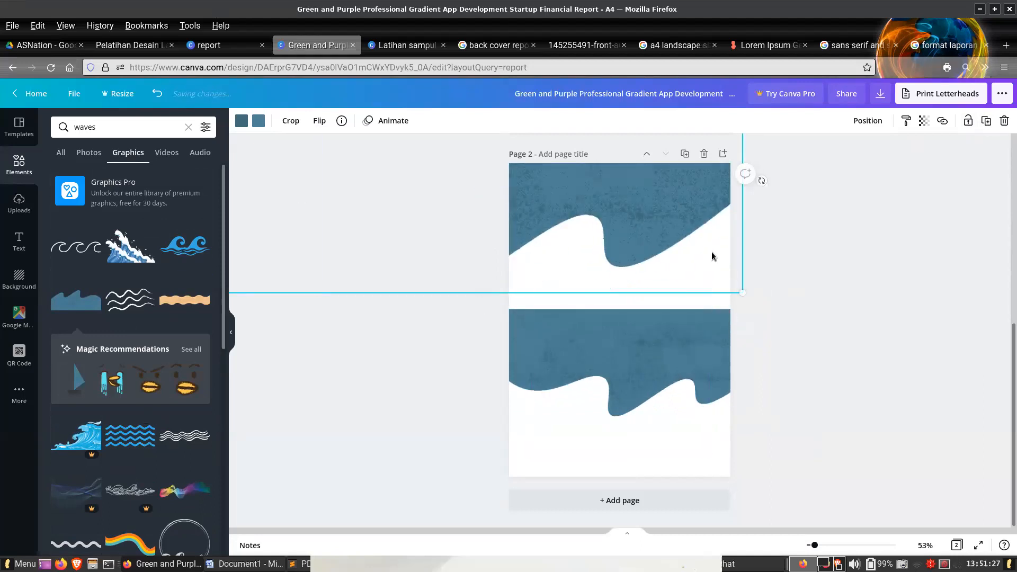
- Enlarge, tilt and reposition the upper wave to cover page 2 above the lower wave, and nudge the lower wave slightly upward
drag(745, 295, 769, 312)
drag(637, 185, 621, 248)
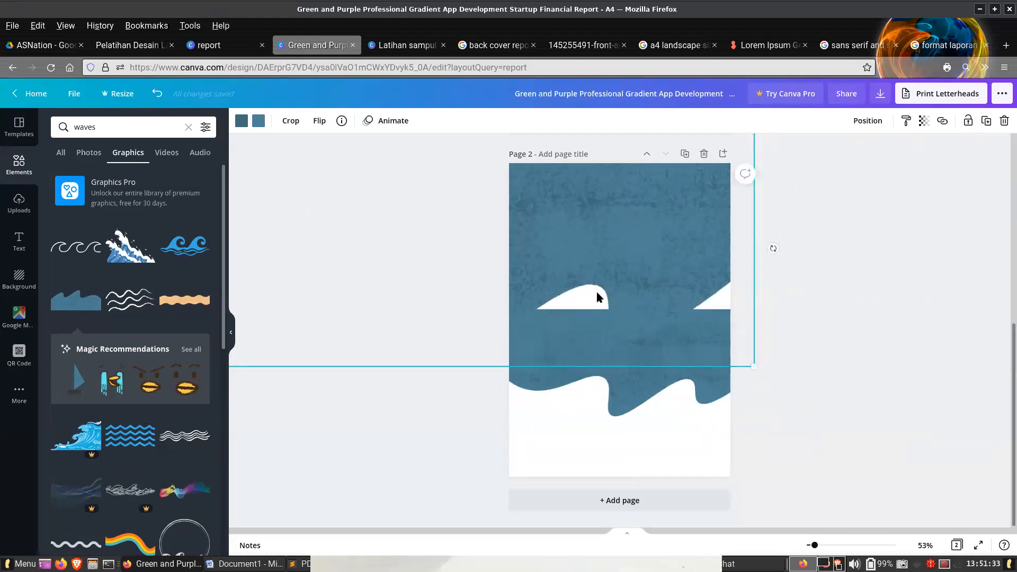
drag(773, 249, 197, 328)
drag(621, 286, 583, 245)
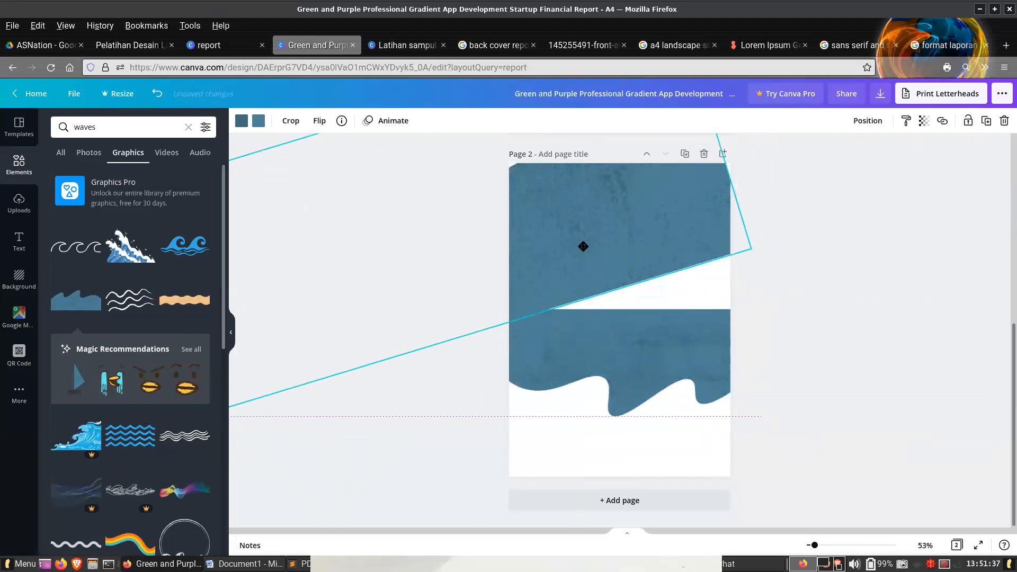
drag(768, 268, 893, 344)
drag(530, 369, 501, 373)
drag(573, 297, 587, 253)
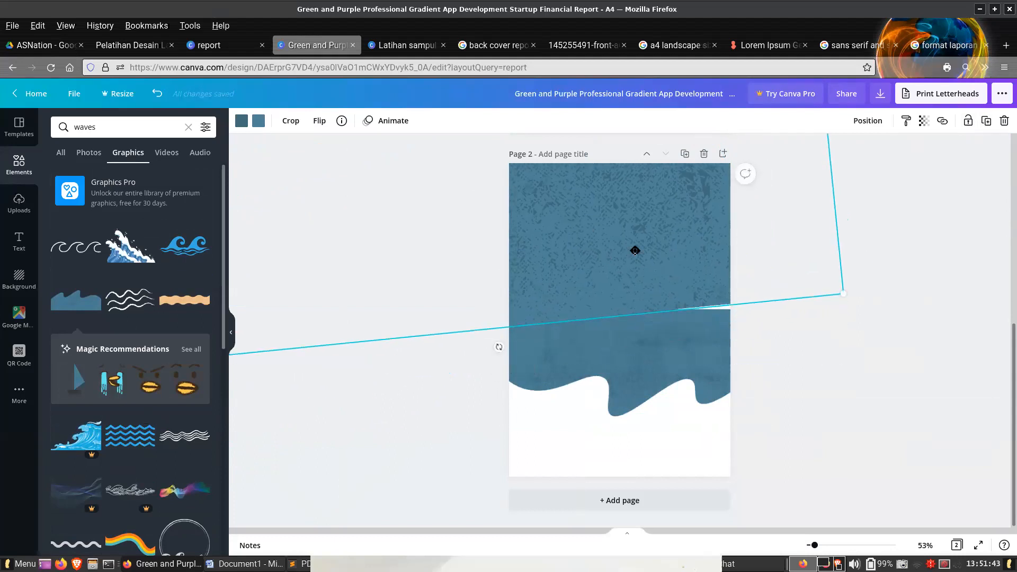
click(854, 379)
drag(690, 336, 688, 335)
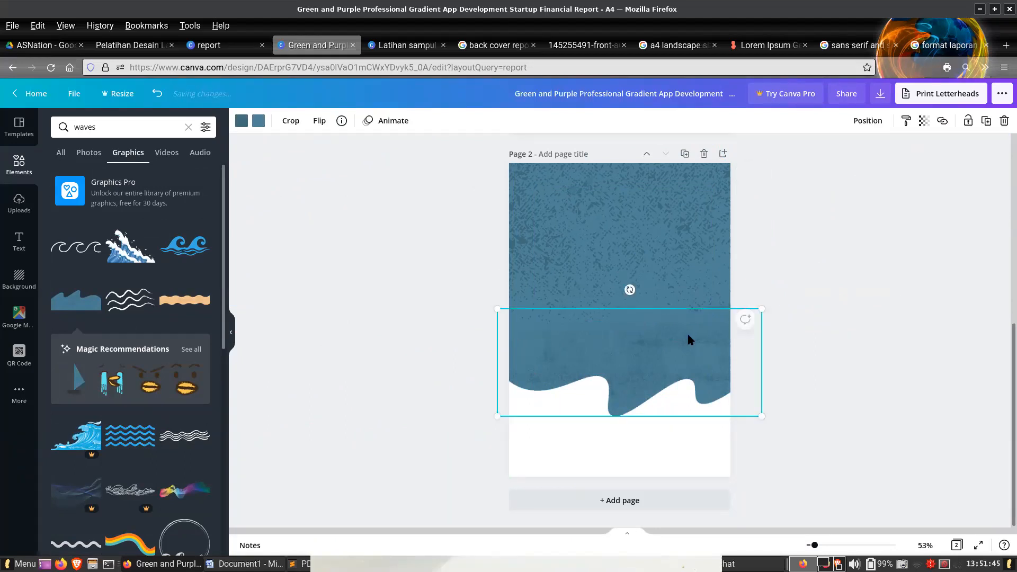
click(837, 217)
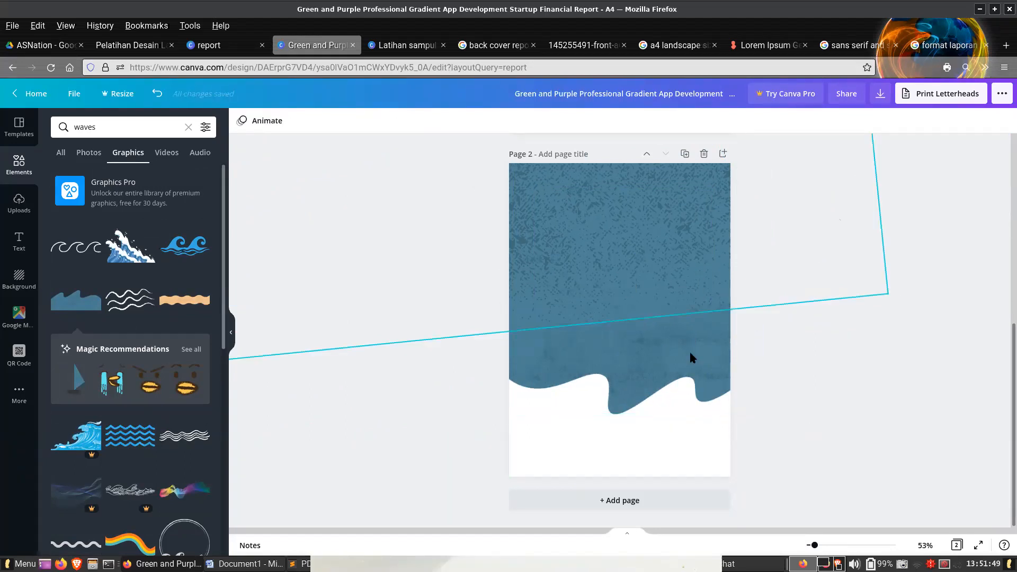
- Consult the annual report reference cover, return to the financial report design, and search its graphics for "website logo"
click(398, 45)
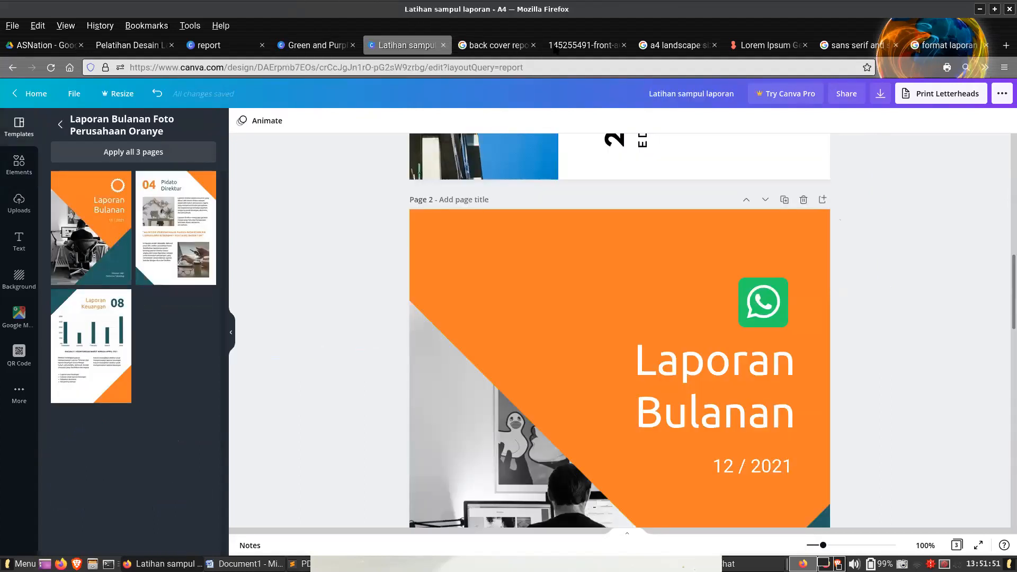
click(556, 47)
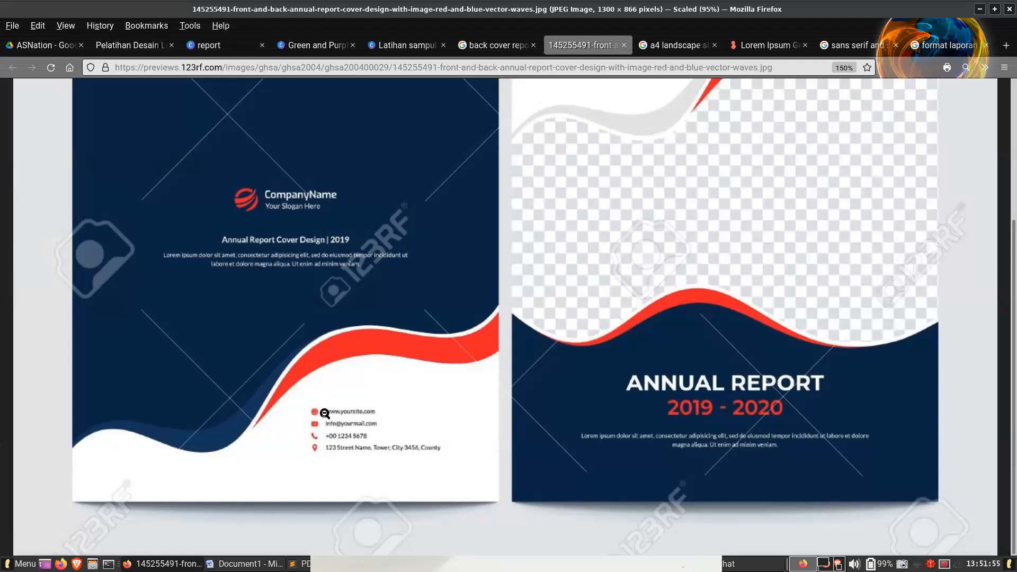
click(387, 46)
click(320, 44)
double_click(123, 125)
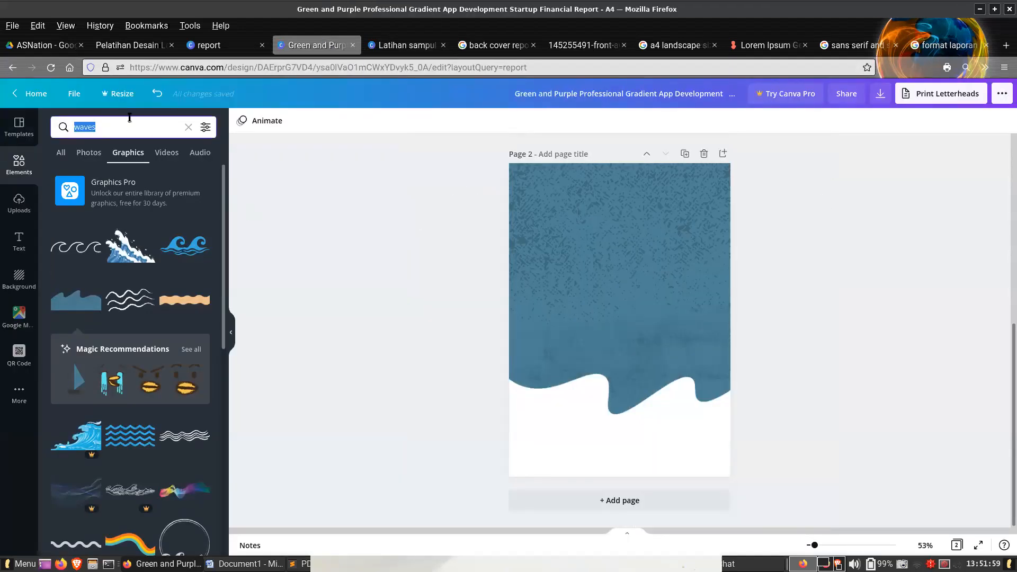
text(earth)
key(BackSpace)
key(BackSpace)
key(BackSpace)
key(BackSpace)
key(BackSpace)
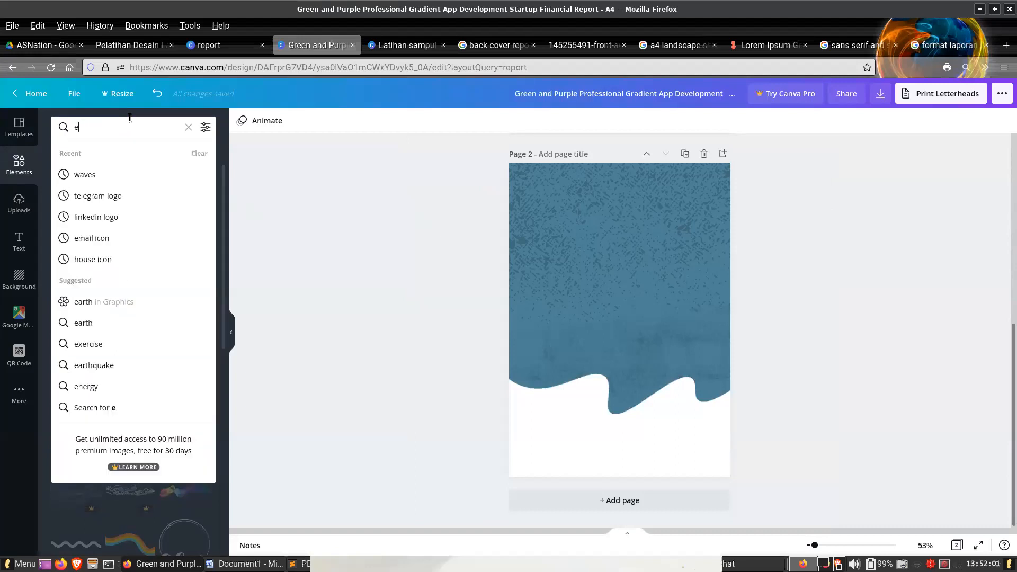
text(website logo)
key(Return)
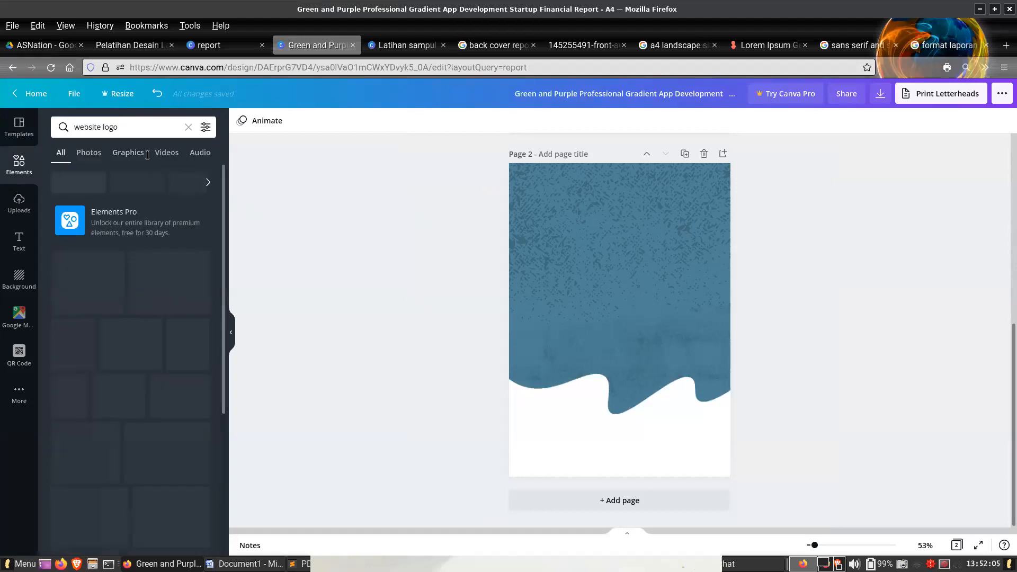
click(142, 156)
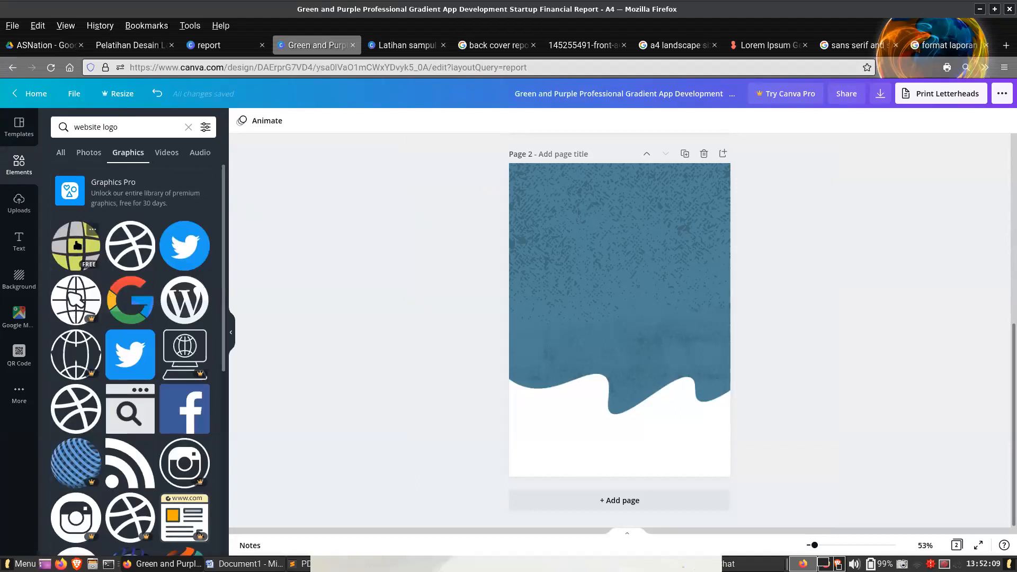
- Insert the round ball-shaped logo on page 2, shrink it to icon size, and place it in the white area beneath the waves
scroll(91, 408, down, 5)
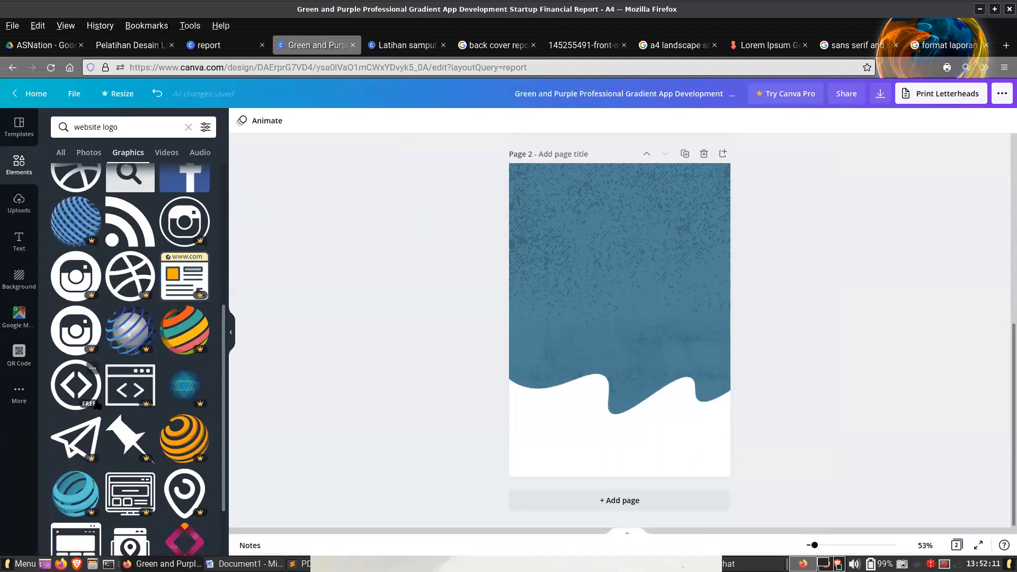
scroll(95, 404, up, 5)
click(137, 251)
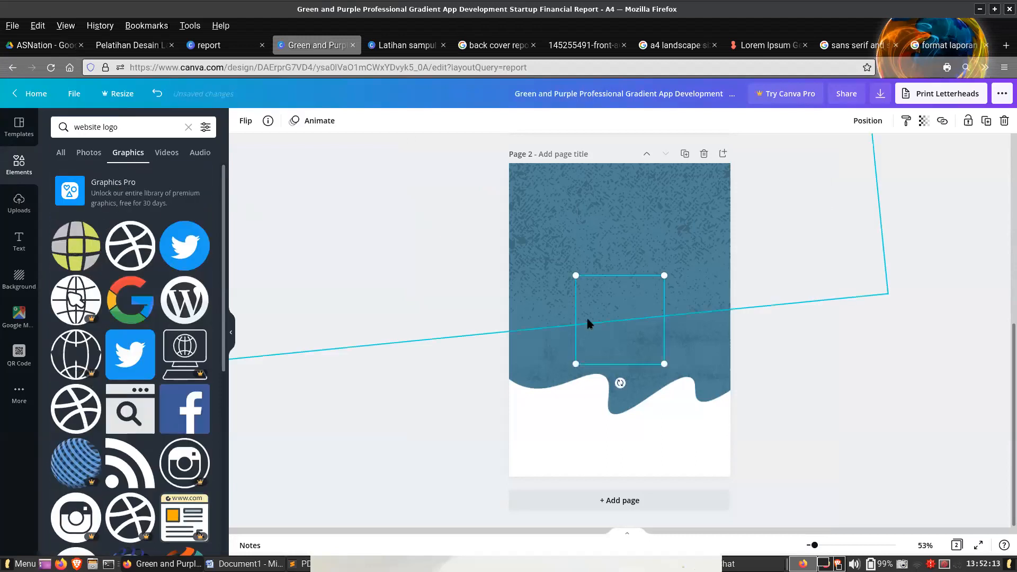
drag(667, 276, 589, 350)
drag(600, 390, 655, 449)
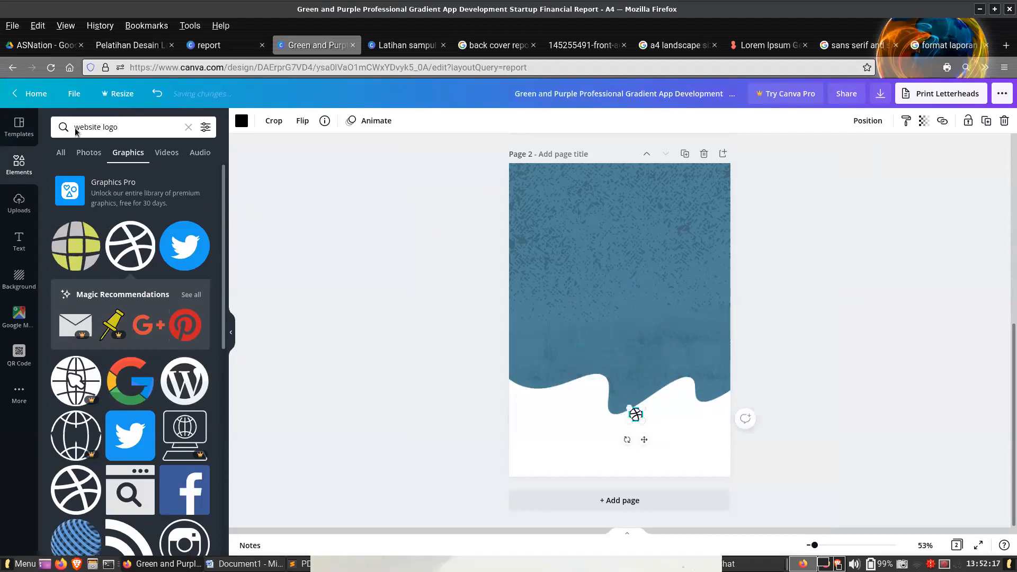
- Search the graphics for "youtube logo", insert the red play logo, and place it at icon size below the round logo
double_click(78, 129)
text(youtub)
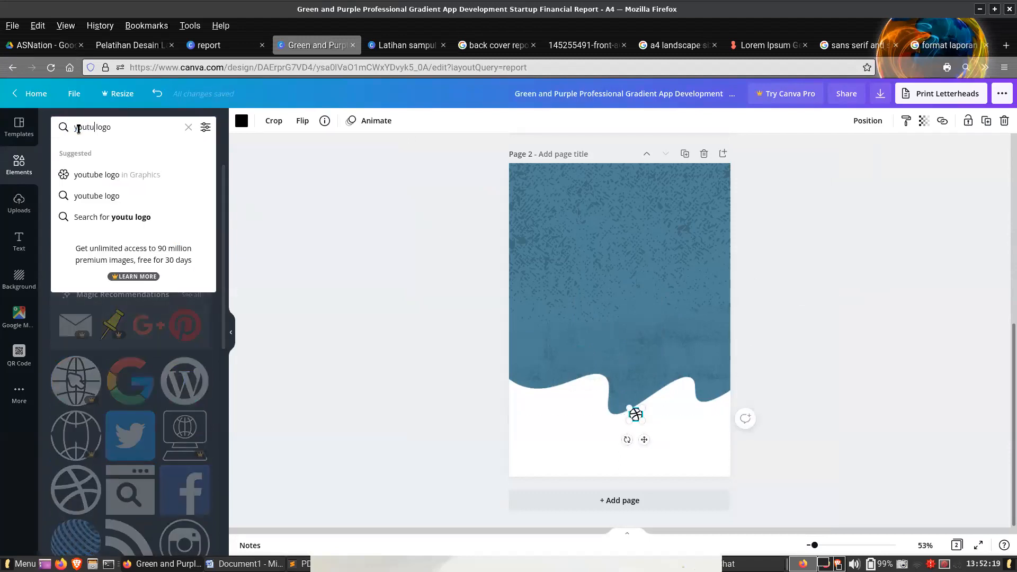
text(e)
key(Return)
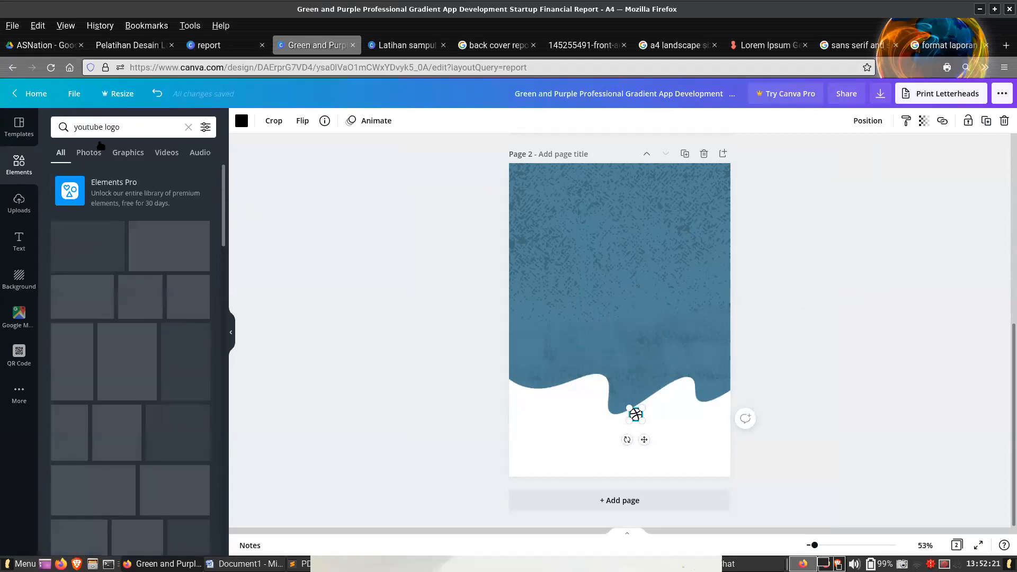
click(122, 154)
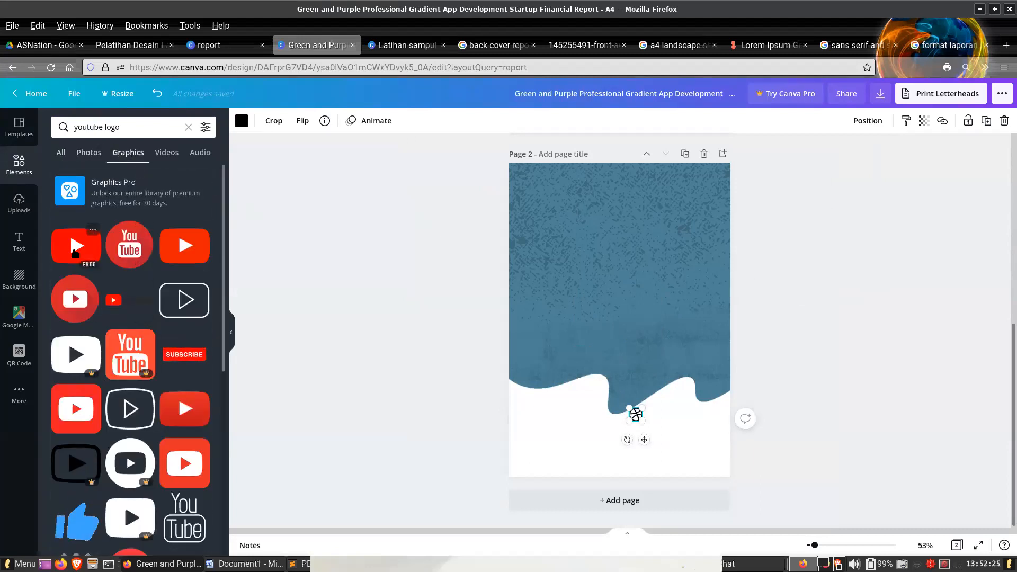
click(73, 253)
drag(664, 289, 645, 446)
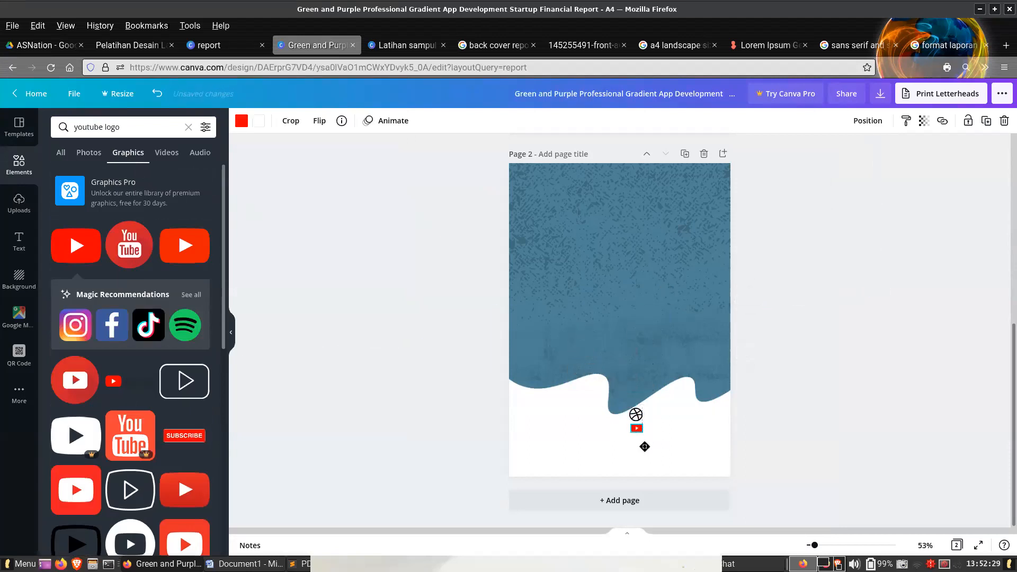
- Search the graphics for "location logo", insert the blue pin, shrink it, and place it below the YouTube logo
drag(72, 125, 98, 123)
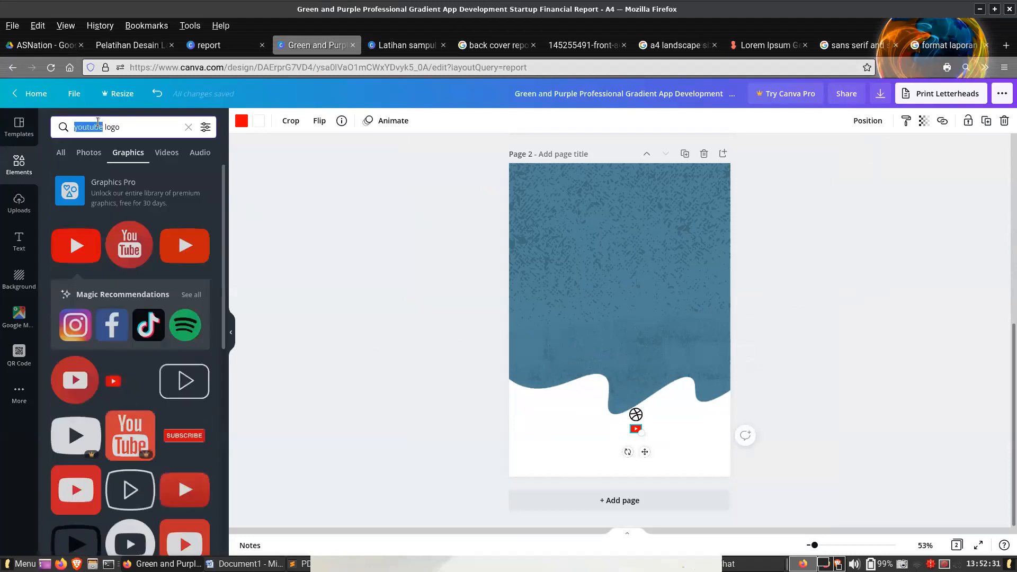
text(location)
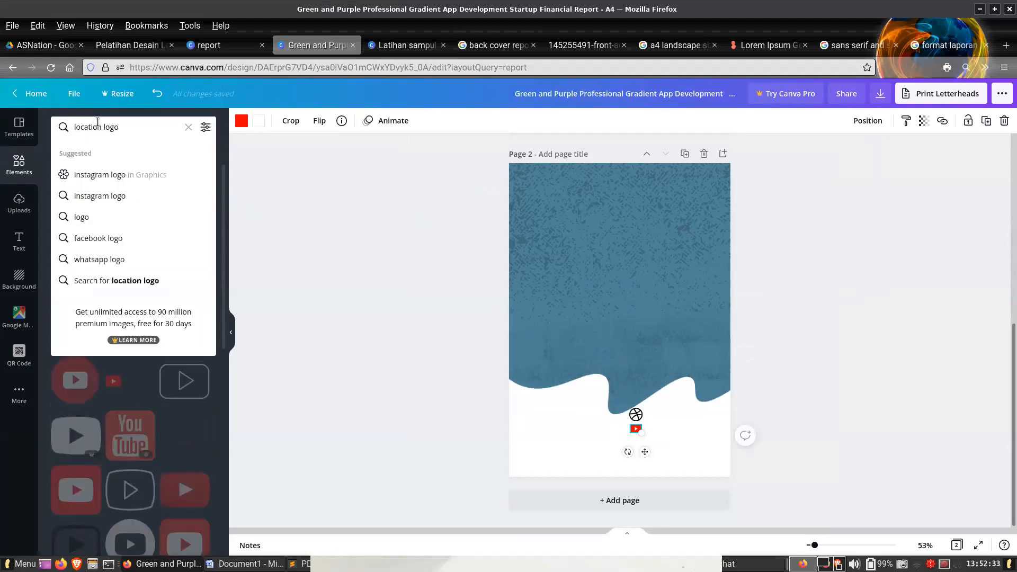
key(Return)
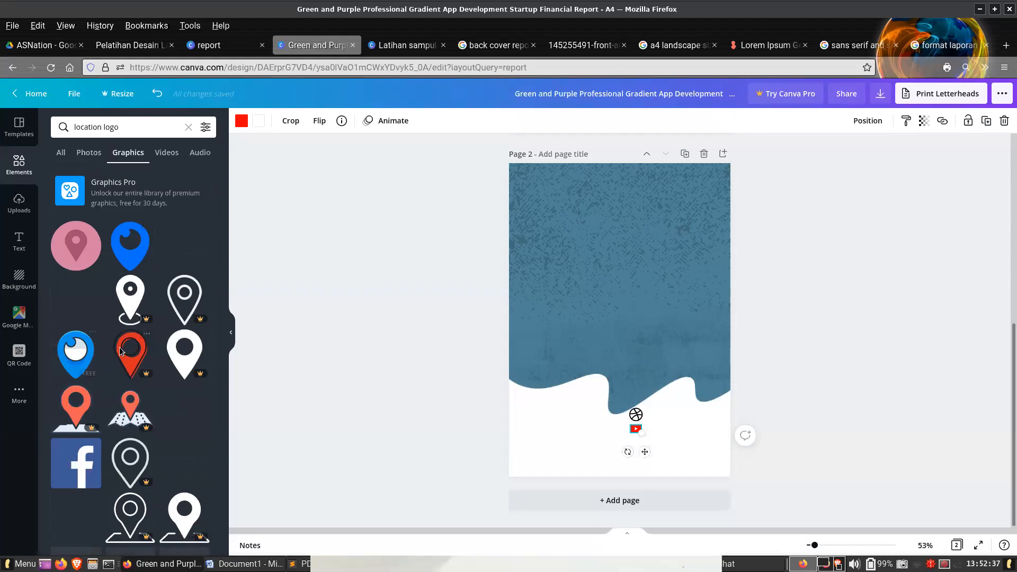
click(117, 258)
drag(620, 340, 595, 353)
drag(593, 393, 647, 480)
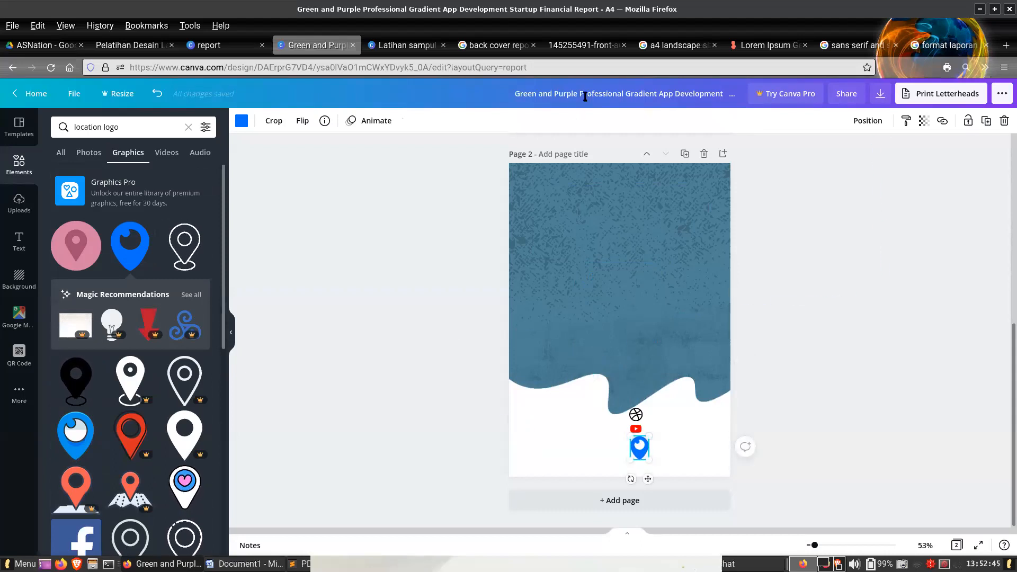
- Close the annual report reference image and examine the "Desain Isi" content page examples in Pelatihan Desain Laporan.pdf
click(585, 48)
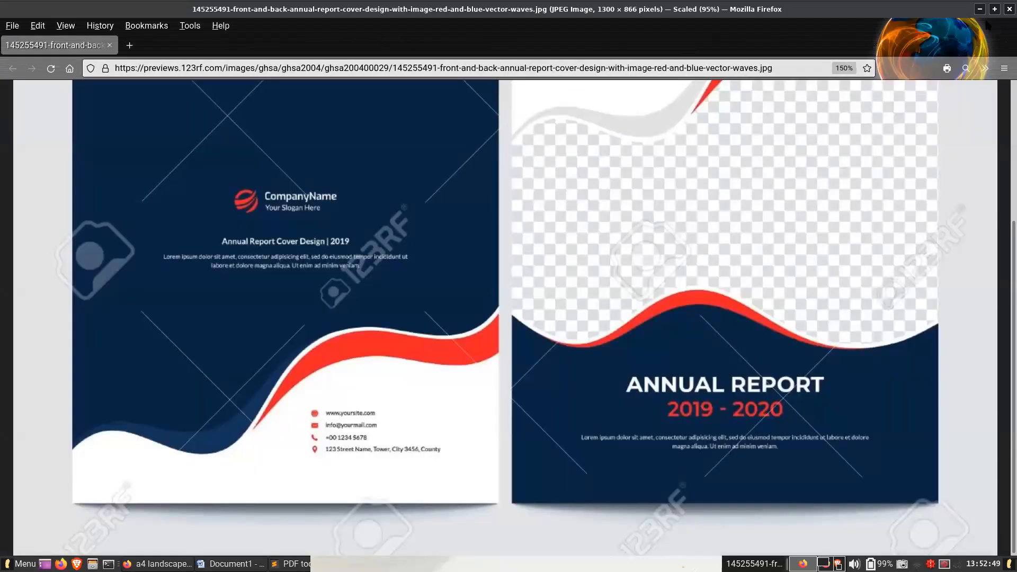
click(1008, 10)
click(359, 46)
click(439, 297)
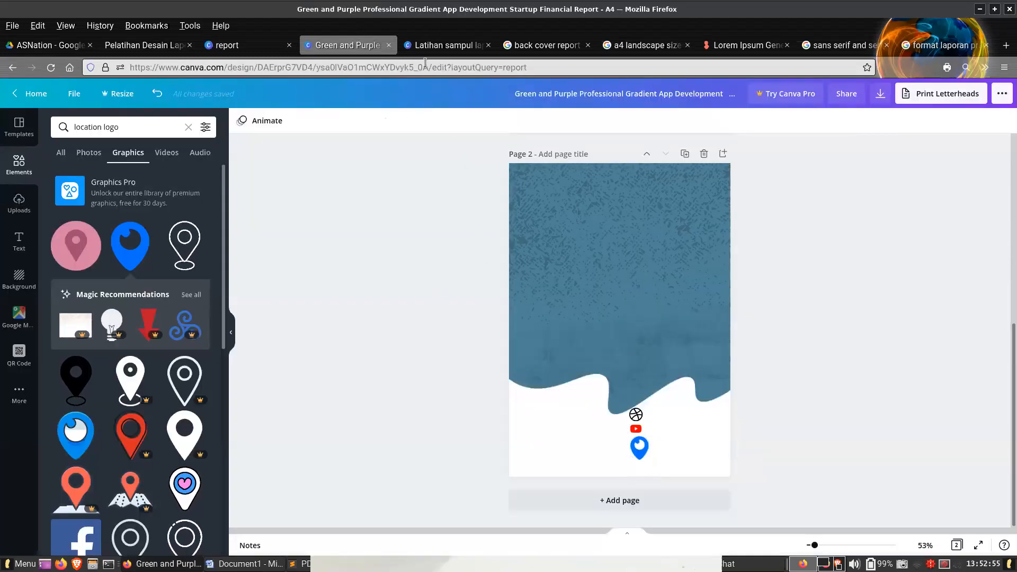
click(146, 45)
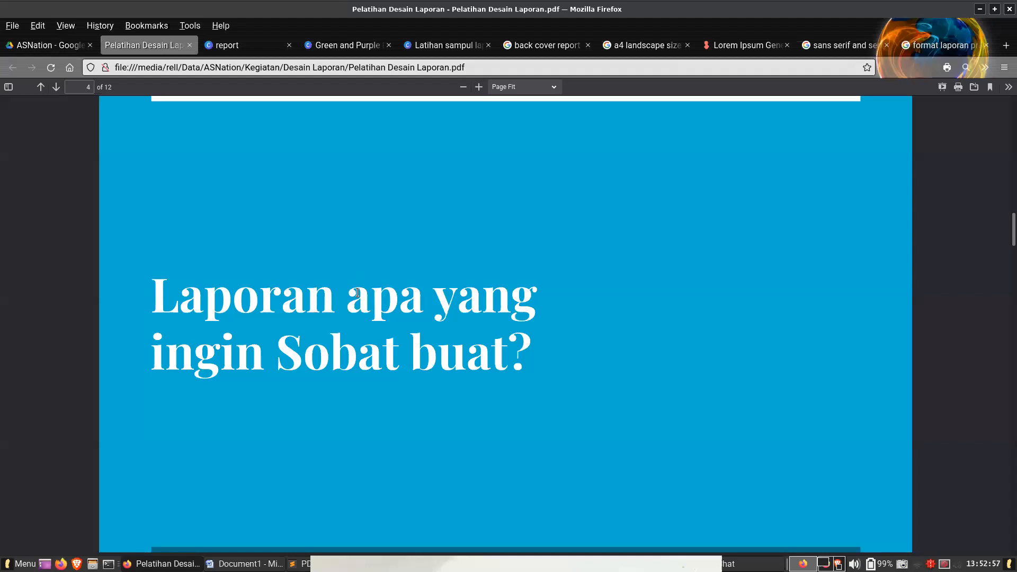
scroll(358, 293, down, 15)
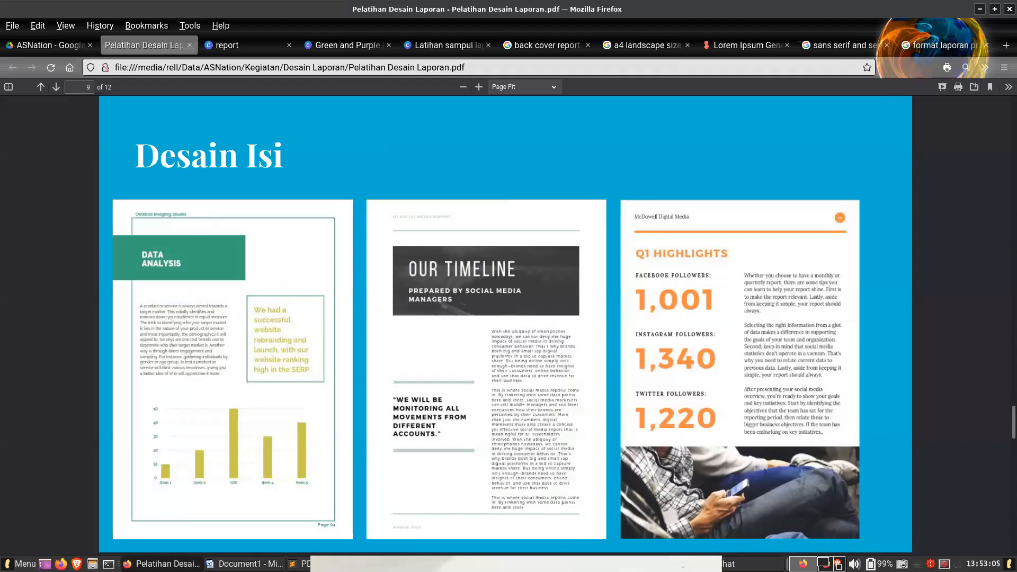
key(alt+Tab)
key(Left)
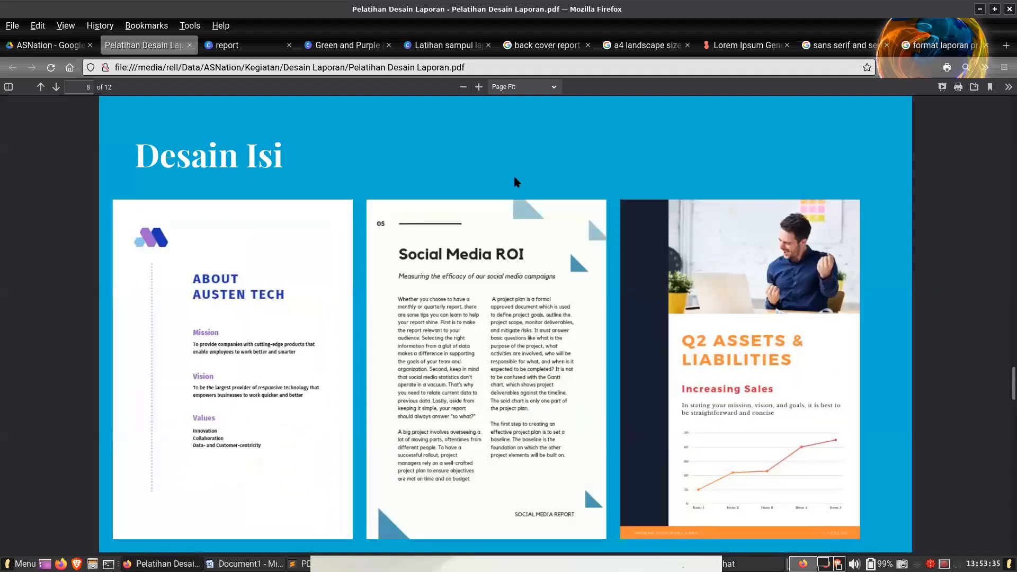
key(Left)
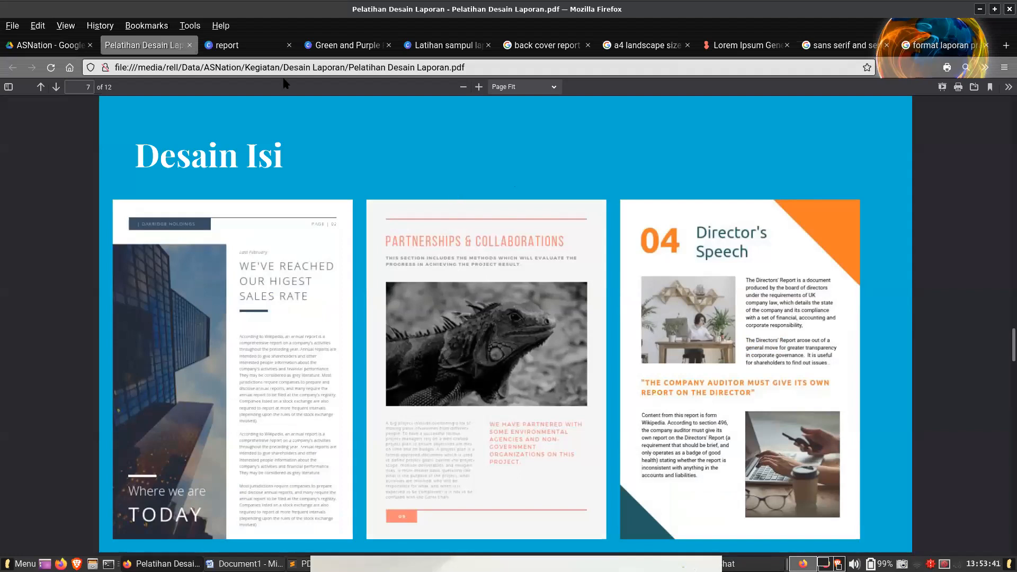
- In the financial report design, add a blank third page and insert a square reshaped into a thin bar at its upper left
click(338, 48)
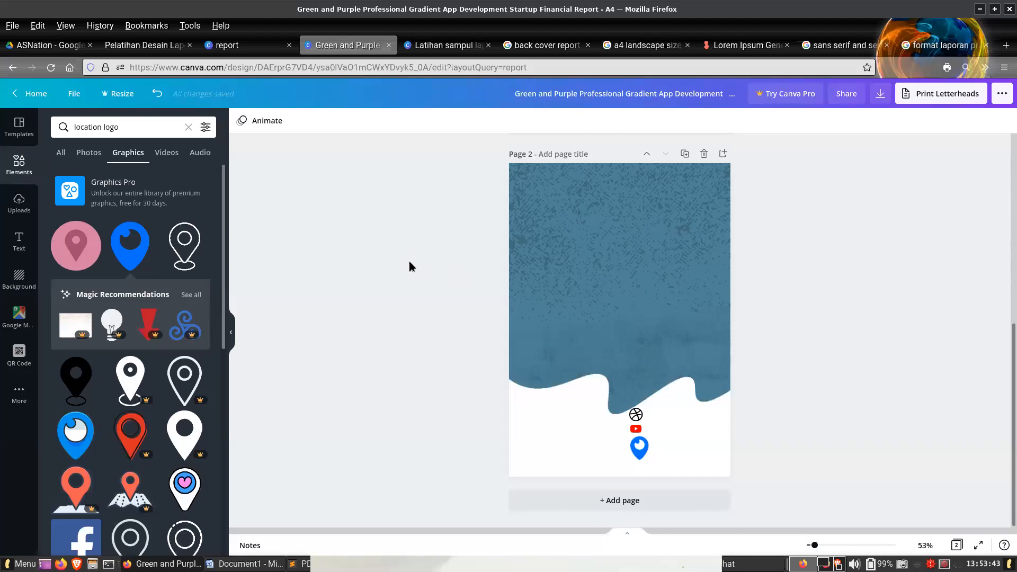
click(648, 509)
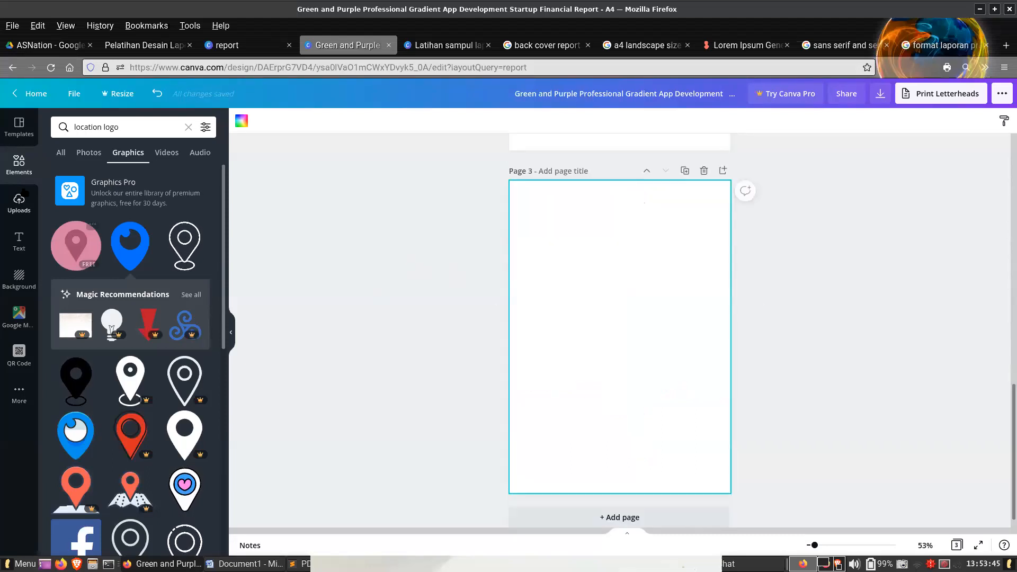
click(188, 128)
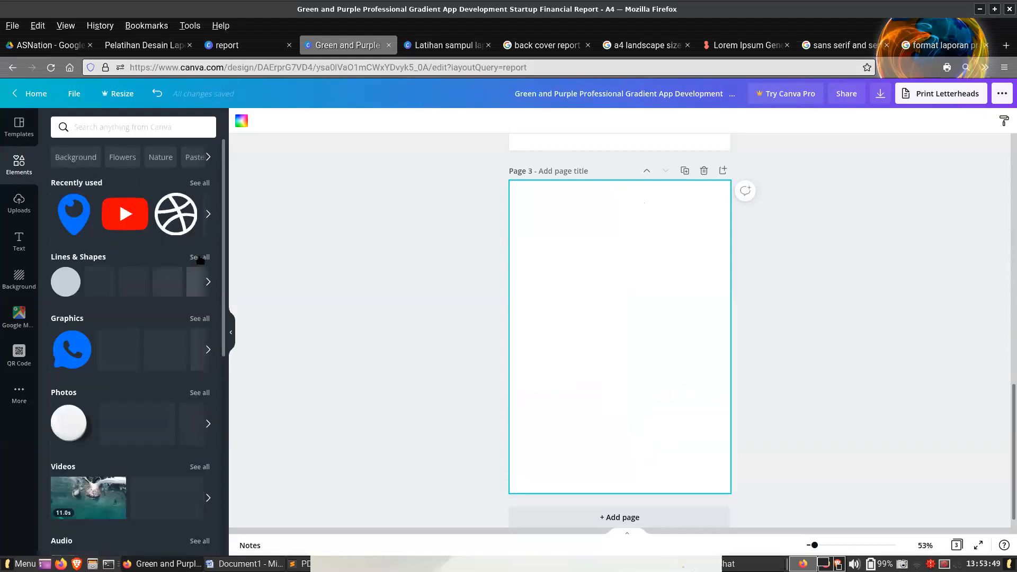
click(200, 258)
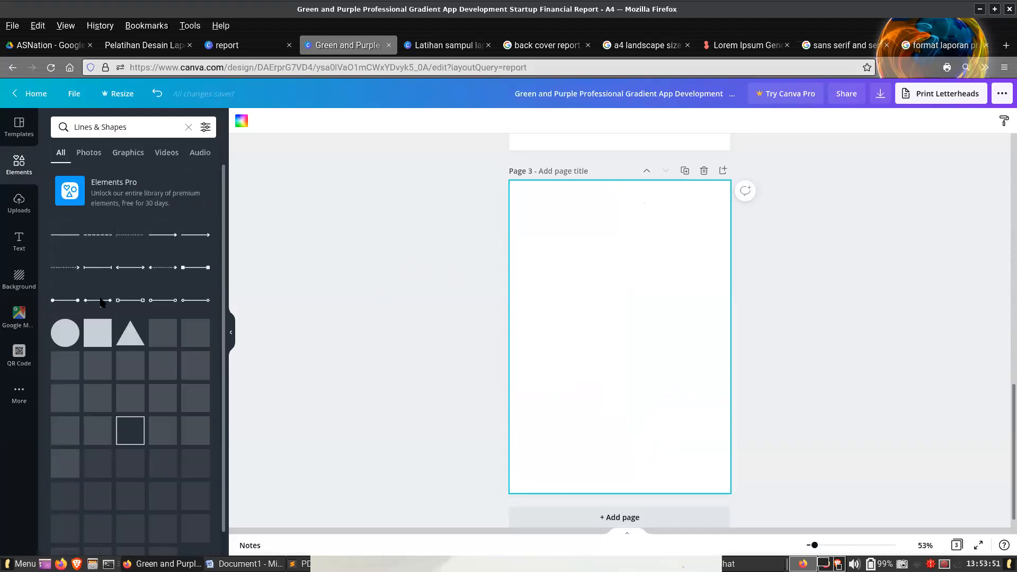
click(97, 338)
drag(602, 337, 558, 252)
drag(641, 318, 628, 205)
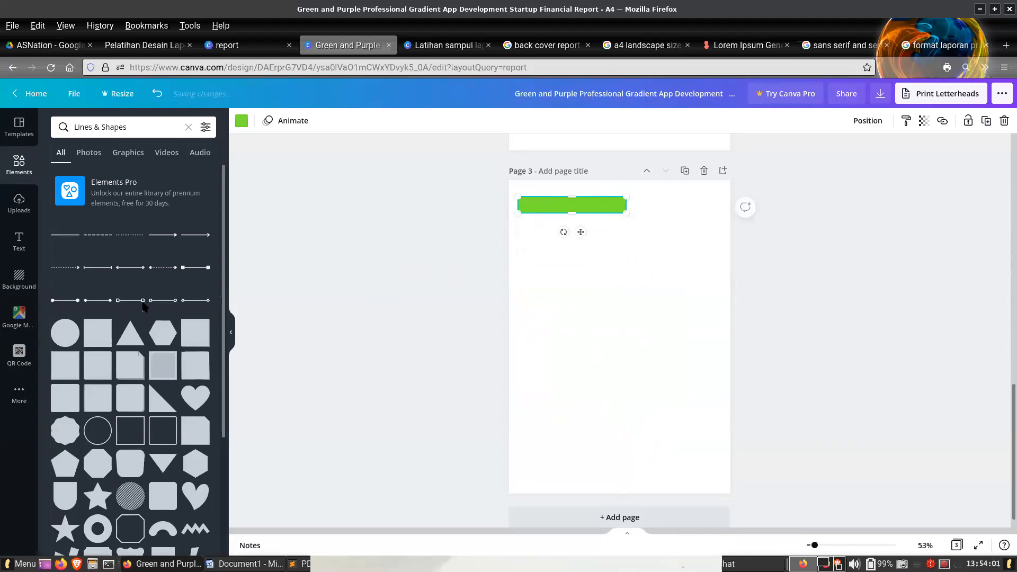
- Add a horizontal line along the upper edge of the green bar and recolor both the line and the bar blue
key(l)
drag(627, 355, 633, 216)
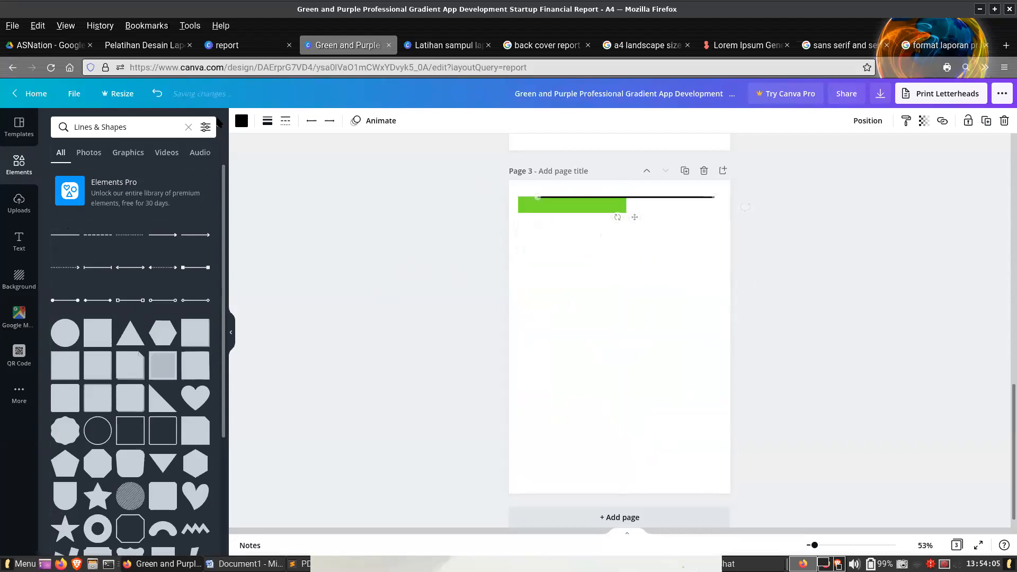
click(241, 121)
click(118, 175)
click(569, 205)
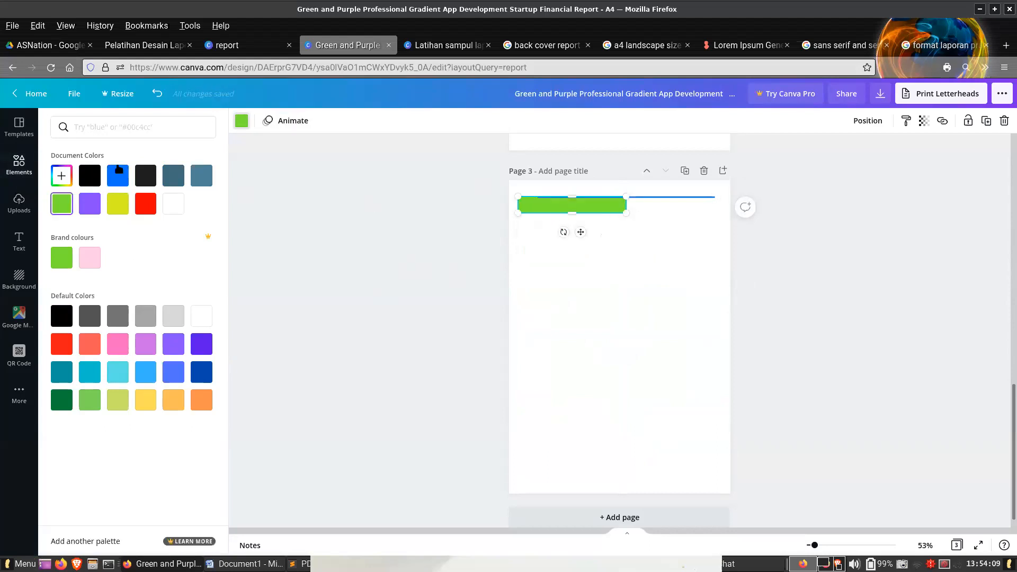
click(119, 178)
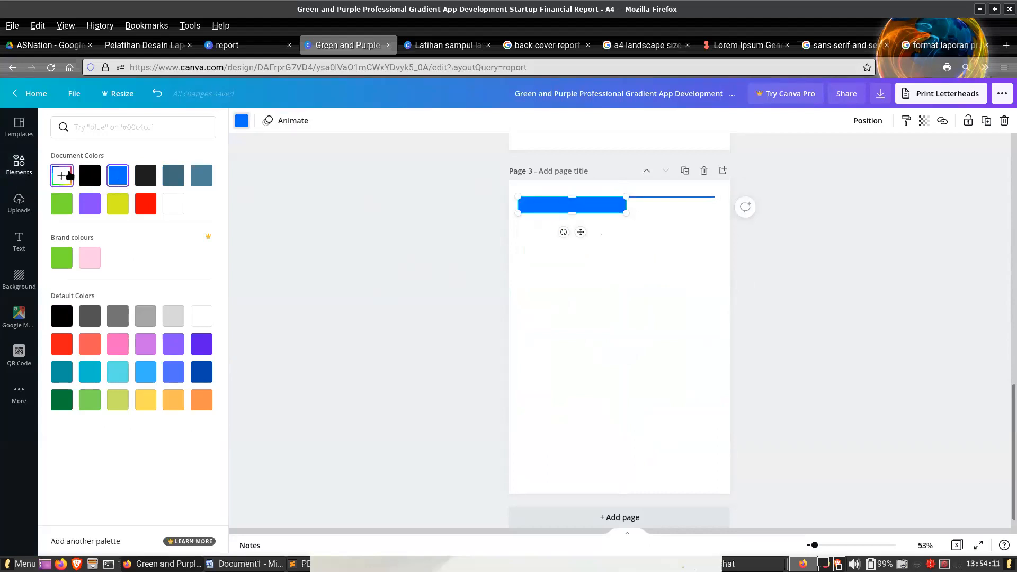
click(375, 268)
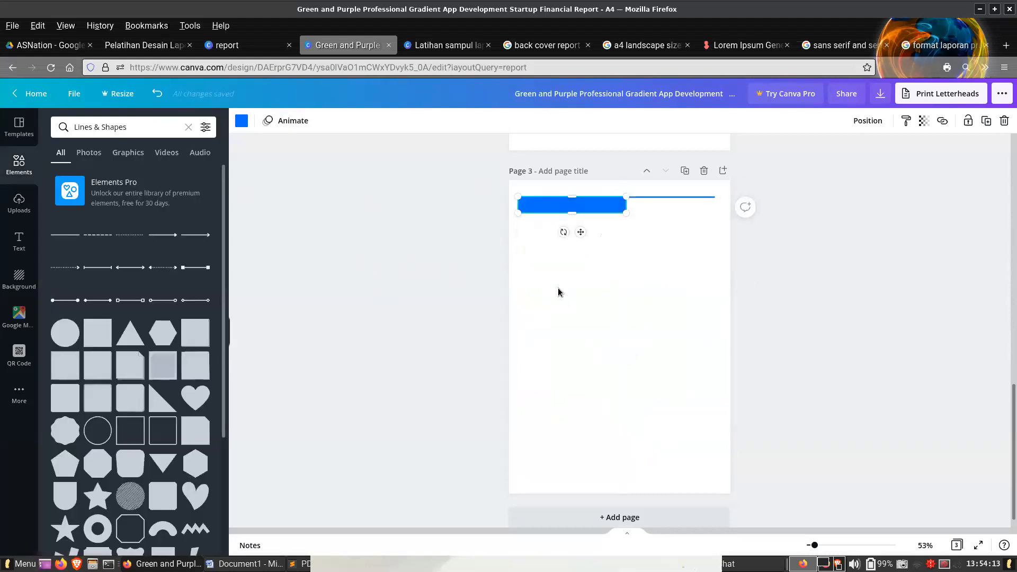
click(572, 286)
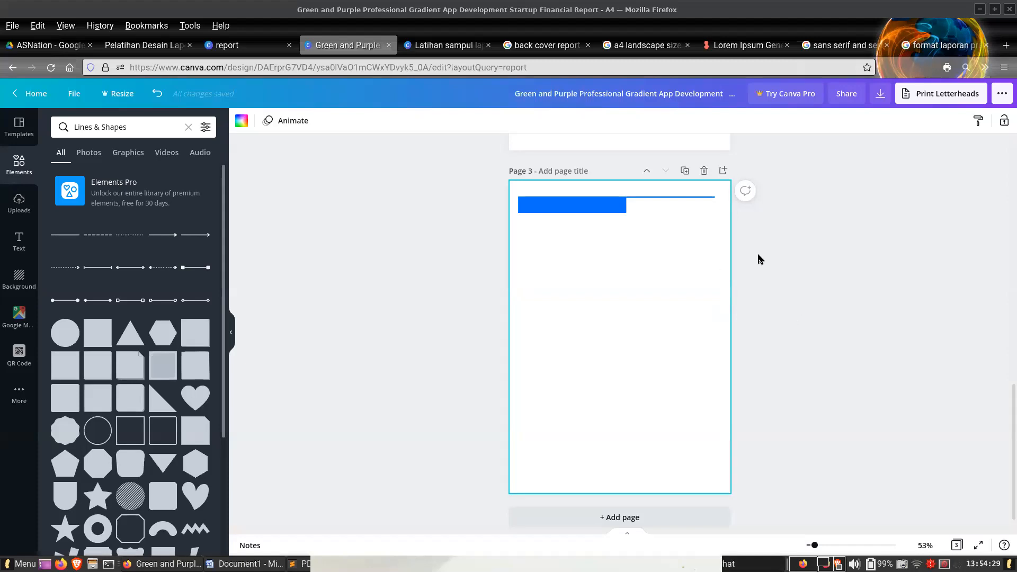
- Compare page 3 of the financial report design with the "Desain Isi" layout examples in Pelatihan Desain Laporan.pdf
click(142, 45)
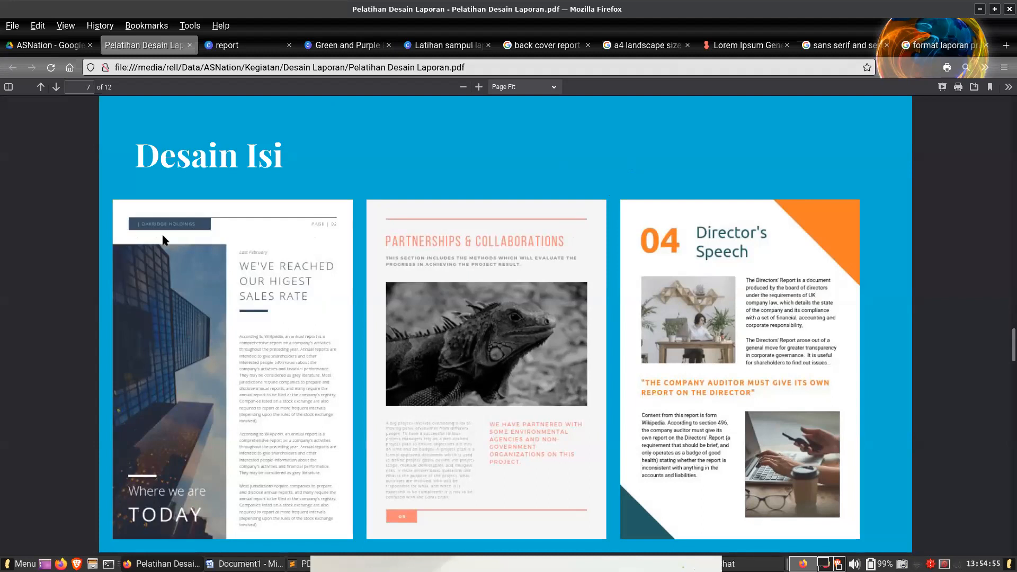
click(344, 46)
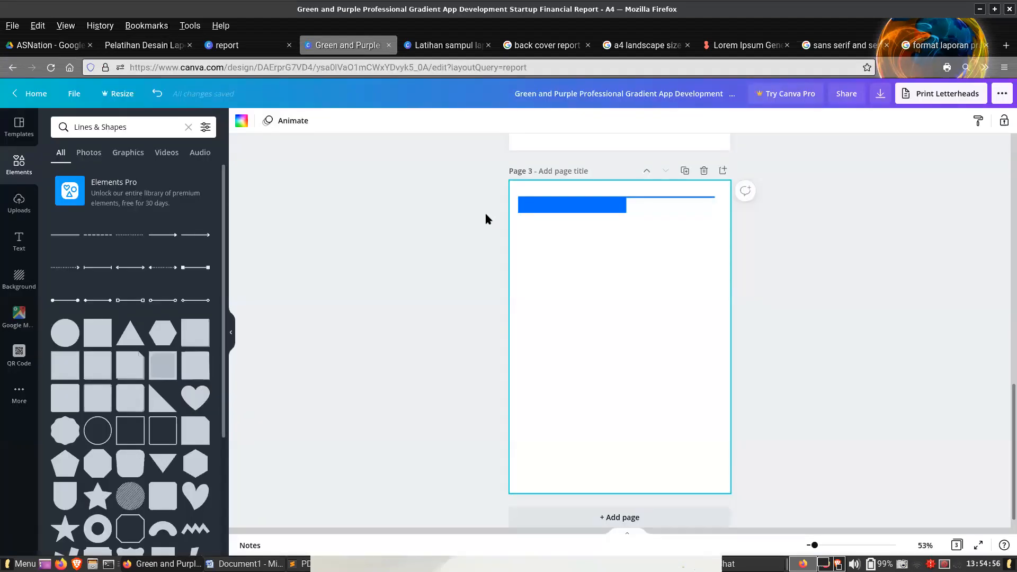
click(568, 206)
click(145, 43)
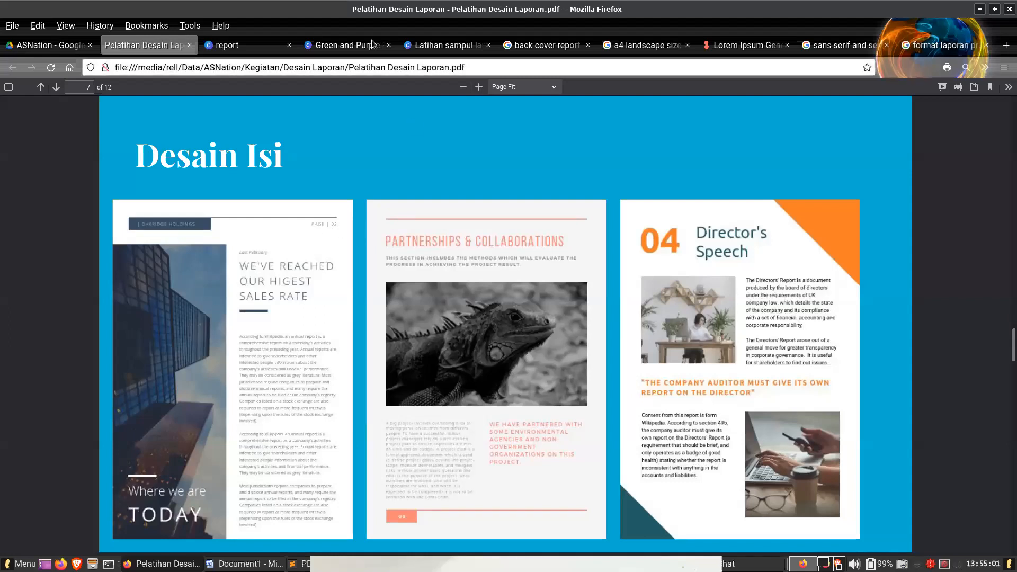
click(347, 45)
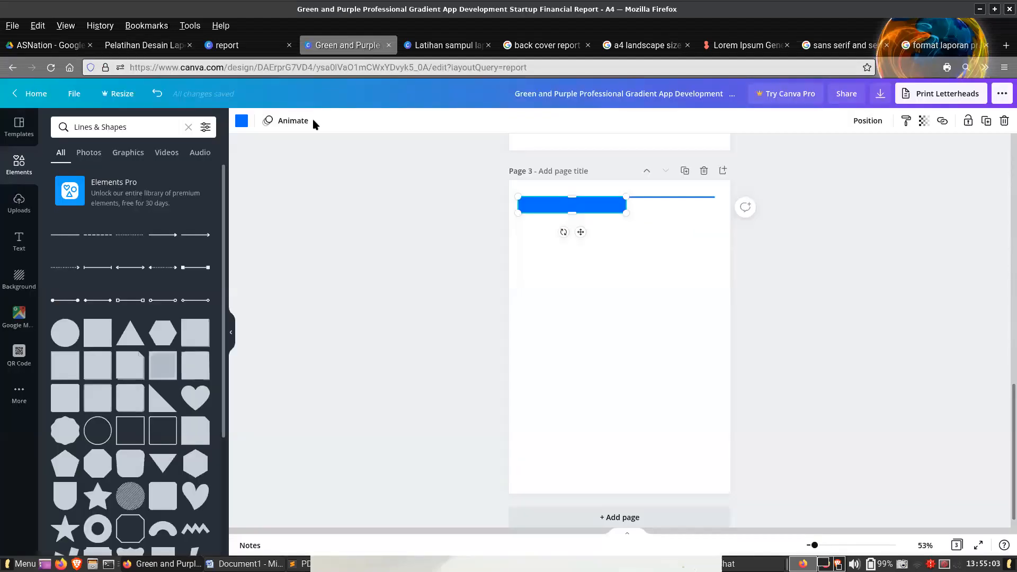
click(146, 45)
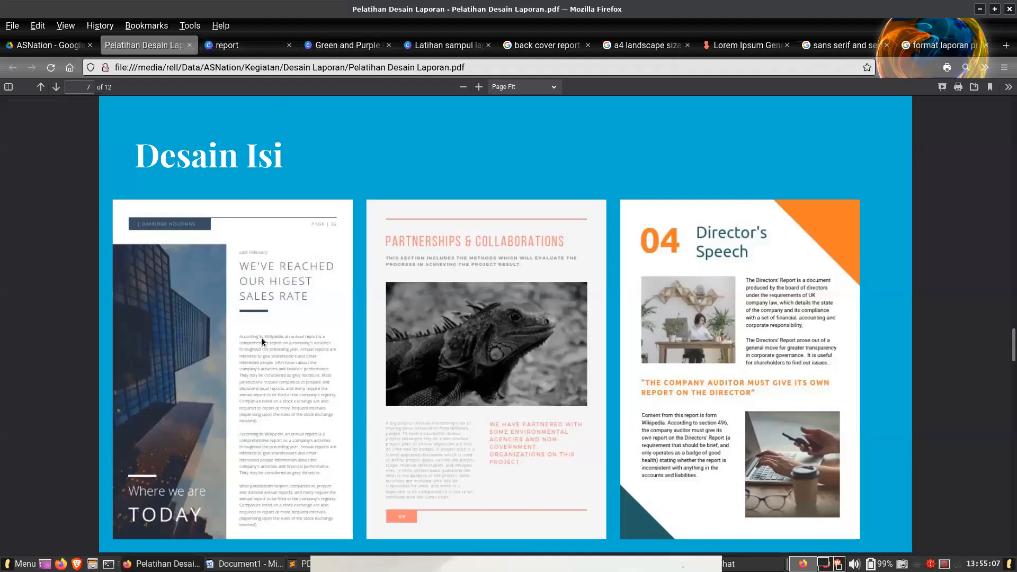
click(330, 49)
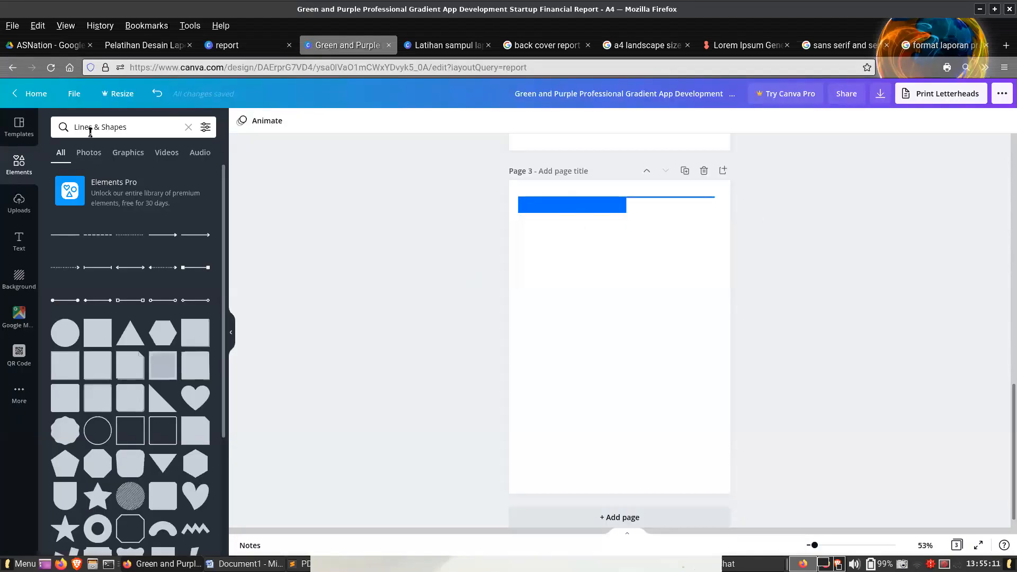
- Search the photos for "lizard" and insert the green iguana photo on page 3
click(134, 126)
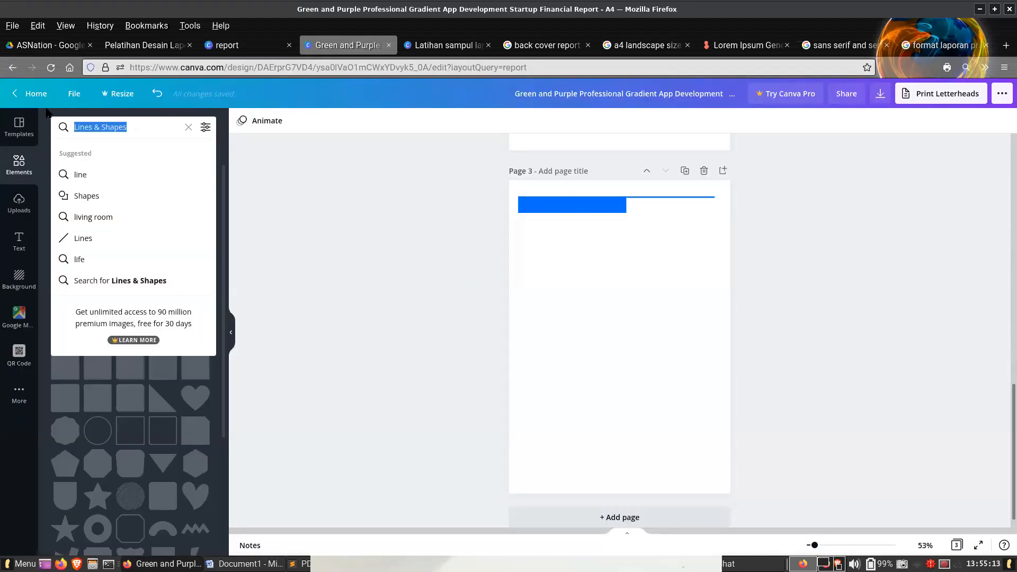
text(lizard)
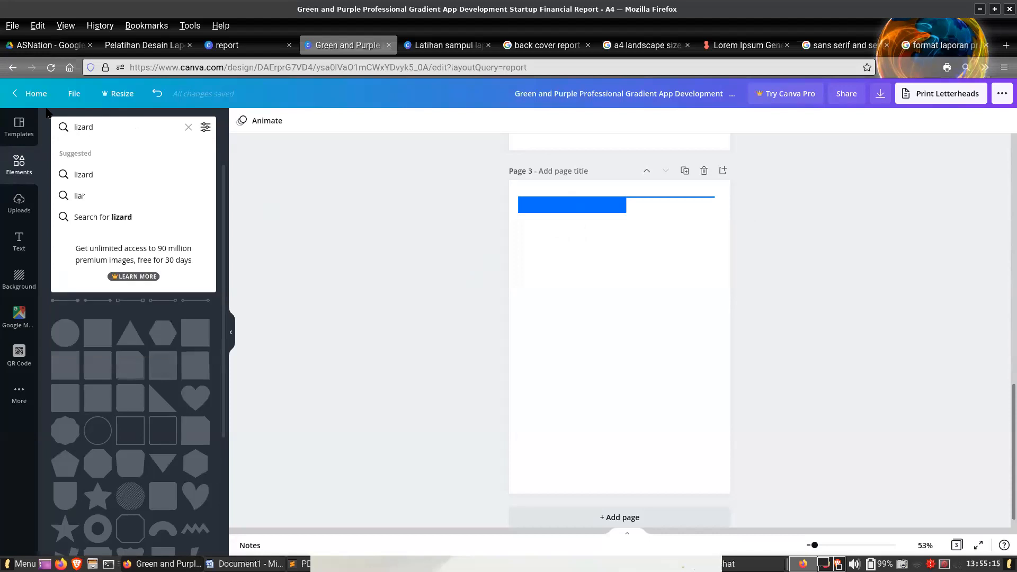
key(Return)
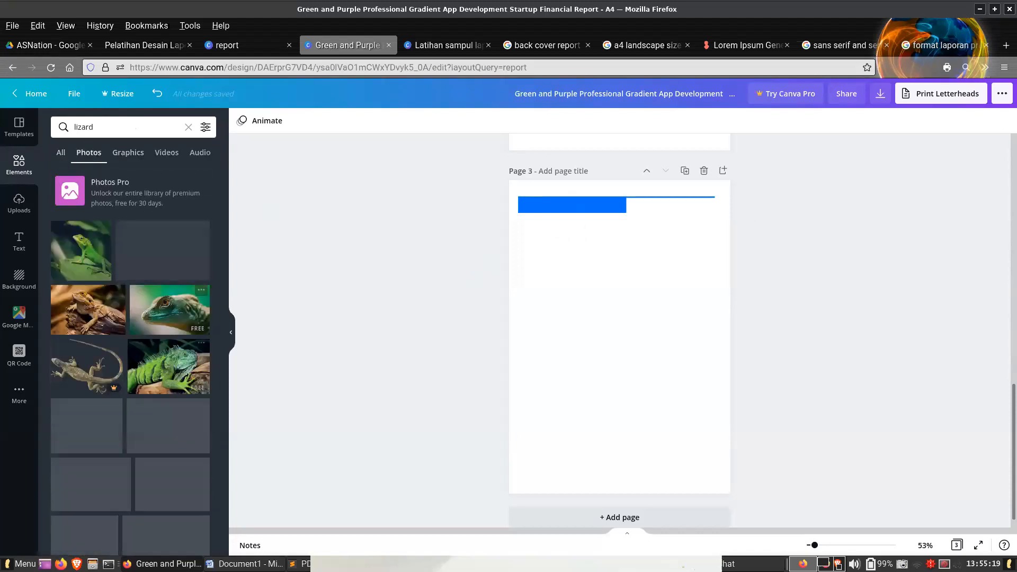
click(173, 362)
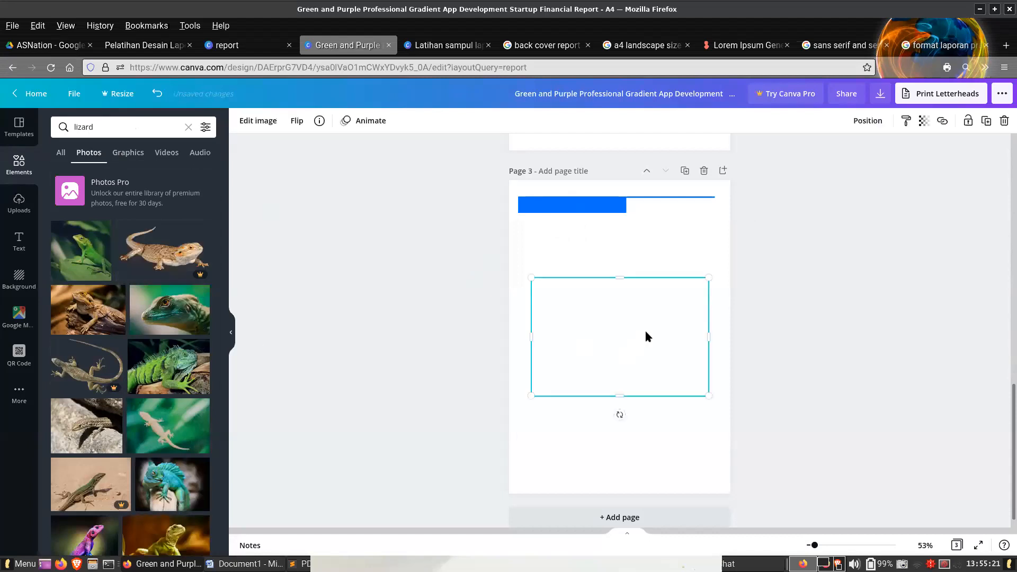
- Rotate the iguana photo upright and fit it as a tall, narrow strip below the blue bar along the page's left margin
drag(620, 417, 595, 296)
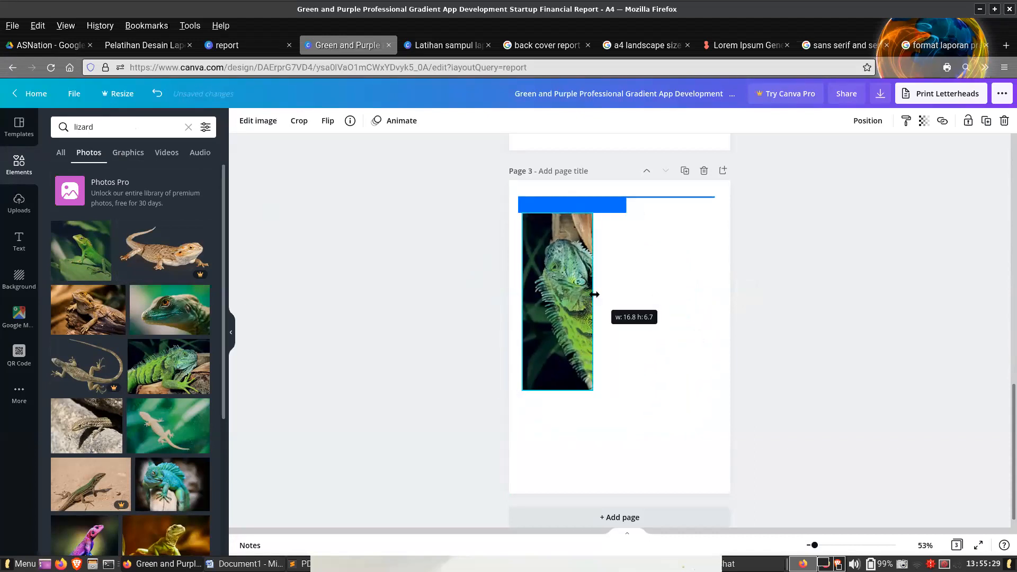
click(609, 299)
drag(590, 390, 585, 388)
drag(615, 444, 636, 482)
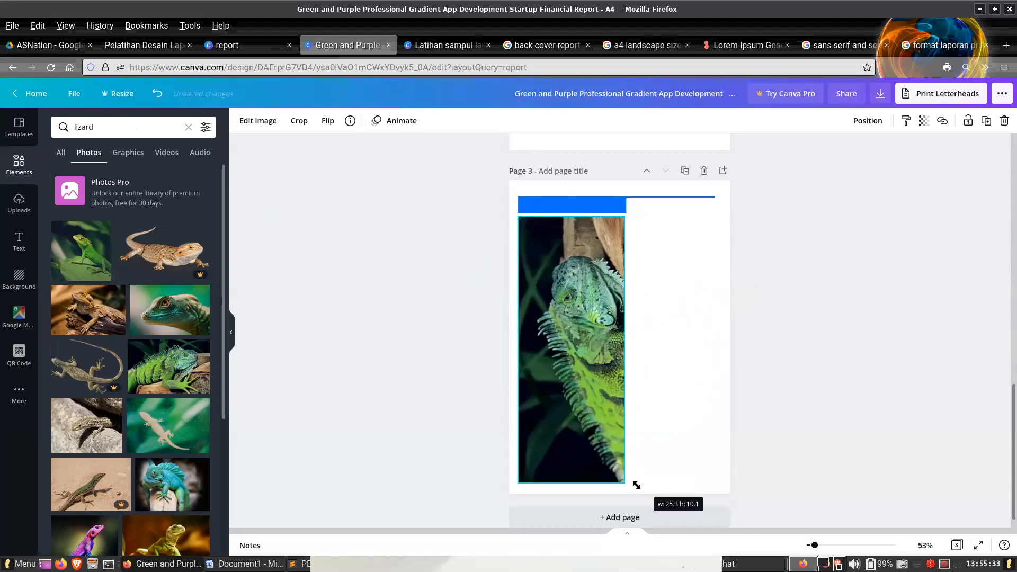
drag(513, 347, 553, 341)
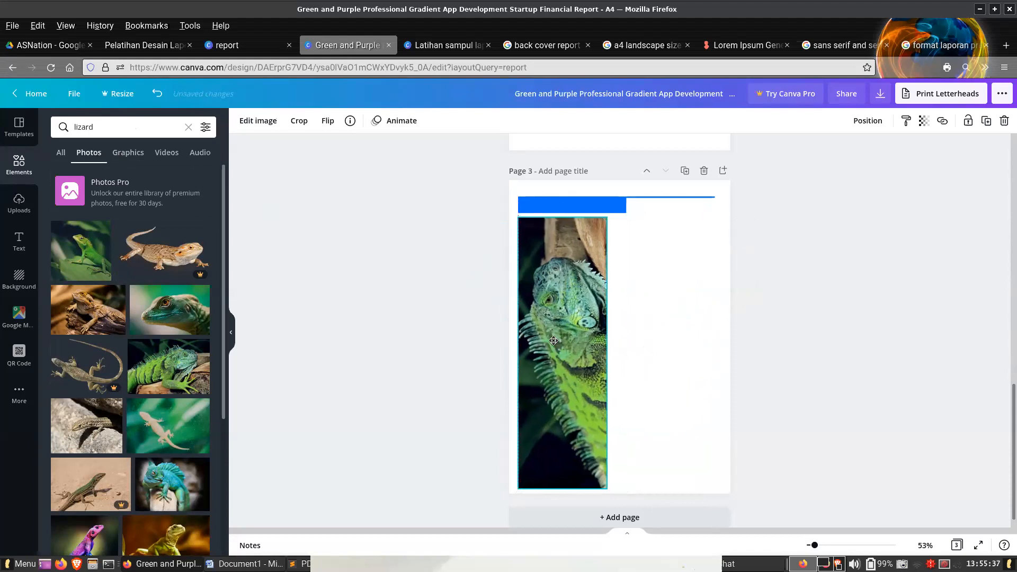
click(655, 304)
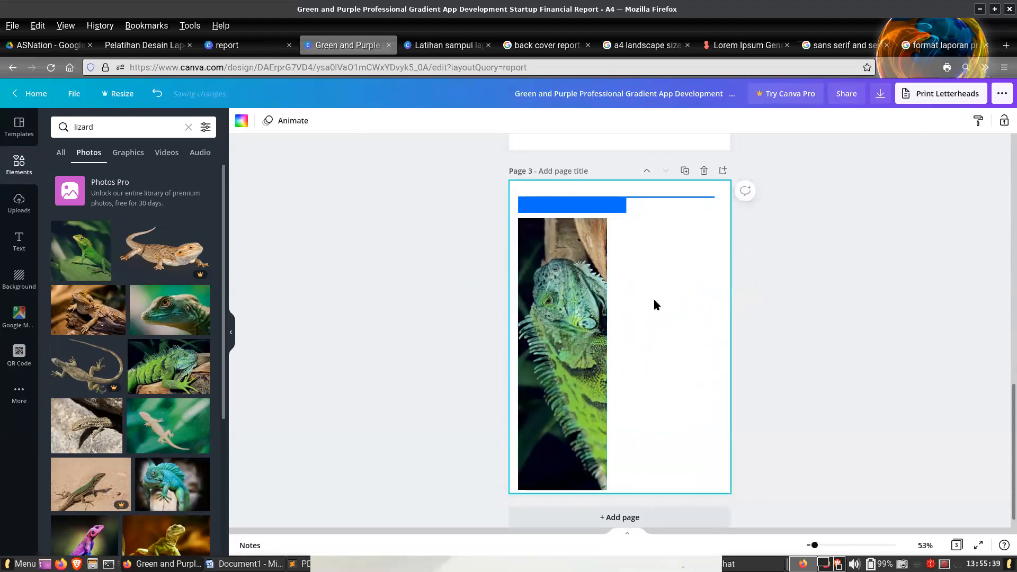
click(593, 274)
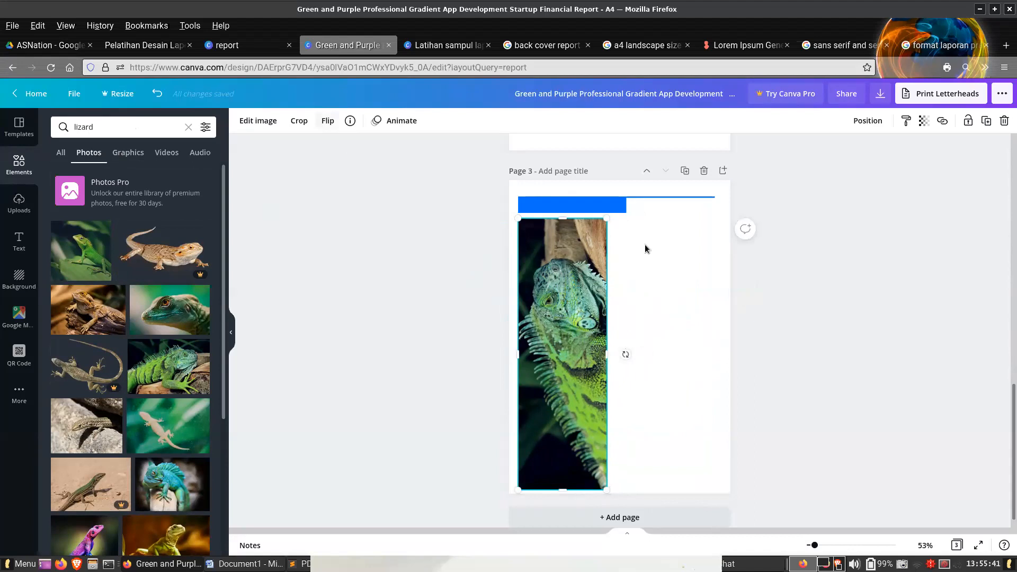
click(683, 325)
click(880, 93)
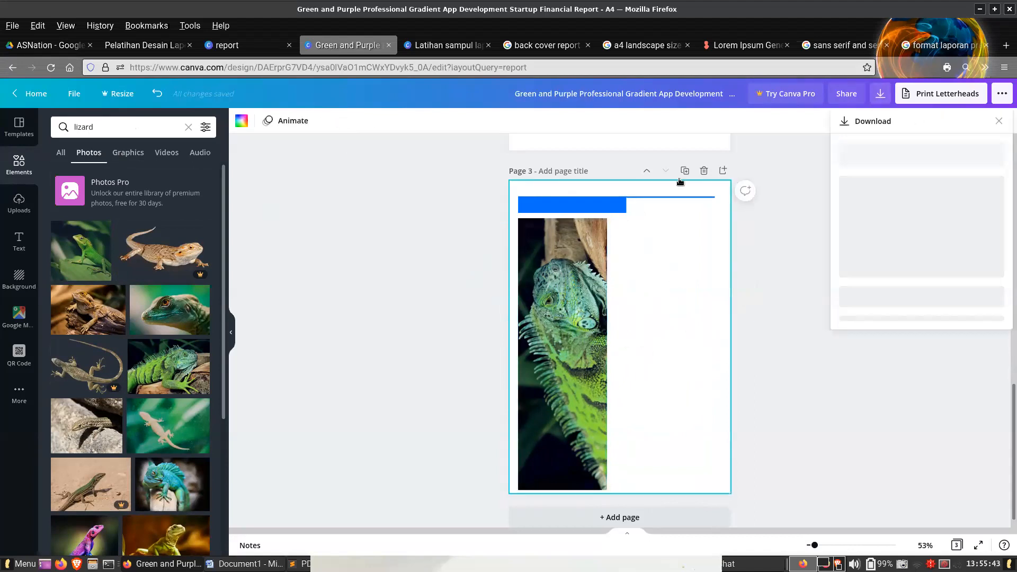
click(857, 161)
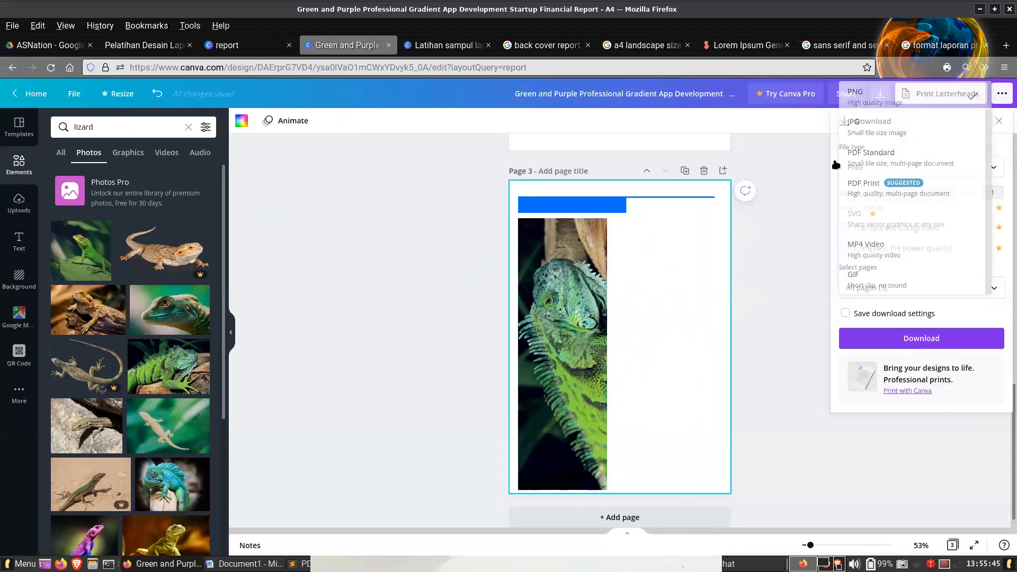
click(856, 93)
click(886, 342)
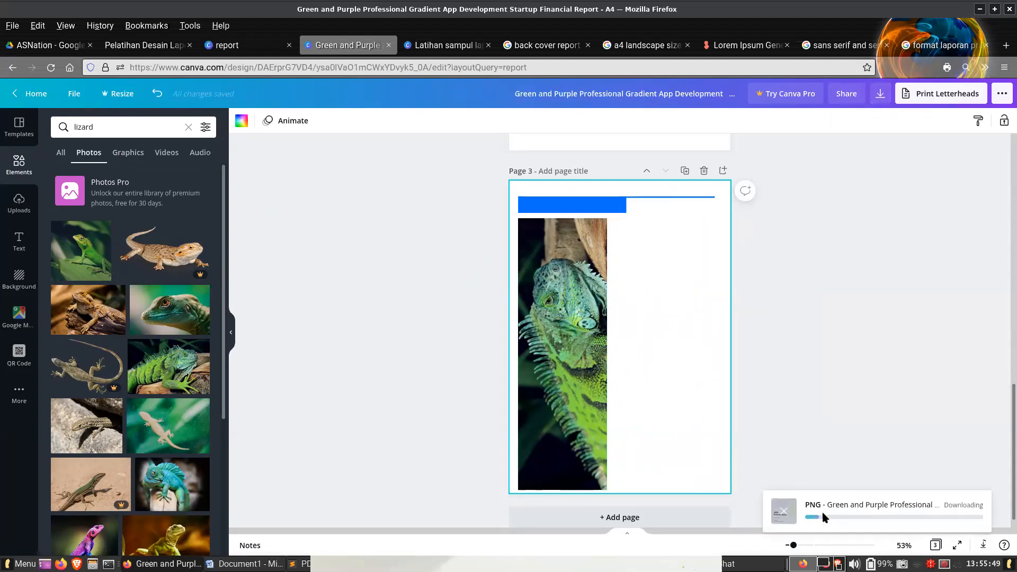
- Download only page 3 as a PNG and save it under the suggested name in the Desain Laporan folder
click(880, 93)
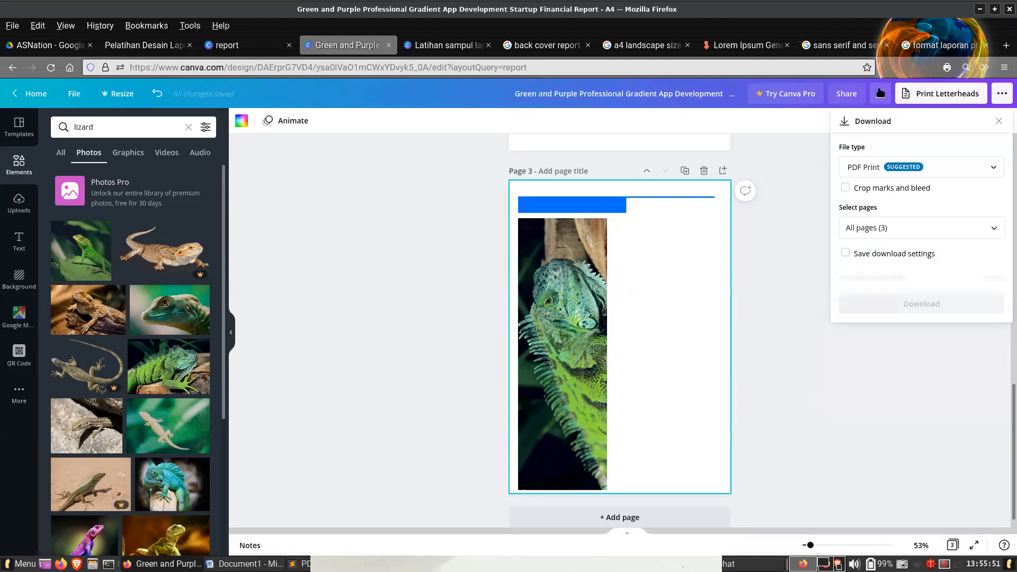
click(876, 158)
click(865, 96)
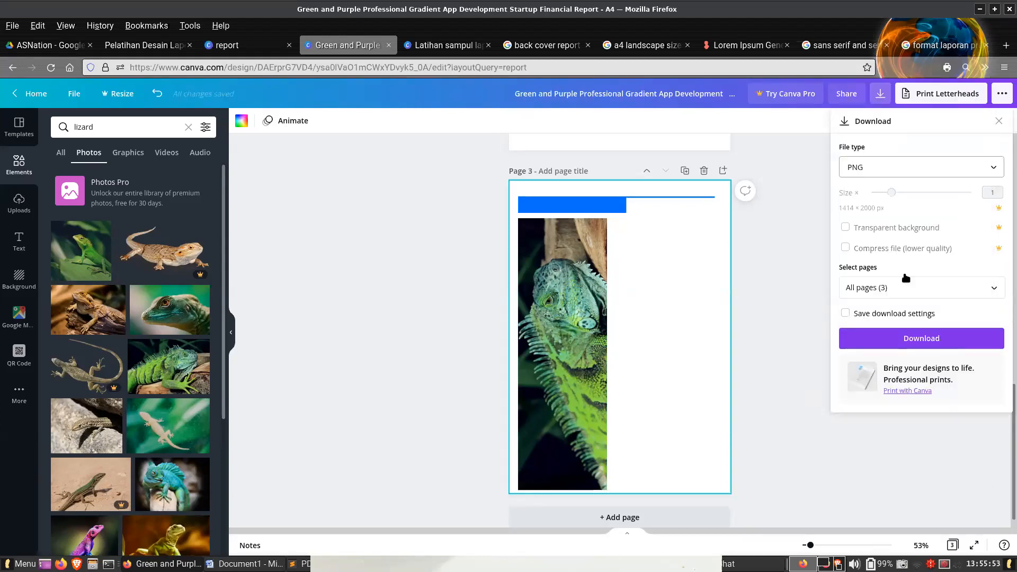
click(901, 290)
click(877, 320)
click(890, 408)
click(919, 446)
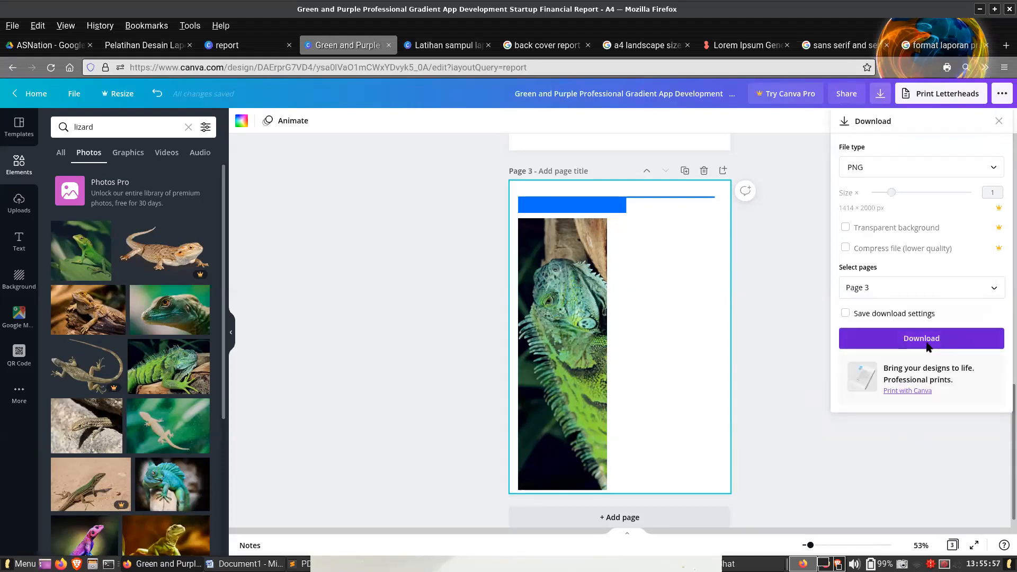
click(925, 345)
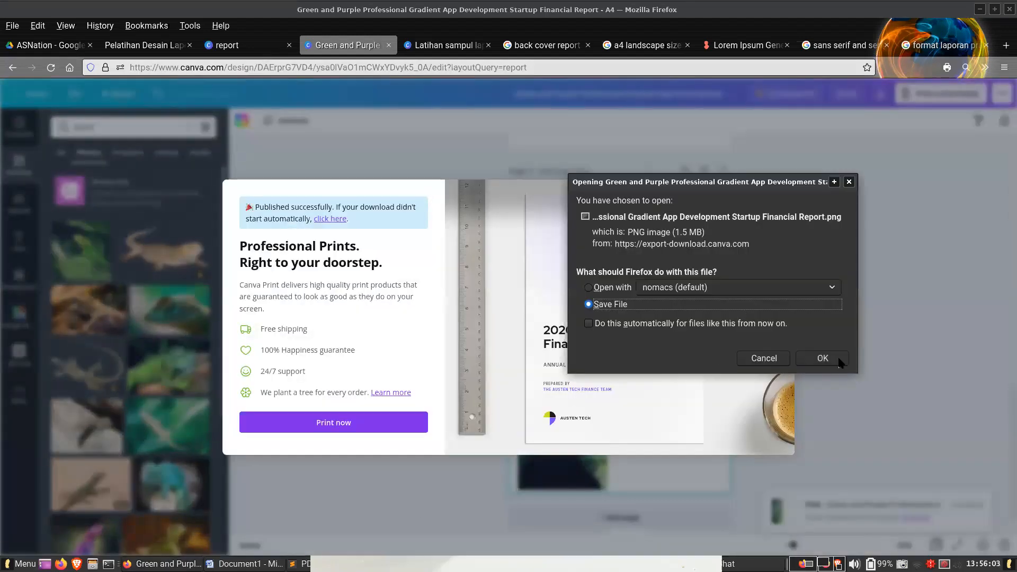
click(837, 358)
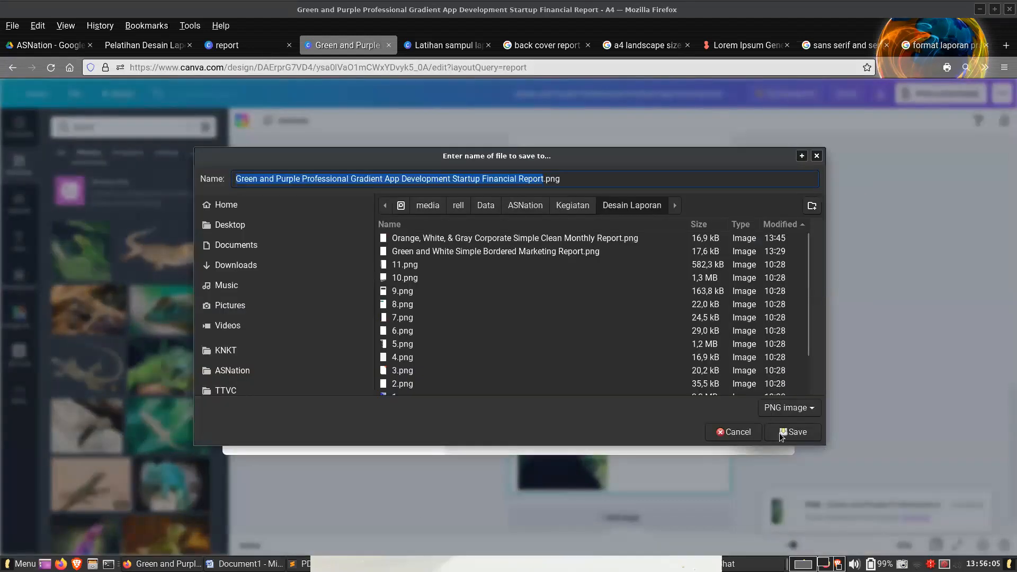
click(783, 432)
- Create a new blank Word document and paste in the 20 paragraphs copied from the Lorem Ipsum Generator page
click(233, 564)
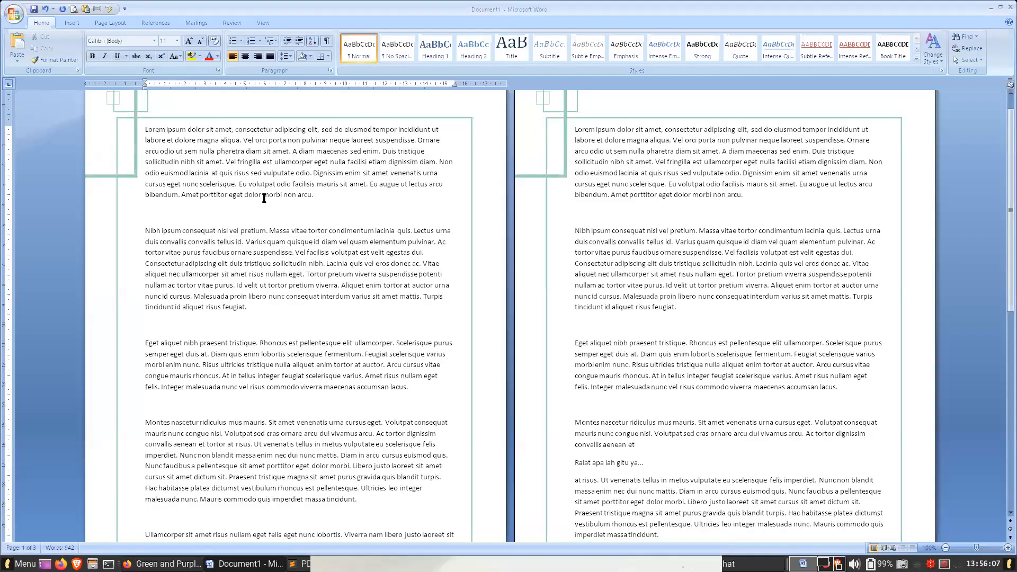
key(ctrl+n)
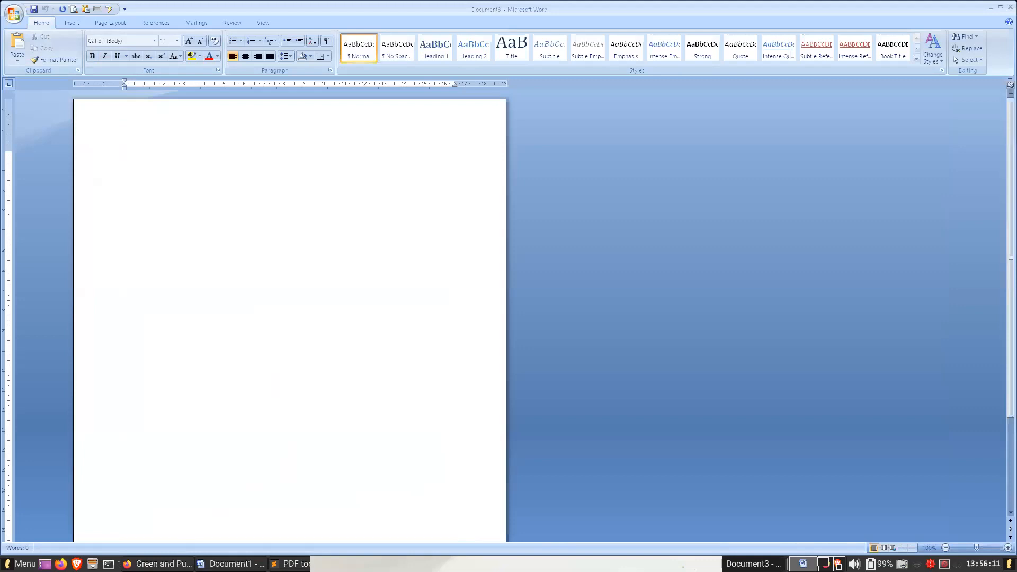
click(159, 564)
click(744, 45)
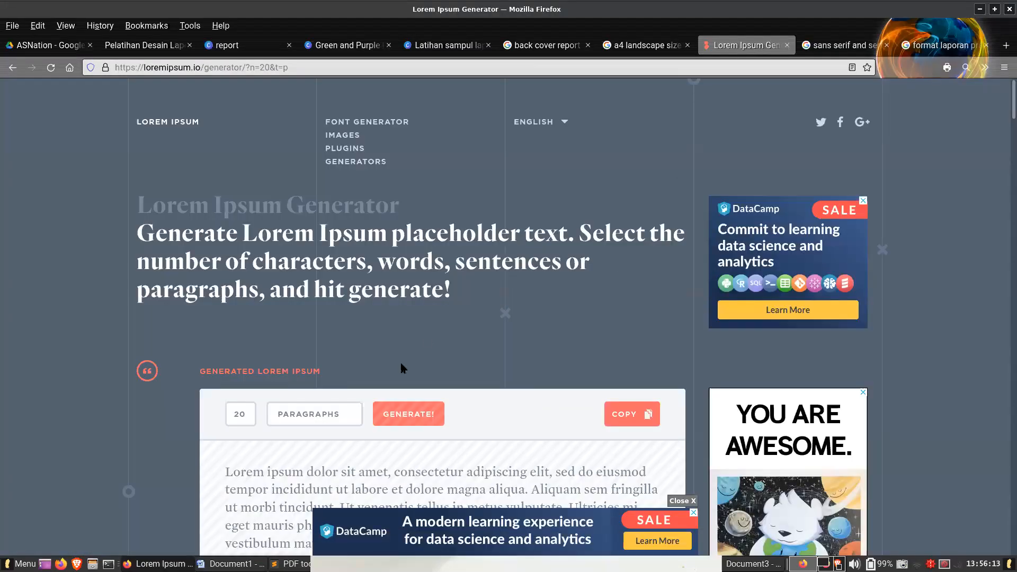
click(631, 414)
key(alt+Tab)
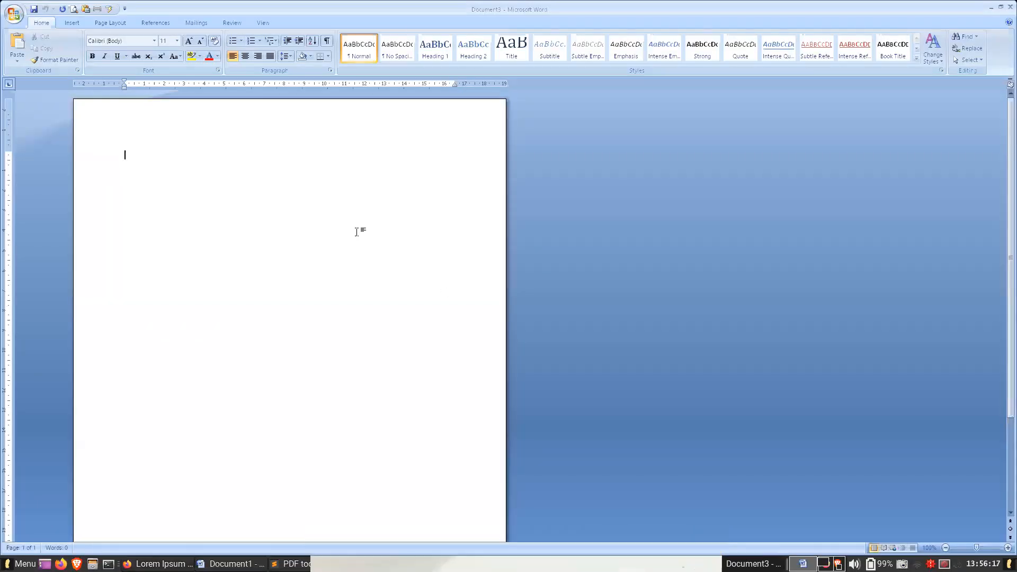
key(ctrl+v)
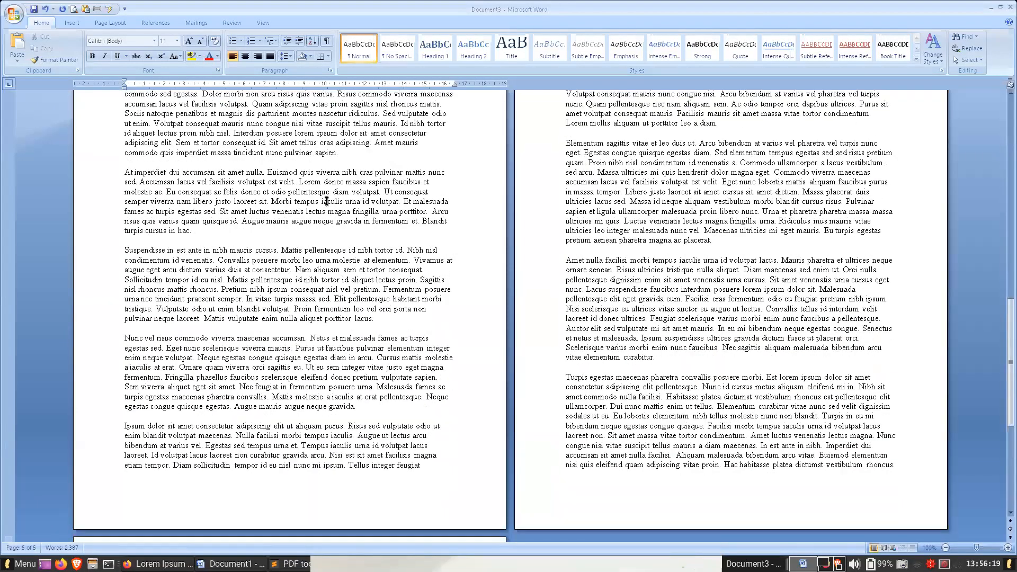
click(311, 465)
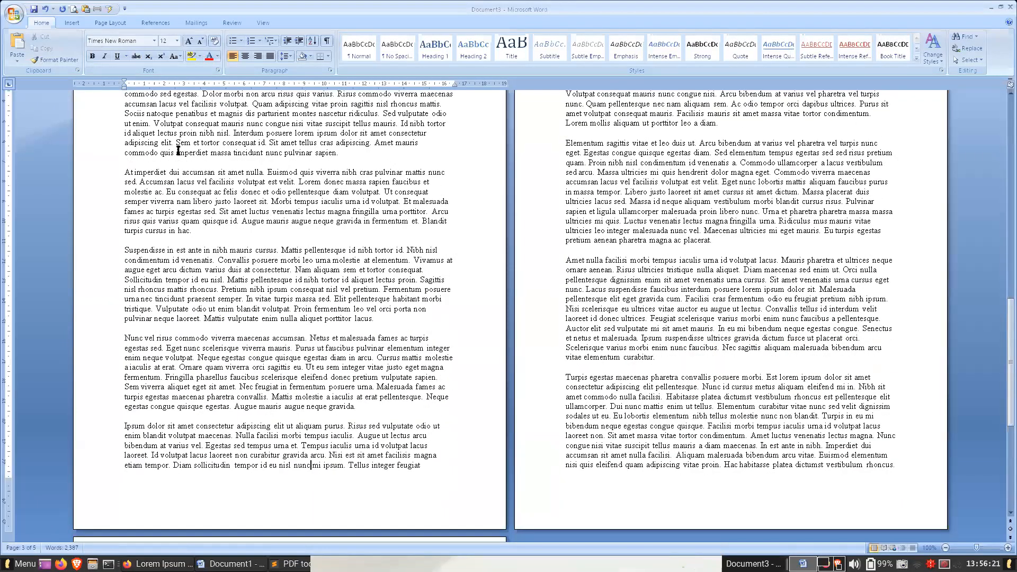
double_click(236, 499)
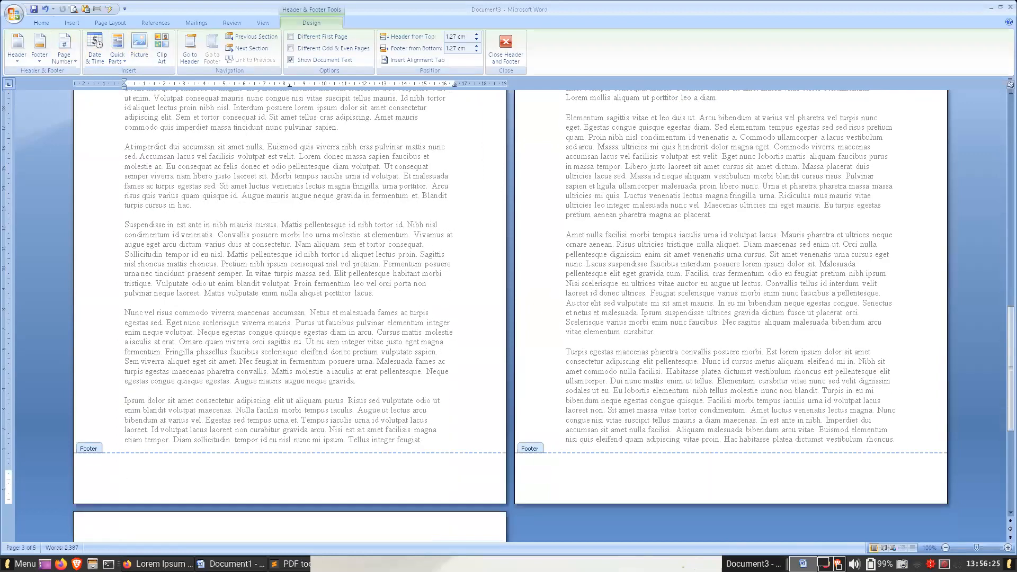
drag(1016, 160, 194, 460)
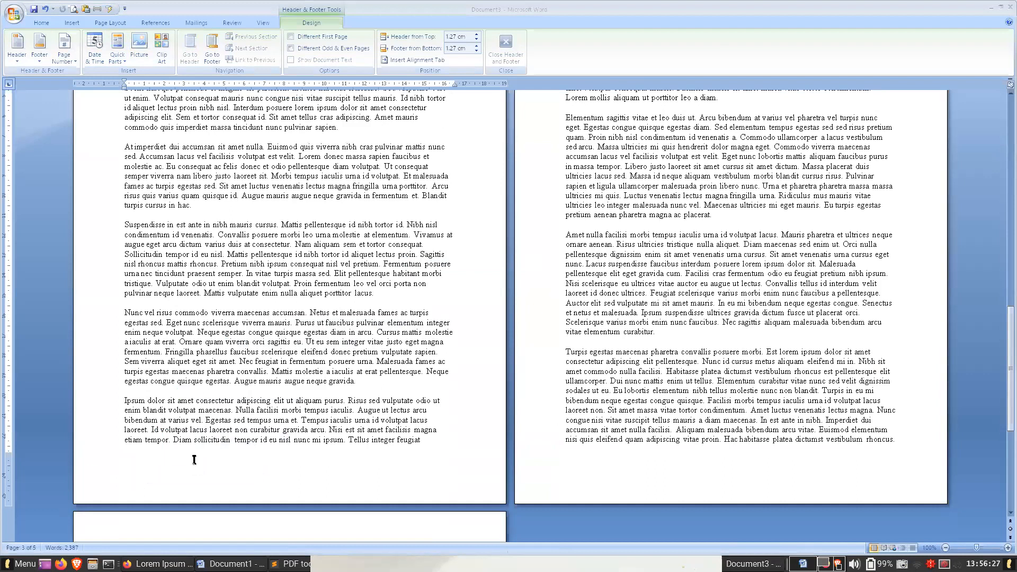
scroll(238, 278, up, 14)
double_click(200, 327)
drag(1016, 180, 207, 324)
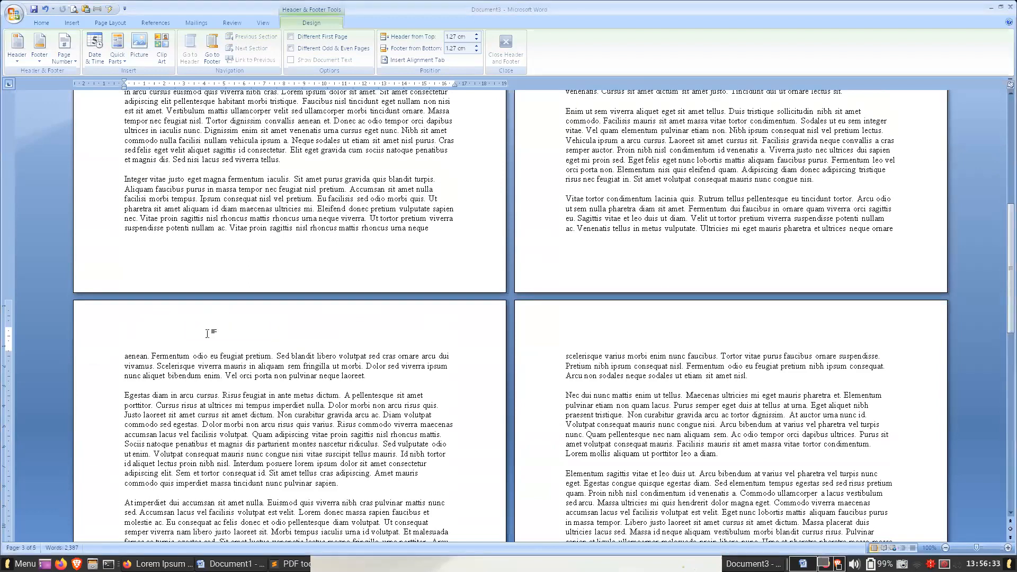
click(207, 333)
drag(1016, 212, 144, 294)
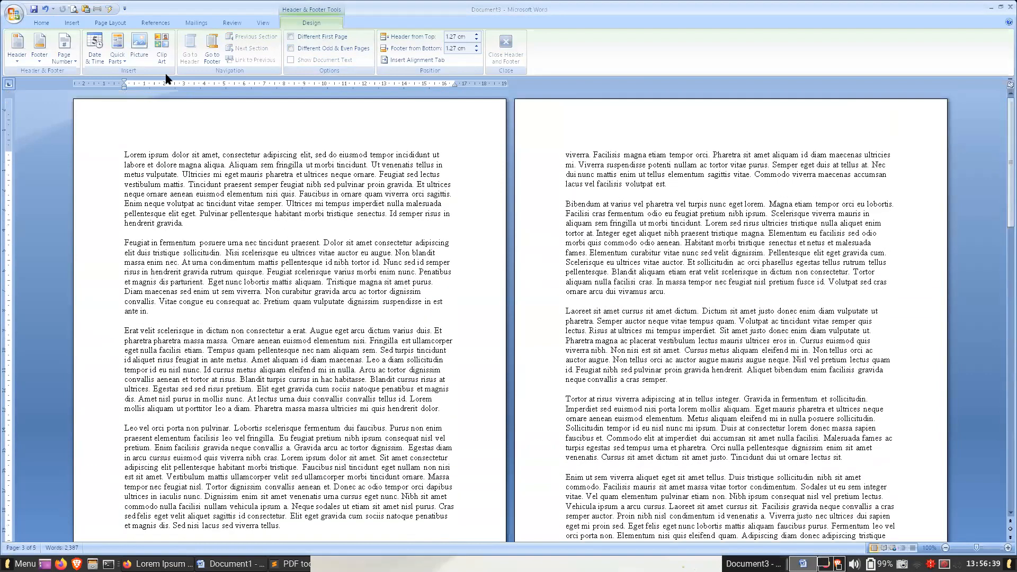
click(139, 47)
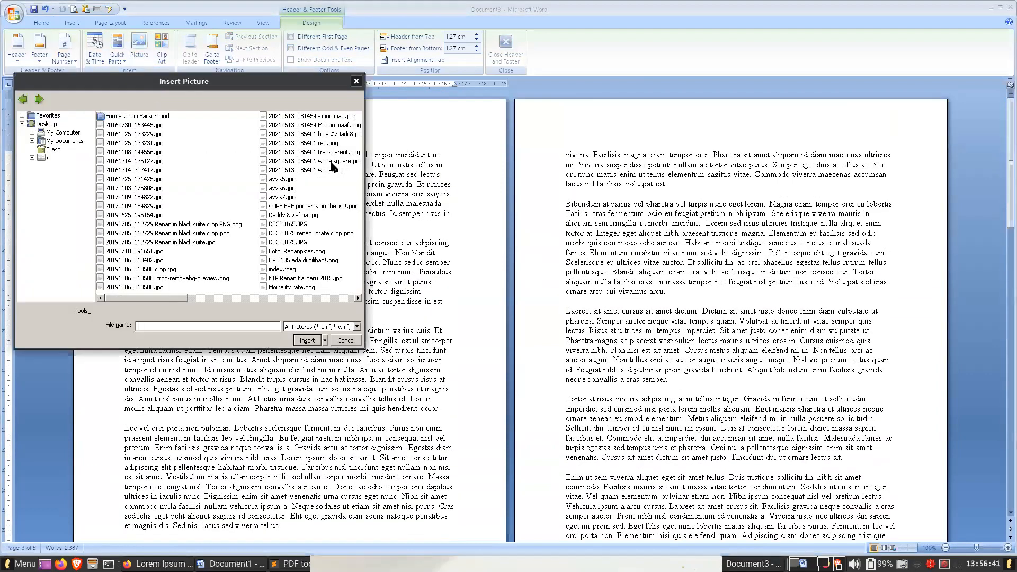
key(Escape)
- Open page 1's header for editing and paste the exported iguana page design into it
double_click(319, 127)
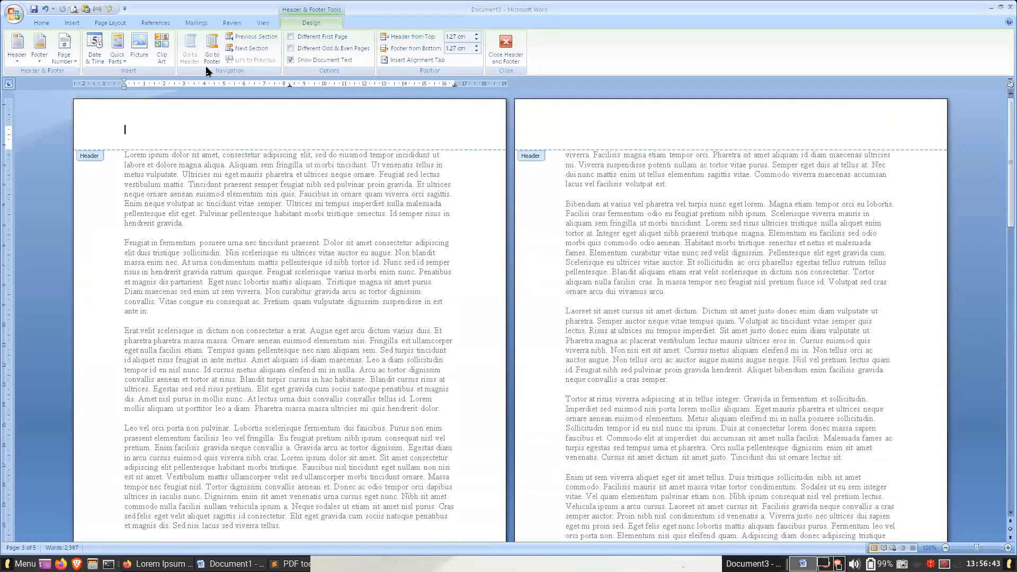
click(135, 49)
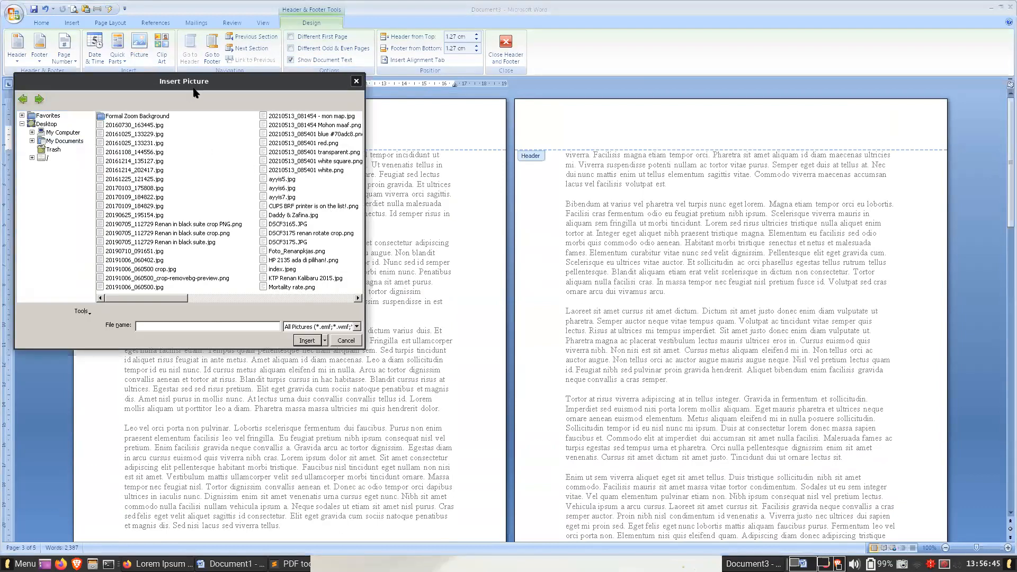
key(Escape)
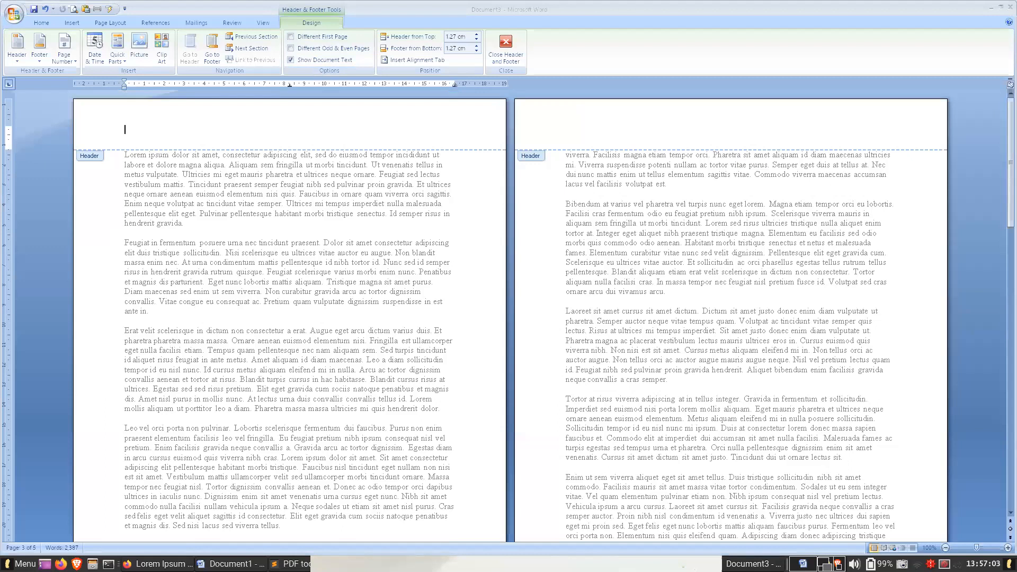
key(ctrl+v)
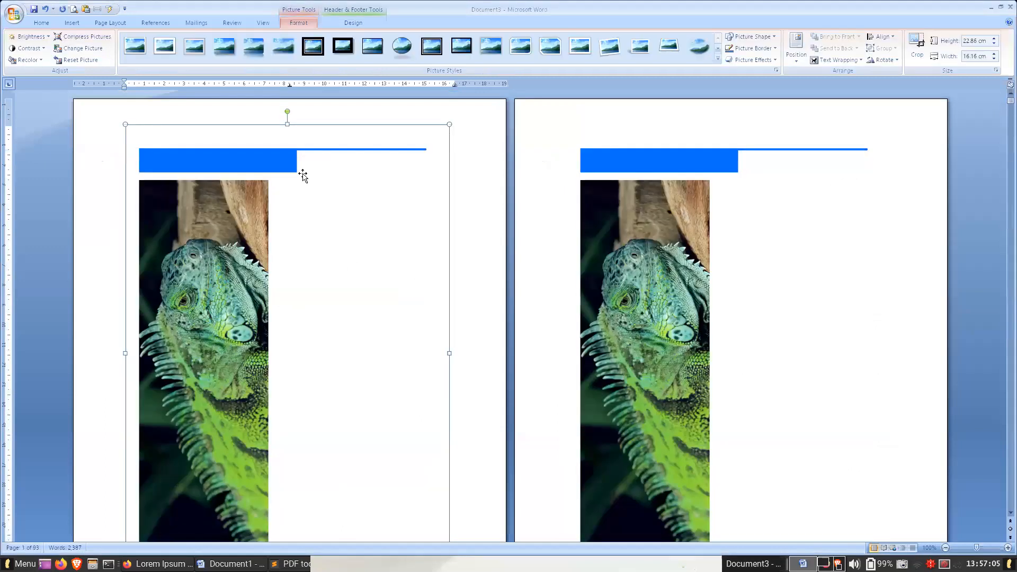
scroll(765, 279, down, 12)
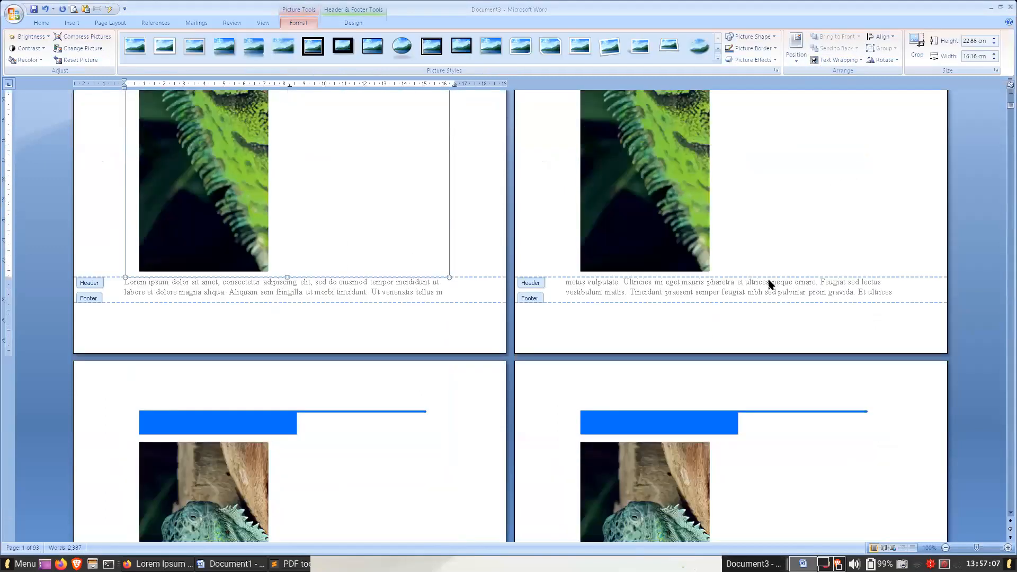
scroll(993, 163, down, 12)
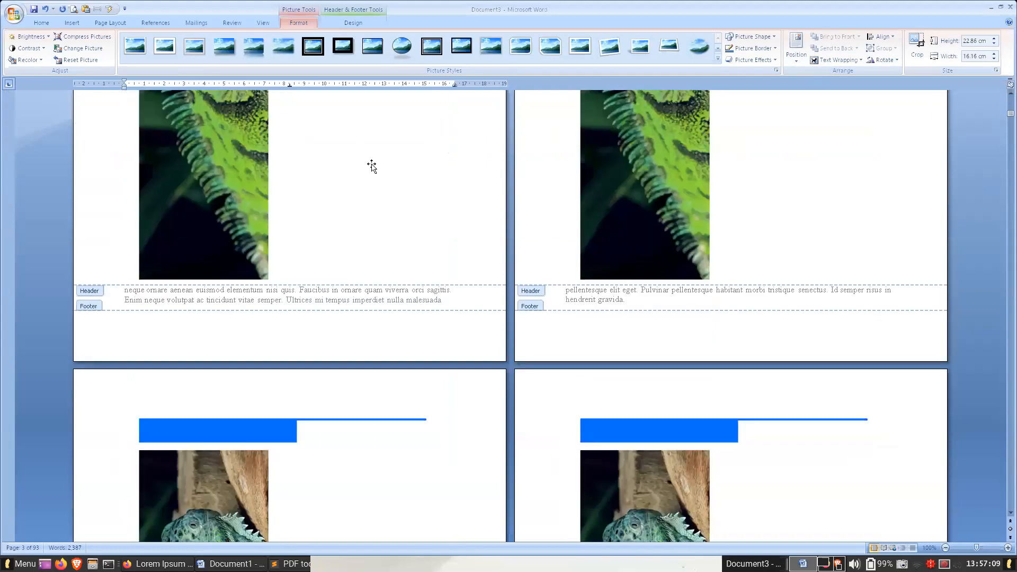
scroll(533, 251, up, 4)
- Set the header picture's text wrapping to Behind Text and leave header editing
click(838, 60)
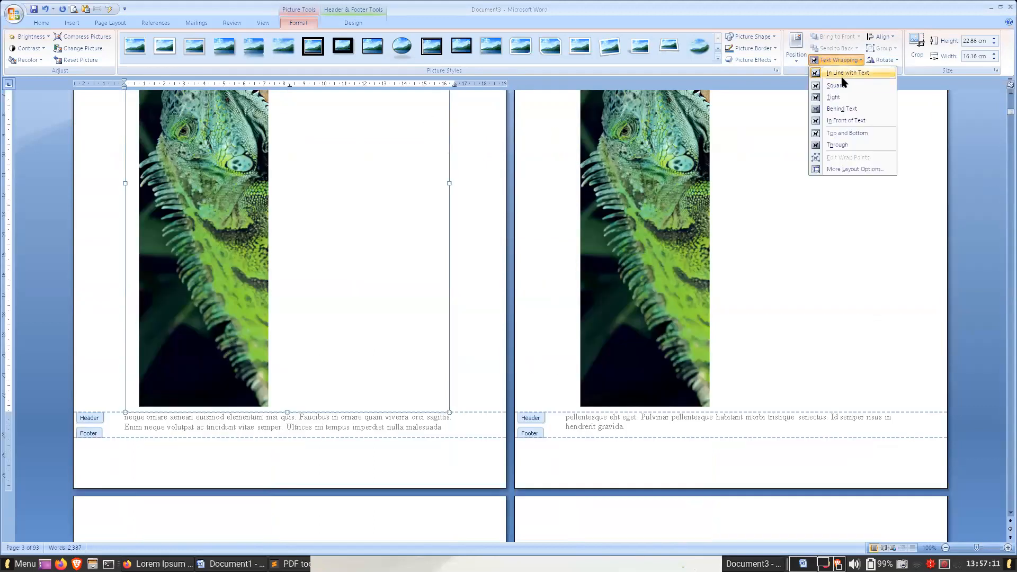
click(848, 120)
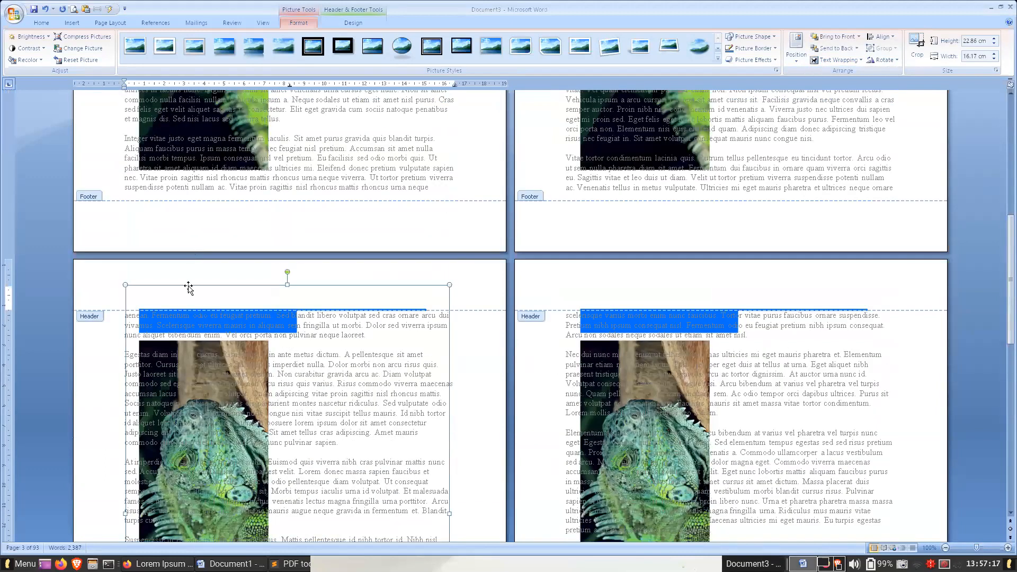
click(396, 147)
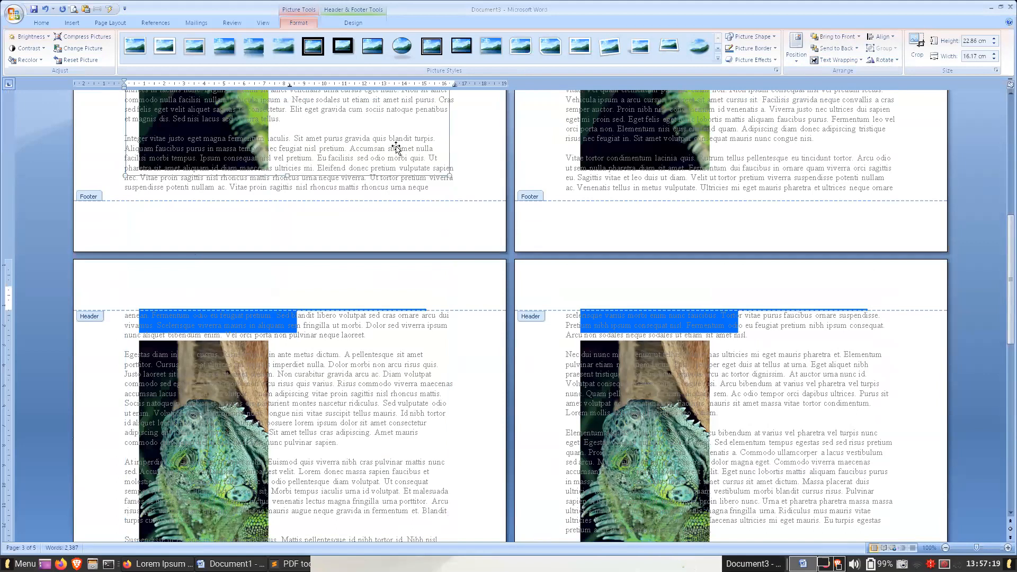
click(347, 23)
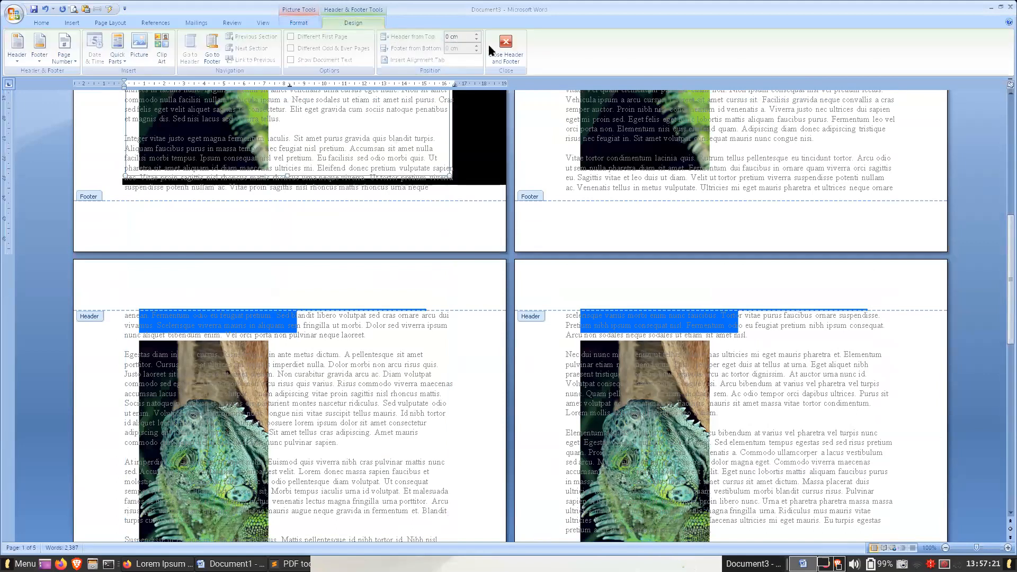
double_click(354, 120)
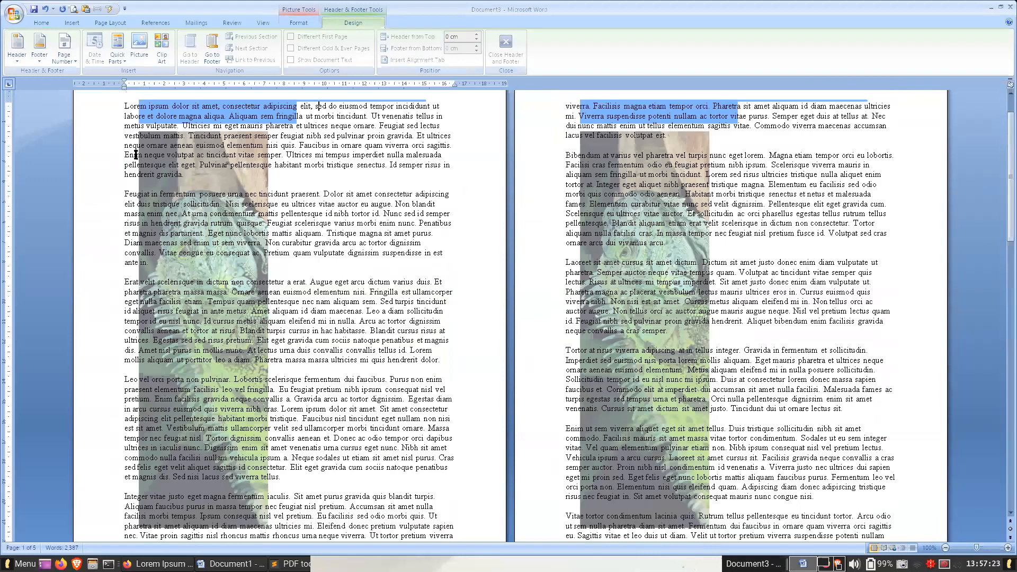
- Change the document's paper size to A4
click(110, 23)
click(82, 50)
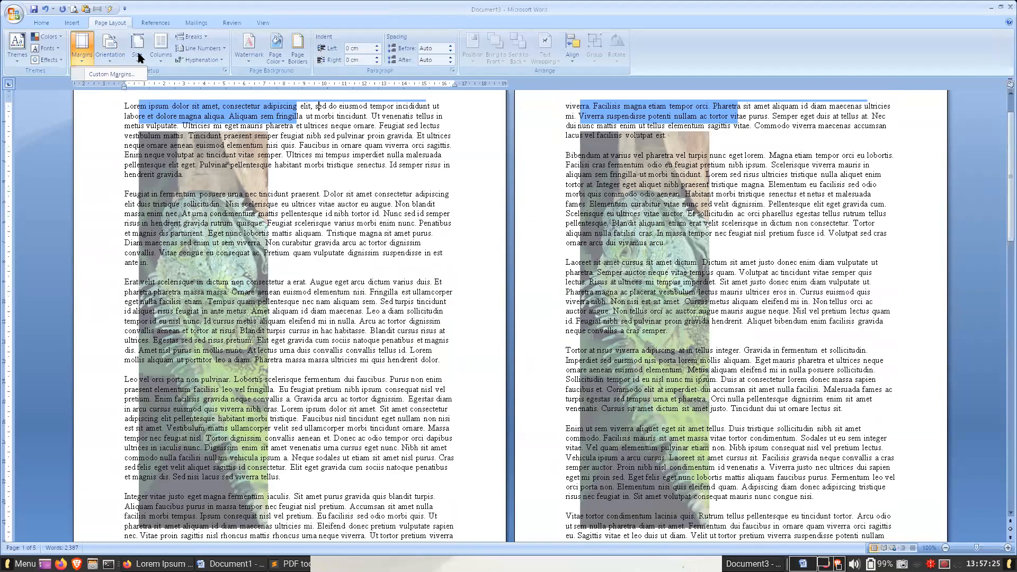
click(220, 113)
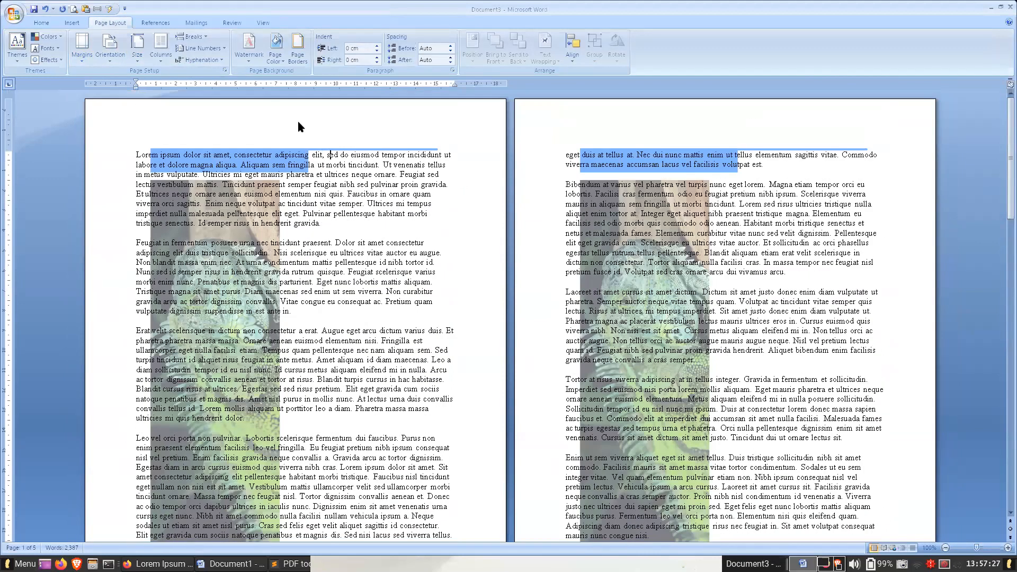
- Move the header picture to the page's upper-left corner, enlarge it to about 30 × 21.2 cm to cover the page, and close the header
double_click(219, 155)
click(219, 155)
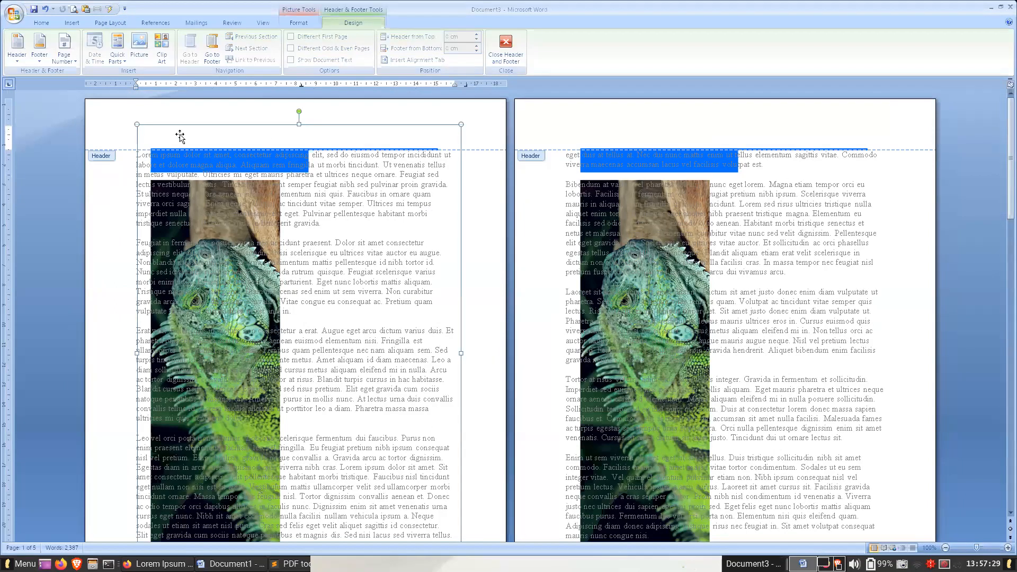
click(298, 22)
click(826, 60)
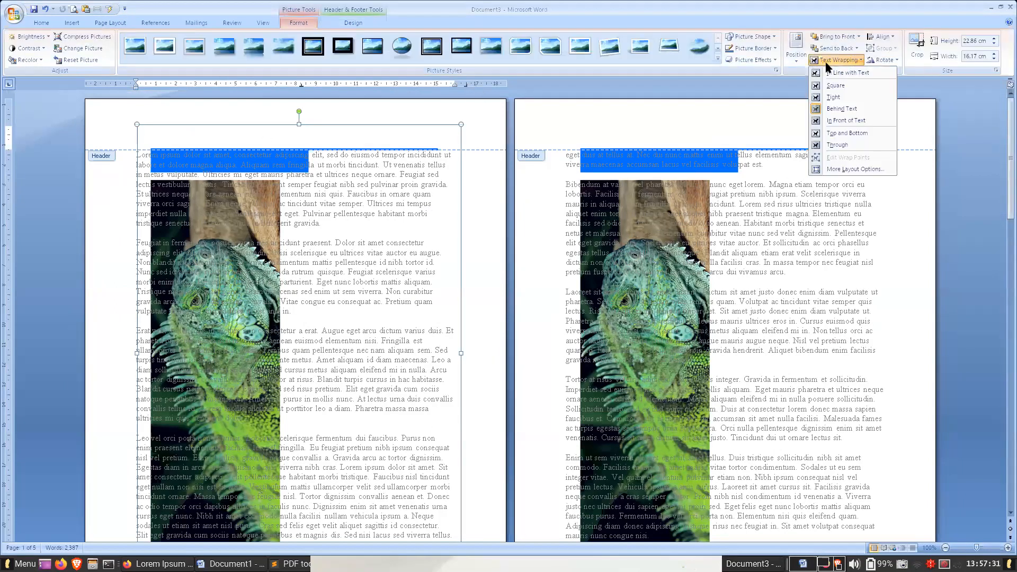
click(222, 128)
drag(220, 125, 191, 117)
drag(405, 209, 406, 208)
scroll(414, 254, down, 8)
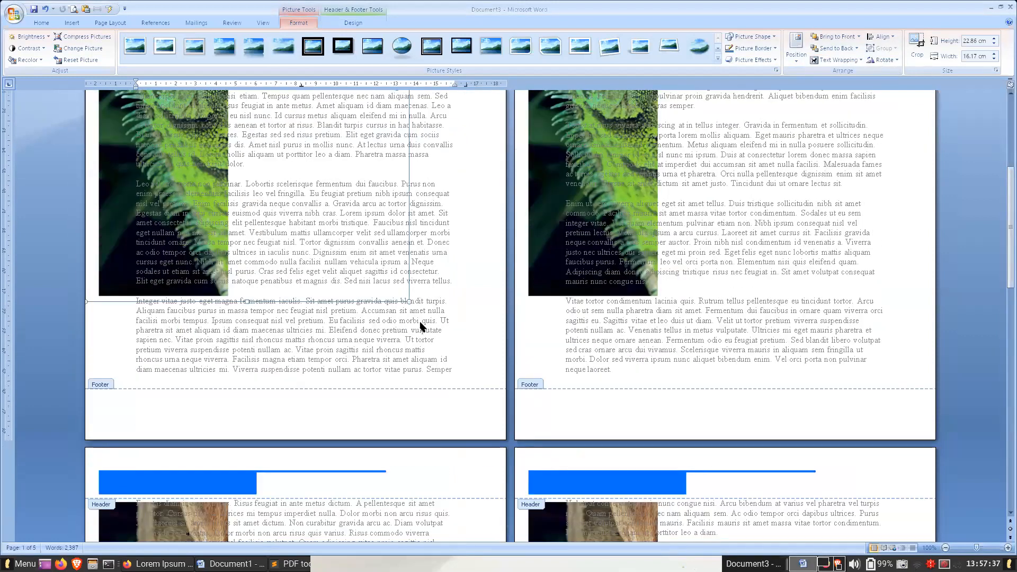
drag(467, 381, 511, 432)
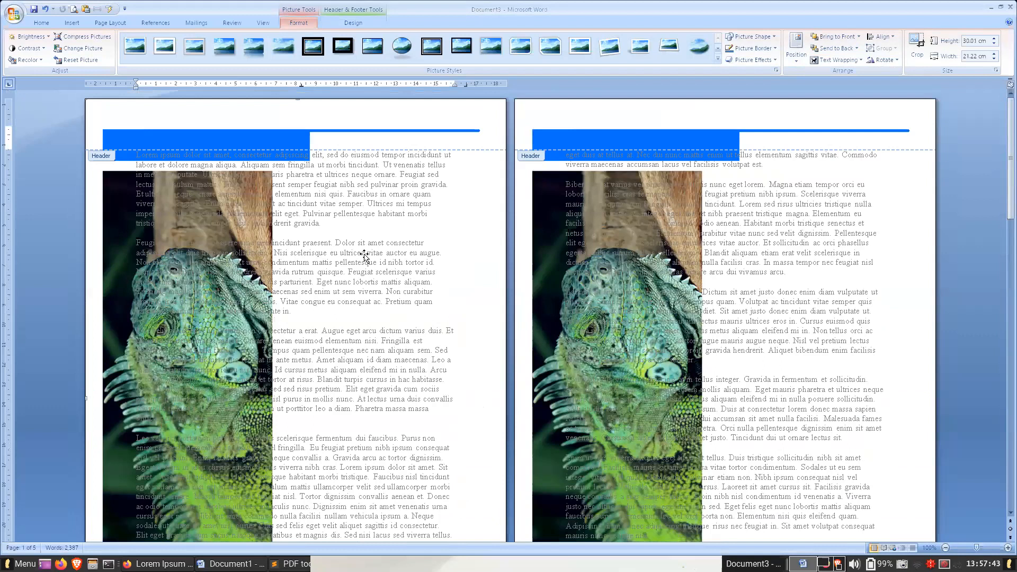
click(354, 21)
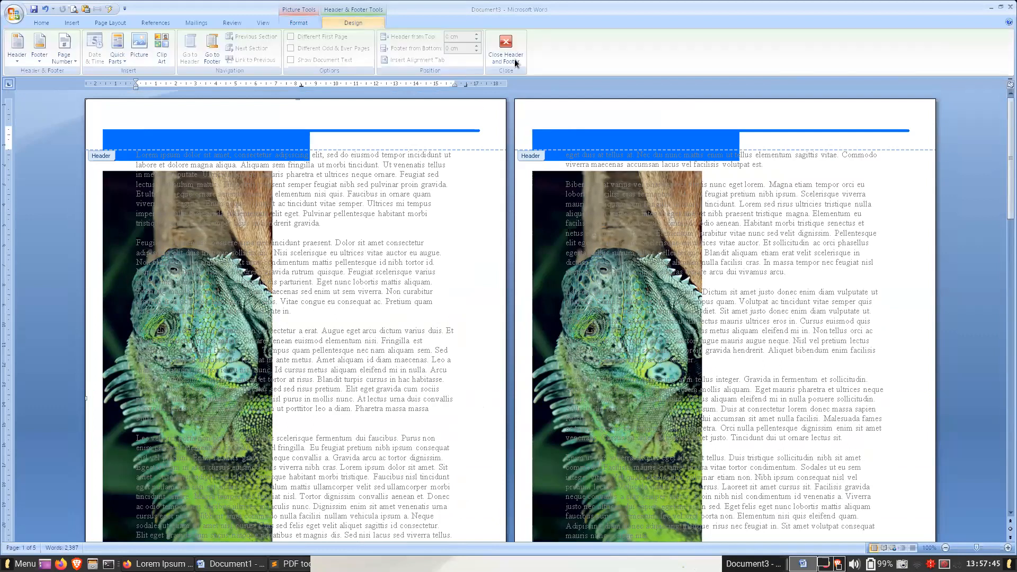
click(506, 48)
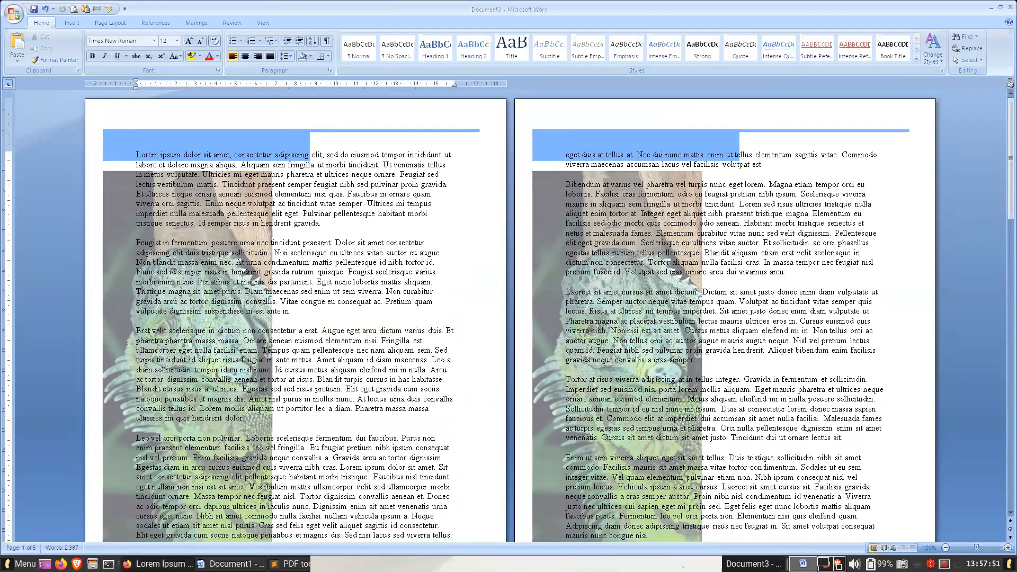
- Look at the "Desain Isi" sample layouts in Pelatihan Desain Laporan.pdf in Firefox, and return to the Word document
click(159, 563)
click(117, 47)
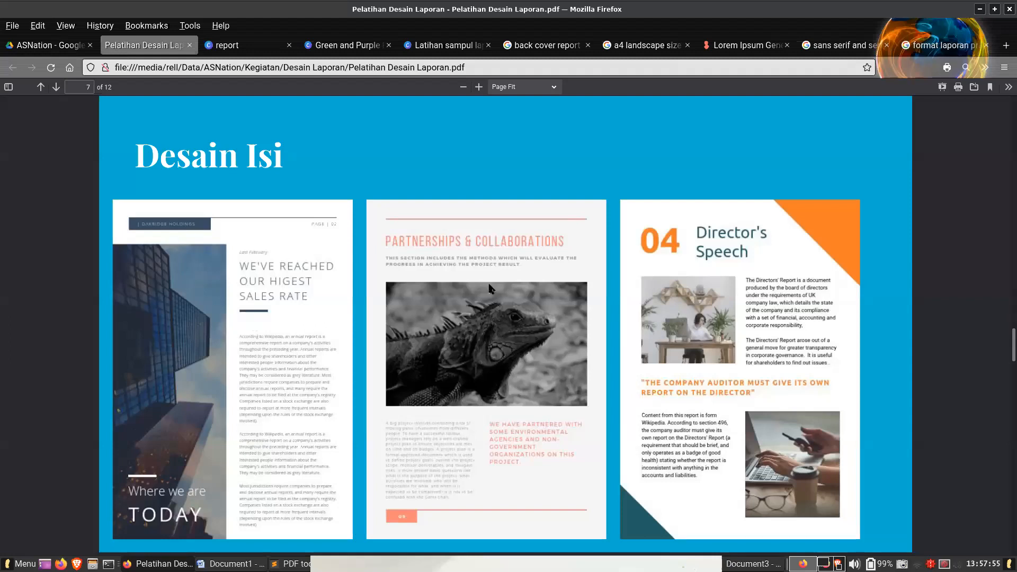
click(752, 564)
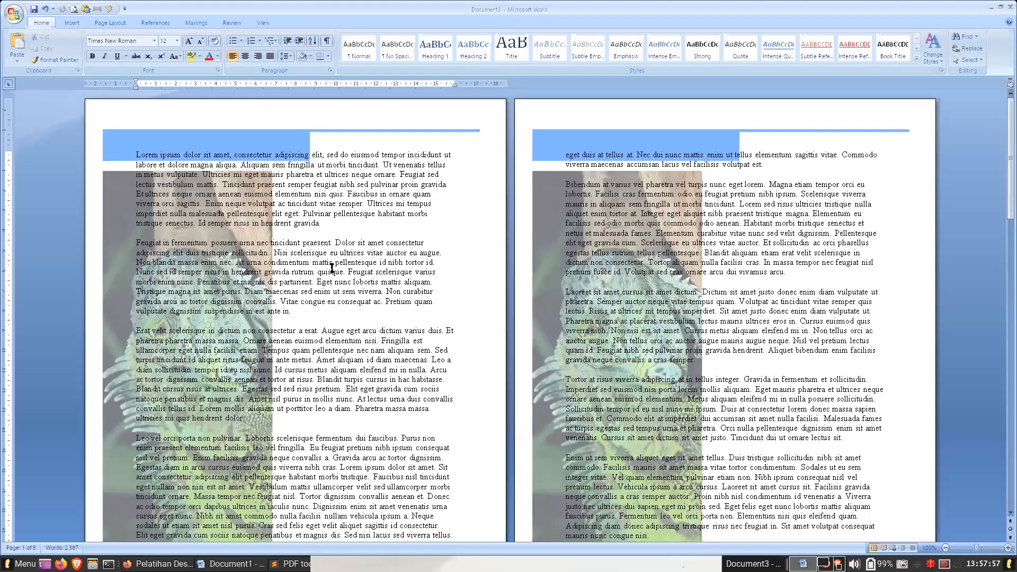
- Set the left page margin to 4 cm for the whole document
click(111, 22)
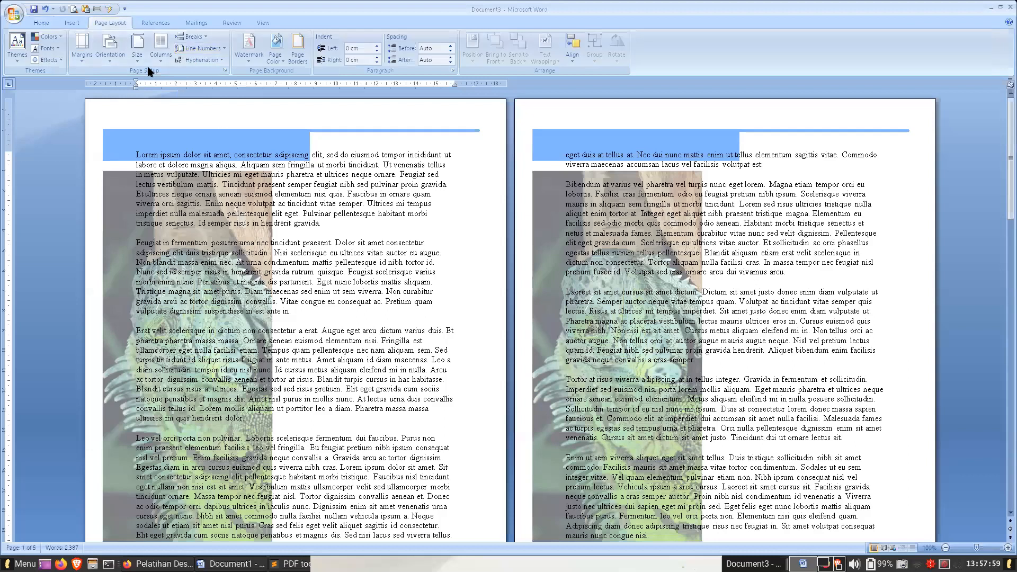
click(81, 45)
click(119, 73)
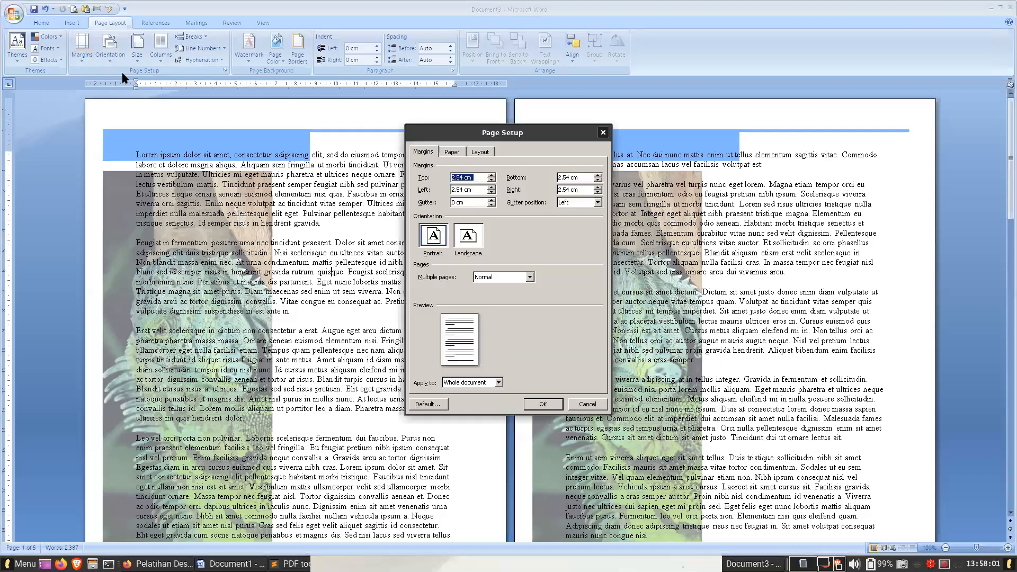
click(468, 192)
text(4)
click(542, 406)
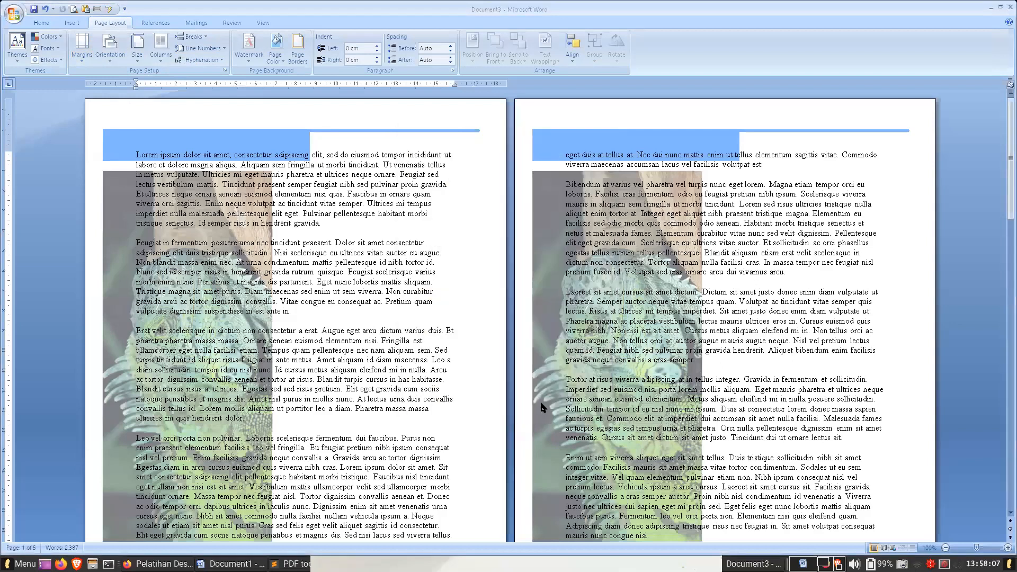
double_click(140, 157)
click(140, 158)
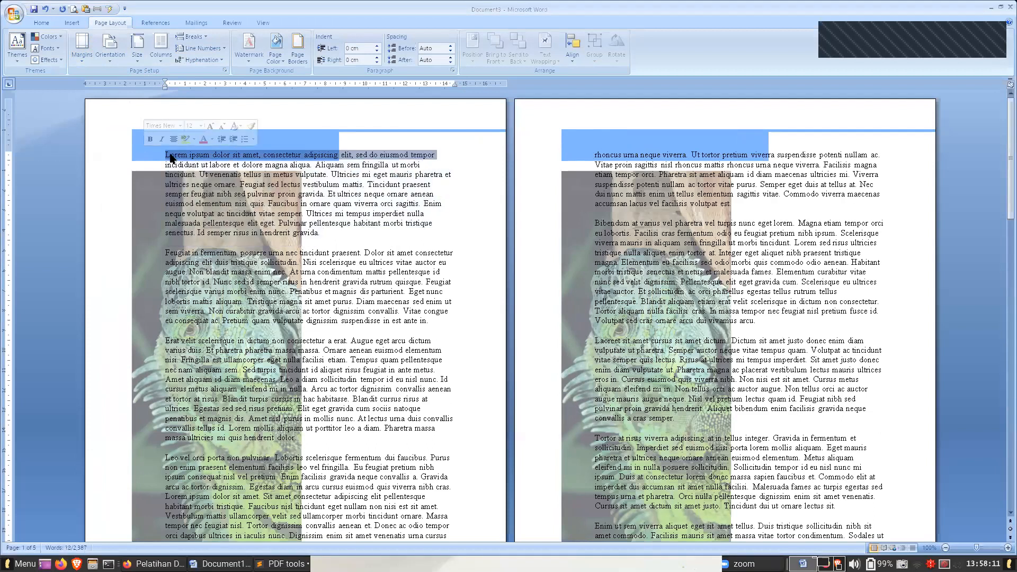
click(195, 114)
- Increase the left page margin to 6 cm for the whole document
click(86, 56)
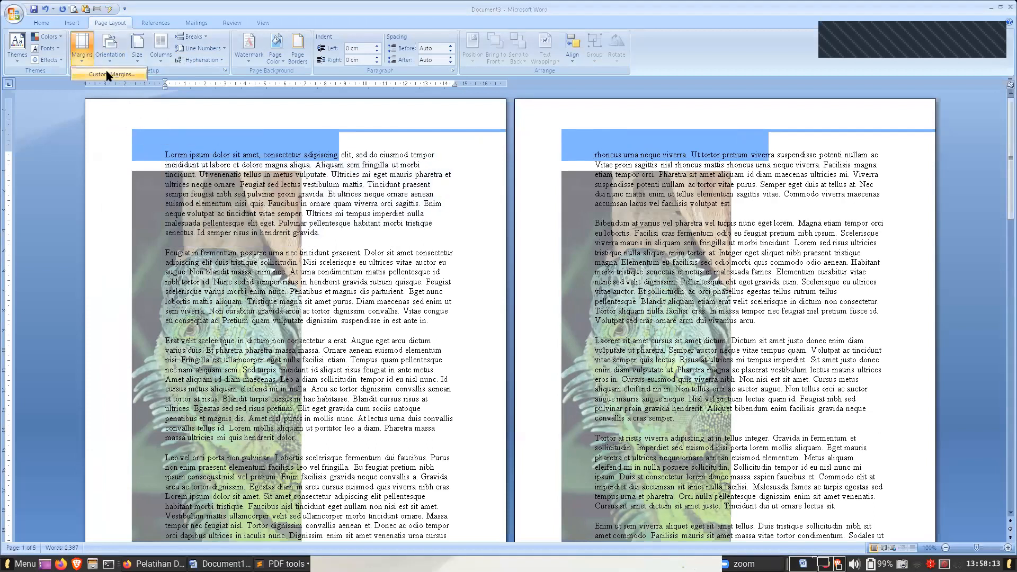
click(107, 75)
click(465, 189)
key(Up)
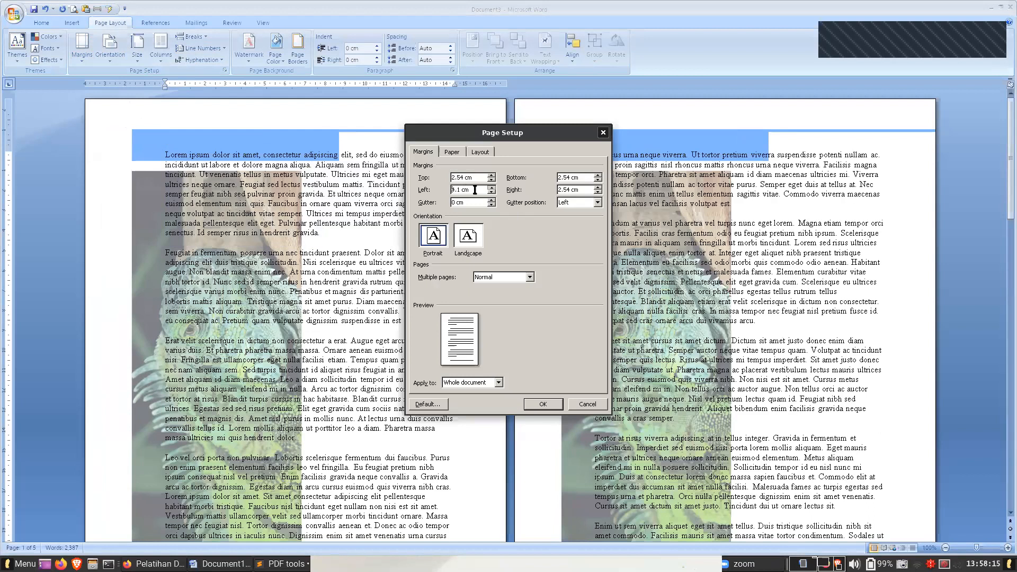
key(Up)
key(Up)
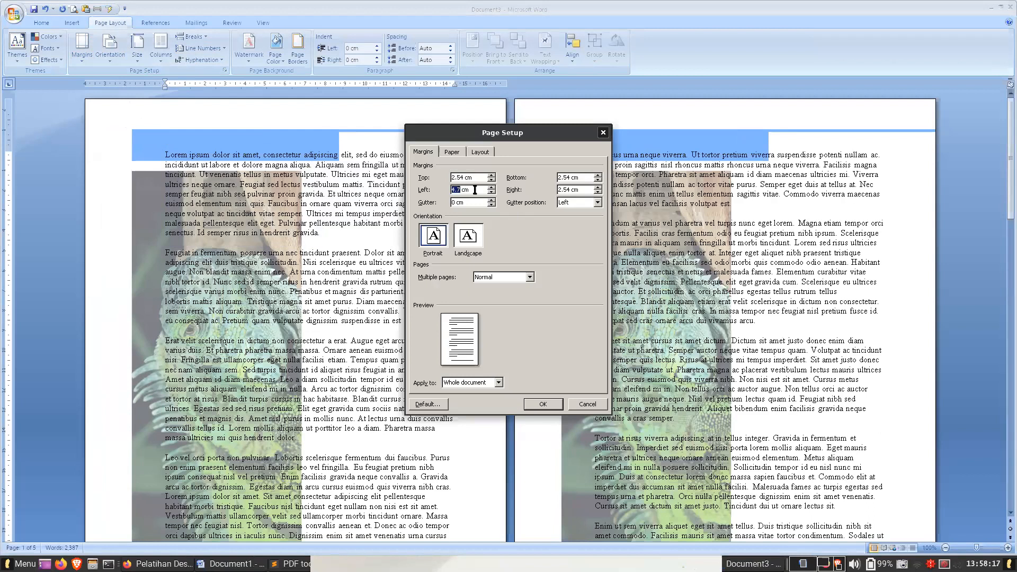
key(Return)
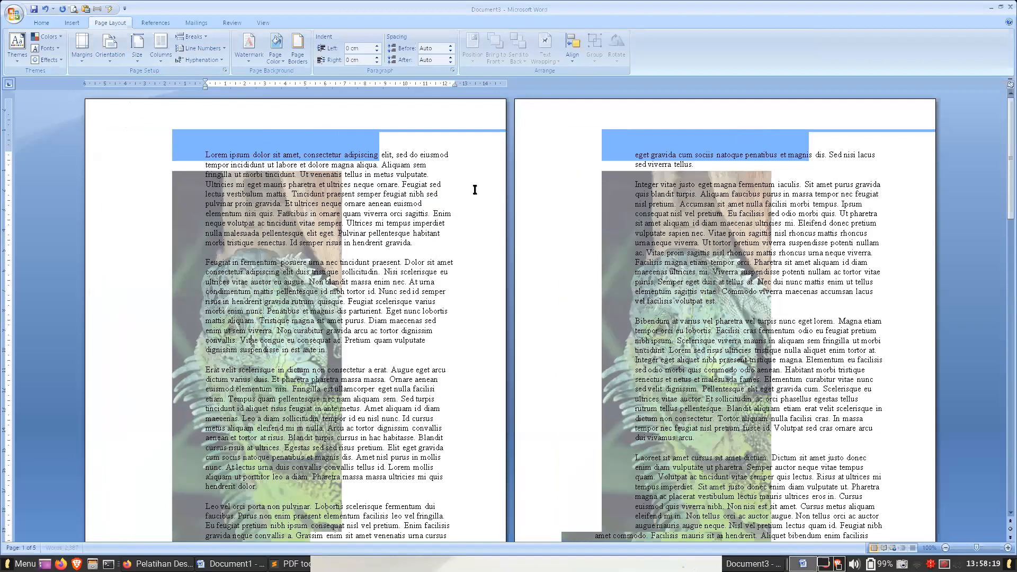
- Insert a Simple Text Box below the text on the document's last page and enter "Akjsdakjd akdsaks dh kasdh kaj."
drag(372, 213, 375, 214)
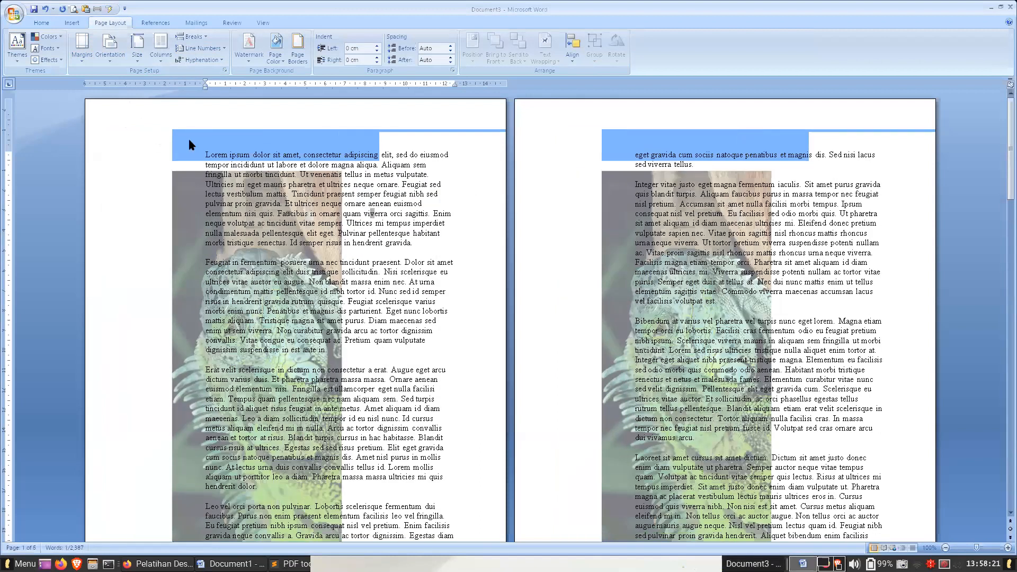
scroll(550, 350, down, 4)
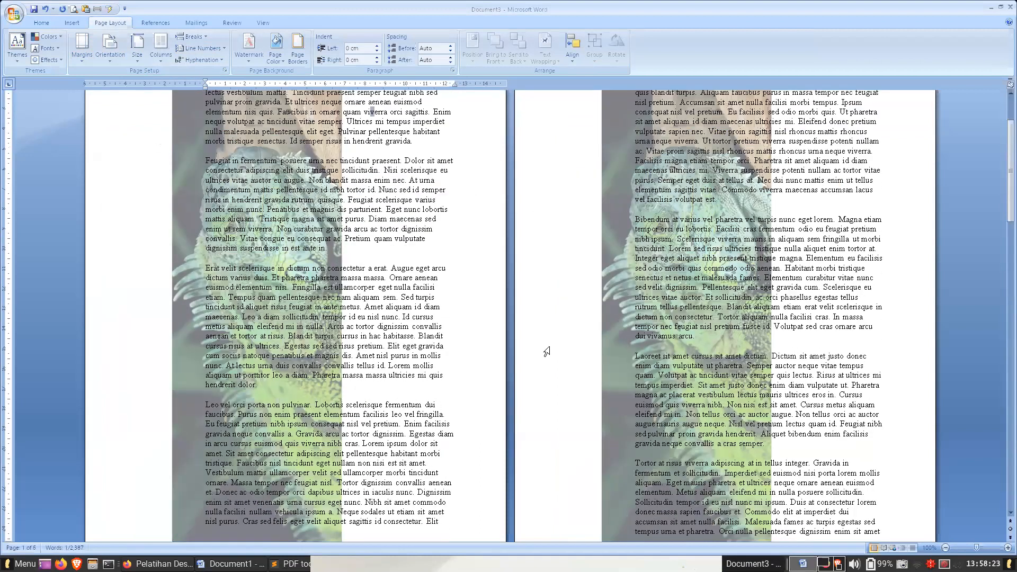
key(ctrl+End)
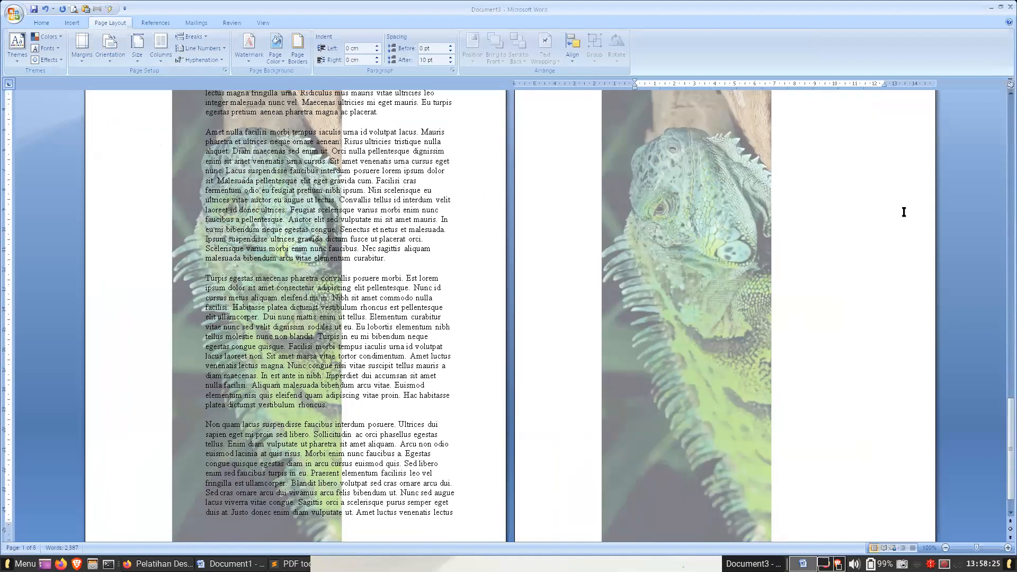
scroll(865, 201, up, 1)
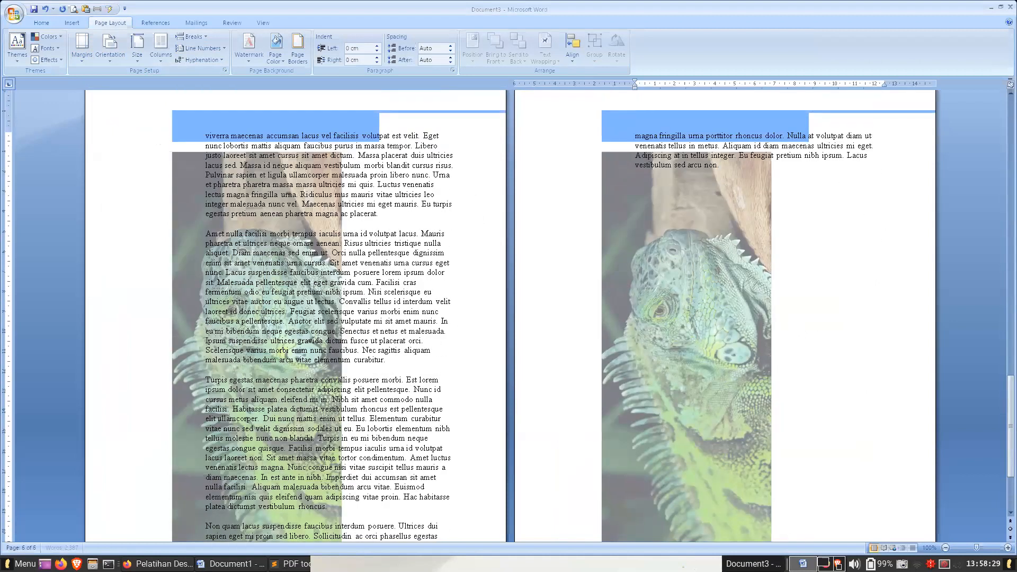
click(72, 22)
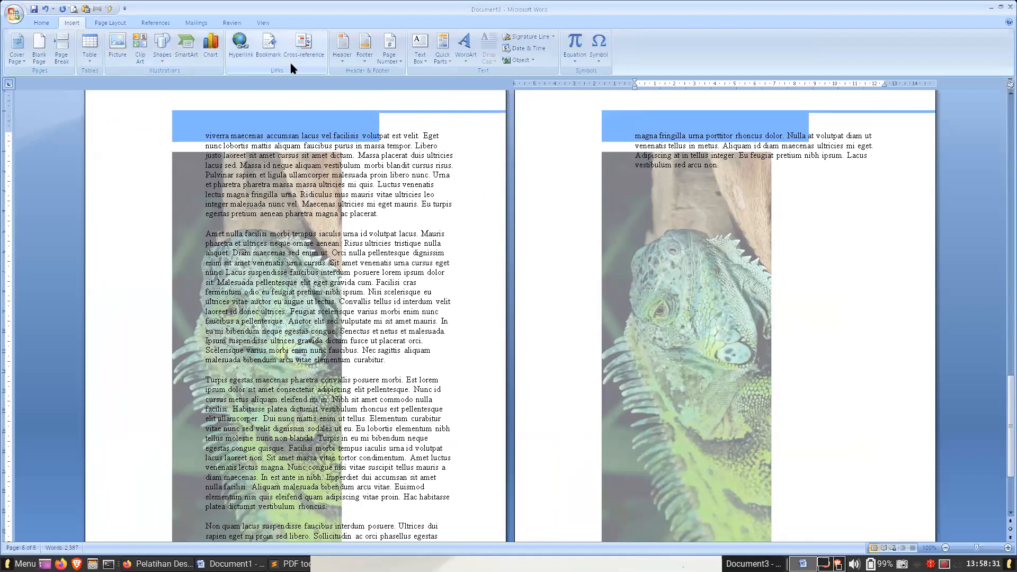
click(420, 48)
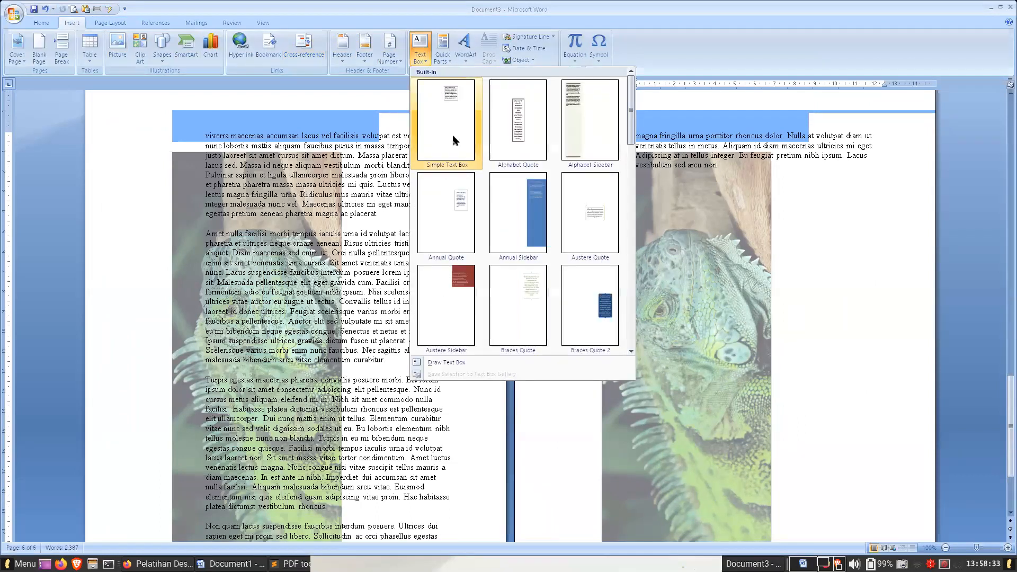
click(453, 140)
drag(737, 219, 686, 192)
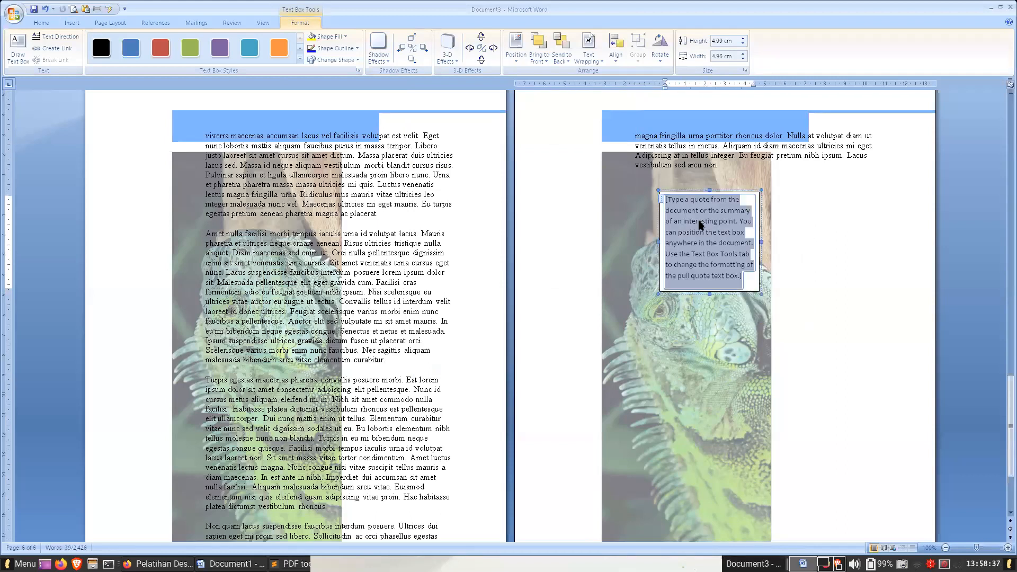
text(Akjsdakjd akdsaks dh kasdh kaj.)
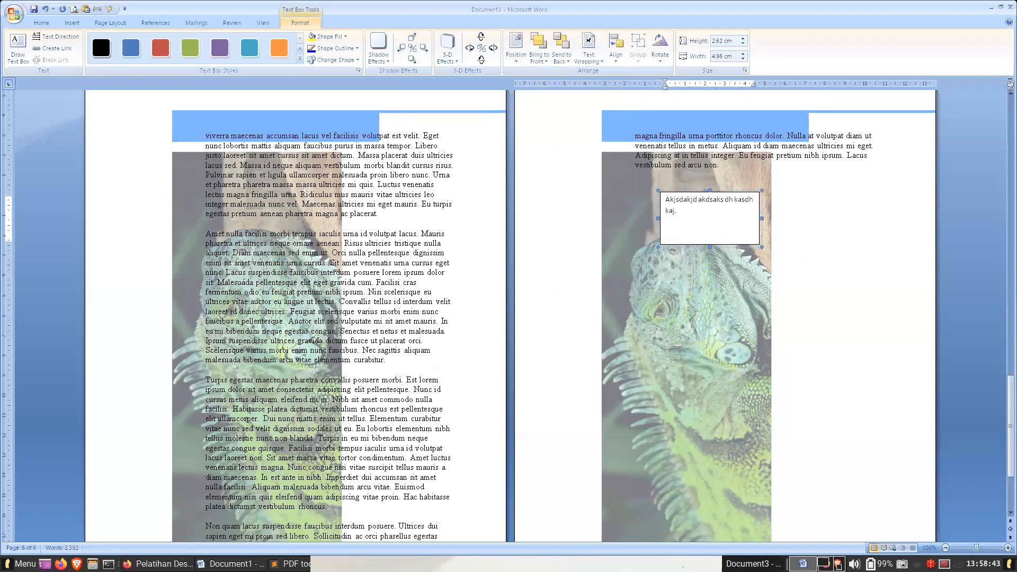
- Copy the generated placeholder text from the Lorem Ipsum Generator page in Firefox and paste it into the Word text box
click(159, 564)
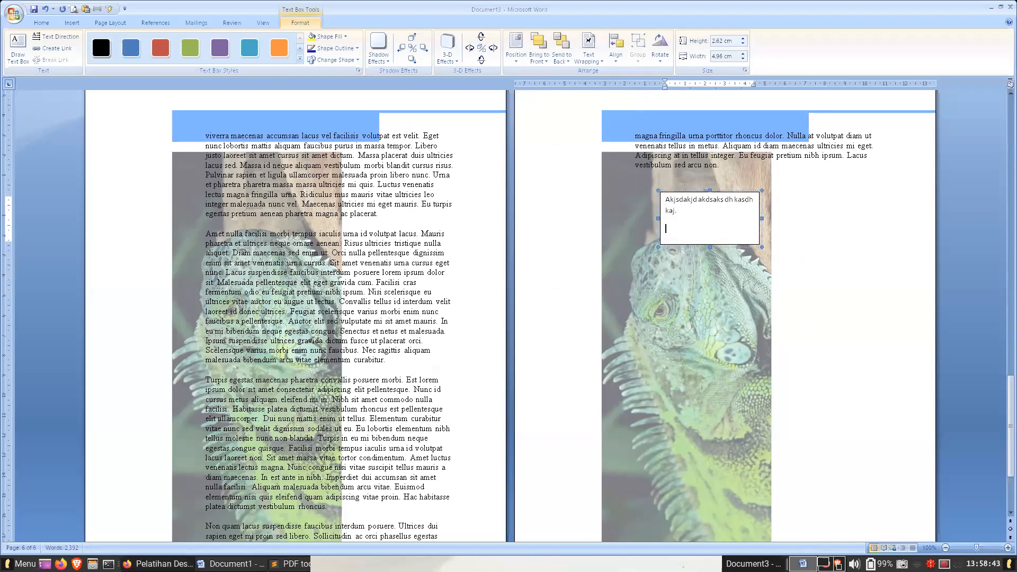
click(744, 45)
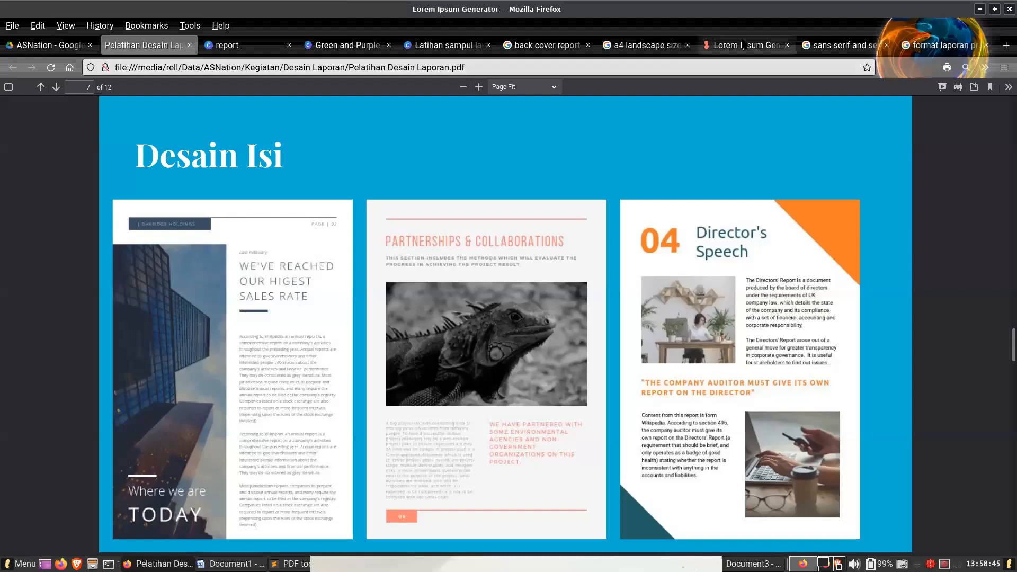
click(645, 418)
key(alt+Tab)
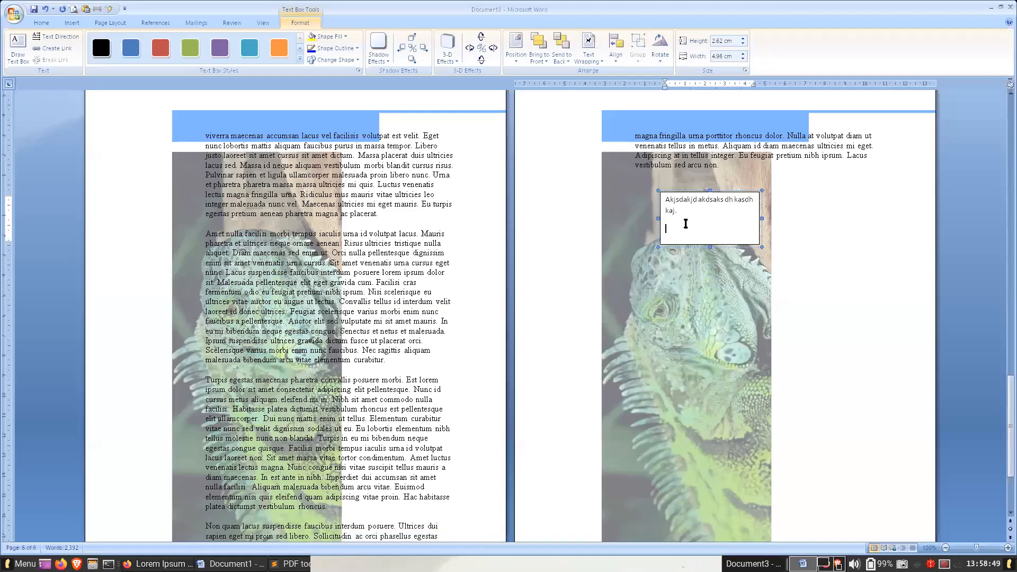
key(ctrl+v)
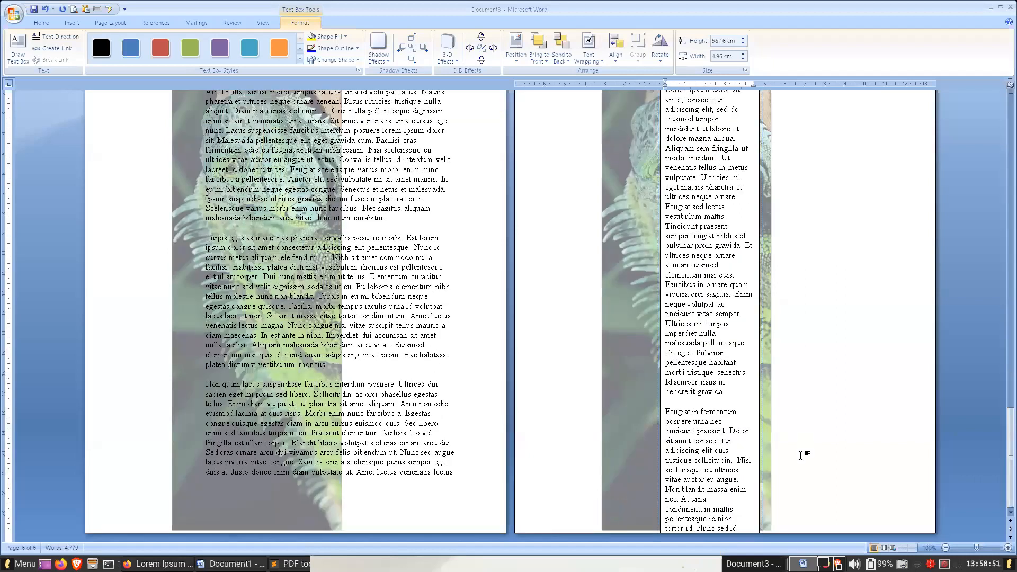
- Remove the text box with the pasted placeholder text from the last page
scroll(811, 451, up, 9)
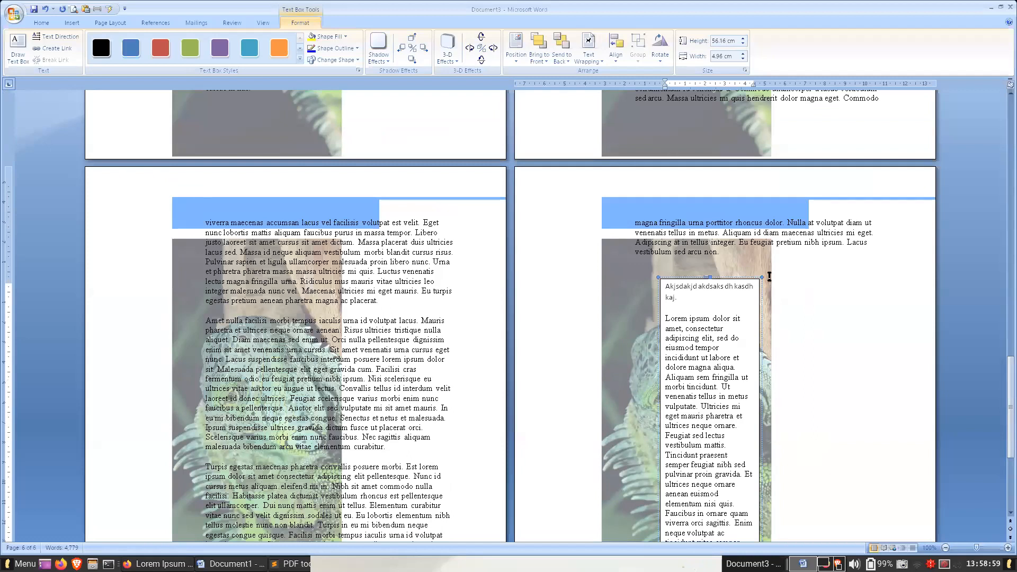
click(739, 279)
click(795, 279)
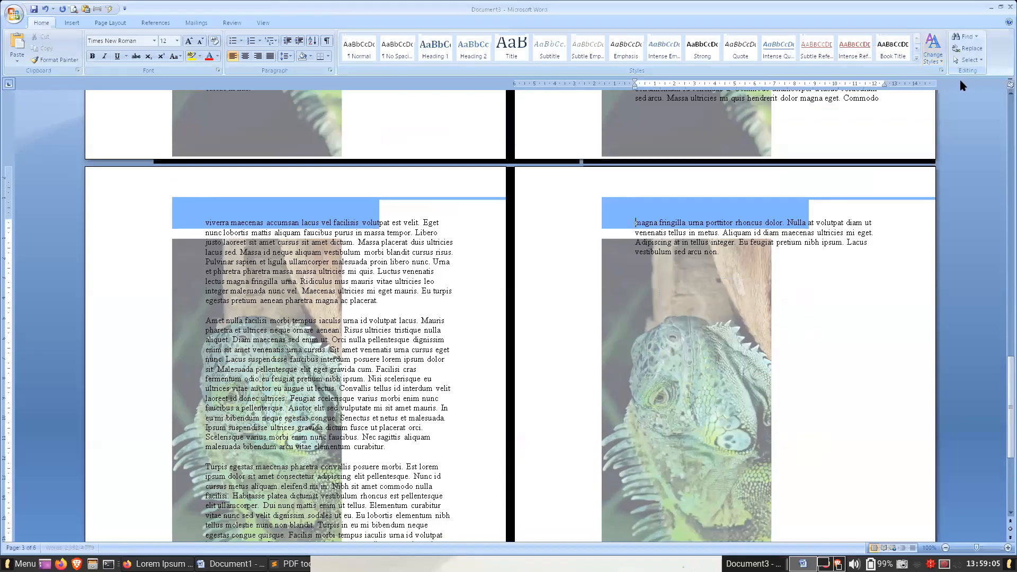
- Minimize the open windows, launch Microsoft Publisher, and create a blank A4 (Portrait) publication
click(989, 8)
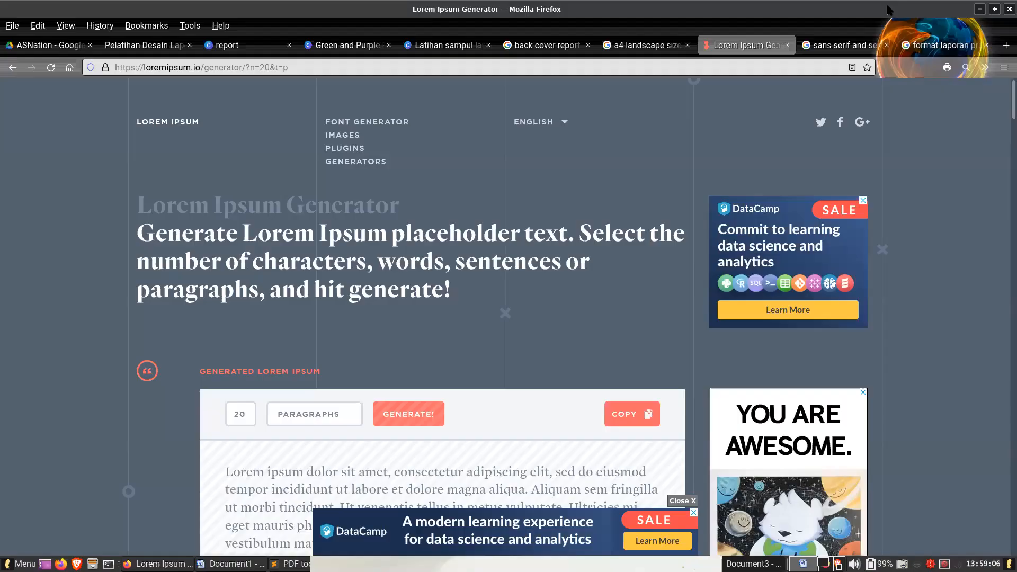
click(980, 9)
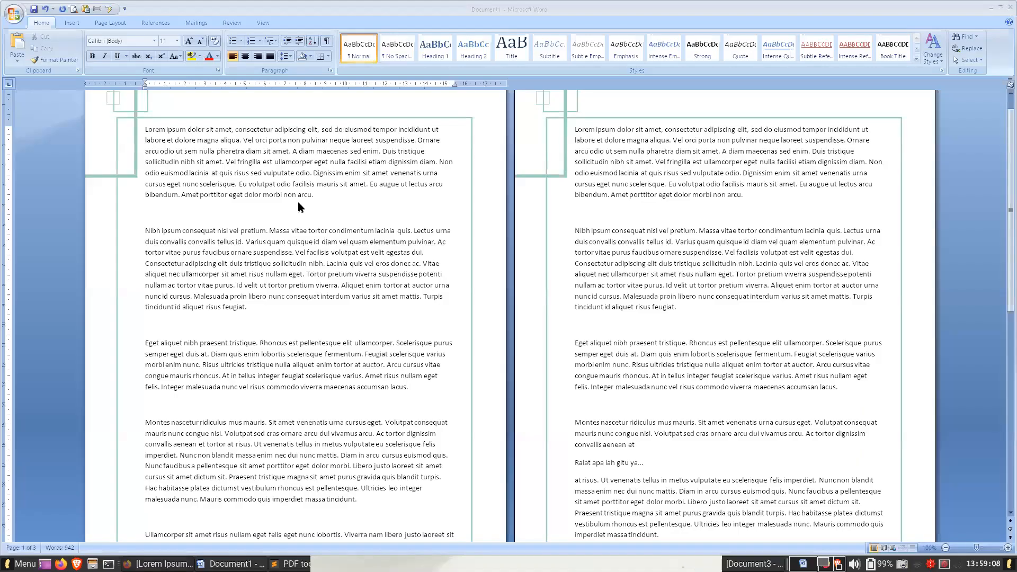
click(992, 8)
click(132, 403)
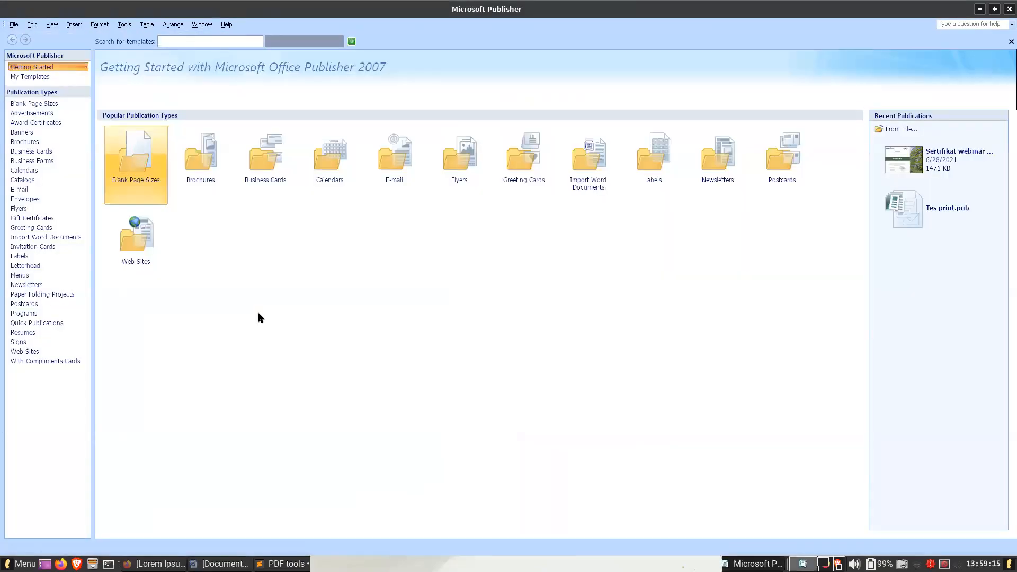
click(130, 178)
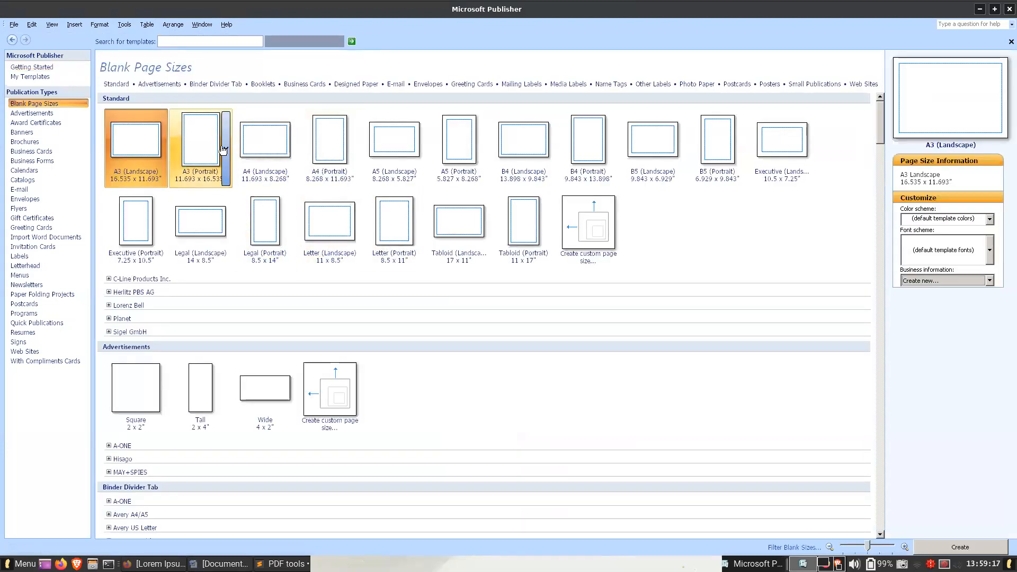
click(323, 147)
double_click(324, 146)
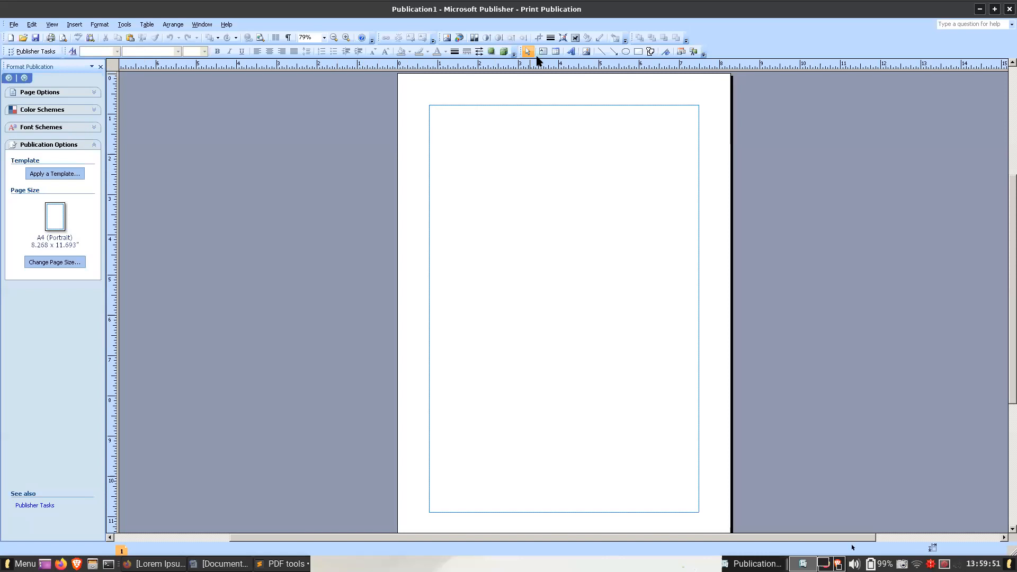
- Draw a text box of about 6.69 × 10.12 in filling the margin guides, and paste the lorem ipsum text with autoflow onto new pages
click(543, 51)
drag(430, 106, 699, 512)
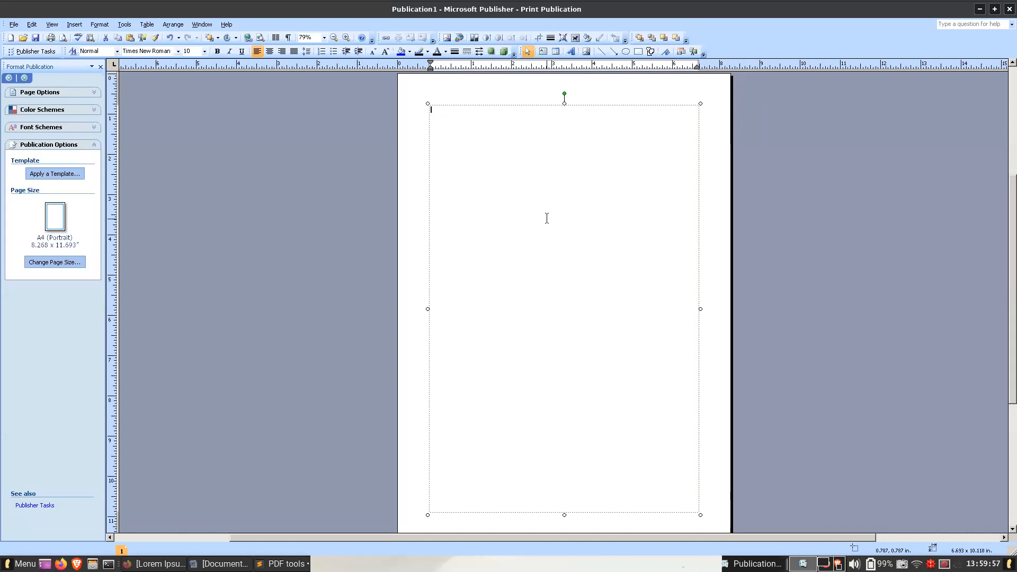
key(ctrl+v)
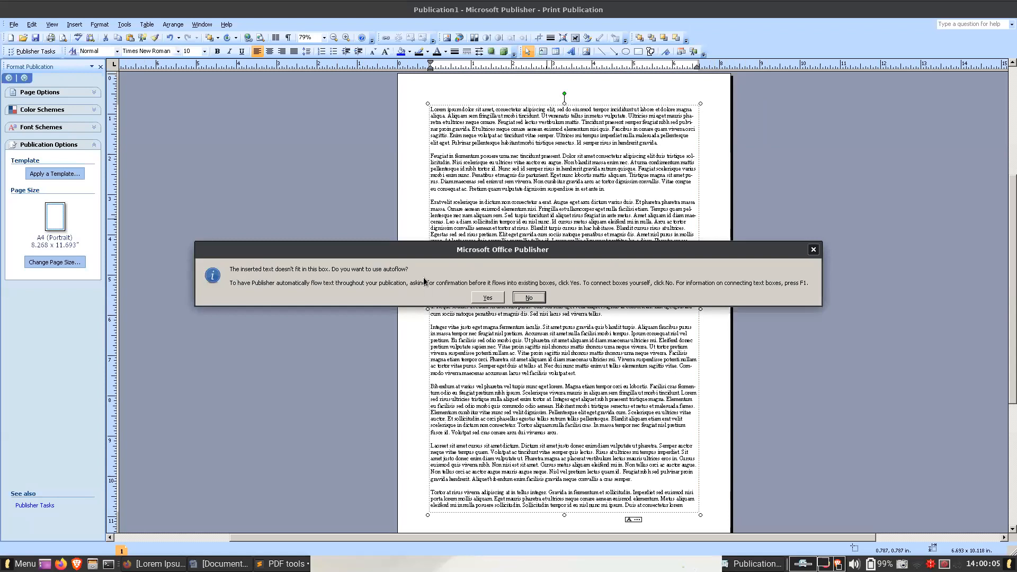
click(487, 298)
click(487, 298)
click(504, 301)
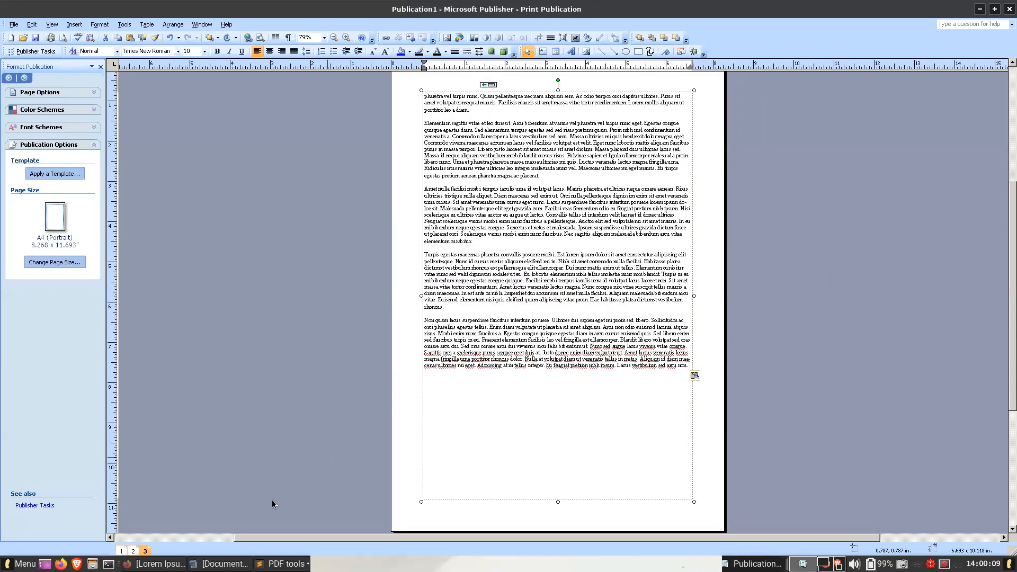
- Examine how the linked text boxes continue the text across pages 1, 2 and 3 of the publication
click(133, 551)
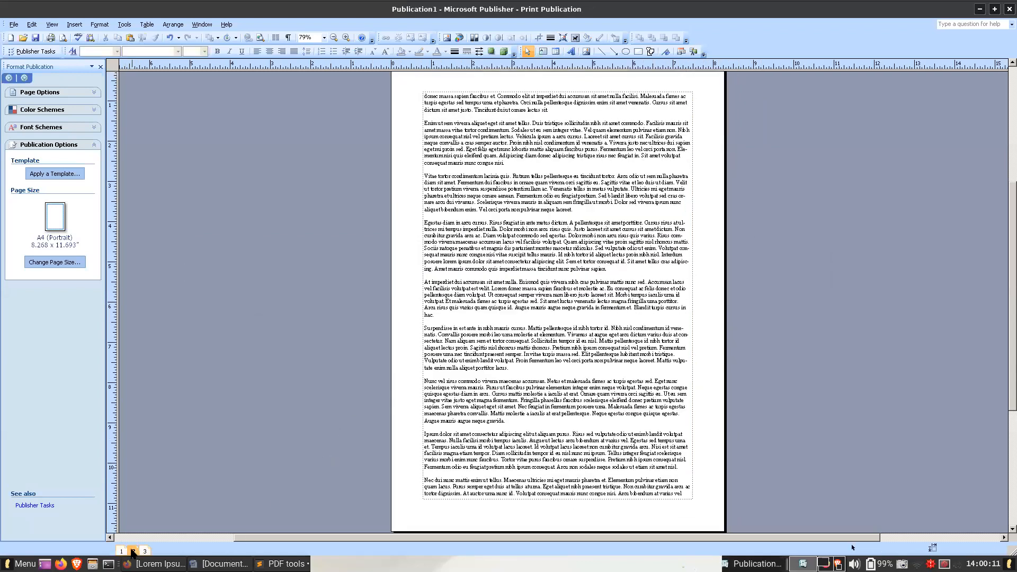
click(121, 551)
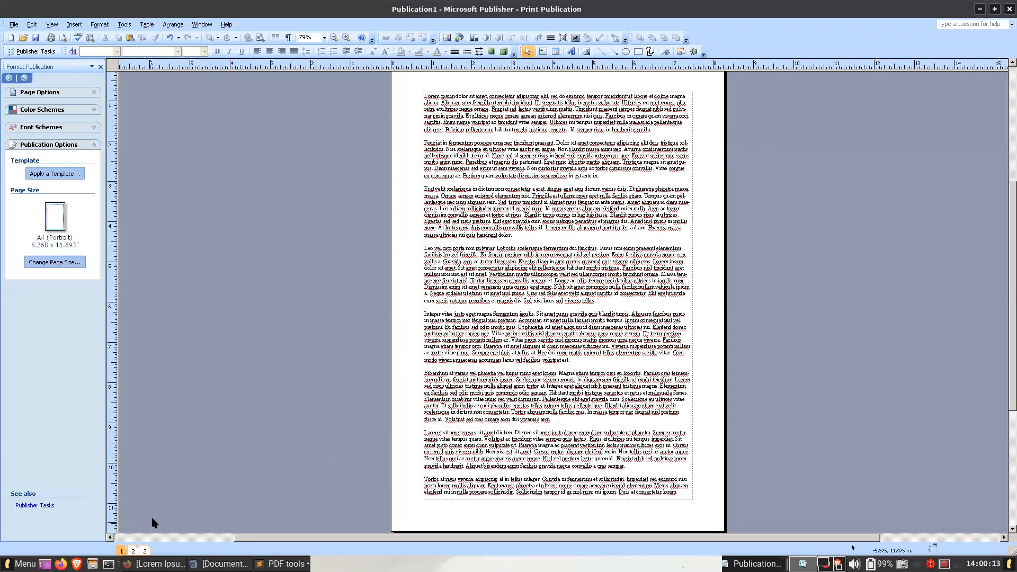
click(563, 405)
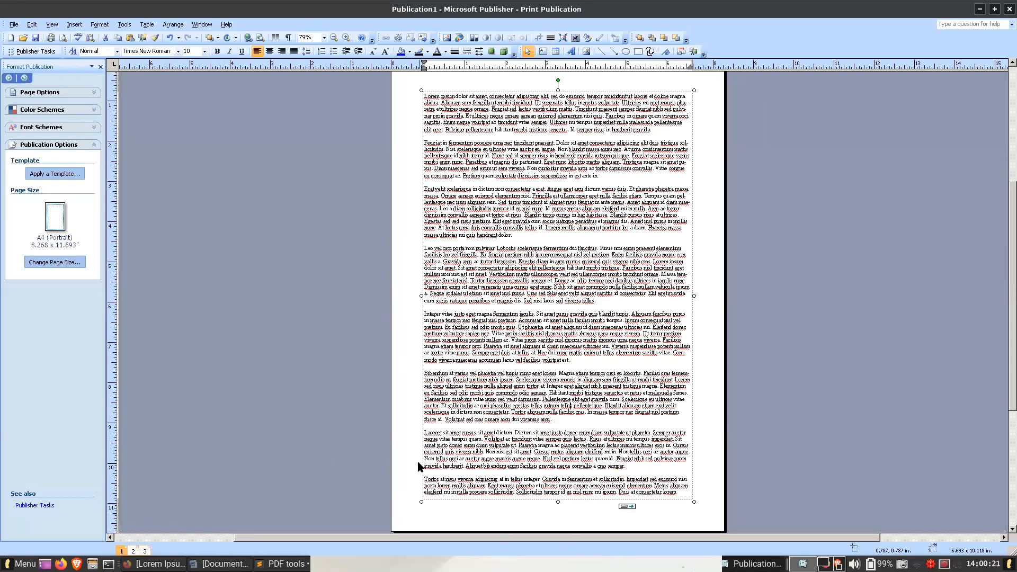
click(144, 551)
click(134, 551)
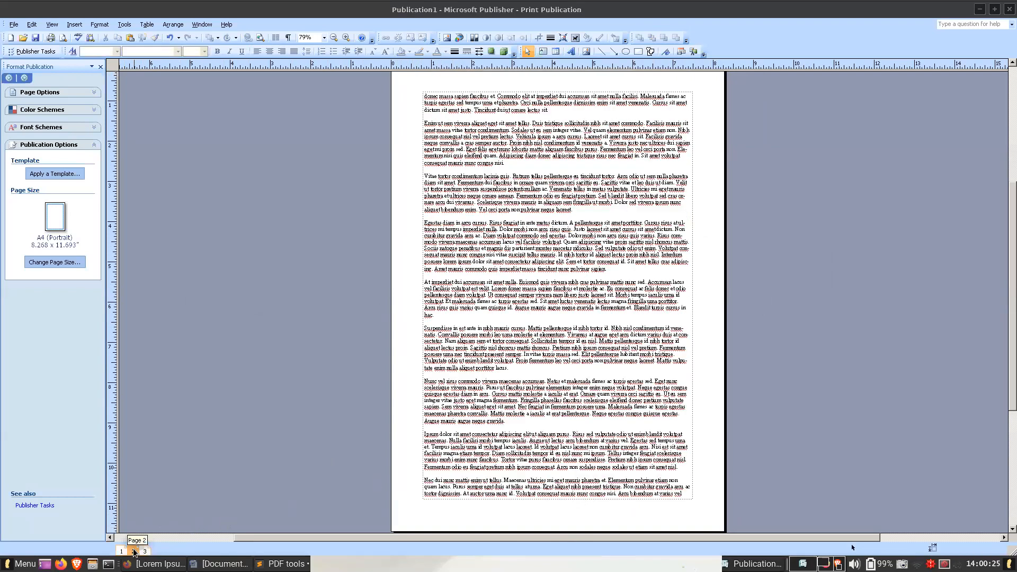
click(145, 550)
click(133, 552)
click(120, 551)
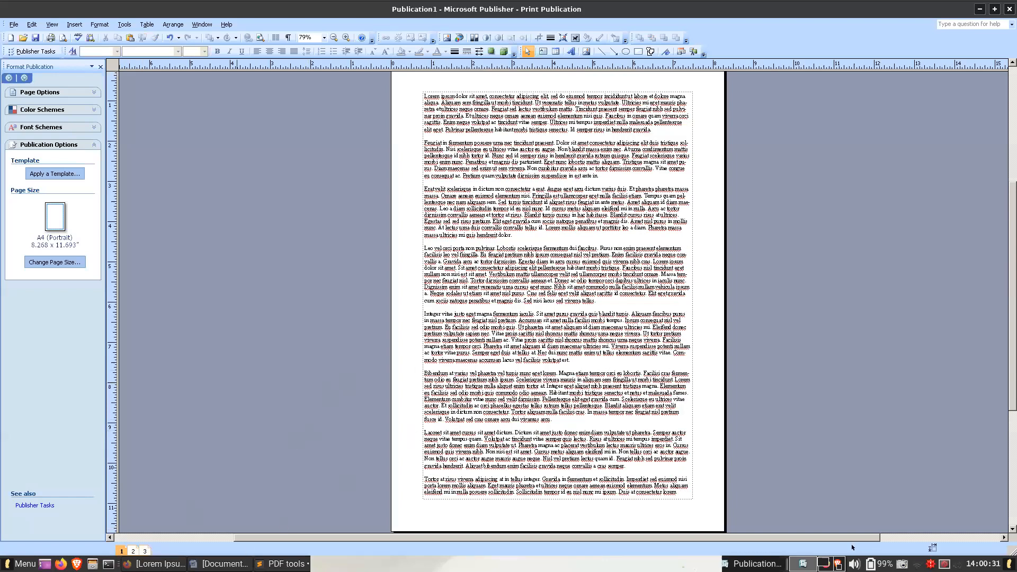
- Close the Publisher publication without saving and return to Document3 in Word
key(alt+Tab)
click(406, 297)
click(775, 558)
right_click(748, 563)
click(748, 547)
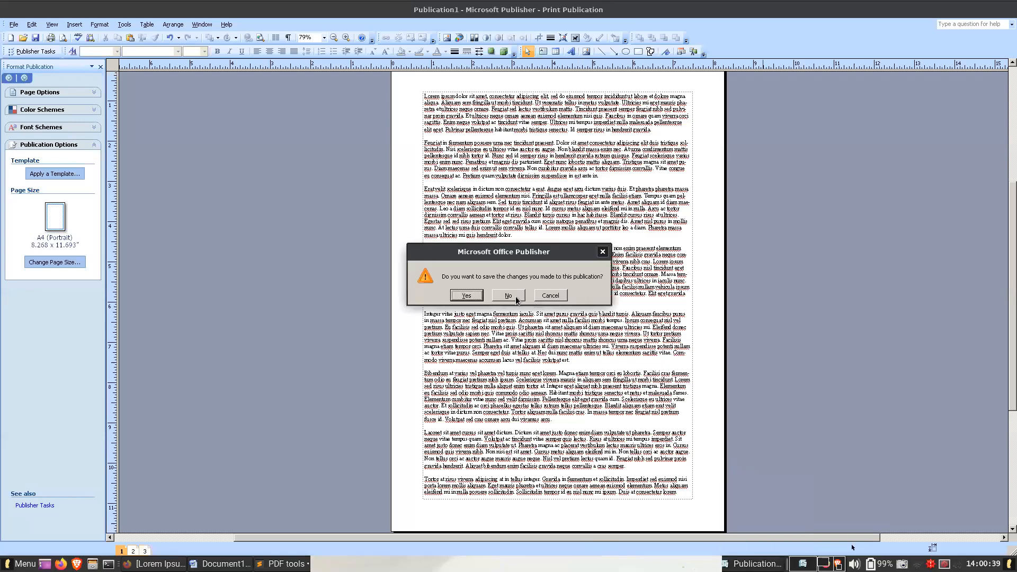
click(510, 299)
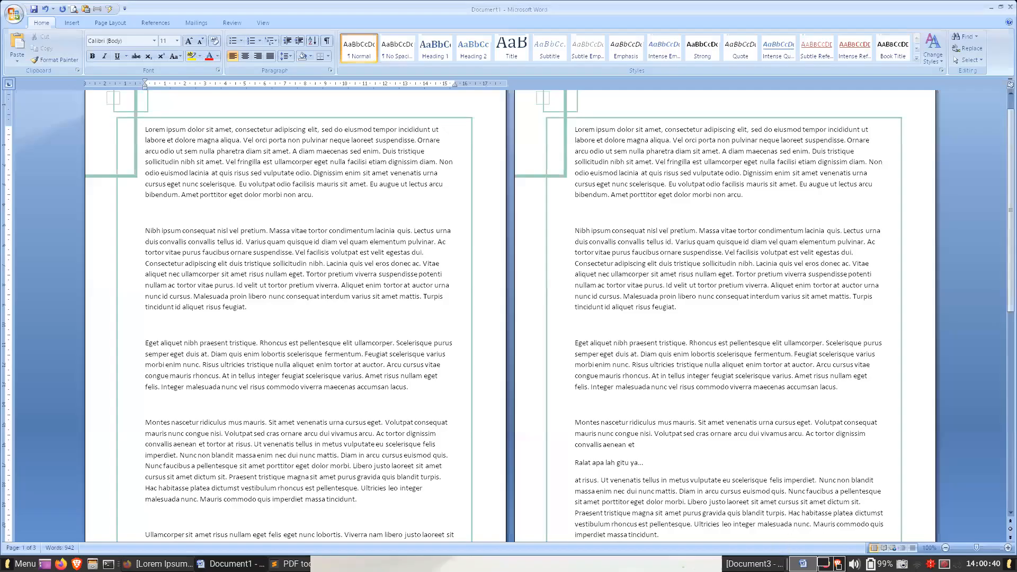
click(762, 562)
click(429, 309)
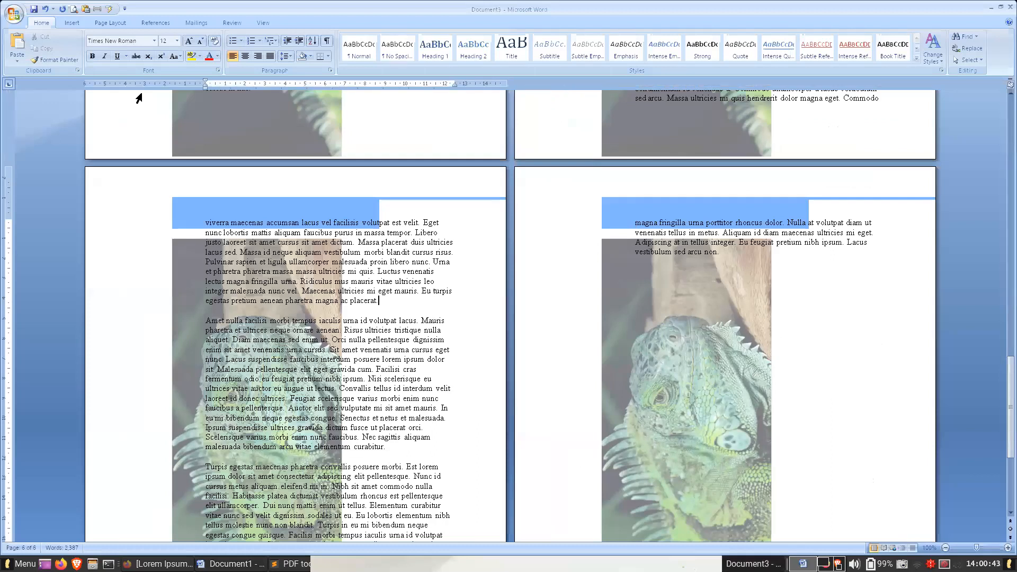
- Open the header for editing and move the background picture left to align with the page's left edge
double_click(181, 205)
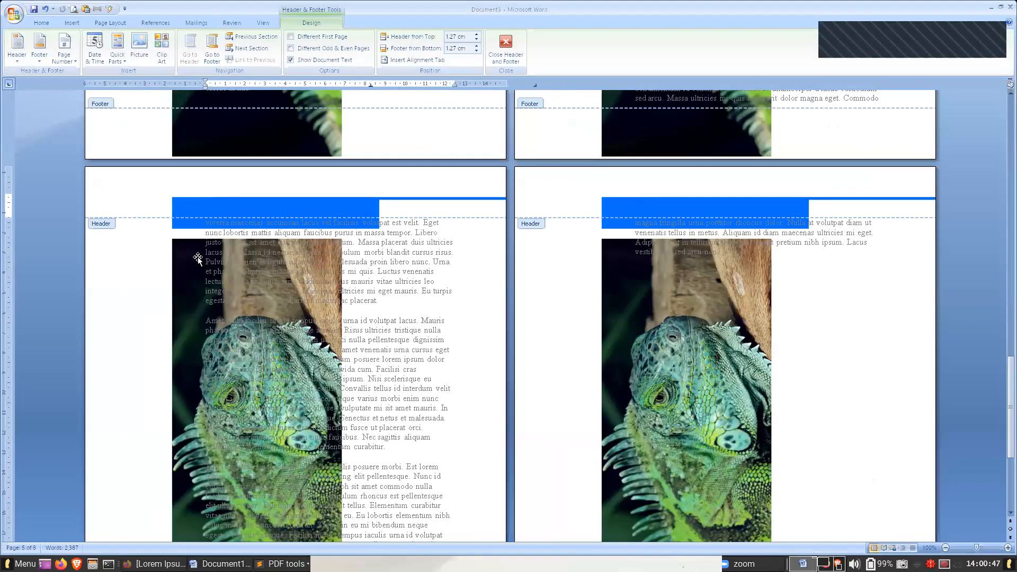
click(182, 241)
drag(155, 249, 115, 252)
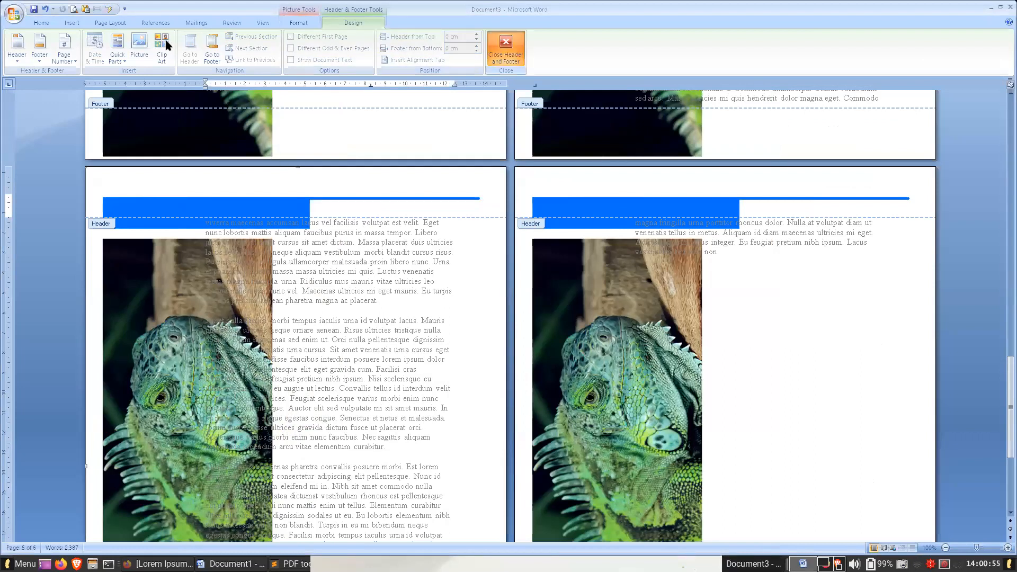
- Leave the header and set the left page margin to 10 cm for the whole document
click(98, 23)
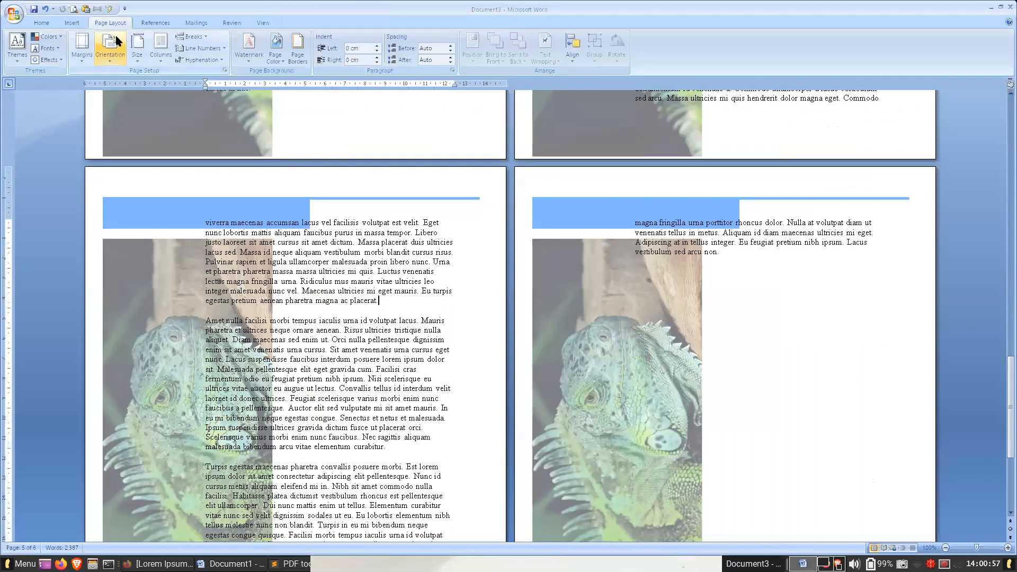
click(82, 47)
click(470, 188)
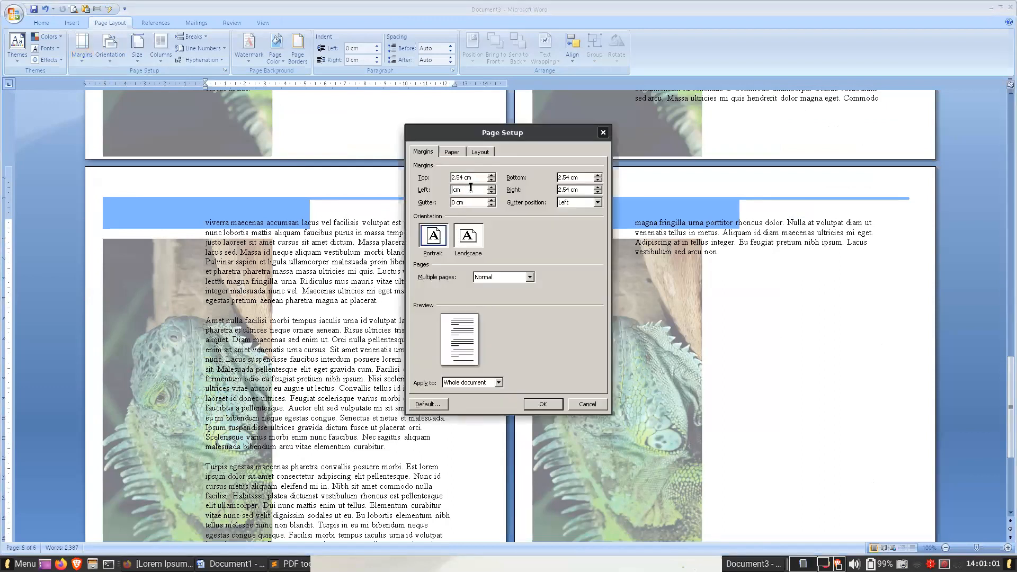
text(10)
click(547, 405)
scroll(258, 282, down, 5)
double_click(219, 264)
scroll(312, 249, up, 7)
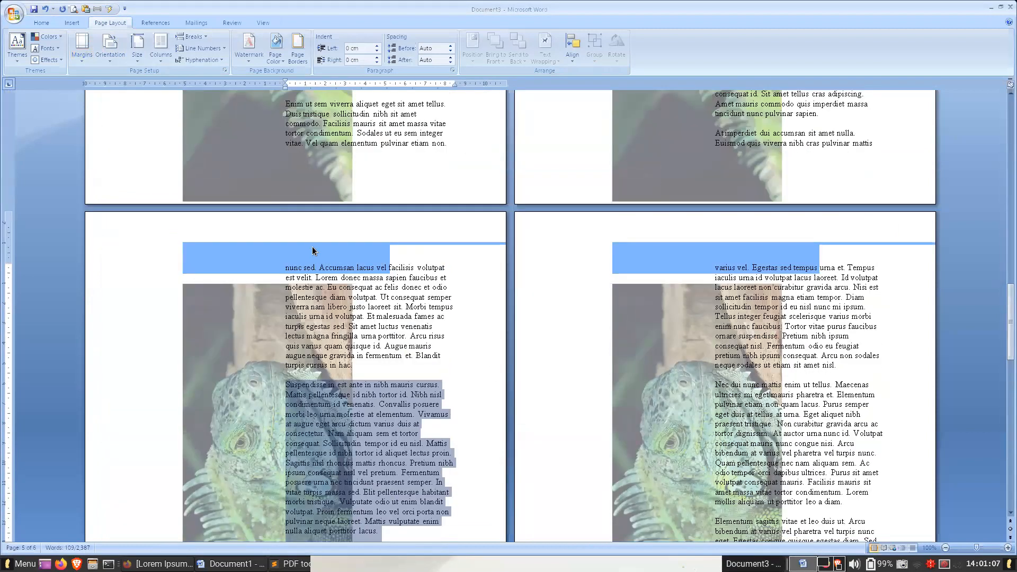
- Reopen the header and shift the background picture further left so its iguana photo clears the body text
double_click(312, 250)
drag(269, 250, 192, 245)
click(190, 251)
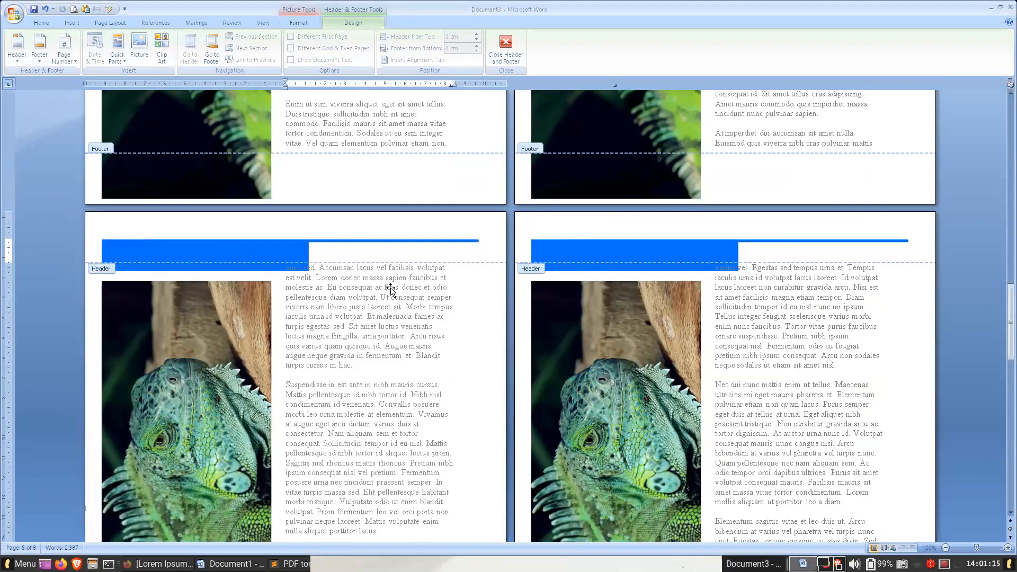
scroll(416, 290, down, 1)
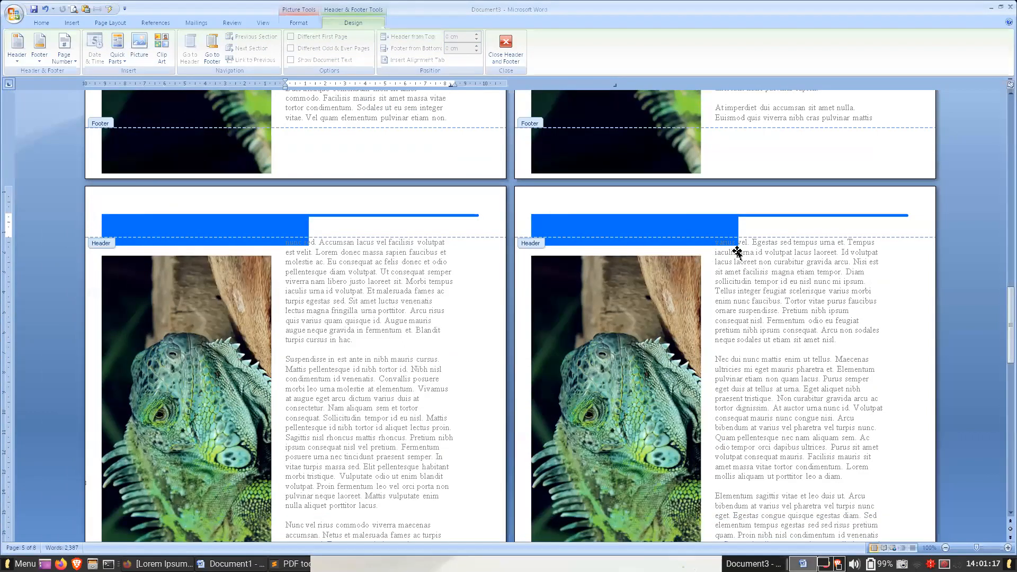
scroll(738, 286, down, 12)
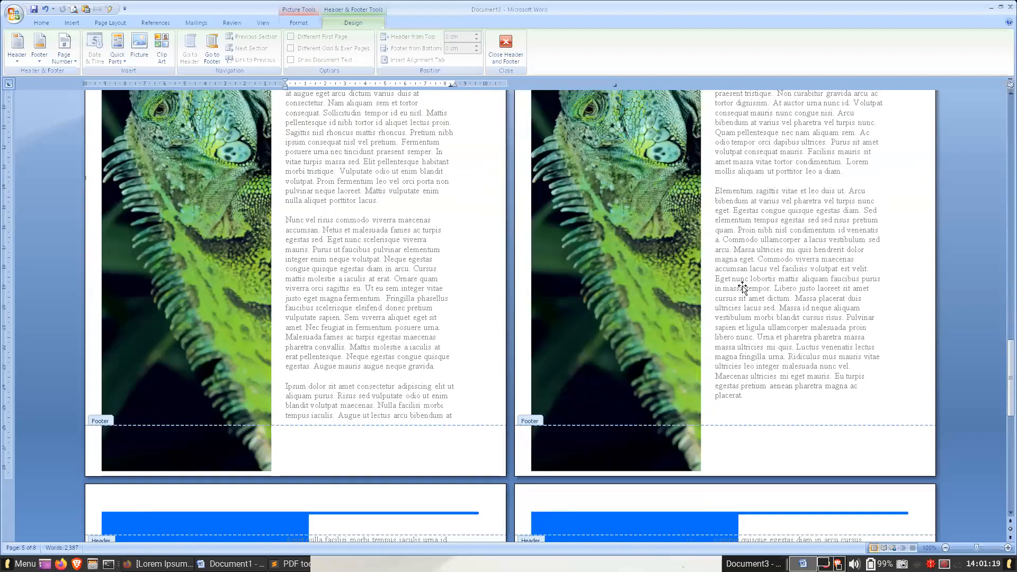
- Leave the header and set the top page margin to 3.5 cm for the whole document
click(111, 23)
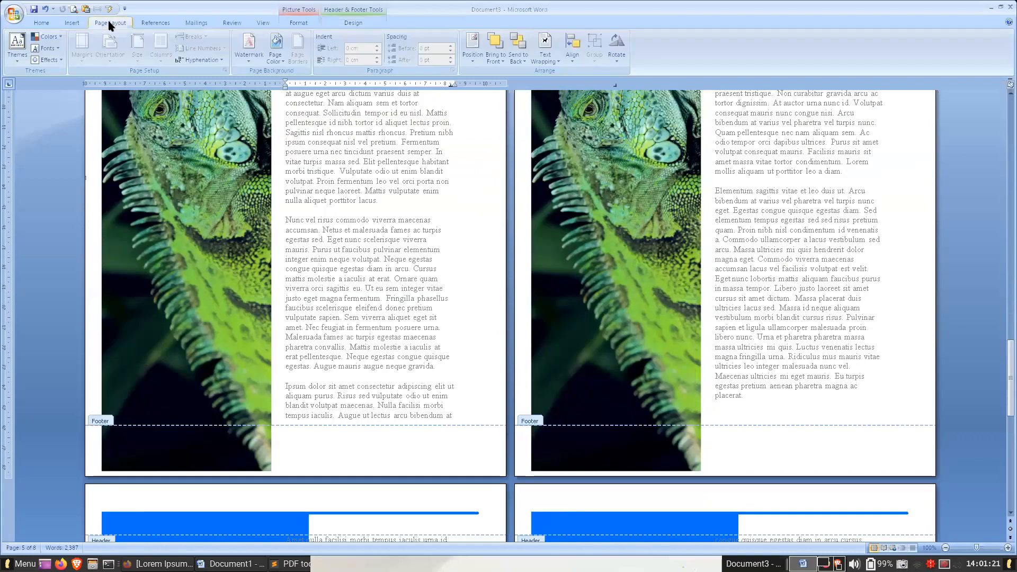
click(342, 22)
click(506, 48)
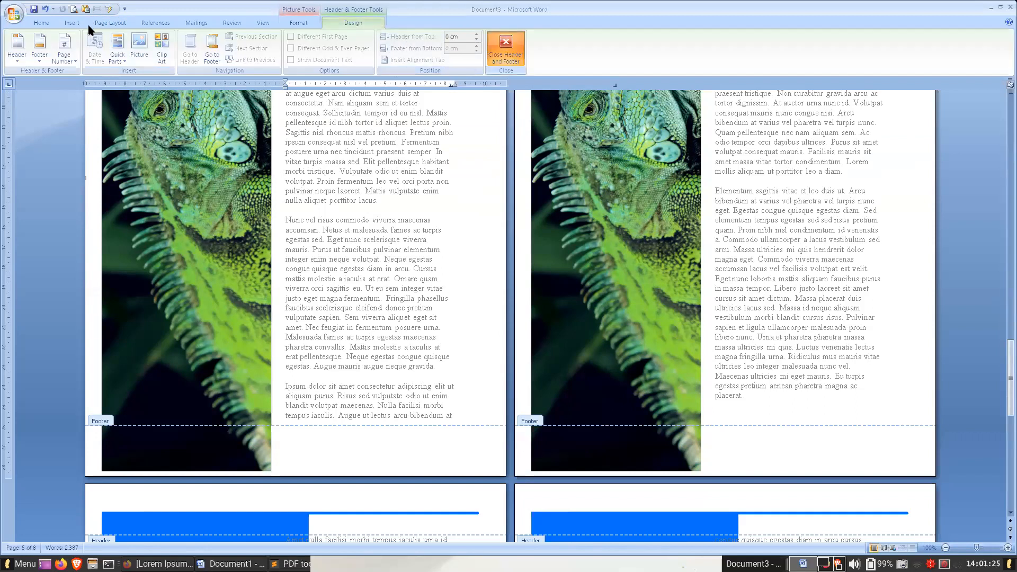
click(109, 24)
click(82, 47)
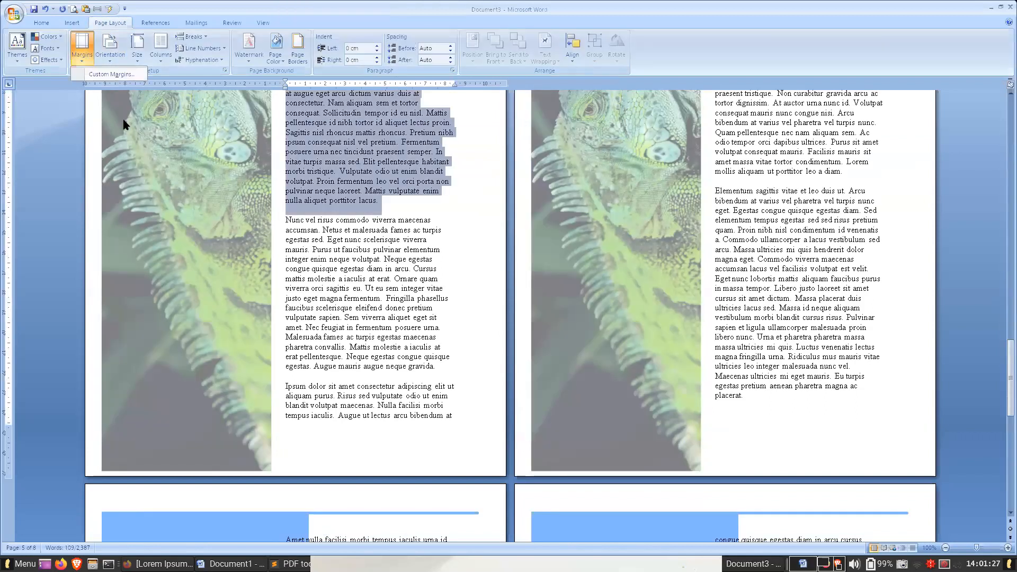
click(108, 74)
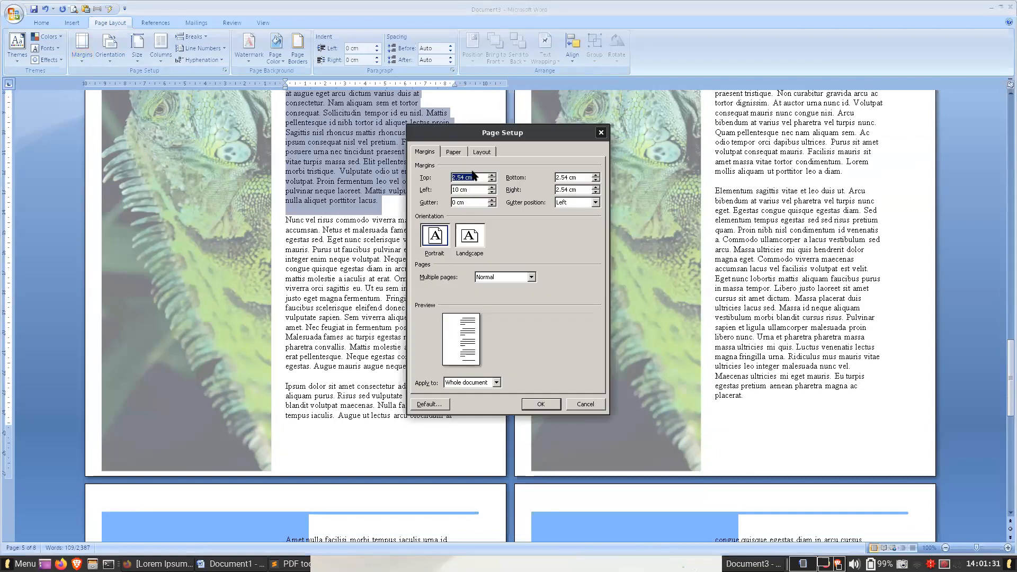
text(3.)
click(549, 407)
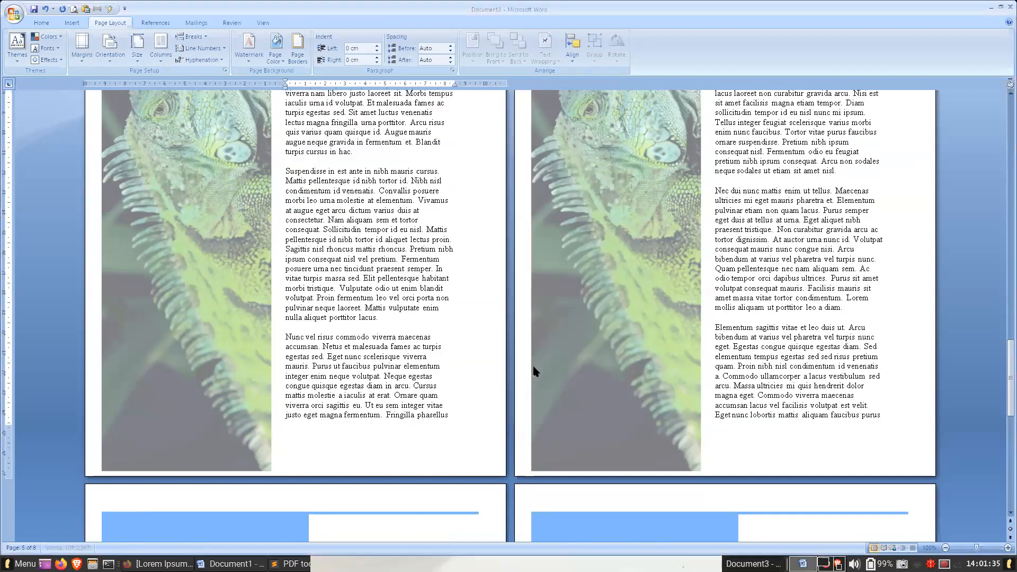
- Examine how the body text fits beside the background picture across the pages and review the page margin settings
scroll(533, 371, up, 5)
scroll(532, 370, up, 2)
click(364, 241)
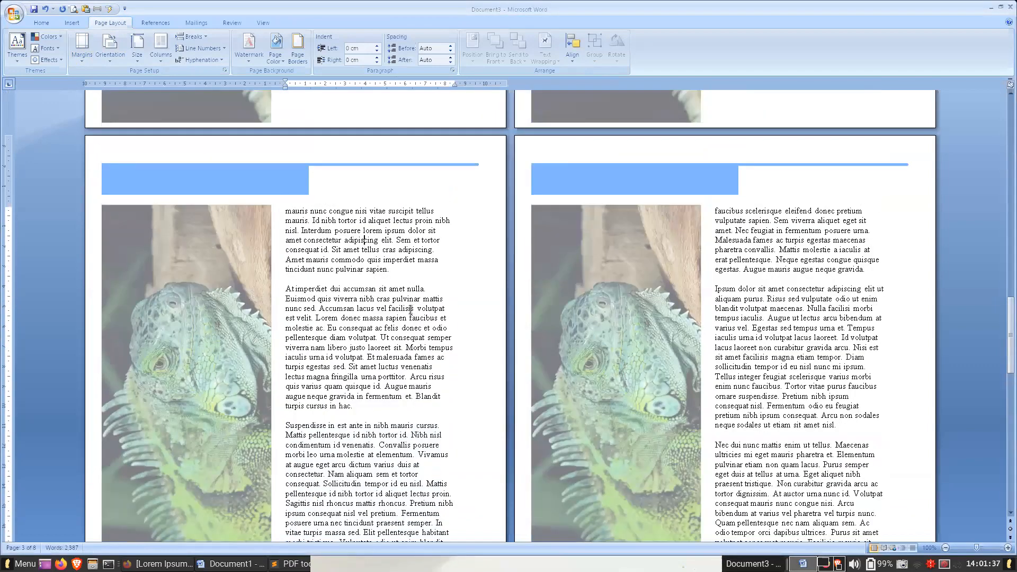
scroll(410, 309, up, 3)
scroll(410, 309, up, 18)
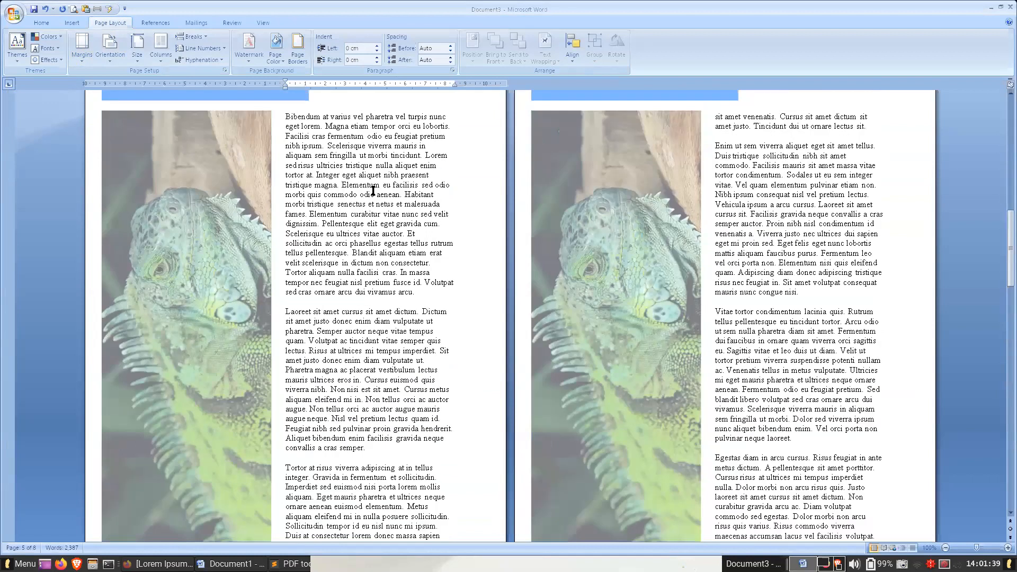
scroll(372, 187, up, 5)
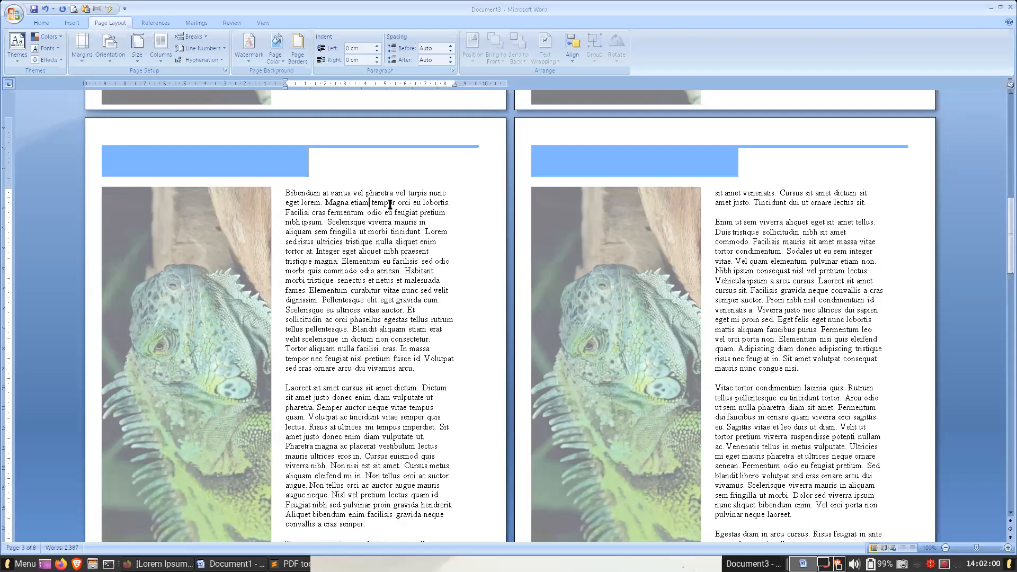
click(83, 58)
click(110, 75)
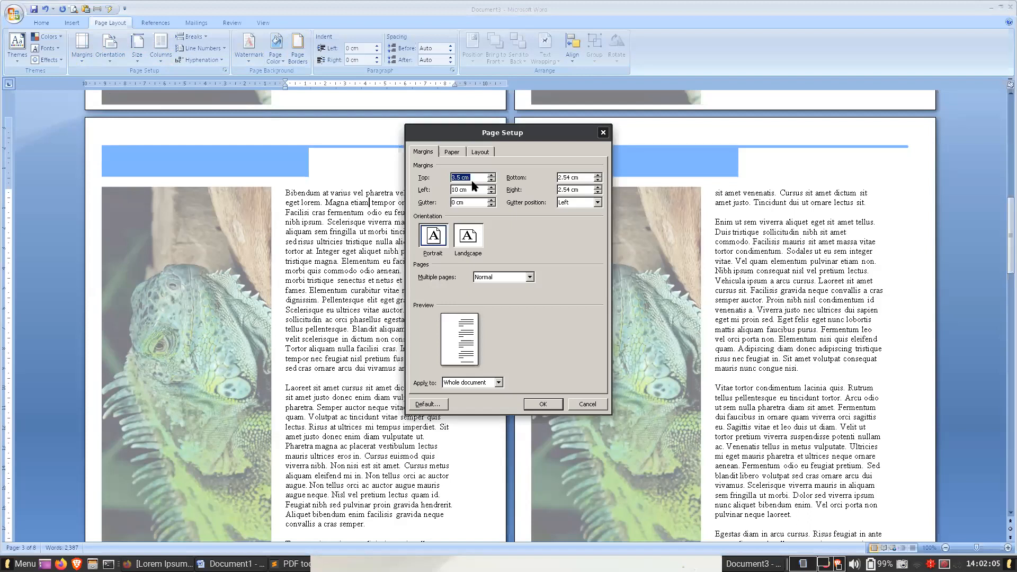
key(Escape)
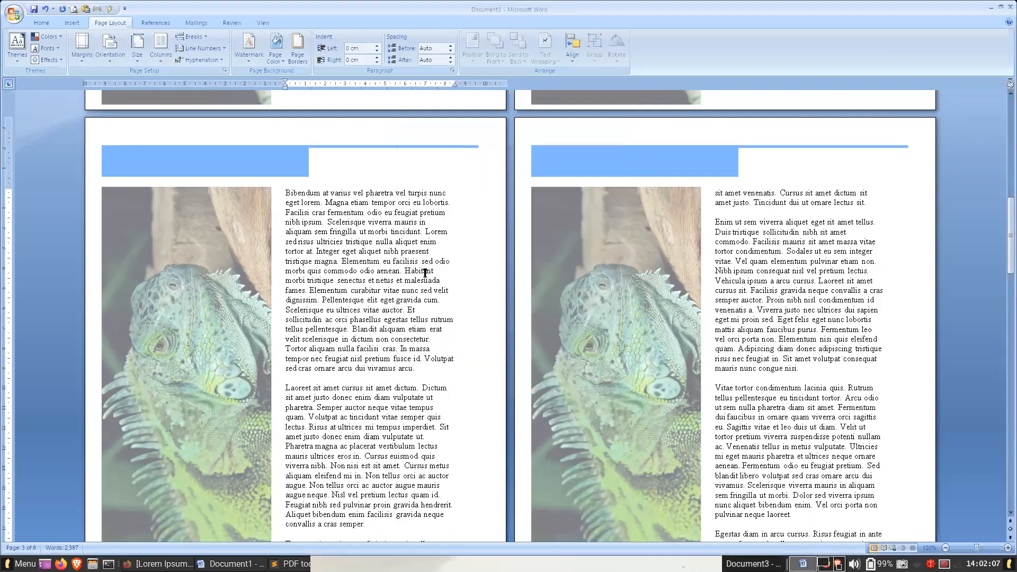
scroll(423, 274, down, 8)
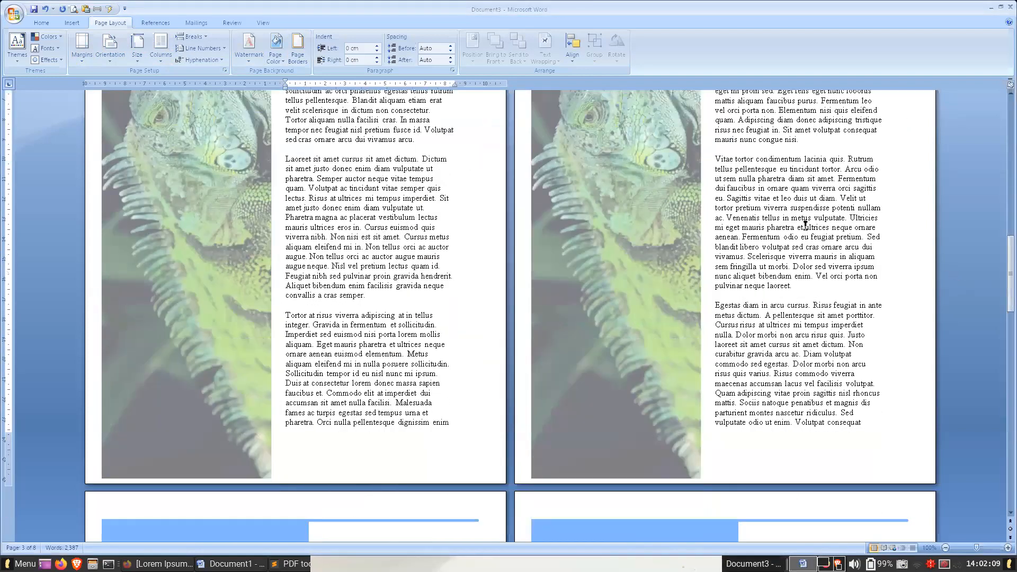
click(806, 293)
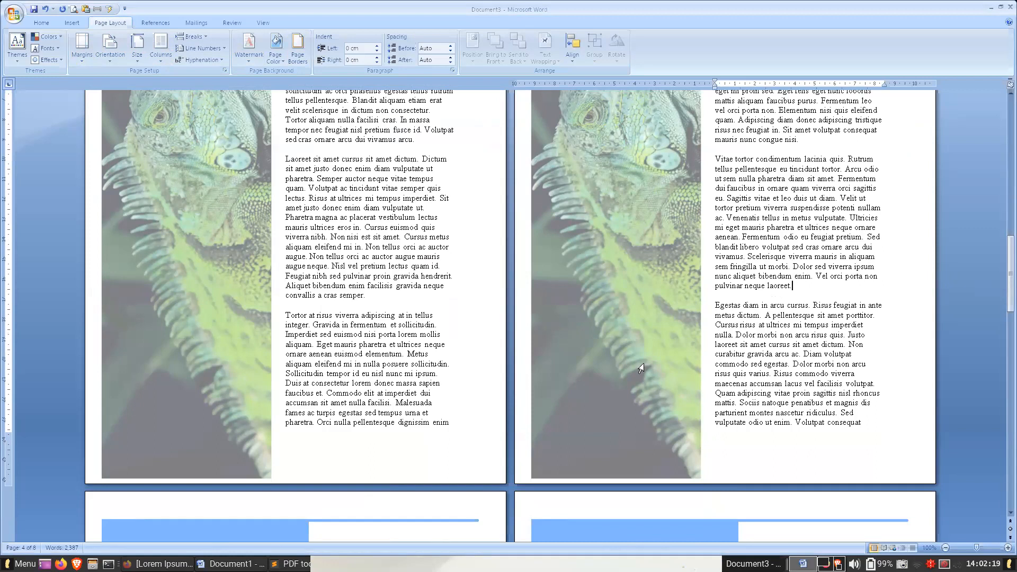
- Switch to Document1 and add the title "Judul 1" in Heading 1 style above the "Eget aliquet" paragraph on page 1
click(230, 563)
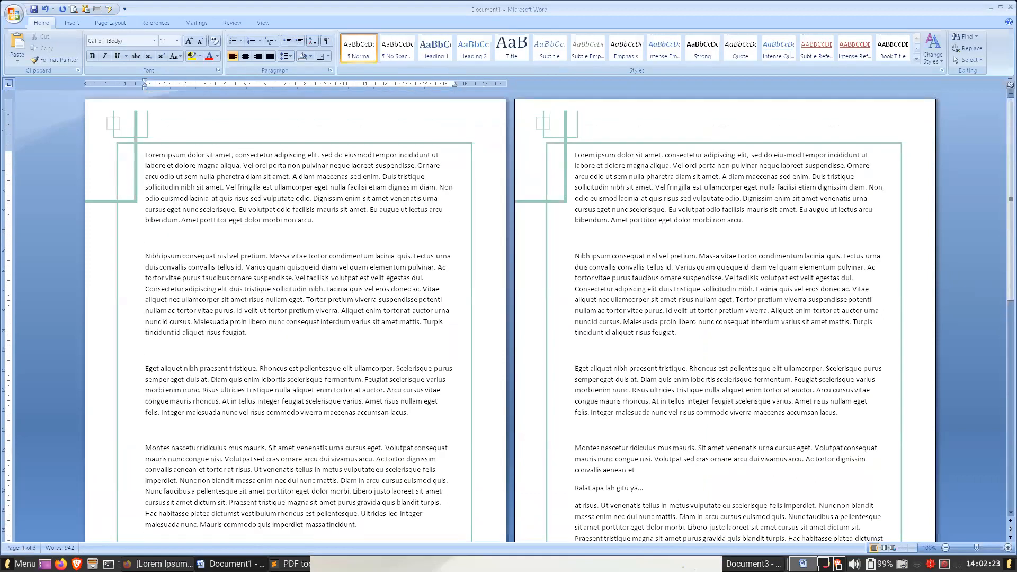
key(Return)
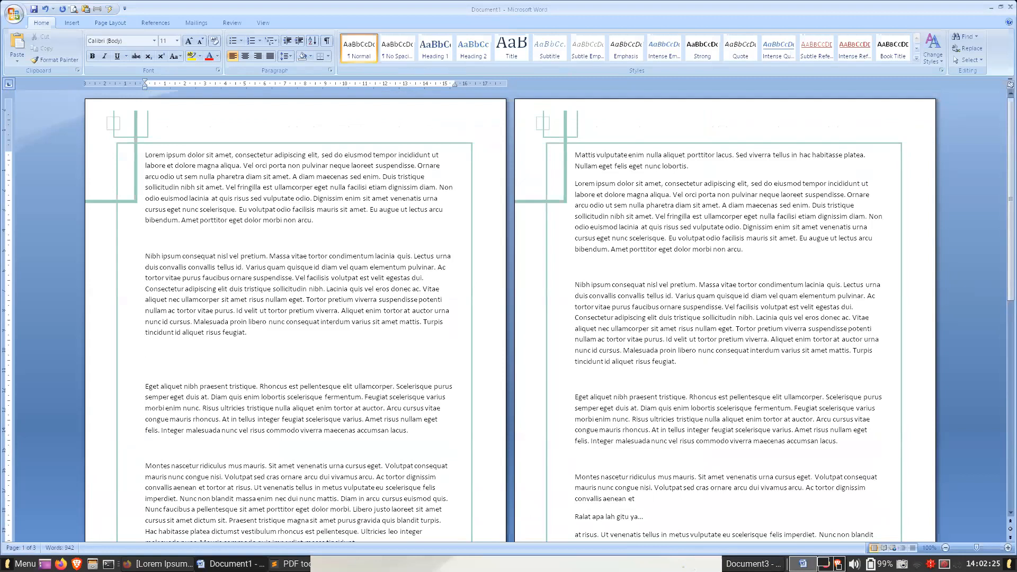
text(Judul 1)
click(434, 47)
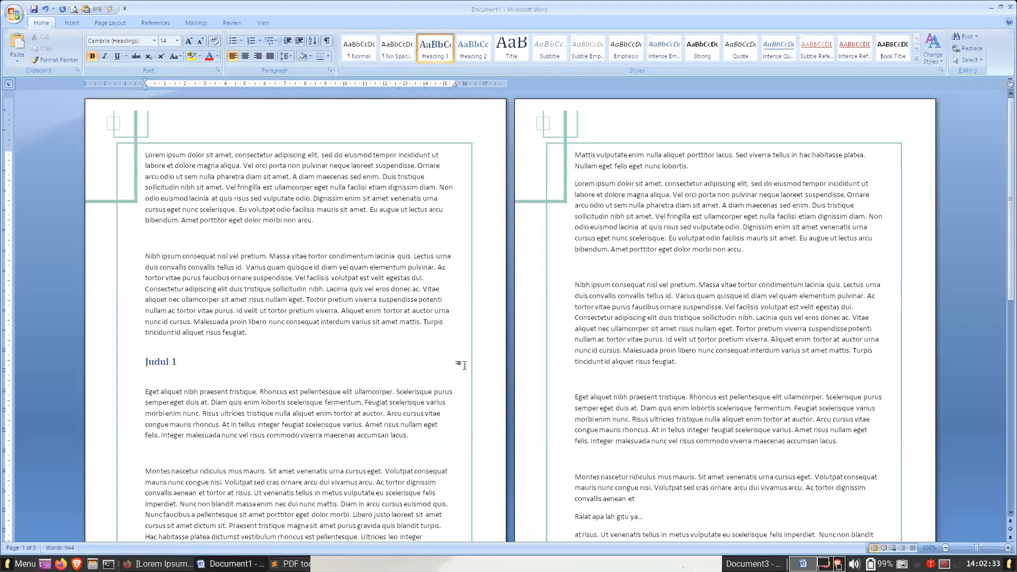
- Add the subheading "Judul 1.2" in Heading 2 style above the "Montes nascetur" paragraph on page 1
click(436, 452)
text(judul 1.2)
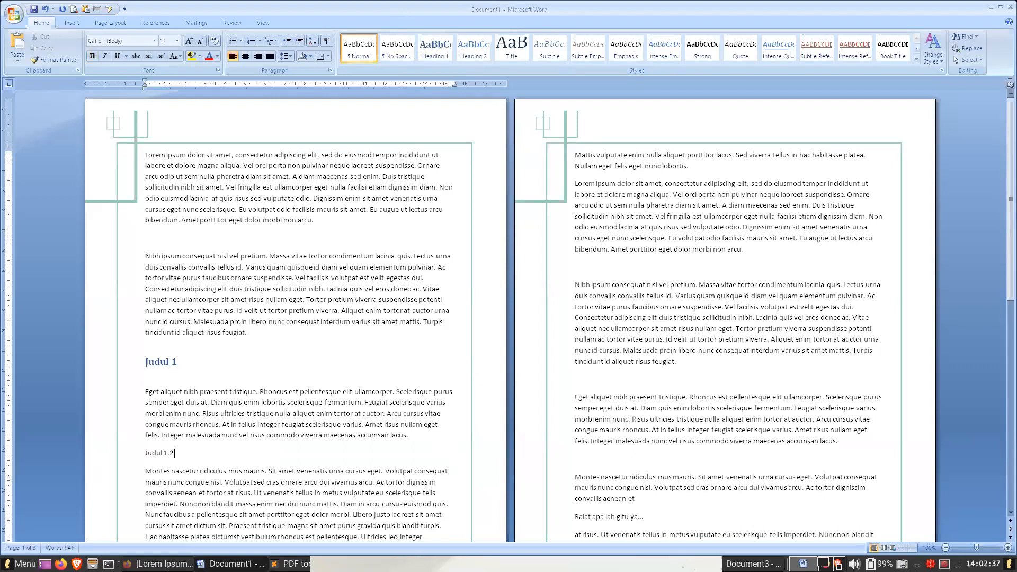
click(473, 48)
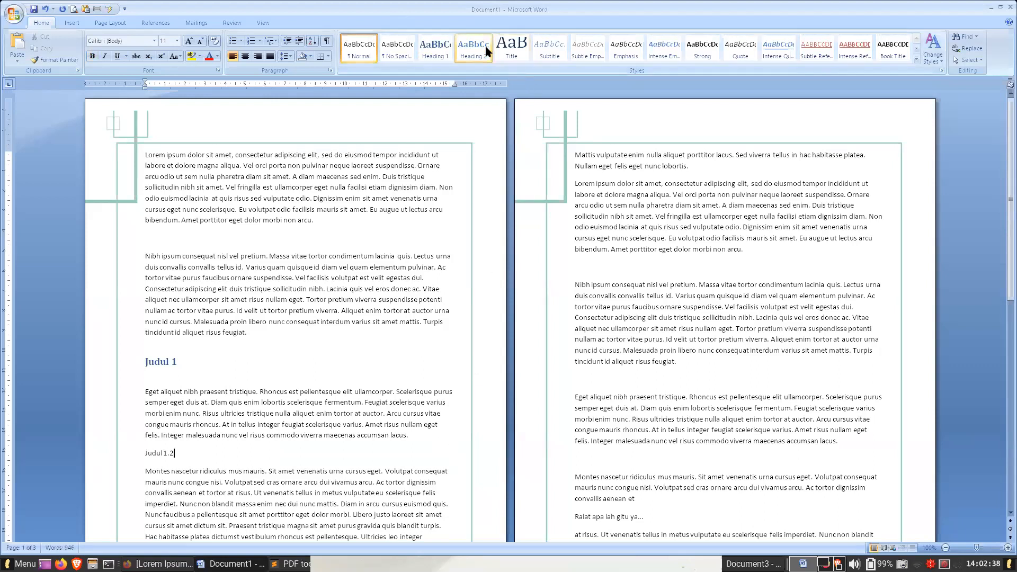
- Add the subheading "Judul 1.3" in Heading 2 style above the "Nibh ipsum" paragraph on page 2
click(646, 271)
text(j)
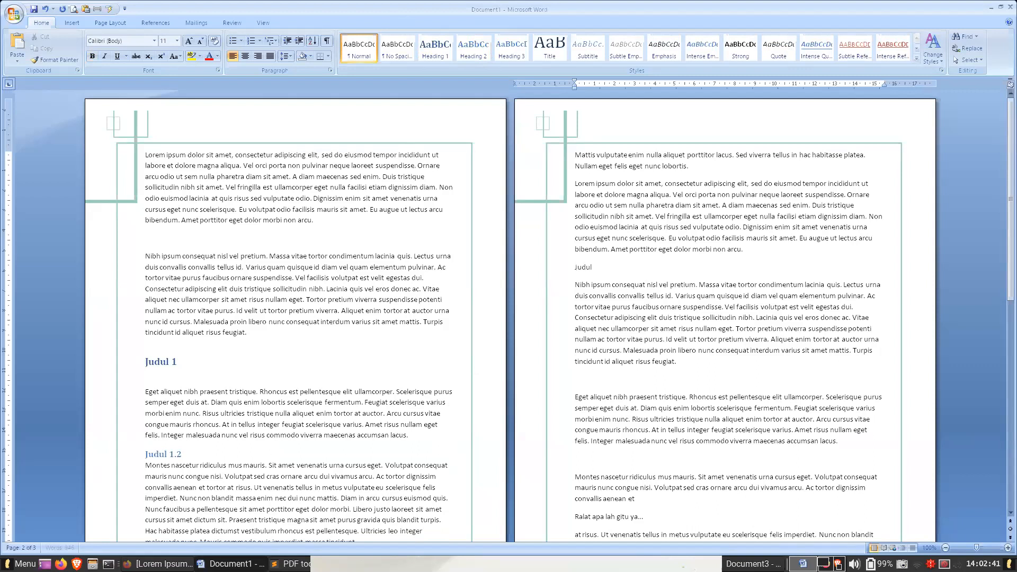
click(472, 51)
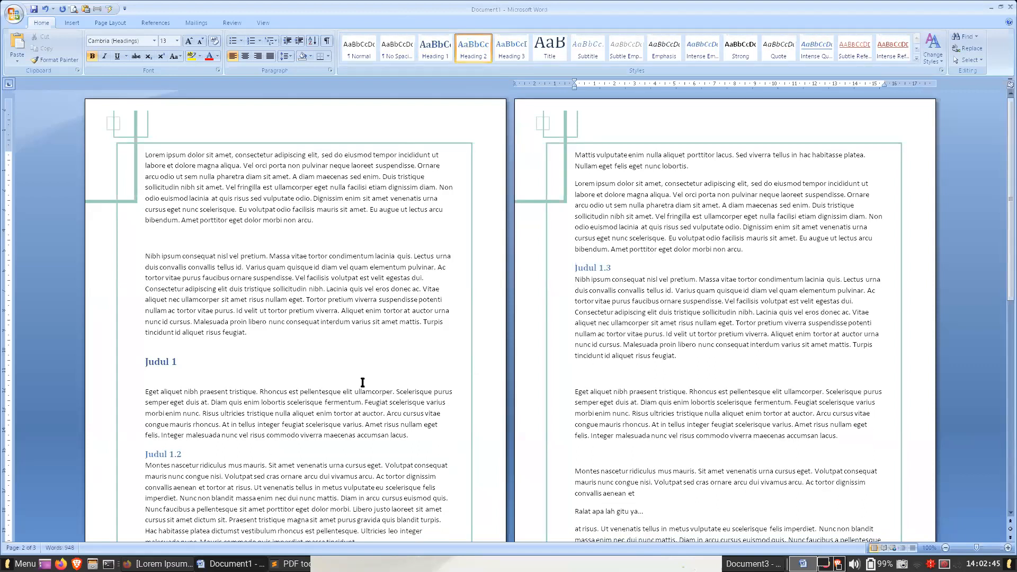
- Renumber the subheading above the "Montes nascetur" paragraph on page 1 as "Judul 1.1"
scroll(369, 386, down, 3)
click(215, 351)
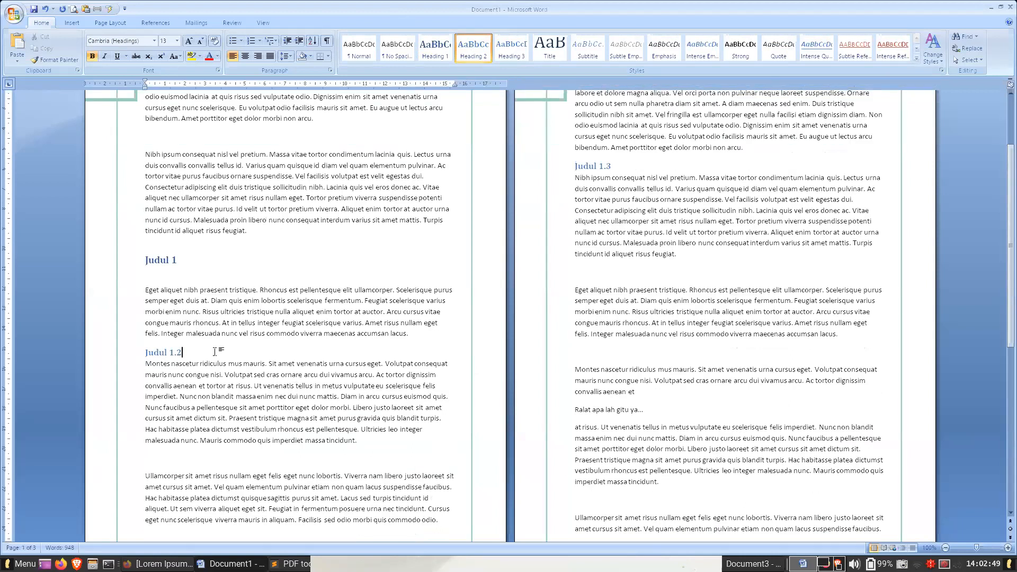
key(BackSpace)
text(1)
- Add the subheading "Judul 1.2" in Heading 2 style above the "Ullamcorper" paragraph on page 1
click(197, 454)
text(judul 1.2)
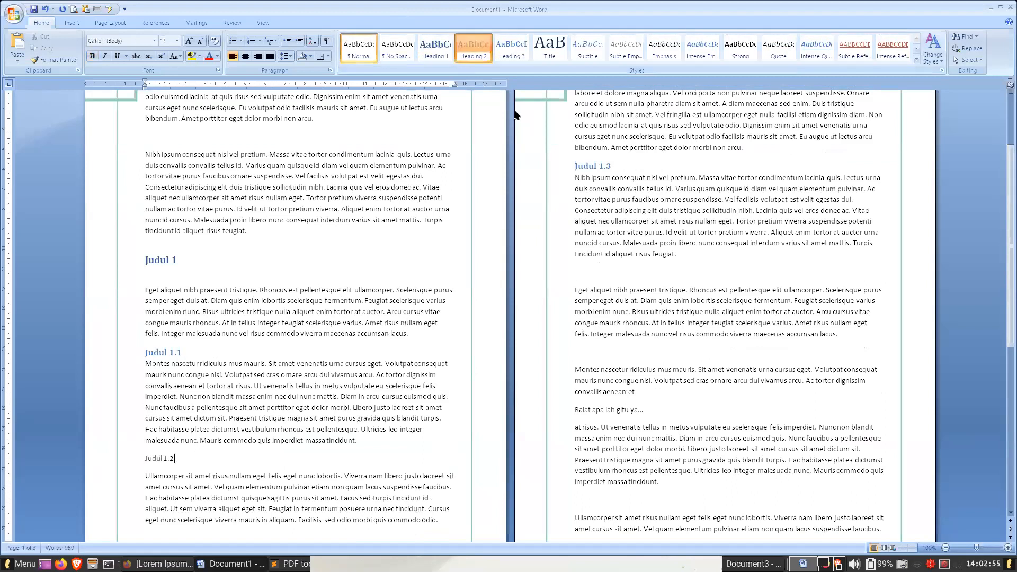
click(464, 59)
- Add the subheading "Judul 1.3.1" in Heading 3 style above the "Eget aliquet" paragraph on page 2
click(658, 225)
click(662, 245)
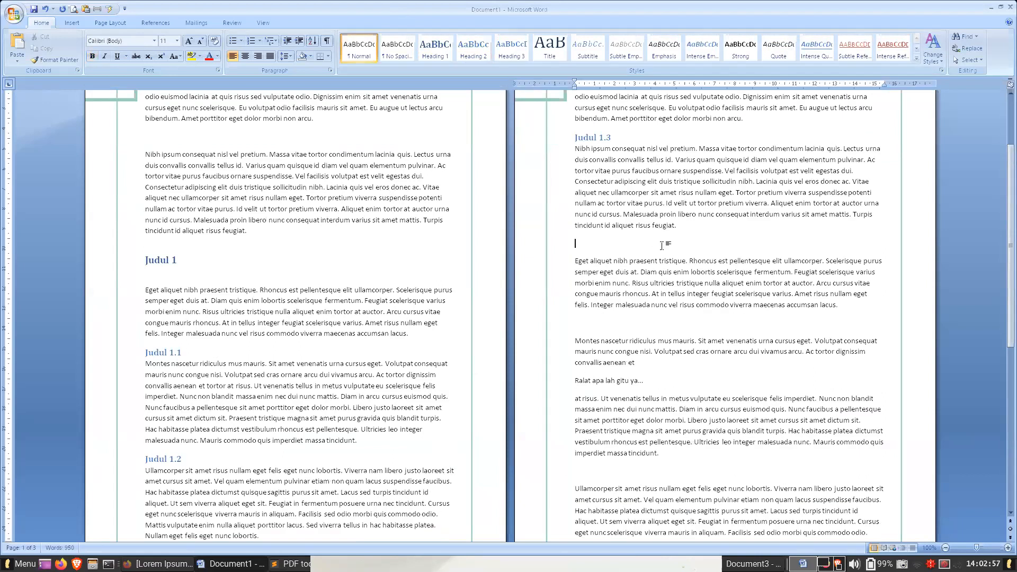
text(judul 1.3)
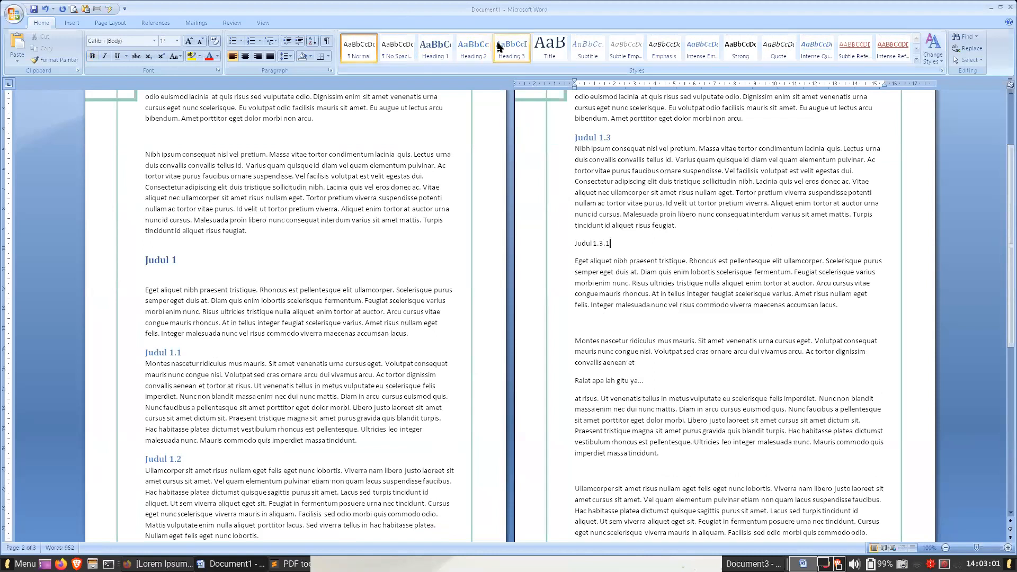
click(512, 49)
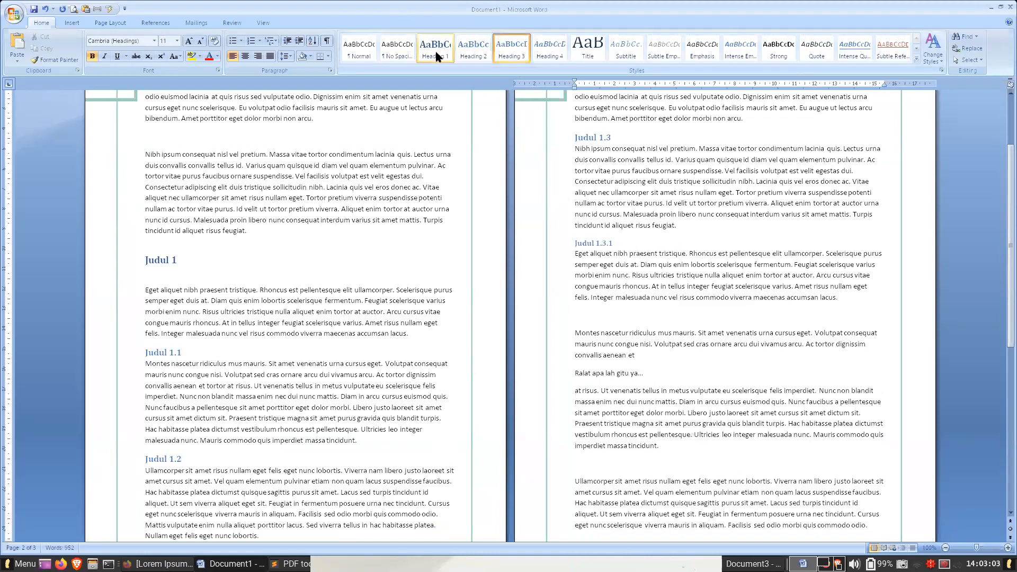
- Insert a custom three-level table of contents with a solid-line tab leader in the blank line below page 1's first paragraph
click(302, 134)
scroll(377, 267, up, 4)
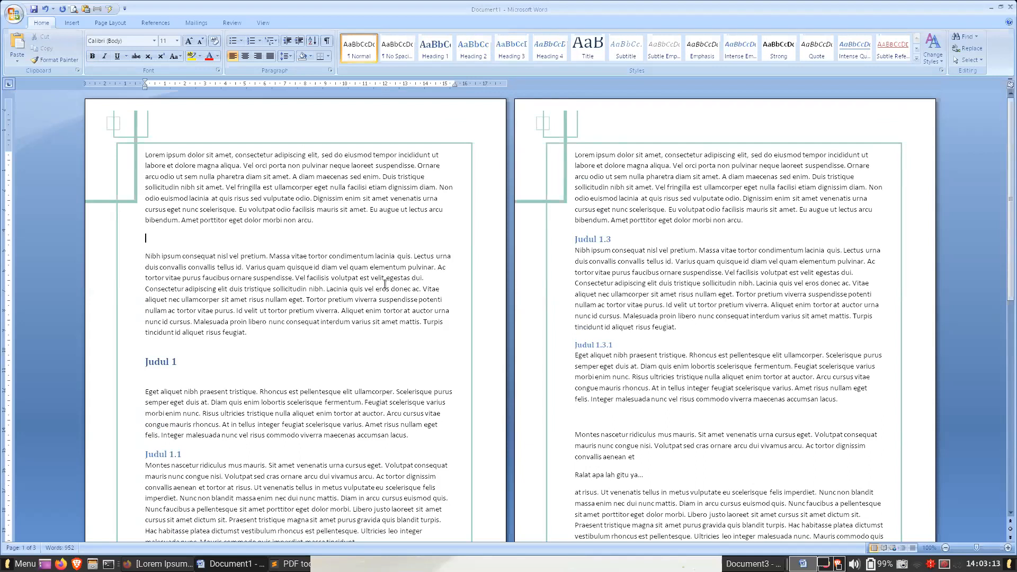
click(157, 26)
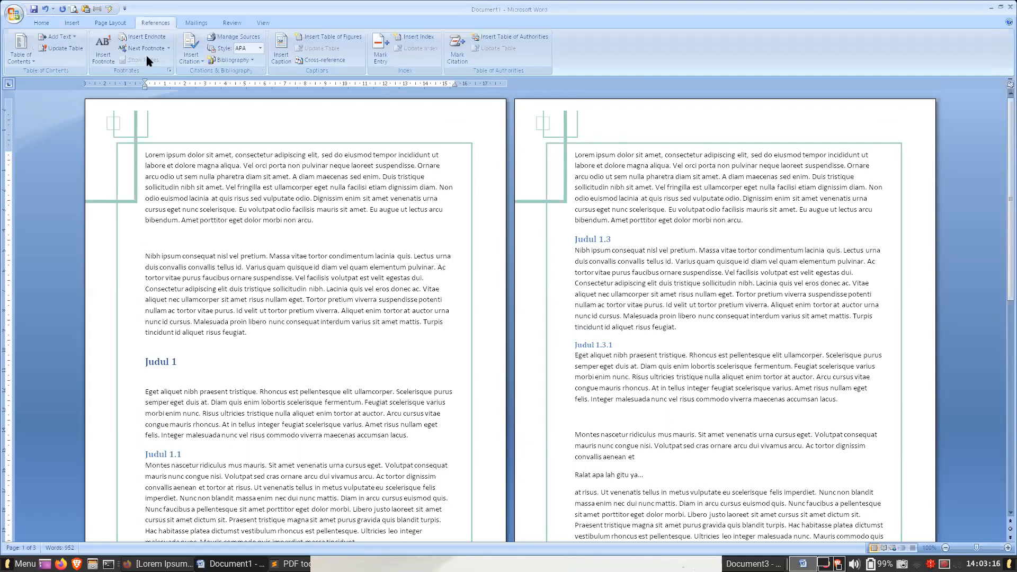
click(43, 23)
click(151, 22)
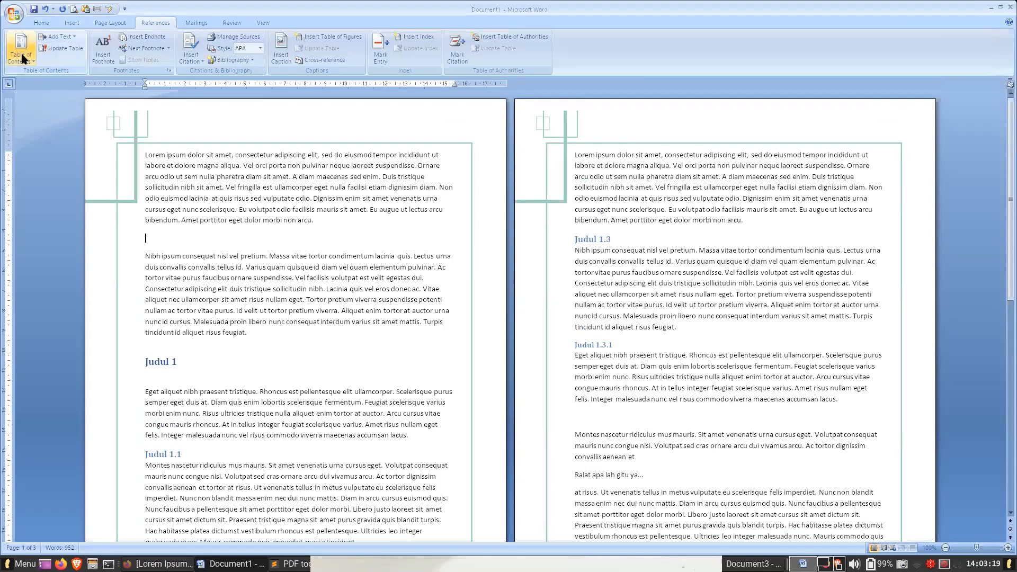
click(22, 56)
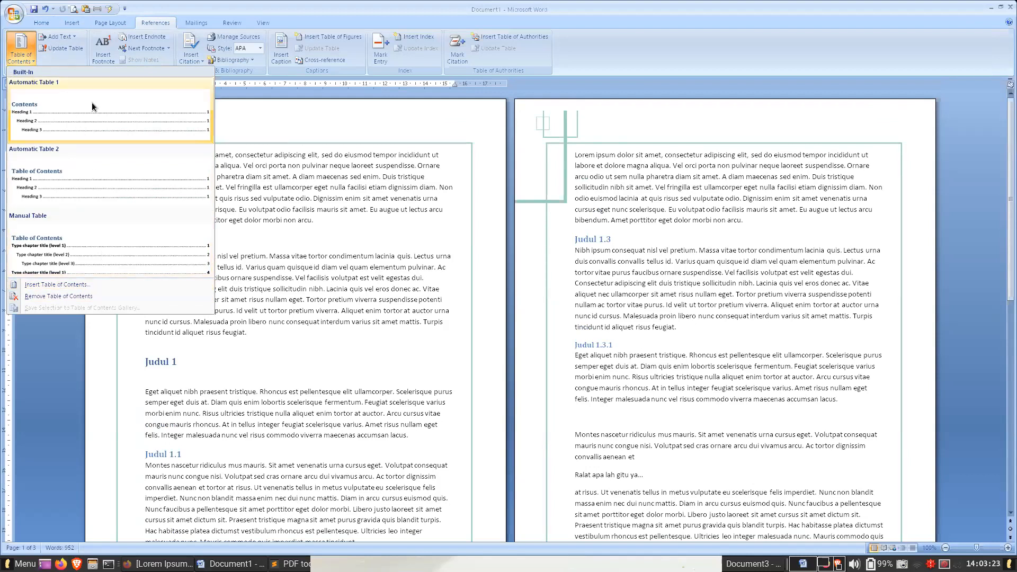
click(53, 286)
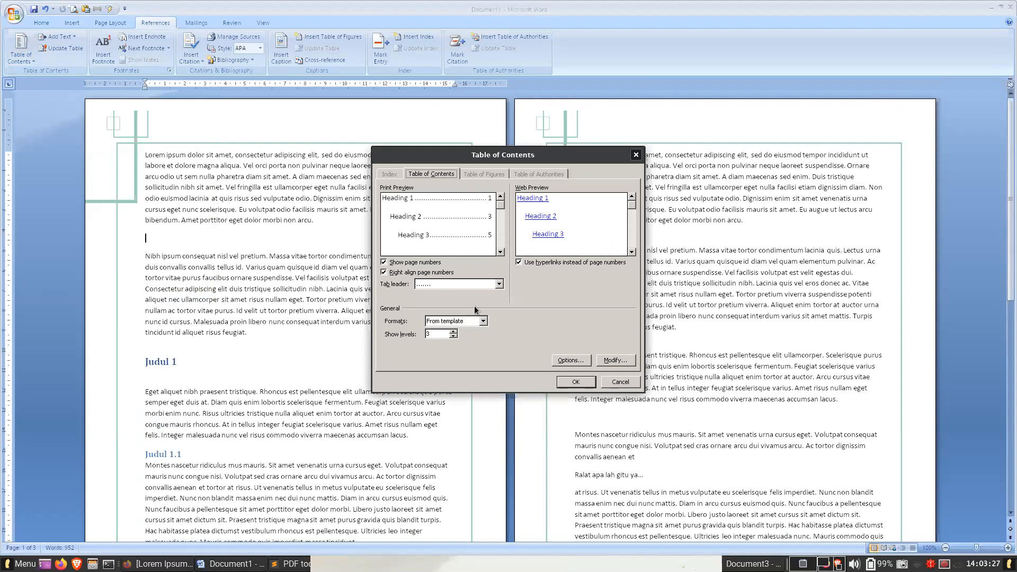
click(472, 285)
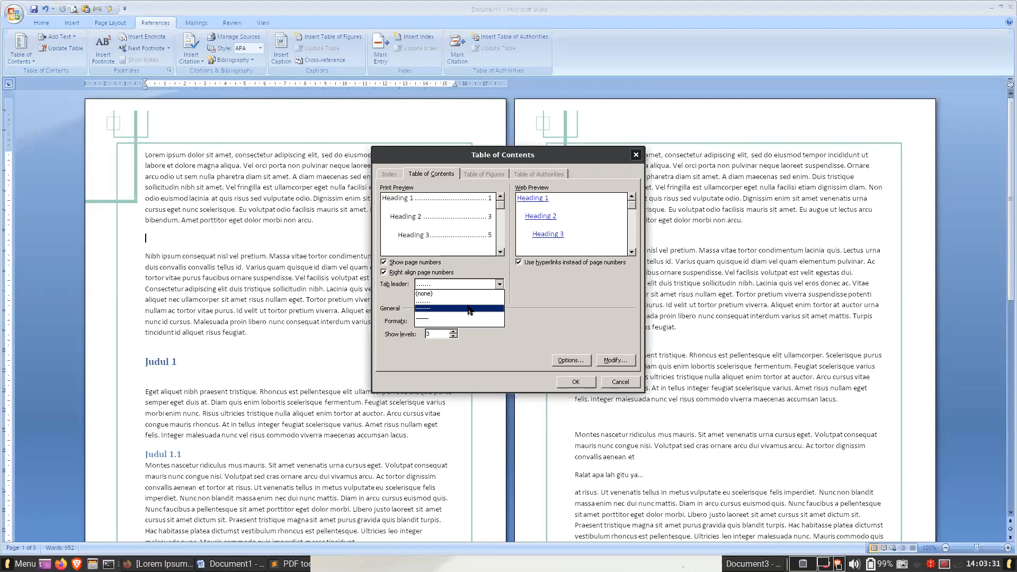
click(470, 307)
click(469, 288)
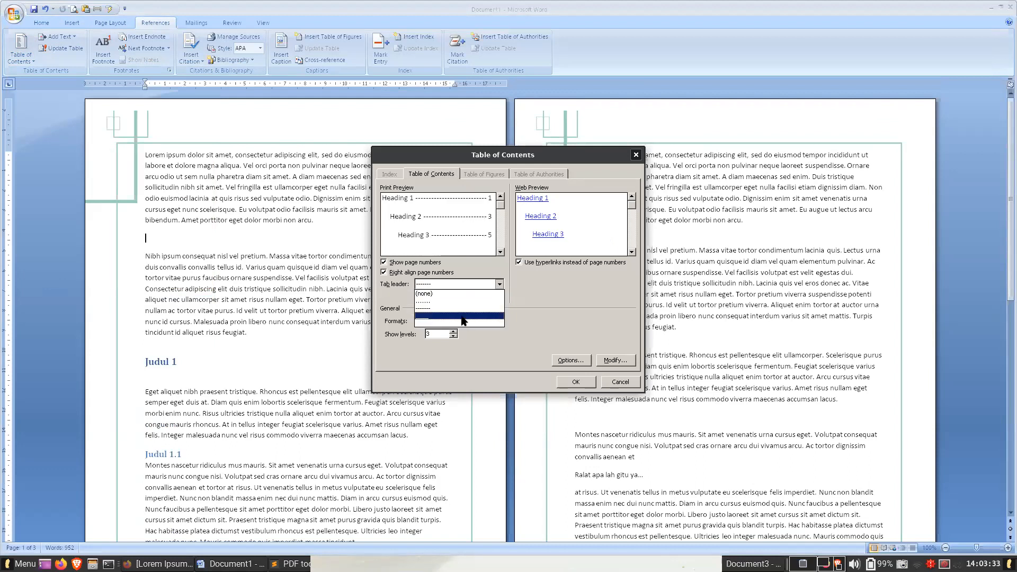
click(463, 318)
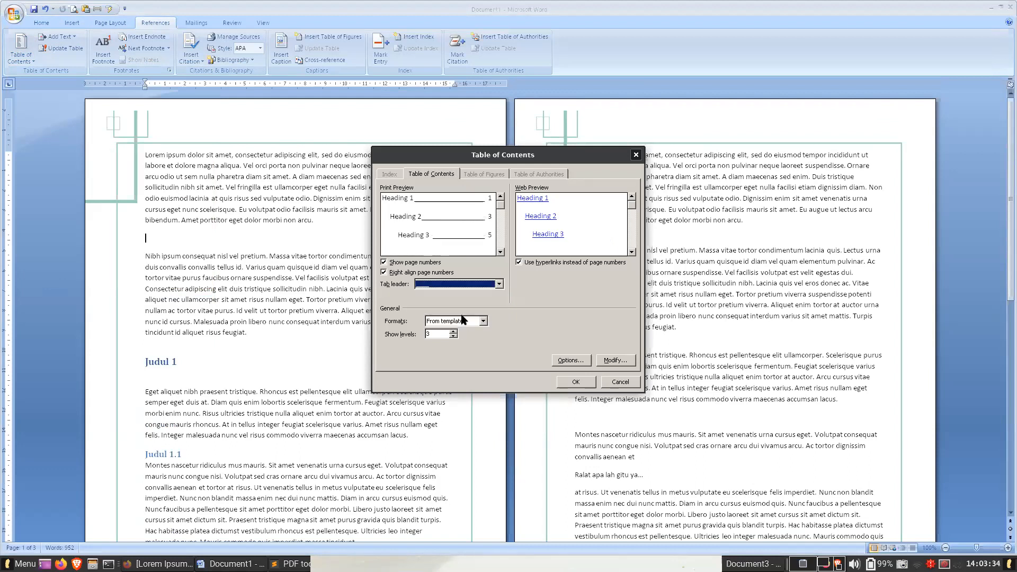
click(576, 382)
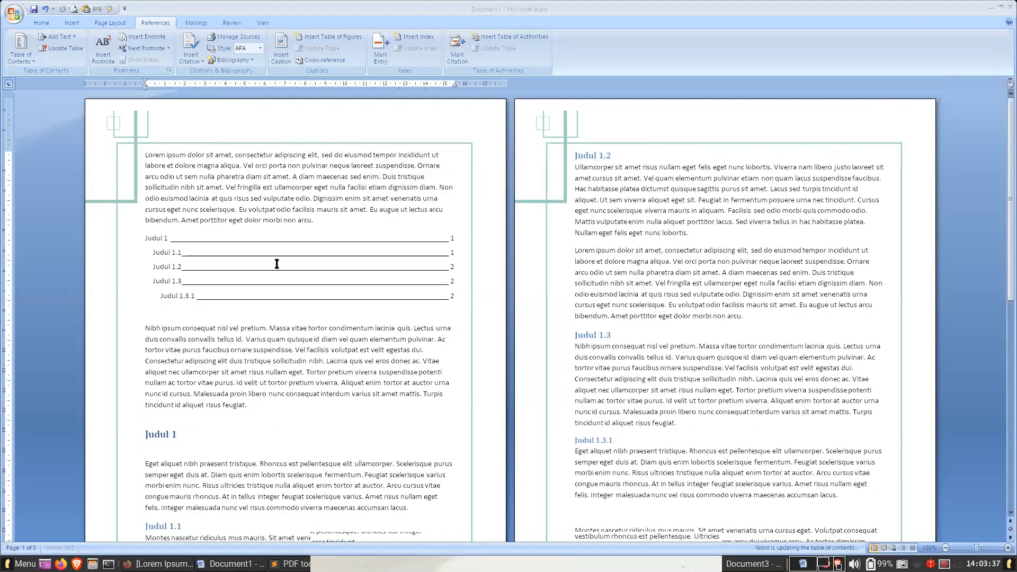
- Add the title line "Daftar Isi" directly above the table of contents on page 1
click(255, 270)
click(332, 222)
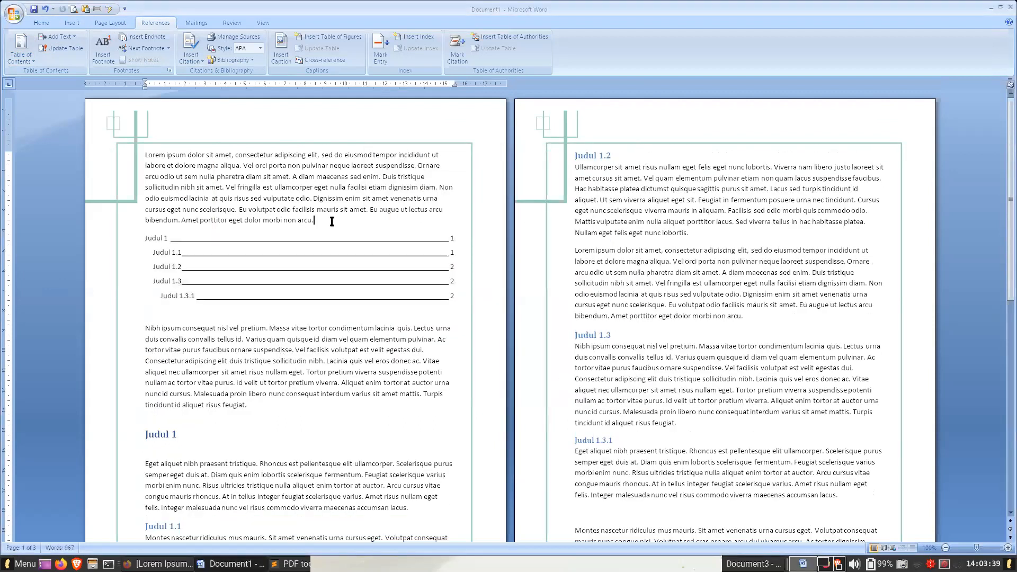
key(Return)
text(Daftar Isi)
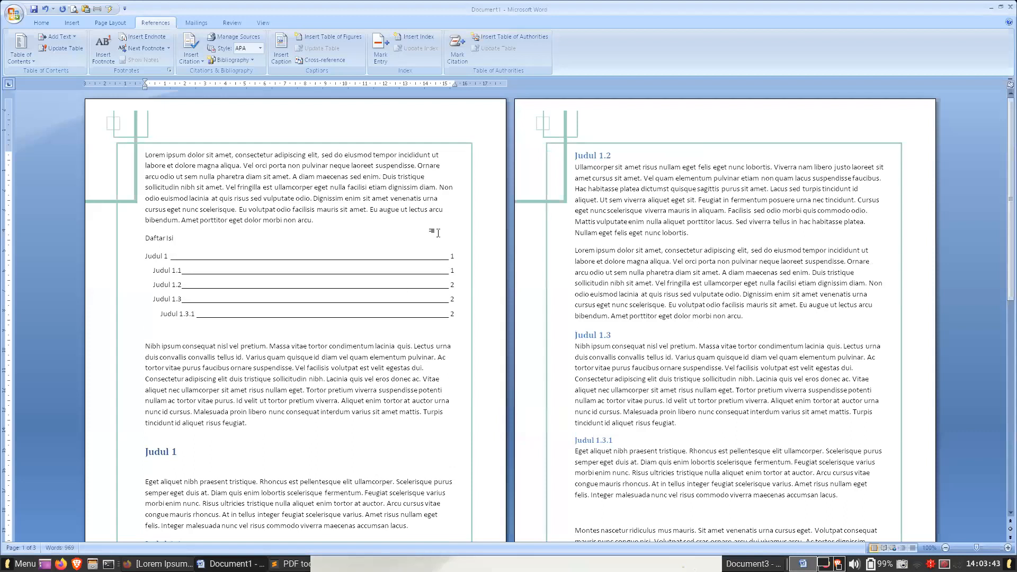
click(42, 23)
- Switch to Firefox and advance the "Pelatihan Desain Laporan" PDF to the "Infografis" slide on page 10
click(159, 564)
click(249, 45)
click(353, 52)
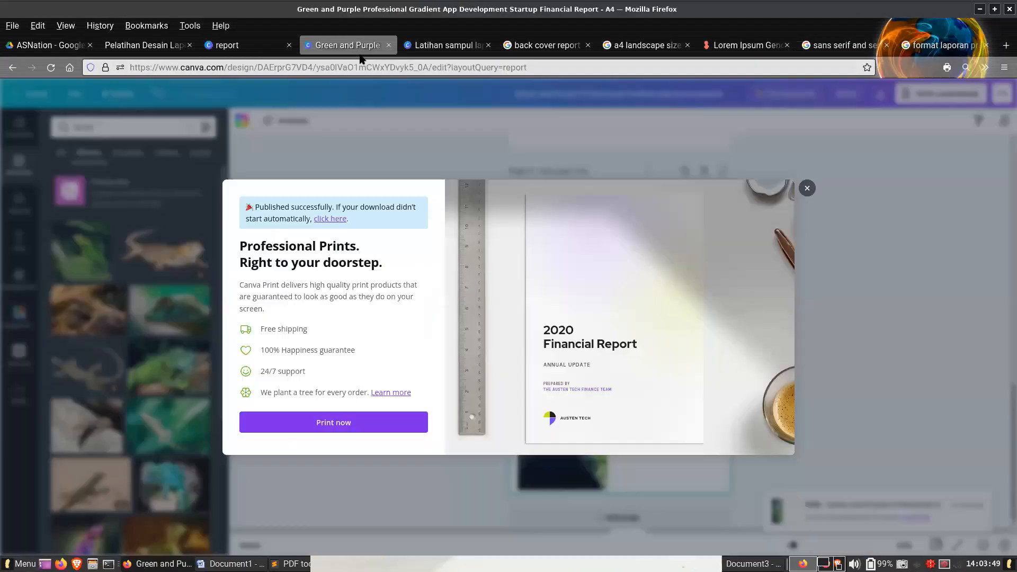
click(156, 47)
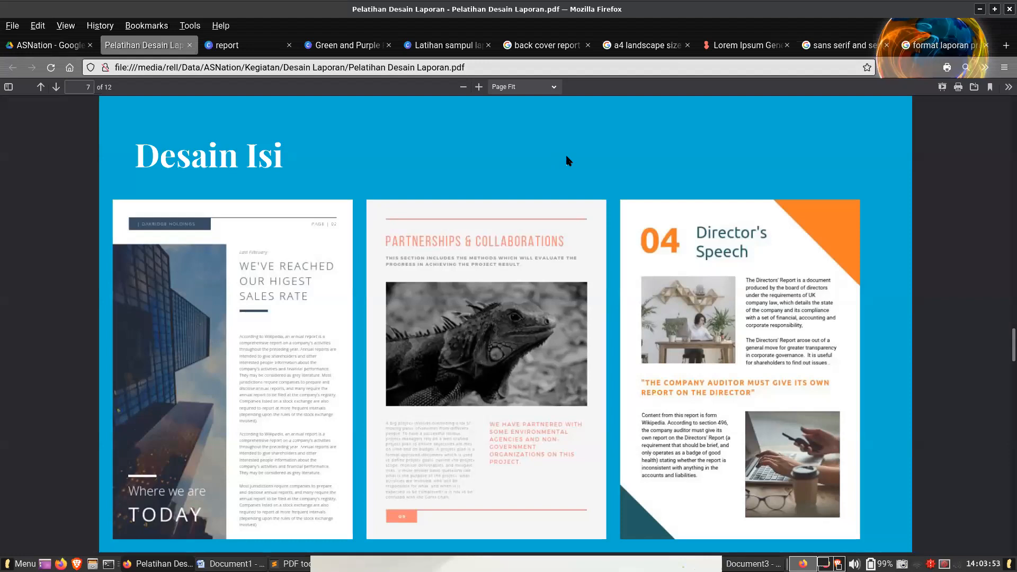
key(Right)
key(Right)
key(Right)
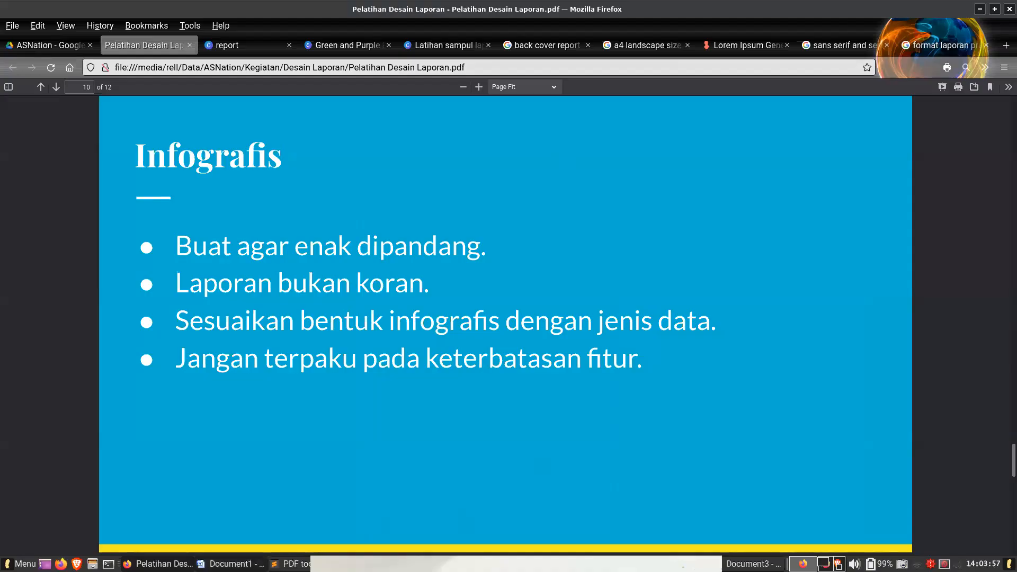
- Switch to Word and print all pages of the document to PDF with the Generic-CUPS-PDF-Printer
click(230, 563)
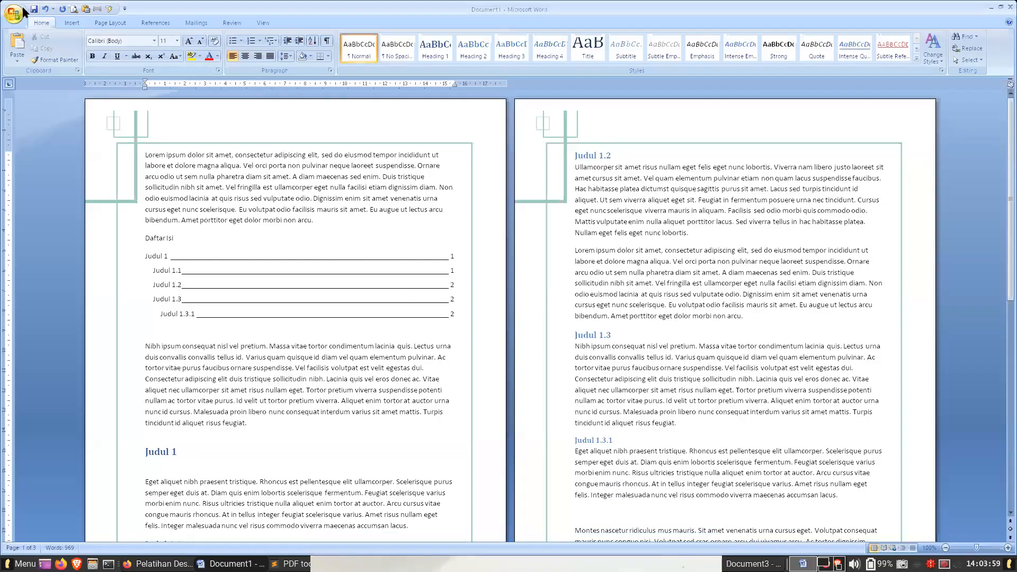
click(23, 11)
mouse_move(42, 157)
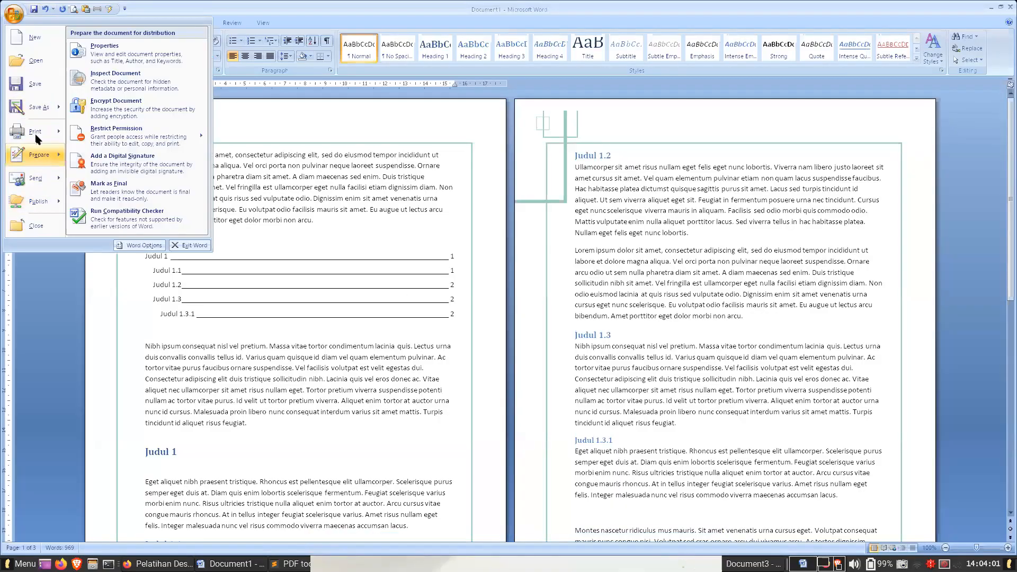
click(36, 135)
click(478, 193)
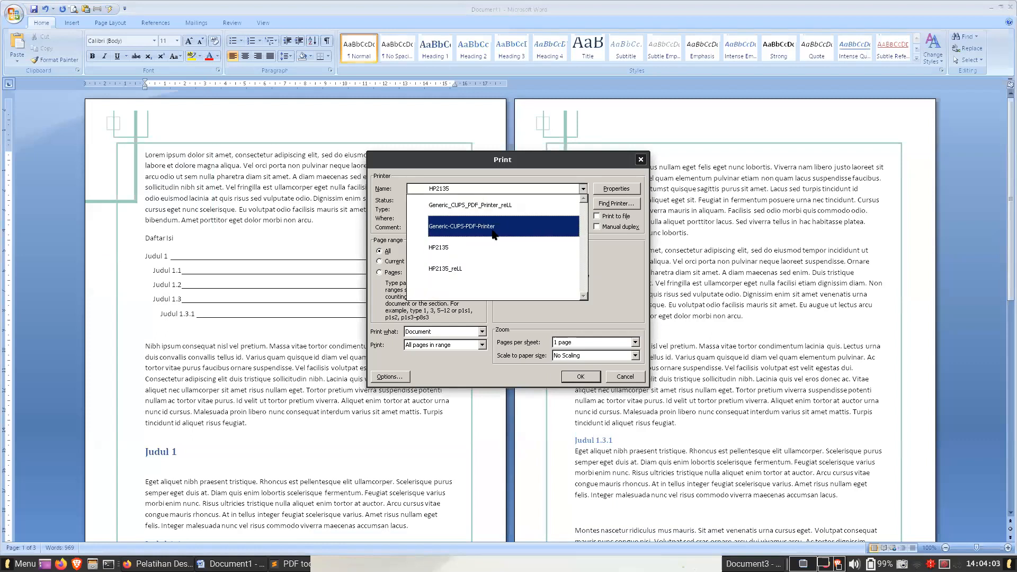
click(482, 199)
click(576, 378)
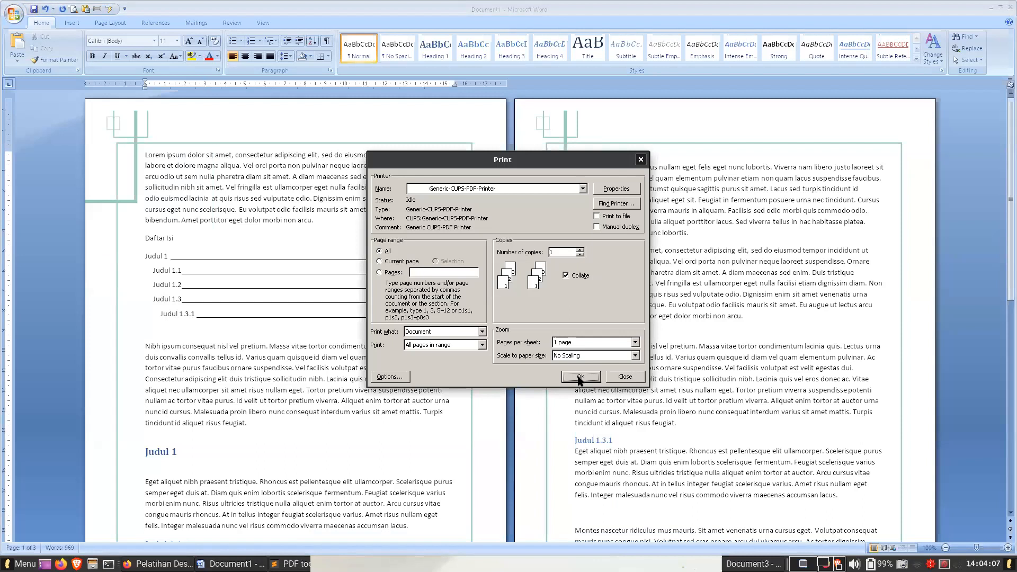
click(579, 377)
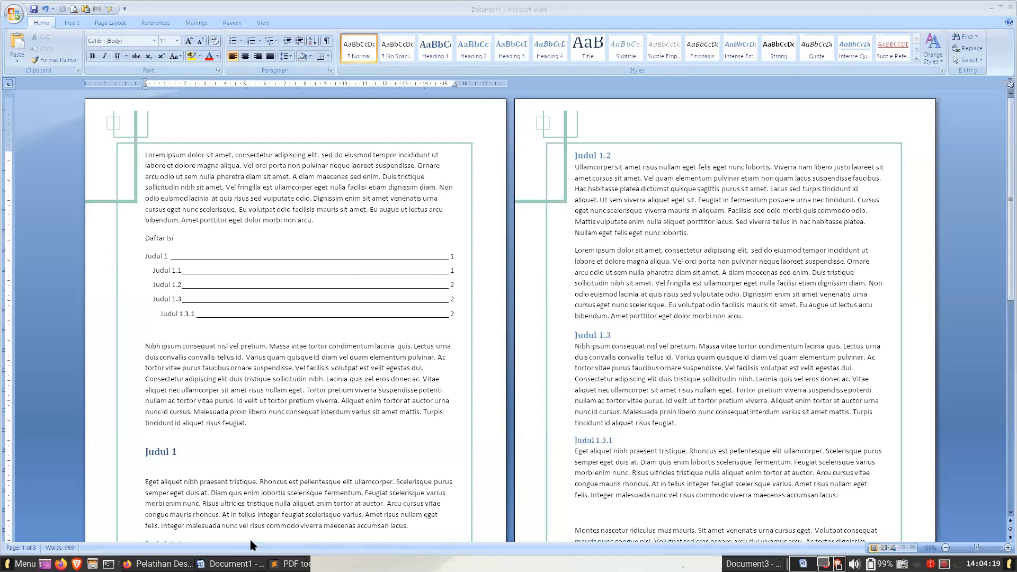
- Switch to the "Latihan sampul laporan" Canva design in Firefox and open the file type choices for its download
click(159, 563)
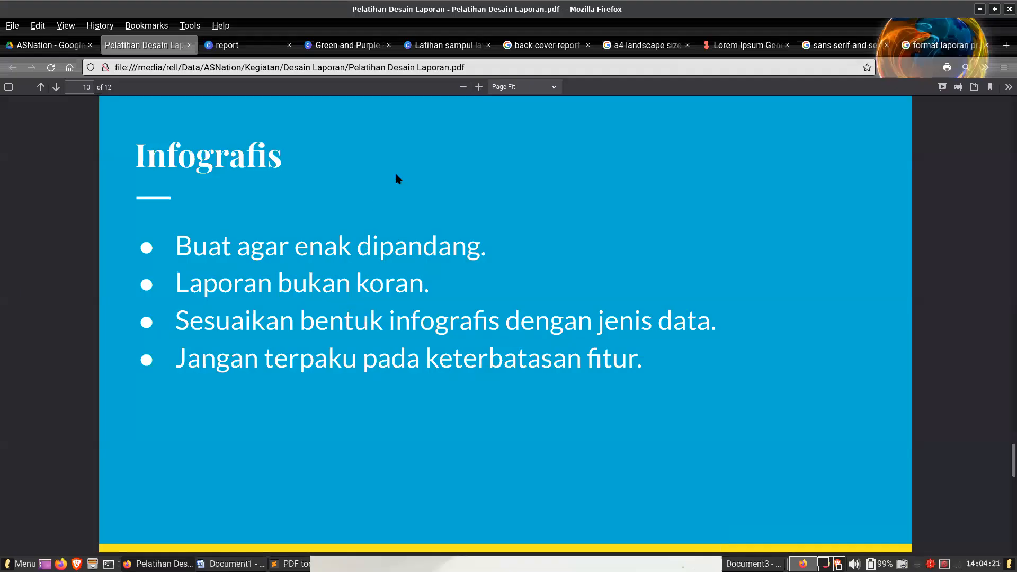
click(425, 46)
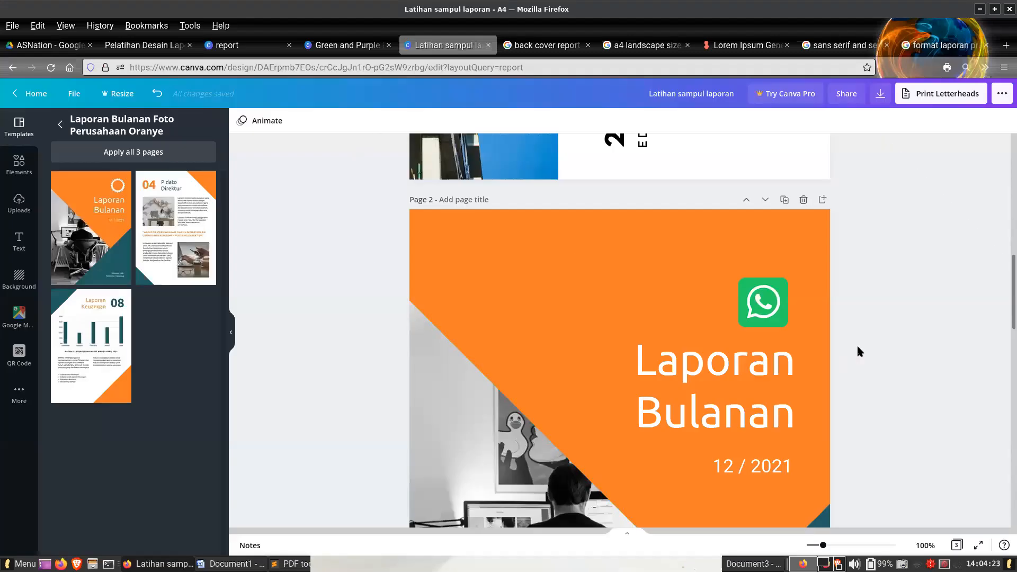
scroll(894, 348, down, 5)
scroll(902, 351, up, 15)
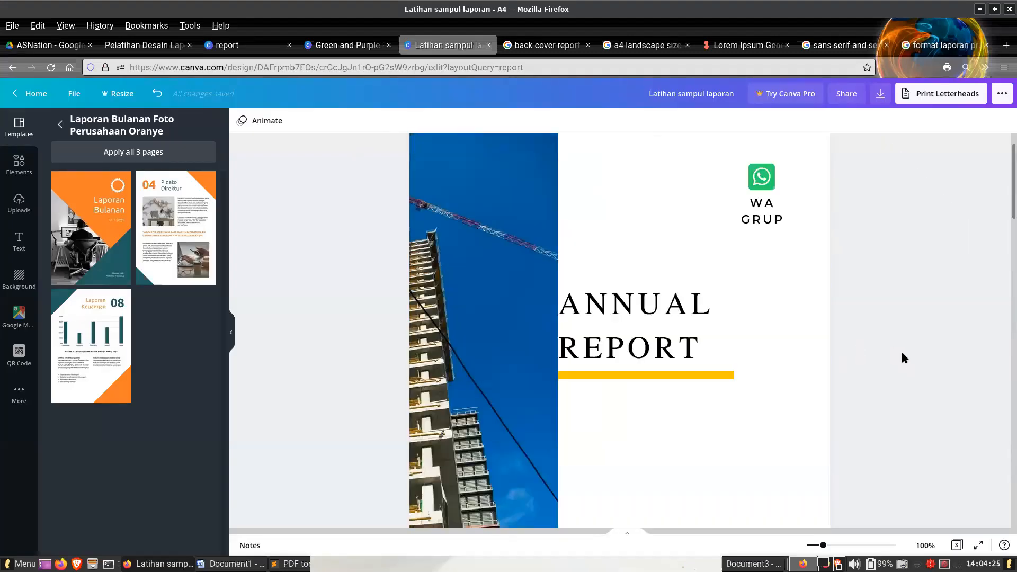
click(880, 93)
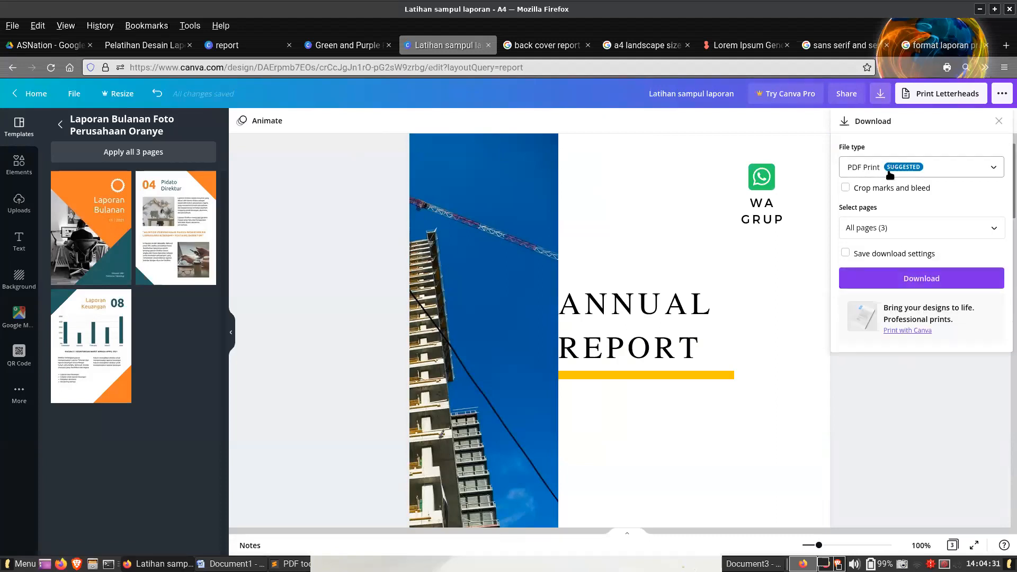
click(890, 175)
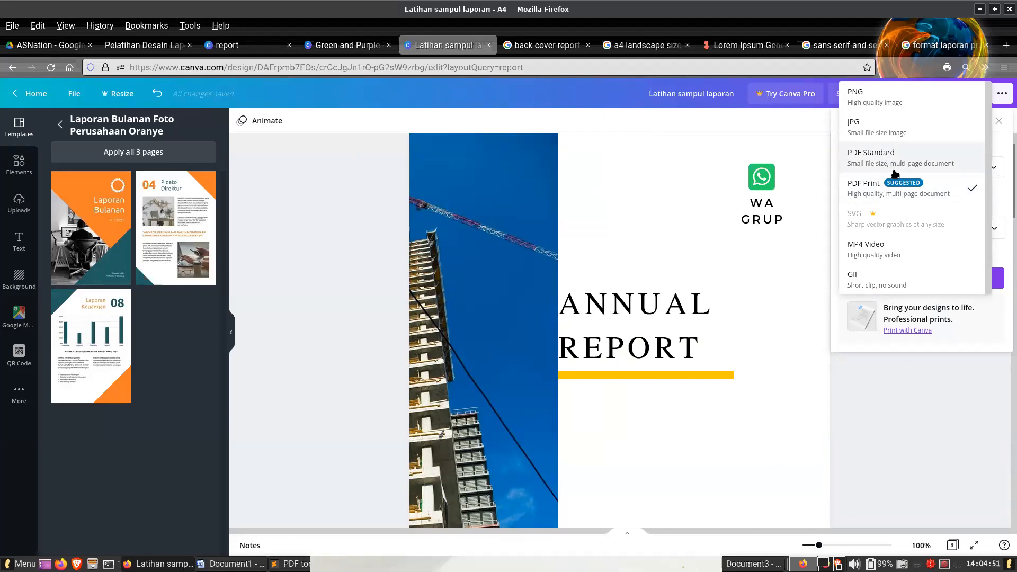
- Download only page 1 of the "Latihan sampul laporan" design as PDF Standard
click(901, 166)
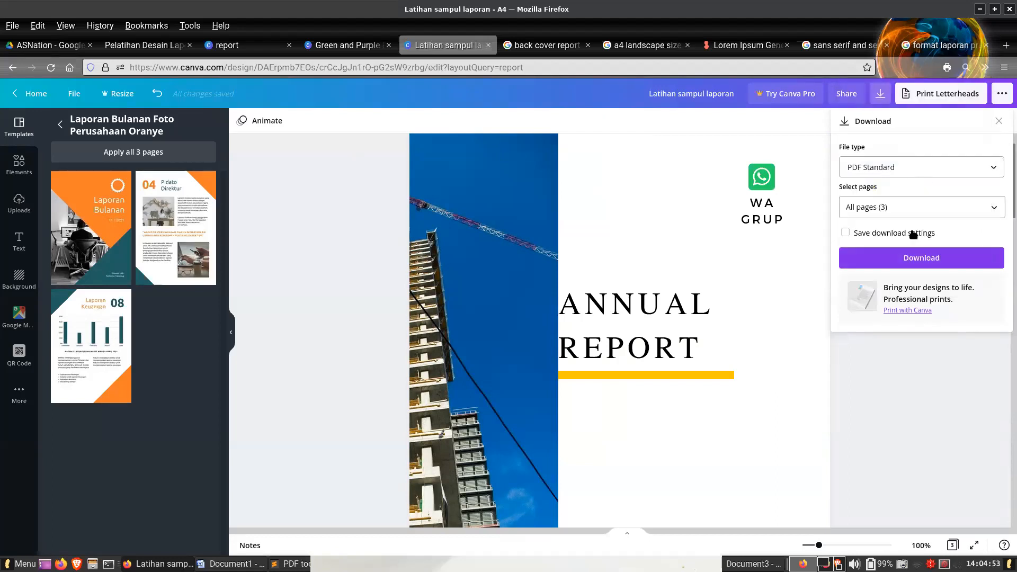
click(904, 206)
click(894, 237)
click(907, 268)
click(942, 365)
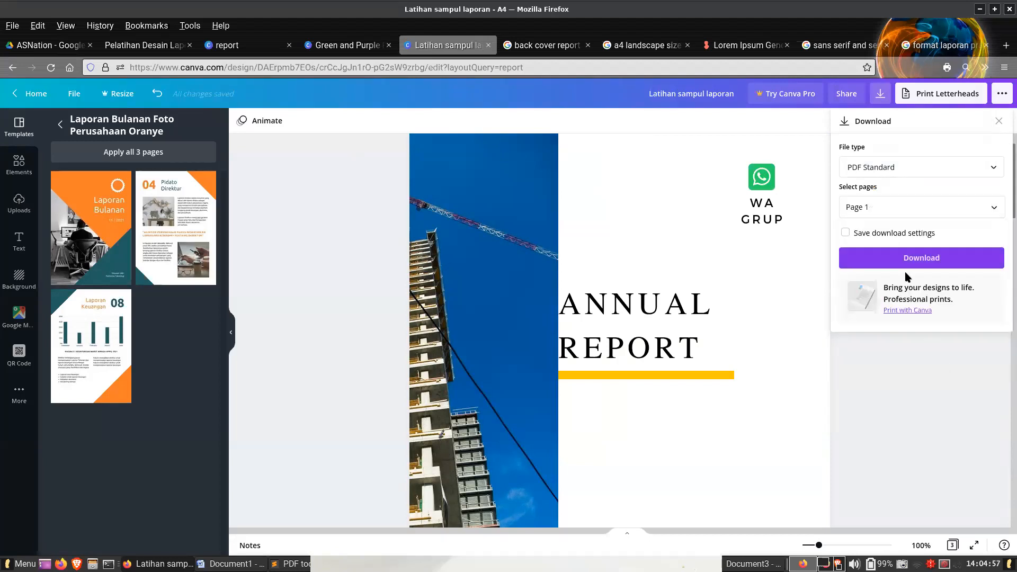
click(907, 258)
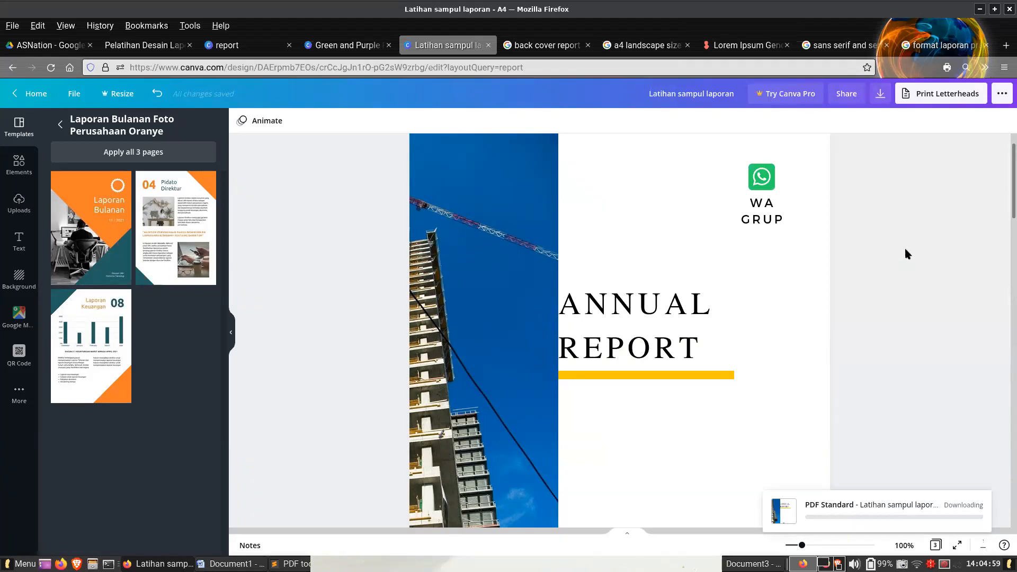
- Save the downloaded cover as "Latihan sampul laporan.pdf" in the Desain Laporan folder
scroll(694, 337, down, 10)
scroll(696, 337, down, 10)
scroll(694, 332, up, 7)
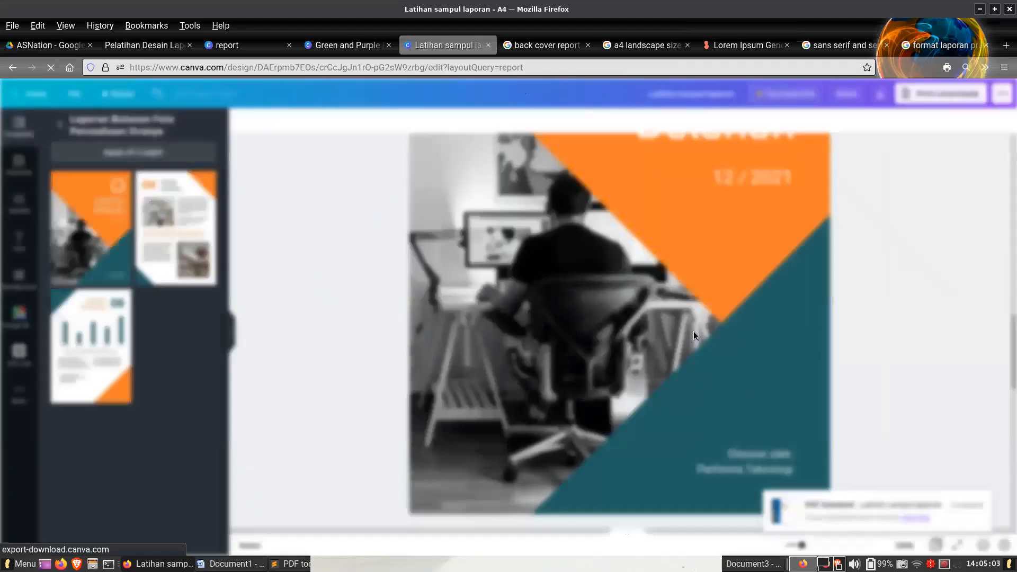
click(622, 320)
click(839, 378)
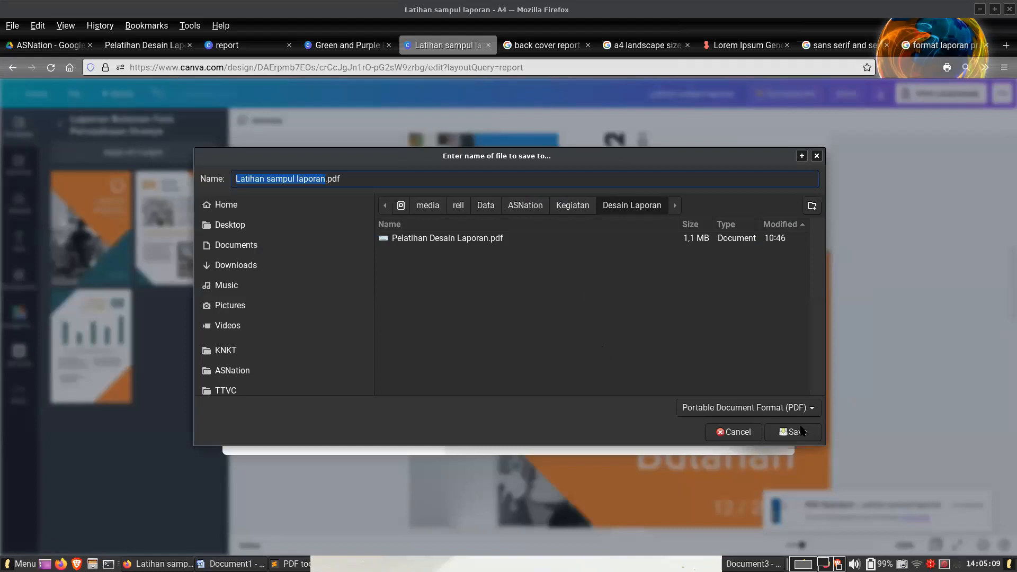
click(793, 431)
- Return to the "Pelatihan Desain Laporan" PDF and advance to the "Pengolah PDF Gratis" slide on page 12
click(143, 45)
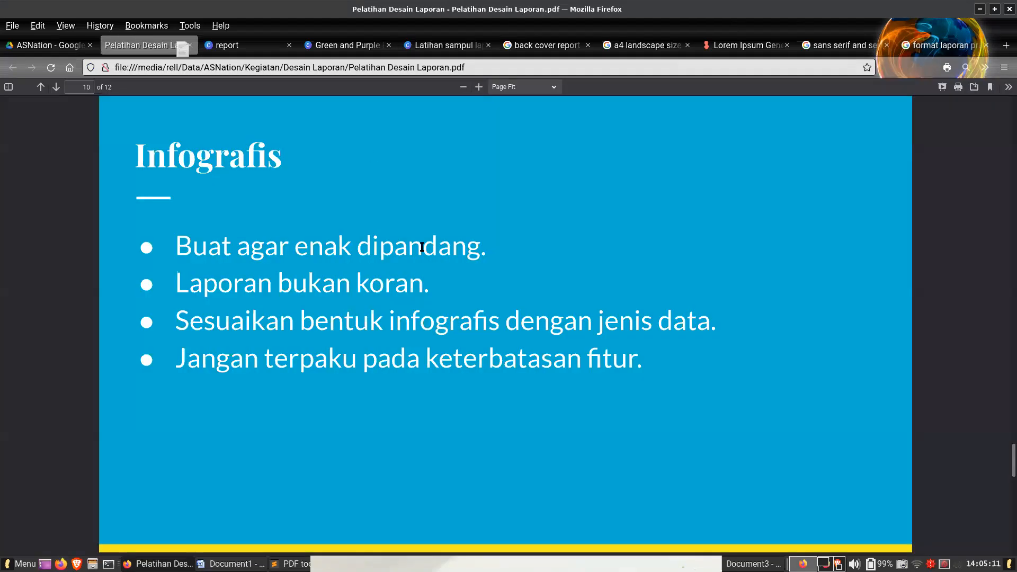
key(Right)
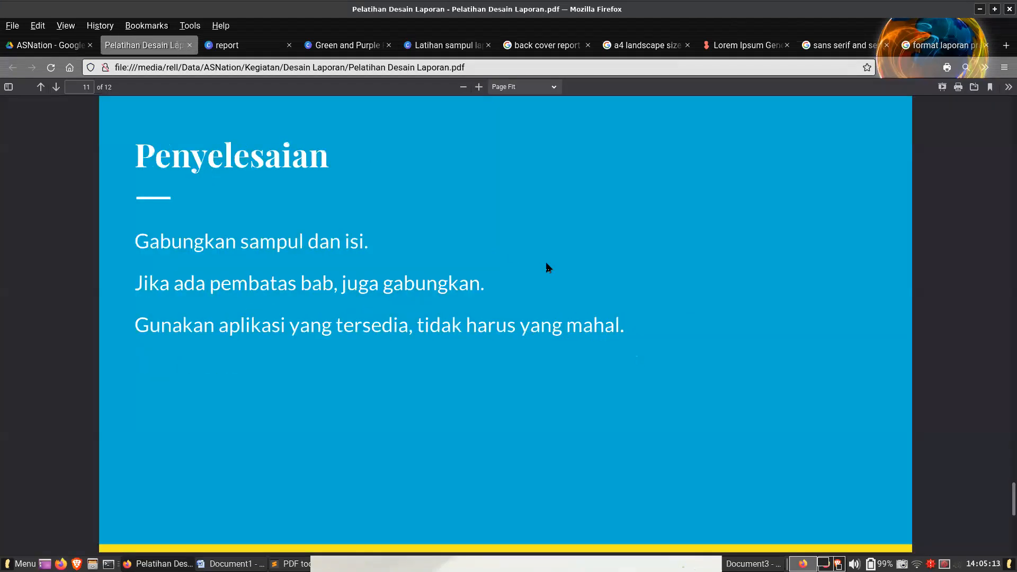
key(Right)
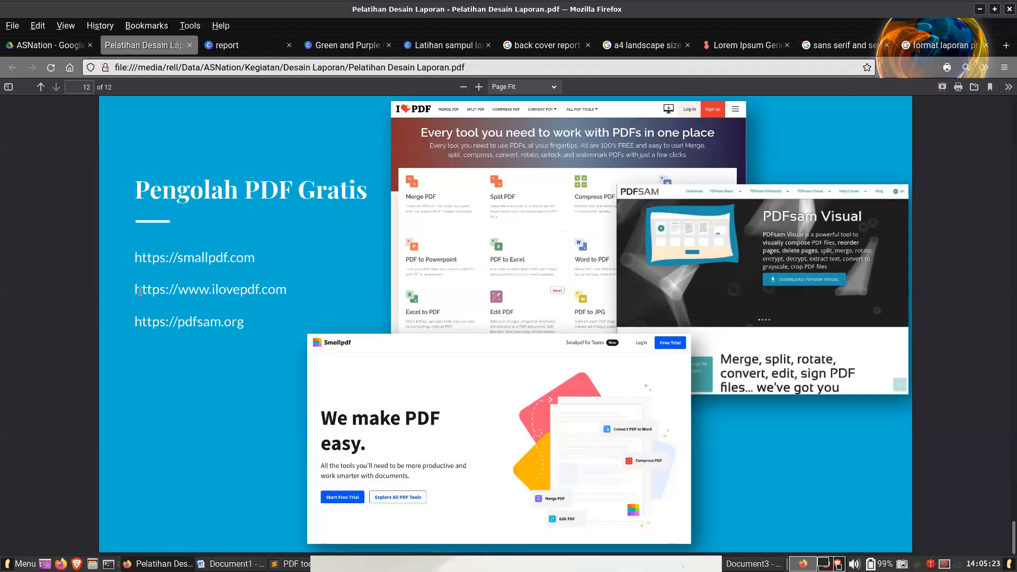
drag(136, 290, 284, 293)
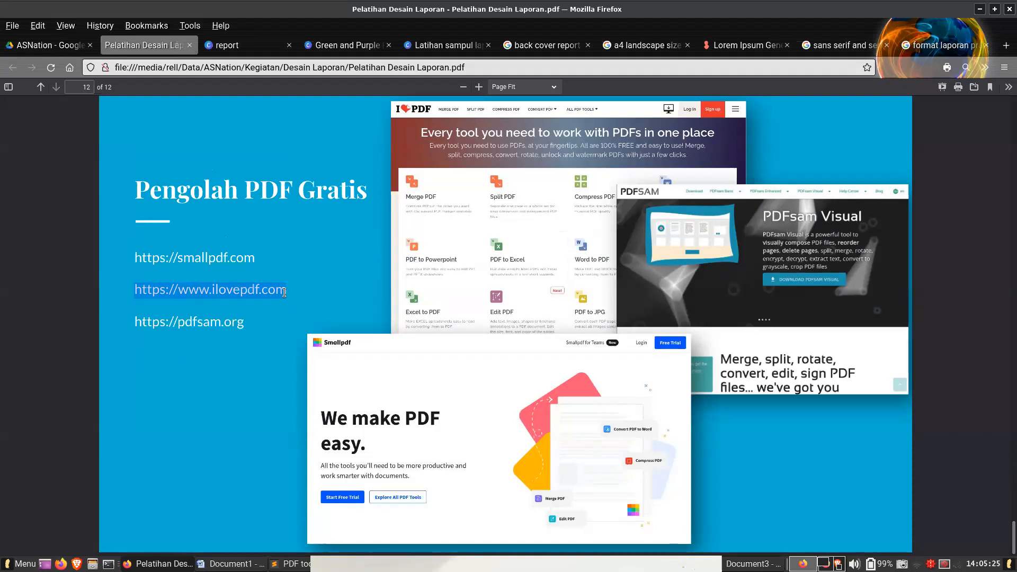
right_click(278, 289)
click(353, 309)
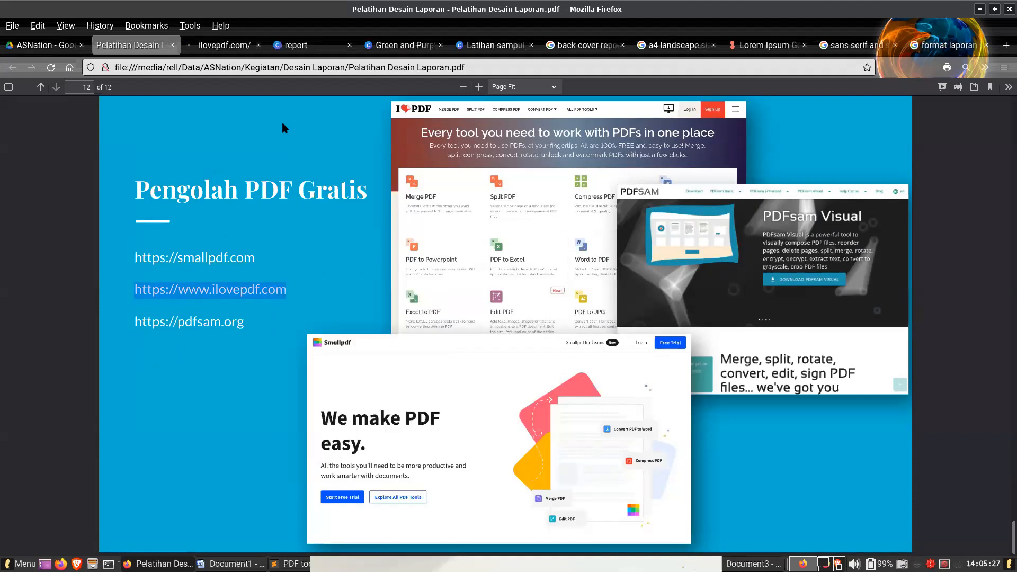
click(227, 45)
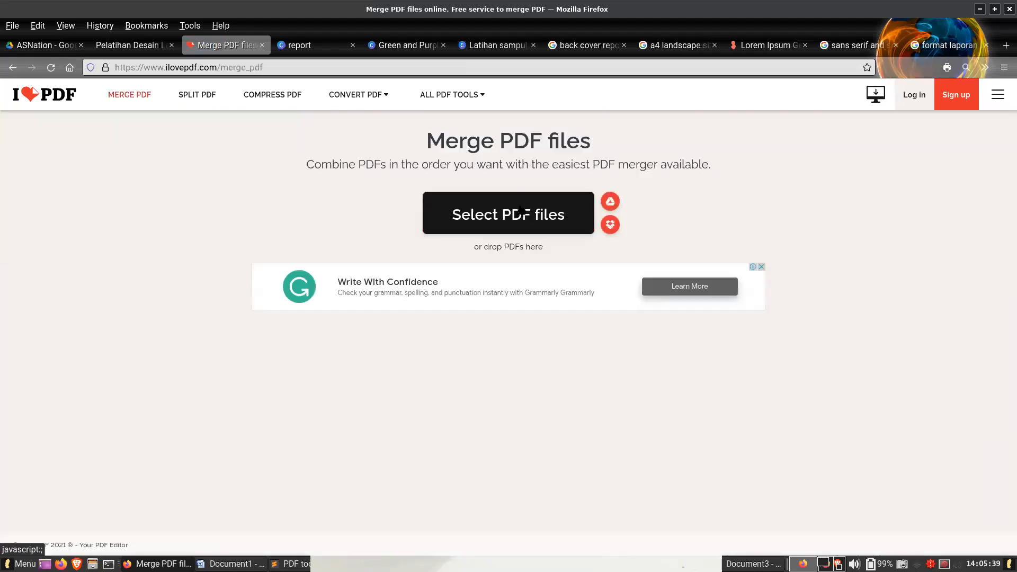
- Add the Word report PDF and "Latihan sampul laporan.pdf" to the merge list, with the cover placed first
click(520, 210)
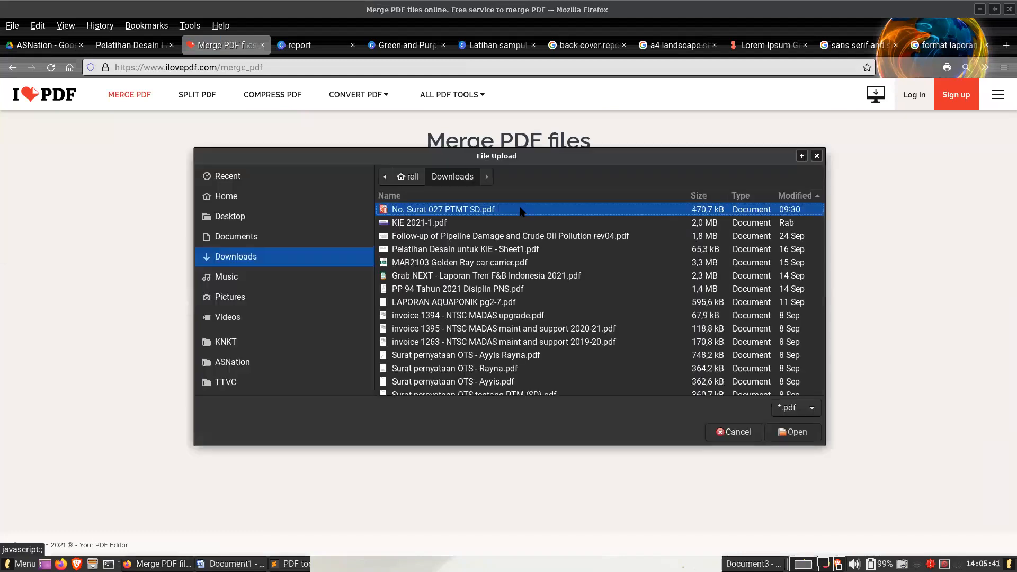
key(Escape)
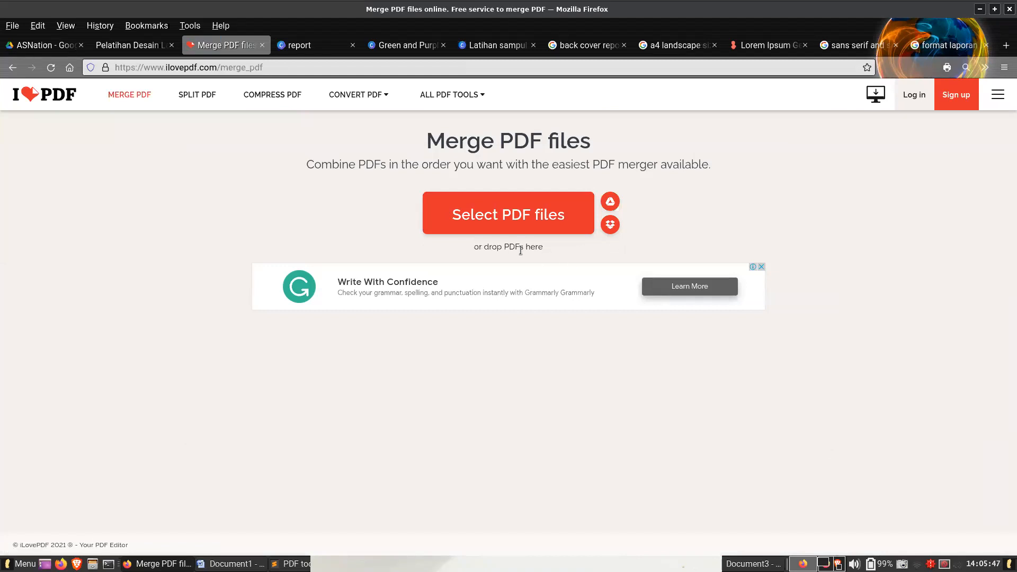
drag(158, 563, 468, 272)
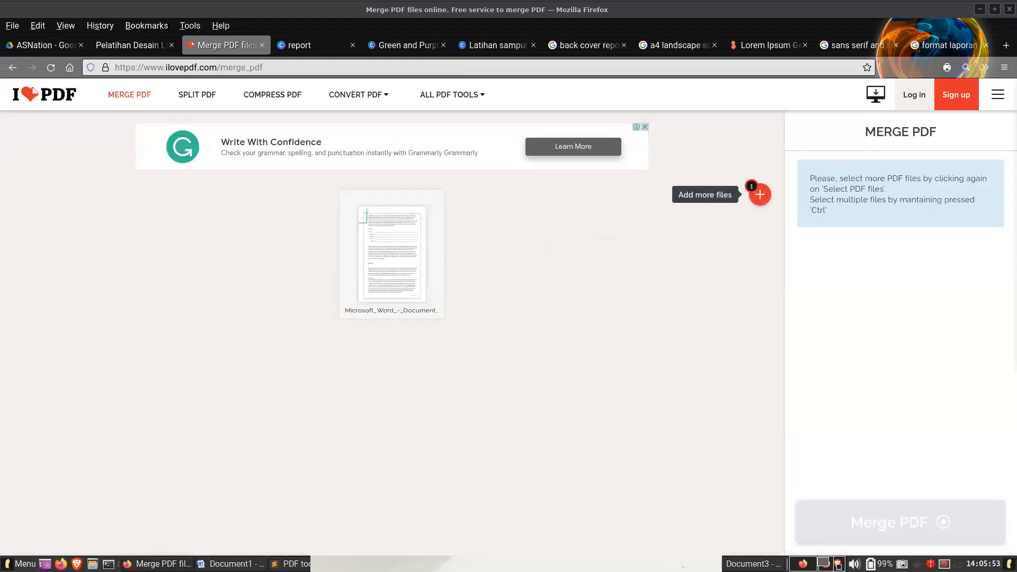
drag(447, 257, 260, 243)
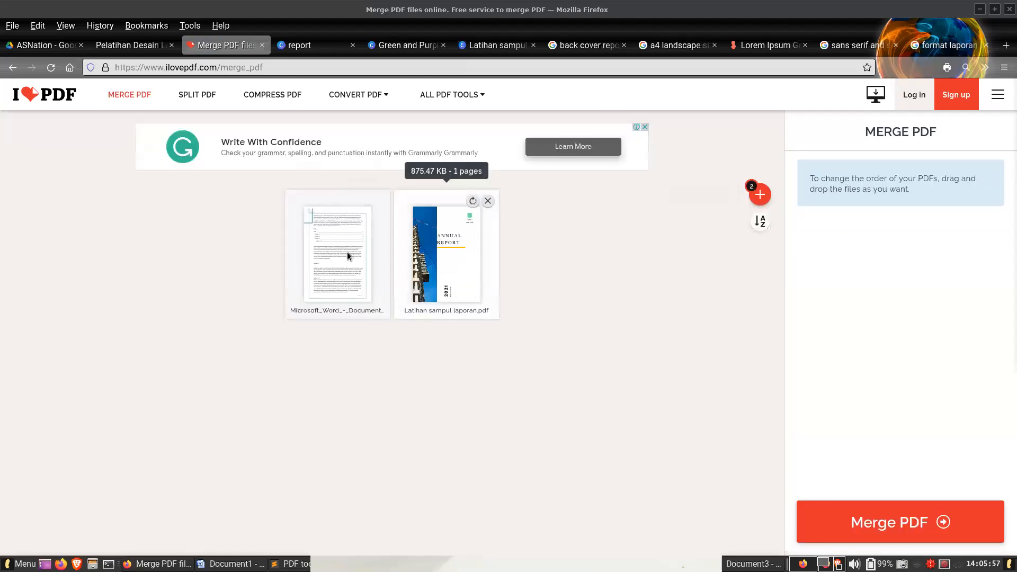
drag(455, 256, 319, 245)
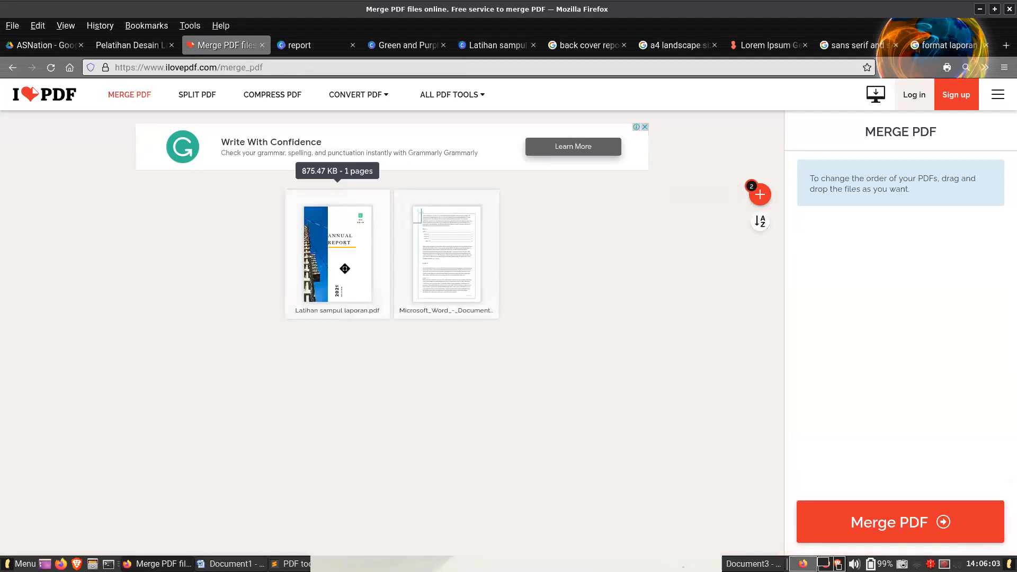
- Merge the two PDFs and open the downloaded ilovepdf_merged.pdf in Firefox
click(901, 524)
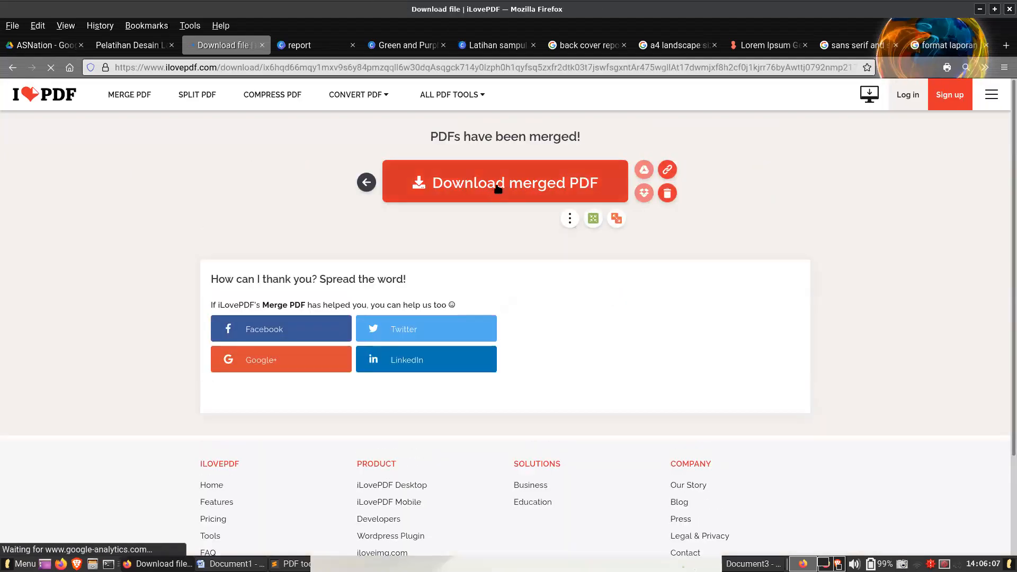
click(498, 187)
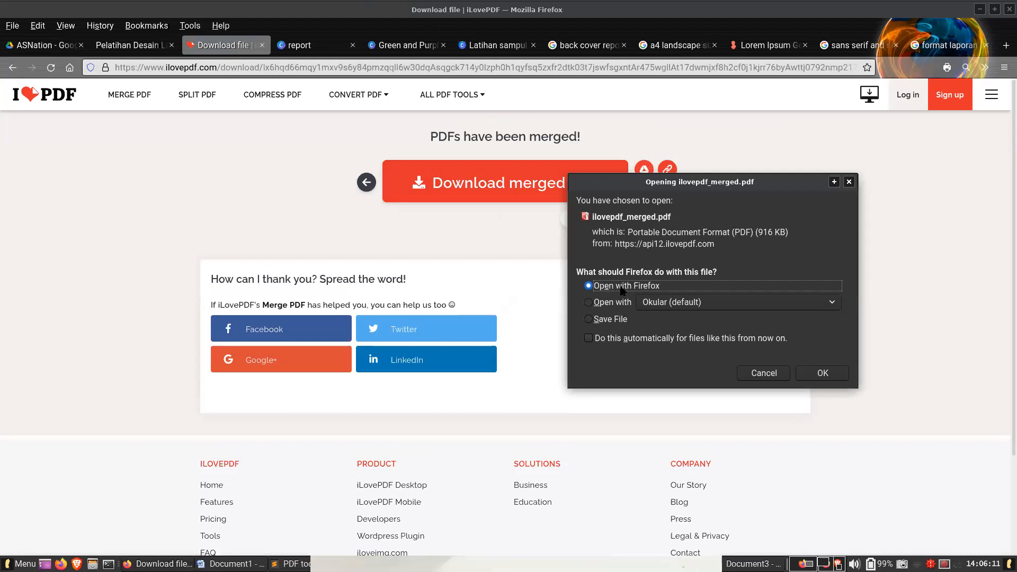
click(834, 373)
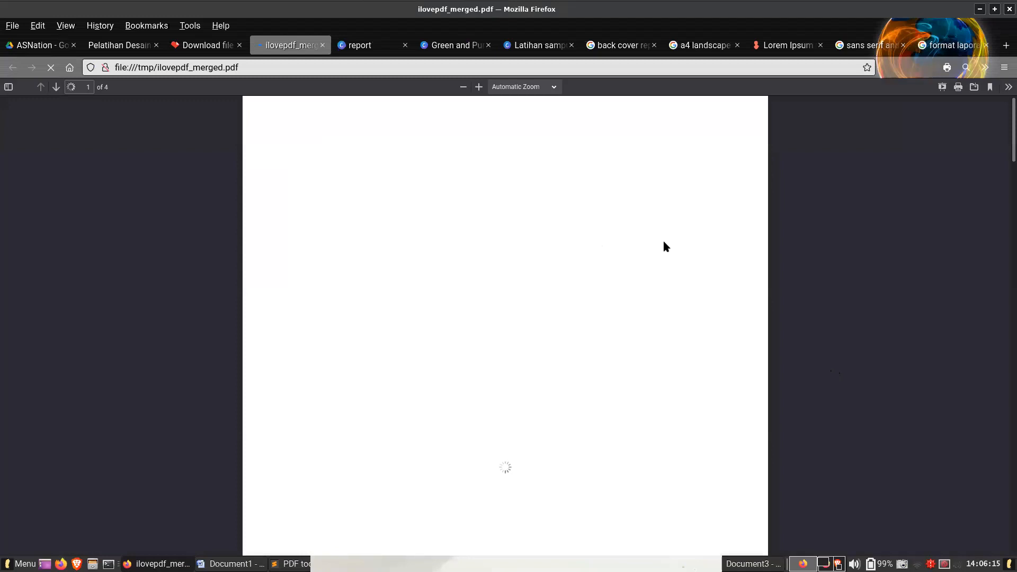
- Look through all pages of the merged PDF at reduced zoom, from the cover to the last report page
ctrl+scroll(825, 214, down, 5)
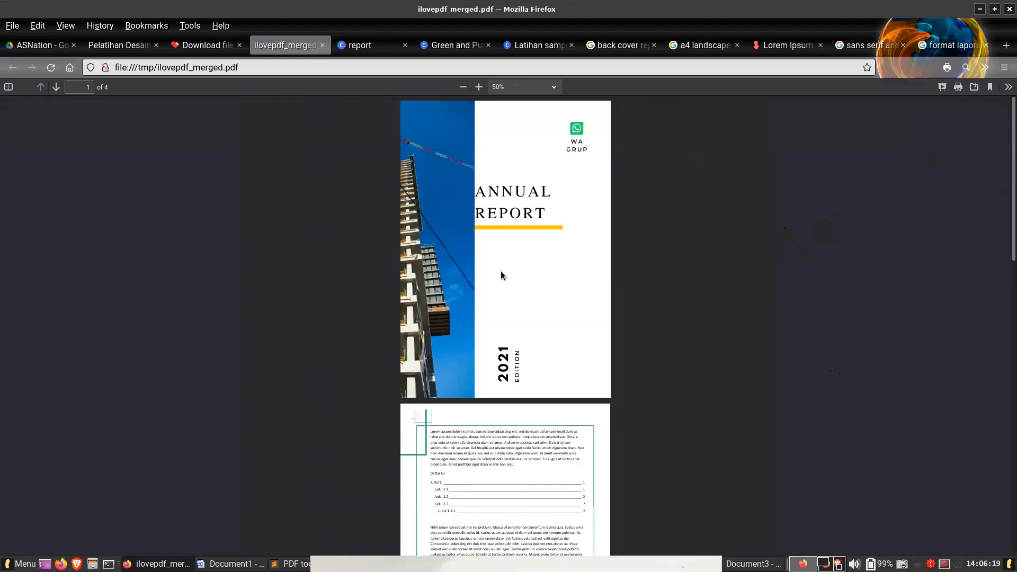
scroll(506, 276, down, 5)
scroll(517, 411, down, 8)
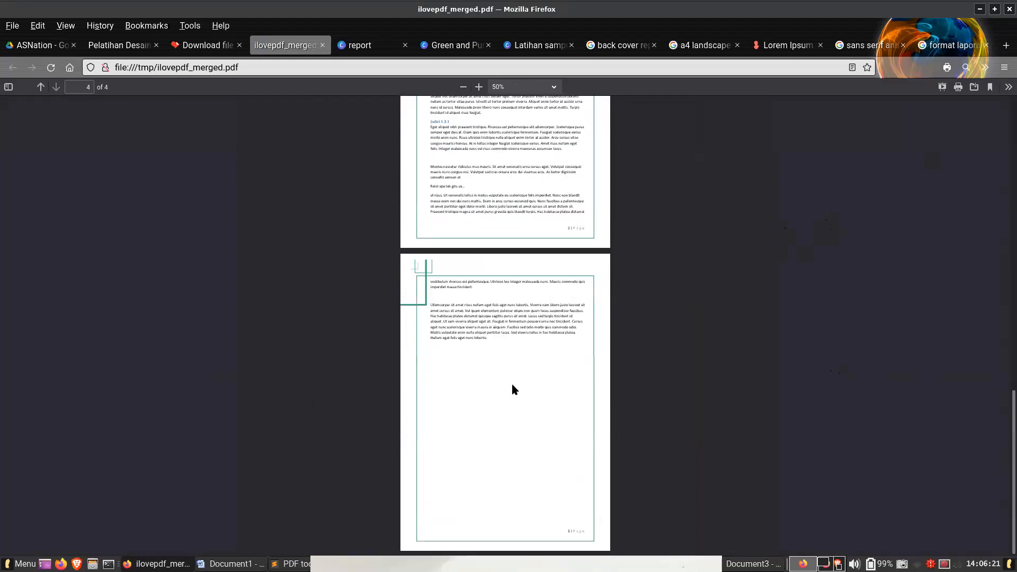
scroll(524, 383, up, 10)
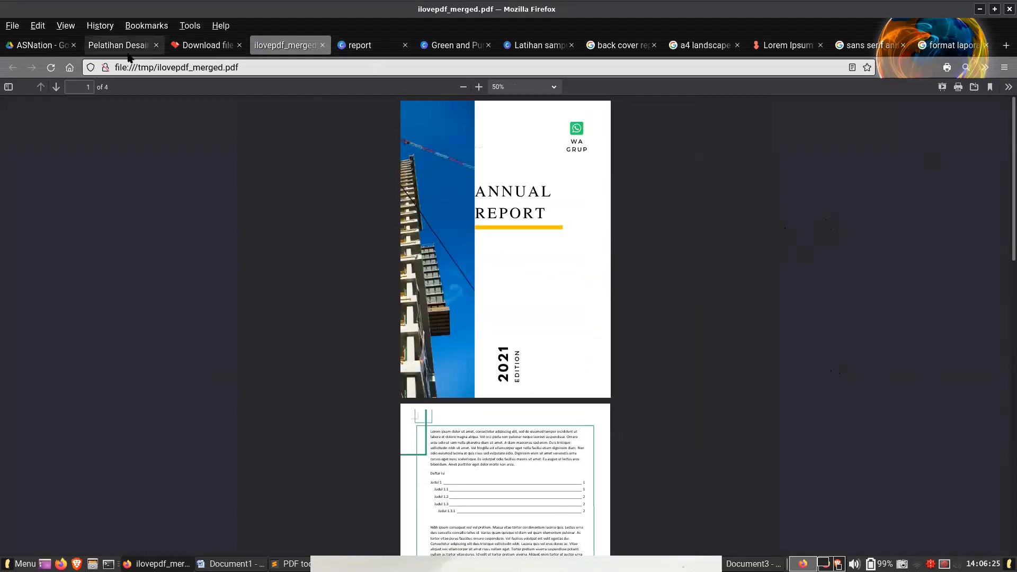
- Examine the "Desain Isi" example layouts on pages 7 to 9 of the "Pelatihan Desain Laporan" PDF
click(127, 46)
scroll(384, 338, up, 15)
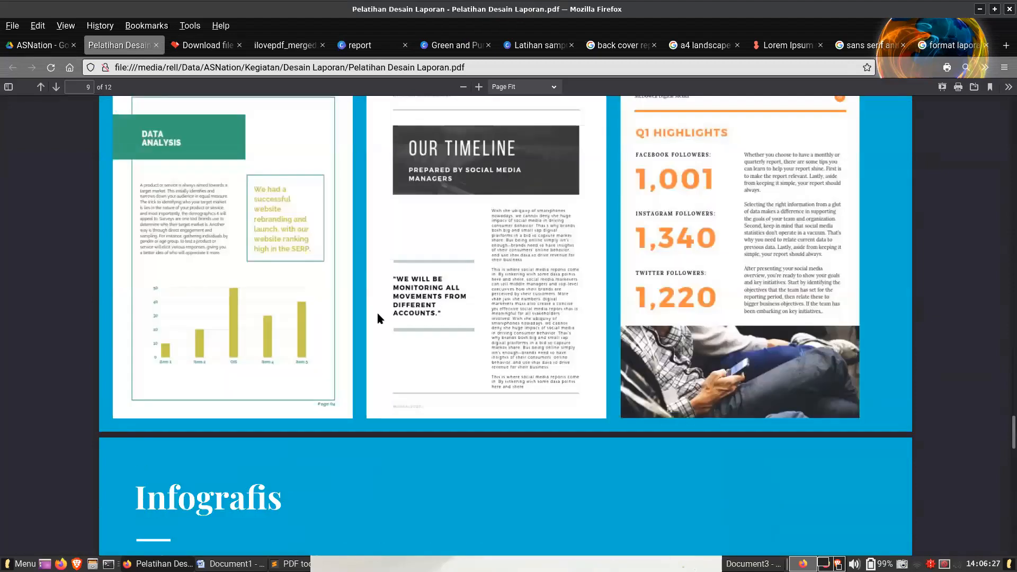
scroll(387, 321, down, 5)
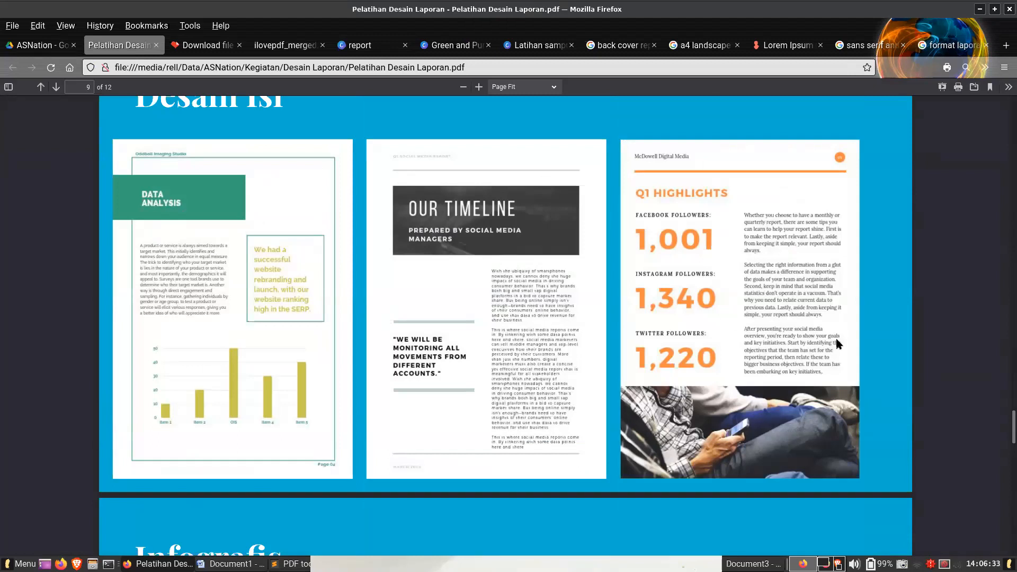
scroll(820, 338, up, 10)
scroll(819, 338, up, 5)
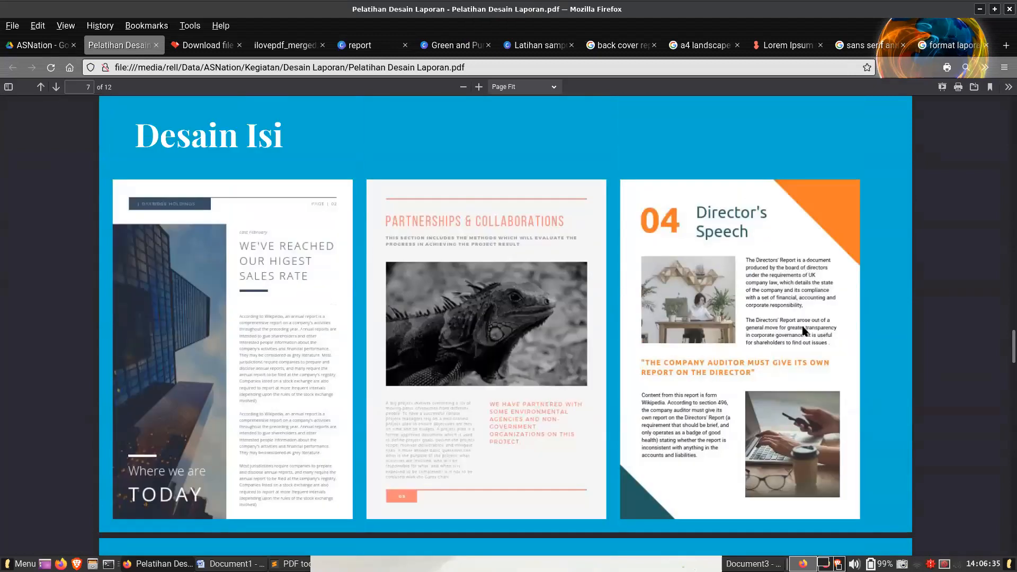
scroll(805, 331, down, 3)
scroll(794, 328, up, 3)
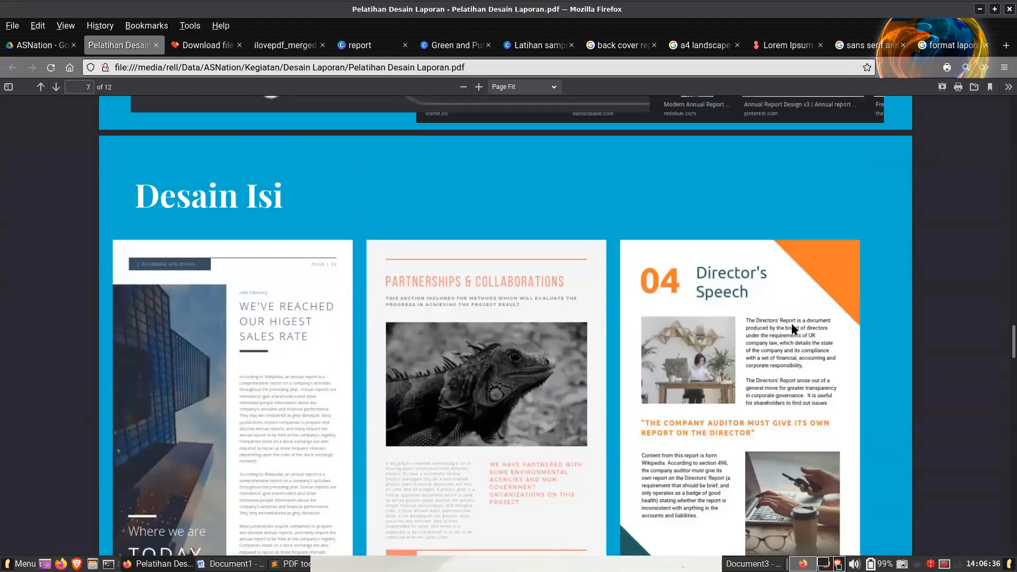
- Inspect the merged PDF's cover and first report page up close, then compare them with the Document1 report in Word
click(293, 45)
scroll(615, 270, up, 5)
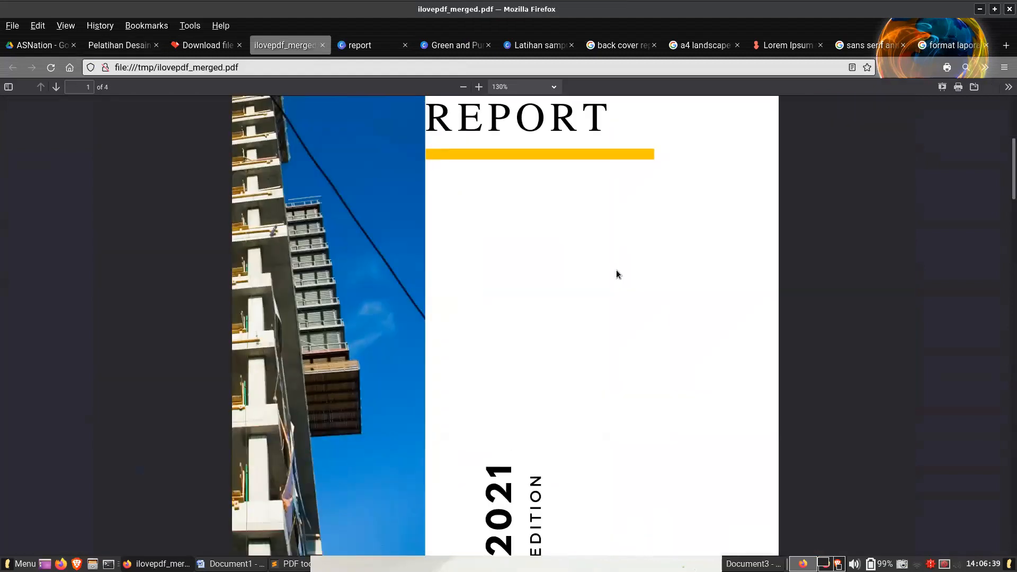
scroll(623, 275, down, 12)
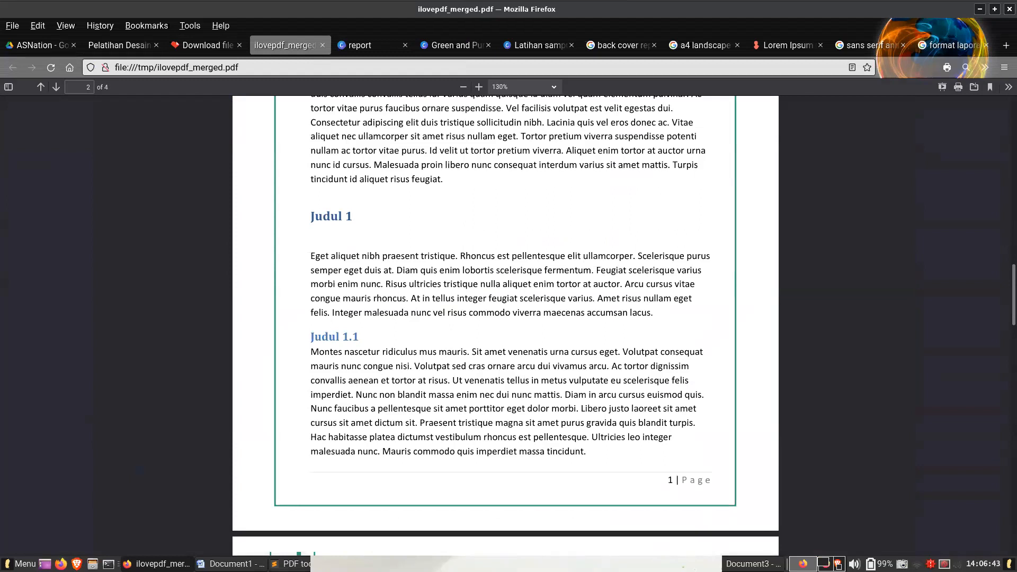
click(230, 563)
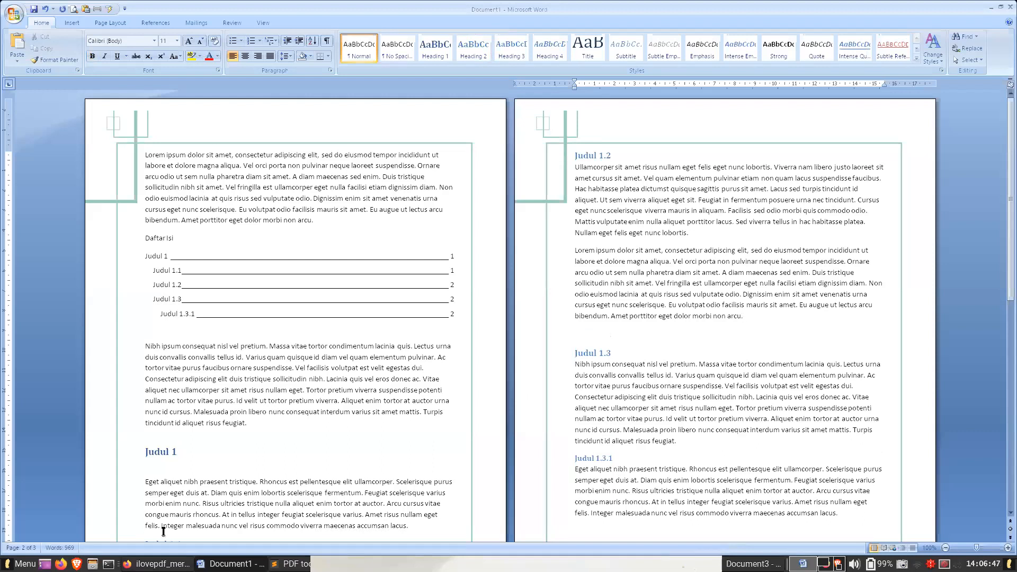
- Switch to Canva in Firefox and create a blank Instagram post from the Instagram Posts templates
click(159, 563)
click(432, 47)
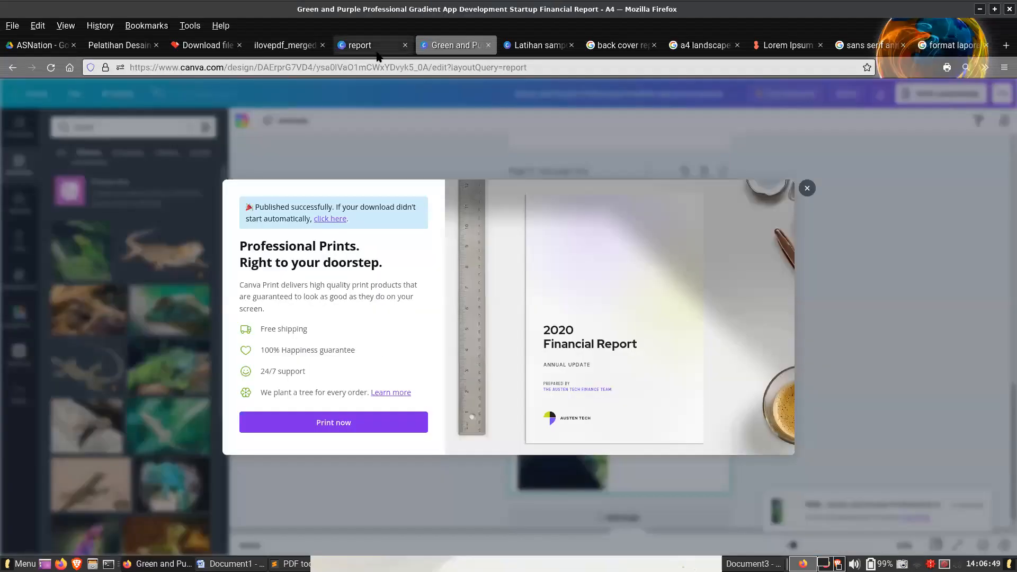
click(388, 46)
mouse_move(127, 98)
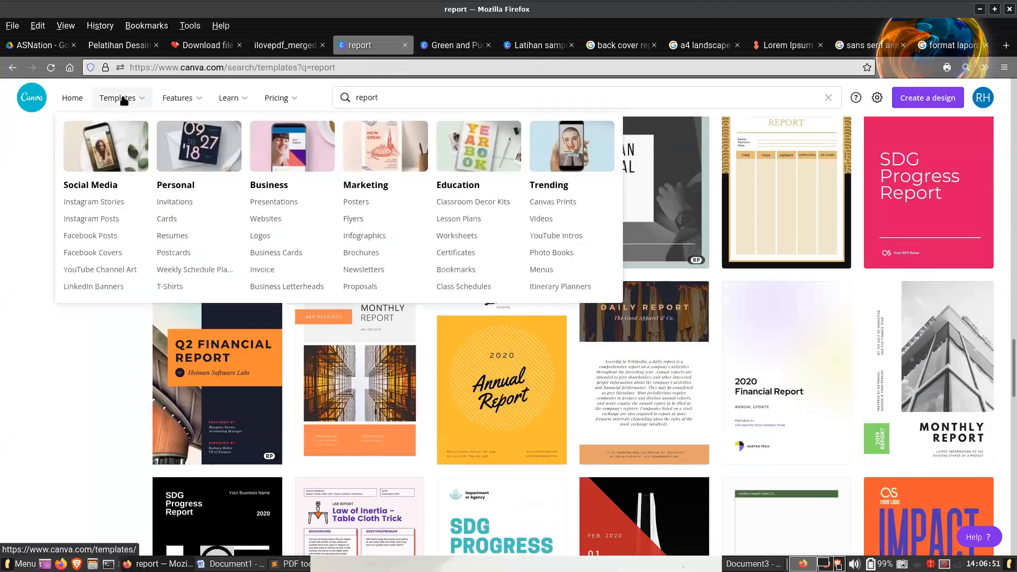
click(101, 219)
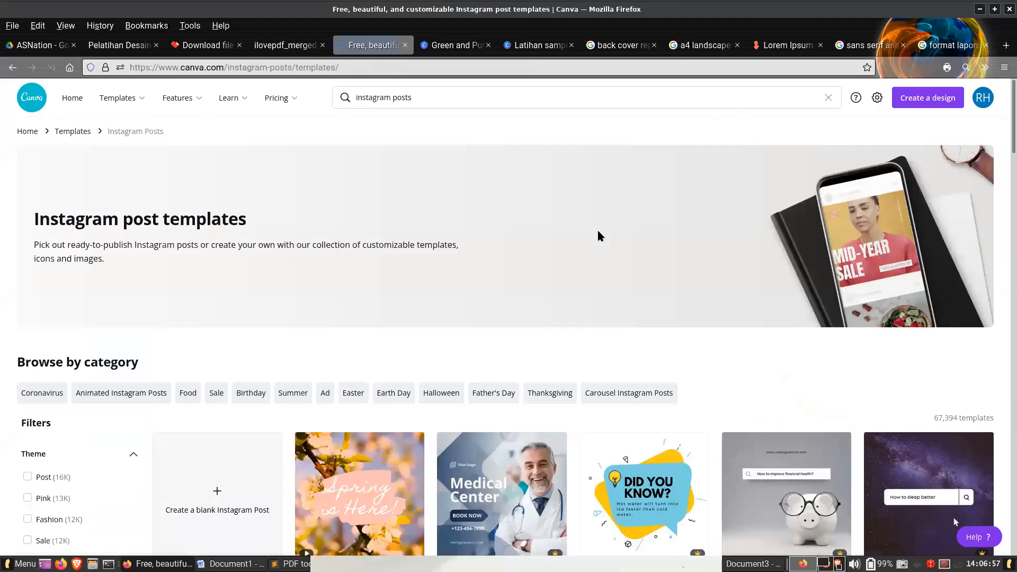
click(217, 498)
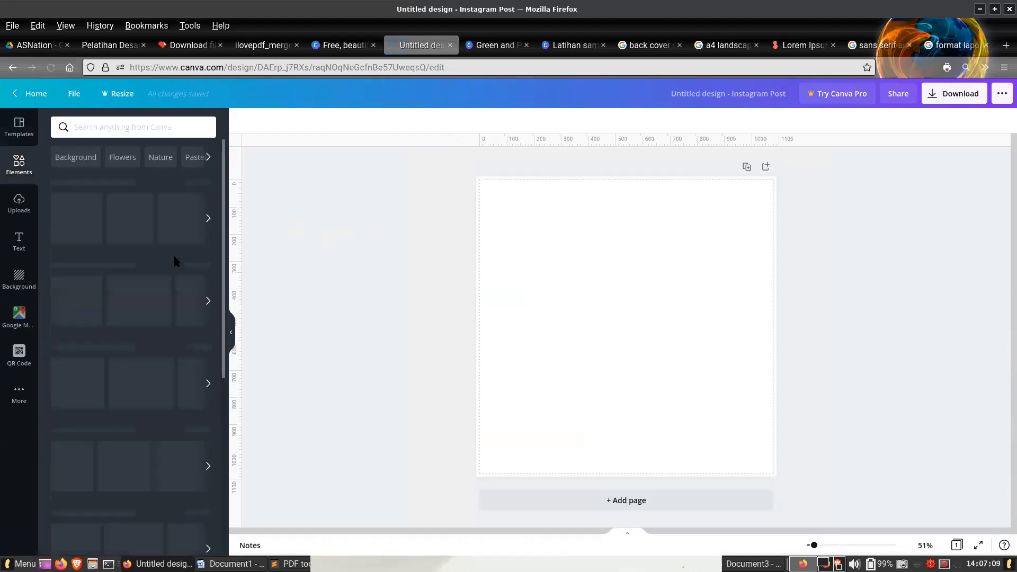
- Find the full chart collection among the elements and add a stacked bar chart to the blank page
drag(223, 205, 247, 336)
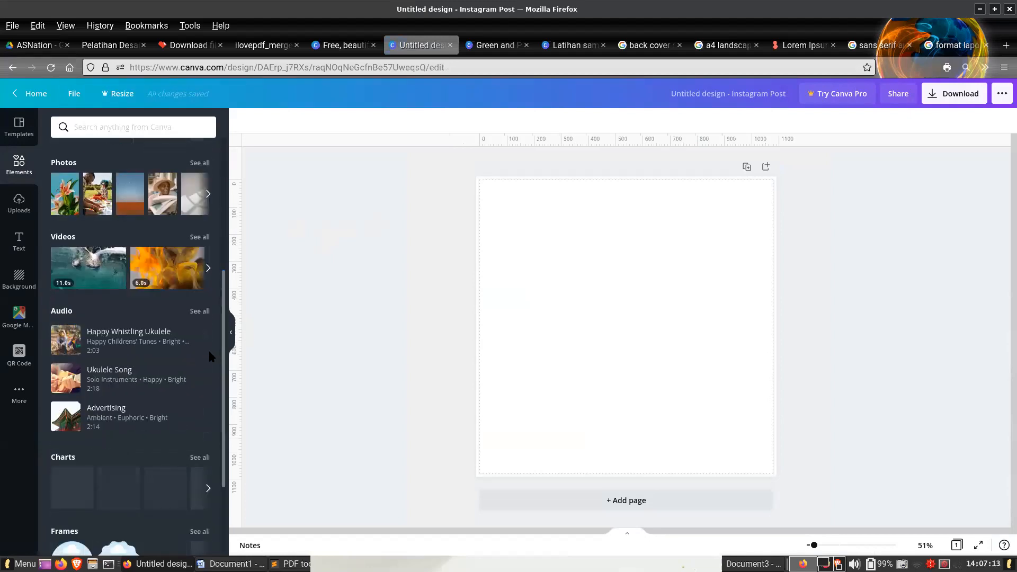
scroll(210, 353, down, 2)
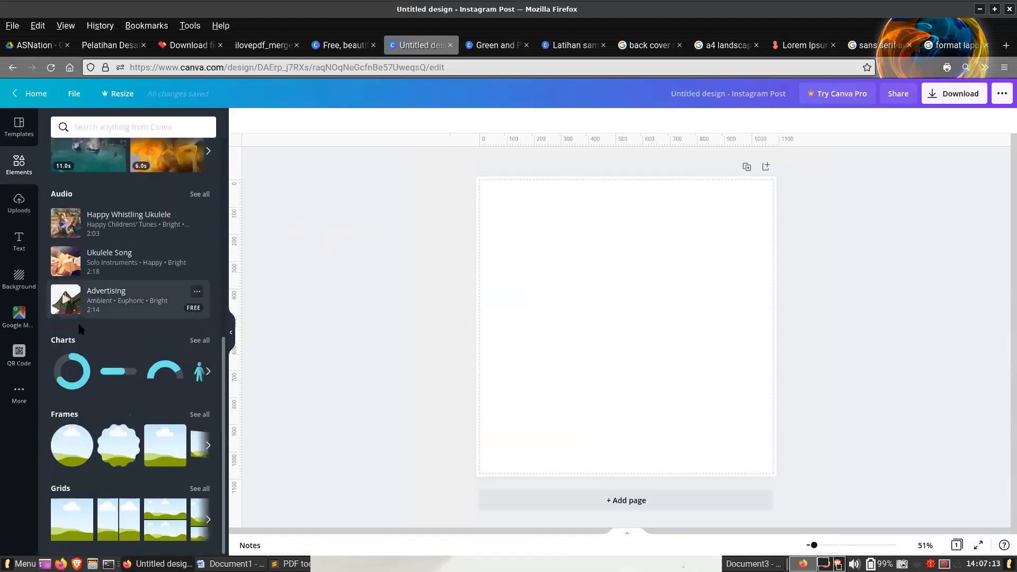
click(196, 341)
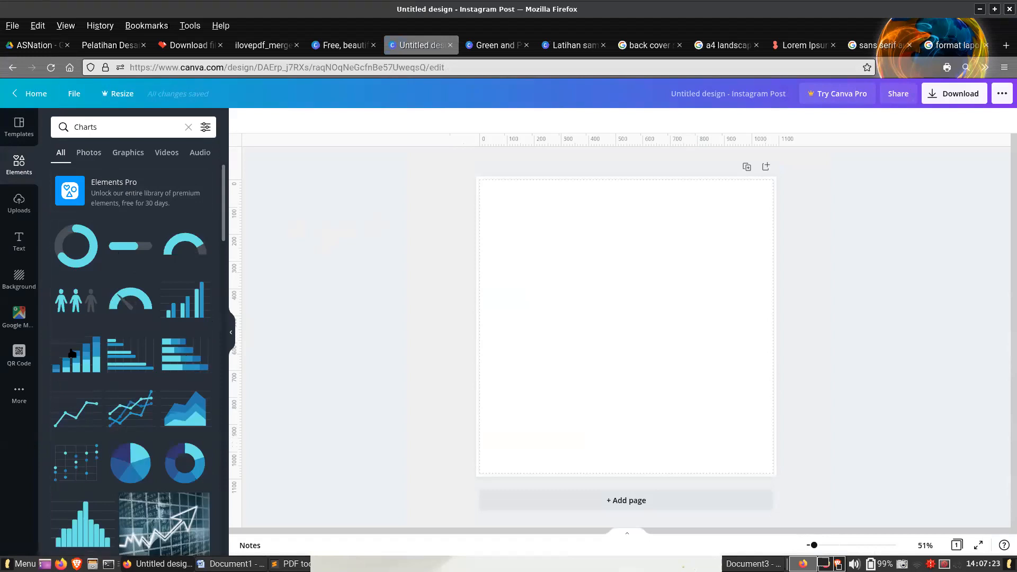
click(80, 358)
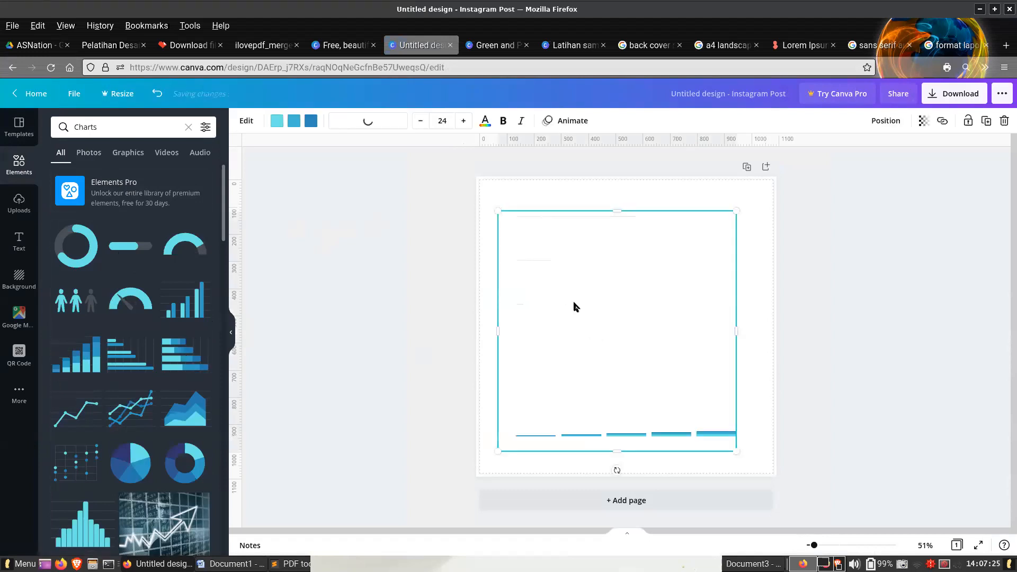
- Rename the chart's first four items as September, Oktober, November and Desember in its data table
click(68, 207)
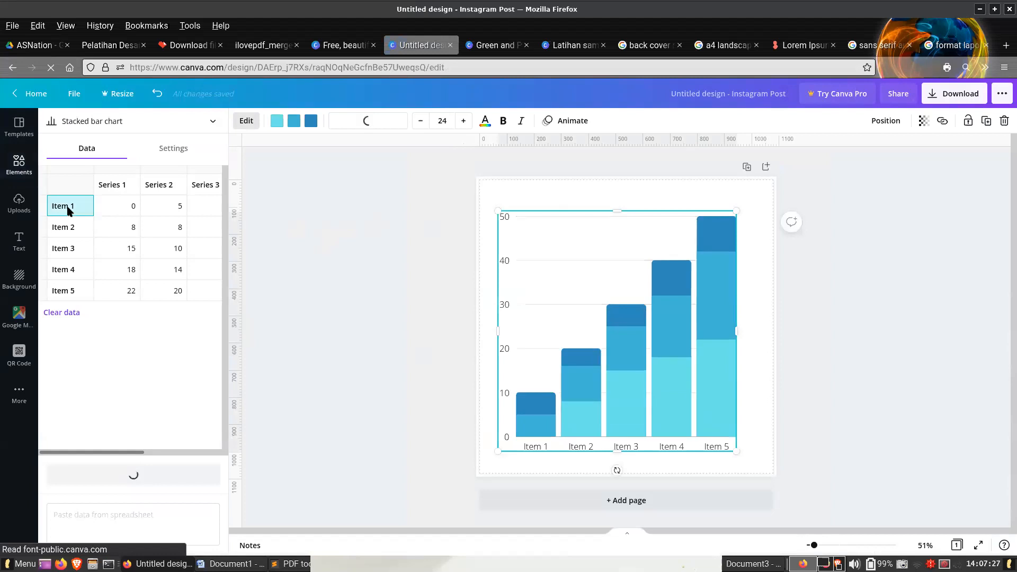
click(68, 206)
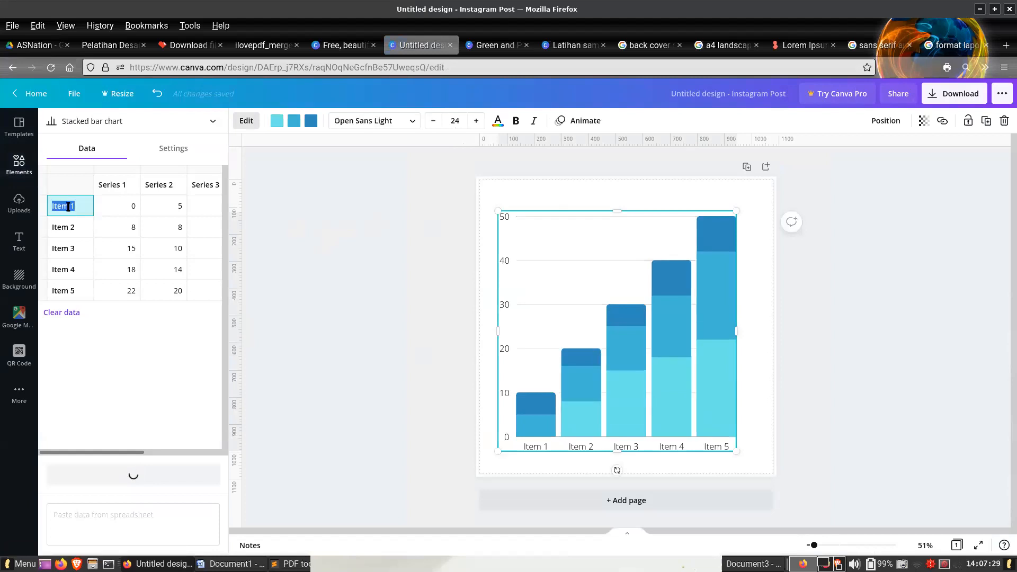
text(Peny)
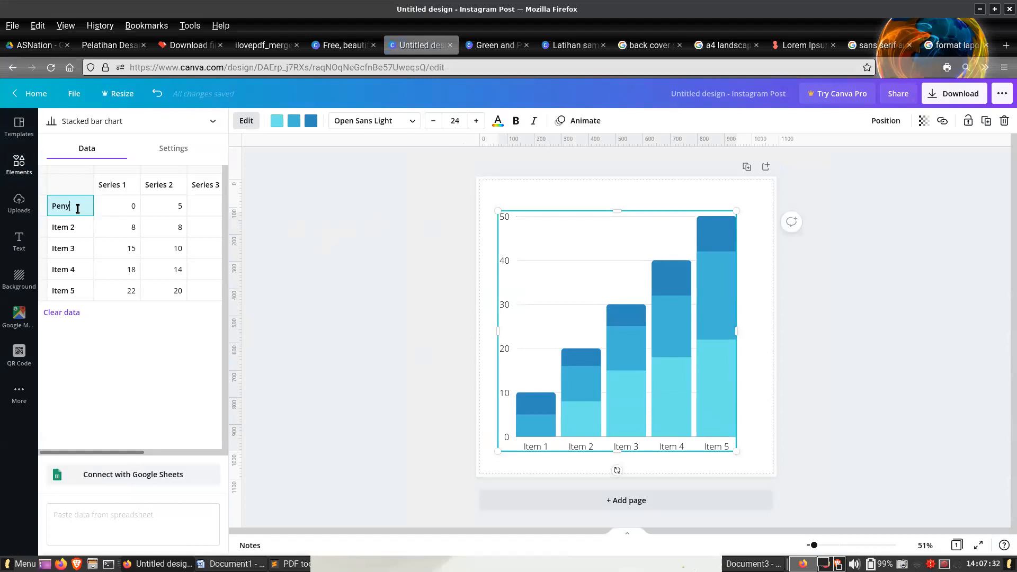
double_click(78, 209)
text(September)
key(Return)
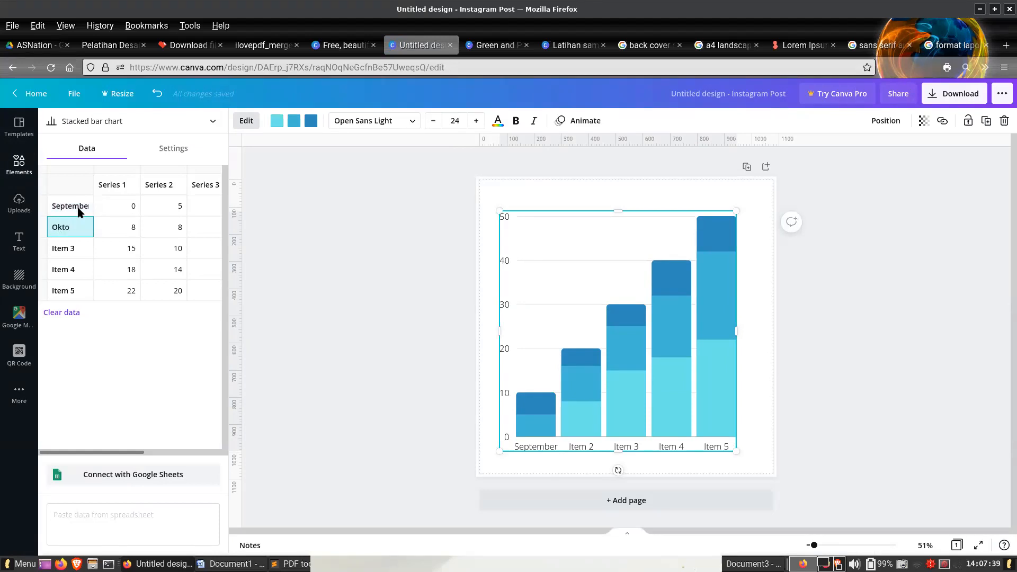
key(Return)
text(N)
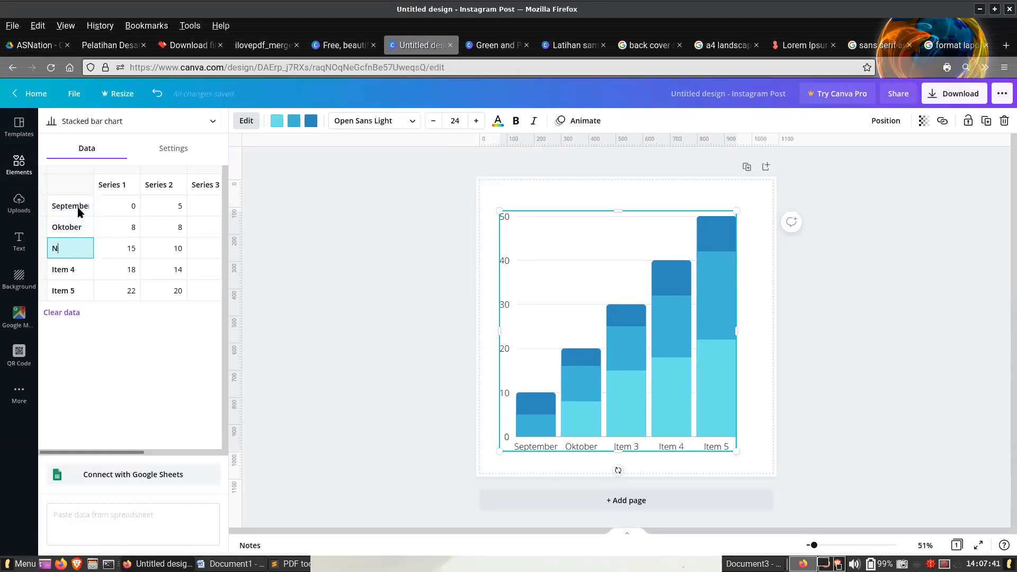
text(ovember)
key(Return)
text(Desember)
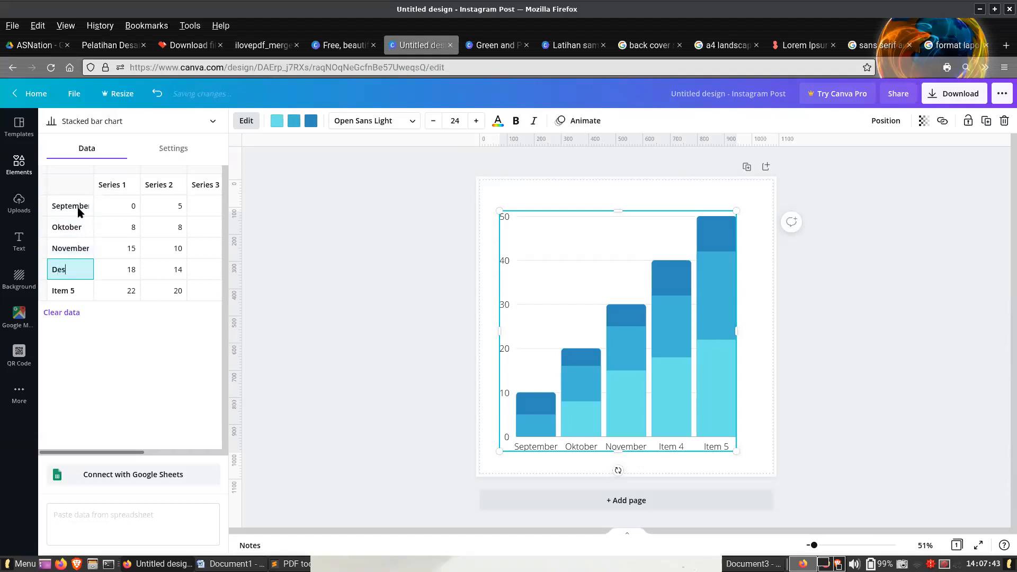
- Clear the Item 5 label and that row's Series 1 and Series 2 values in the chart data
click(74, 294)
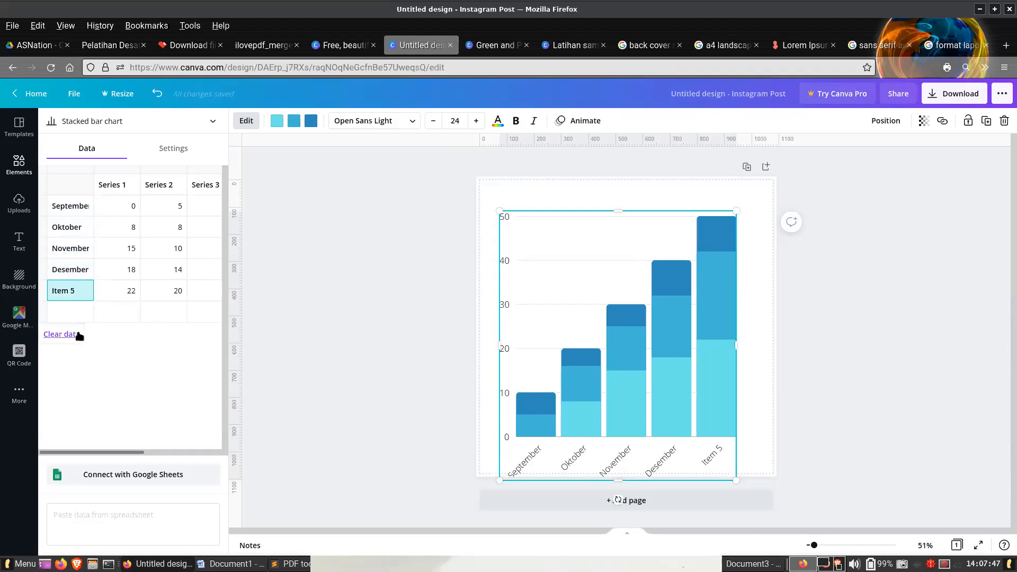
click(60, 335)
click(157, 93)
click(63, 291)
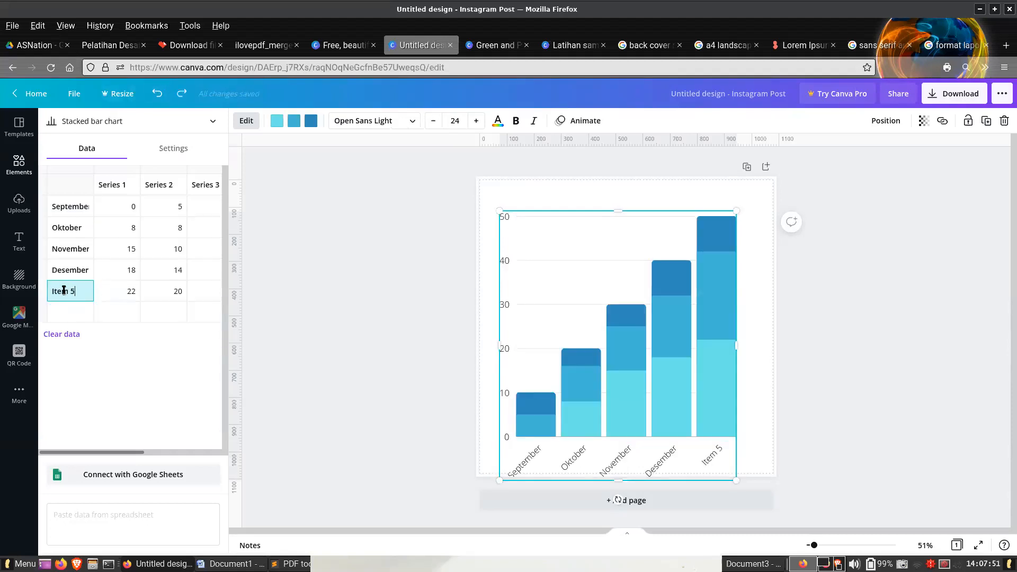
drag(61, 287, 72, 286)
key(BackSpace)
click(129, 293)
key(BackSpace)
key(BackSpace)
click(174, 293)
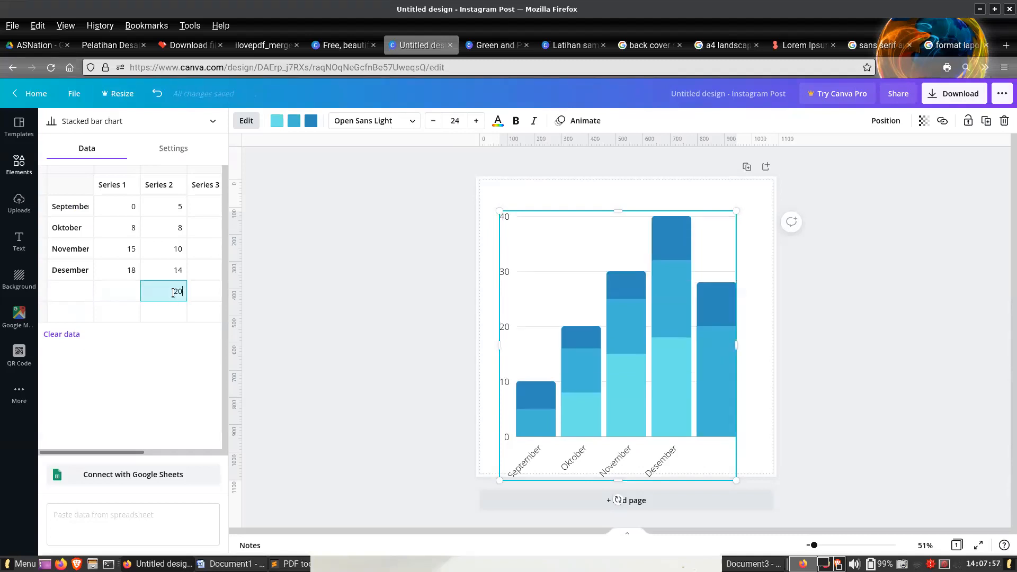
click(155, 208)
click(126, 208)
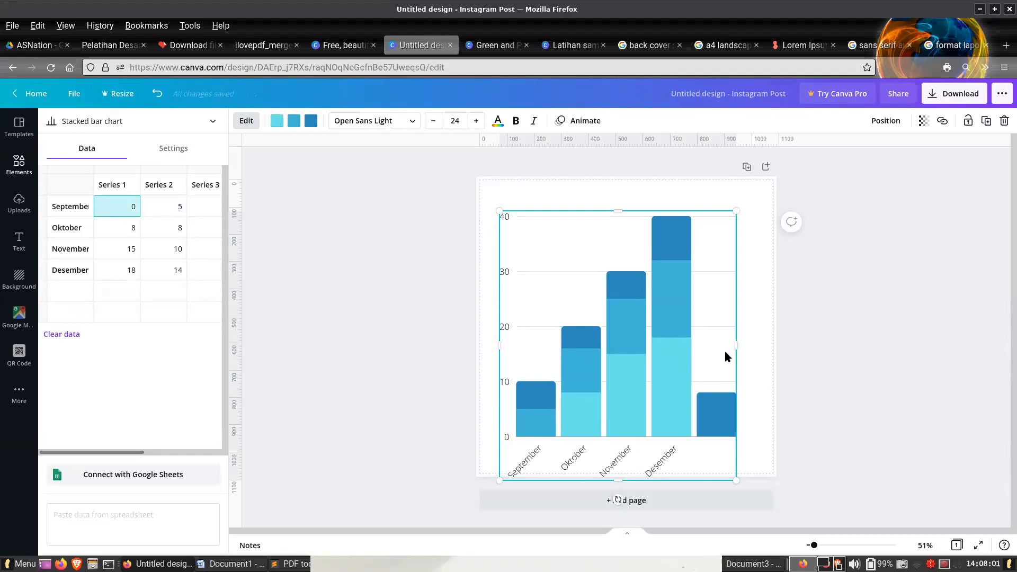
- Clear the fifth row's Series 3 value and close the chart's data table
click(201, 293)
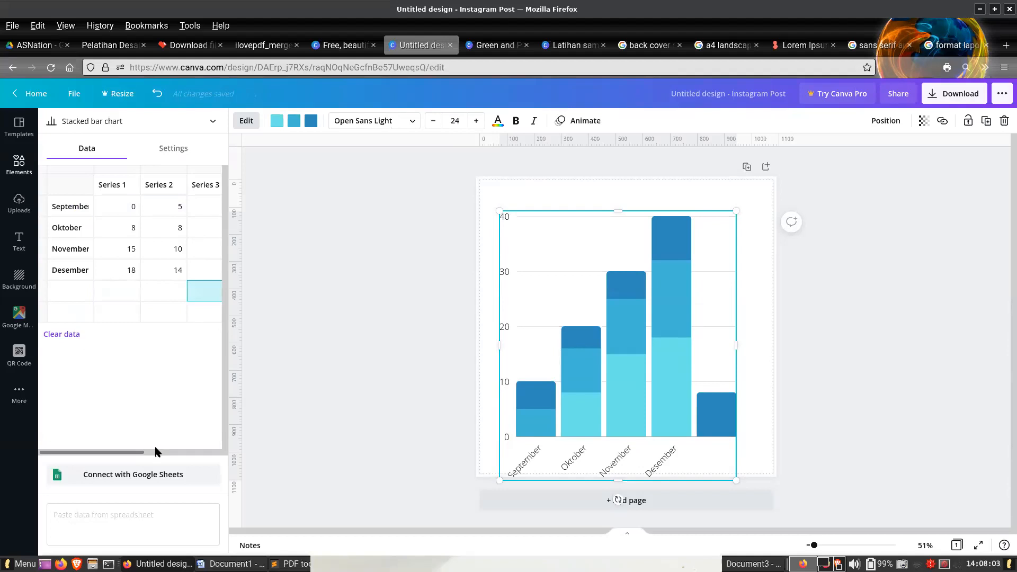
click(158, 452)
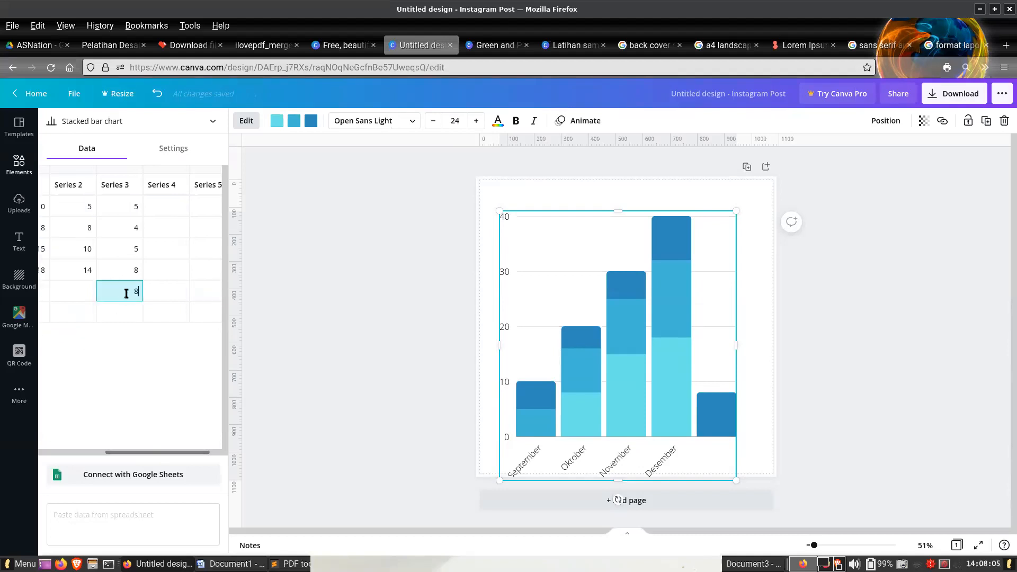
key(F11)
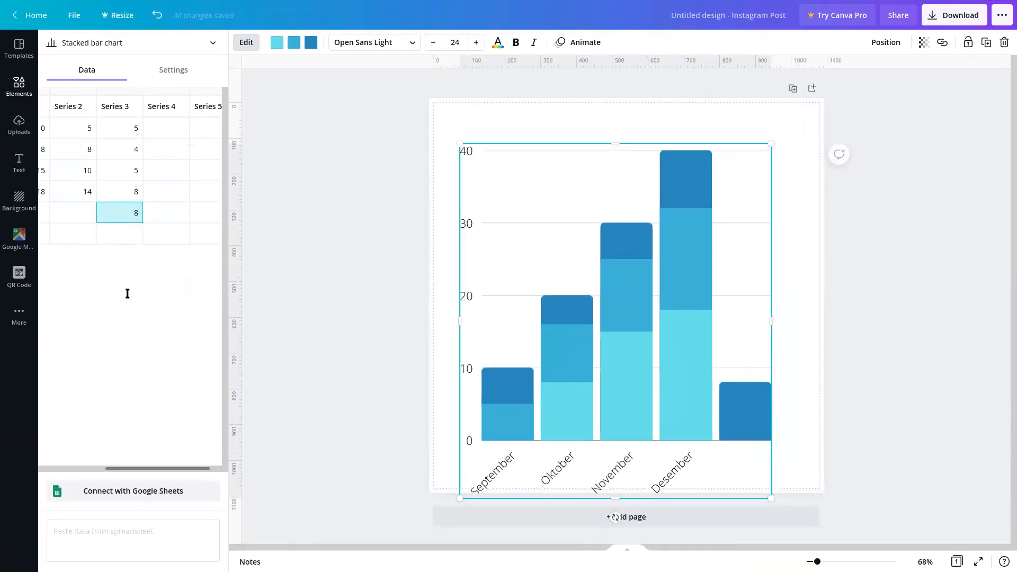
key(F11)
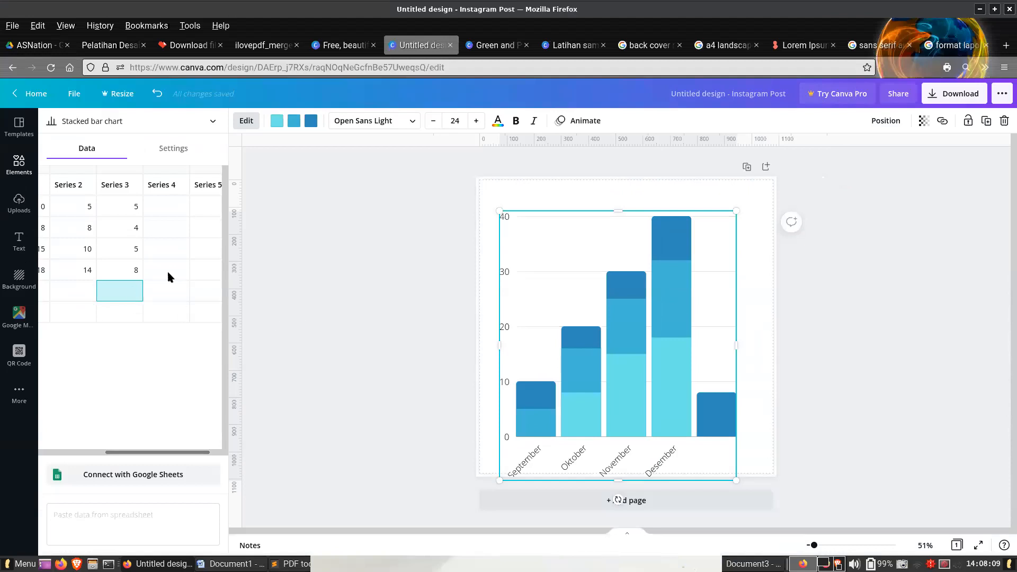
click(167, 271)
click(669, 222)
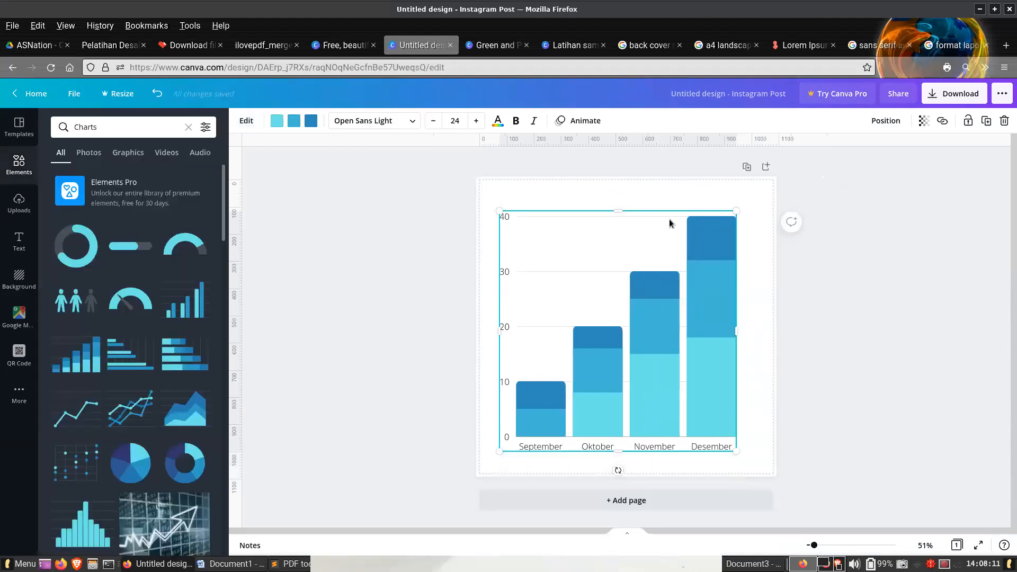
- Capture a region screenshot around the deselected four-month chart and copy it to the clipboard
click(661, 199)
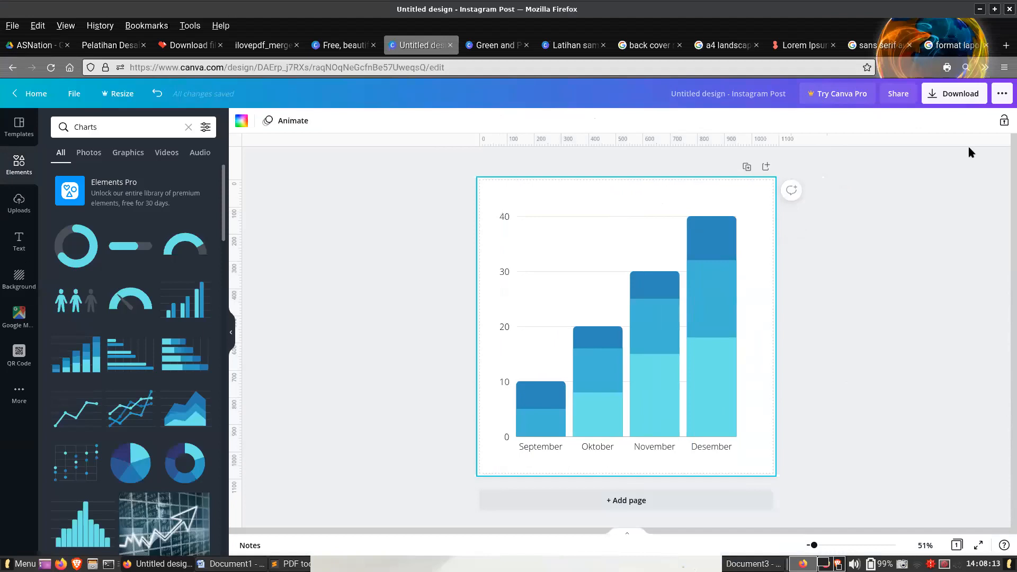
click(726, 218)
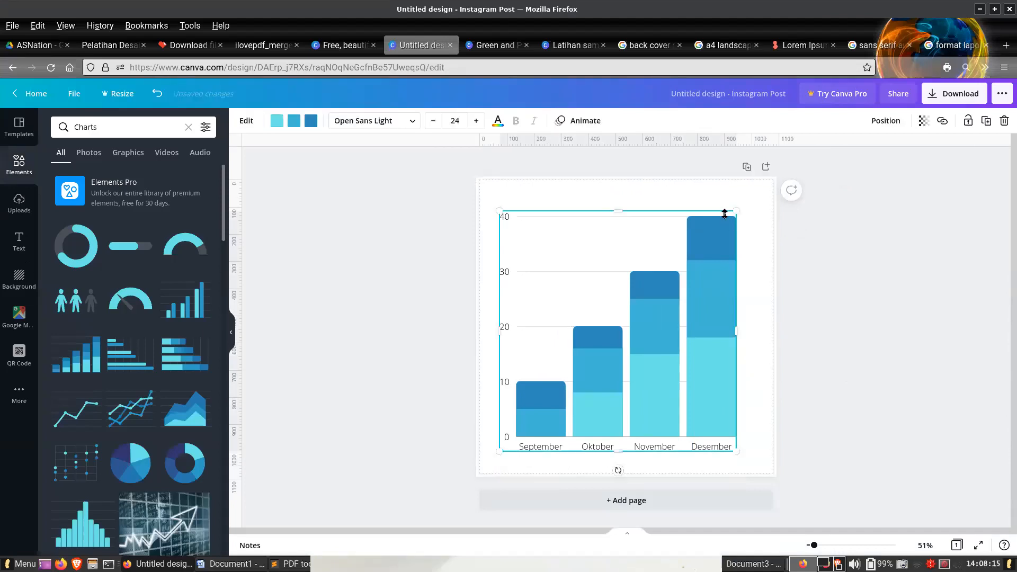
click(869, 260)
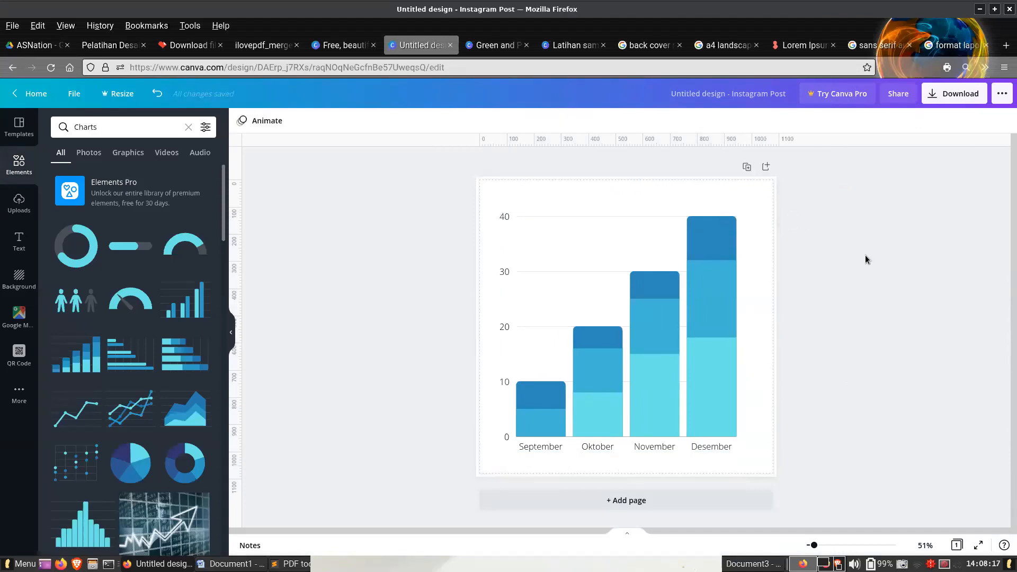
key(Print)
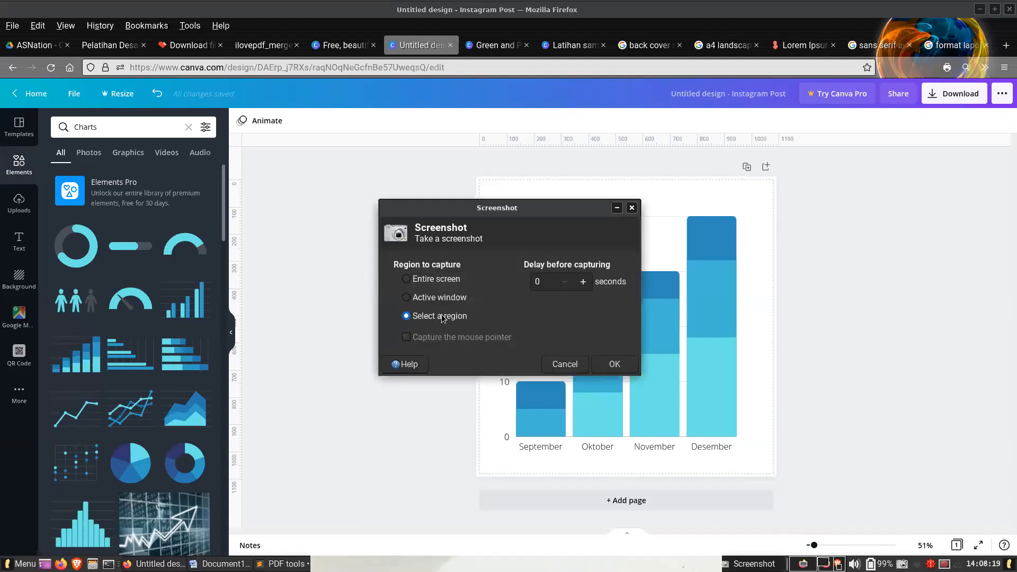
click(614, 365)
drag(488, 193, 759, 459)
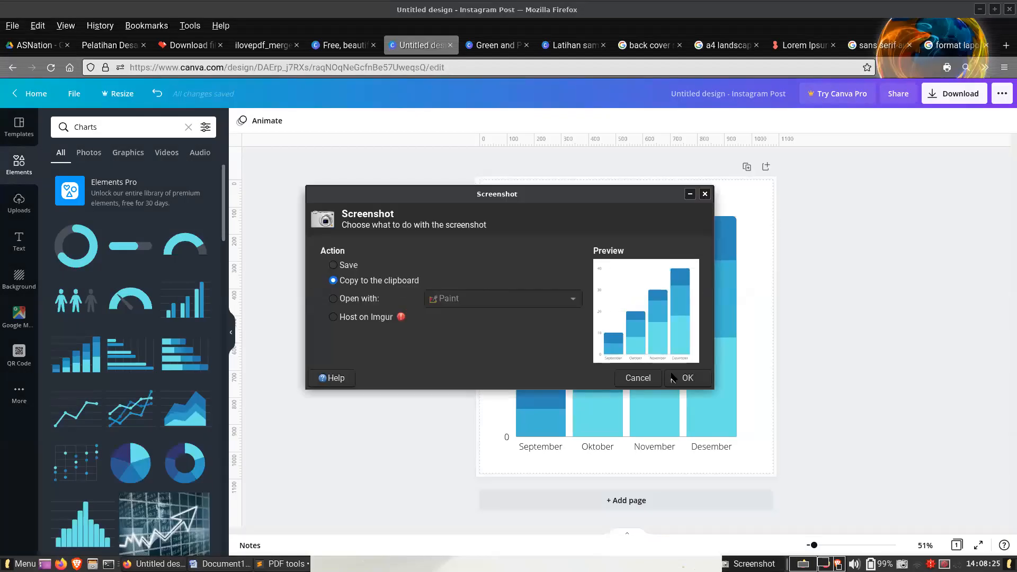
click(687, 377)
- Switch to Document1 in Word, paste the chart image below the Judul 1.2 text, and shrink it to about 4.95 by 5.05 cm
click(222, 563)
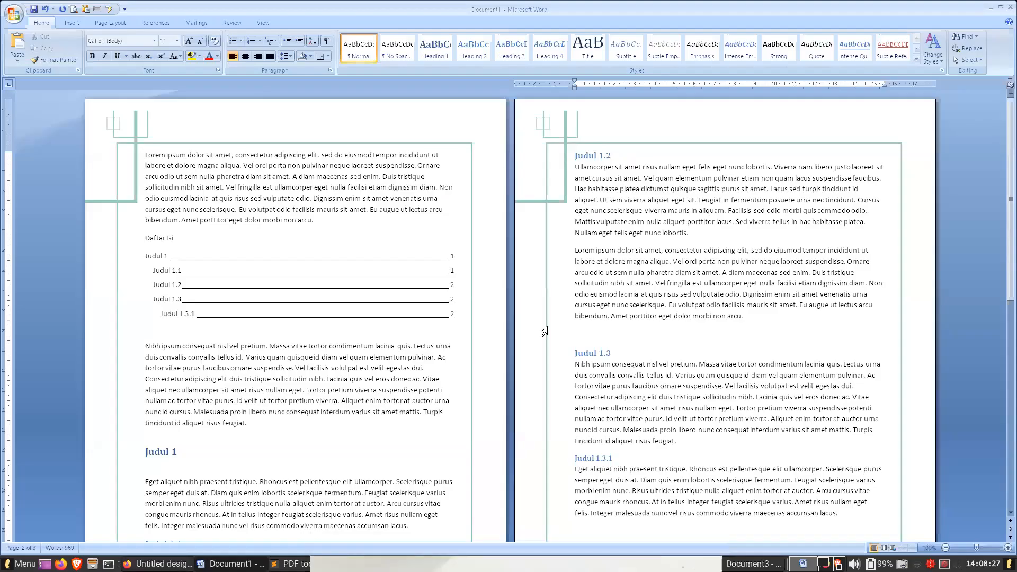
key(ctrl+v)
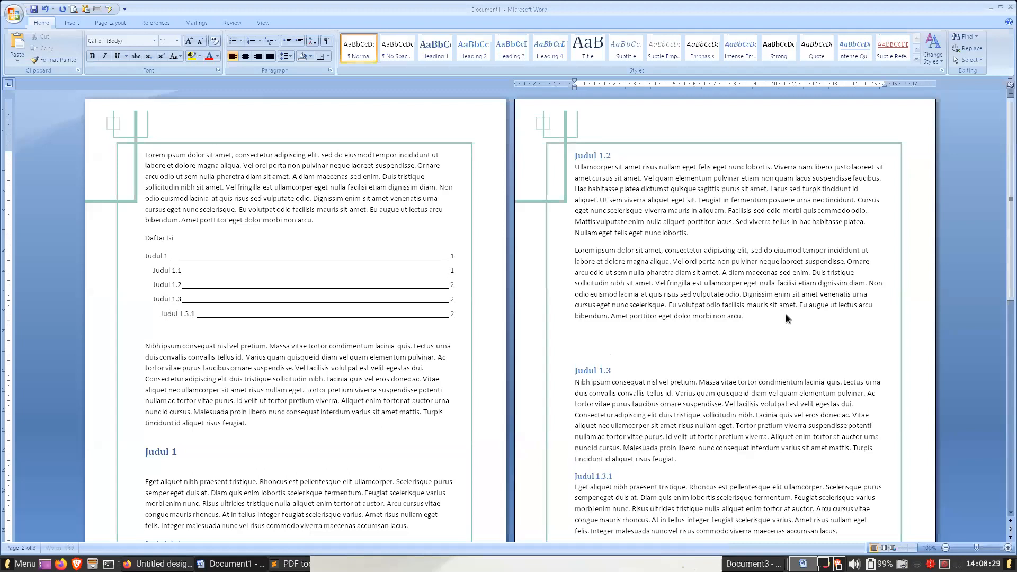
click(787, 316)
drag(576, 259, 756, 424)
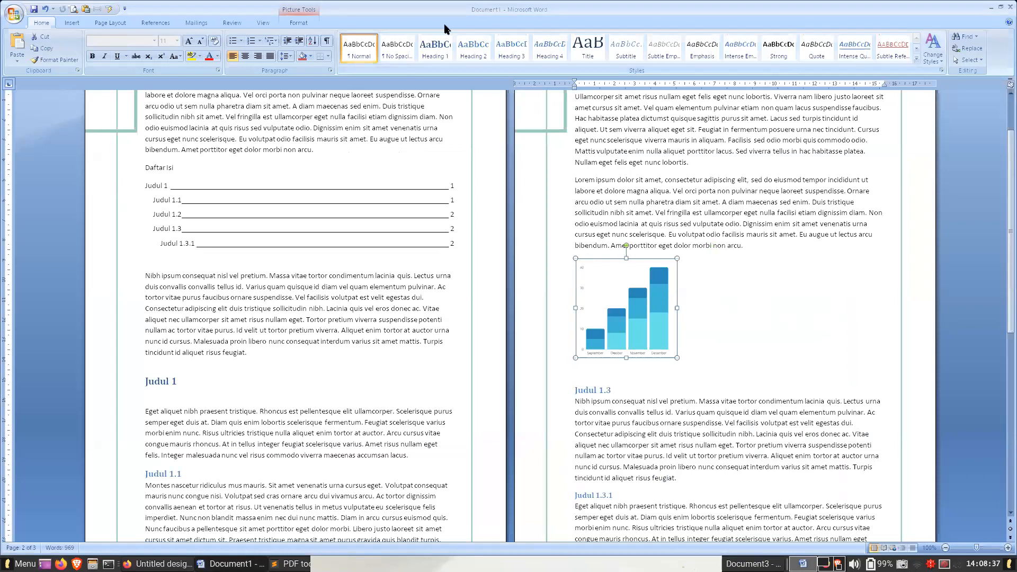
- Place the chart image with square text wrapping at the right of Judul 1.2's second paragraph, enlarged to about 5.72 by 5.85 cm
click(299, 23)
click(852, 60)
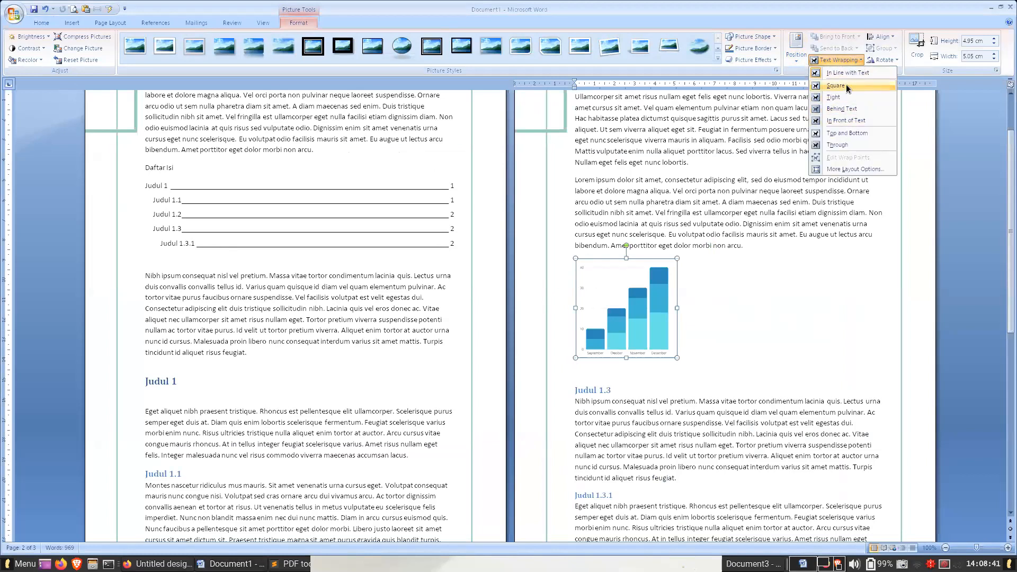
click(847, 86)
drag(651, 300, 866, 203)
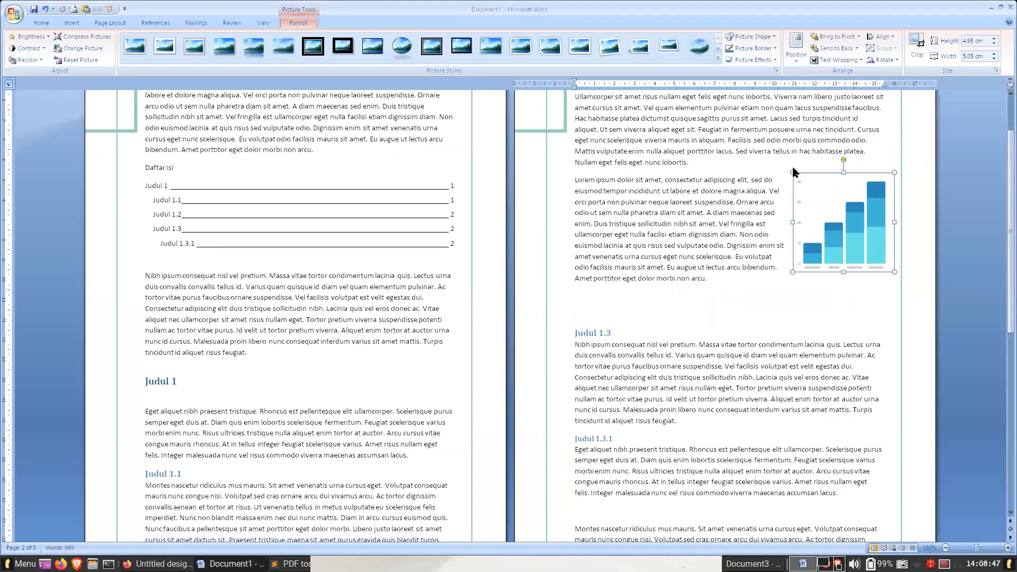
drag(793, 173, 777, 157)
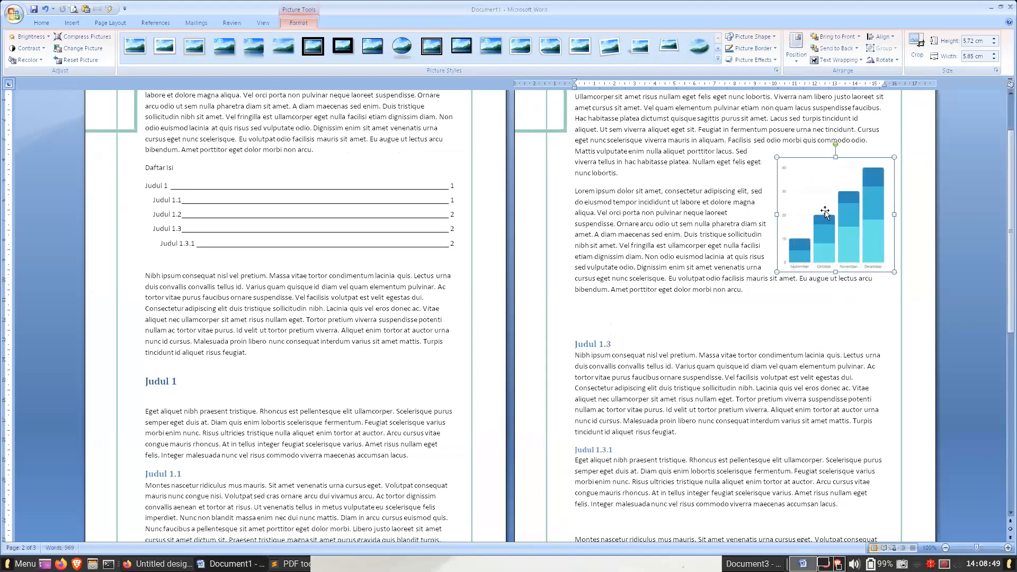
- Insert the caption "Figure 1: Grafik penyerapan anggaran K/L ABCD" below the chart image and centre it
right_click(827, 213)
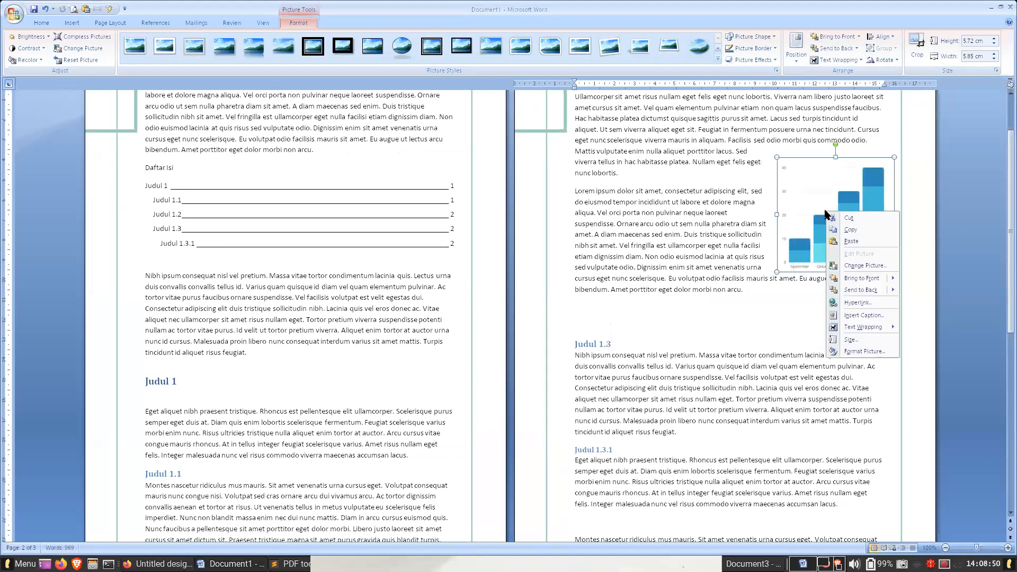
click(862, 316)
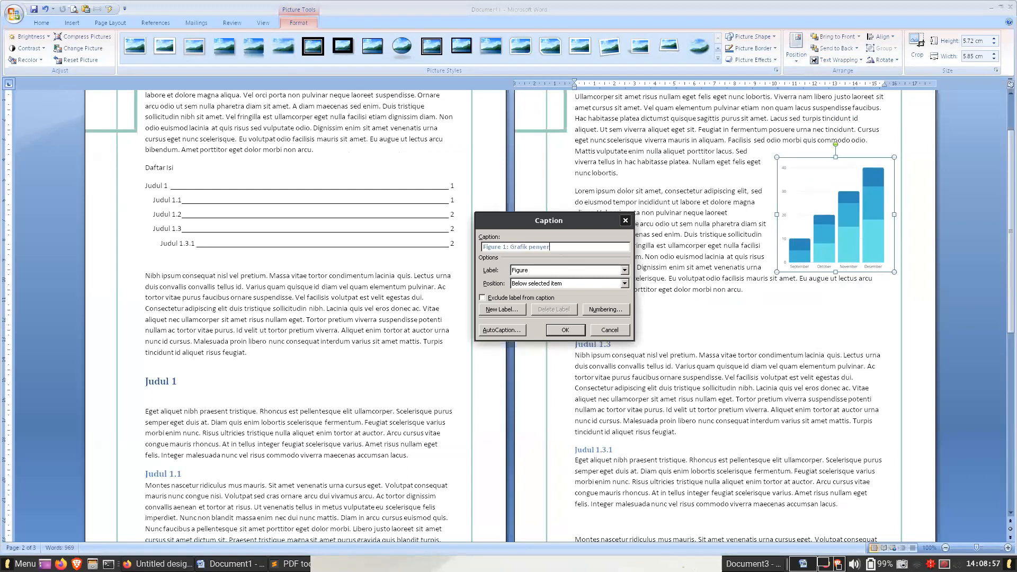
text(: Grafik penyerapan anggaran K/L ABCD)
key(Return)
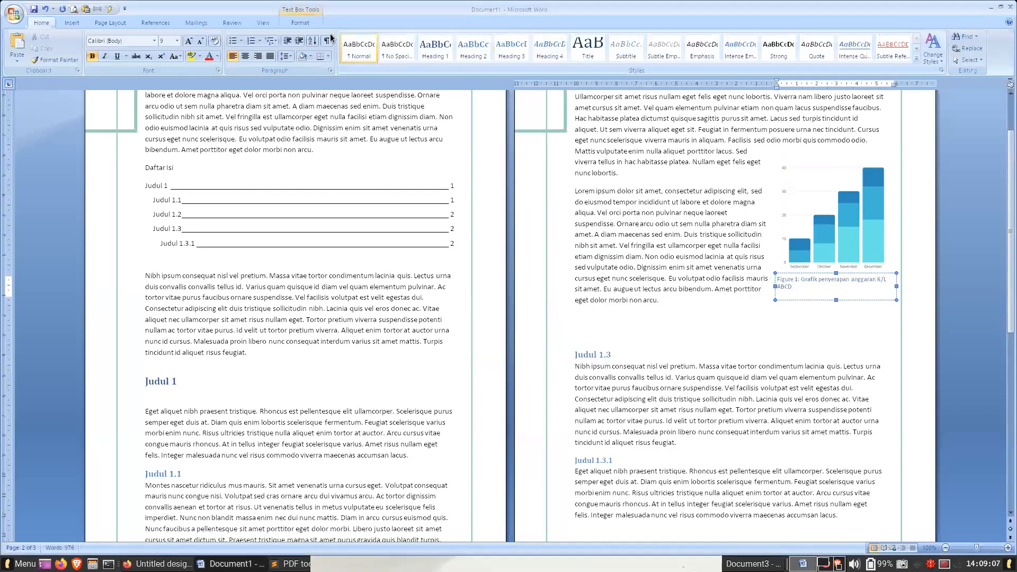
click(244, 56)
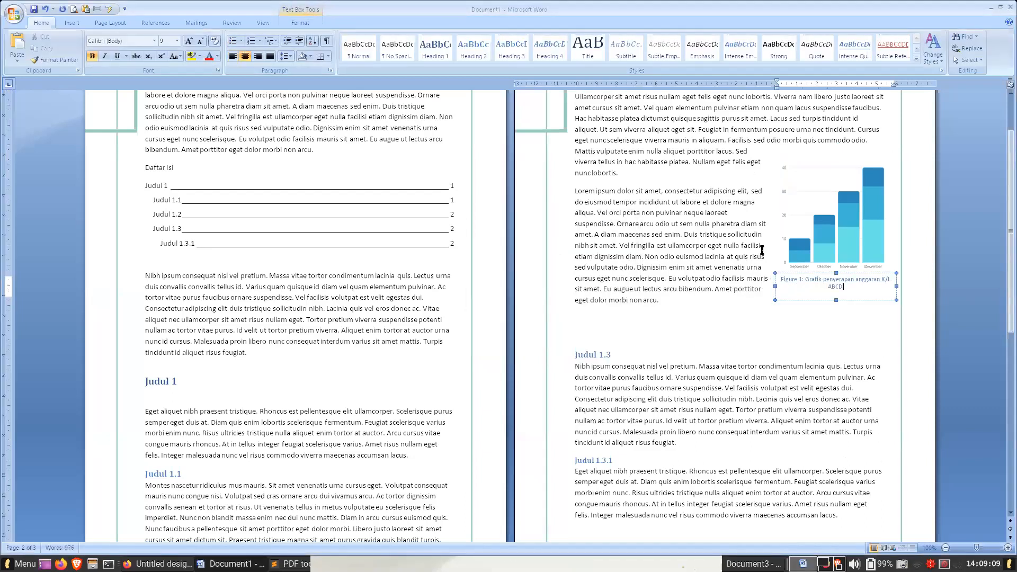
click(732, 245)
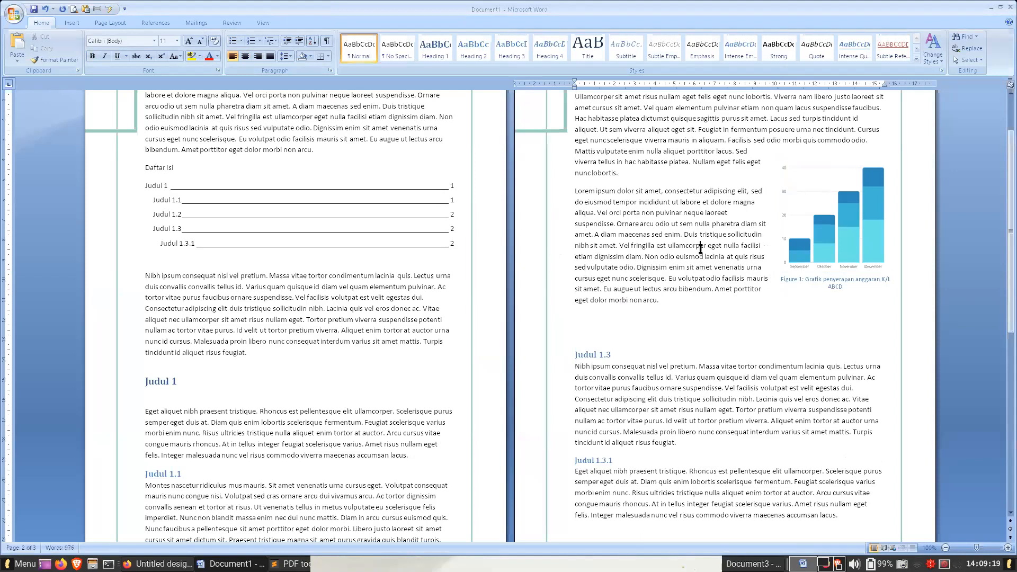
- Switch to the chart design in Canva and rename it "Infografik"
key(alt+Tab)
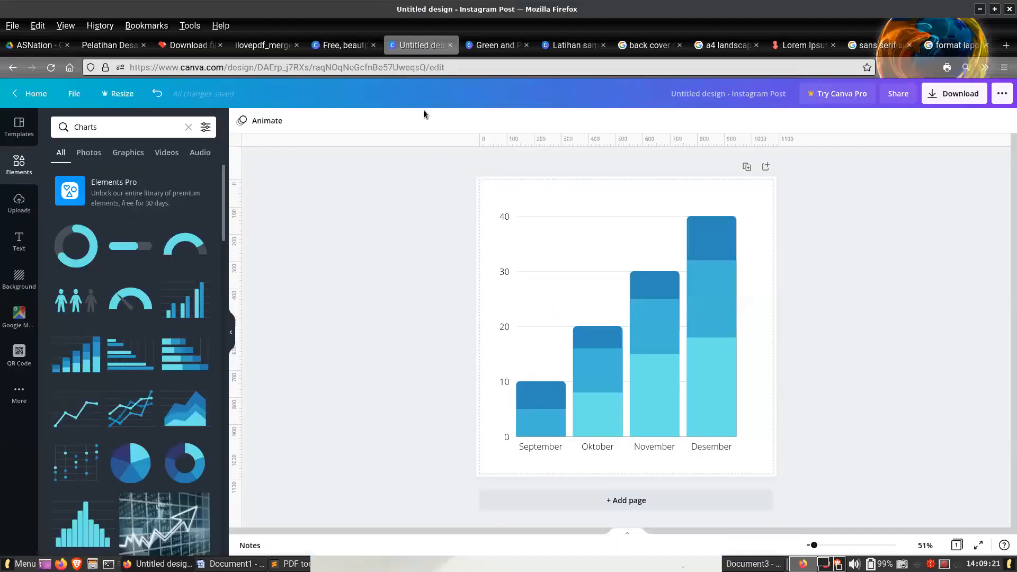
click(78, 93)
click(108, 119)
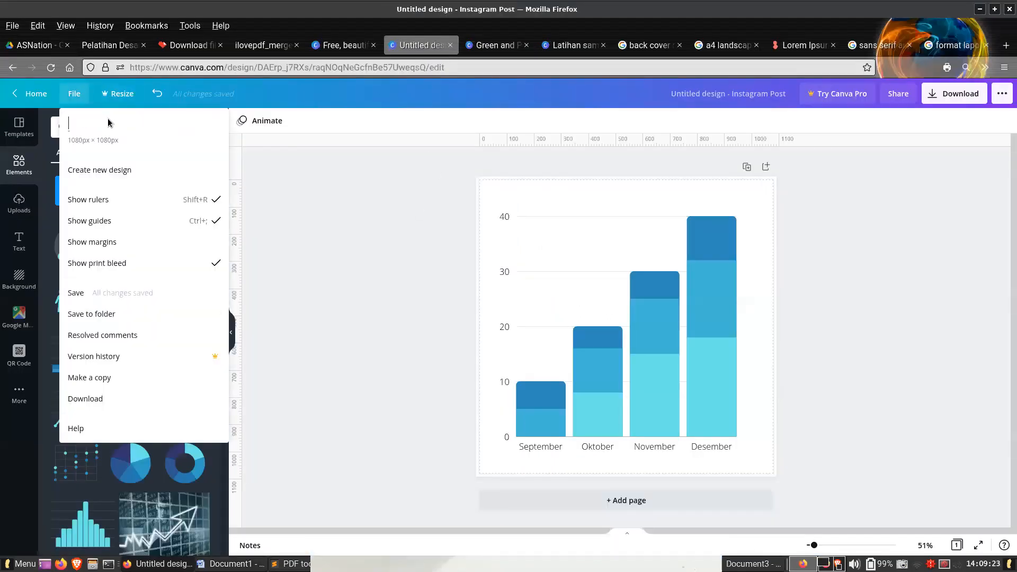
text(Infografik)
key(Return)
click(332, 231)
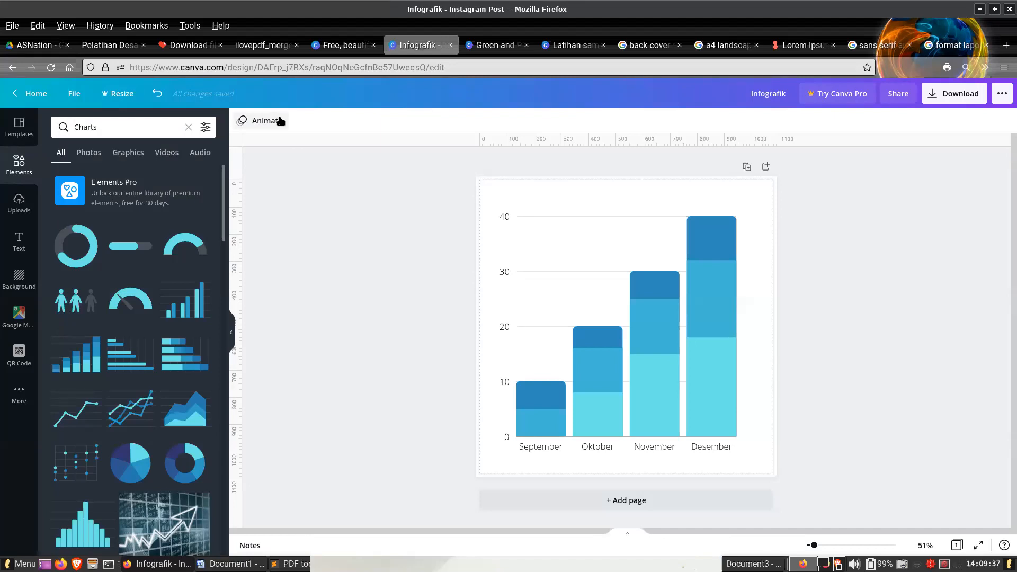
- Switch to Document1 in Word and insert a page break before the opening paragraph of the first page
click(231, 563)
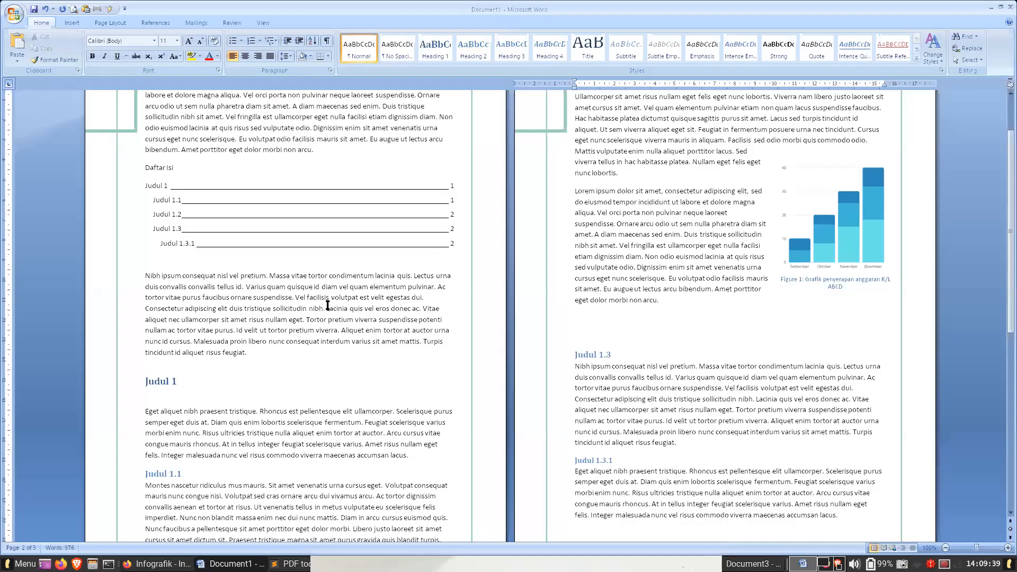
click(338, 159)
scroll(338, 159, up, 2)
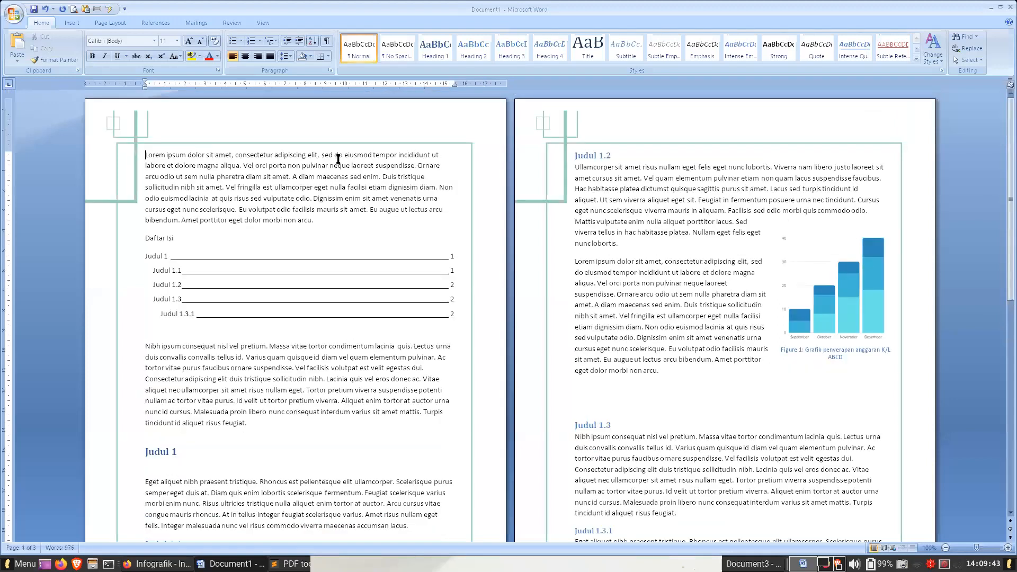
key(ctrl+Return)
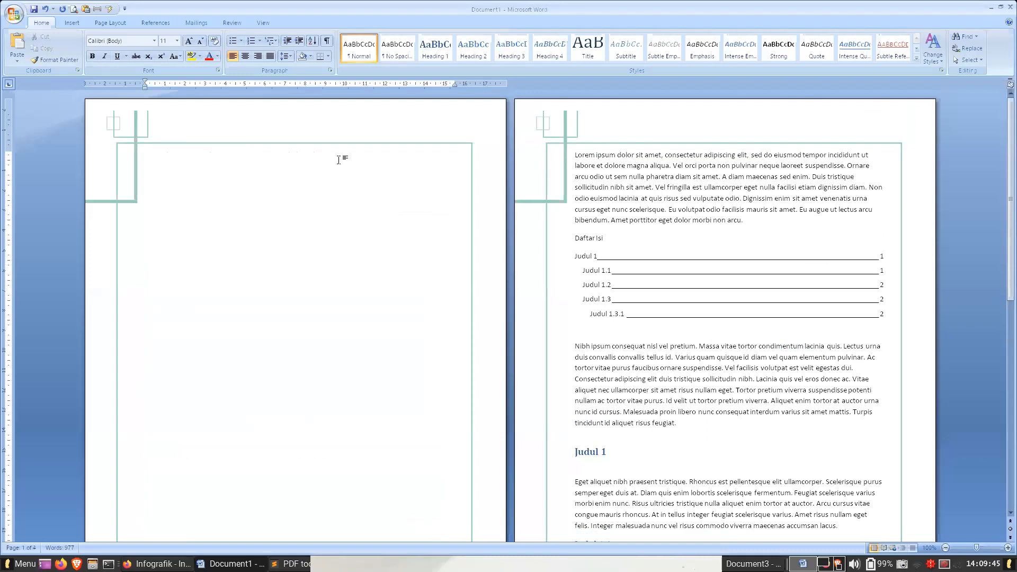
click(203, 163)
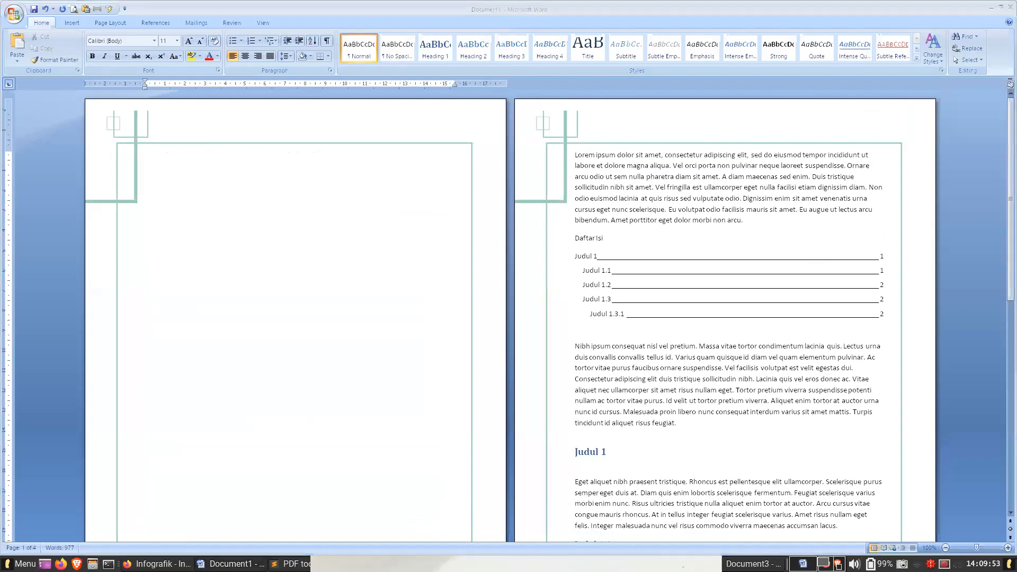
drag(941, 212, 236, 169)
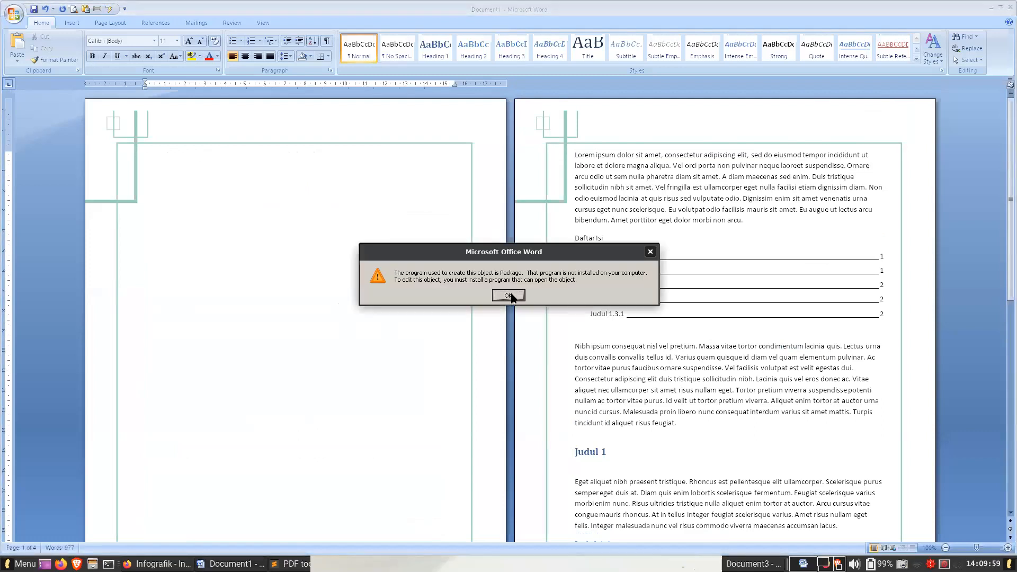
click(509, 296)
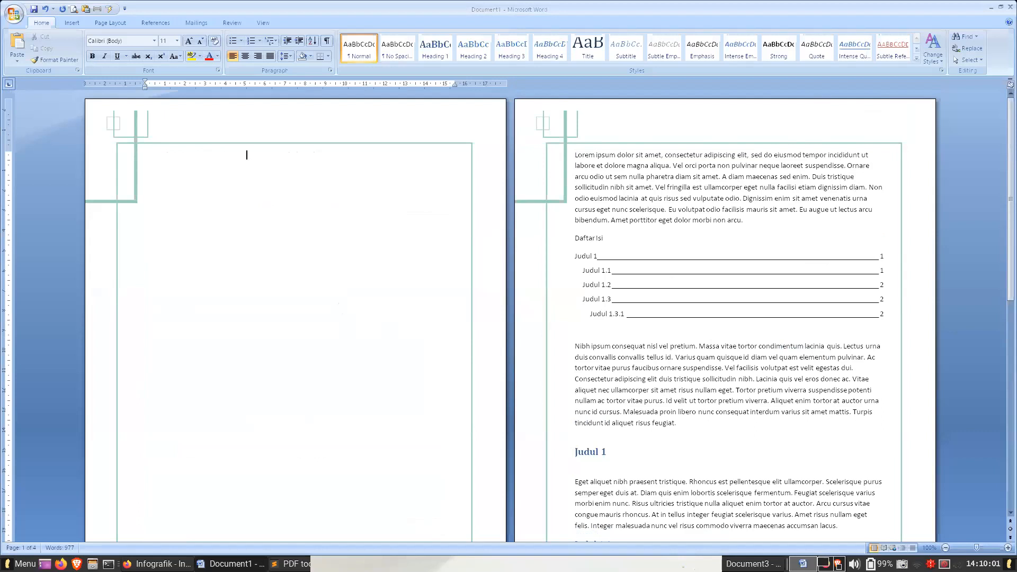
click(72, 23)
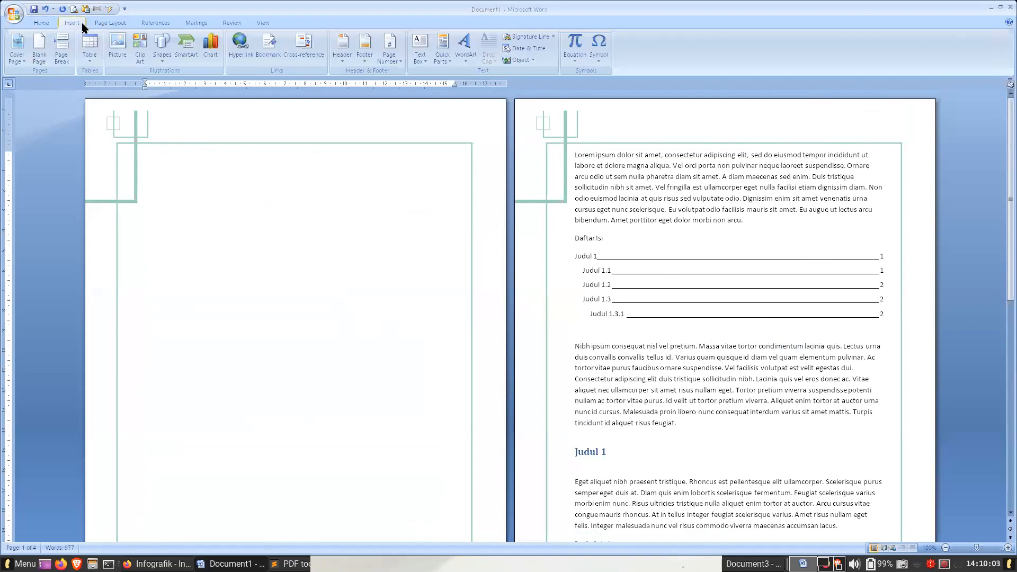
click(118, 43)
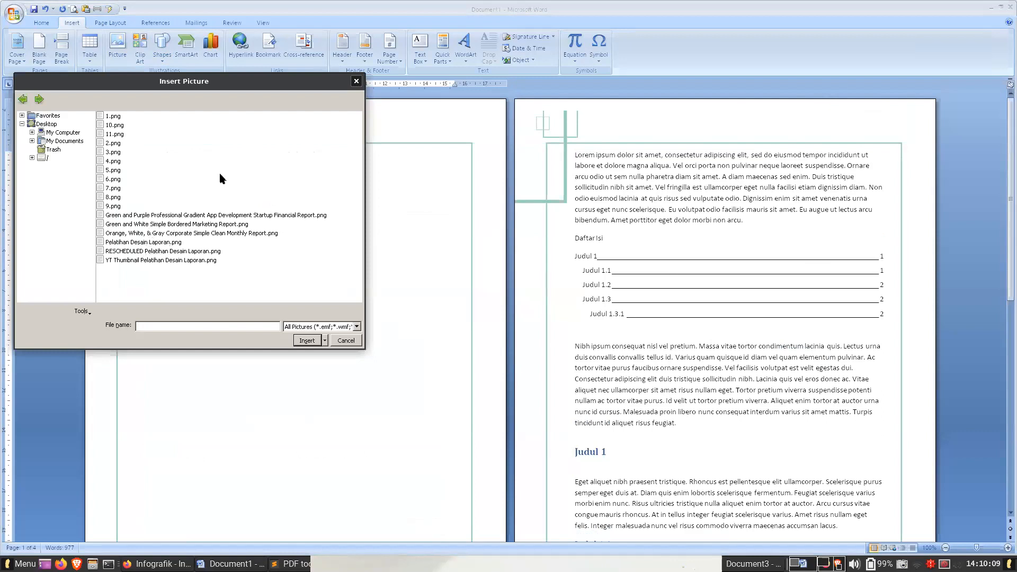
key(Escape)
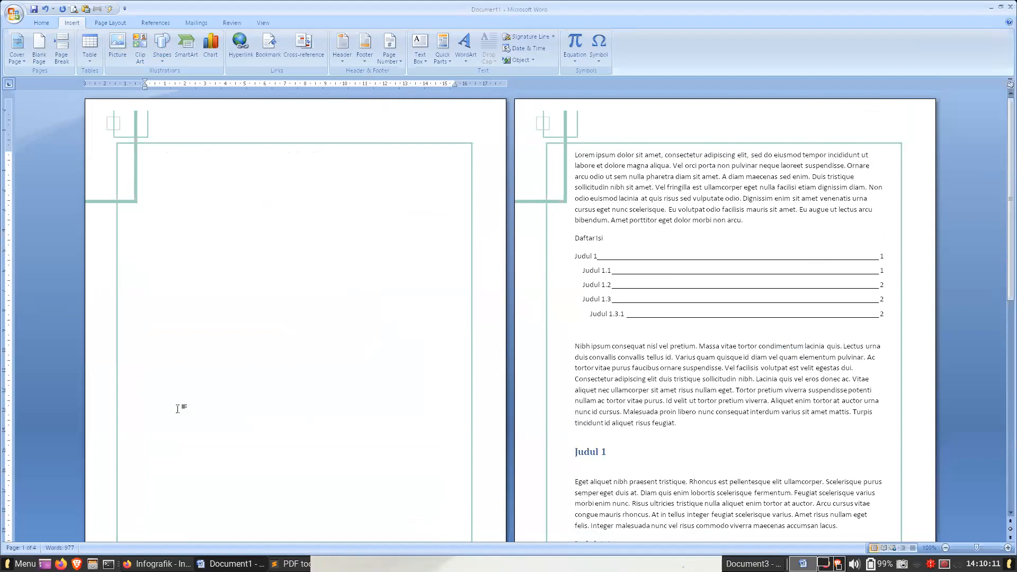
- Switch to the "Latihan sampul laporan" design in Canva and set its download file type to PNG
click(151, 563)
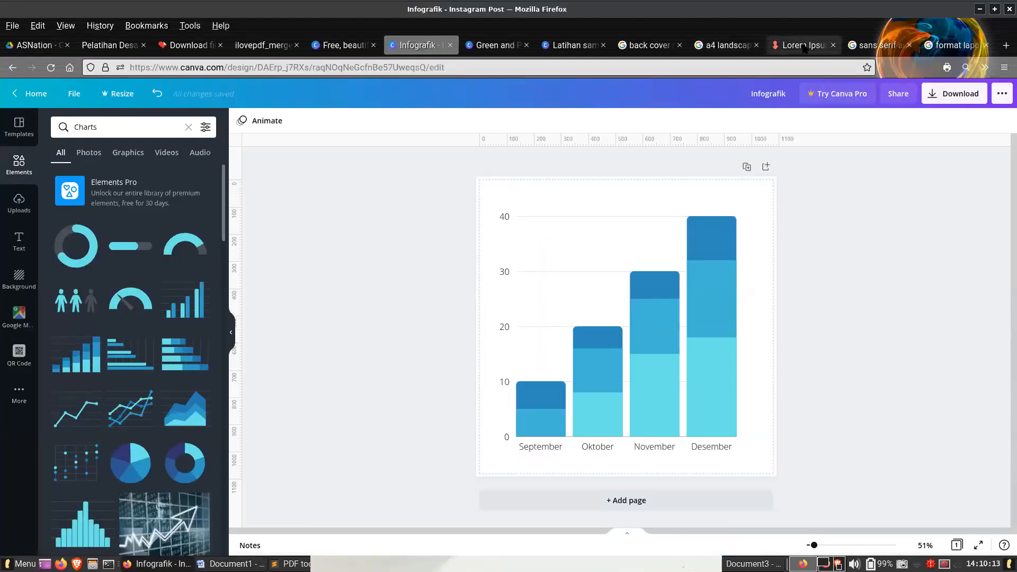
click(575, 45)
click(806, 188)
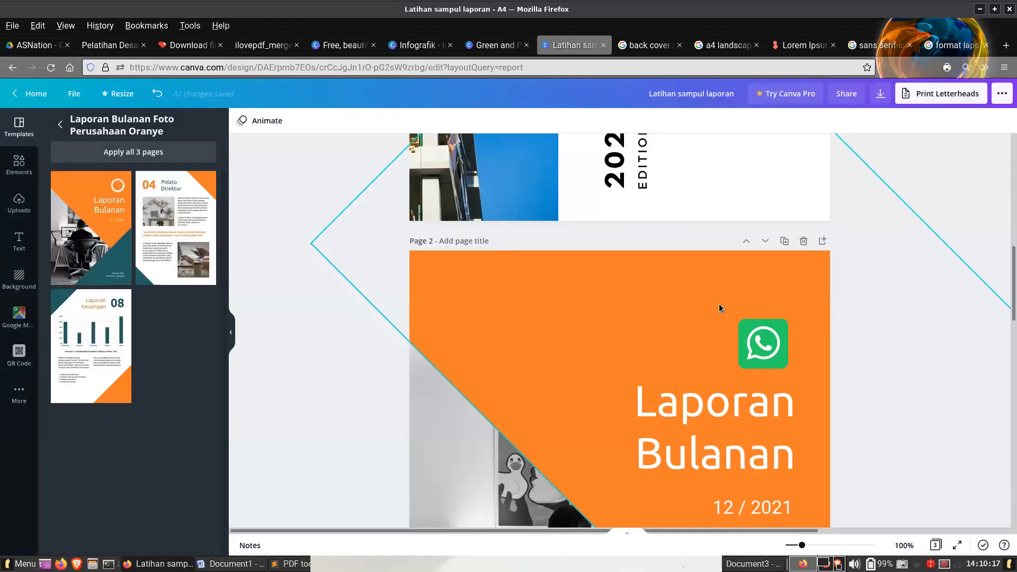
click(720, 307)
click(880, 93)
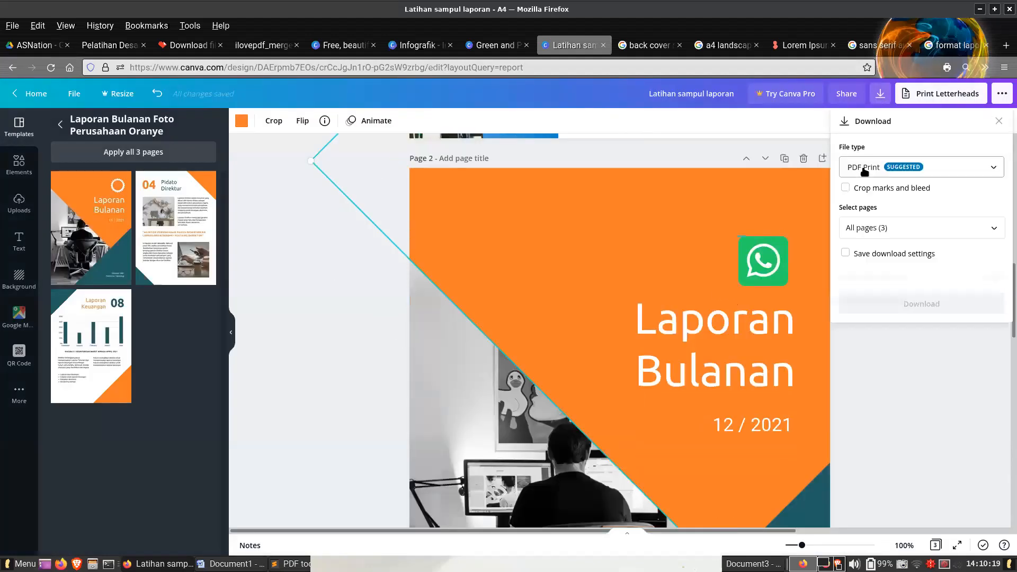
click(865, 169)
click(865, 102)
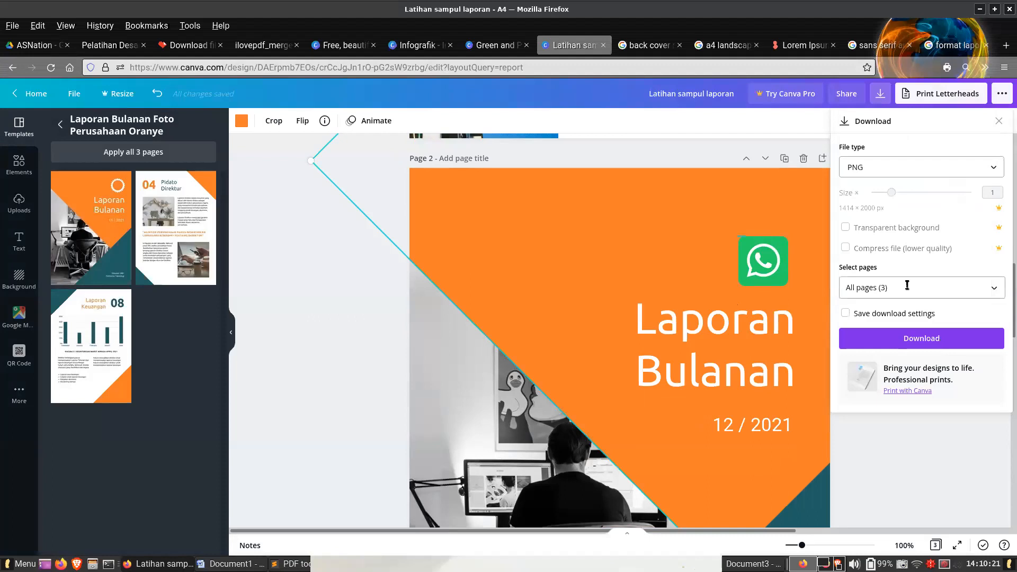
- Download only page 2, the orange Laporan Bulanan cover, and save it as "Latihan sampul laporan.png" in the Desain Laporan folder
click(907, 286)
click(885, 318)
click(900, 377)
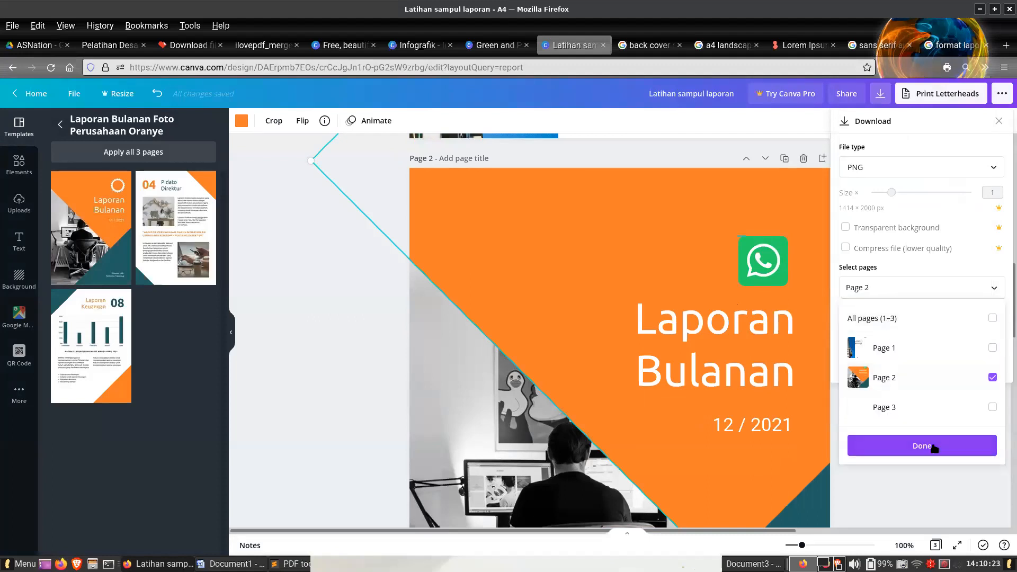
click(933, 448)
click(873, 336)
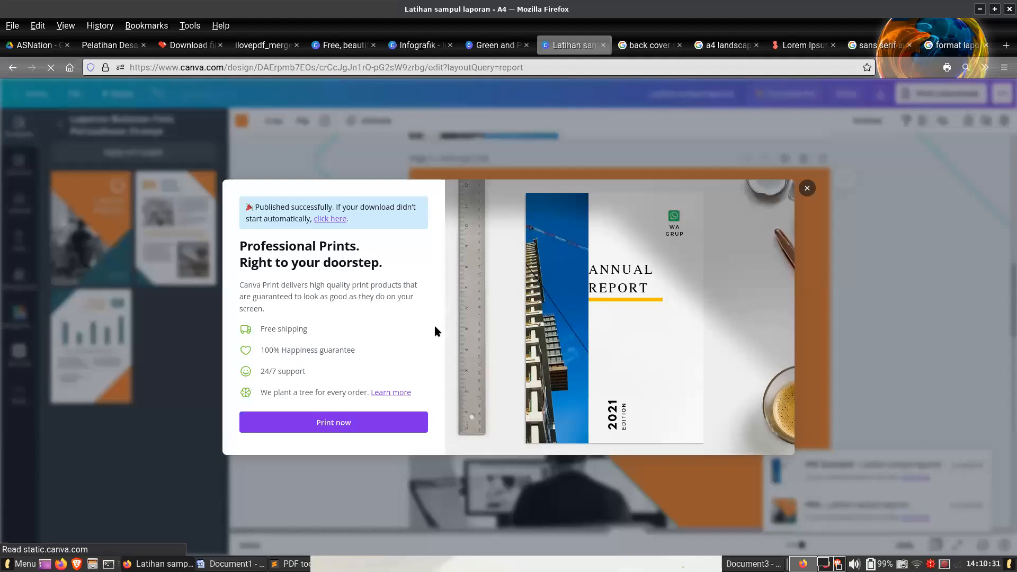
click(823, 358)
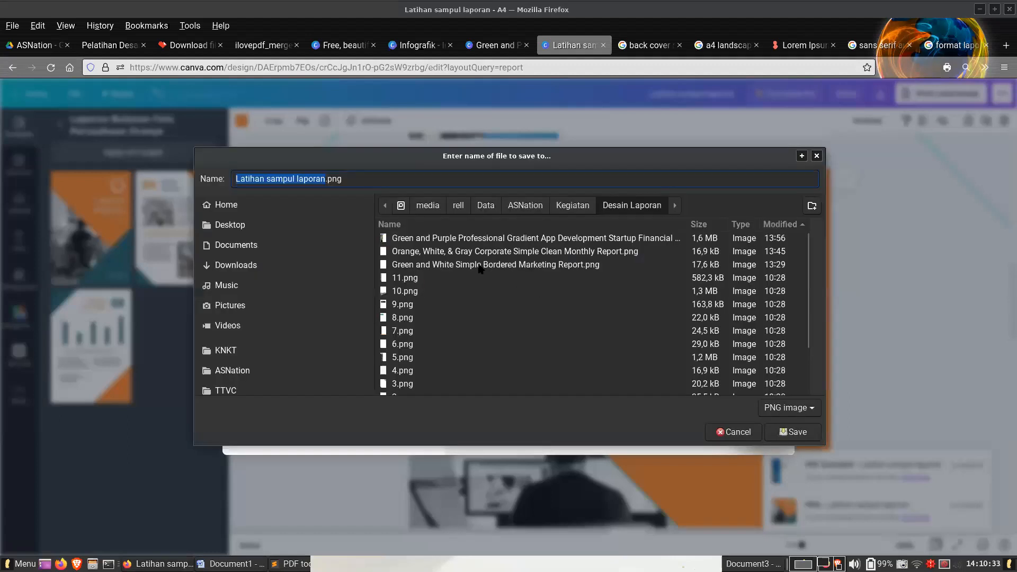
key(Return)
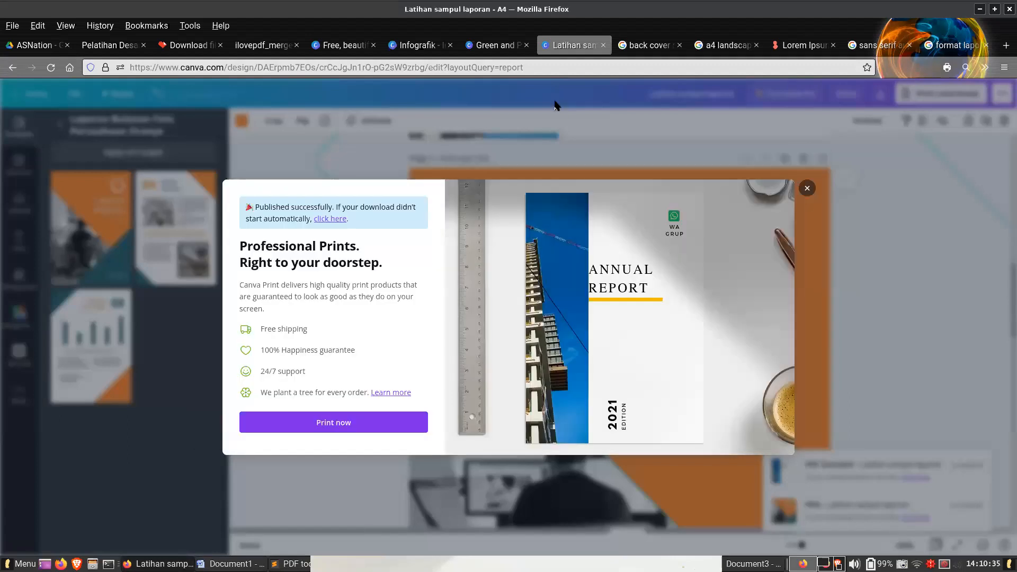
- Insert the downloaded cover image on the blank first page of Document1 in Word and change its text wrapping so it floats freely
click(230, 564)
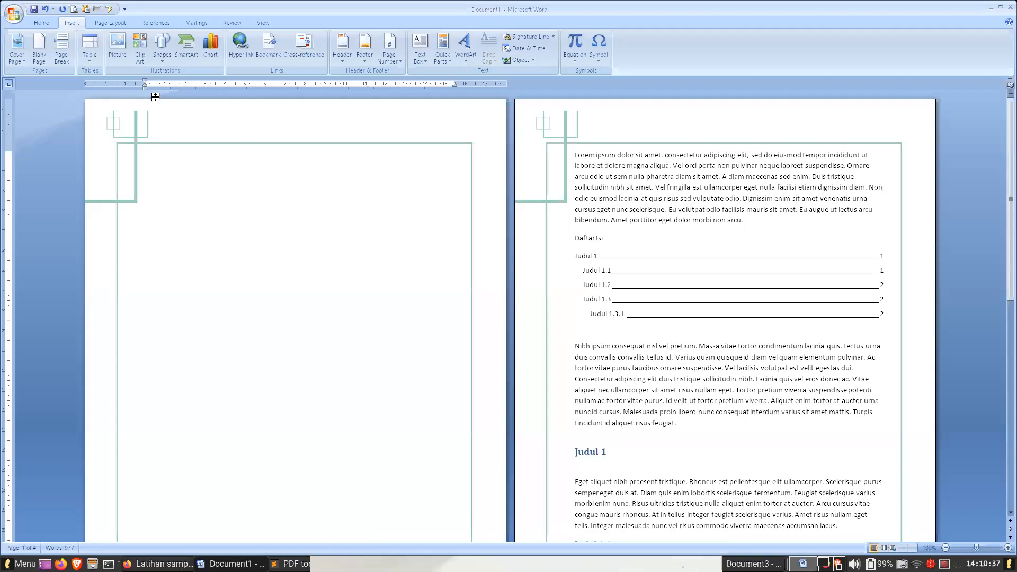
drag(230, 565, 288, 185)
drag(686, 254, 347, 211)
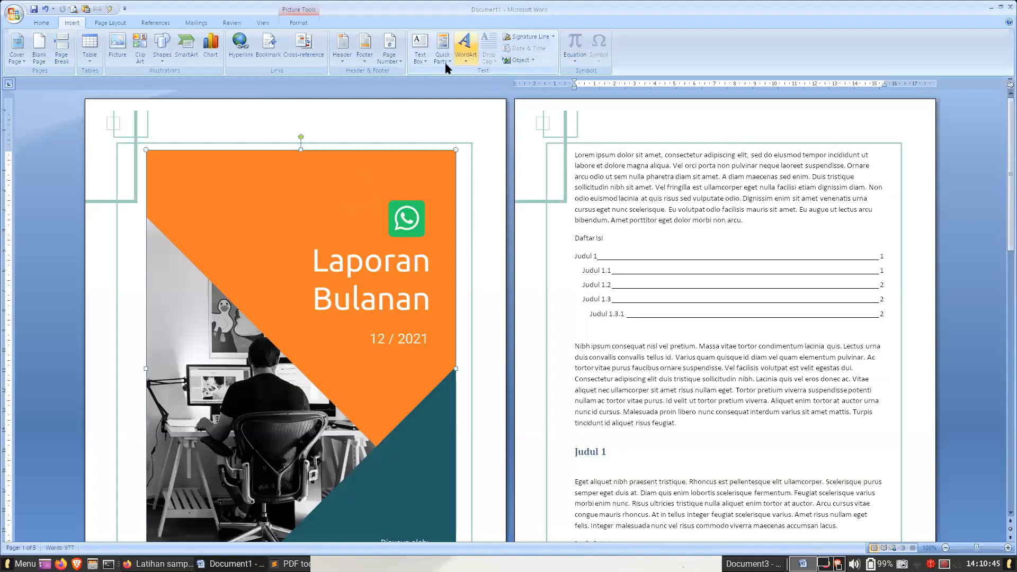
click(295, 22)
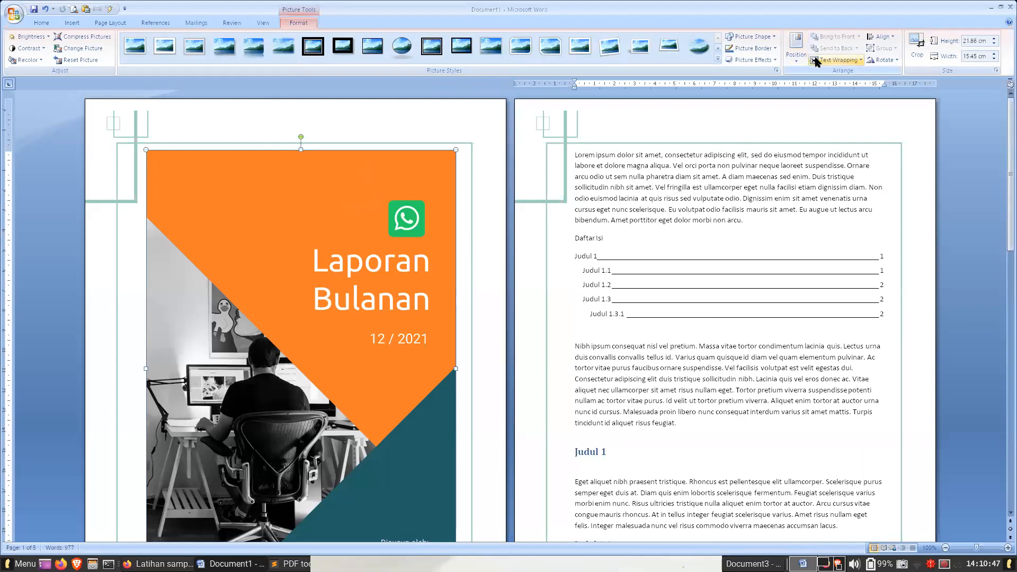
click(836, 60)
click(837, 121)
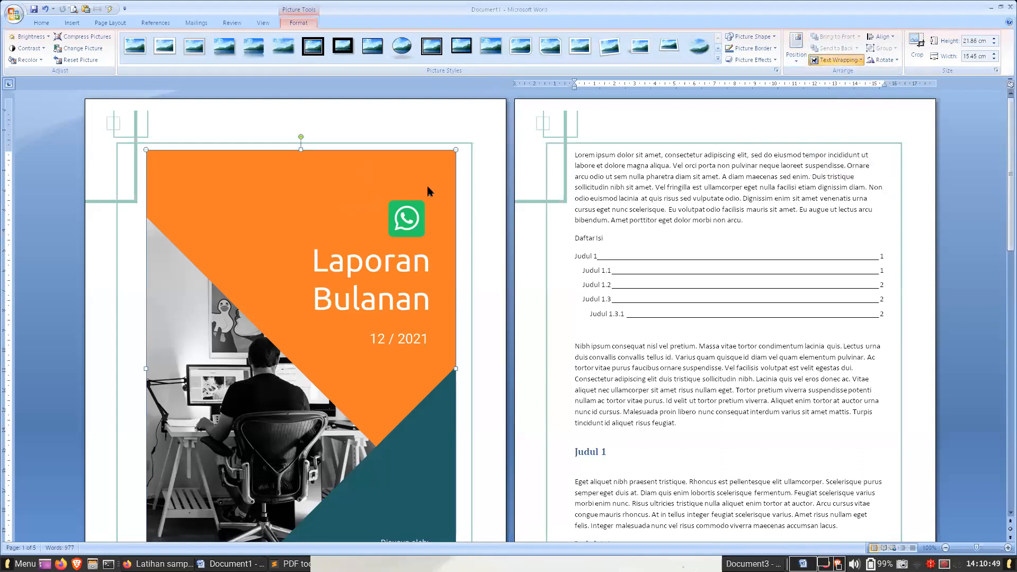
- Move the cover image to the first page's upper-left corner and enlarge it to about 29.94 by 21.17 cm, covering the whole page
drag(354, 204, 294, 154)
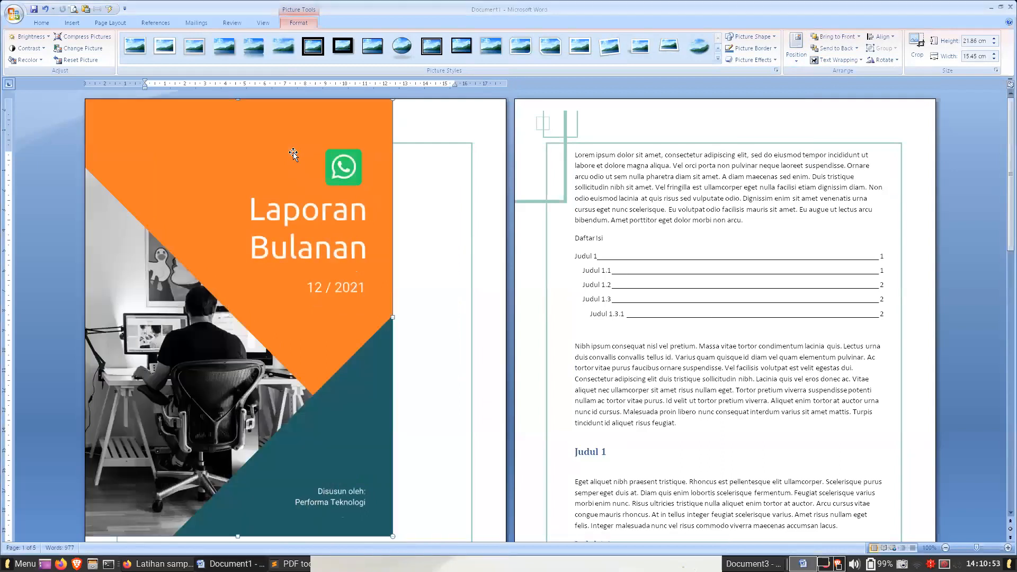
scroll(405, 331, down, 10)
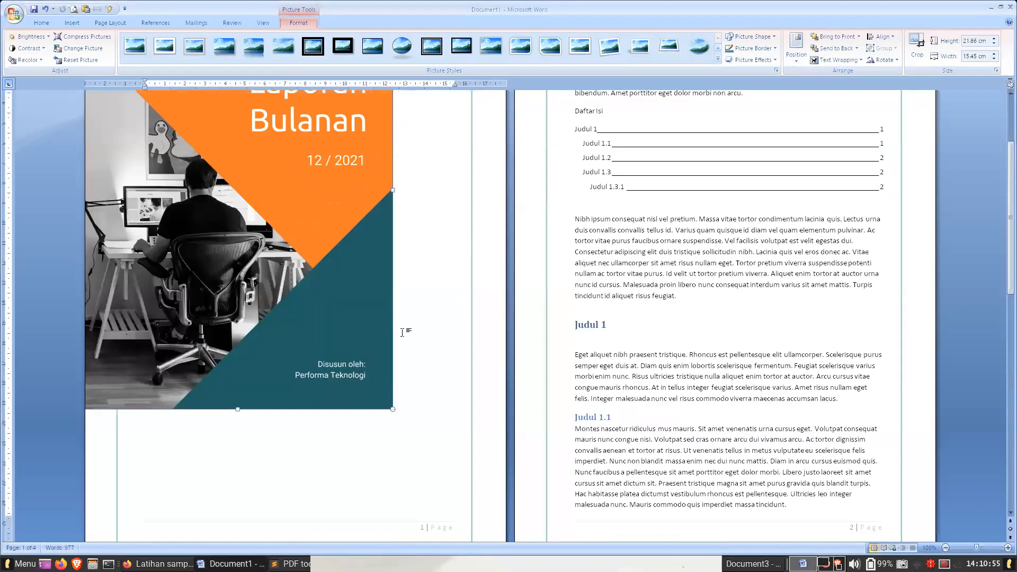
drag(393, 281, 449, 361)
drag(500, 419, 501, 418)
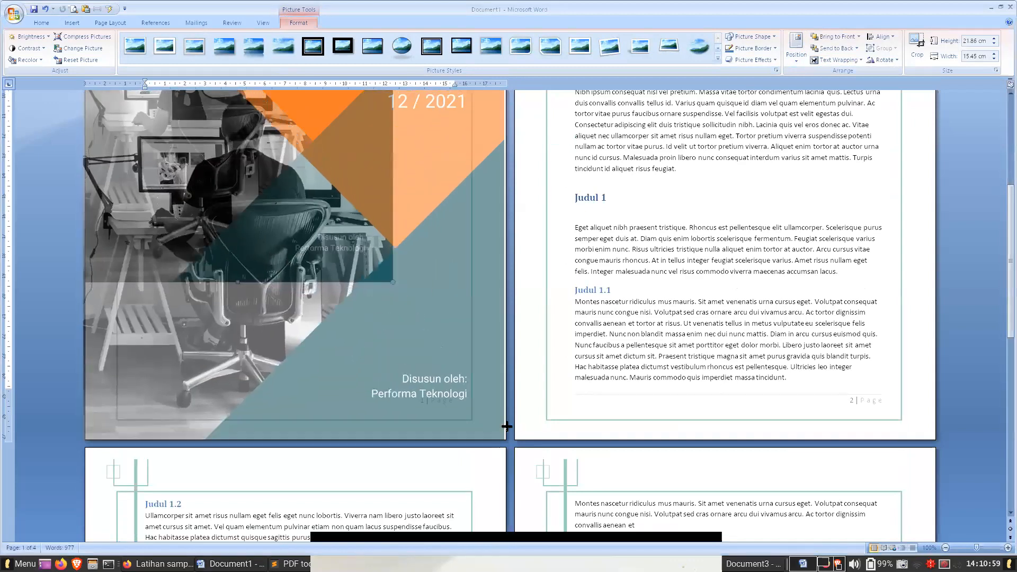
click(593, 365)
click(605, 440)
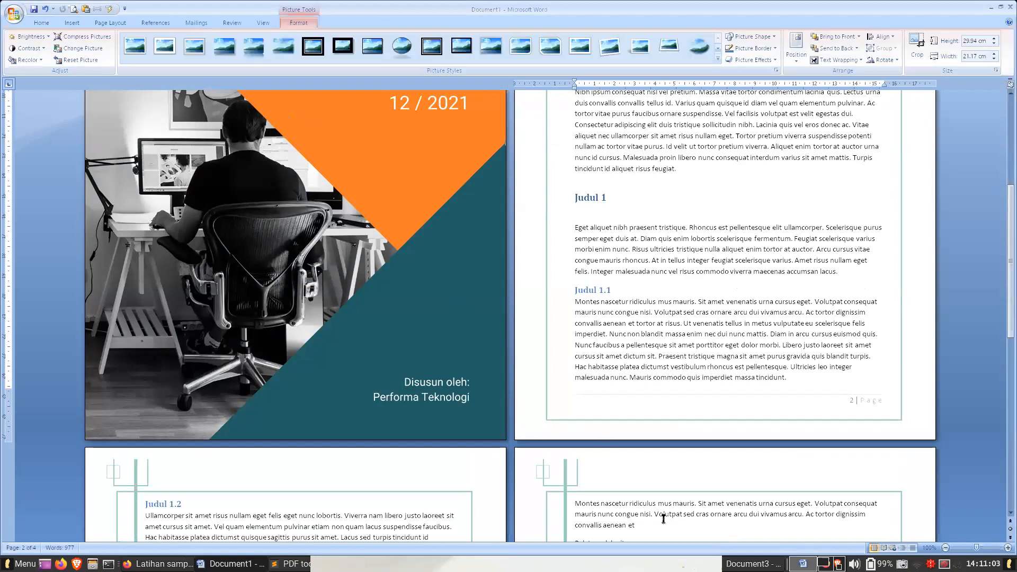
scroll(597, 302, up, 10)
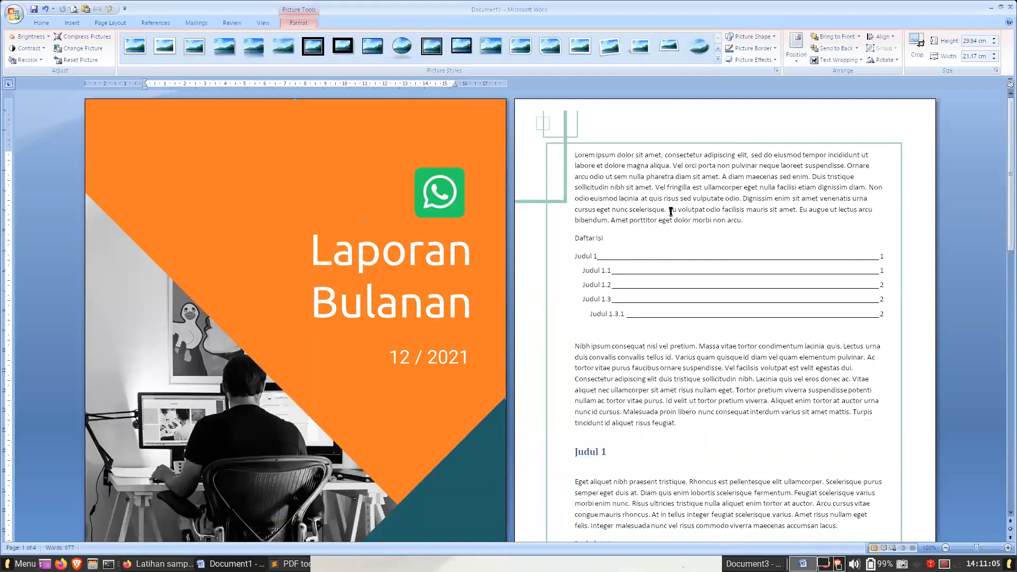
click(673, 209)
click(393, 193)
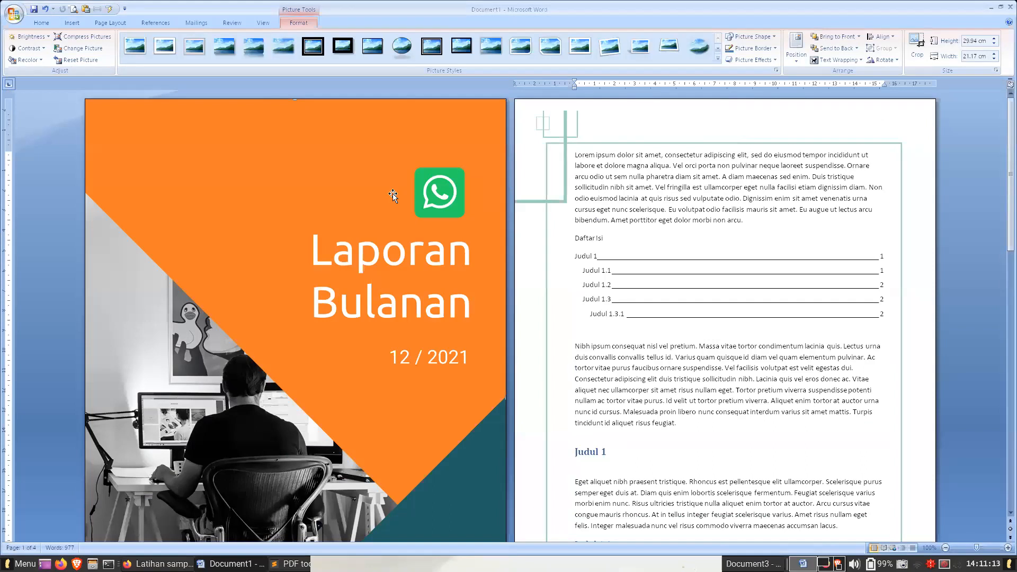
click(621, 180)
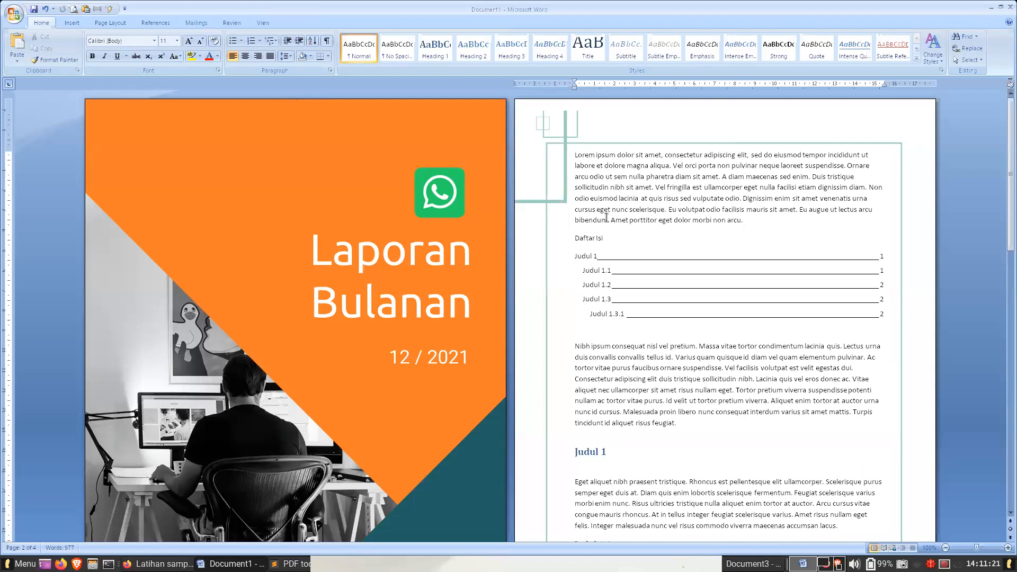
click(752, 222)
click(14, 14)
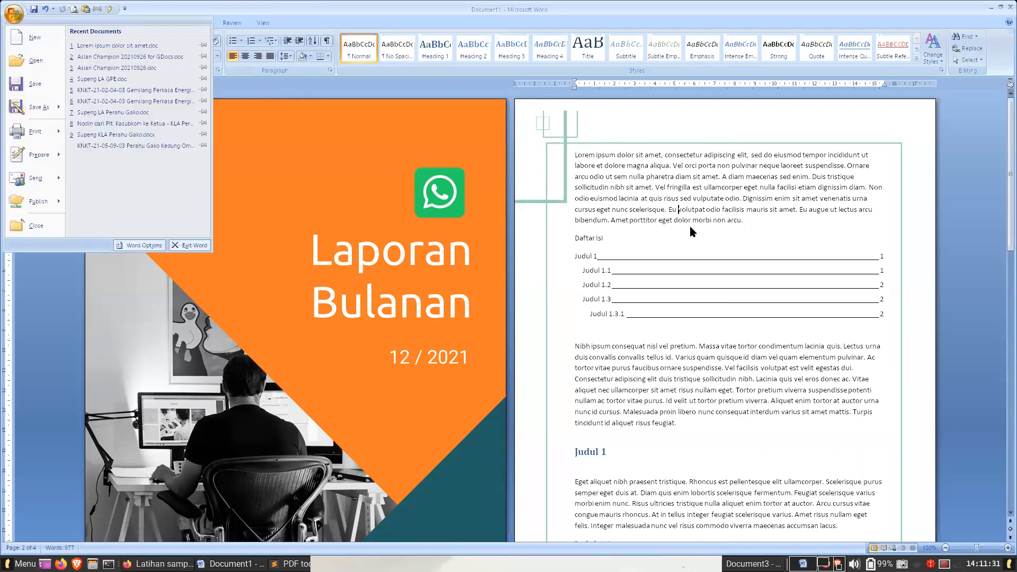
click(733, 226)
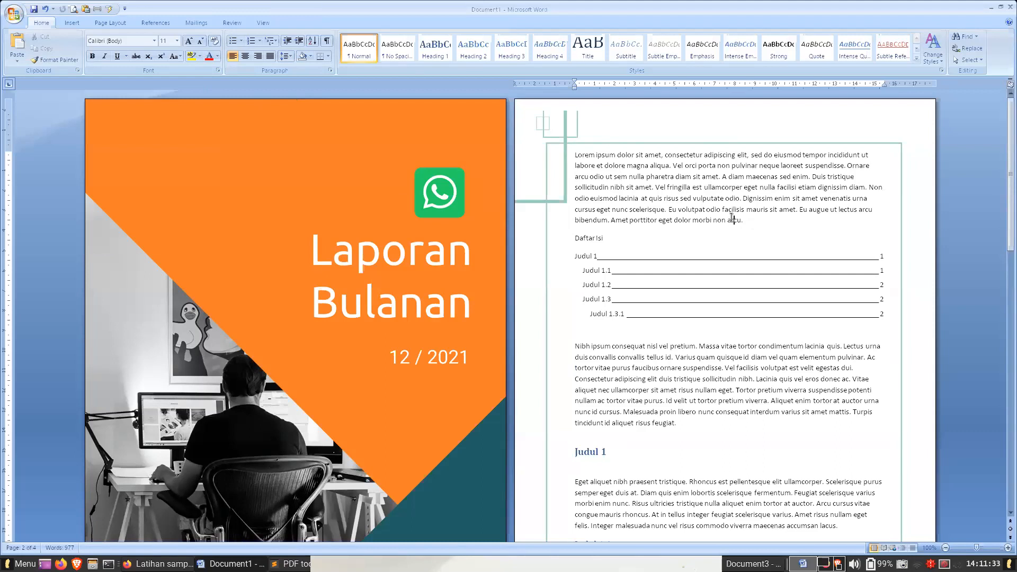
click(412, 307)
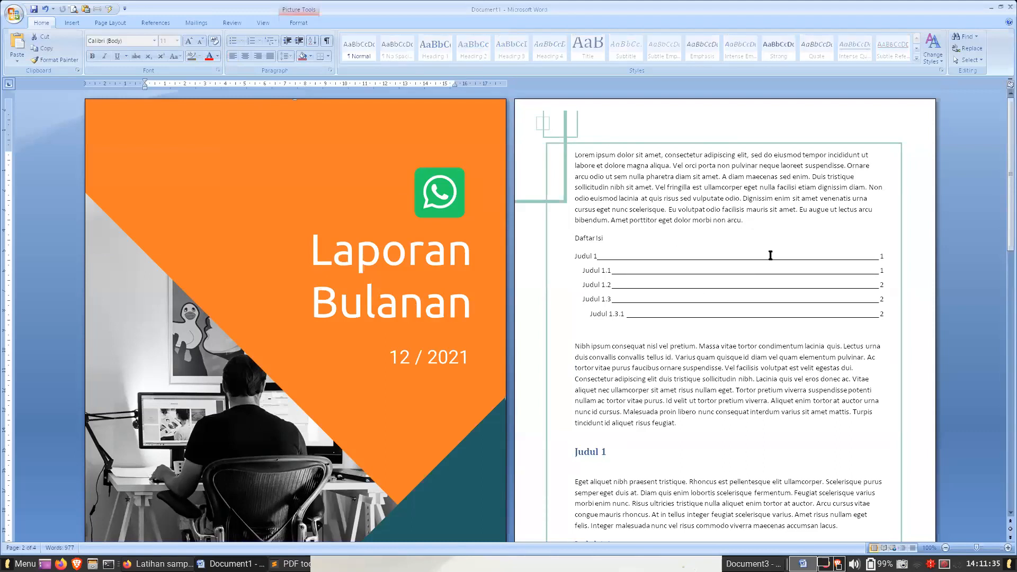
click(694, 220)
- Switch to Firefox and view the merged report ilovepdf_merged.pdf from its Annual Report cover page
click(159, 563)
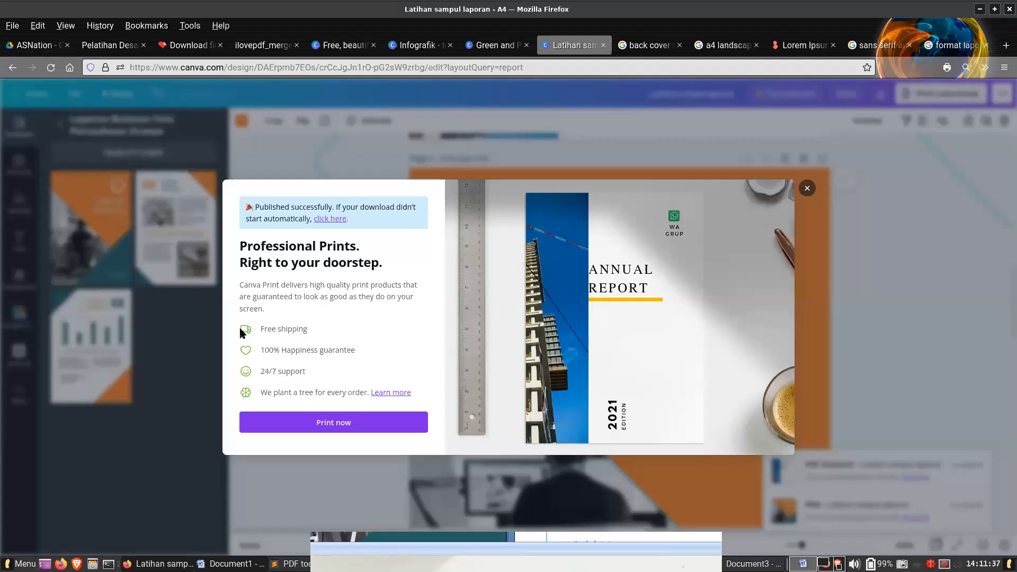
click(262, 45)
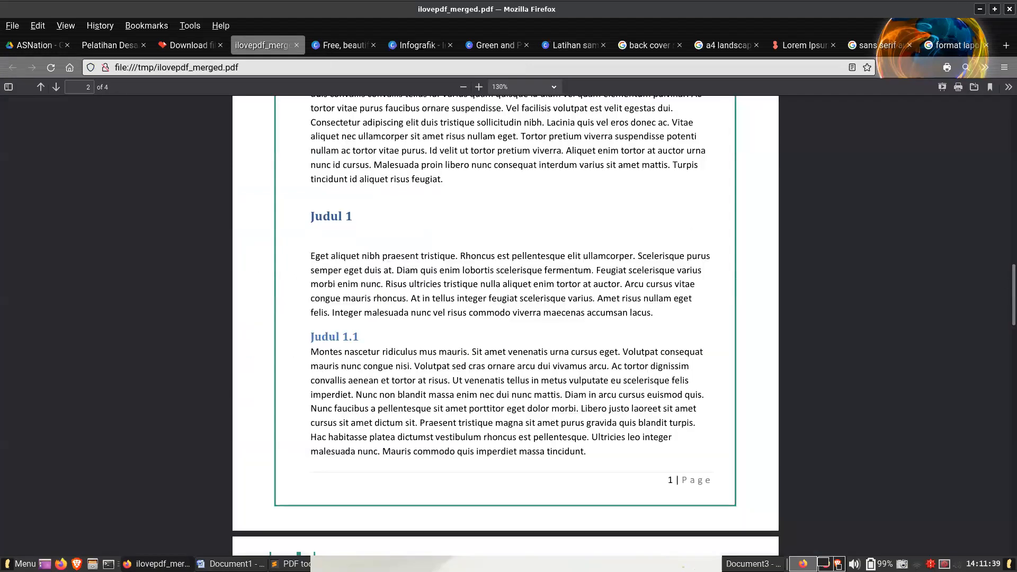
drag(1006, 294, 996, 125)
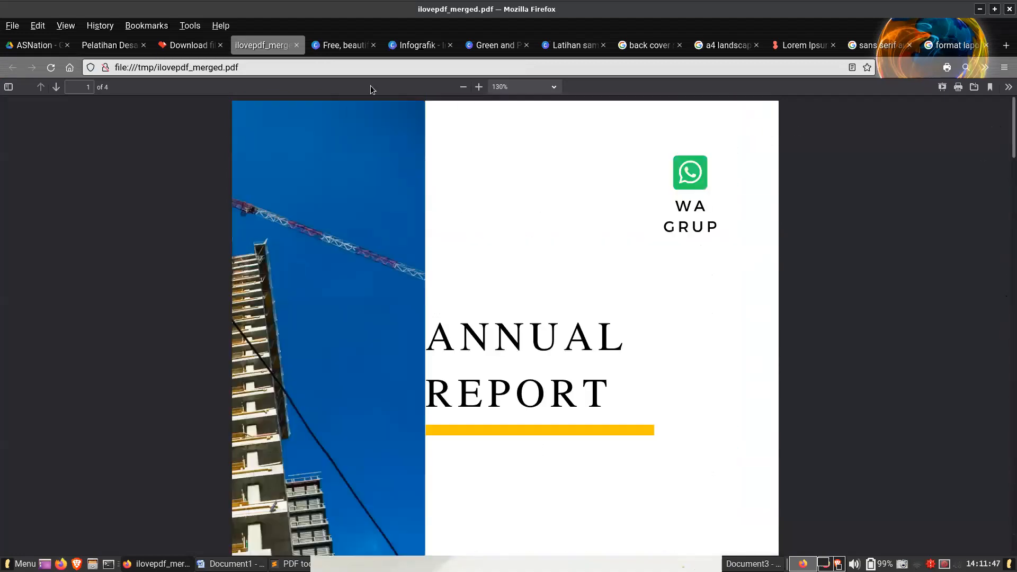
- Show the final slide of Pelatihan Desain Laporan.pdf, which covers free PDF processing sites
click(191, 46)
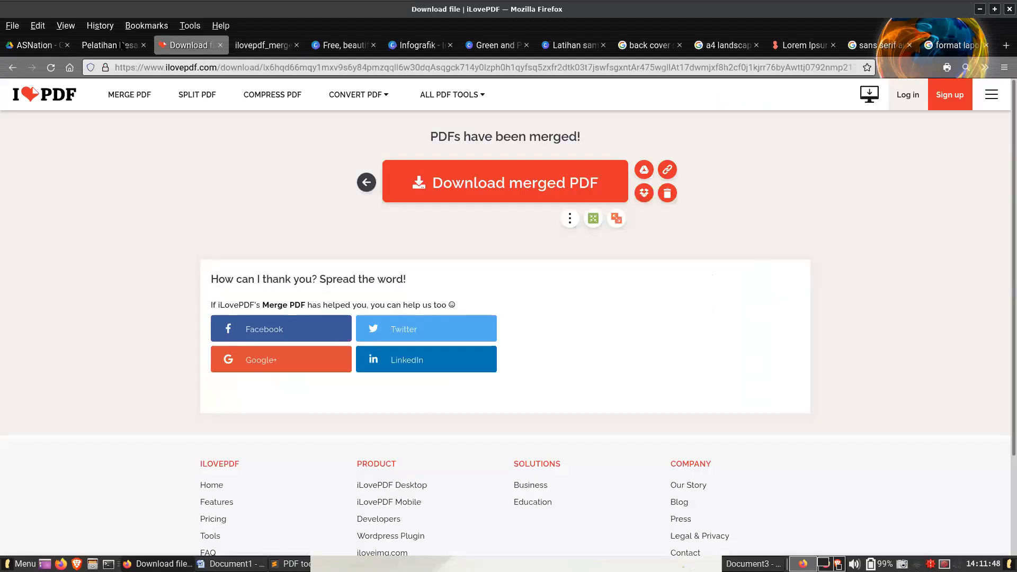
click(101, 45)
key(End)
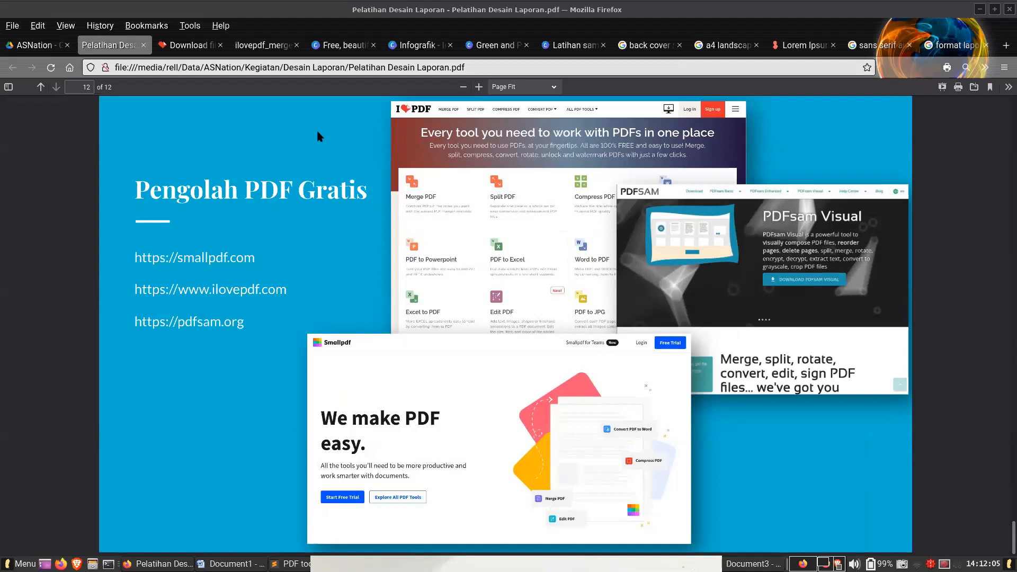
click(188, 45)
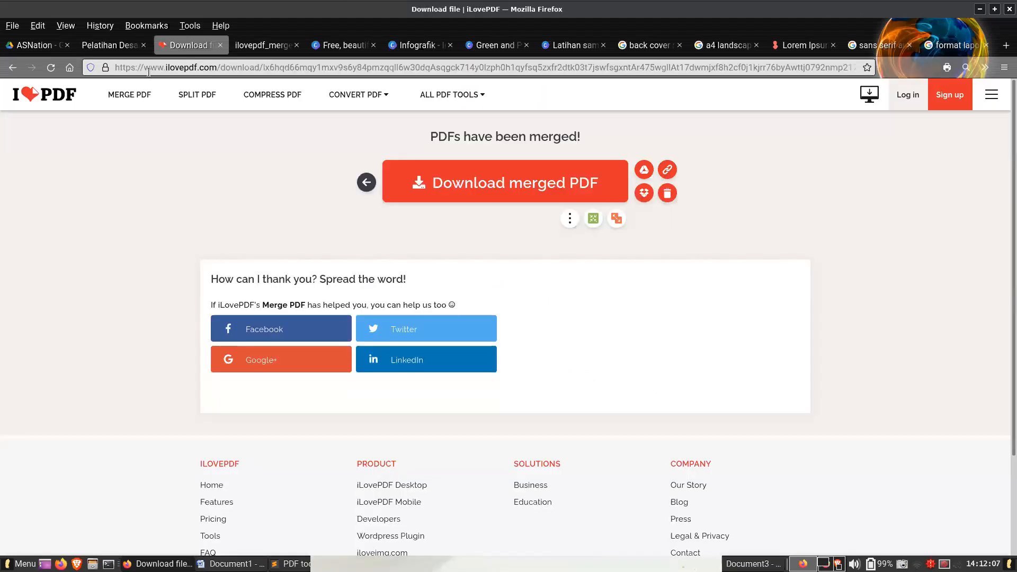
click(109, 48)
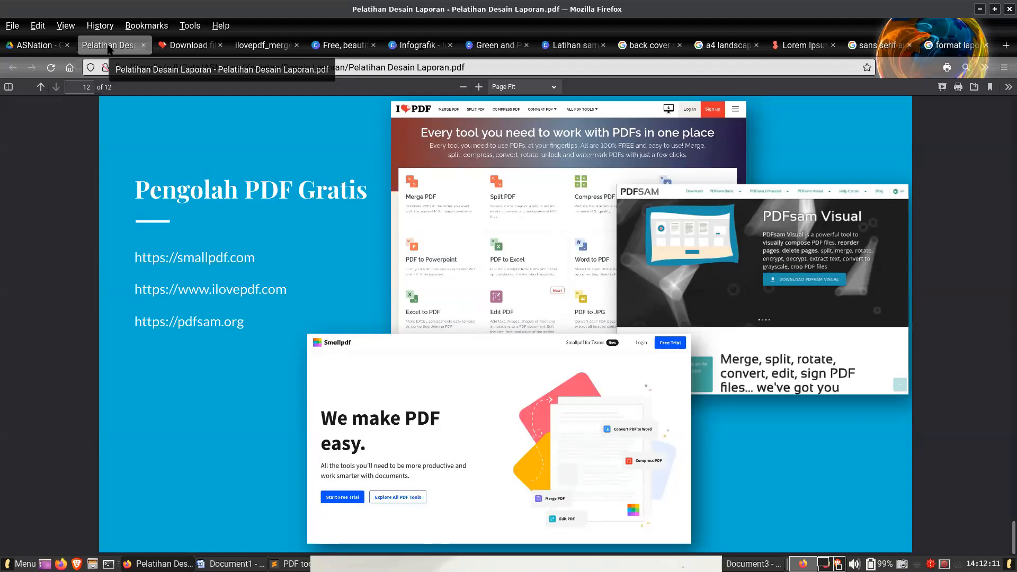
- Open the iLovePDF home page and examine its available PDF tools alongside the Pengolah PDF Gratis slide
click(180, 47)
click(80, 103)
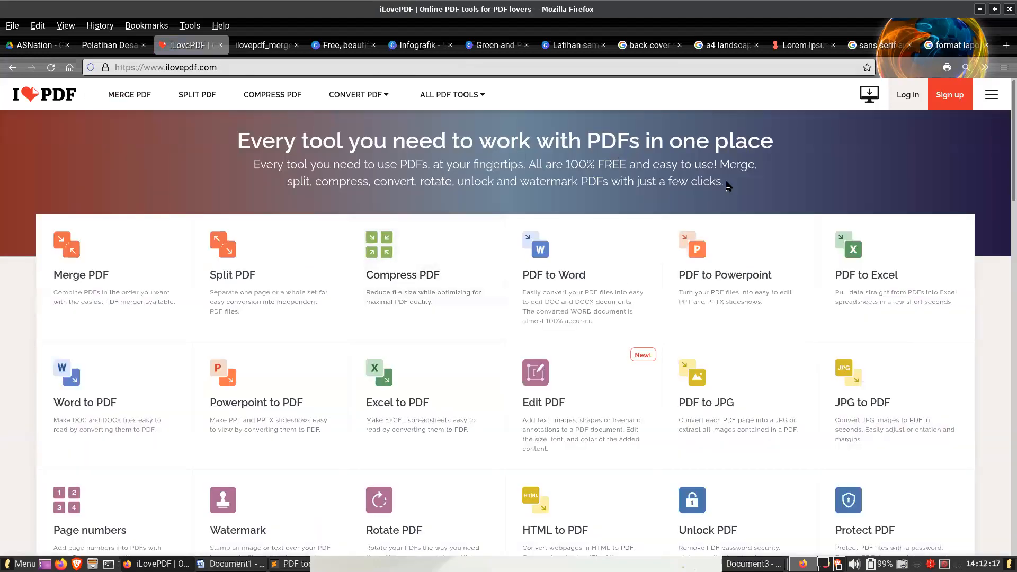
scroll(766, 271, down, 10)
scroll(771, 272, down, 8)
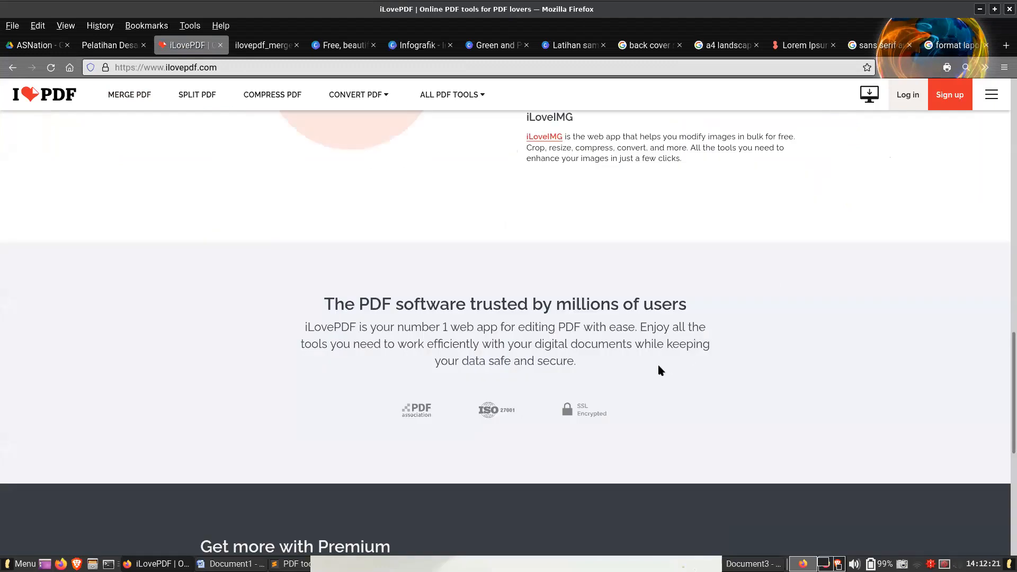
scroll(661, 370, up, 15)
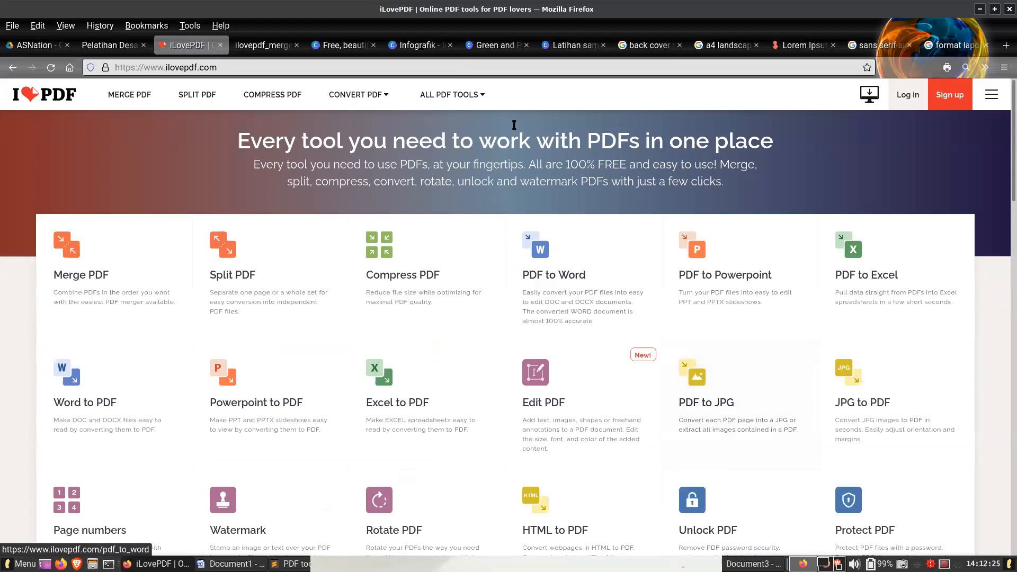
click(129, 45)
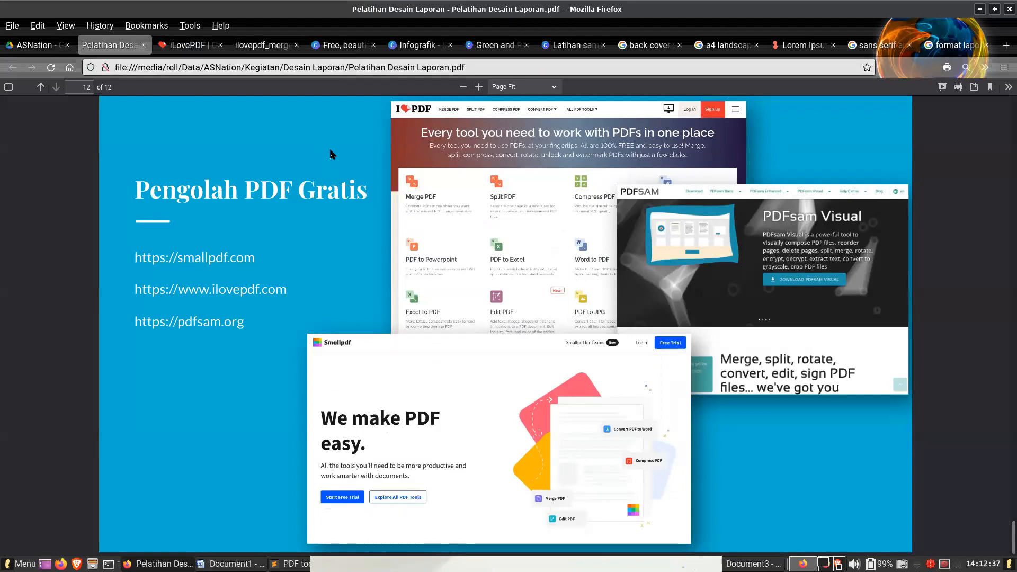
click(168, 46)
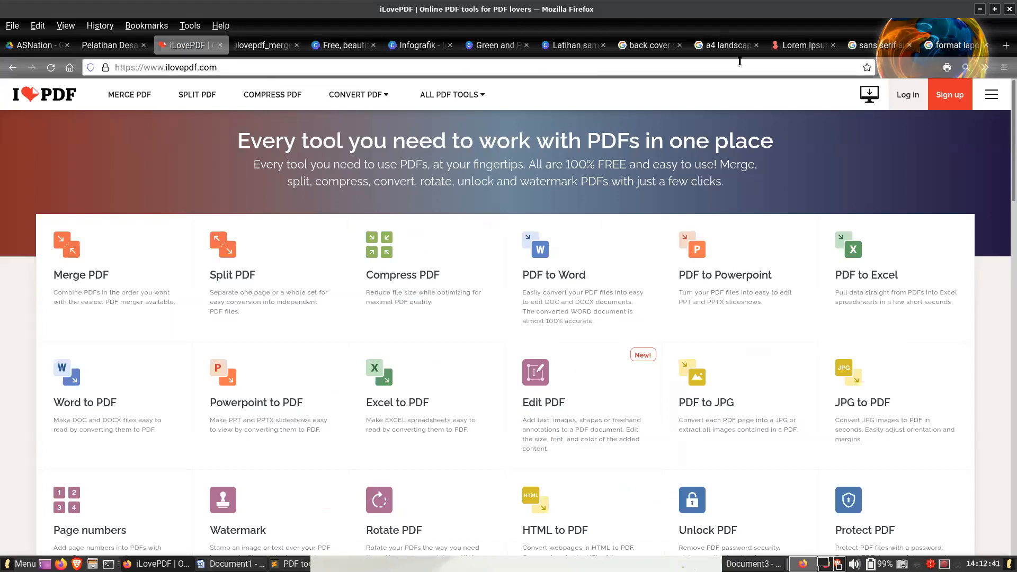
click(112, 45)
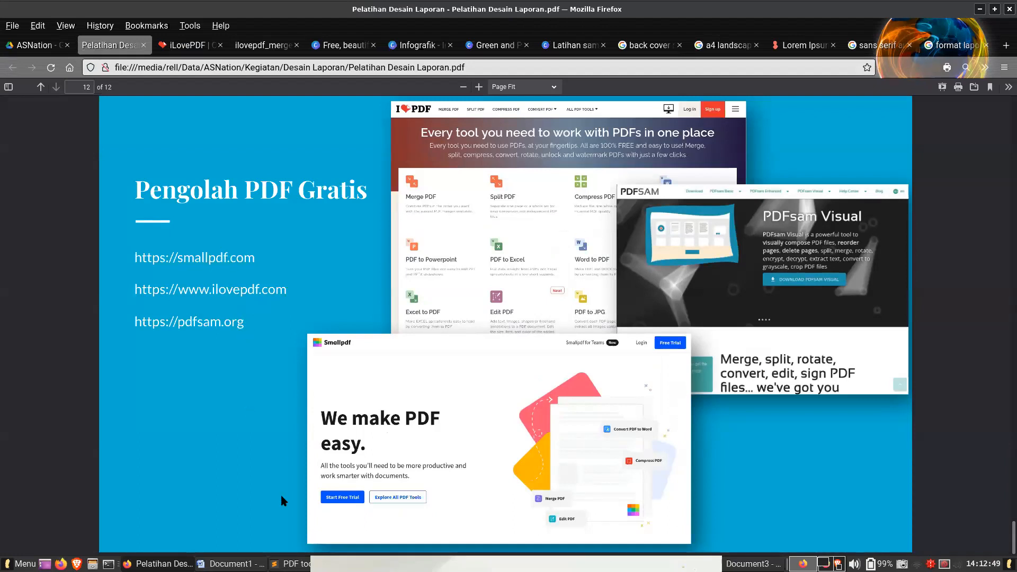
- Search Google for "freeware pdf editor", and refine the query to "freeware pdf editor for windows"
click(969, 45)
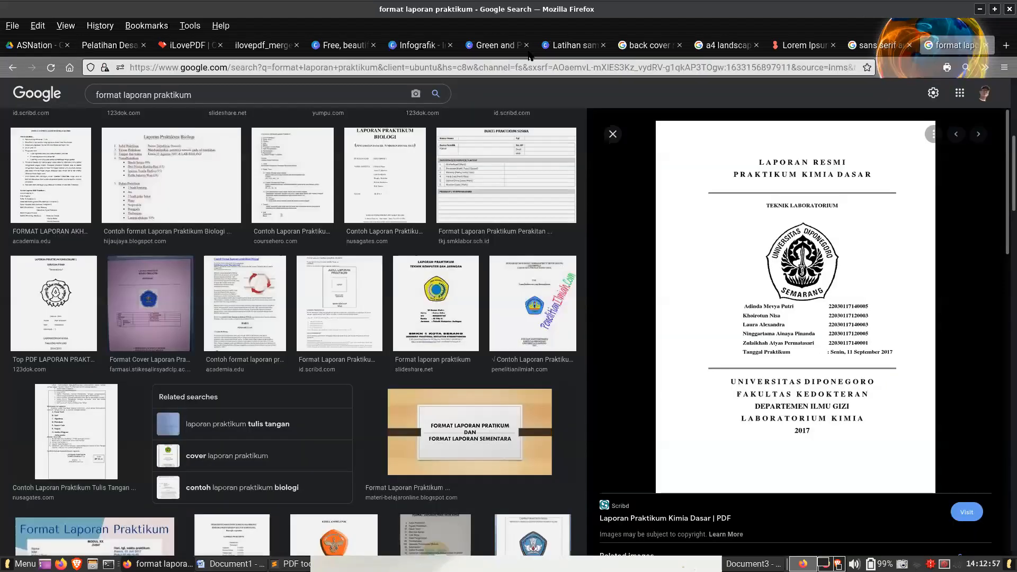
click(520, 62)
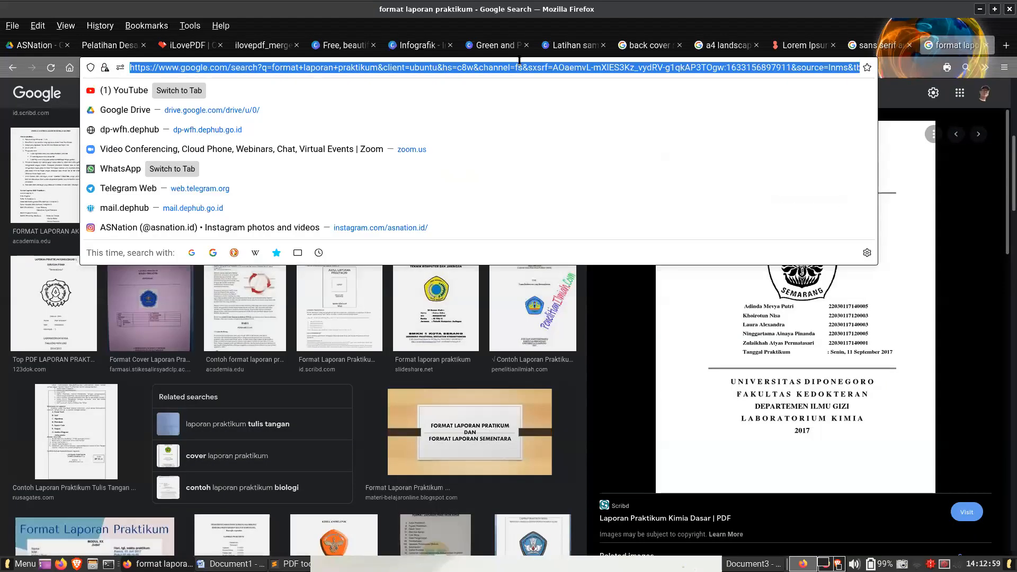
text(freewa)
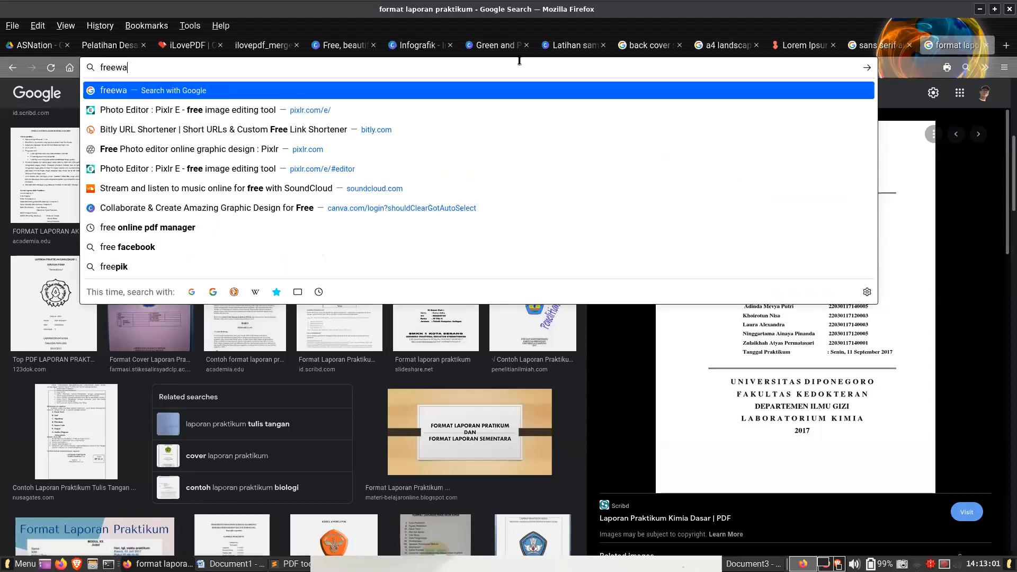
text(re pdf)
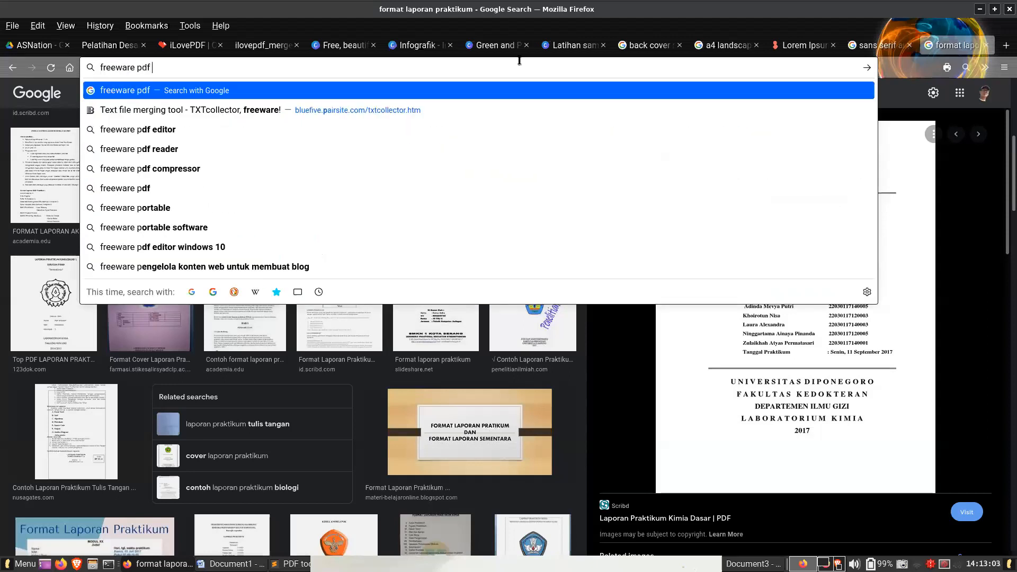
text( editor)
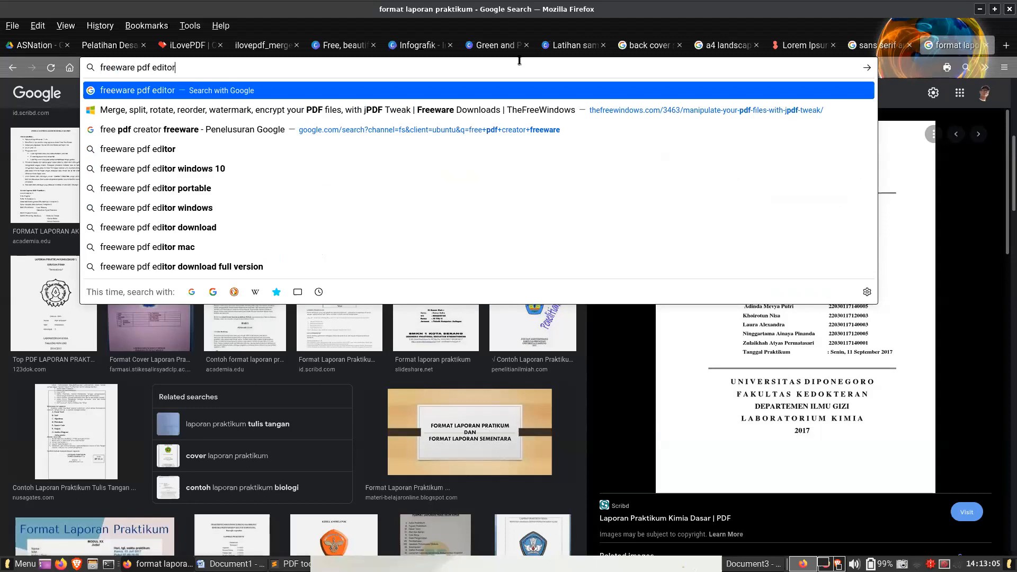
key(Return)
click(203, 104)
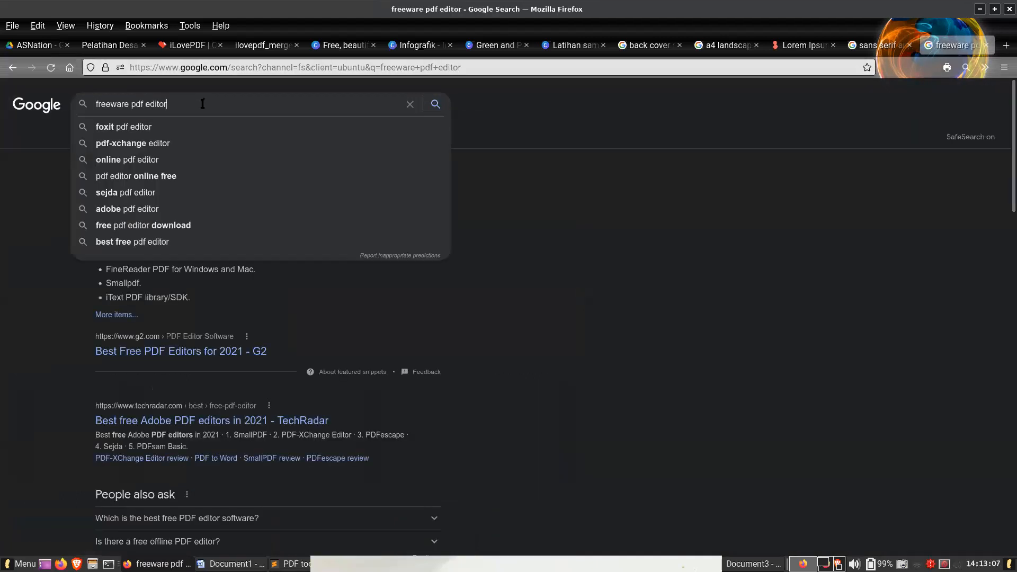
text(for windows)
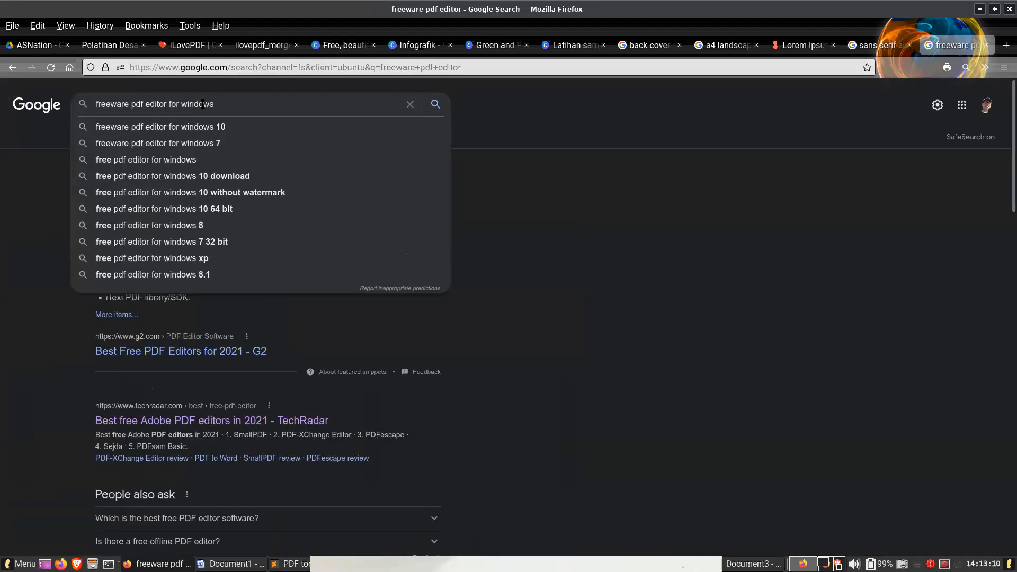
key(Return)
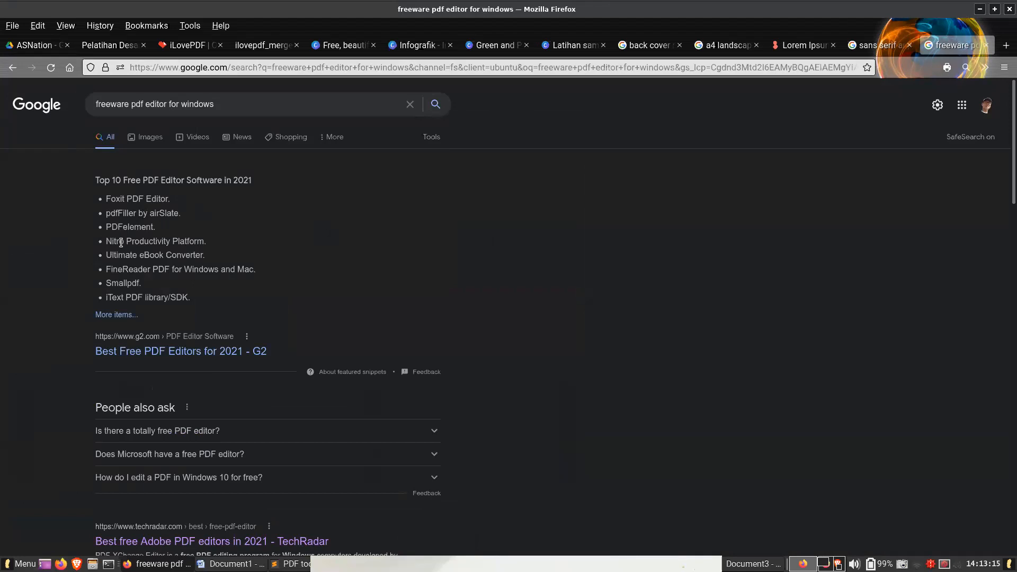
- Open G2's "Best Free PDF Editors for 2021" result and look through the listed editors and their entry prices
double_click(124, 280)
click(160, 281)
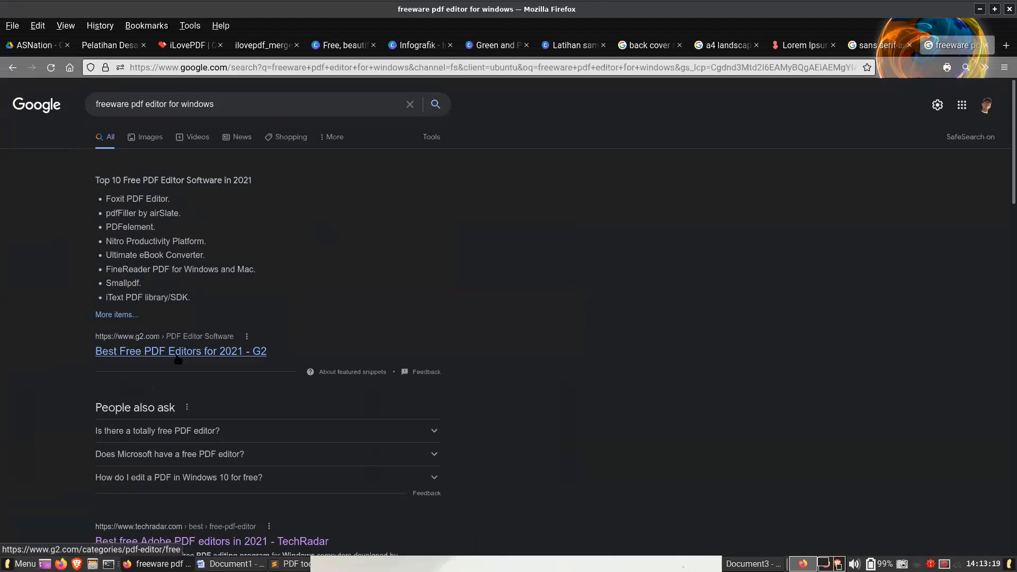
click(178, 356)
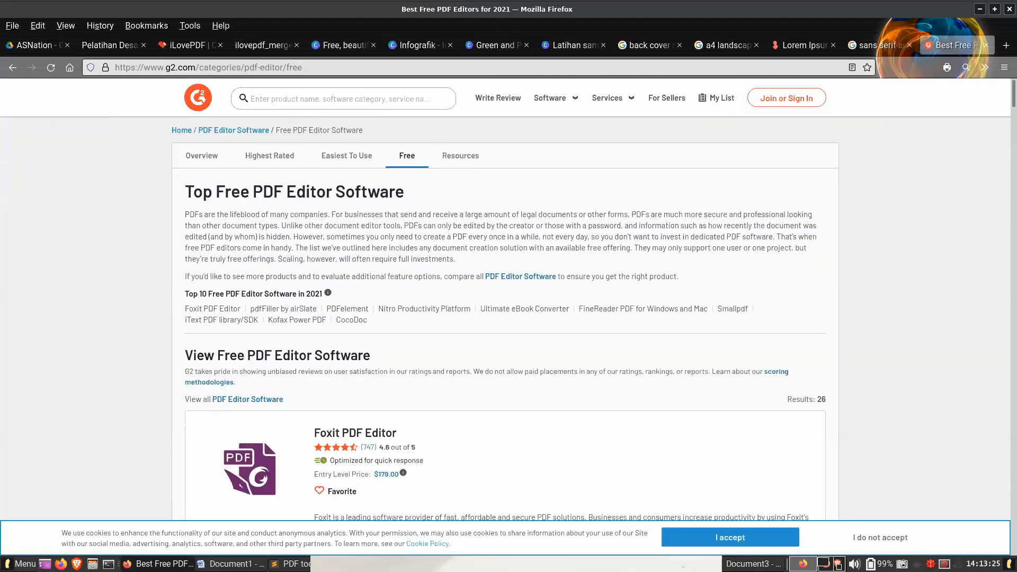
scroll(860, 312, down, 10)
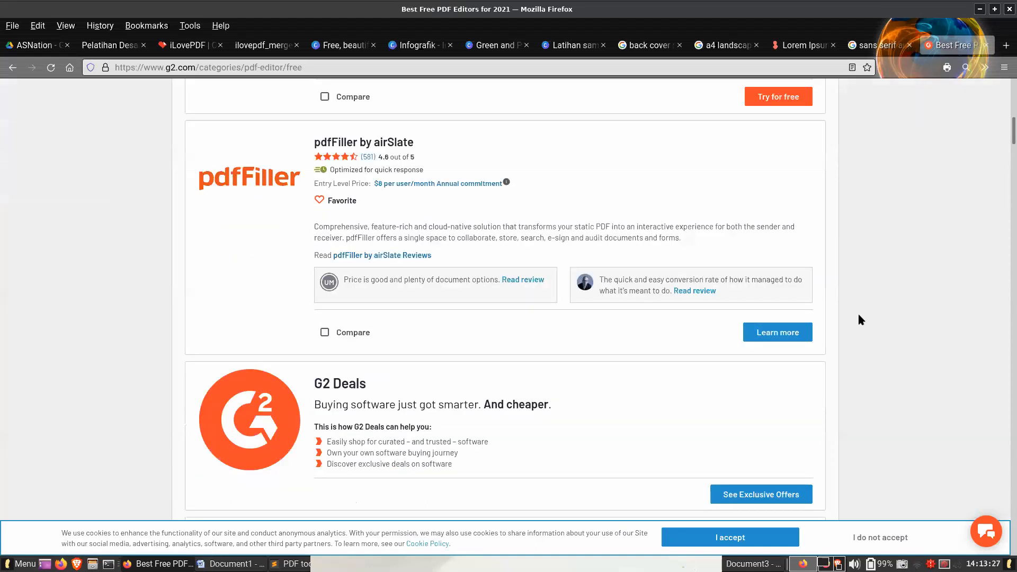
scroll(494, 320, down, 12)
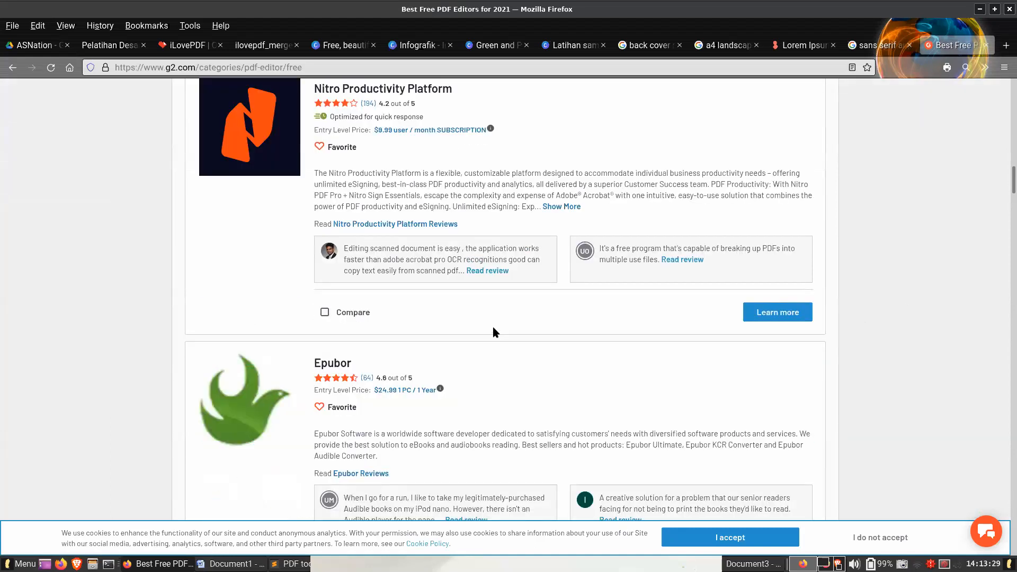
- Search the web for "adobe acrobat pro pricing" in a new tab
click(1006, 47)
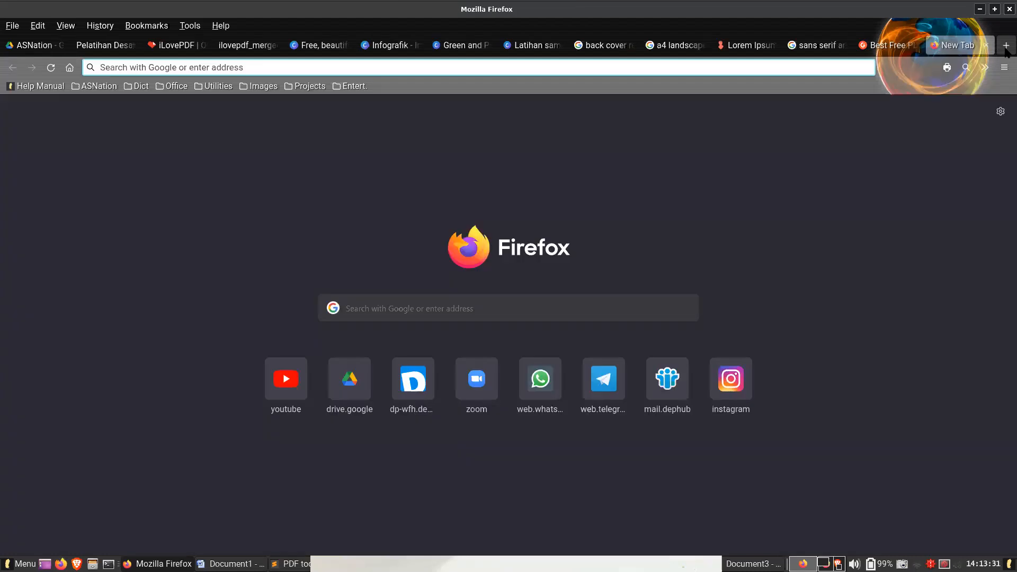
text(adobe)
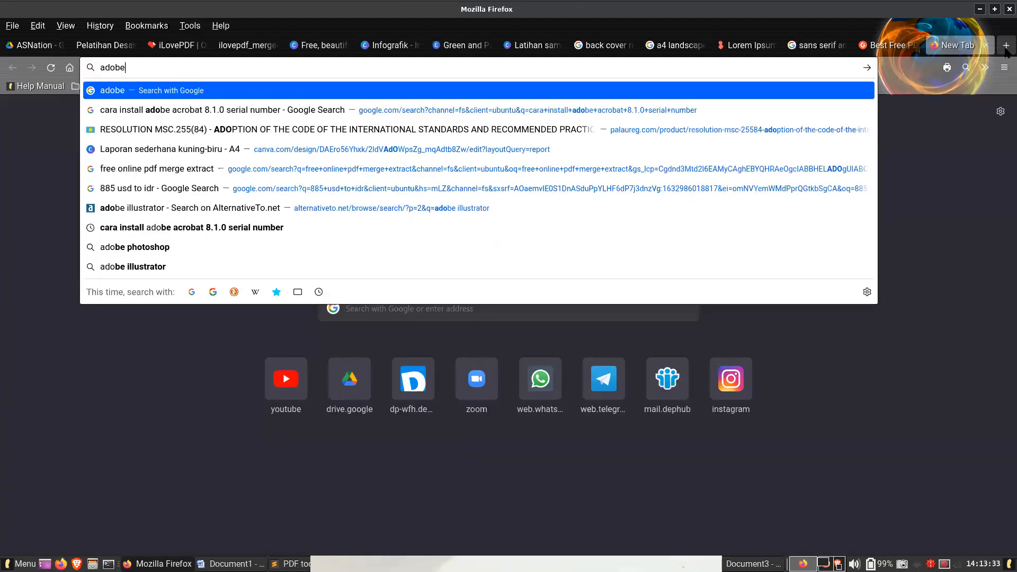
text( acrobat pr)
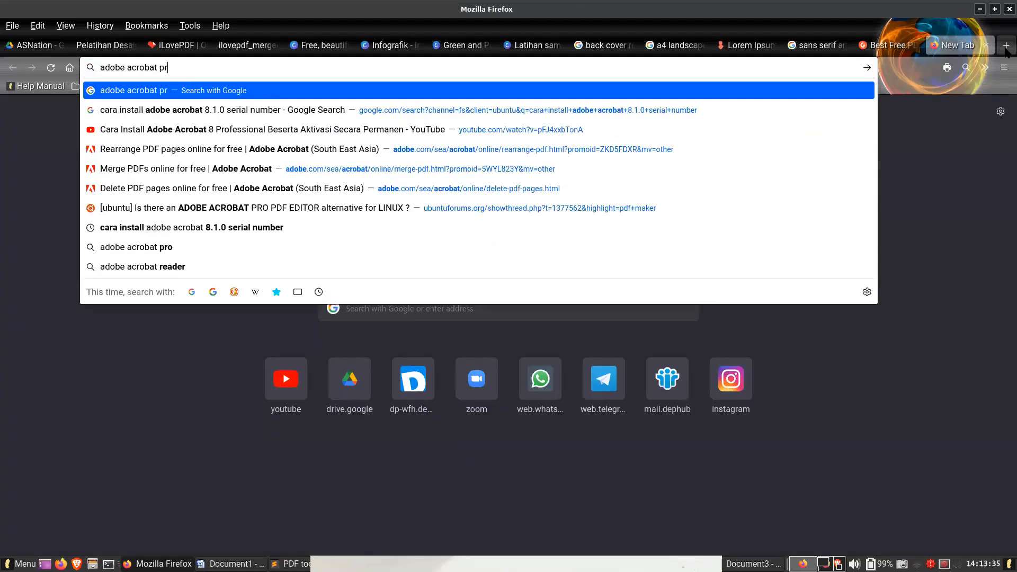
text(o pricing)
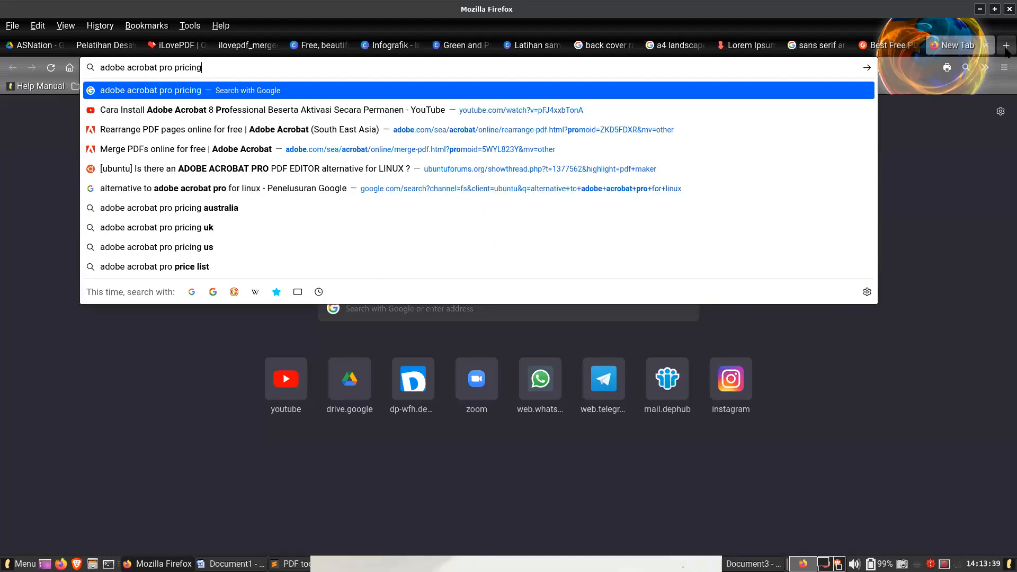
key(Return)
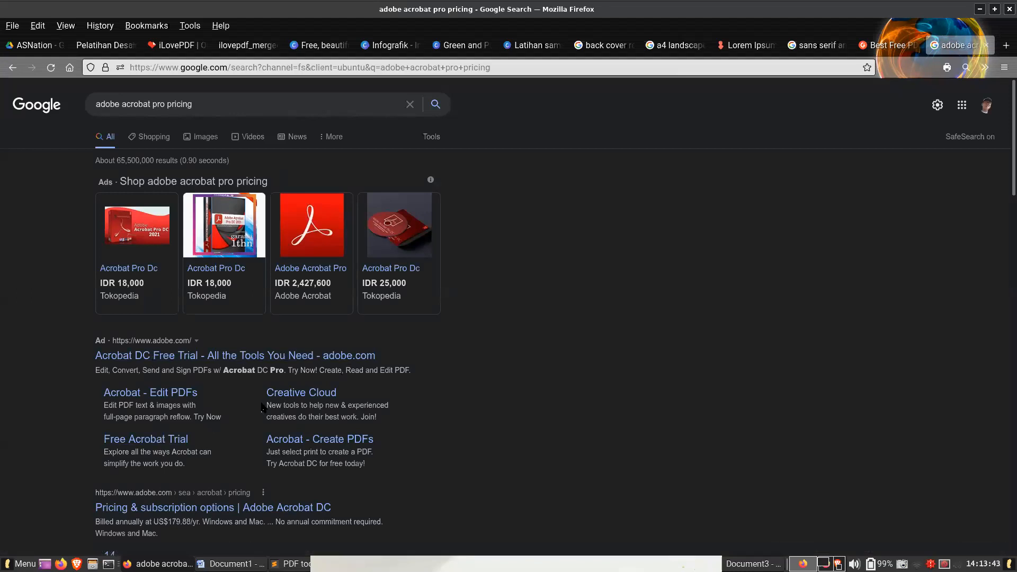
- Open Adobe's Acrobat DC pricing page and examine the Acrobat Pro DC price, subscription options and feature comparison
click(212, 508)
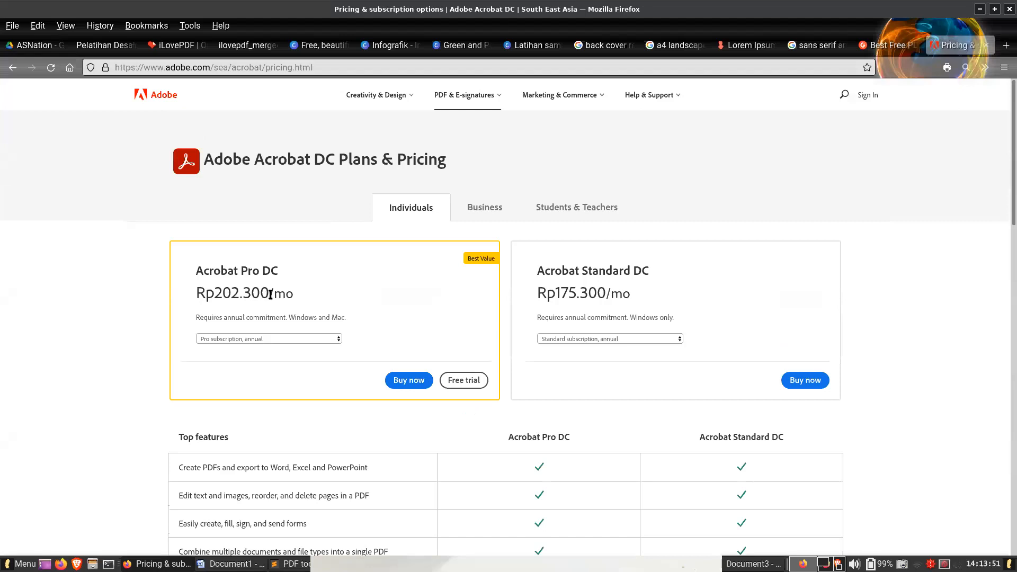
click(274, 345)
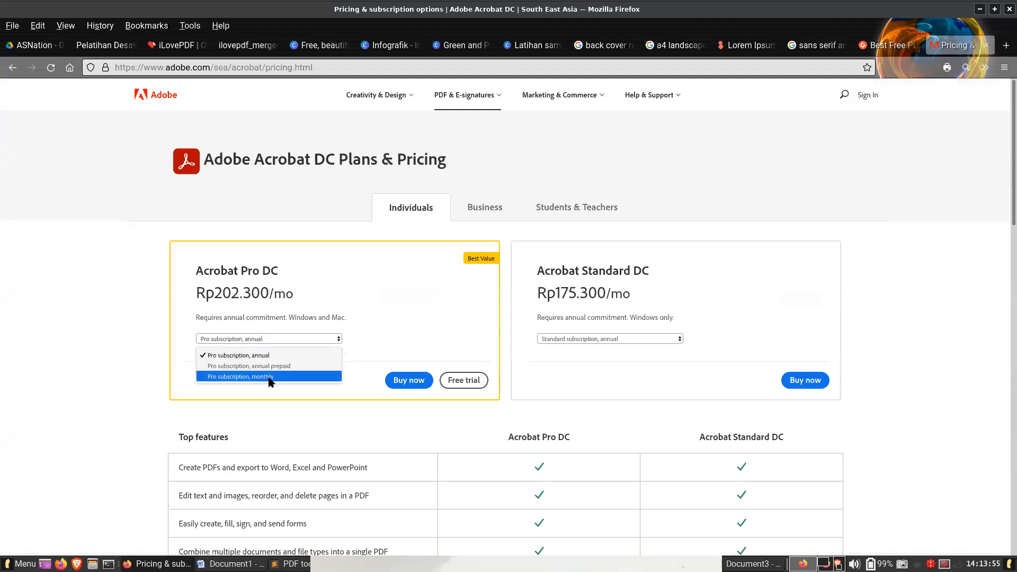
click(168, 365)
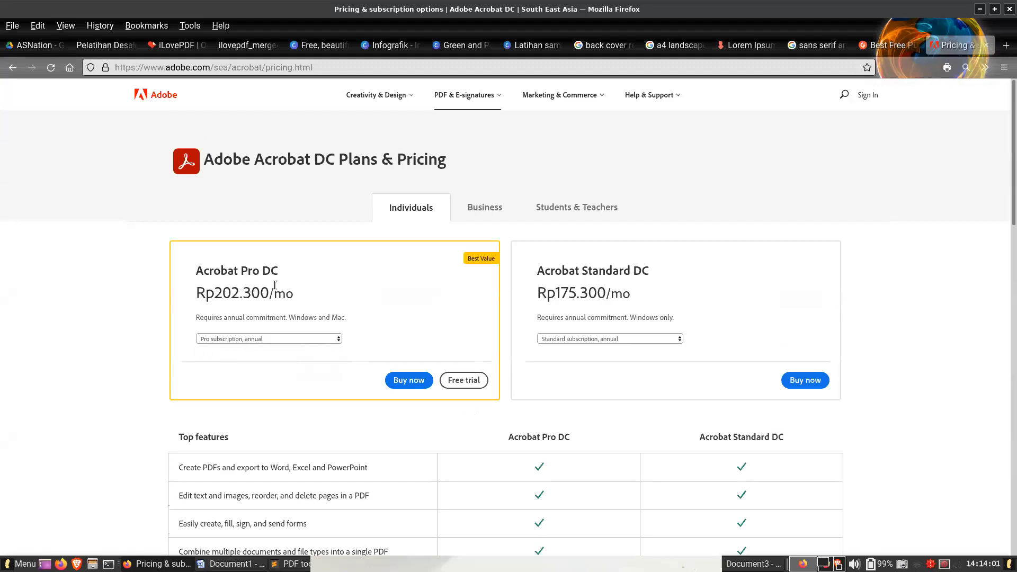
scroll(321, 331, down, 3)
scroll(919, 238, up, 3)
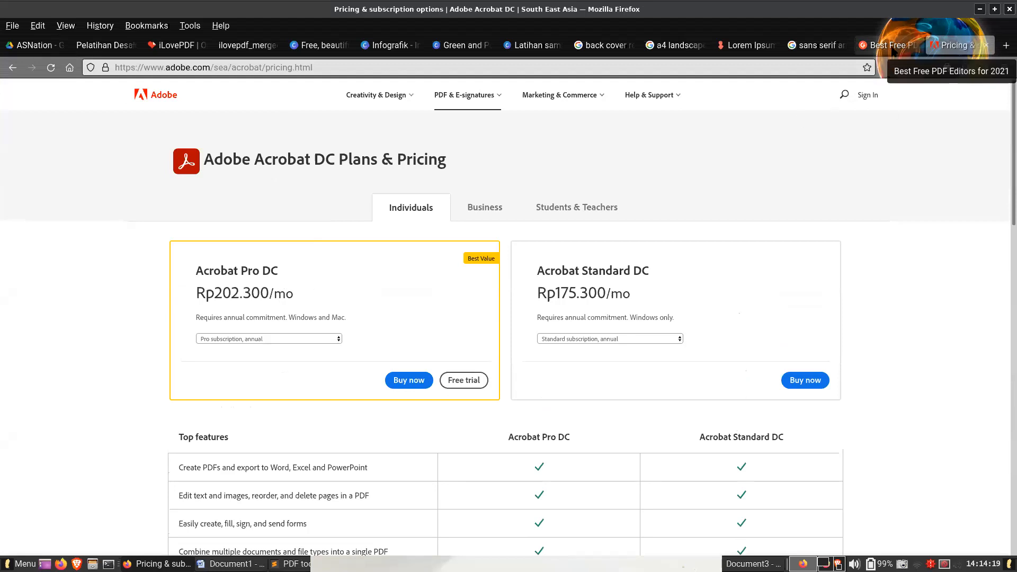
- Compare the editors and entry prices in G2's free PDF editor list with Adobe's Acrobat DC pricing page
click(893, 47)
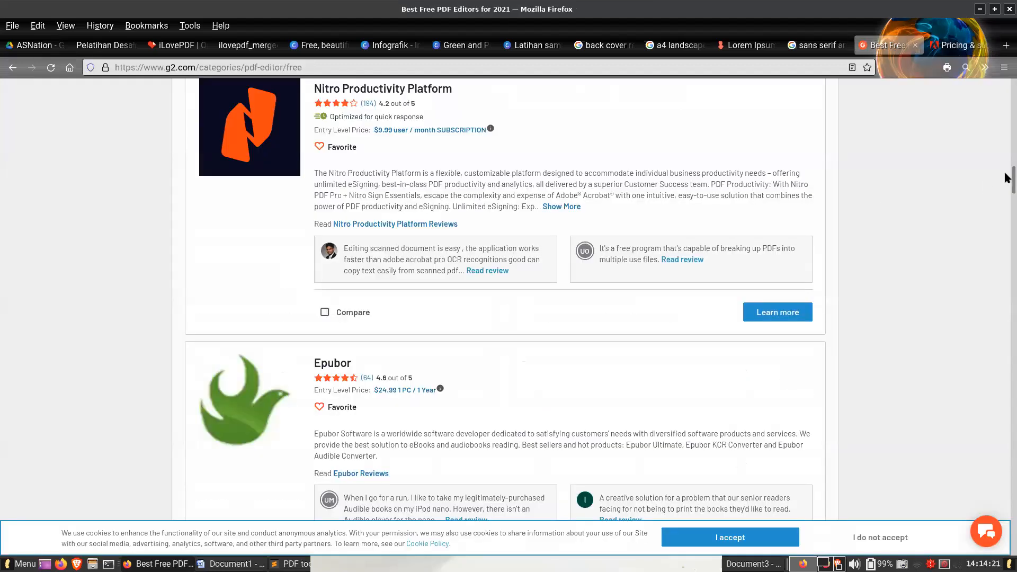
scroll(948, 139, up, 15)
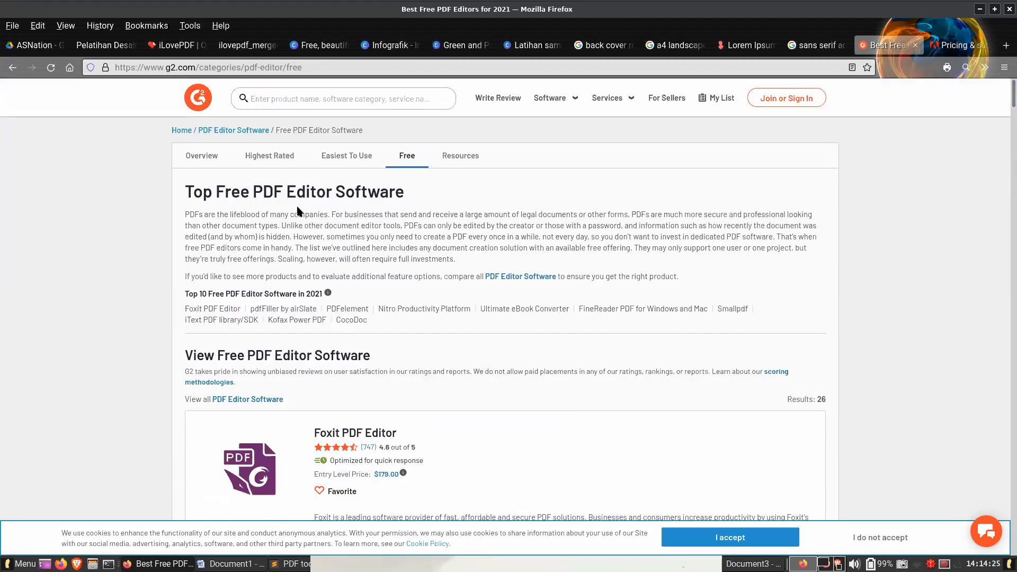
scroll(257, 210, down, 5)
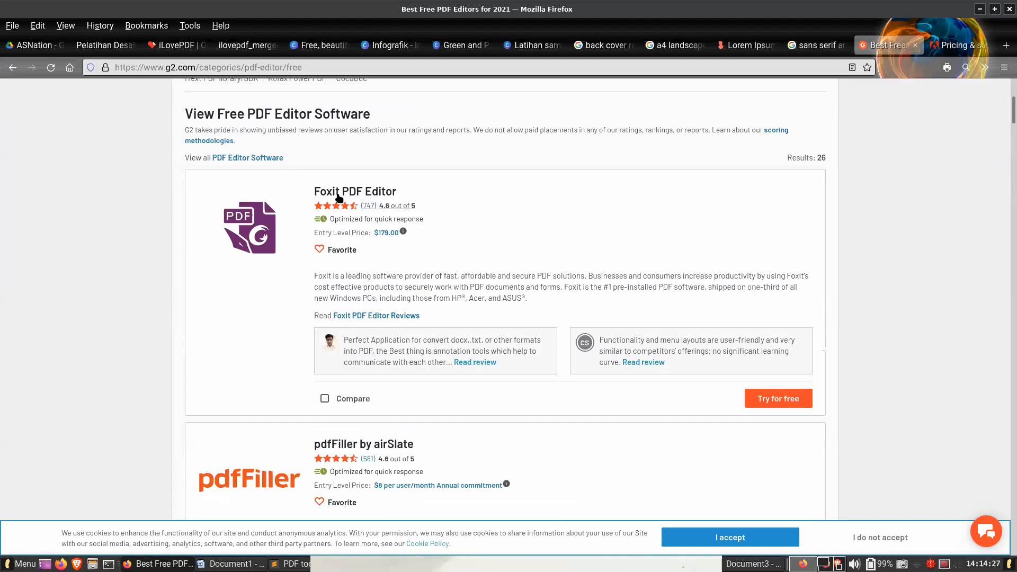
scroll(240, 478, down, 5)
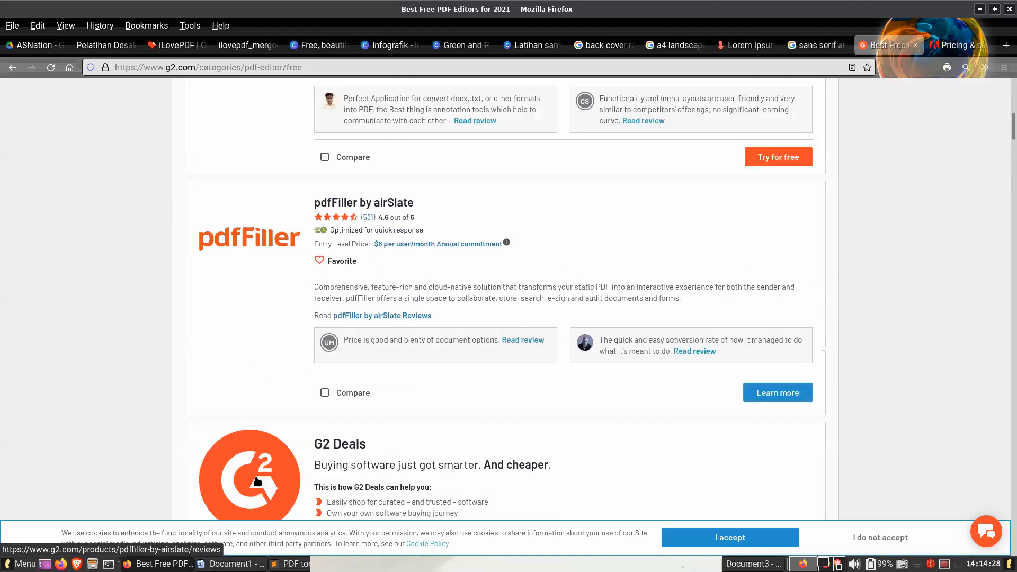
click(944, 47)
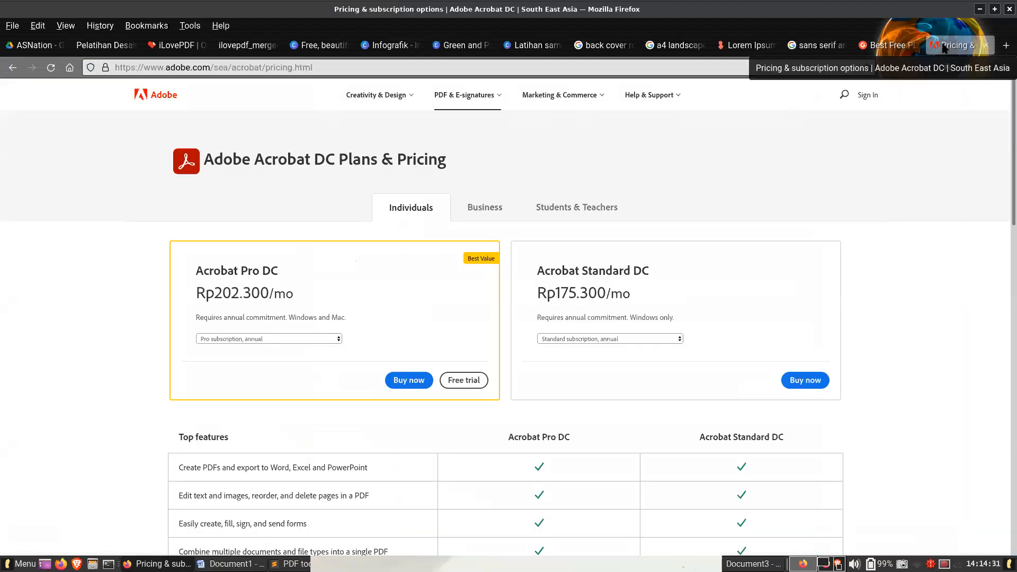
click(875, 47)
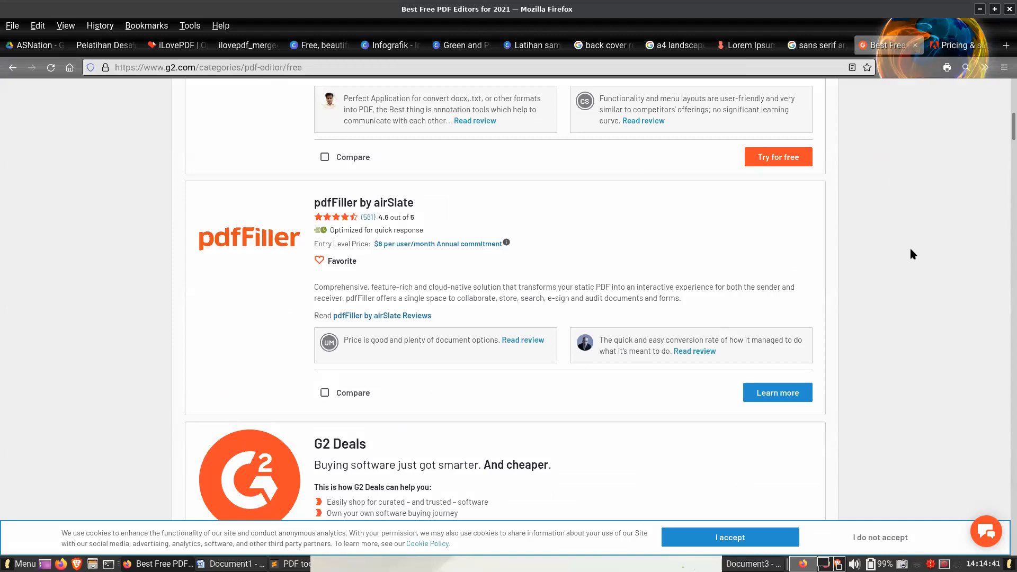
scroll(910, 253, down, 4)
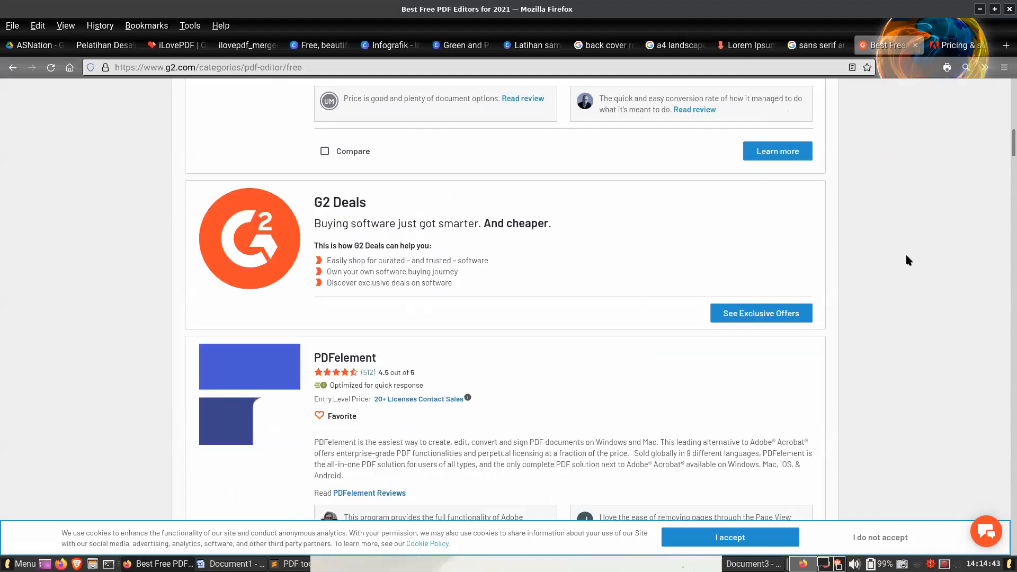
scroll(906, 257, down, 3)
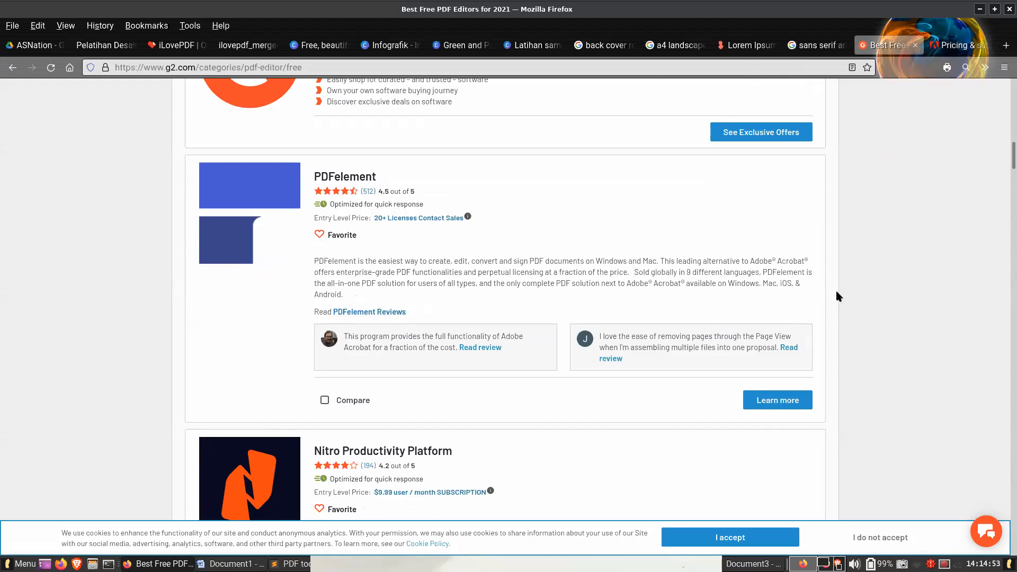
scroll(876, 302, down, 8)
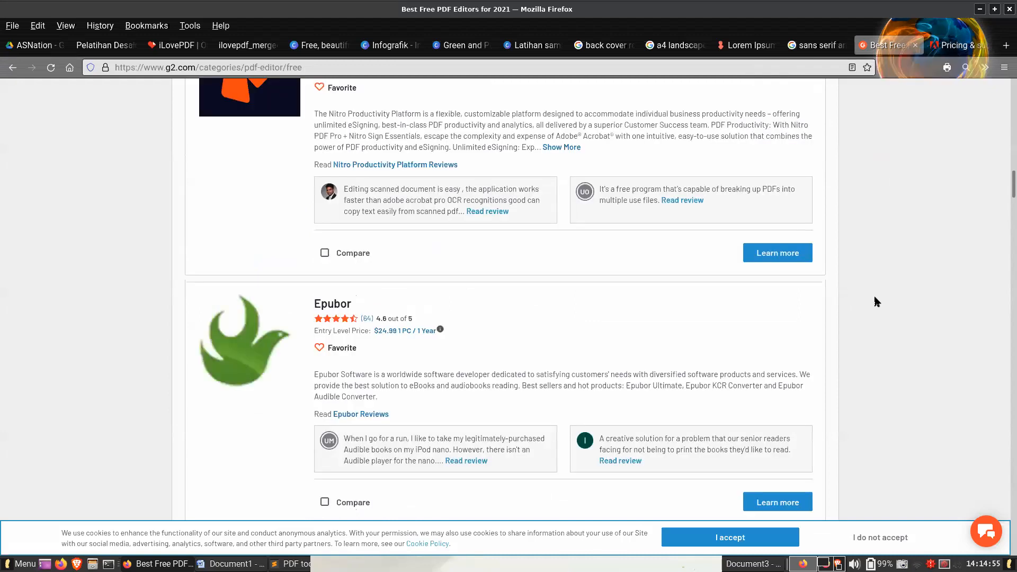
scroll(877, 302, down, 8)
- Return to the iLovePDF home page and look through its online tools and its desktop and mobile solutions
click(175, 45)
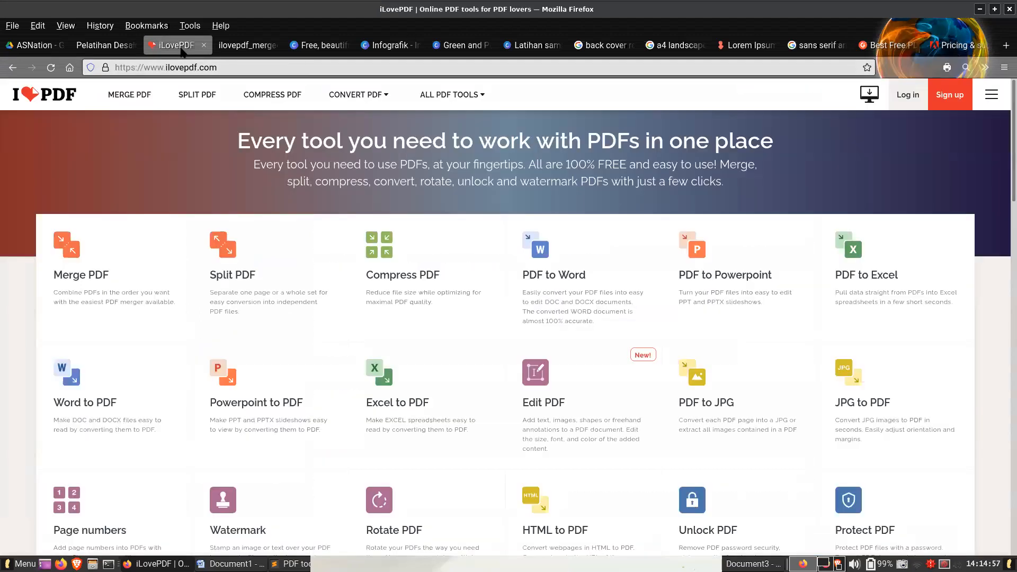
scroll(613, 275, down, 20)
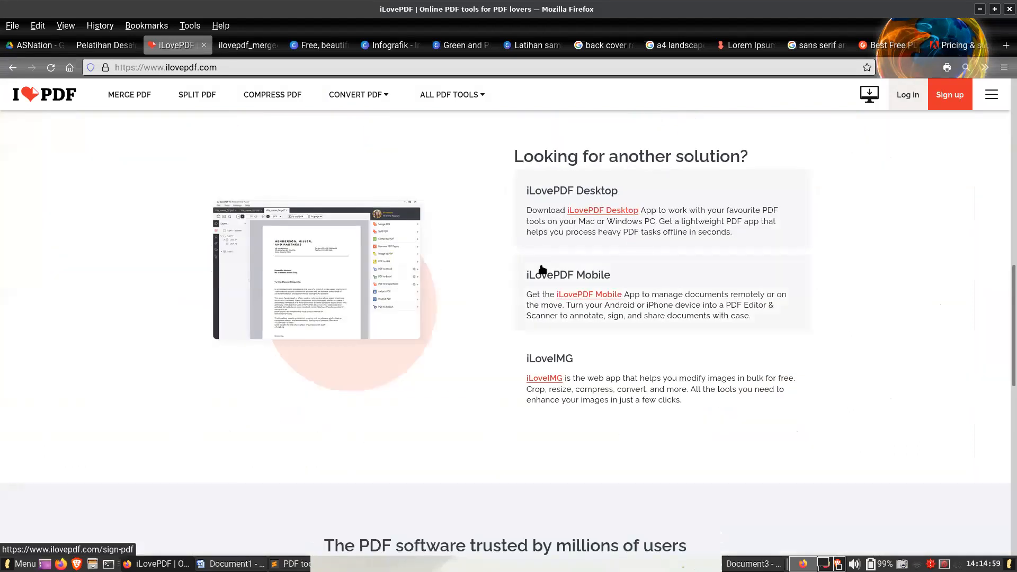
scroll(542, 275, up, 5)
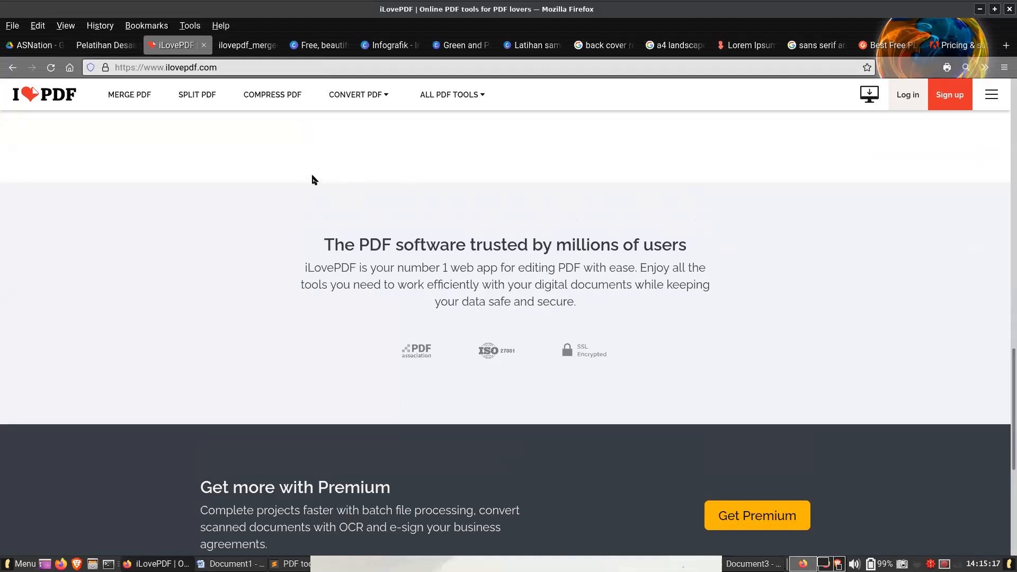
- Switch to the Word report, insert the lion picture between page 4's last two paragraphs, and shrink it to about 4.36 × 5.77 cm
click(231, 564)
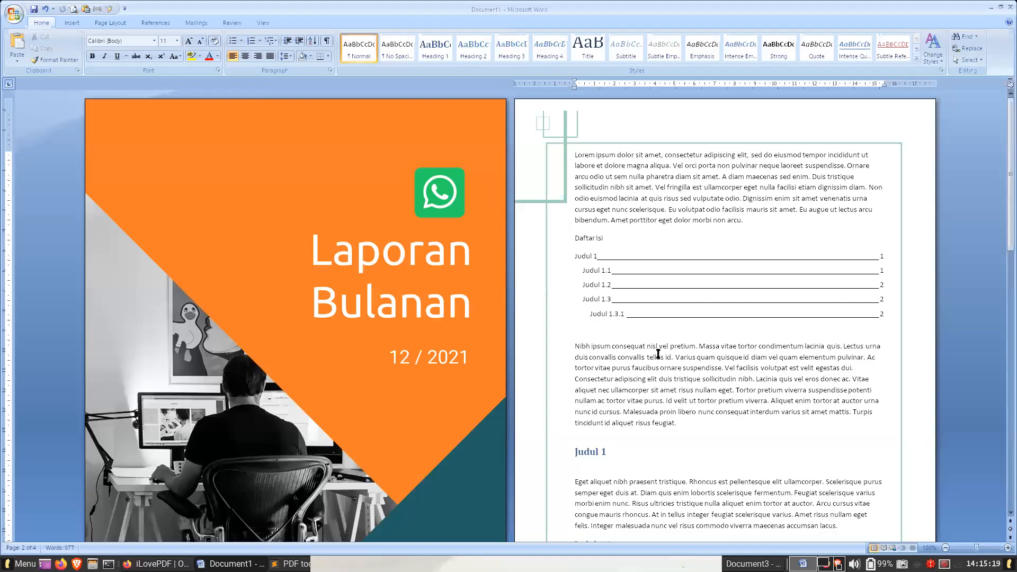
scroll(659, 355, down, 20)
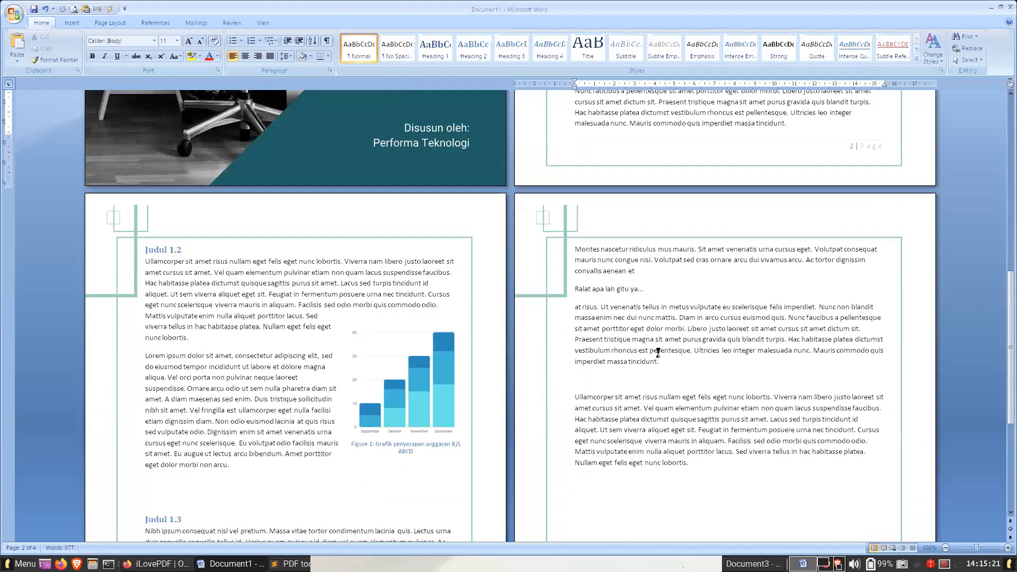
click(424, 290)
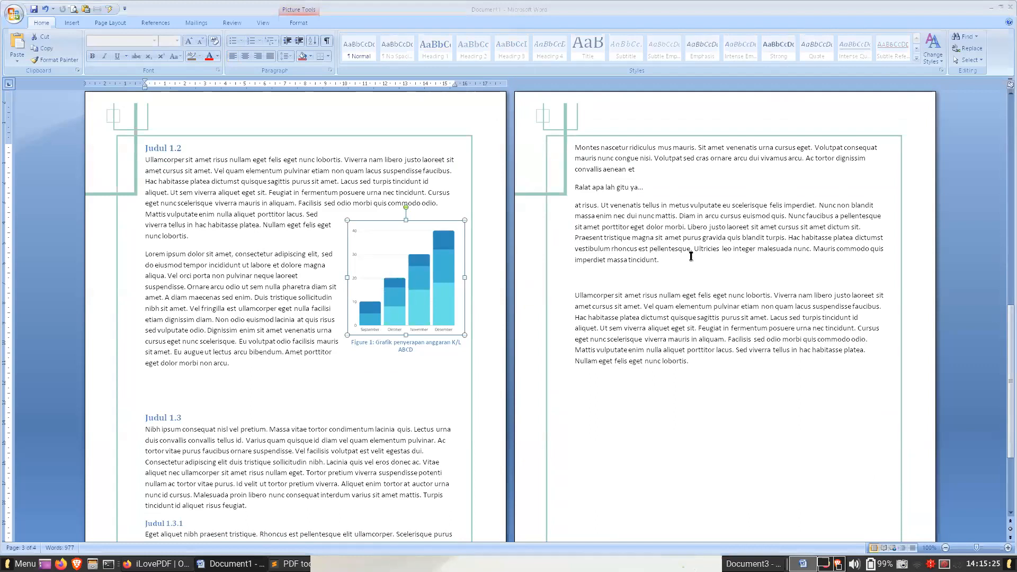
click(684, 271)
click(670, 281)
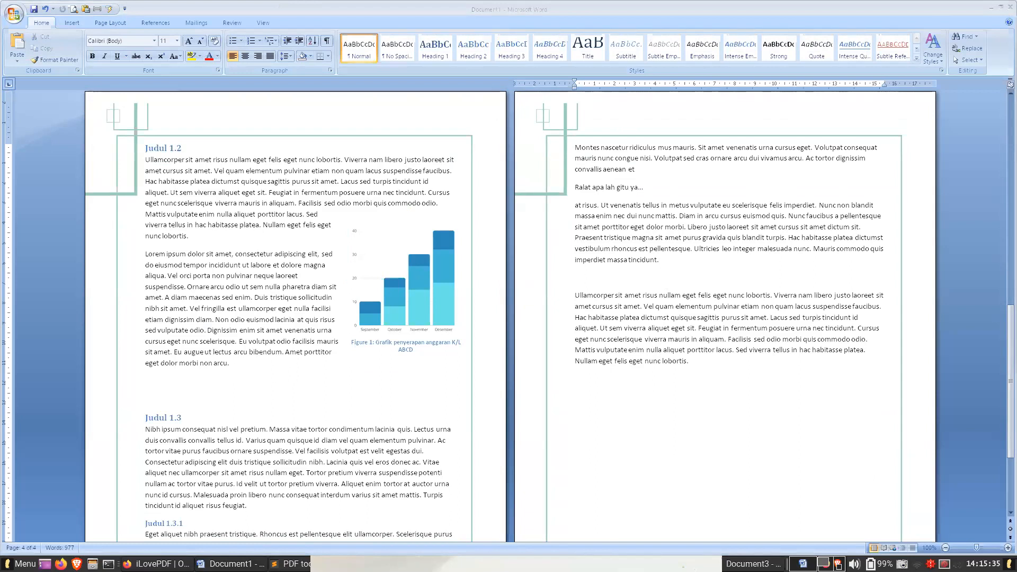
drag(646, 349, 621, 278)
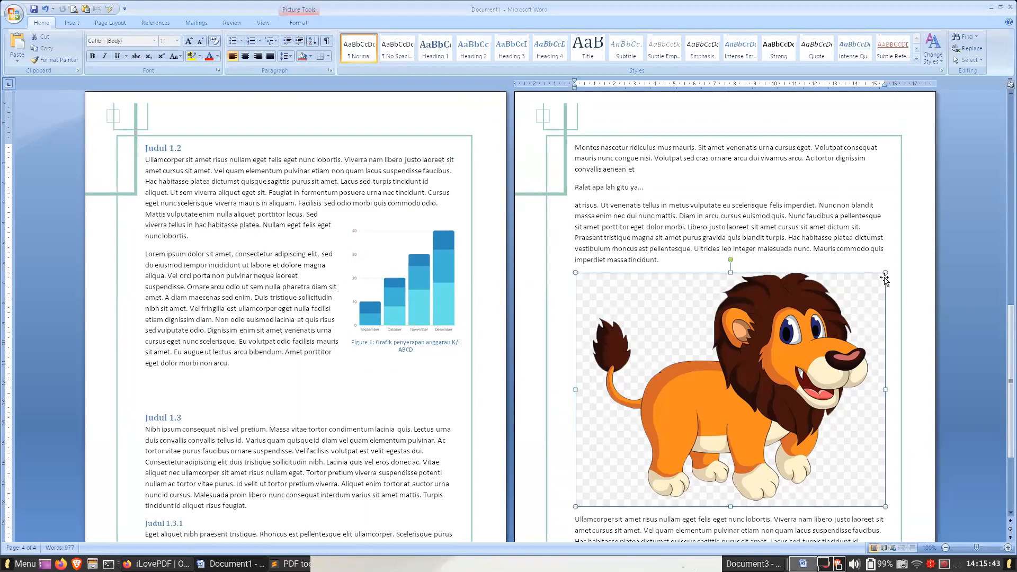
drag(885, 273, 678, 440)
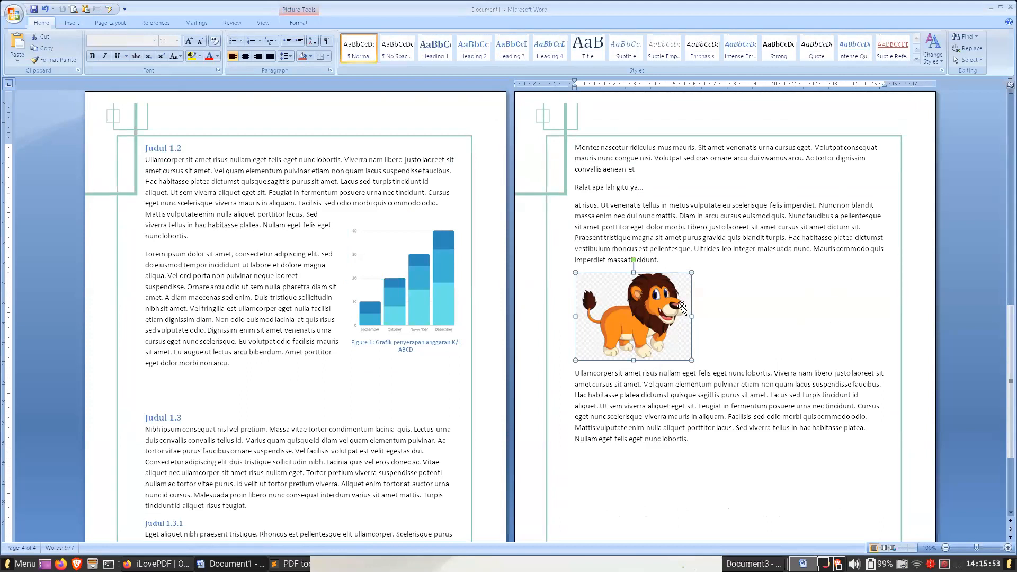
- Apply Square text wrapping to the lion picture and move it to page 3, between the Judul 1.3 and Judul 1.3.1 text
click(297, 22)
click(839, 59)
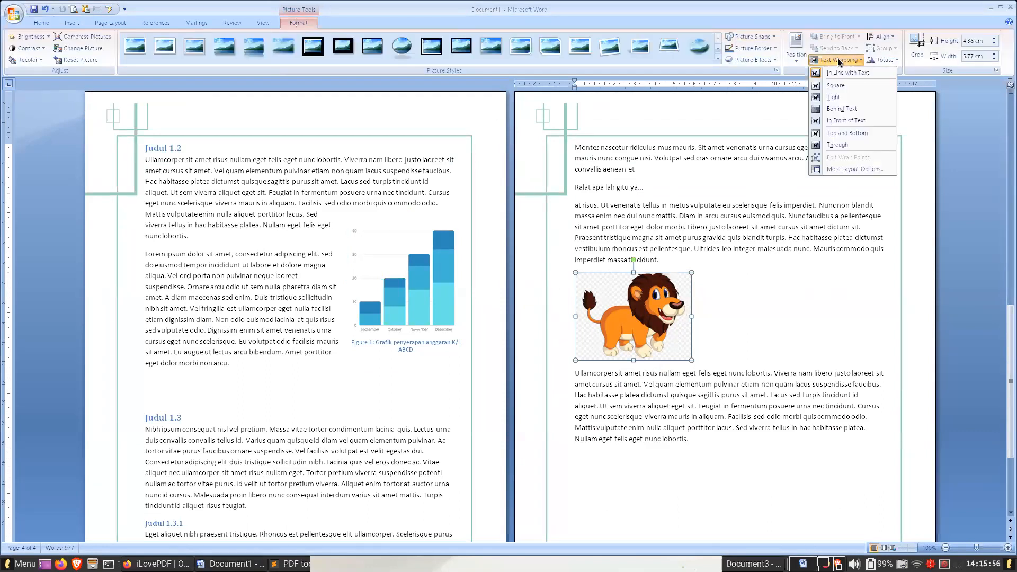
click(846, 87)
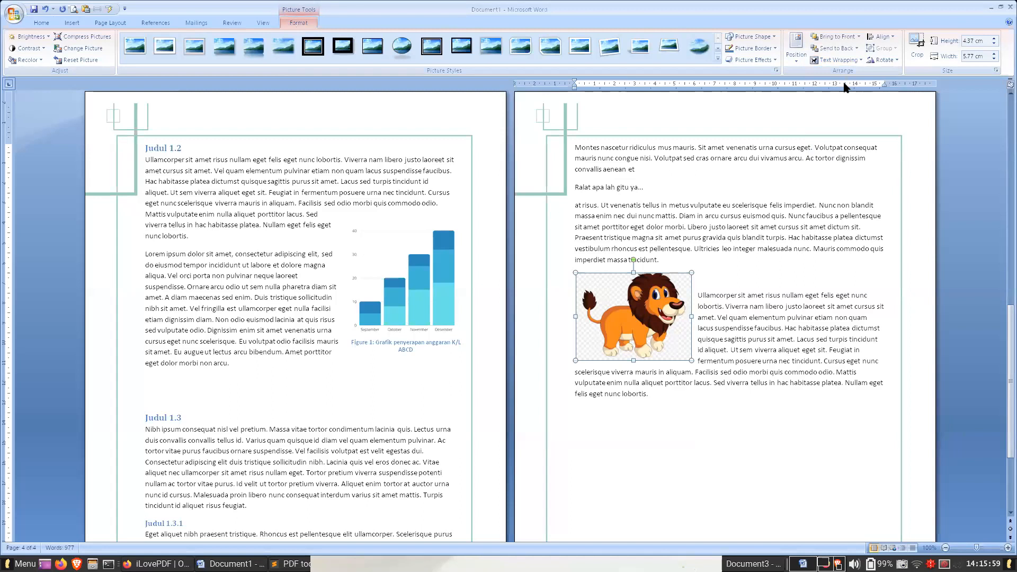
drag(662, 317, 650, 342)
scroll(632, 258, down, 3)
drag(632, 258, 288, 408)
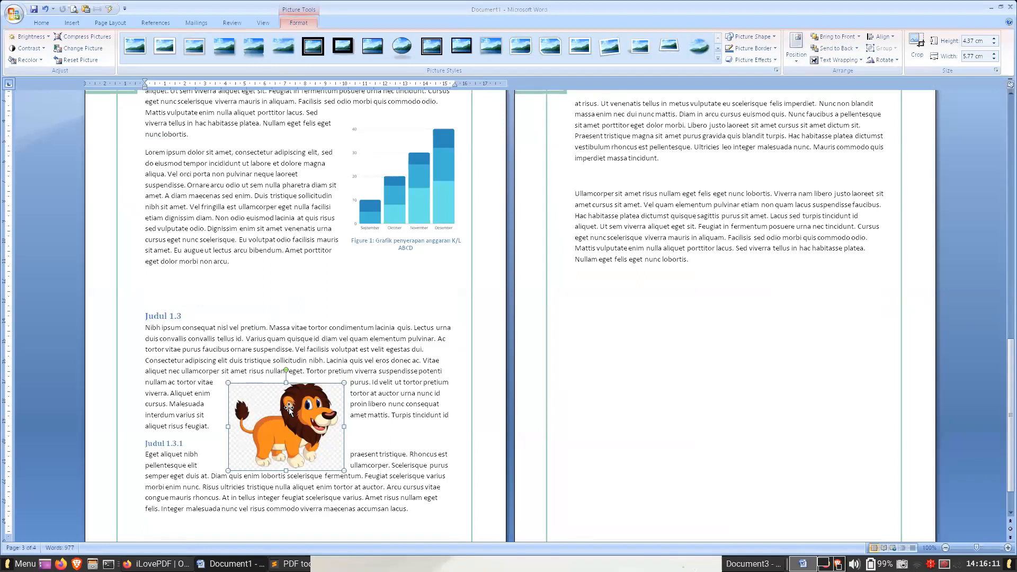
- Insert the walking woman picture into page 4's last paragraph and shrink it to about 4.23 × 3.37 cm
click(689, 207)
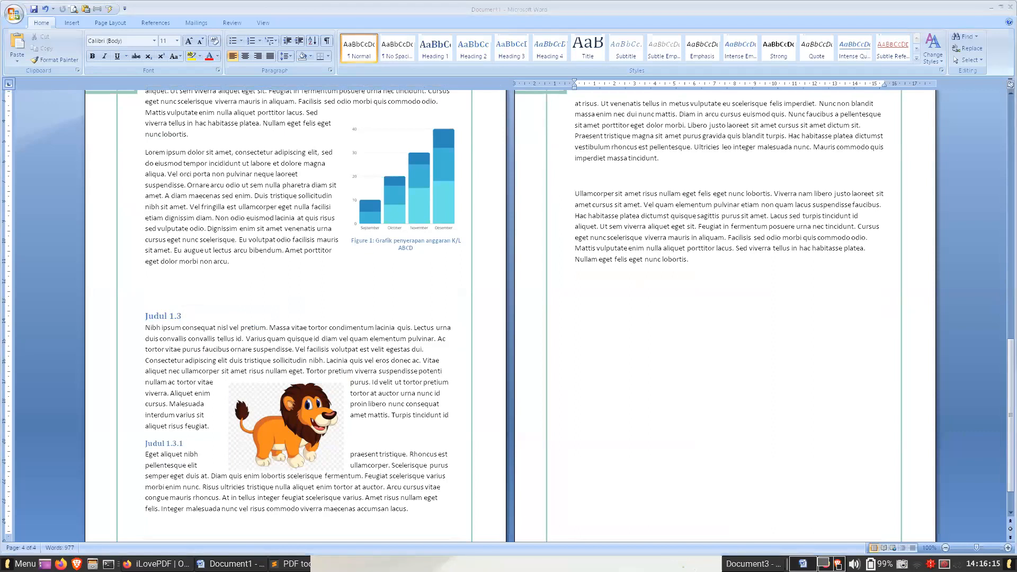
drag(752, 283, 710, 183)
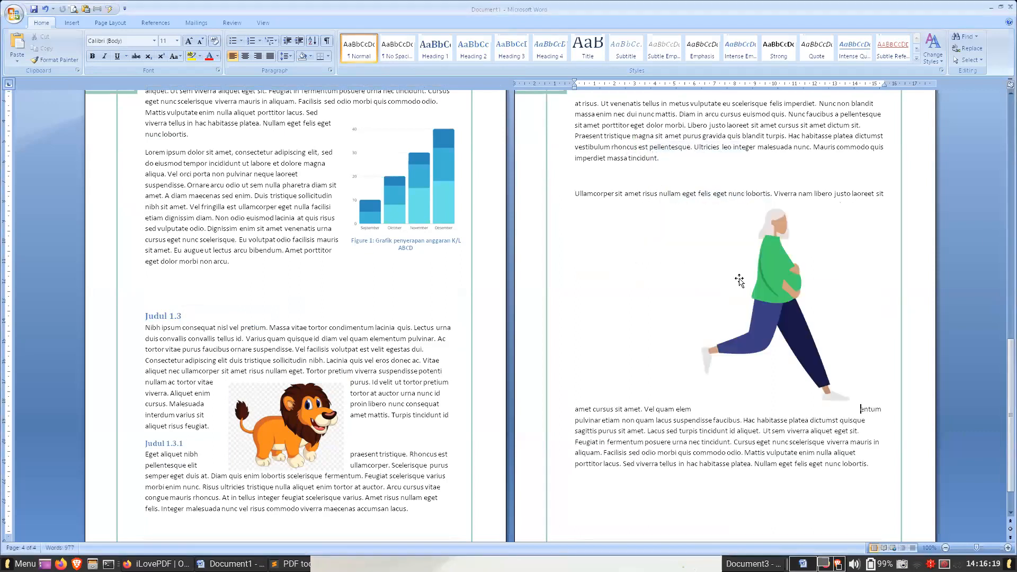
drag(856, 200, 759, 326)
drag(739, 264, 713, 292)
- Apply Square text wrapping to the walking woman picture and move it up into the middle of page 4's last paragraph
click(302, 23)
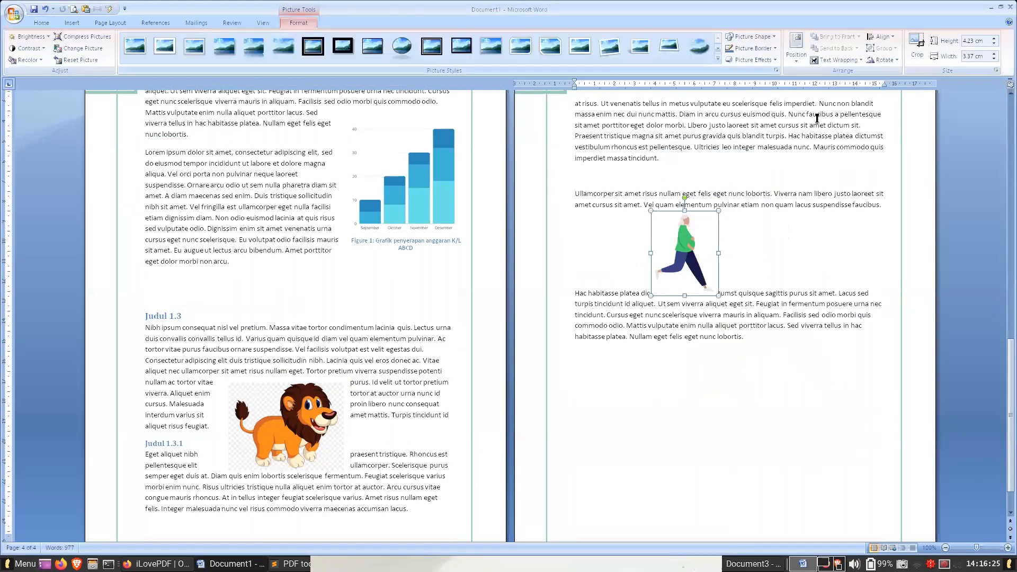
click(832, 59)
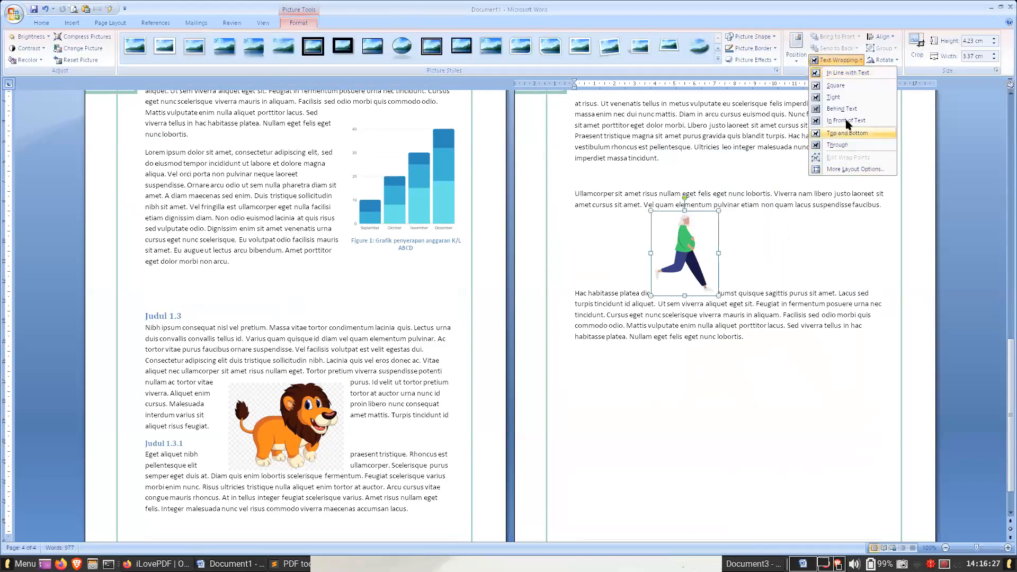
click(853, 88)
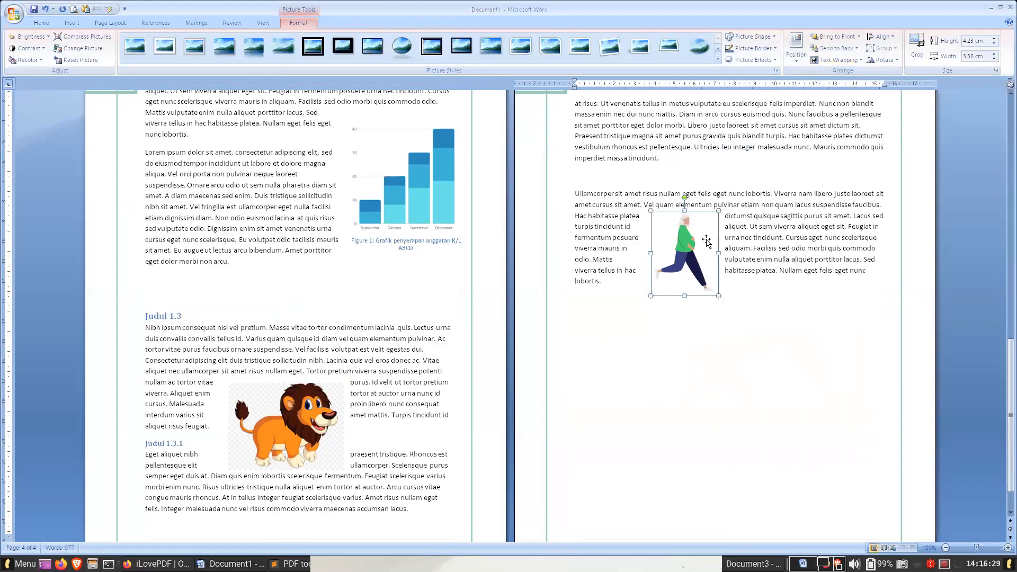
drag(690, 245, 749, 226)
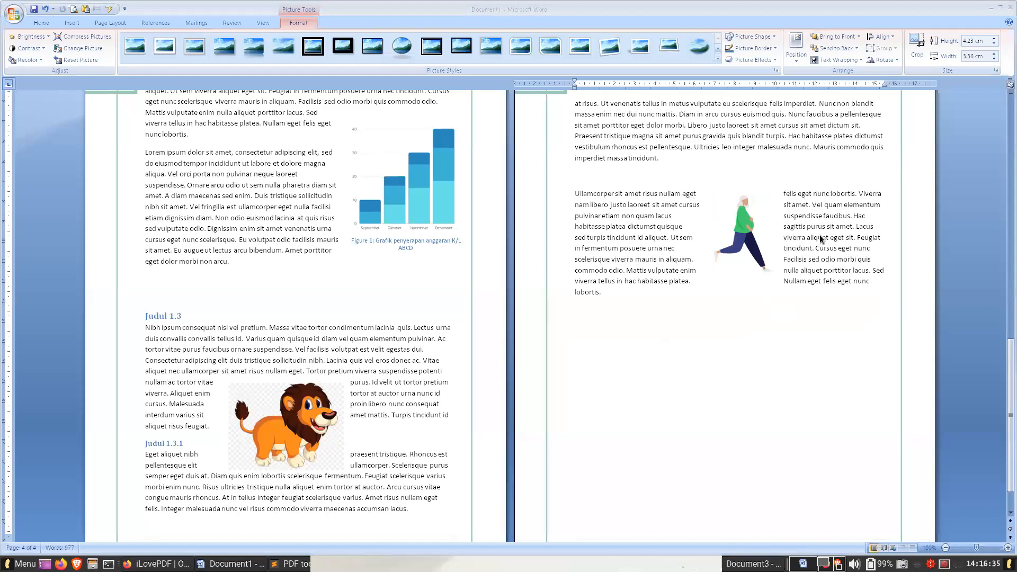
click(755, 227)
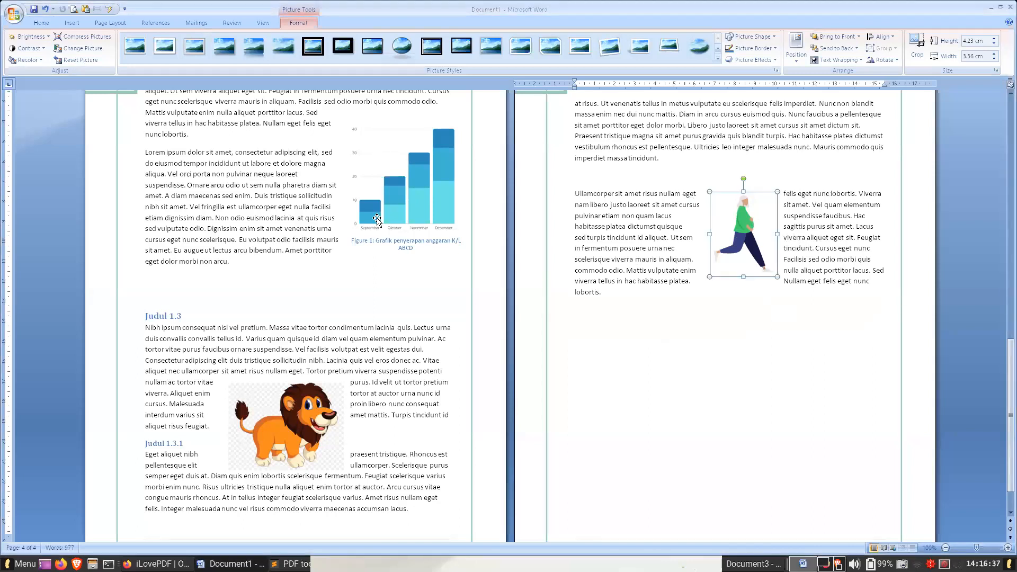
- Open the caption settings for the lion picture on page 3
click(288, 433)
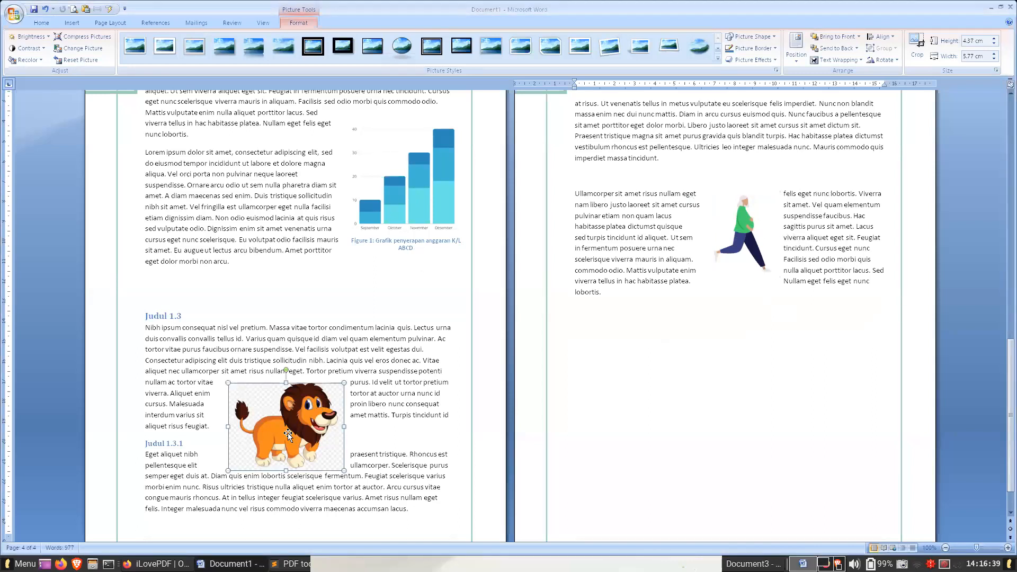
right_click(288, 434)
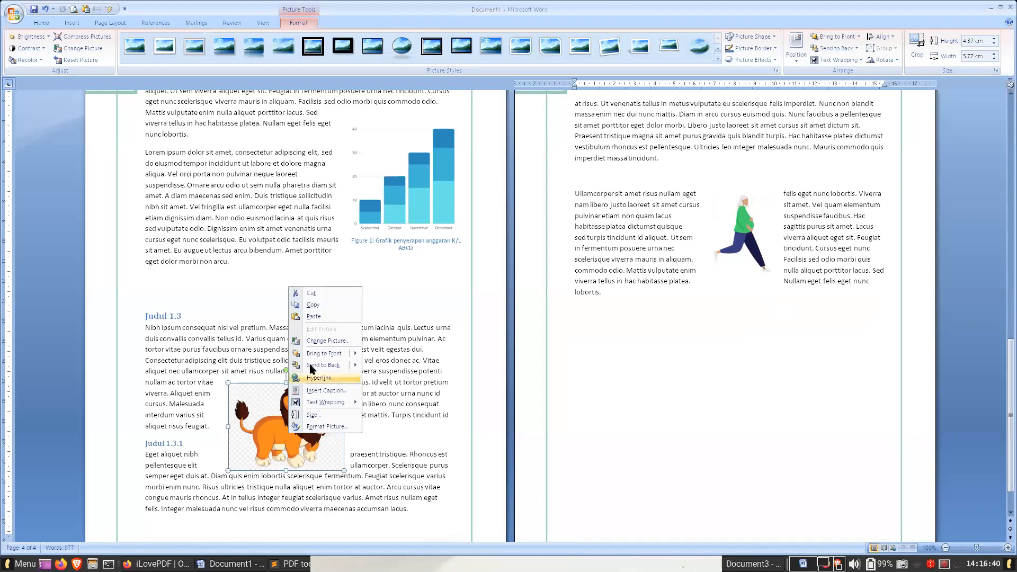
click(326, 391)
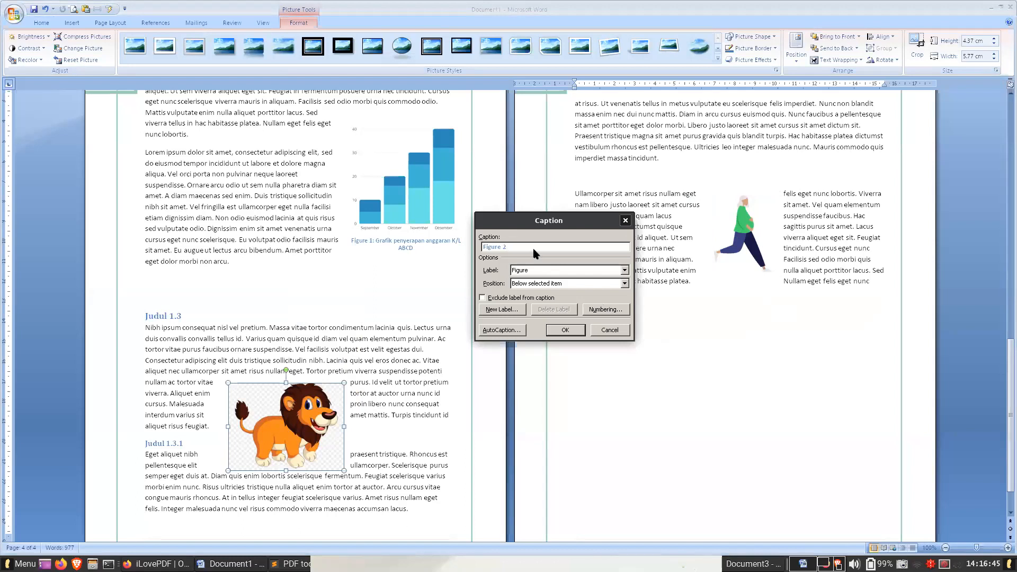
click(540, 276)
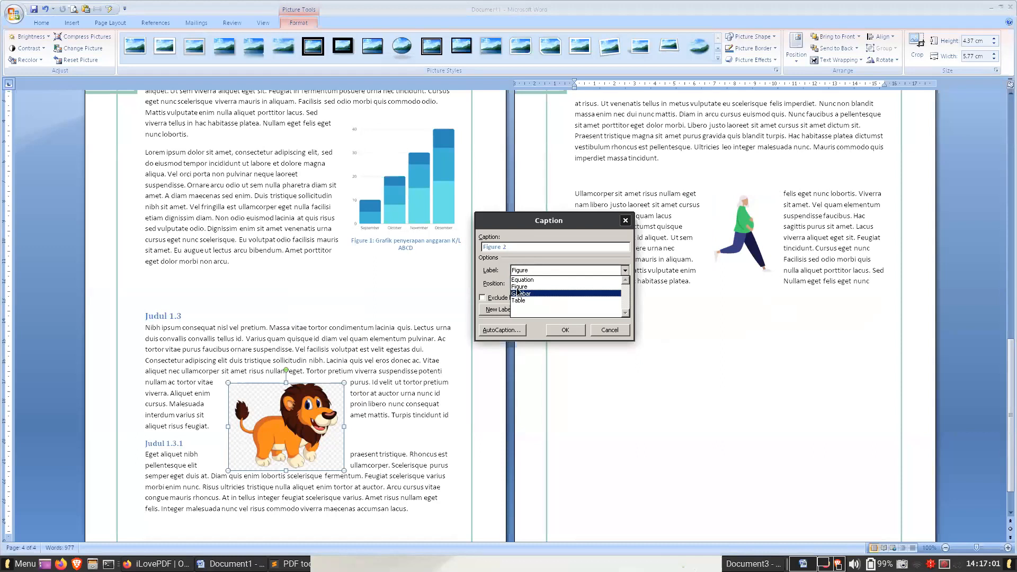
click(494, 276)
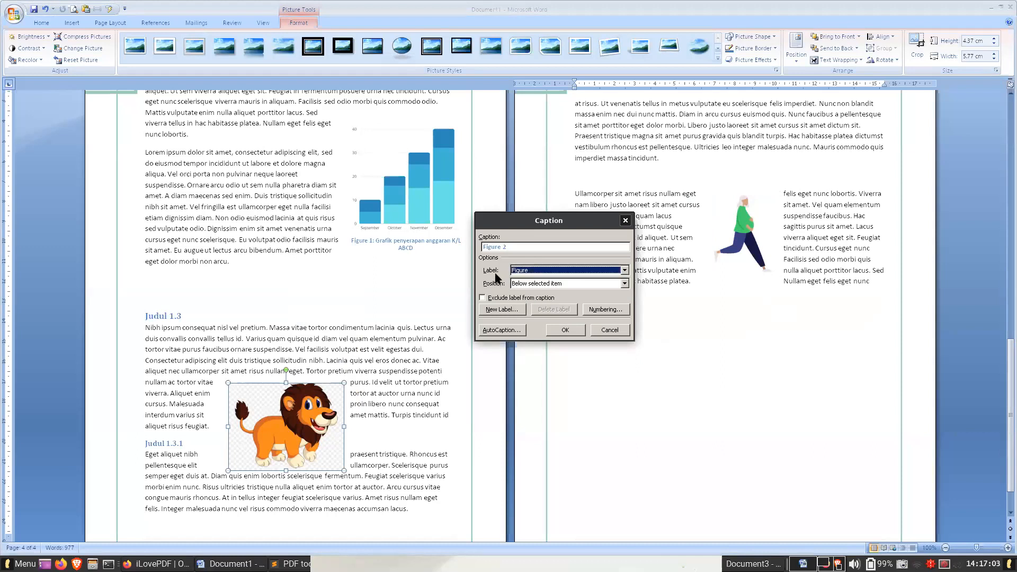
click(500, 310)
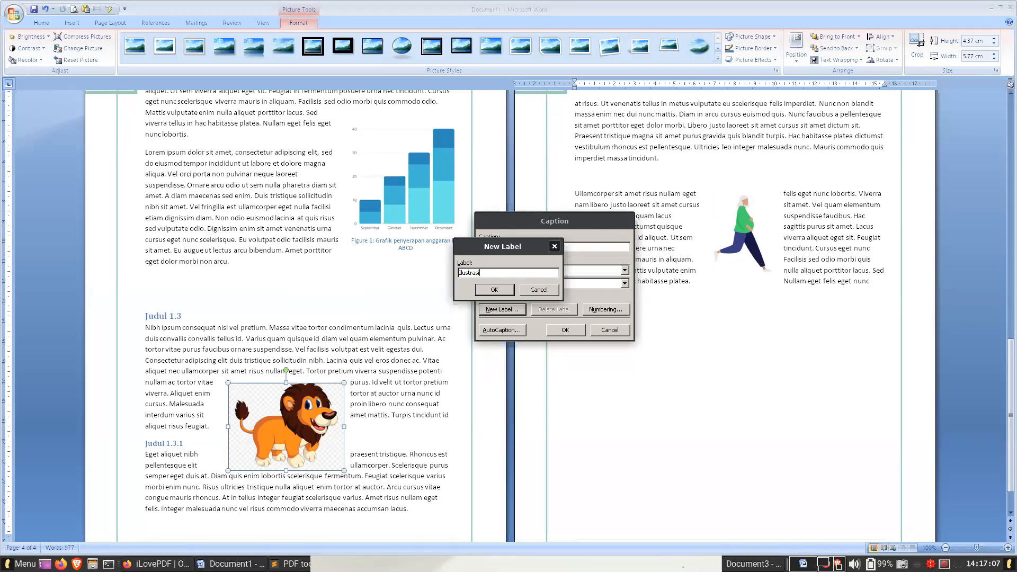
key(Escape)
click(537, 275)
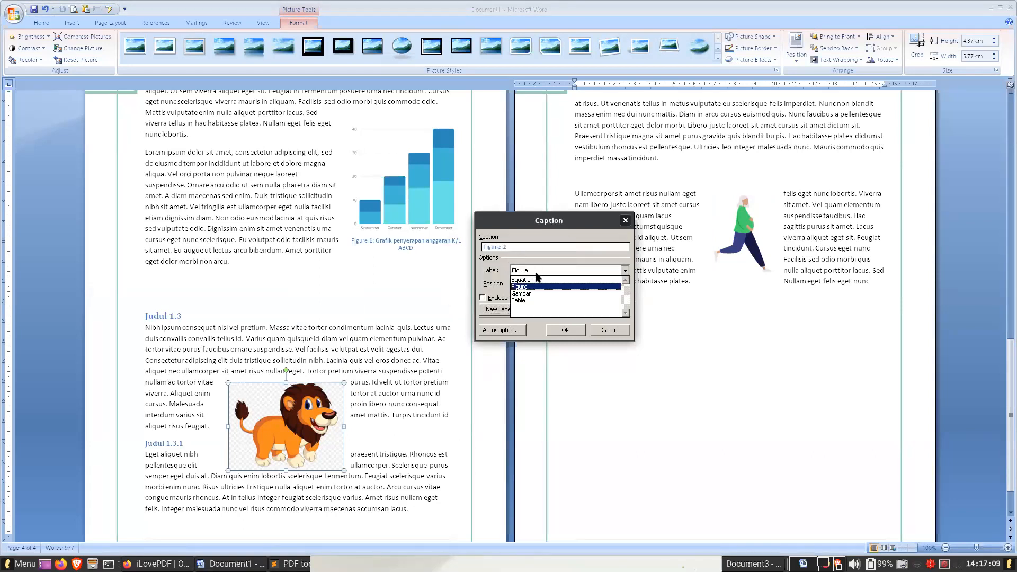
click(536, 273)
click(535, 269)
click(535, 269)
click(519, 306)
text(Grafik)
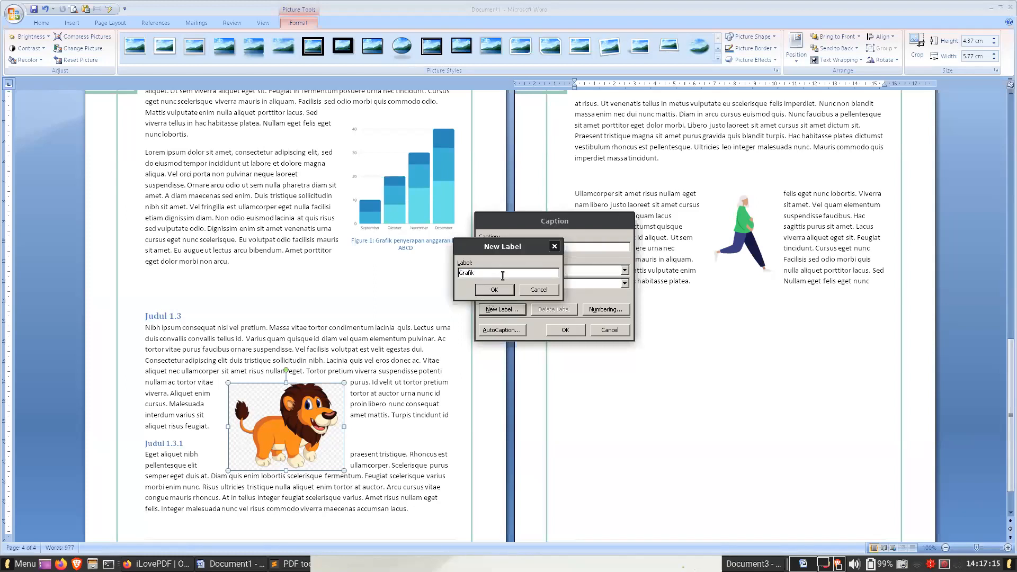
click(538, 290)
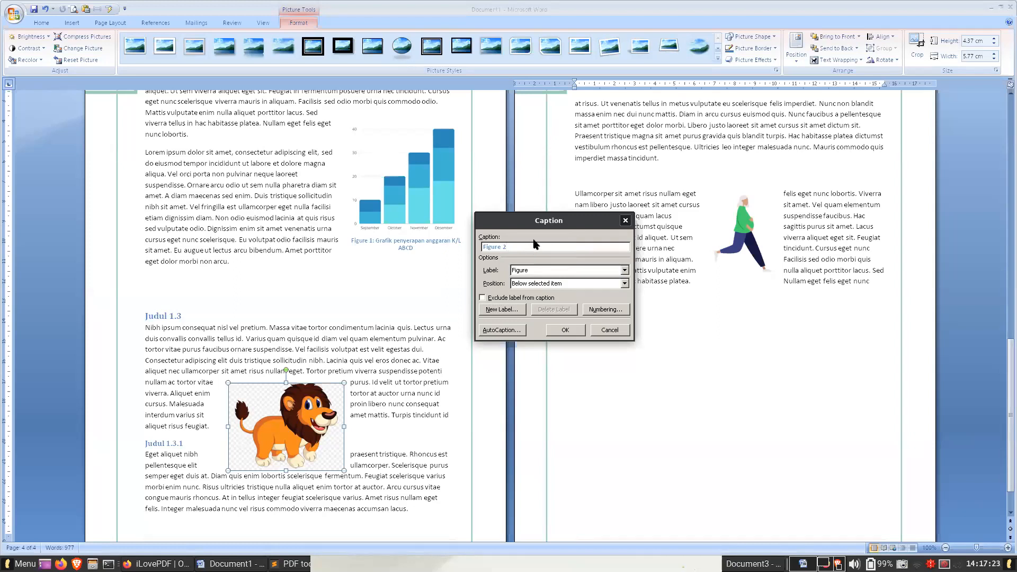
- Add the caption "Figure 2: Ilustrasi singa imut" below the lion picture
text(: Ilustrasi singa imut)
click(566, 330)
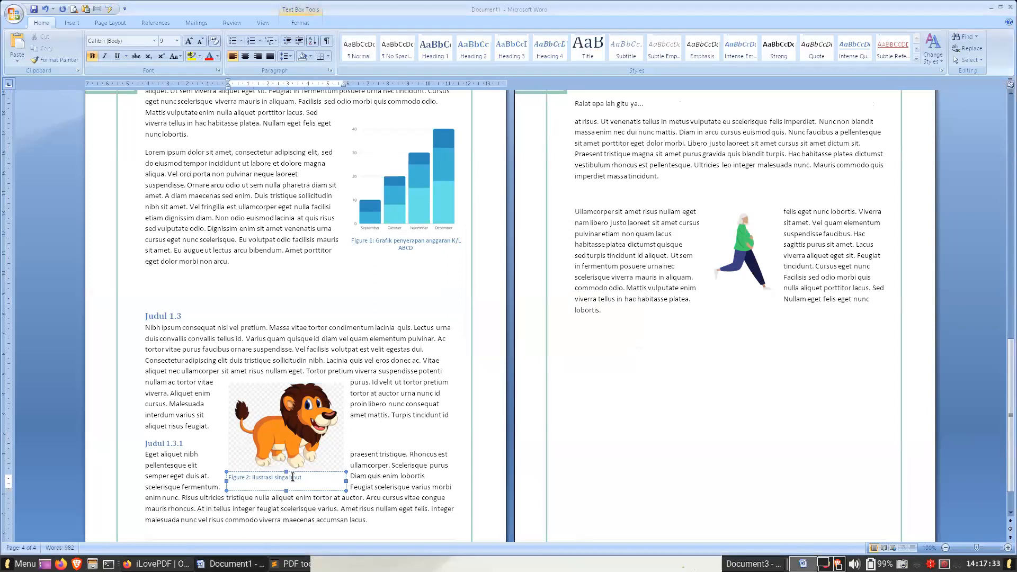
- Center the caption text under the lion picture
click(244, 58)
click(258, 56)
click(244, 58)
click(317, 439)
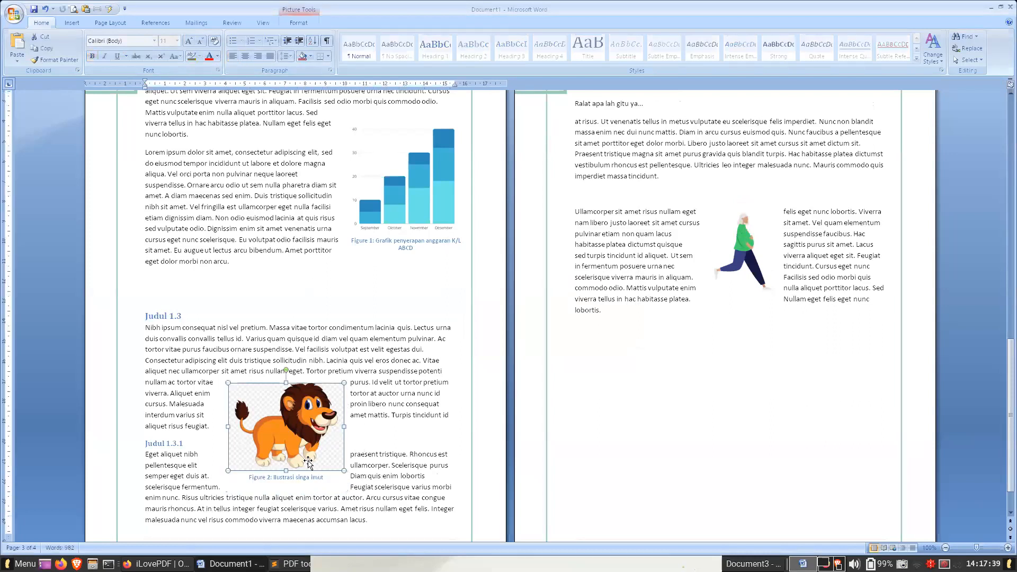
click(300, 477)
click(373, 396)
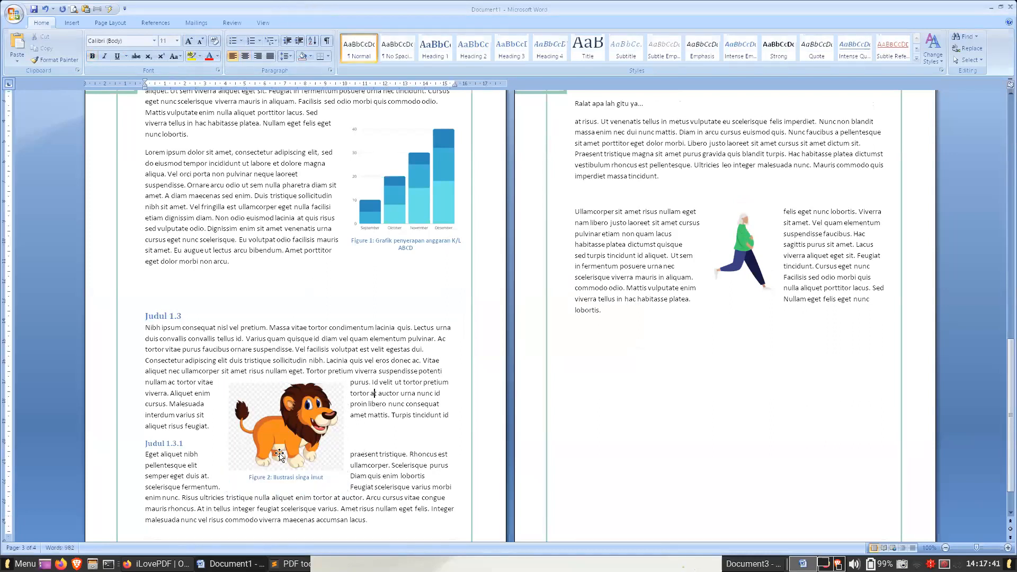
click(267, 477)
- Add a "Daftar gambar" line with an empty line after it, below the Daftar Isi table on page 2
scroll(311, 428, up, 20)
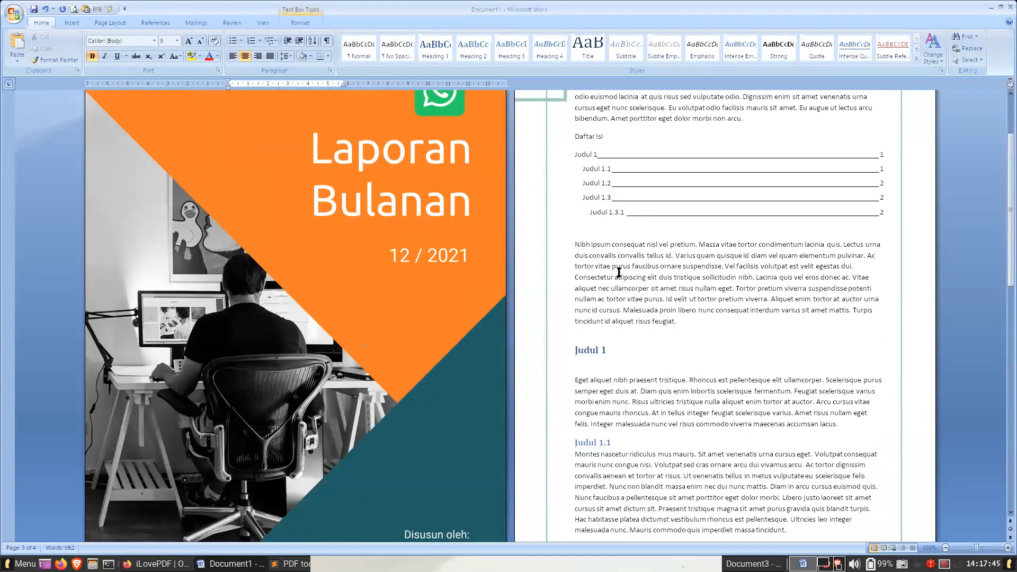
click(610, 233)
key(Return)
key(Return)
text(Daftar gambar)
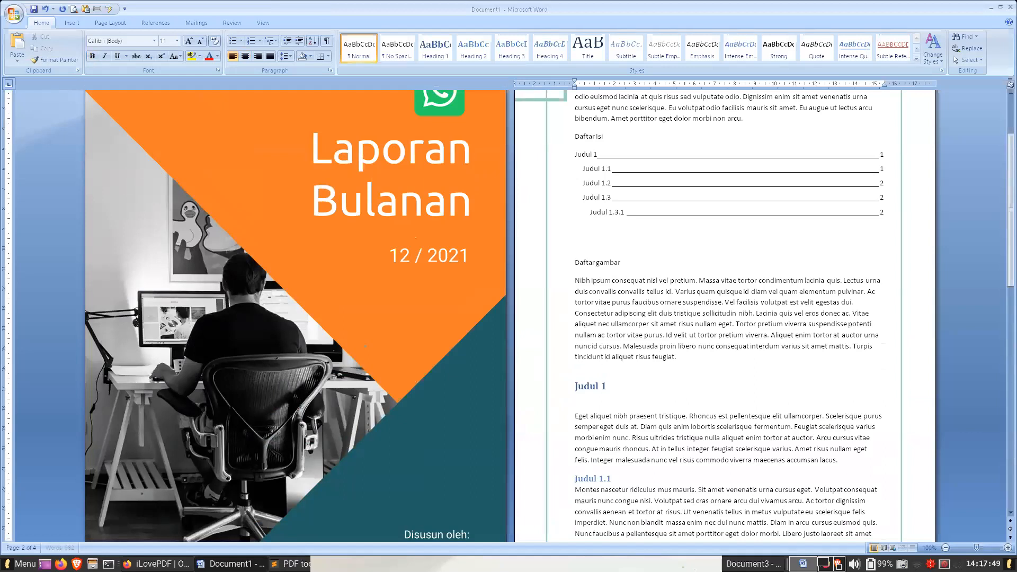
key(Return)
click(155, 23)
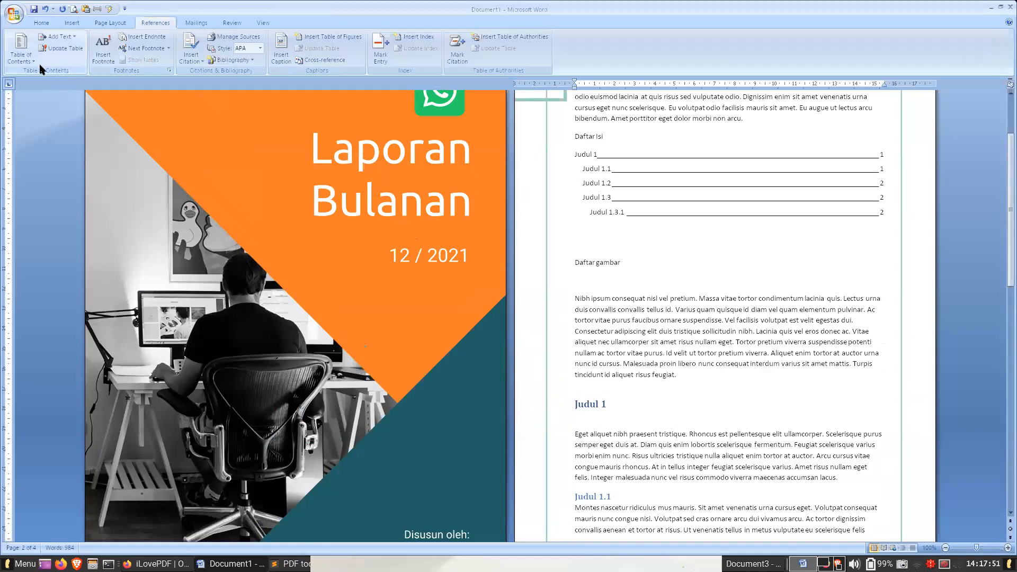
click(20, 58)
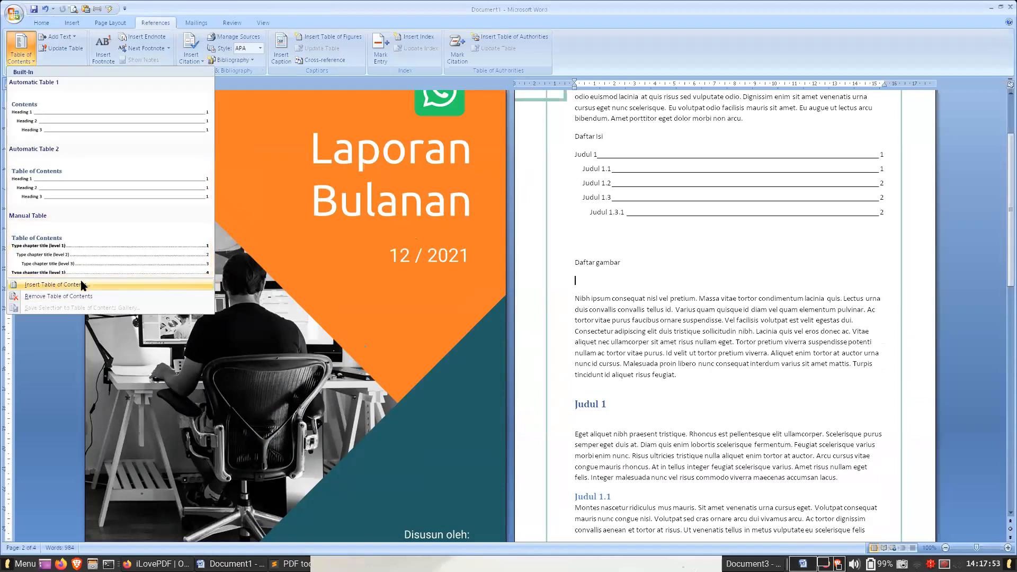
click(57, 284)
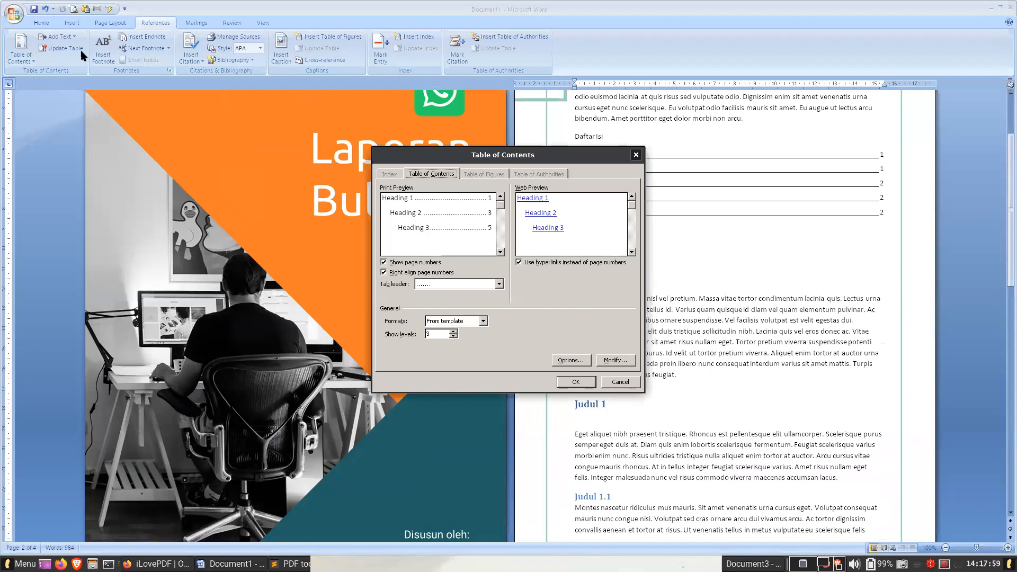
key(Return)
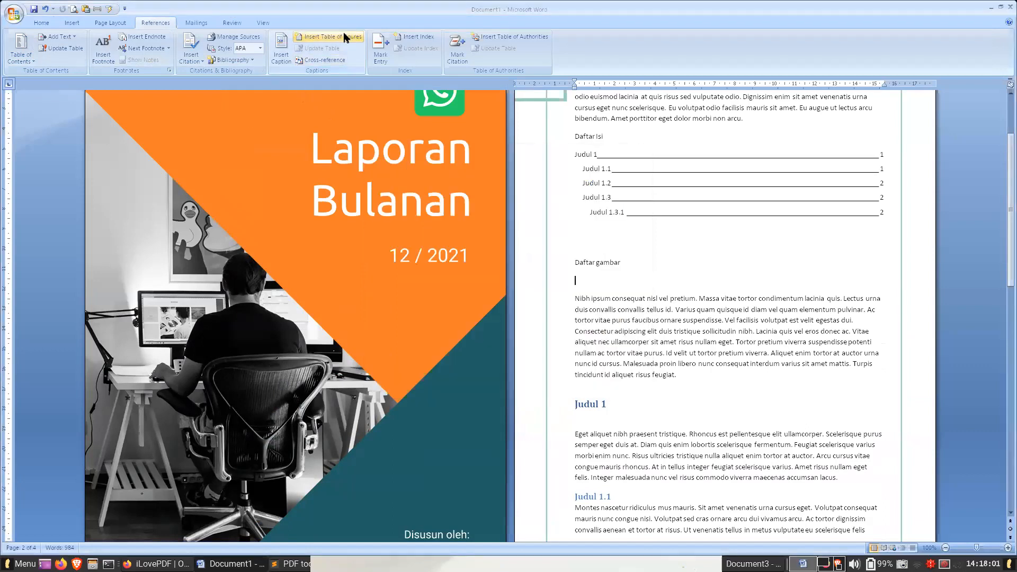
- Insert a table of figures for the Figure caption label below "Daftar gambar", with dotted leaders and right-aligned page numbers
click(340, 39)
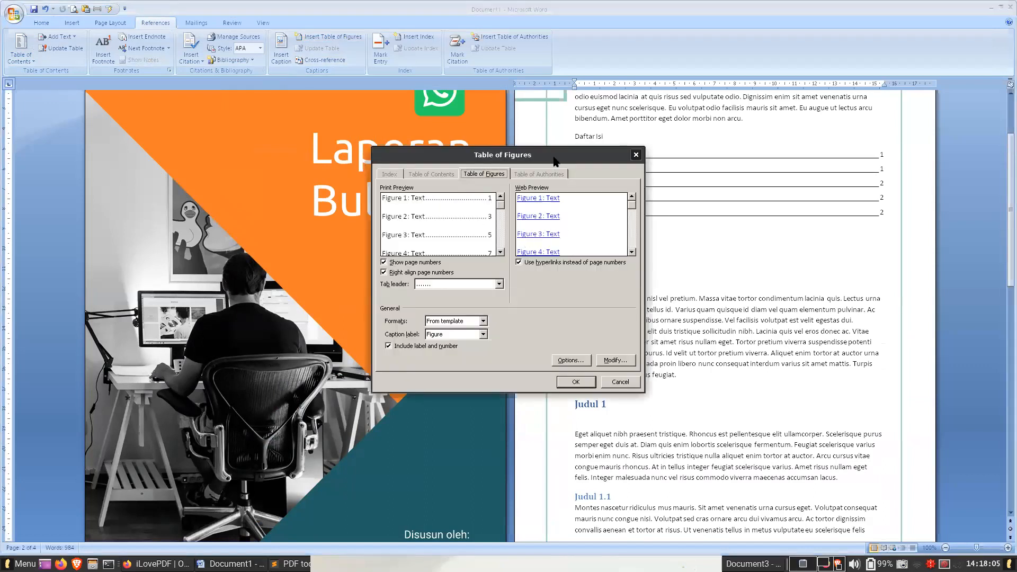
drag(558, 159, 358, 197)
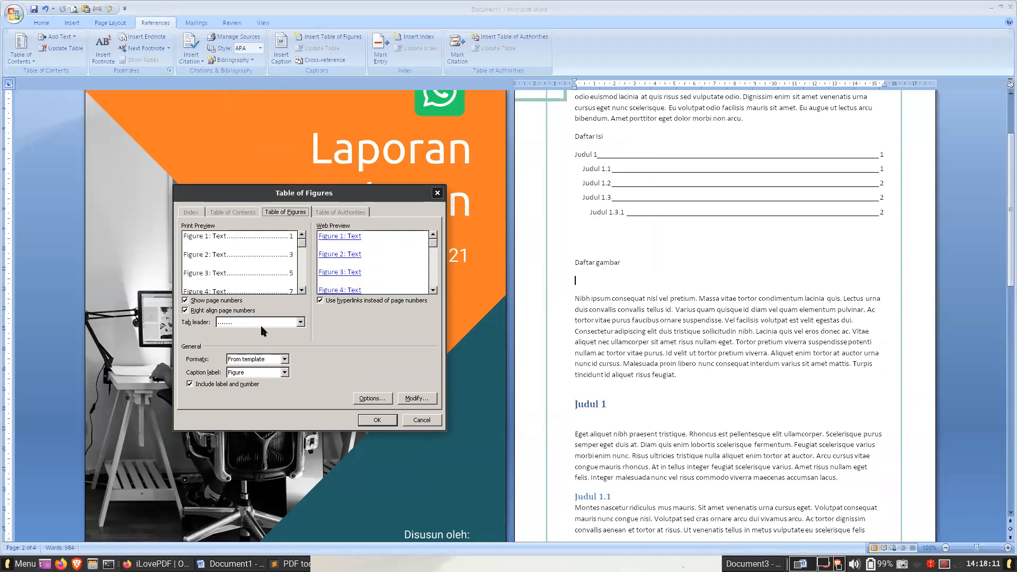
click(388, 420)
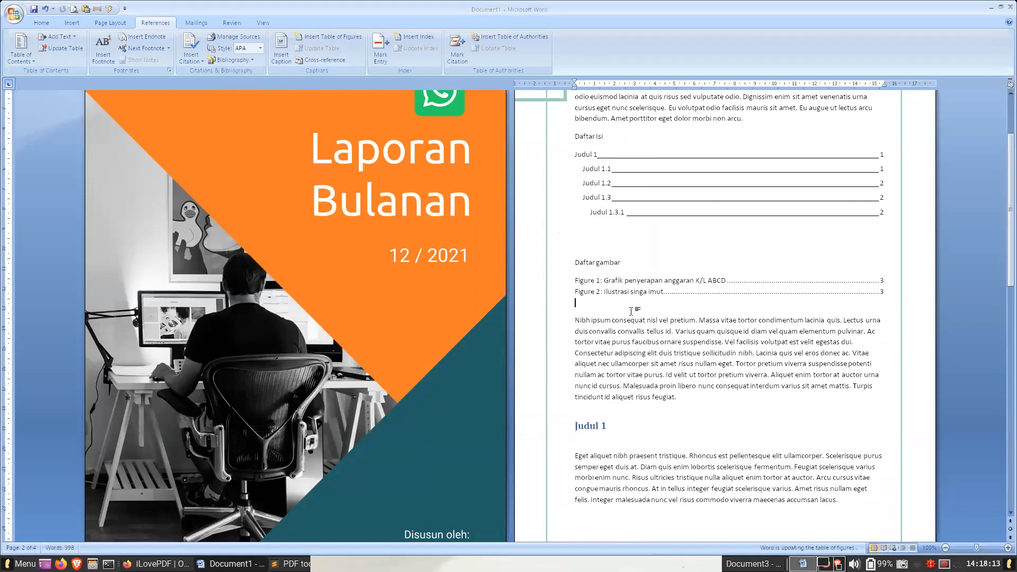
click(633, 282)
click(624, 292)
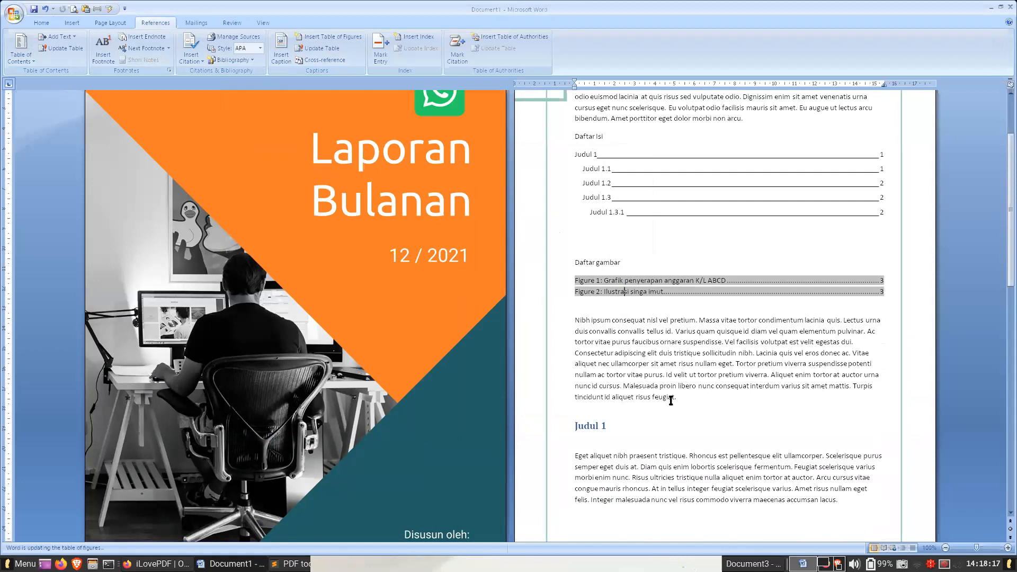
- Try inserting a built-in simple text box at the walking woman picture and moving it below page 4's last paragraph
scroll(670, 401, down, 20)
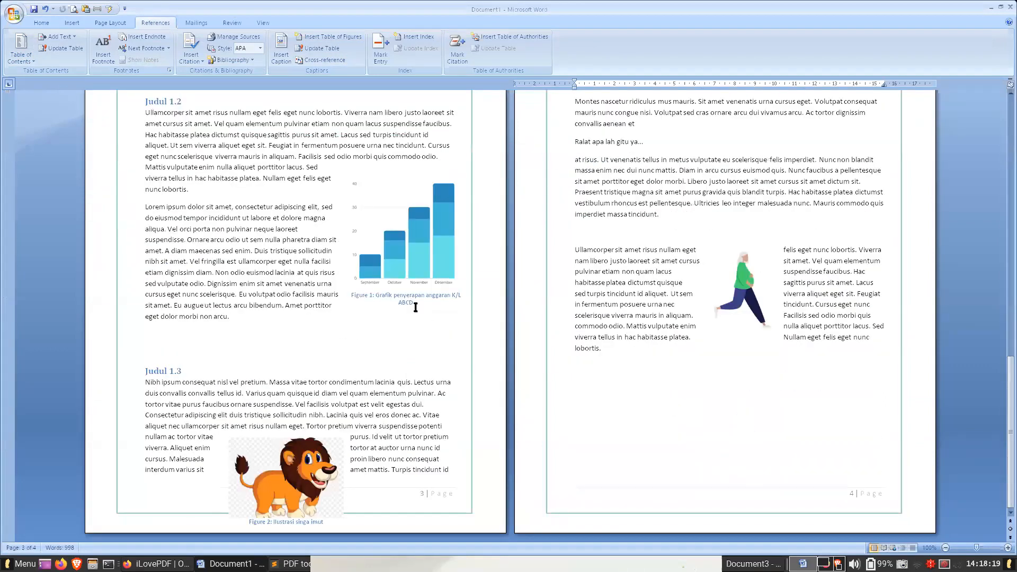
click(408, 300)
drag(314, 236, 384, 257)
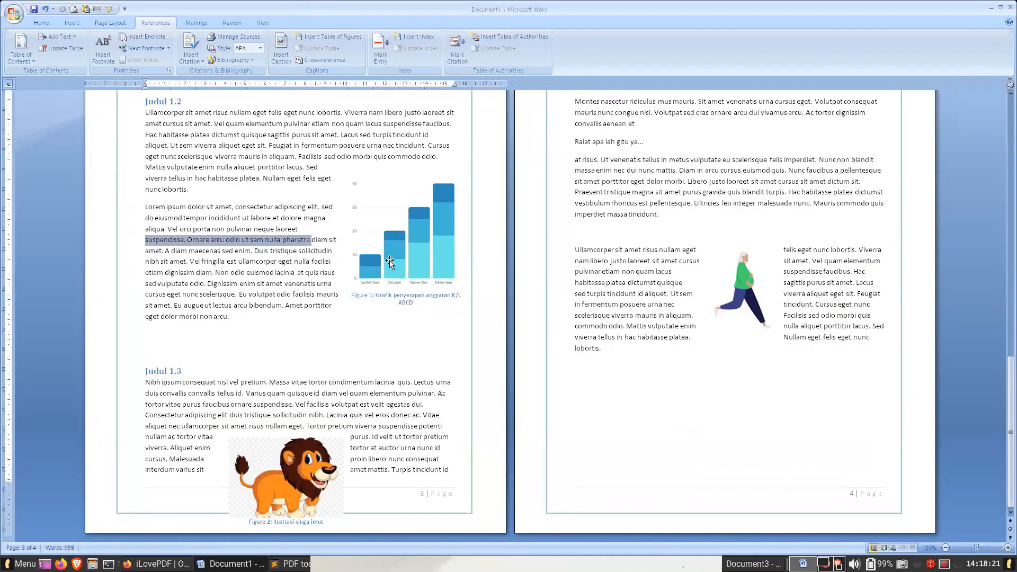
click(736, 271)
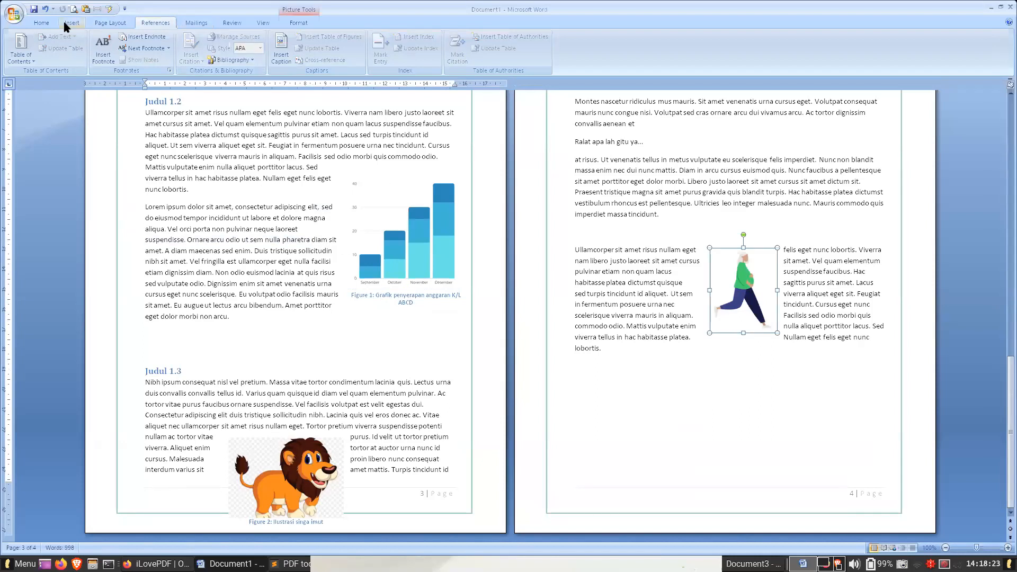
click(68, 24)
click(426, 62)
click(447, 110)
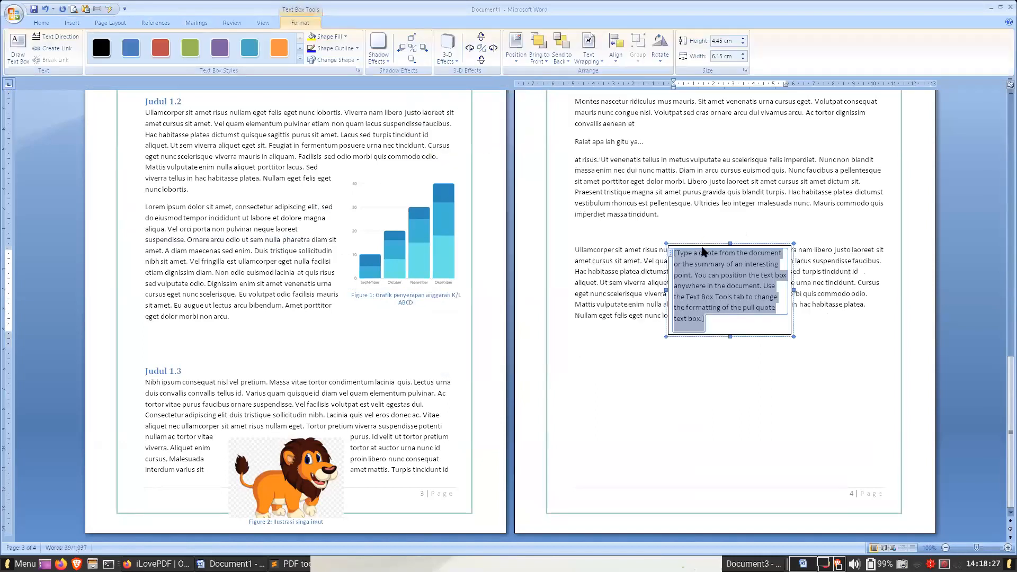
drag(702, 246, 713, 345)
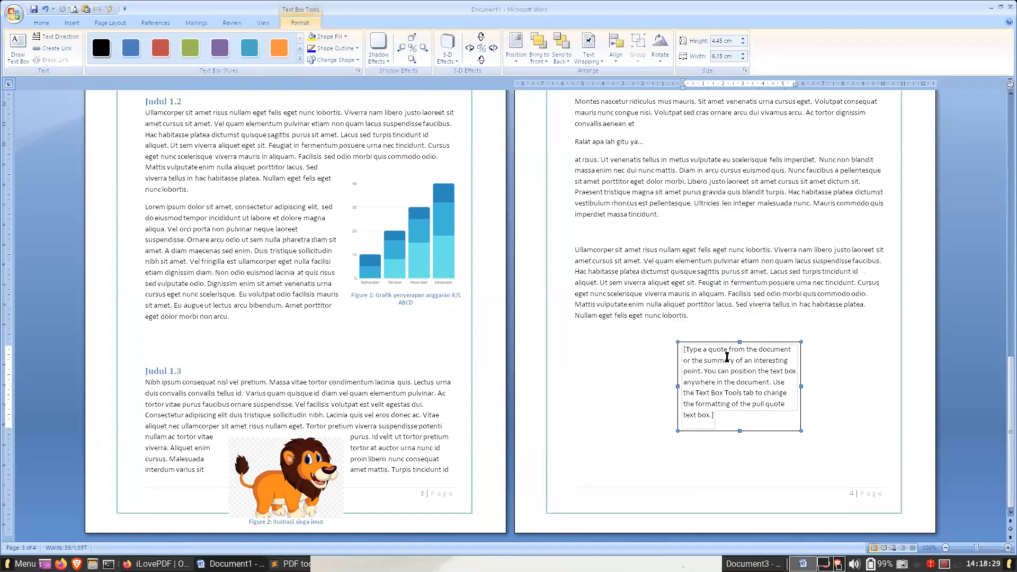
click(45, 10)
click(44, 10)
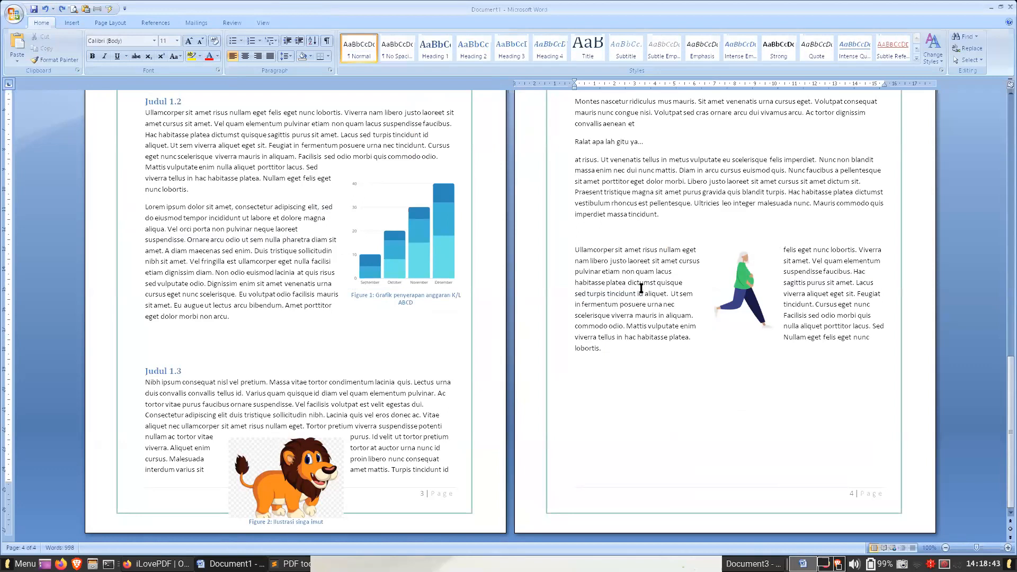
- Insert a simple text box over the walking woman picture, reading "Jangan pakai teksboks untuk membuat caption/boarng!!!"
click(74, 24)
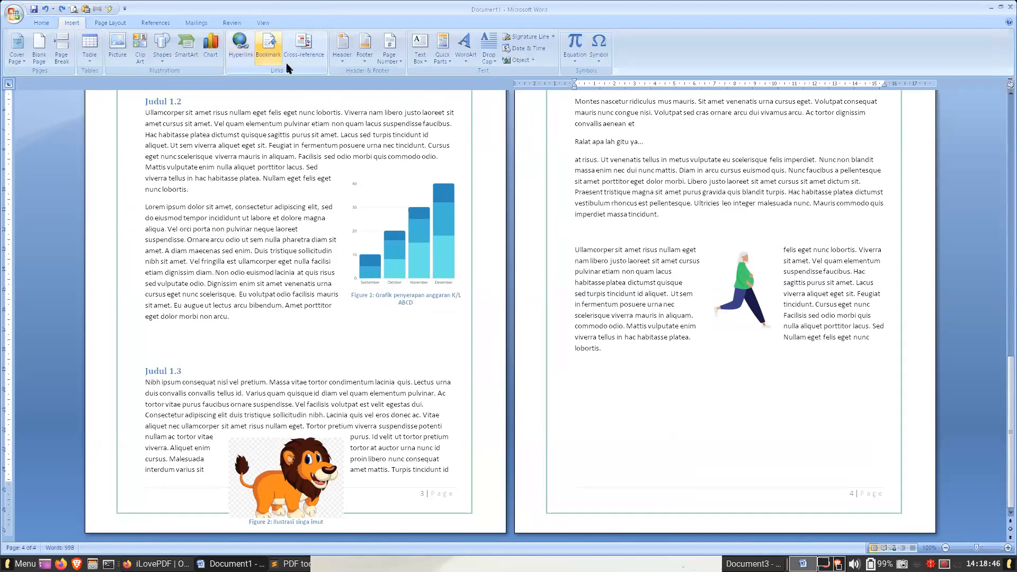
click(414, 58)
click(459, 93)
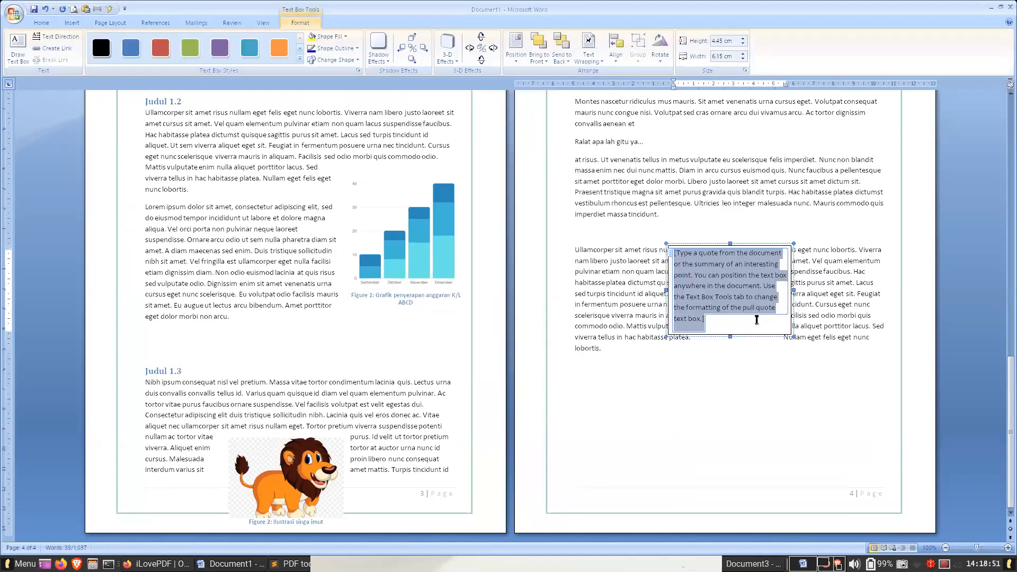
text(asdas)
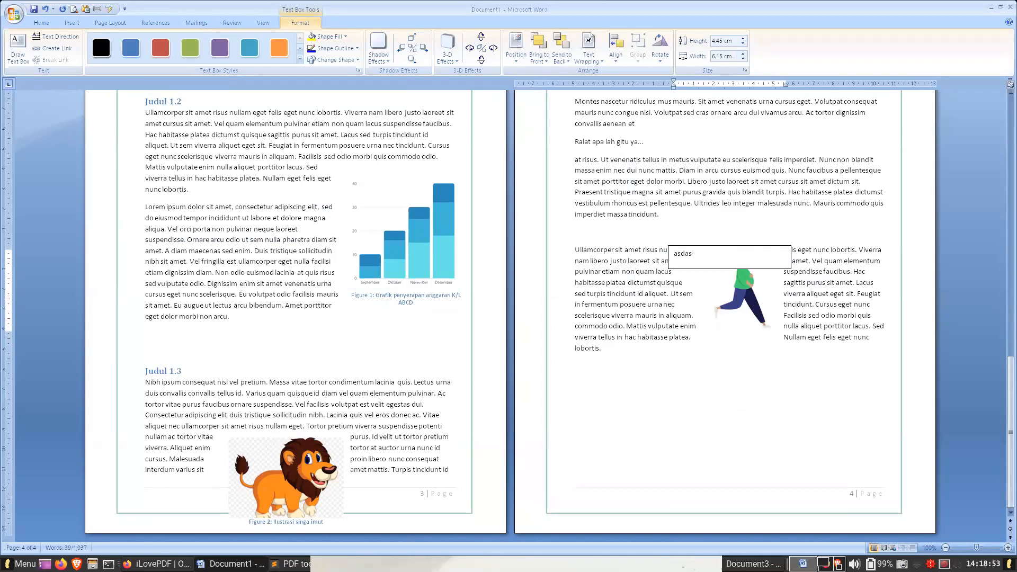
text(d)
key(ctrl+a)
text(Jan)
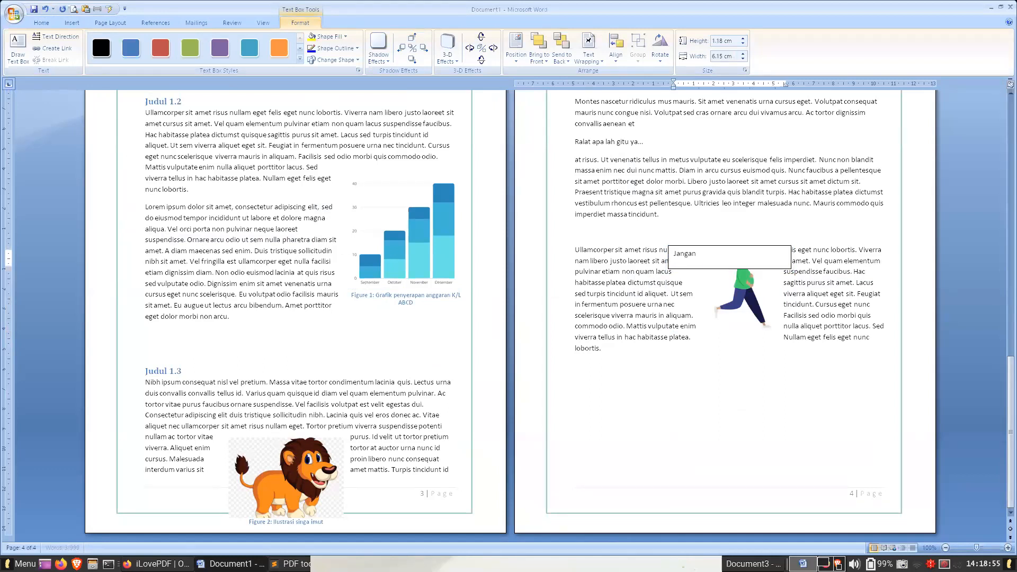
text(gan pakai teksbo)
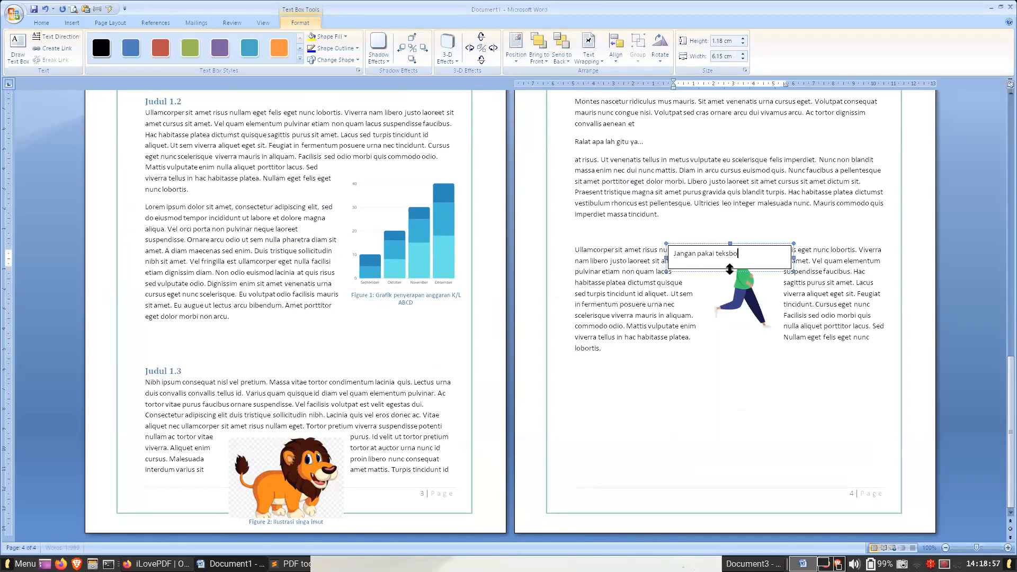
text(ks untuk membuat)
text( caption/)
text(boarng!!!)
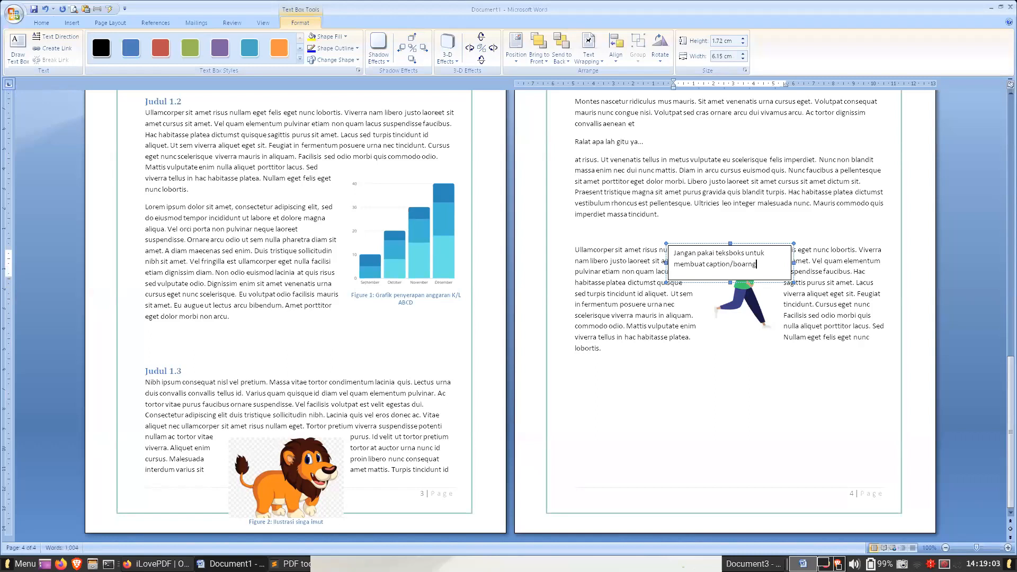
click(827, 272)
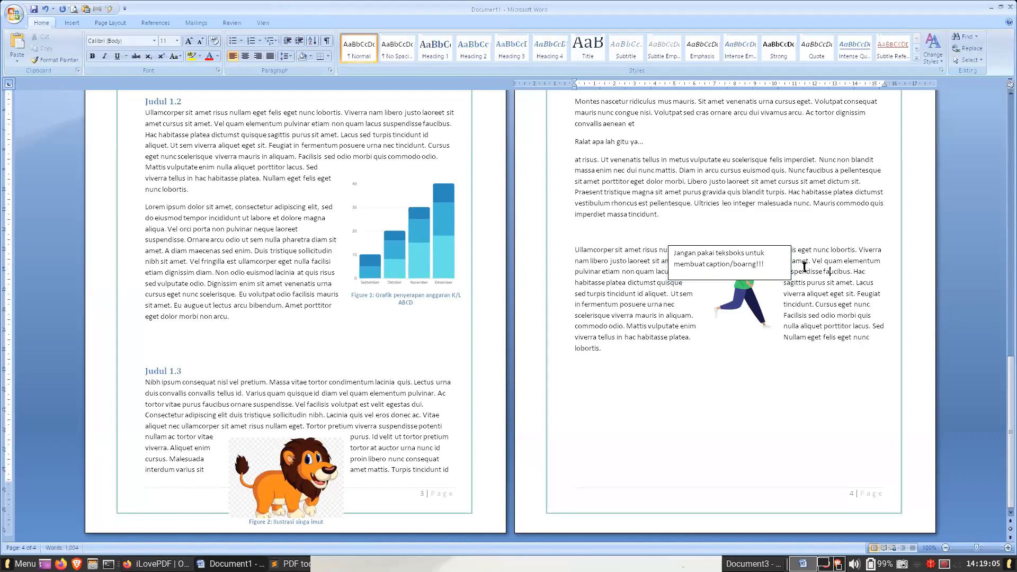
- Move the text box to just below the walking woman picture and check the table of figures on page 2
drag(753, 253, 768, 344)
click(819, 284)
scroll(812, 285, up, 20)
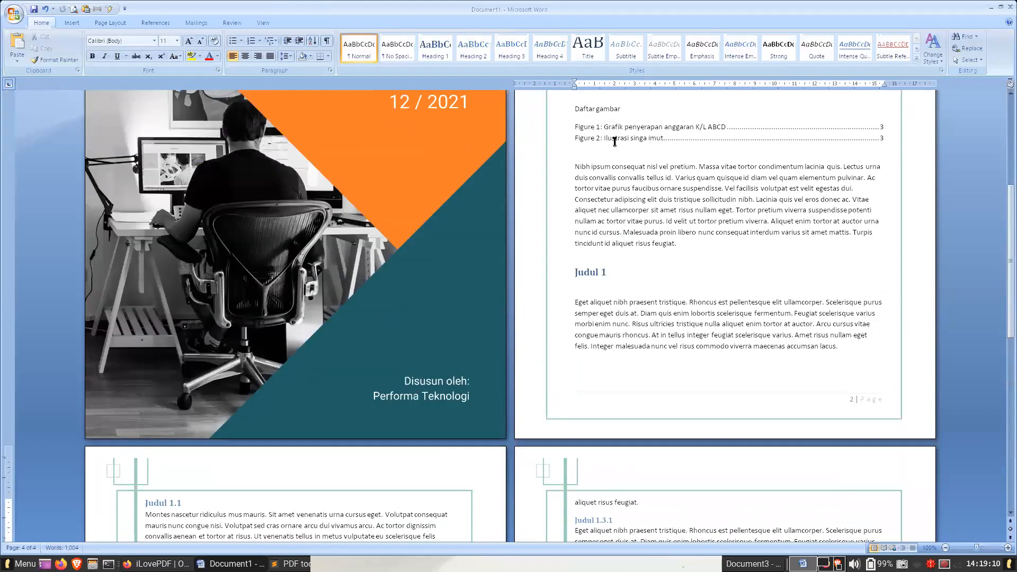
click(614, 139)
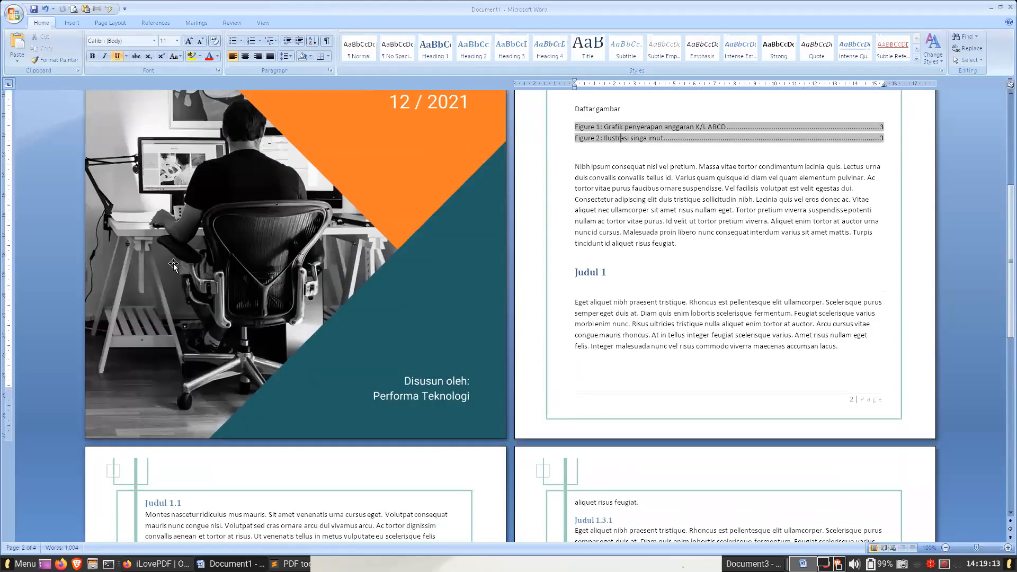
click(639, 223)
- Switch to Firefox and open the Infografik design in Canva at the bar chart on page 1
key(alt+Tab)
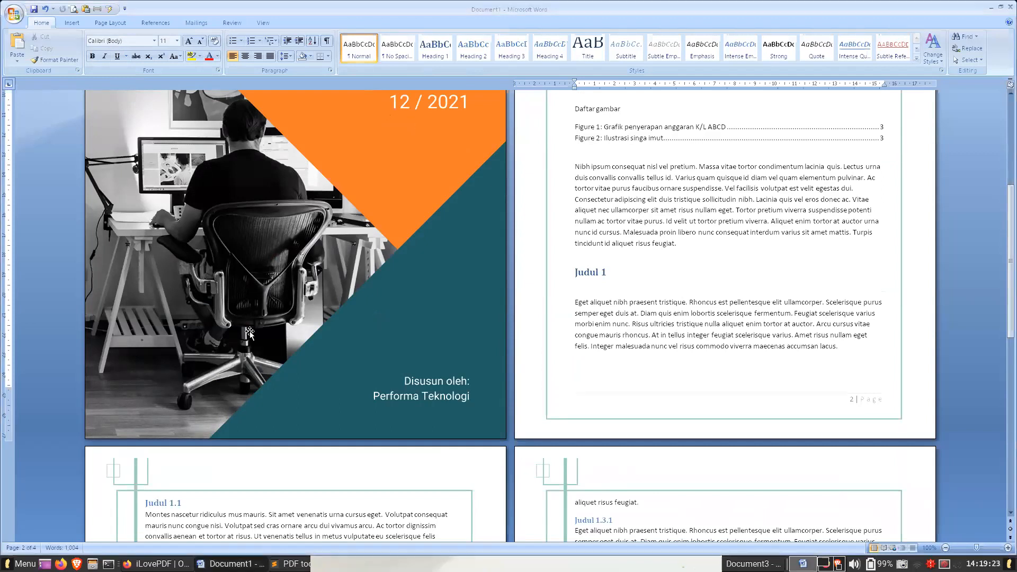
key(alt+Tab)
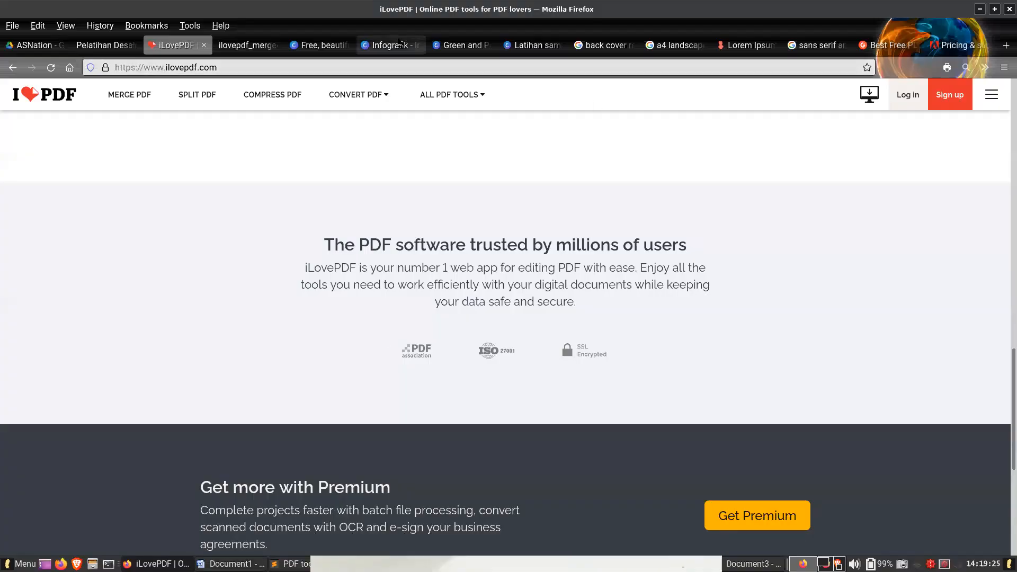
click(408, 44)
click(676, 503)
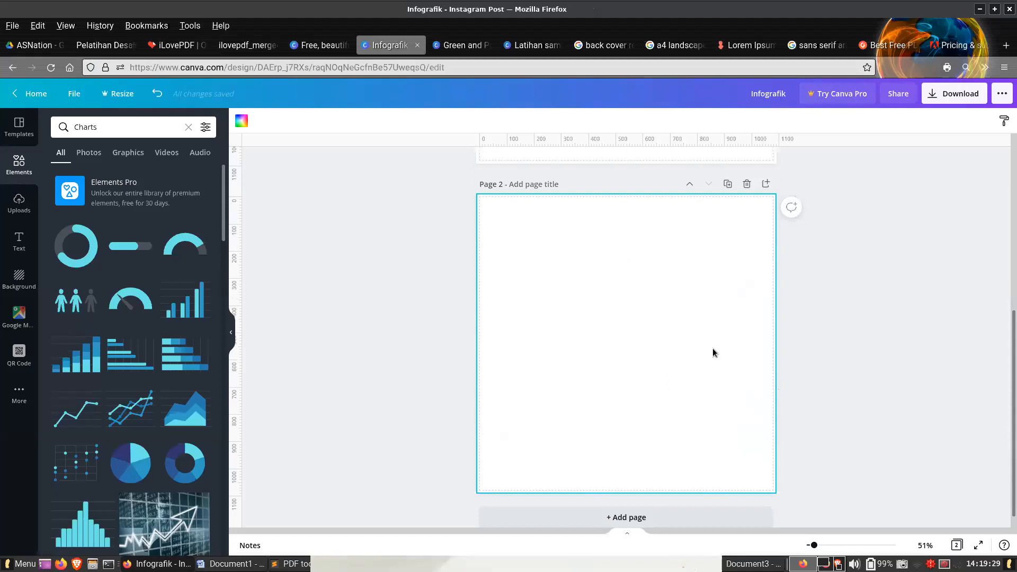
scroll(713, 352, up, 5)
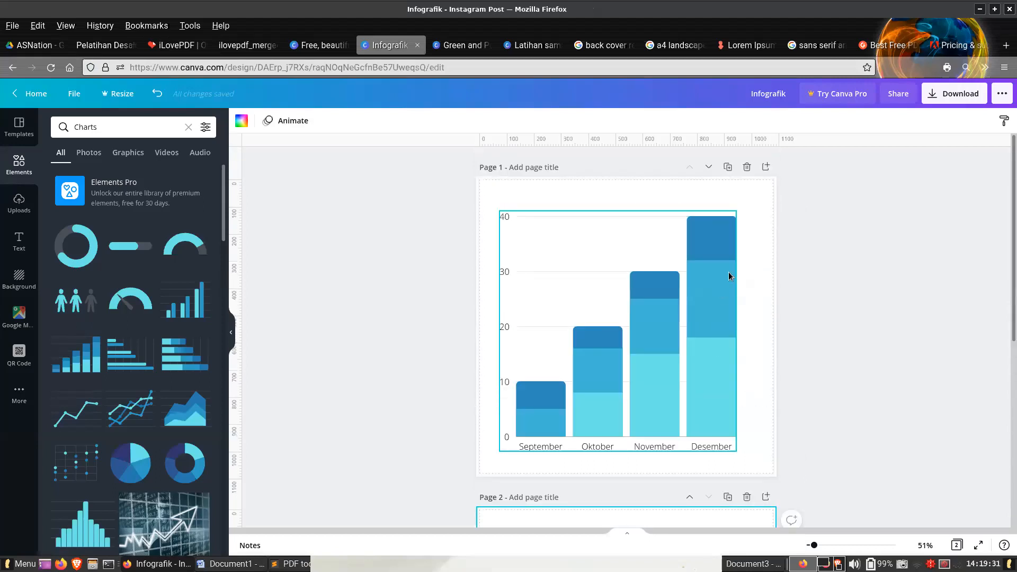
click(847, 217)
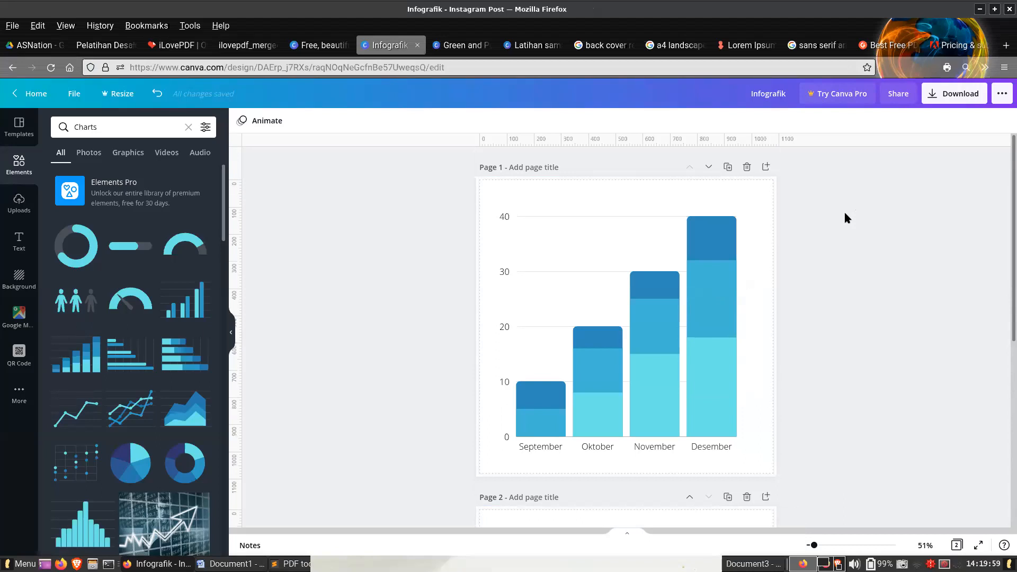
- Open the stacked bar chart's data and inspect the Oktober and Desember values of Series 1 and Series 2
click(623, 257)
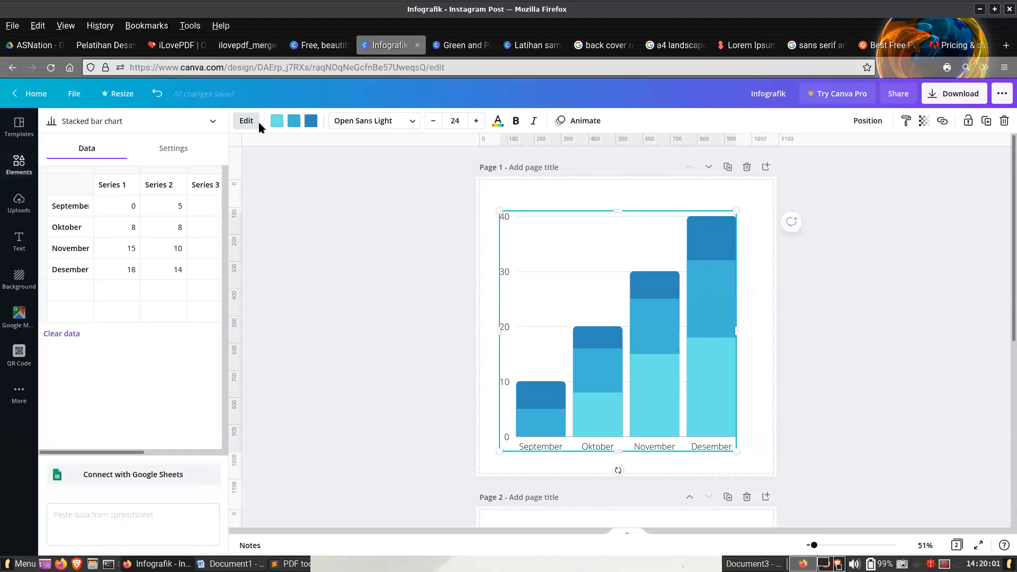
click(249, 123)
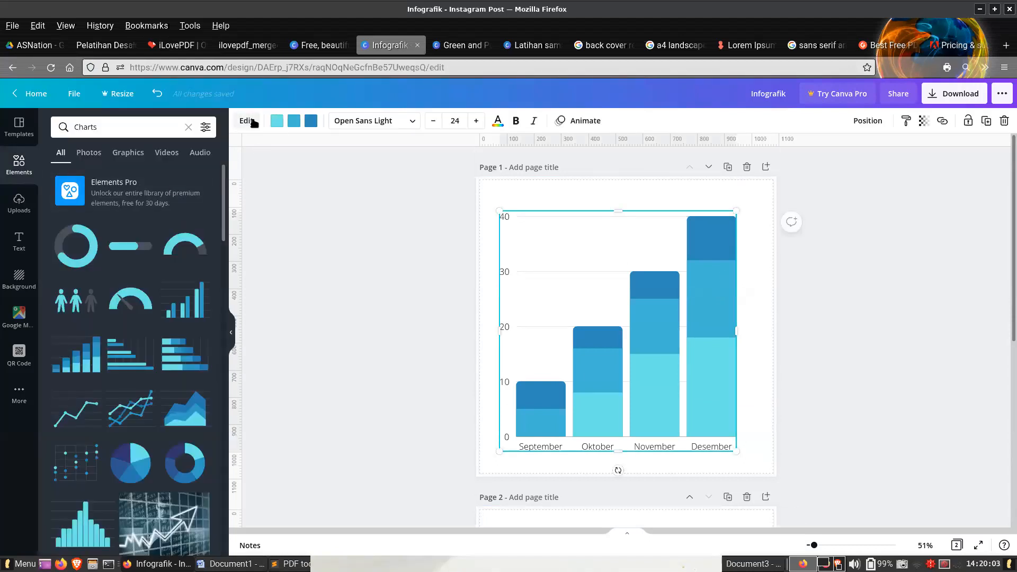
click(254, 122)
click(130, 226)
click(136, 265)
click(169, 269)
click(171, 226)
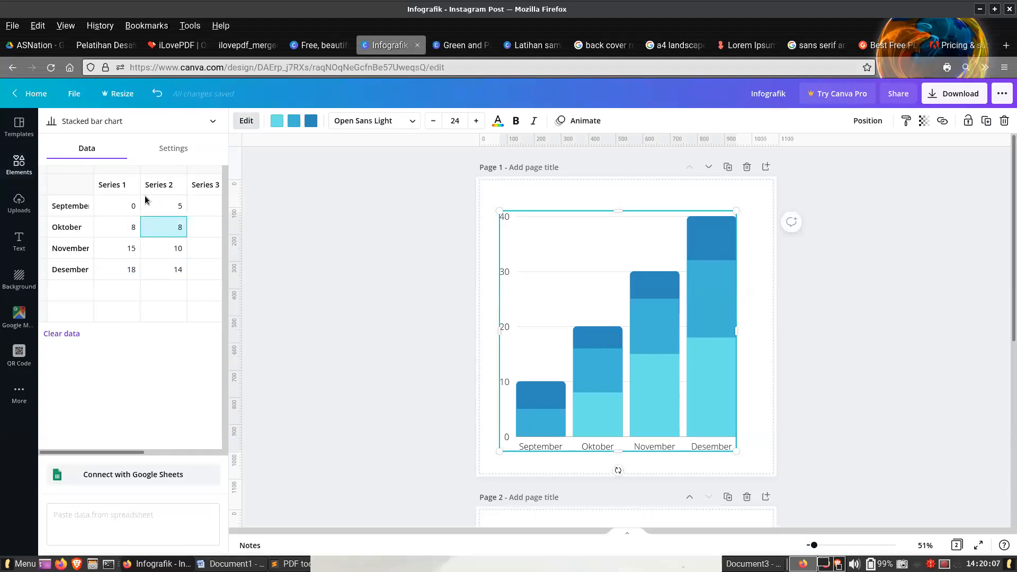
- Try the line chart and scatterplot chart types on the page 1 chart
click(177, 123)
click(116, 194)
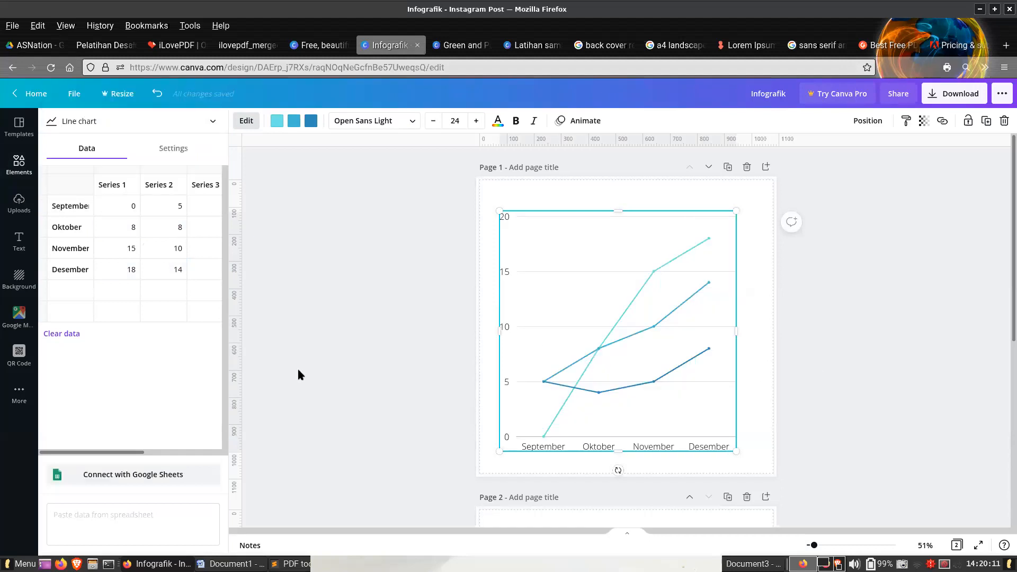
click(103, 120)
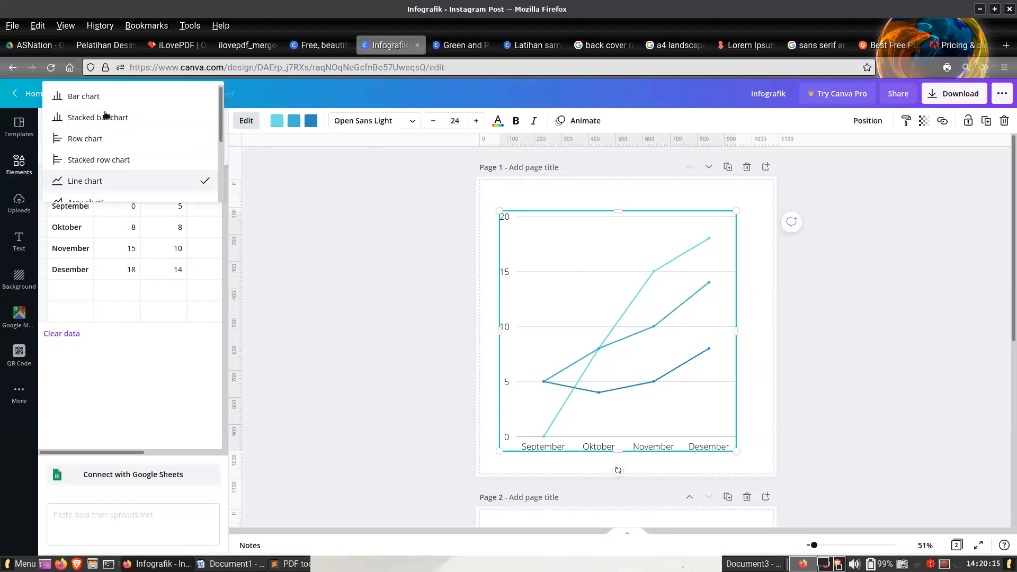
scroll(132, 140, down, 3)
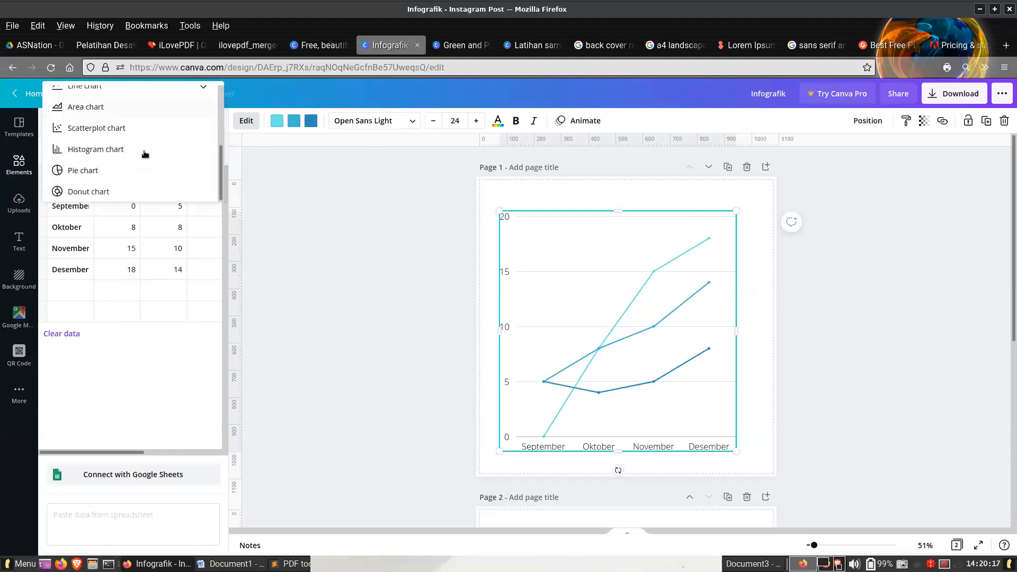
click(136, 128)
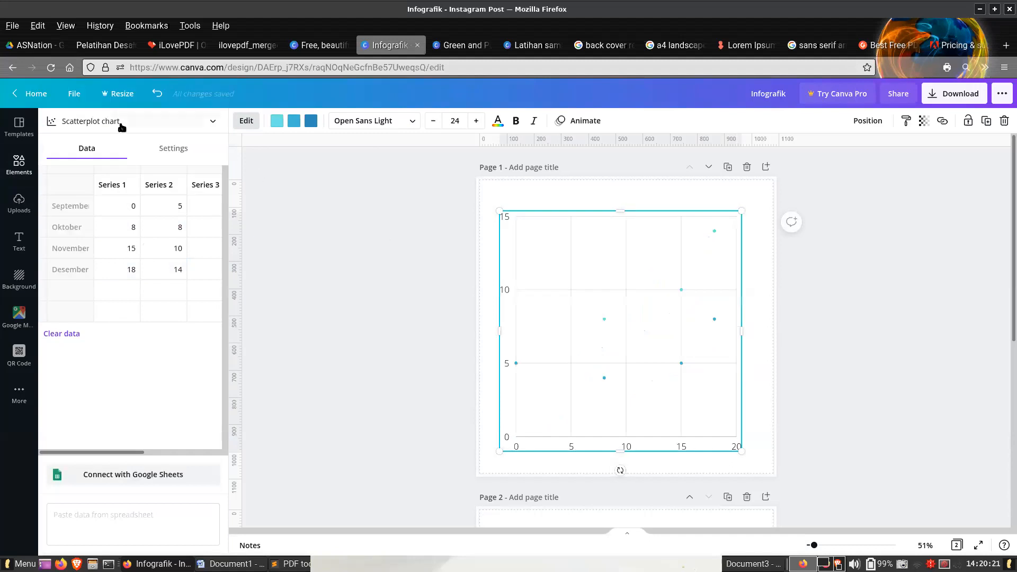
- Change the page 1 chart type to a pie chart
click(121, 126)
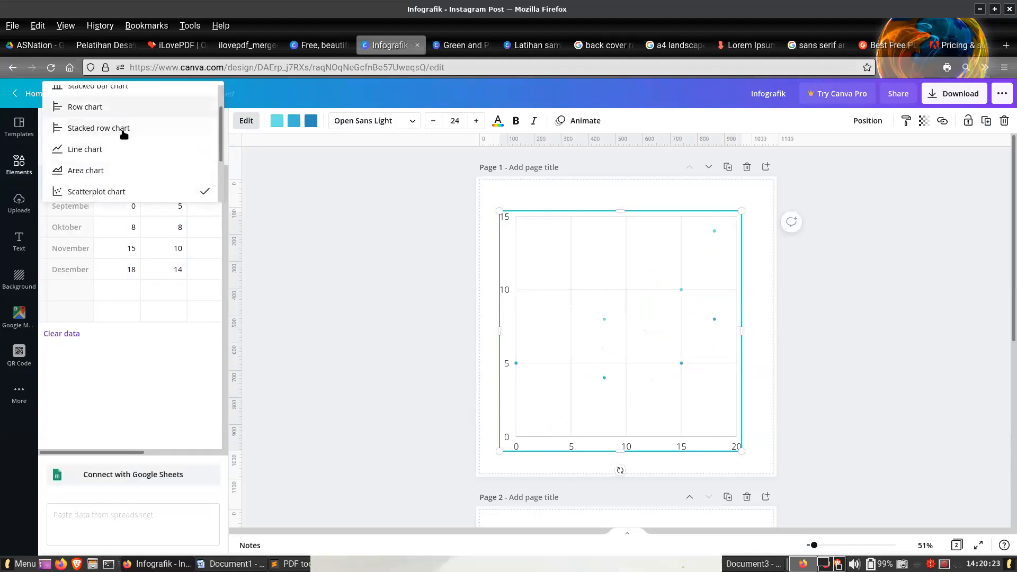
scroll(125, 172, down, 3)
click(126, 177)
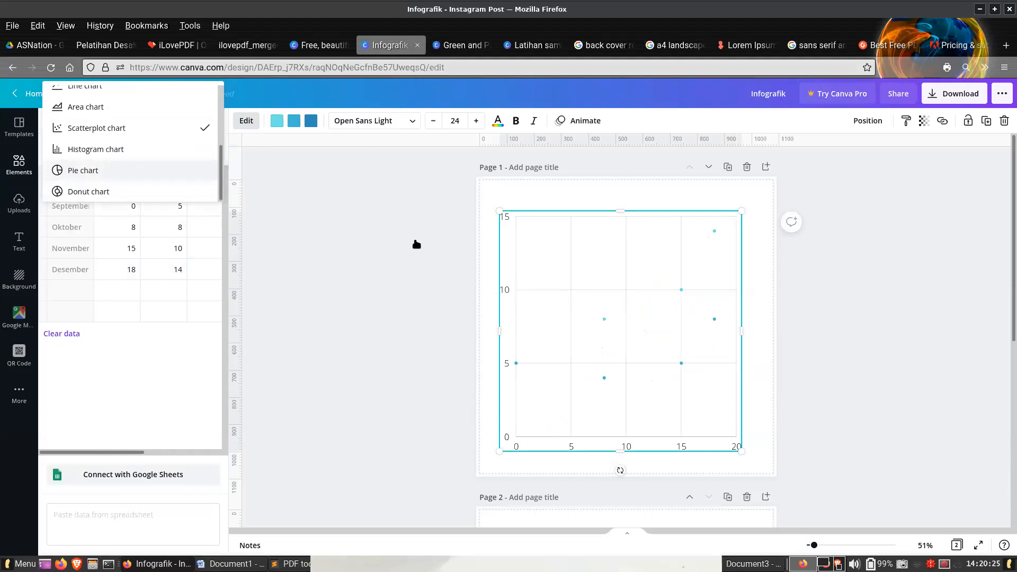
click(884, 340)
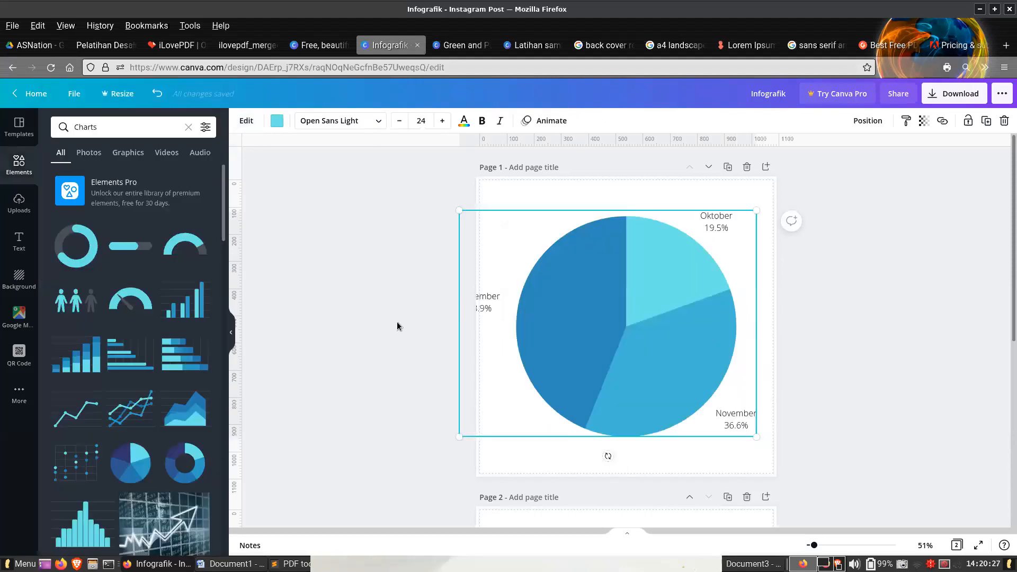
- Shrink the pie chart from its upper-left corner so that all its labels fit inside page 1
click(450, 291)
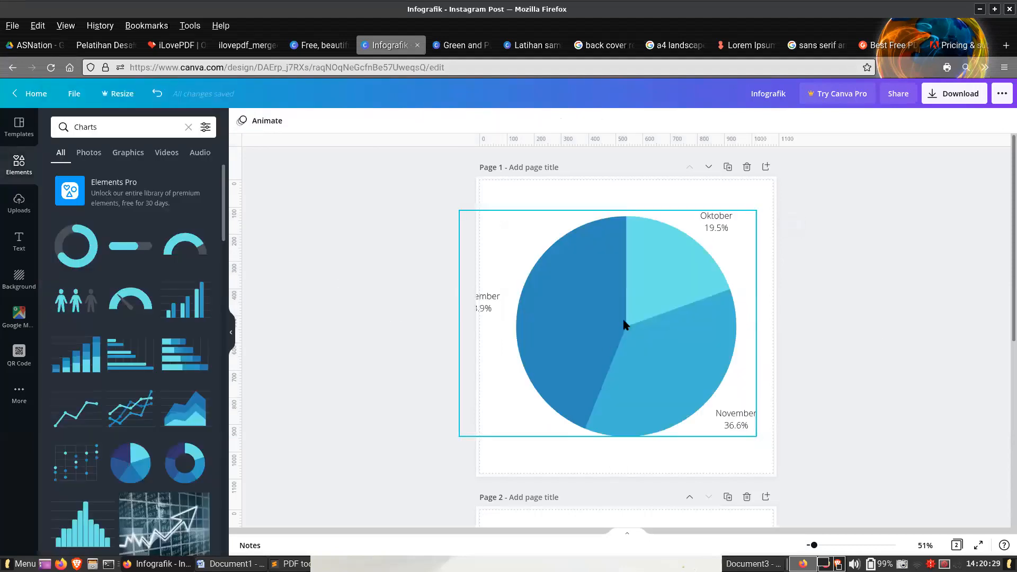
click(477, 256)
drag(459, 211, 503, 239)
click(630, 468)
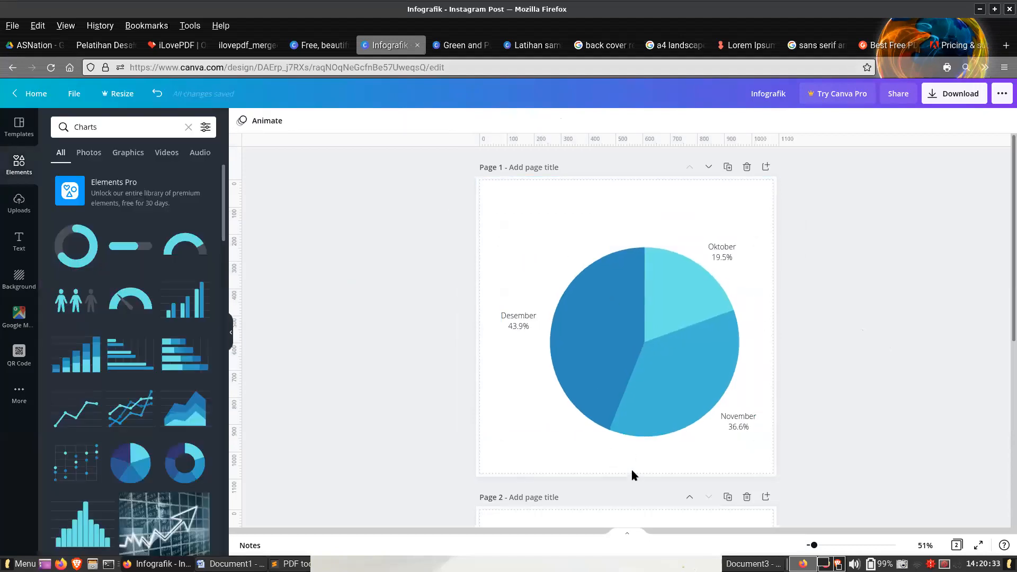
scroll(633, 461, down, 4)
click(635, 450)
scroll(423, 373, down, 2)
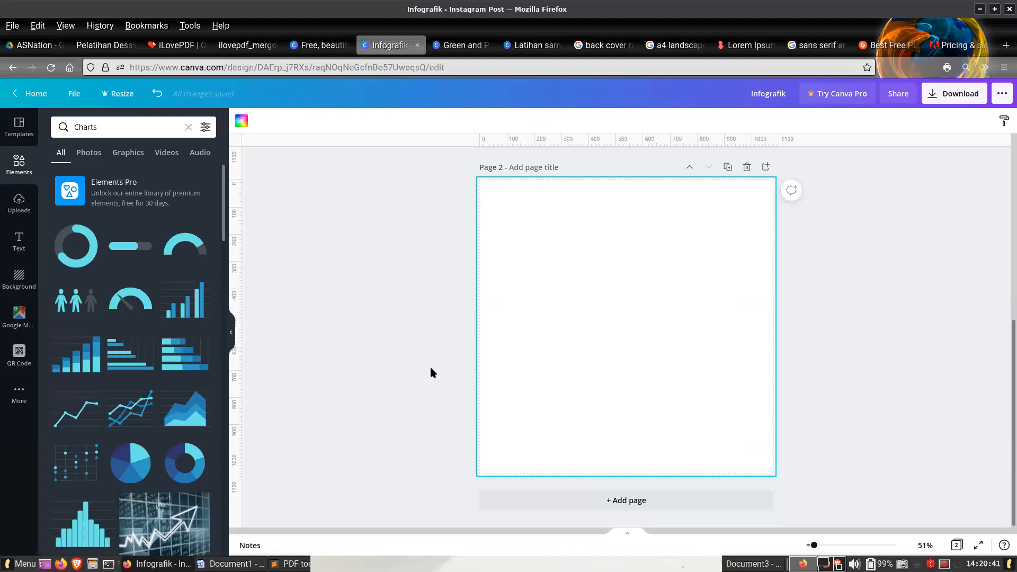
- Search Canva's template library for "report" in place of the Instagram posts query
click(324, 44)
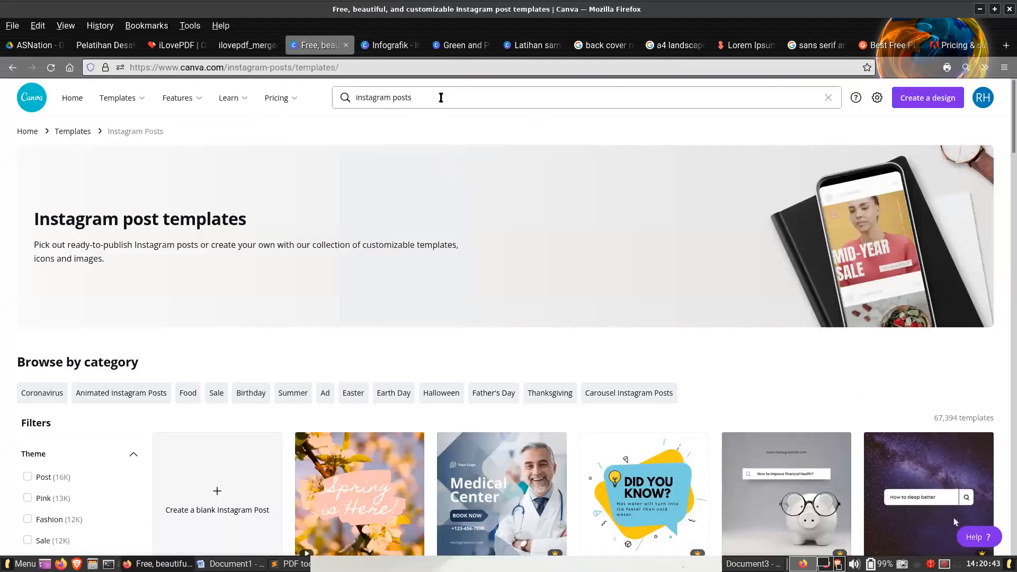
click(441, 98)
text(report)
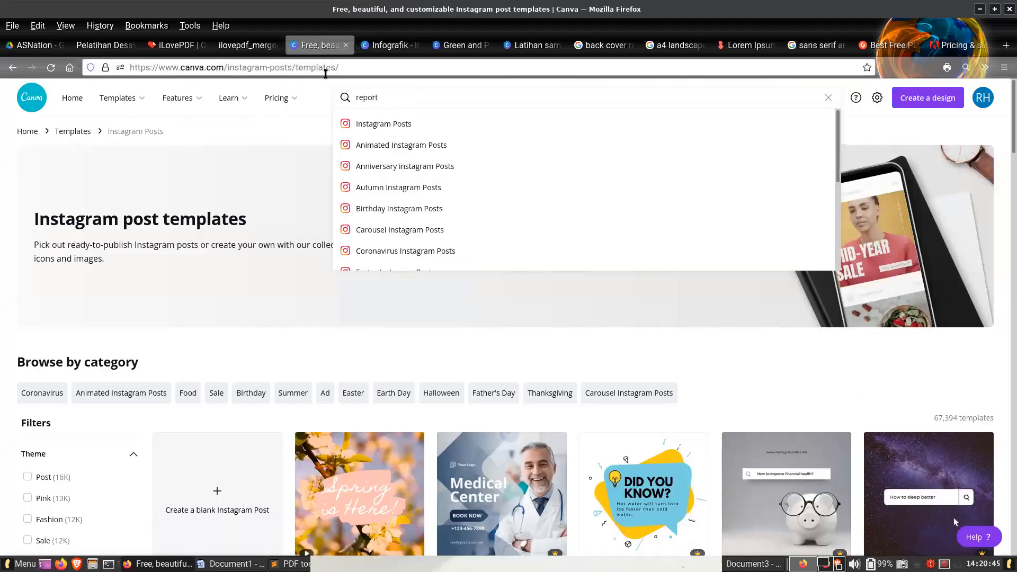
key(Return)
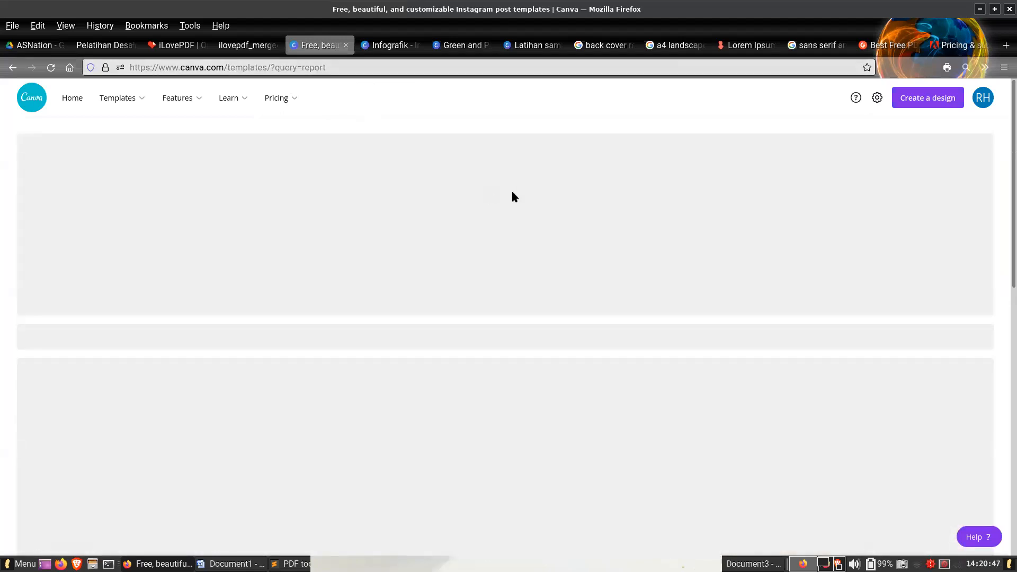
- Browse the report templates and preview the inner pages of the Onyx & Paisley financial report
scroll(1005, 180, down, 10)
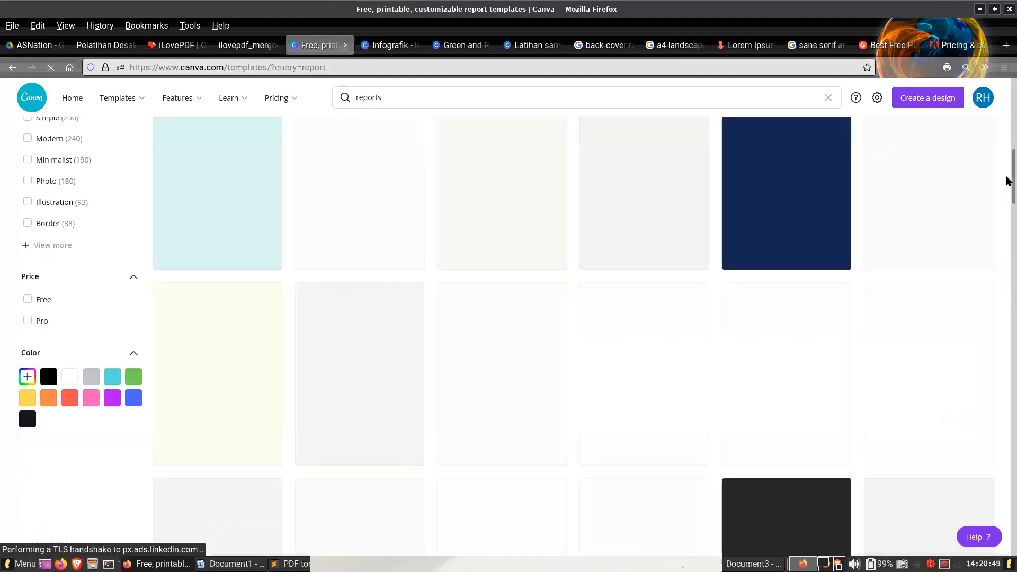
scroll(977, 318, down, 10)
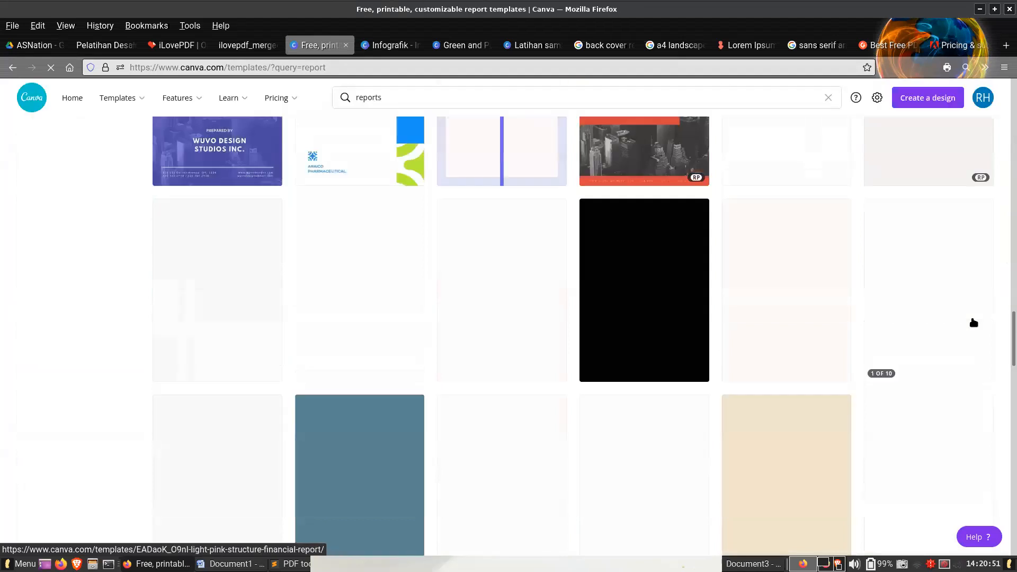
scroll(973, 324, down, 15)
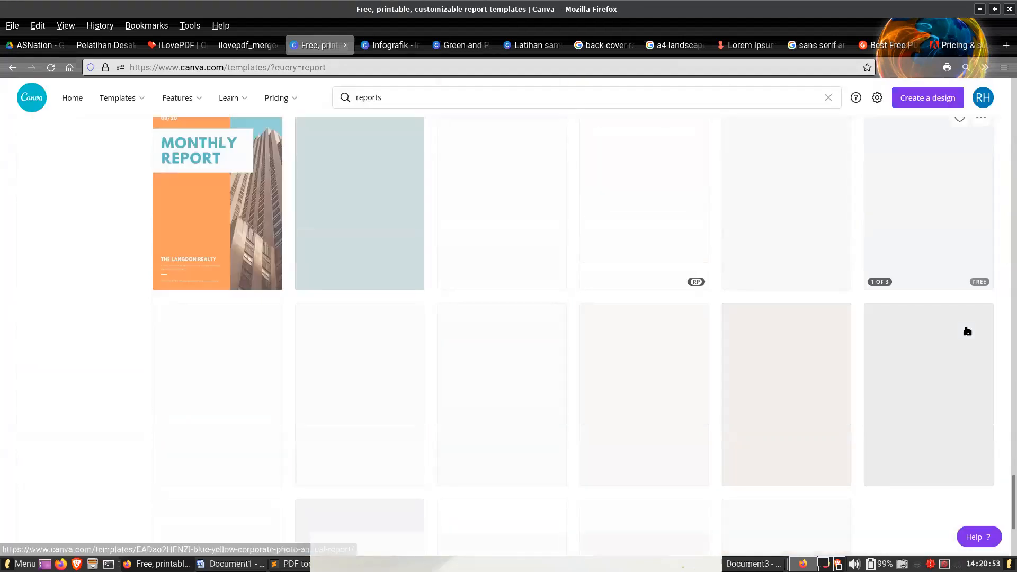
scroll(966, 332, down, 2)
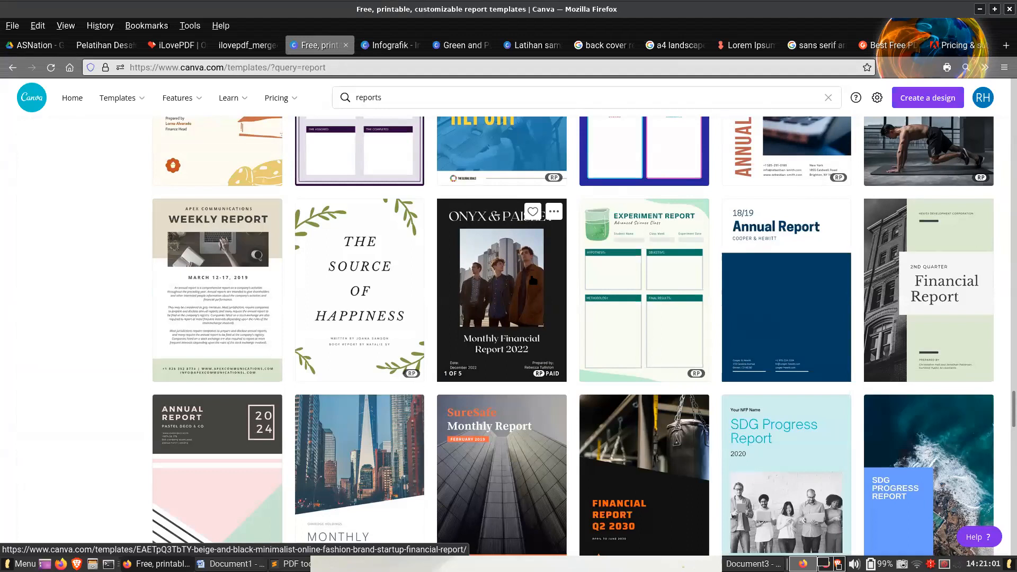
mouse_move(533, 280)
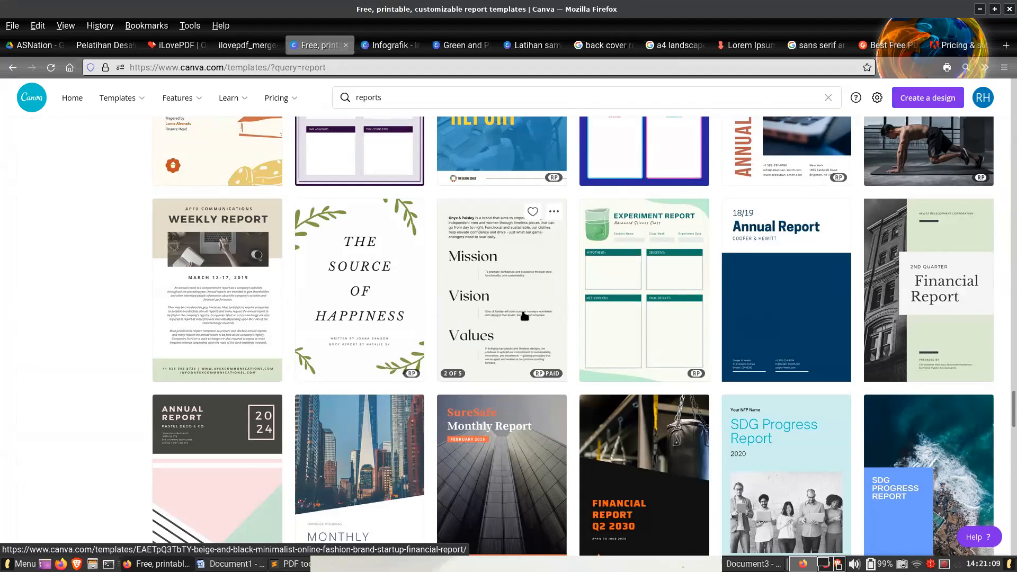
scroll(525, 318, down, 3)
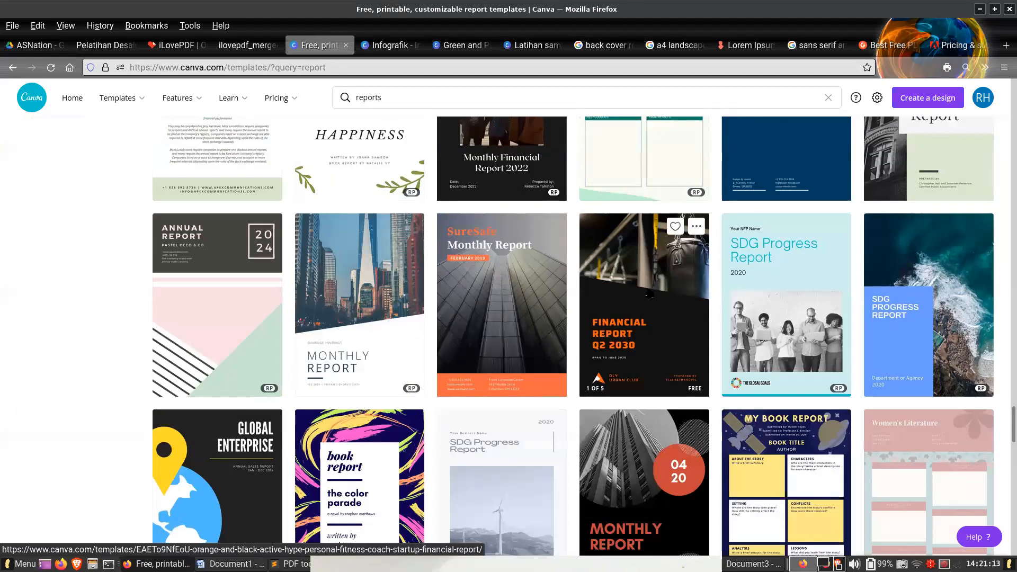
scroll(646, 293, down, 7)
scroll(663, 293, up, 5)
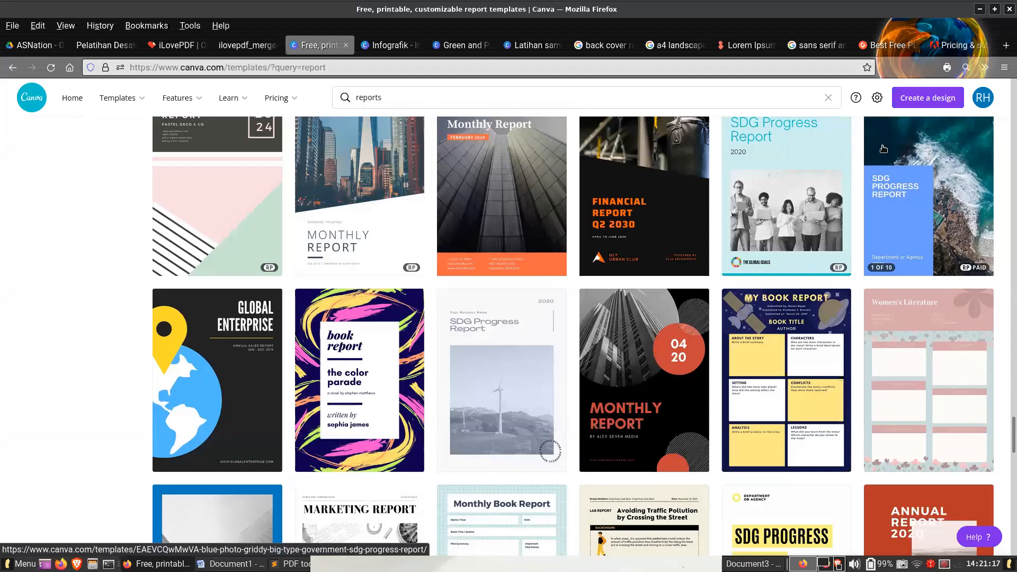
- Find the green "1st Q Social Media Report" template further down the results and open it
scroll(758, 374, down, 5)
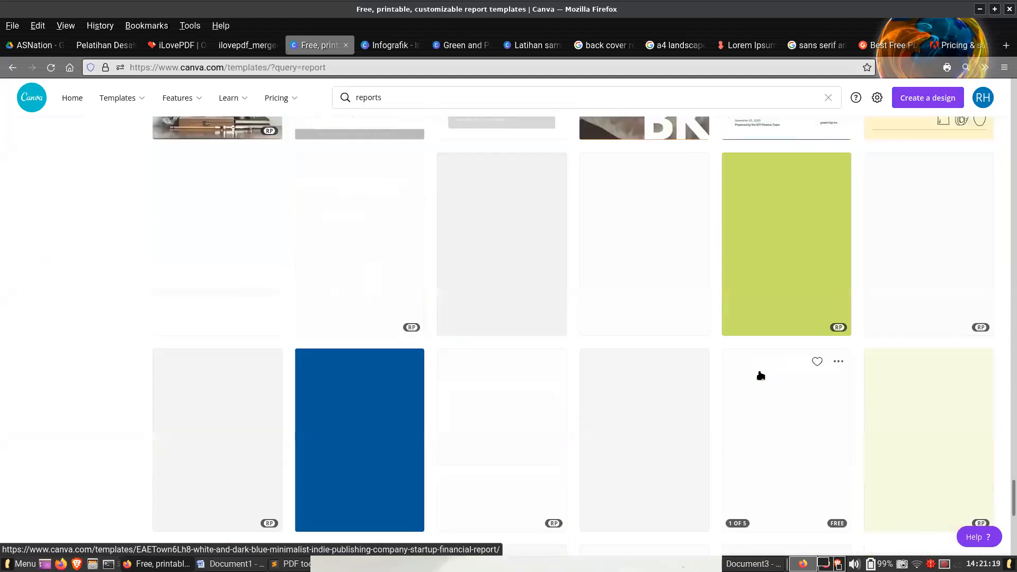
scroll(678, 376, down, 3)
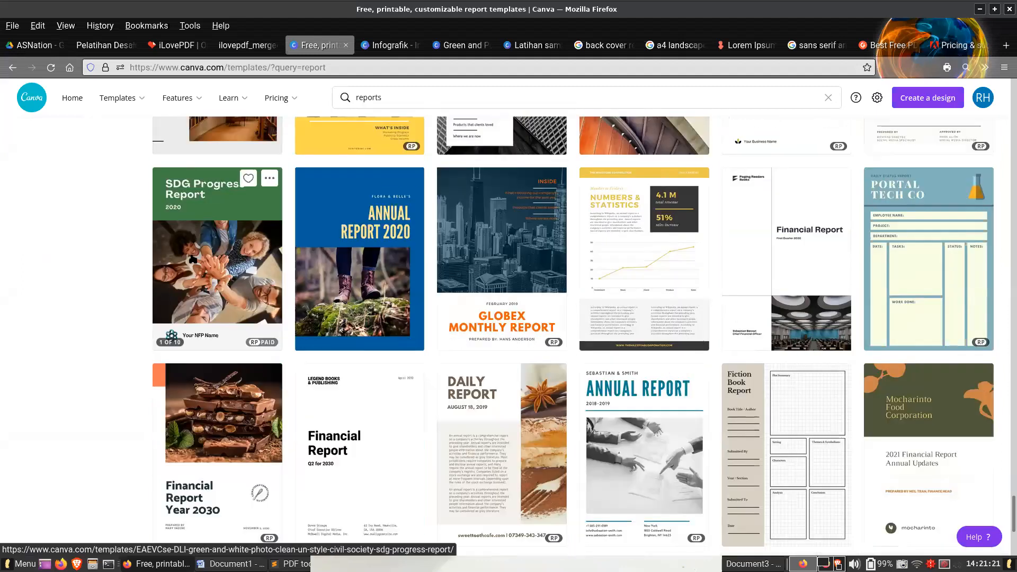
scroll(317, 301, down, 4)
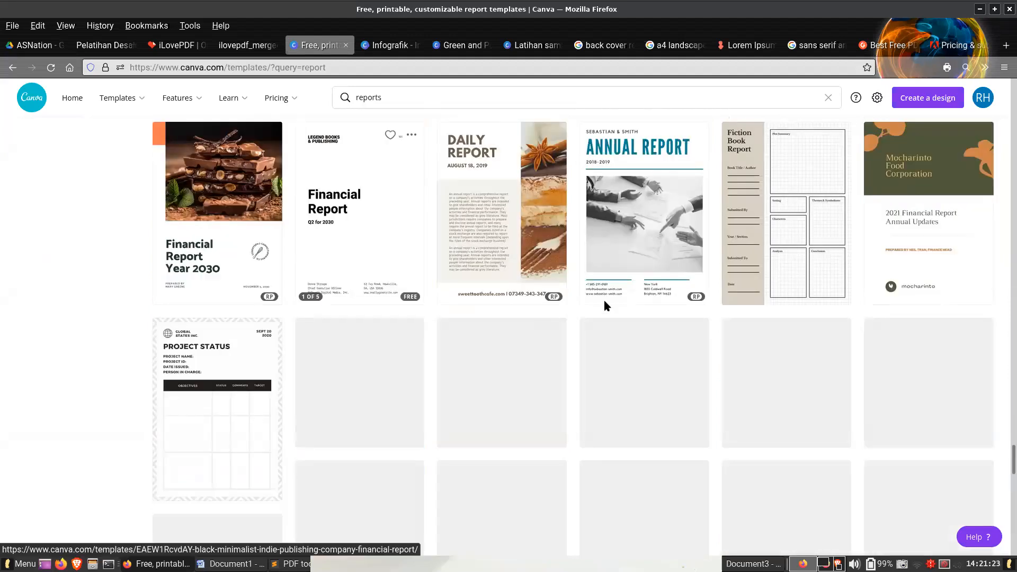
scroll(805, 342, down, 1)
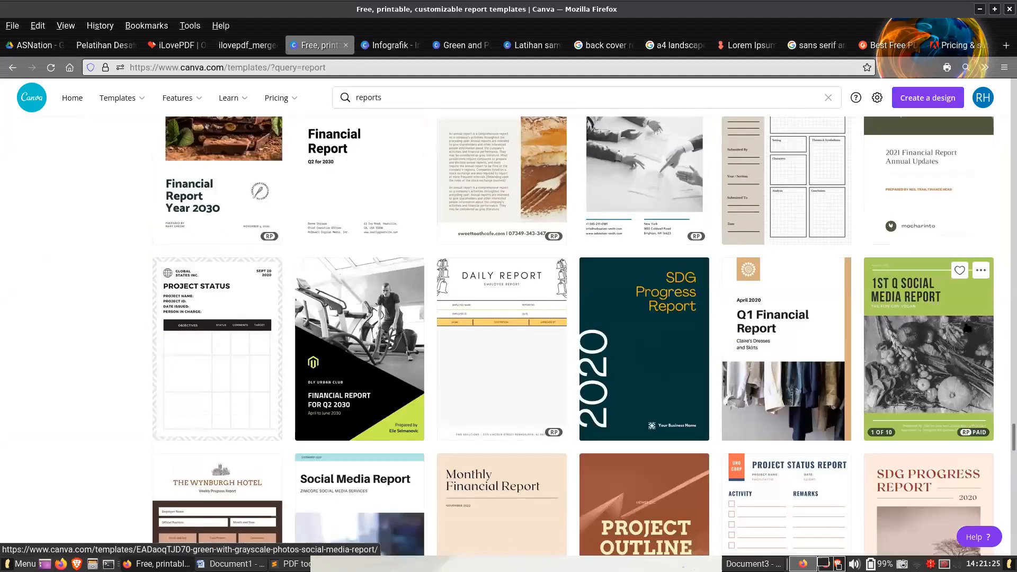
click(933, 334)
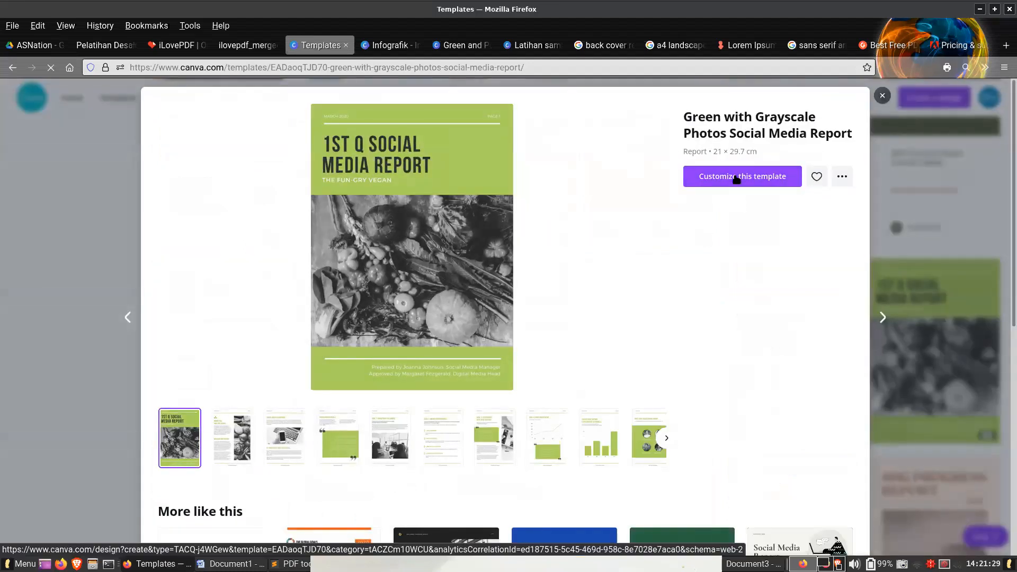
- Start a new design from the Green with Grayscale Photos Social Media Report template and bring up its editor
click(736, 178)
click(446, 46)
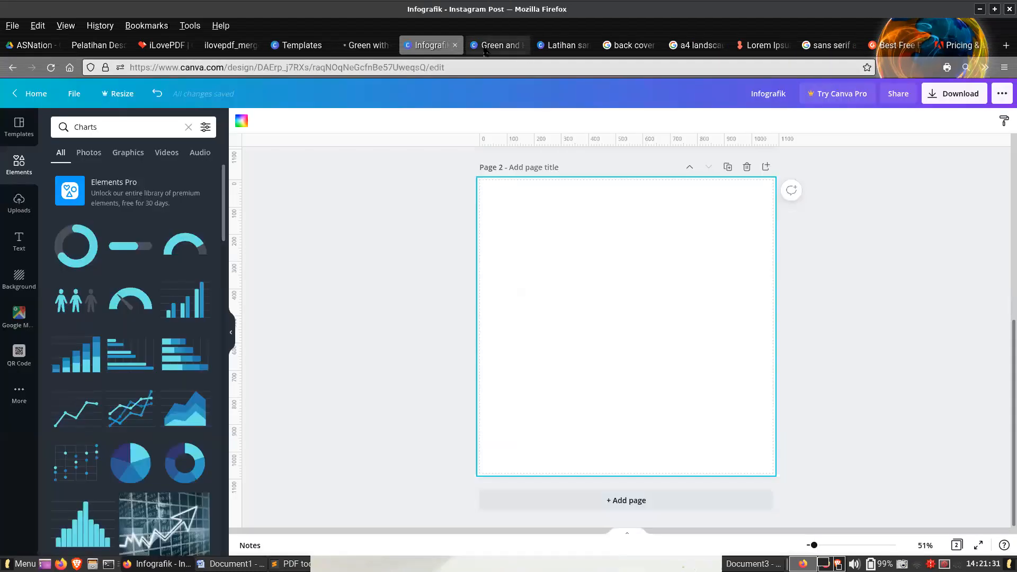
click(495, 45)
click(521, 45)
click(371, 46)
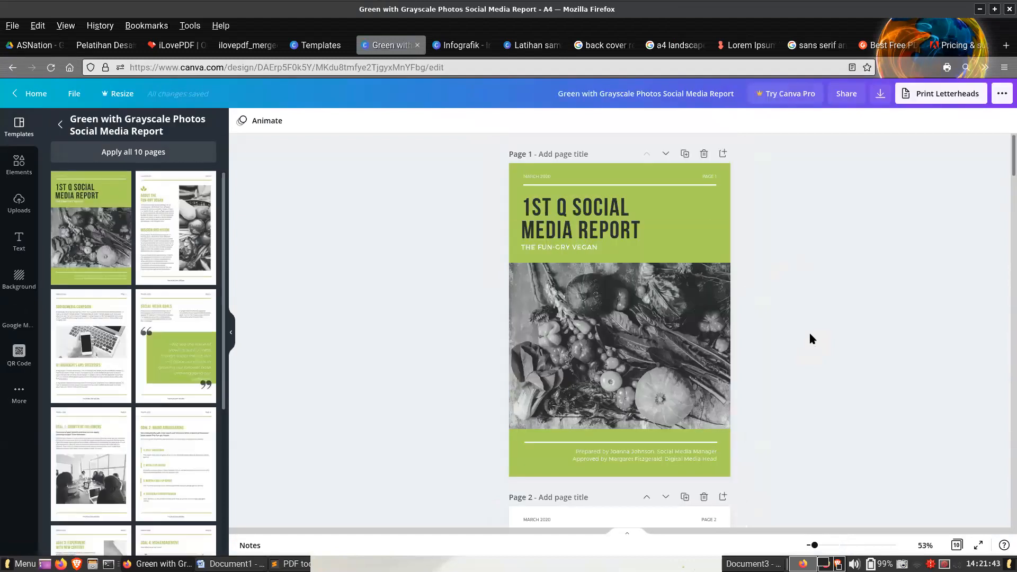
- Delete the grayscale vegetable photo from the page 1 cover while keeping its grid
click(681, 312)
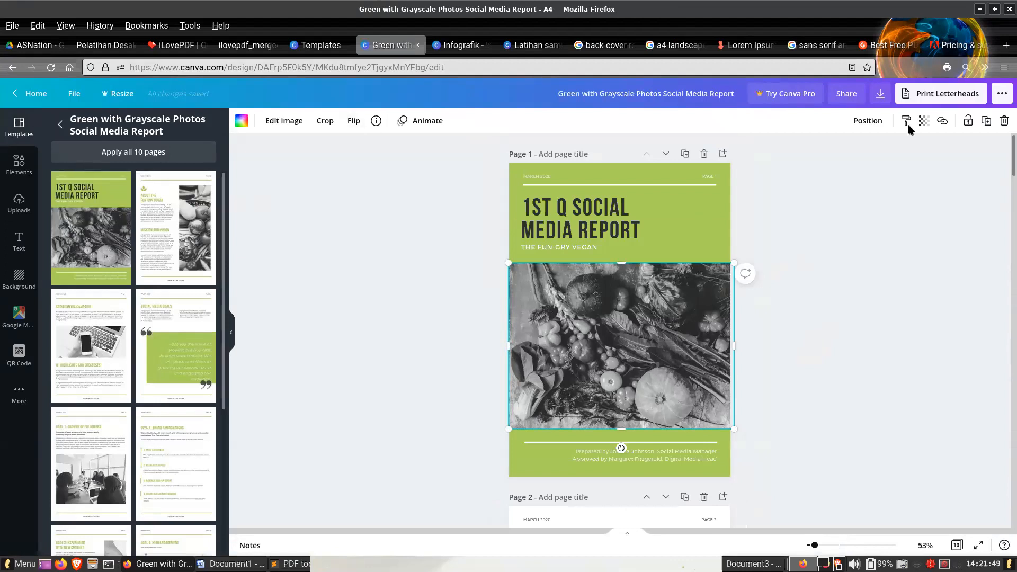
click(1006, 123)
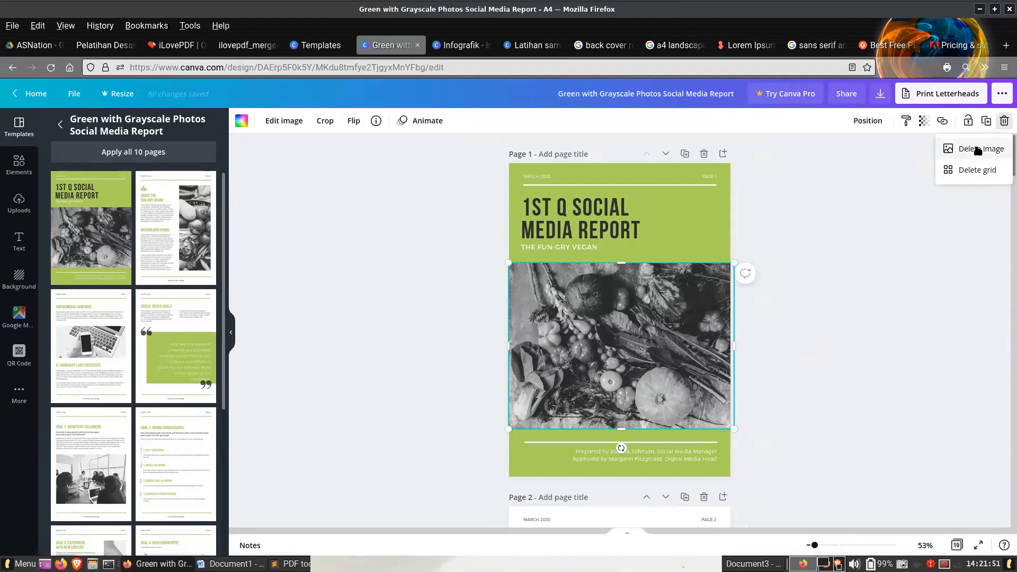
click(959, 148)
click(814, 318)
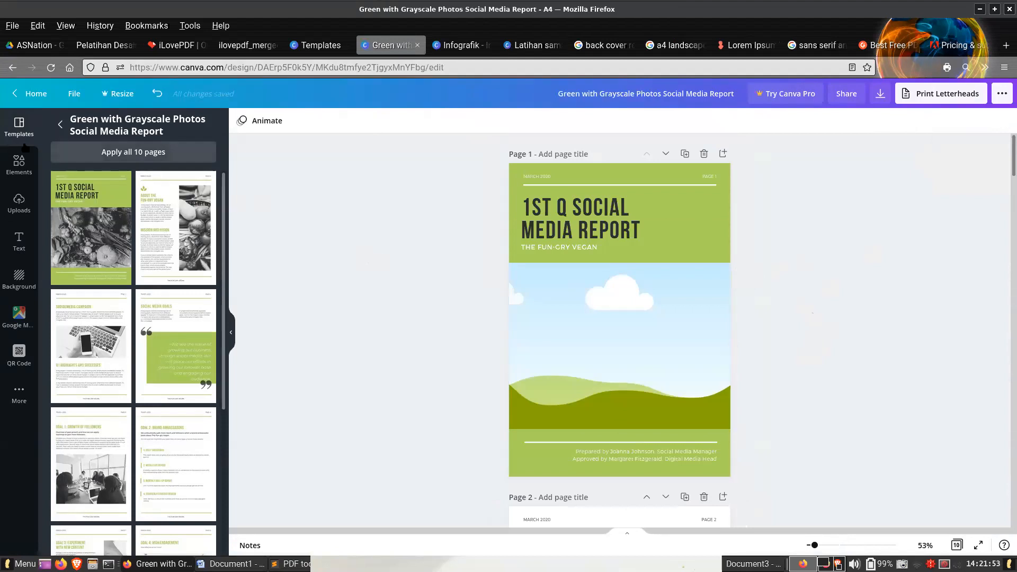
- Search the elements for "spice", discard the watermarked spice-pile picture and fill the cover's grid with the photo of spice powders in wooden spoons
click(19, 164)
click(104, 127)
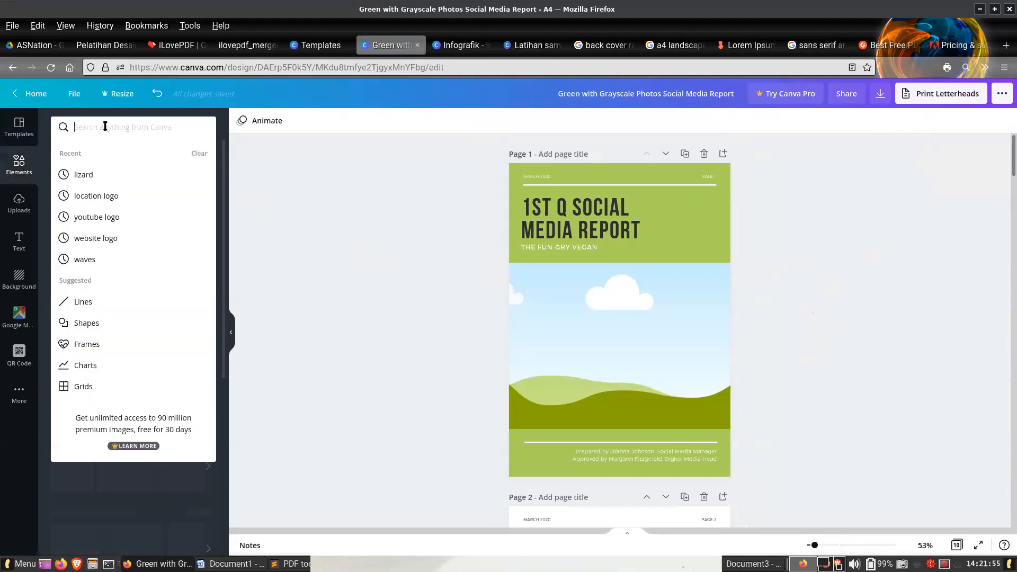
text(spice)
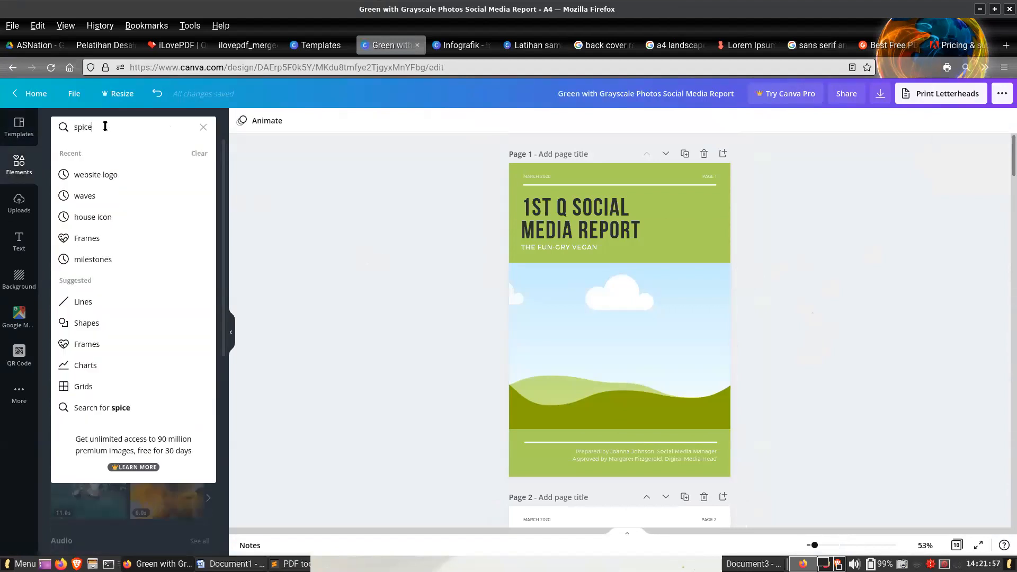
key(Return)
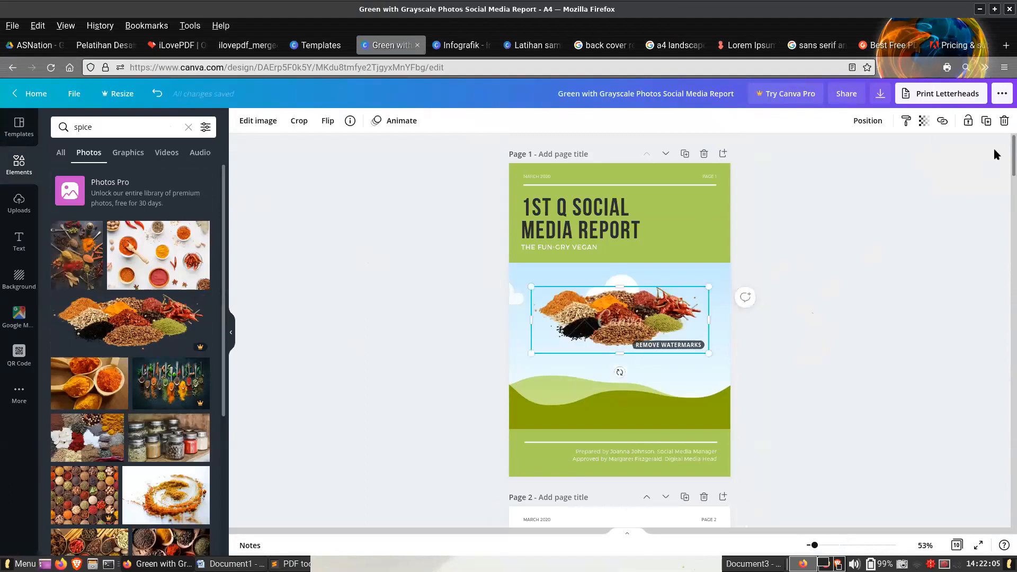
click(1004, 121)
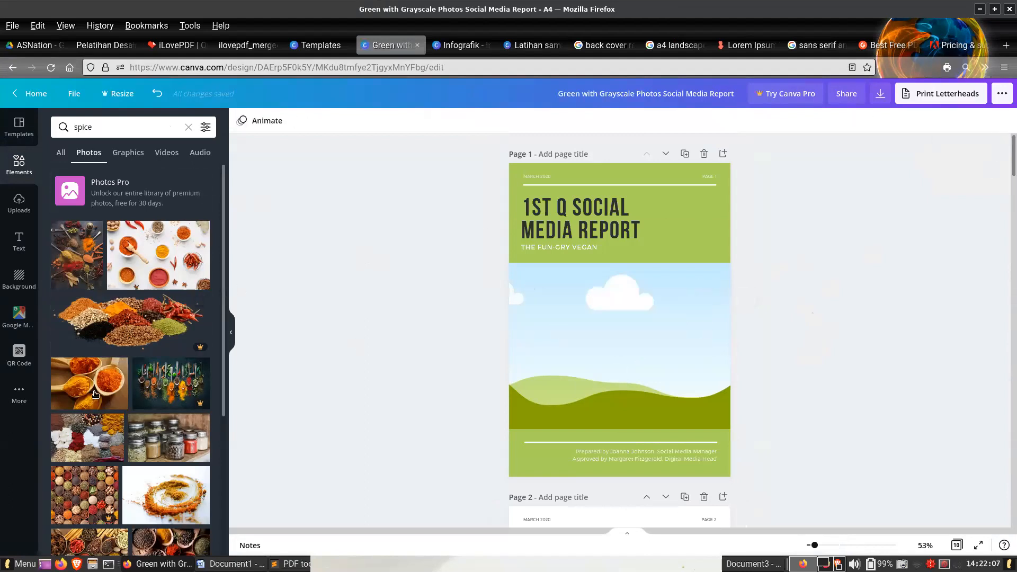
drag(95, 395, 592, 338)
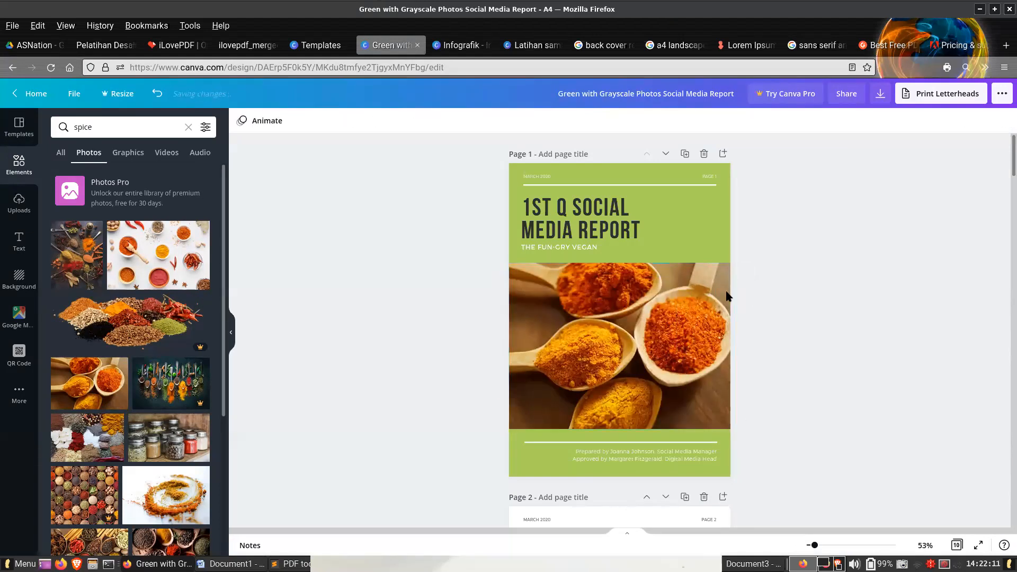
- Replace the cover title with "LAPORAN PENJUALAN REMPAH2"
click(609, 212)
double_click(622, 223)
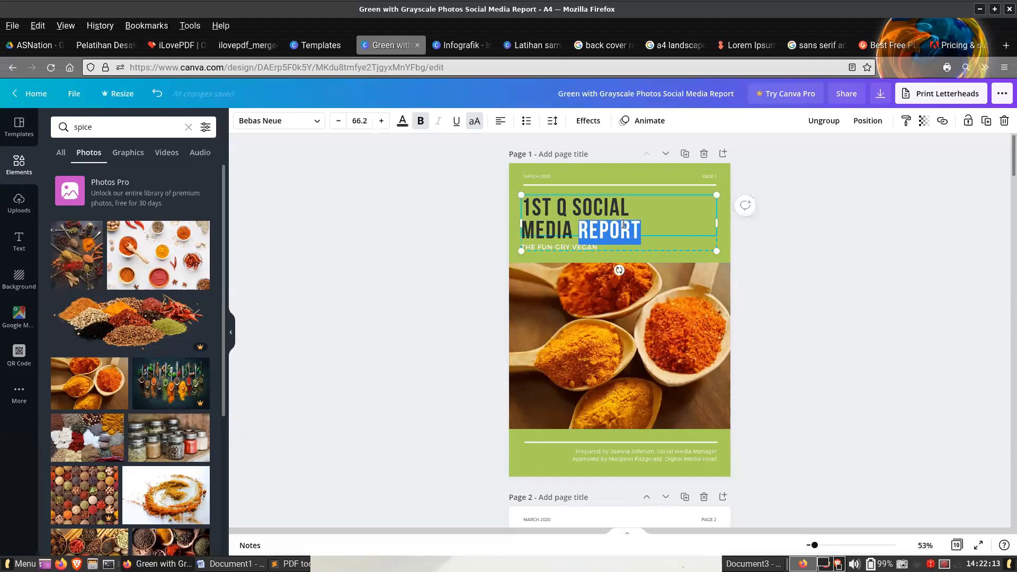
key(ctrl+a)
text(LAPORAN)
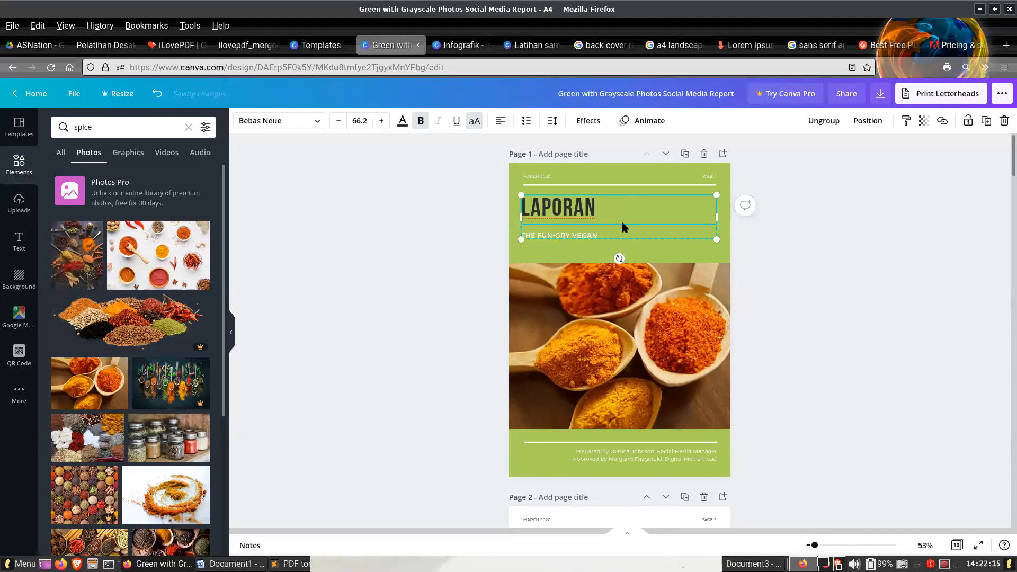
text( PENJUALAN)
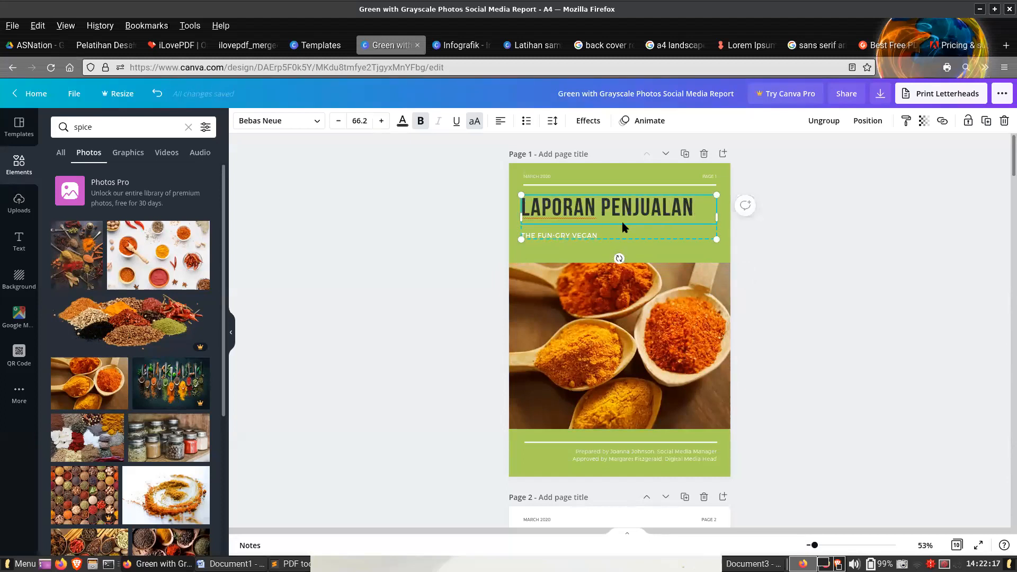
text( REMPAH2)
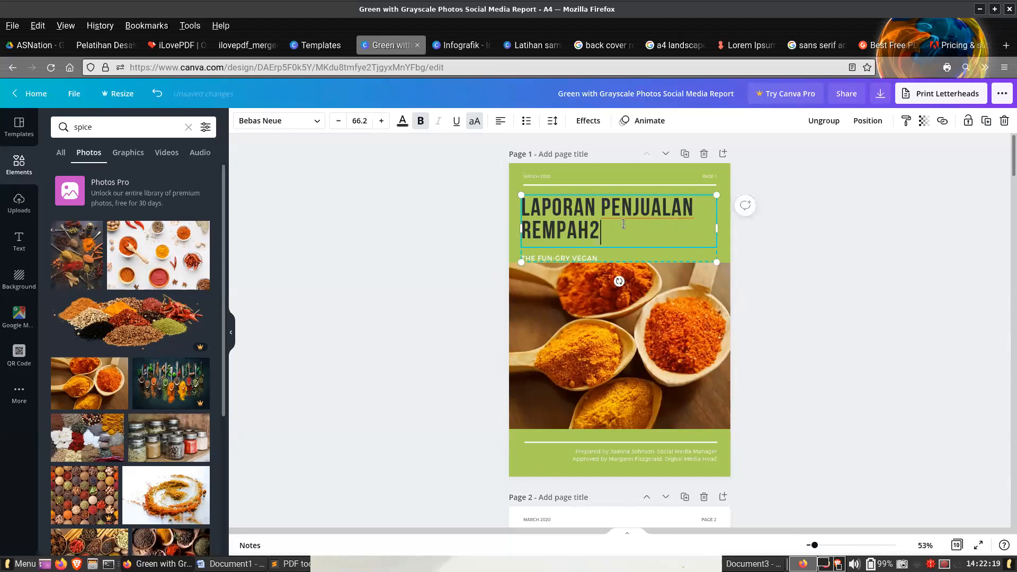
click(808, 317)
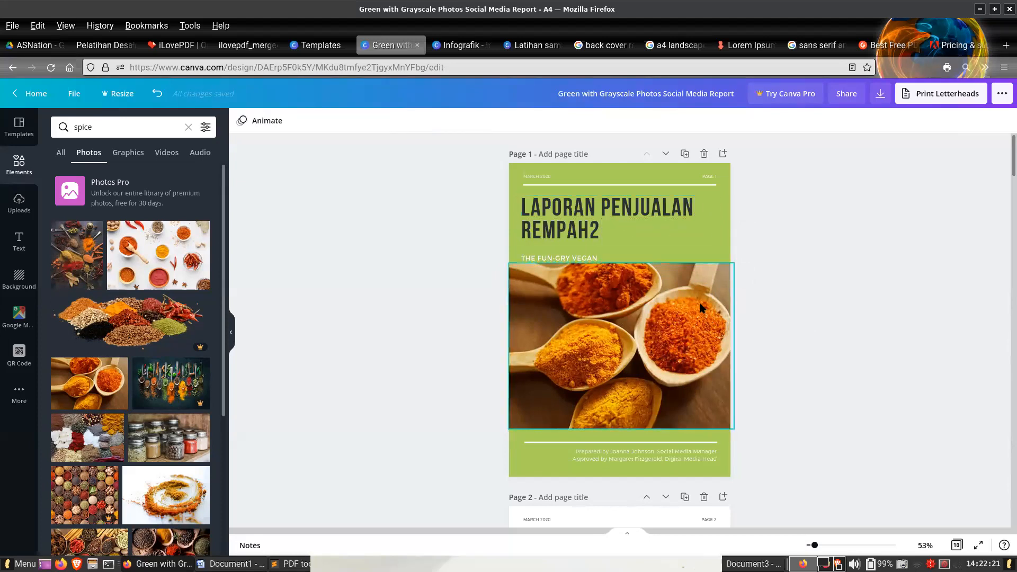
- Select the tall grayscale vegetable photo on page 2 of the report
scroll(710, 302, down, 2)
scroll(714, 300, up, 2)
scroll(714, 300, down, 6)
click(678, 226)
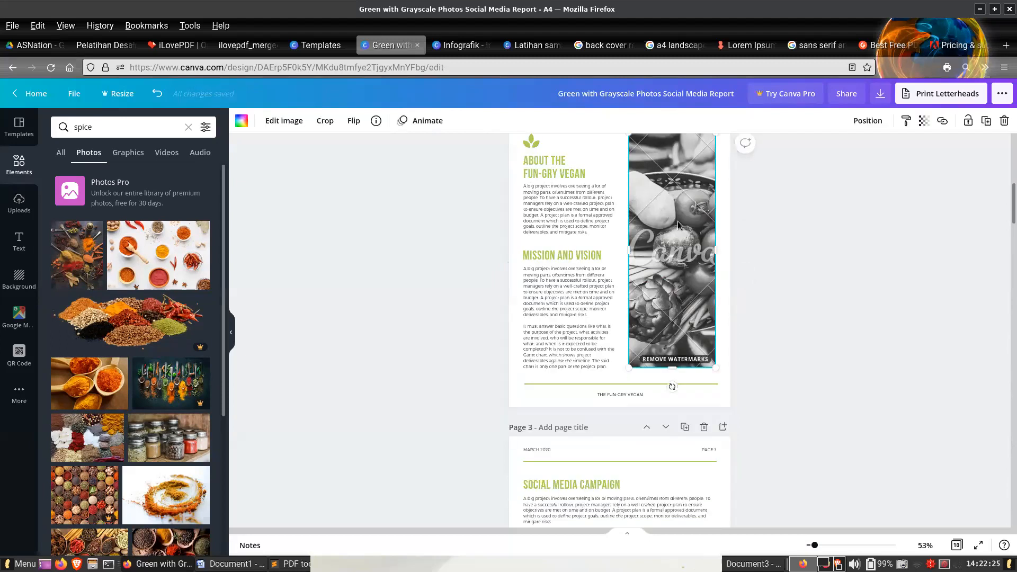
- Return to the template results, close the social media report preview and look through more report templates
click(318, 46)
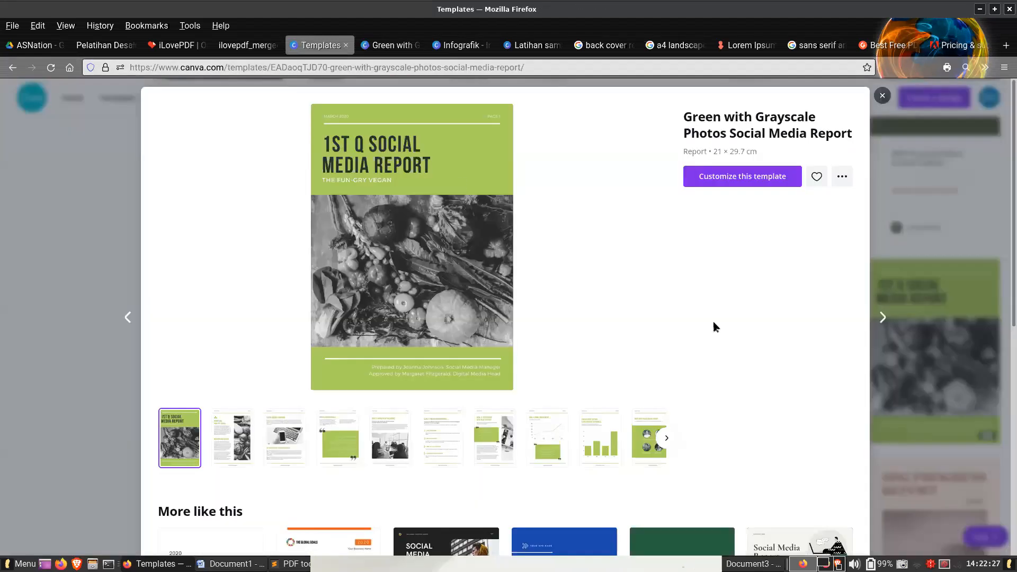
click(883, 96)
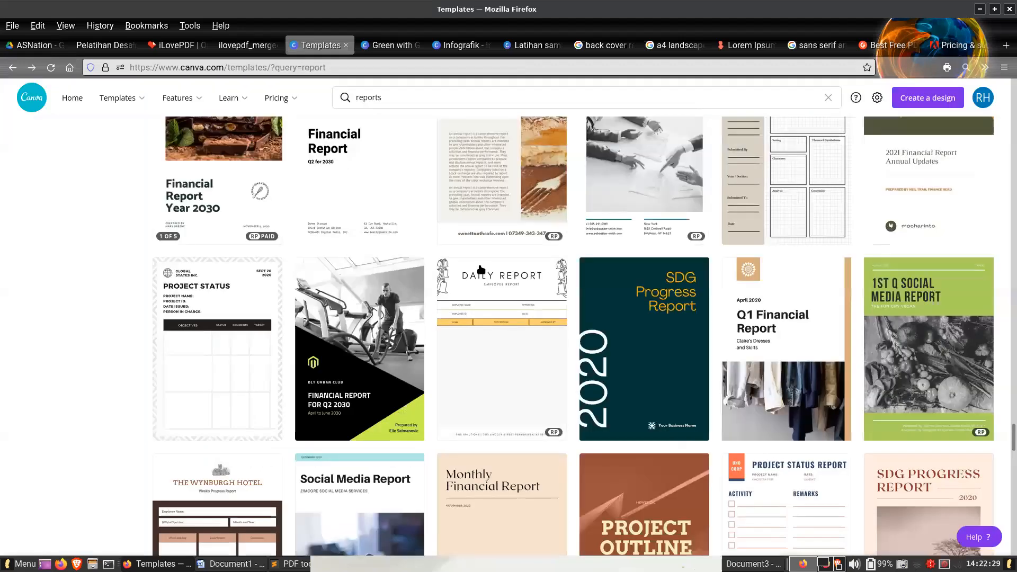
scroll(563, 312, down, 10)
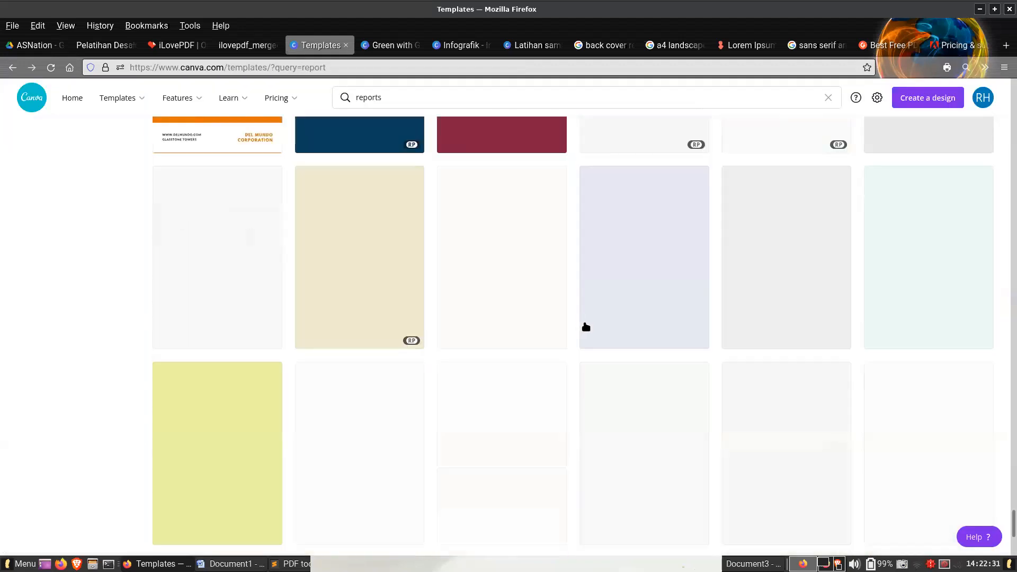
scroll(590, 327, down, 8)
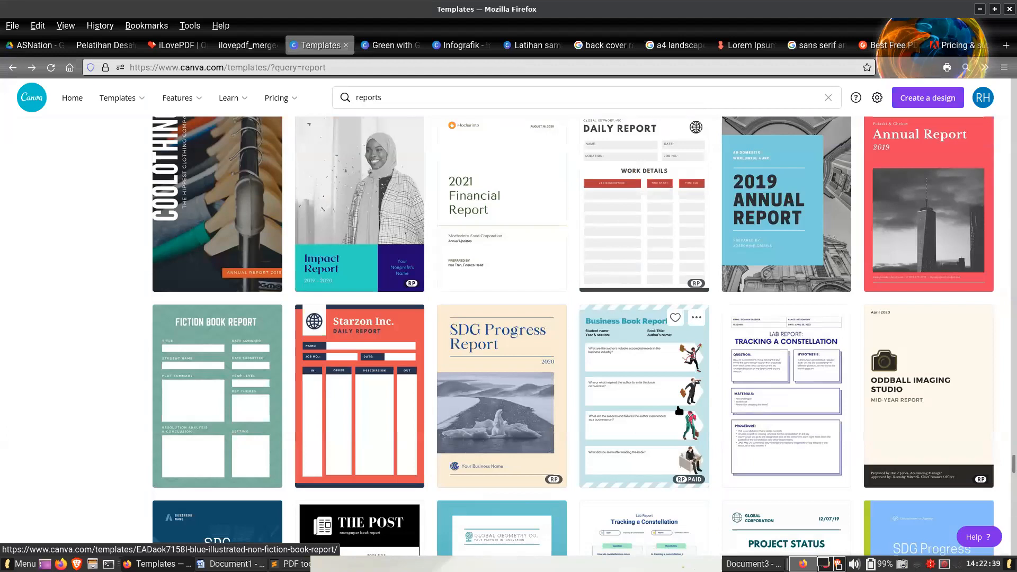
scroll(679, 409, down, 10)
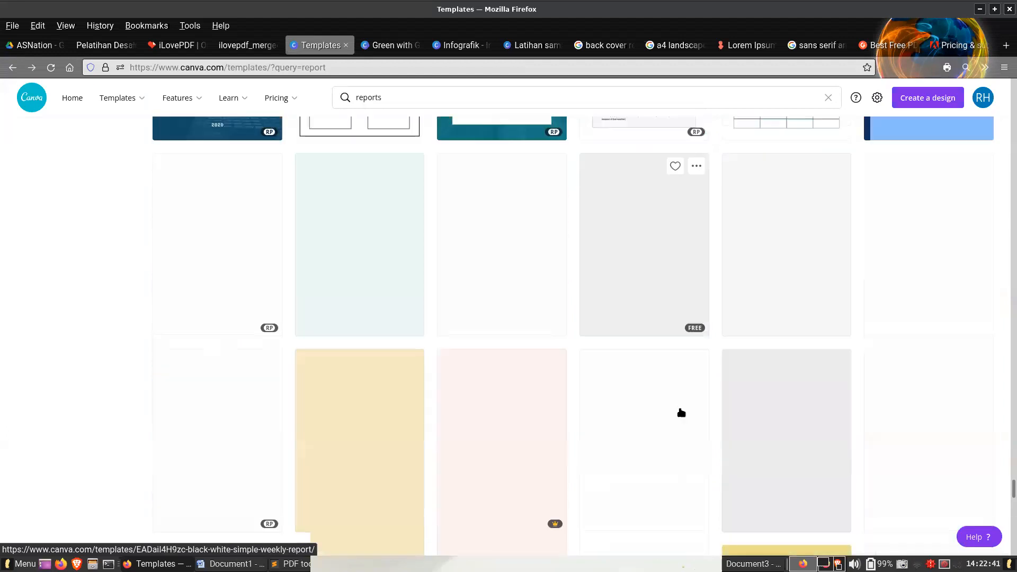
drag(1013, 182, 994, 86)
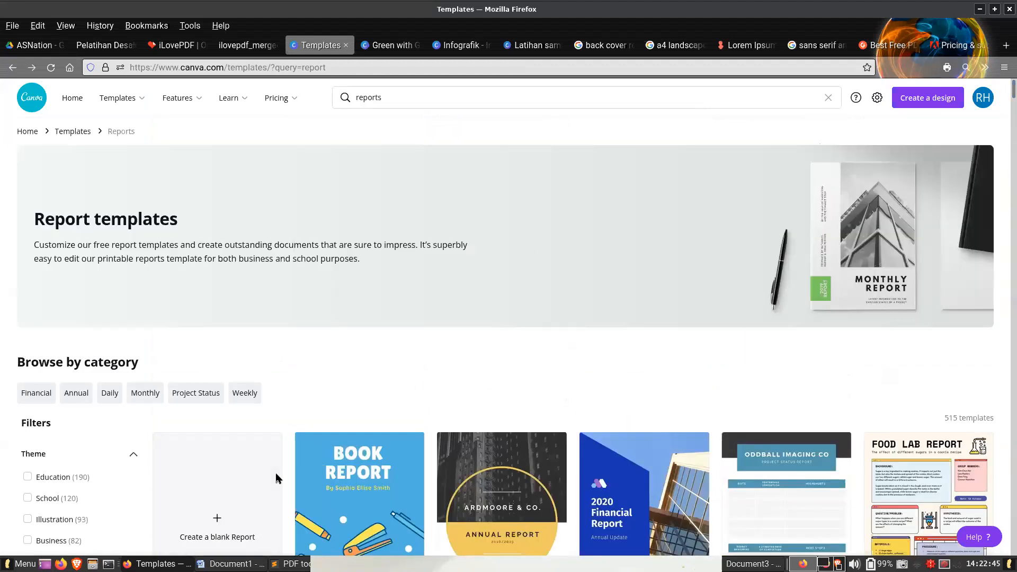
scroll(276, 479, down, 3)
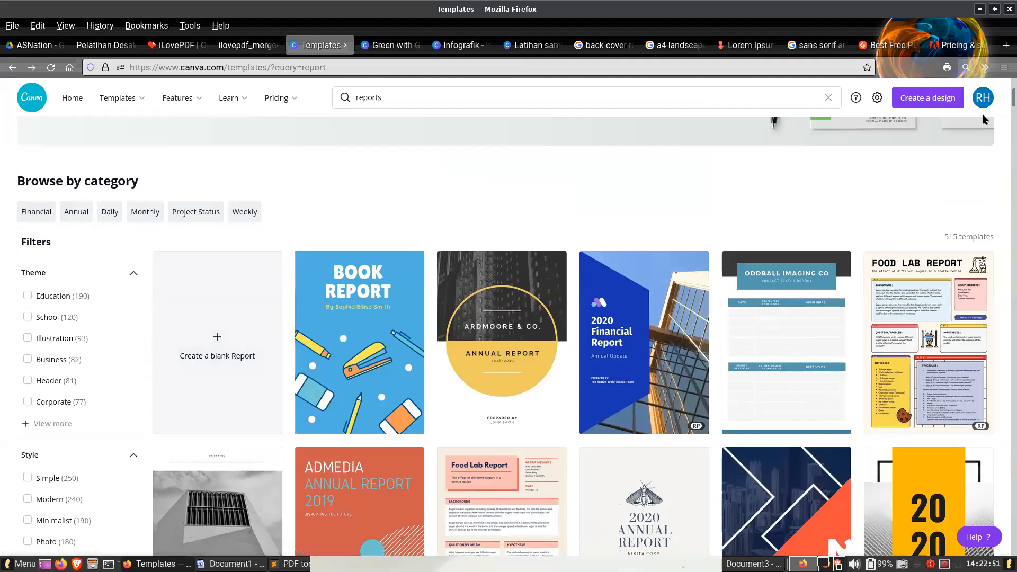
click(1008, 156)
scroll(1008, 157, down, 3)
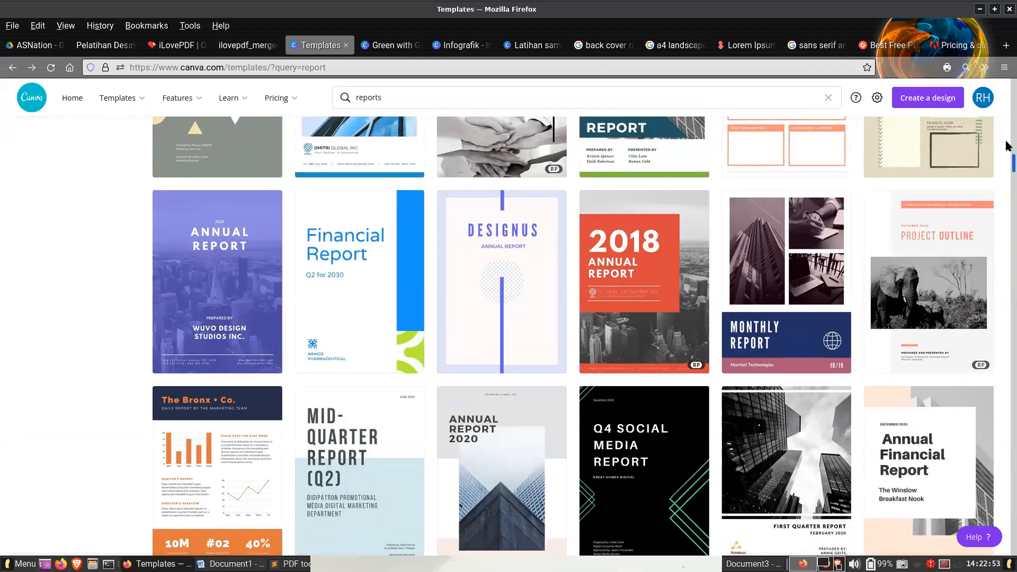
scroll(1008, 156, up, 8)
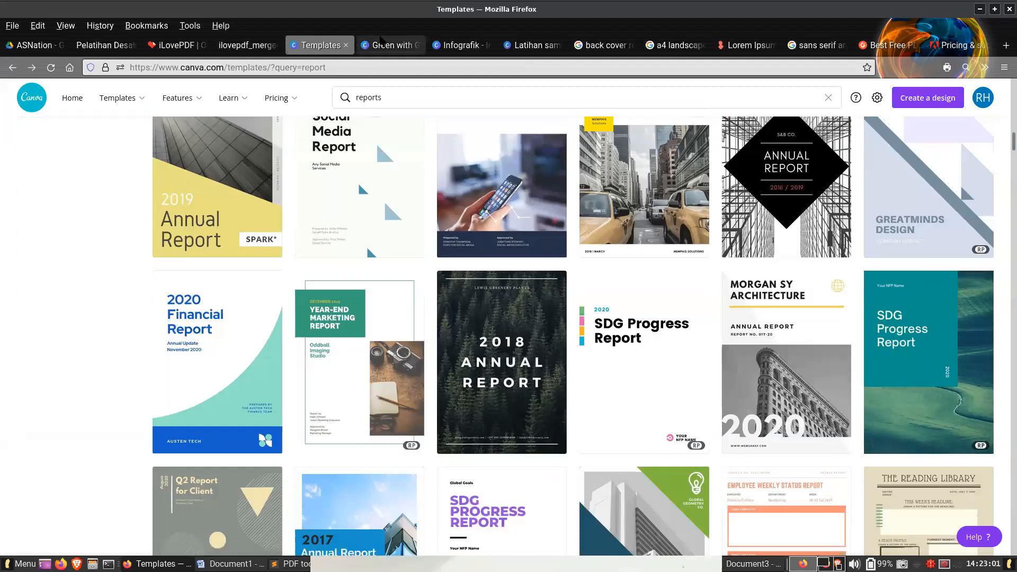
- Back in the green report design, replace page 2's vegetable photo with the photo of spice jars
click(385, 43)
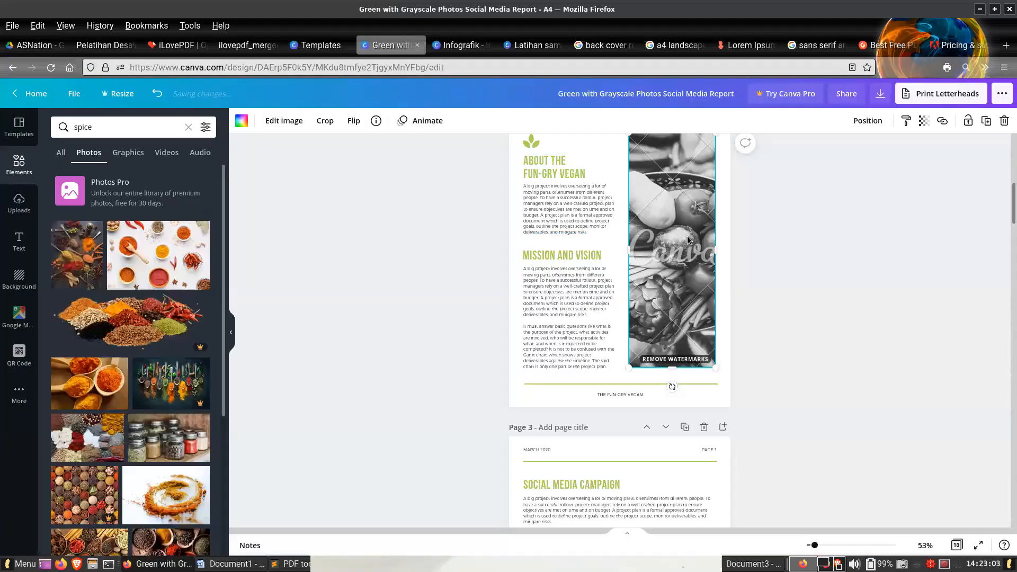
key(Delete)
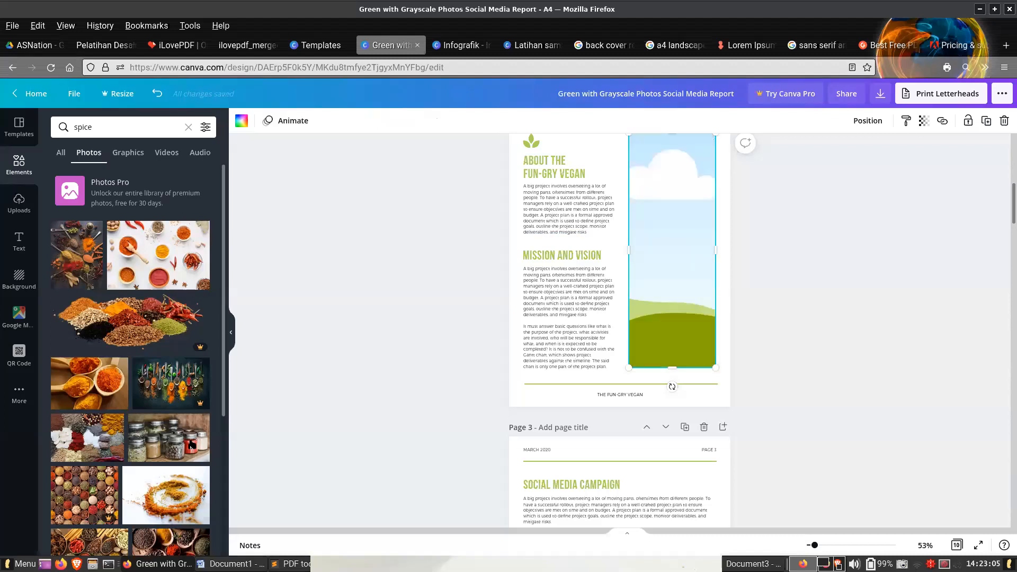
click(168, 437)
drag(683, 281, 695, 189)
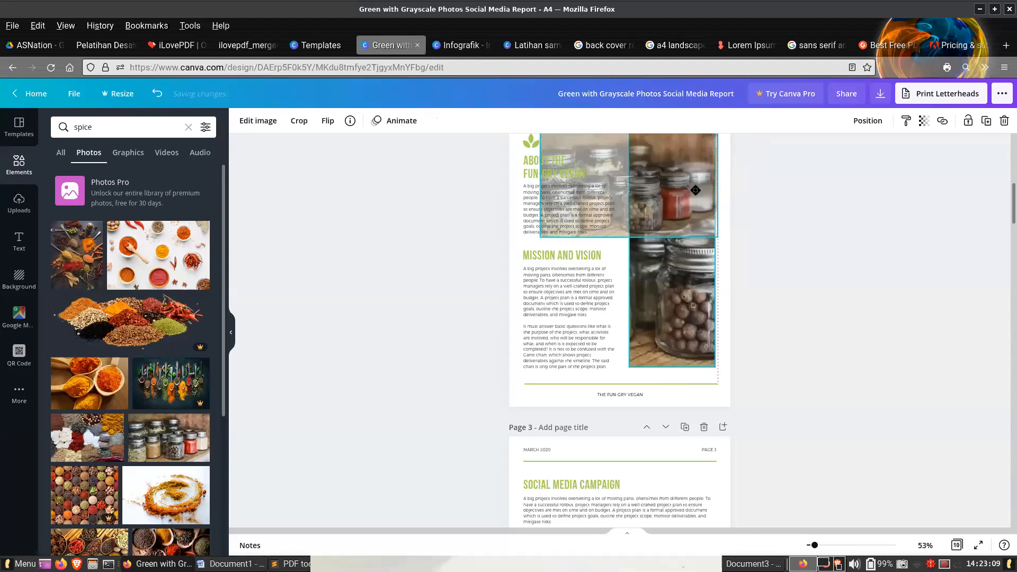
click(831, 273)
- Delete the laptop and phone photo from the picture grid on page 3
scroll(819, 412, up, 4)
scroll(821, 411, down, 9)
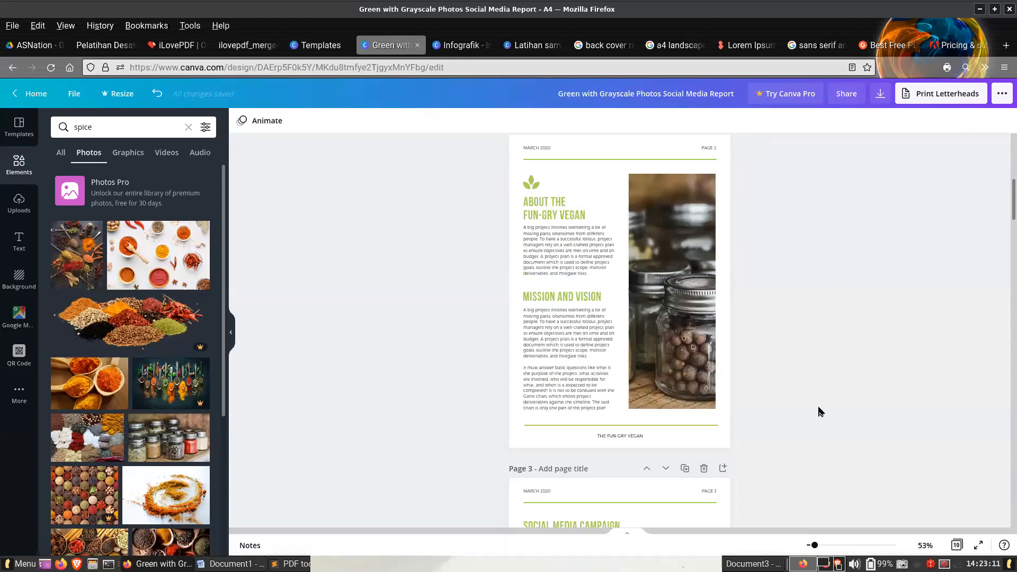
click(701, 316)
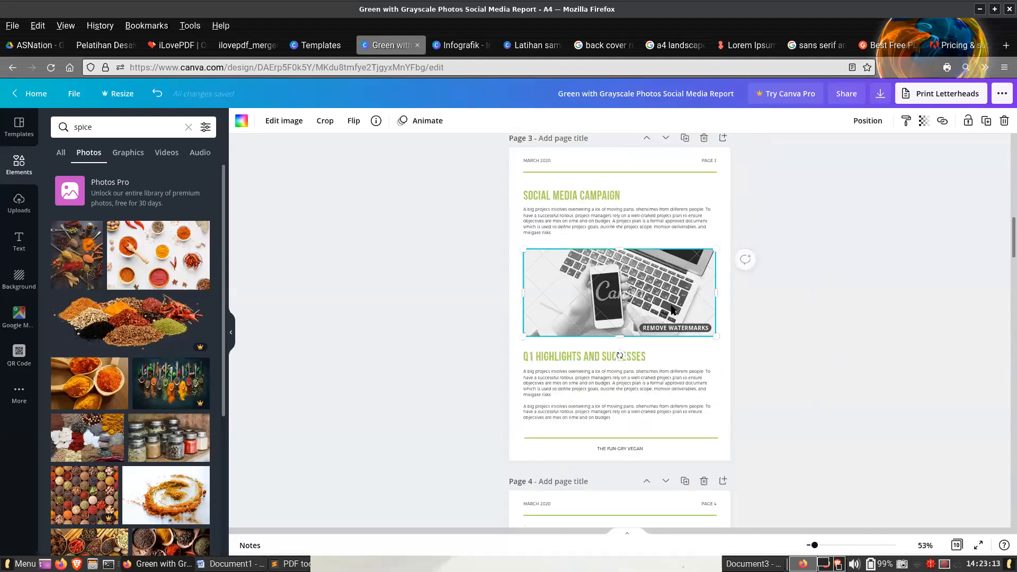
key(Delete)
- Try the Pro photo of mixed spices in bowls in page 3's empty grid and undo its placement
scroll(164, 475, down, 4)
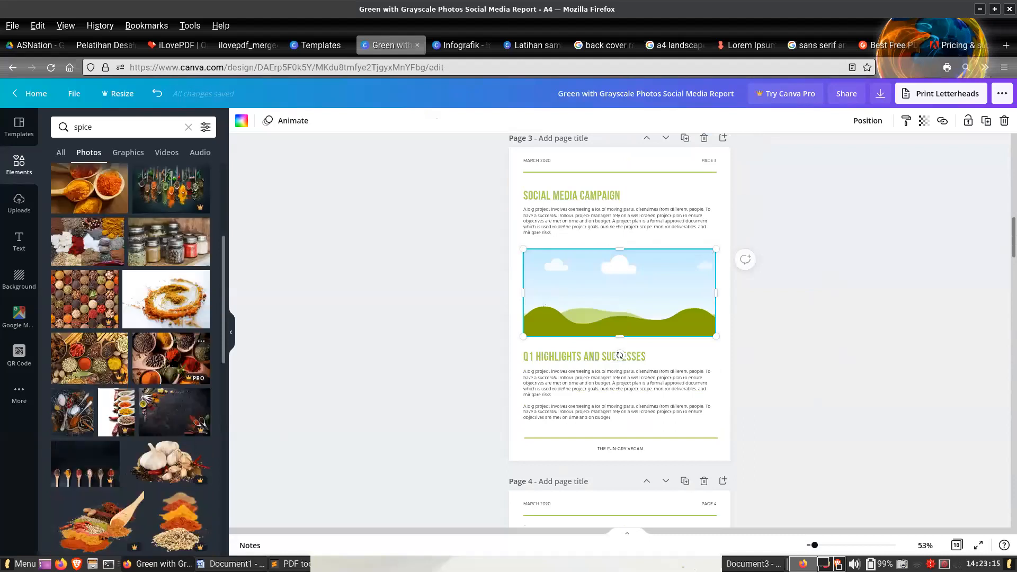
drag(538, 365, 619, 296)
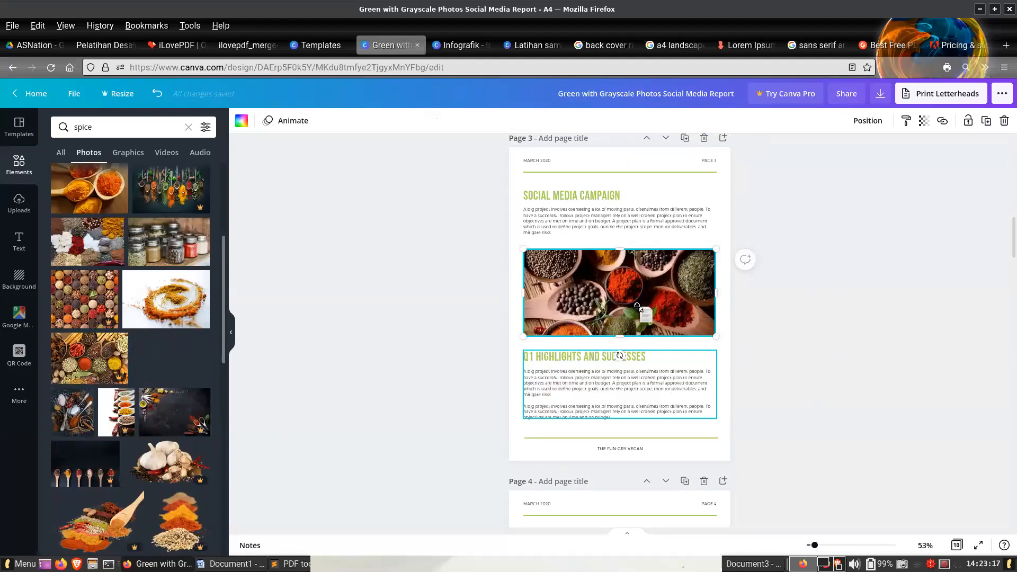
click(924, 333)
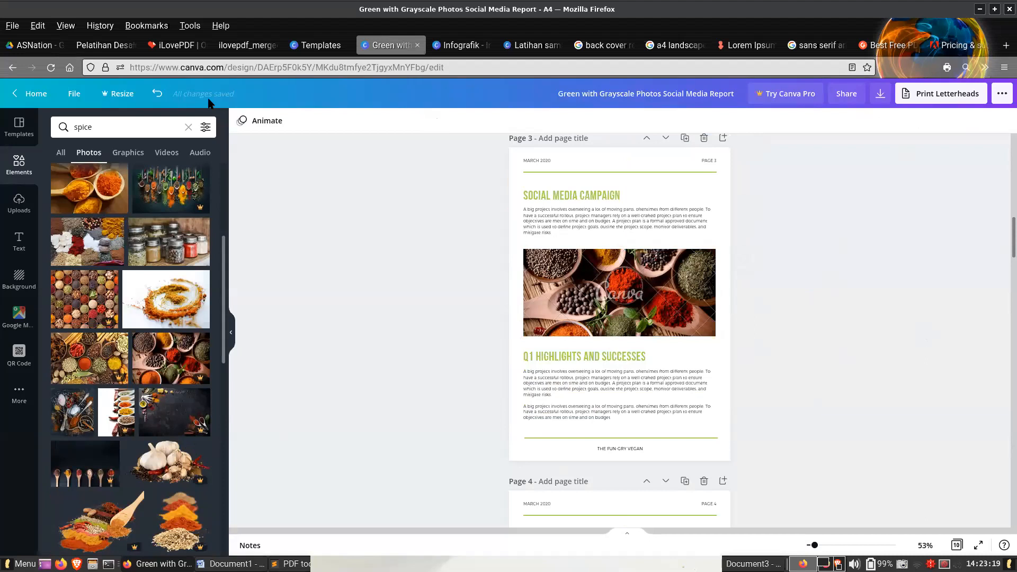
click(158, 93)
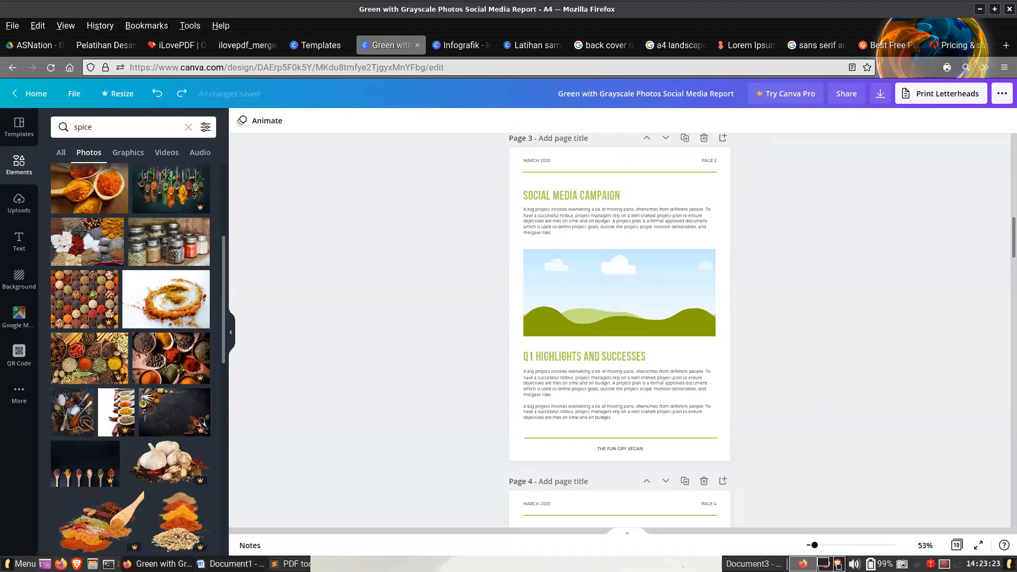
- Switch to Document1 in Word and go back up to the cover and the list of figures
click(231, 564)
scroll(746, 278, up, 5)
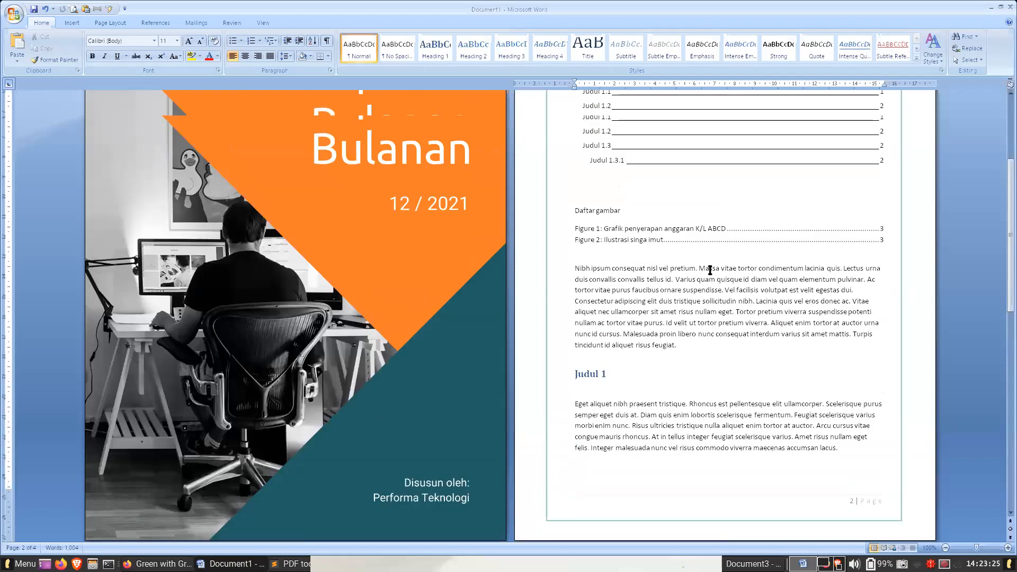
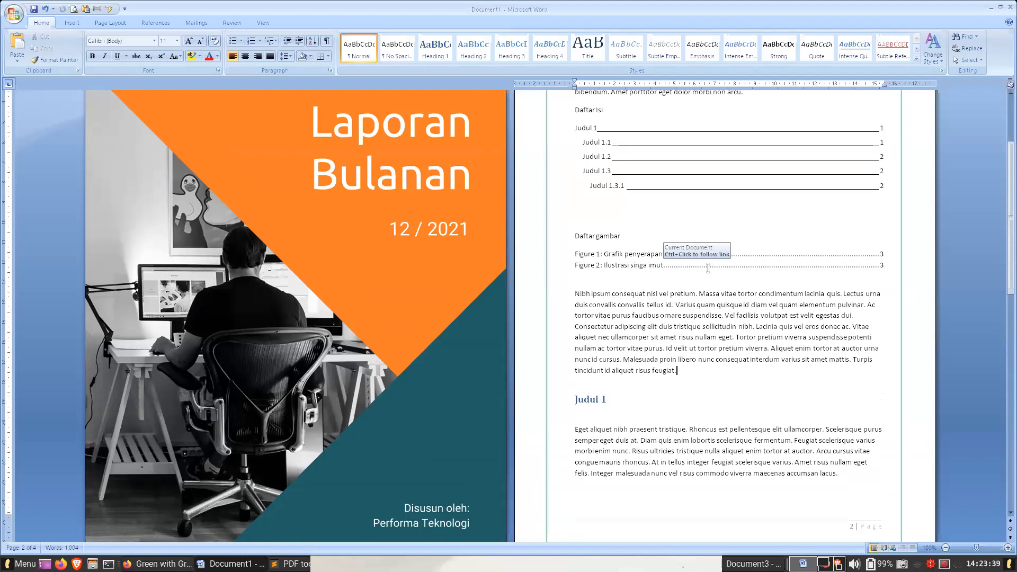
- Start a new page after the document's last paragraph and enter the lines "Lampiran" and "Lampiran Gambar" on it
scroll(708, 268, down, 20)
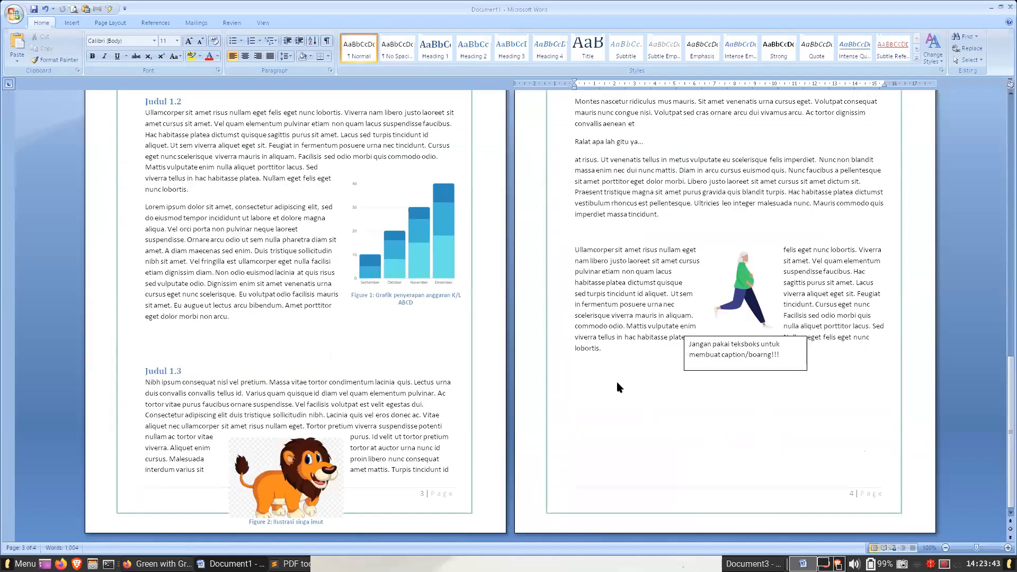
click(615, 354)
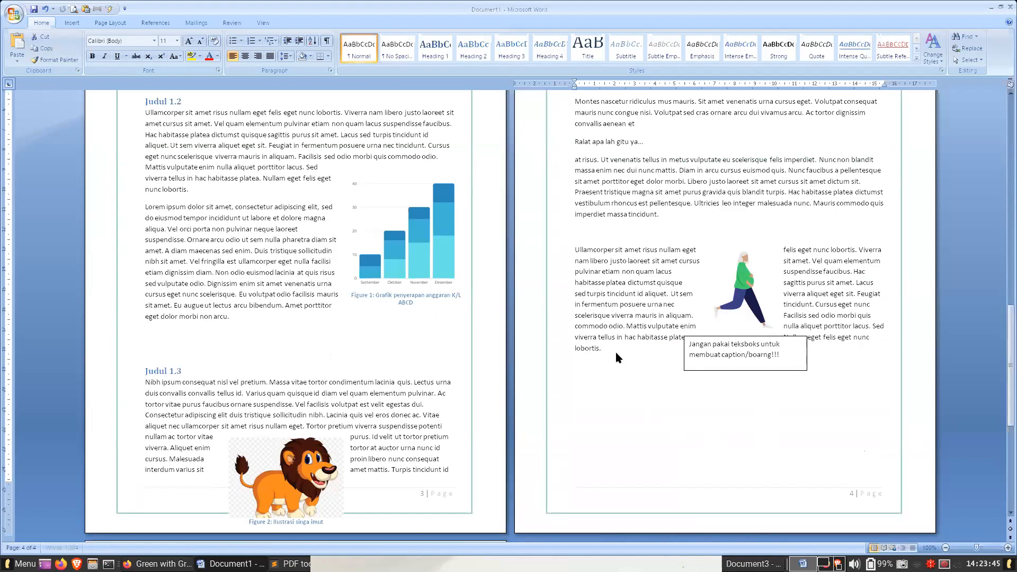
scroll(614, 349, down, 3)
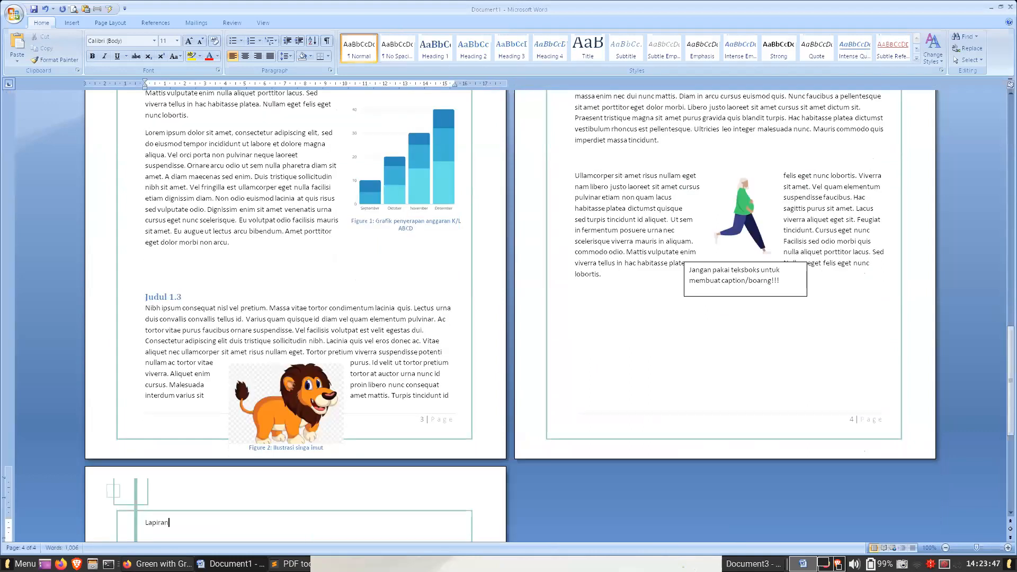
text(m)
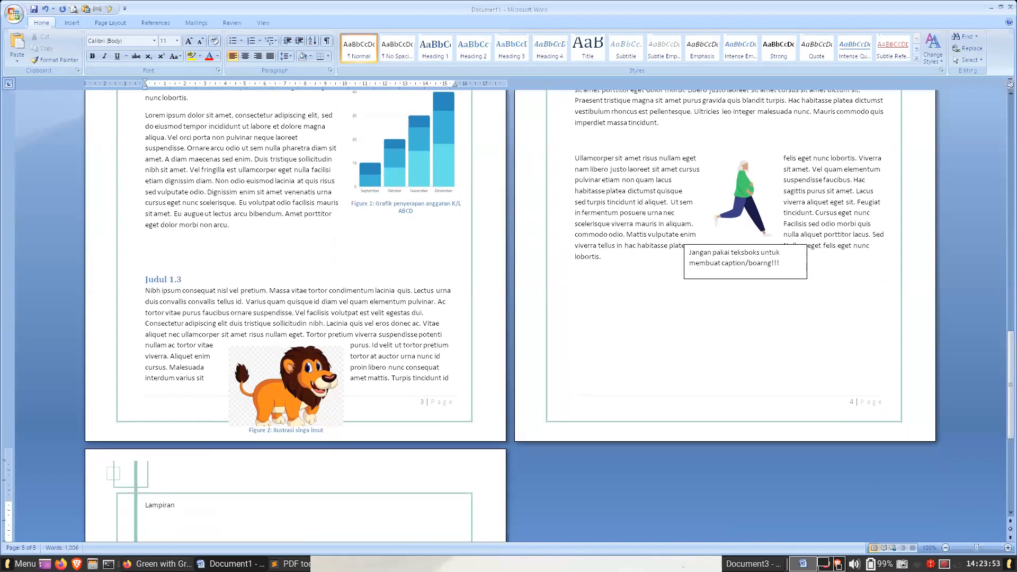
text(Lampiran Gambar)
- Apply the Heading 1 style to "Lampiran" and the Heading 2 style to "Lampiran Gambar"
scroll(641, 354, down, 3)
key(Up)
click(435, 48)
click(162, 417)
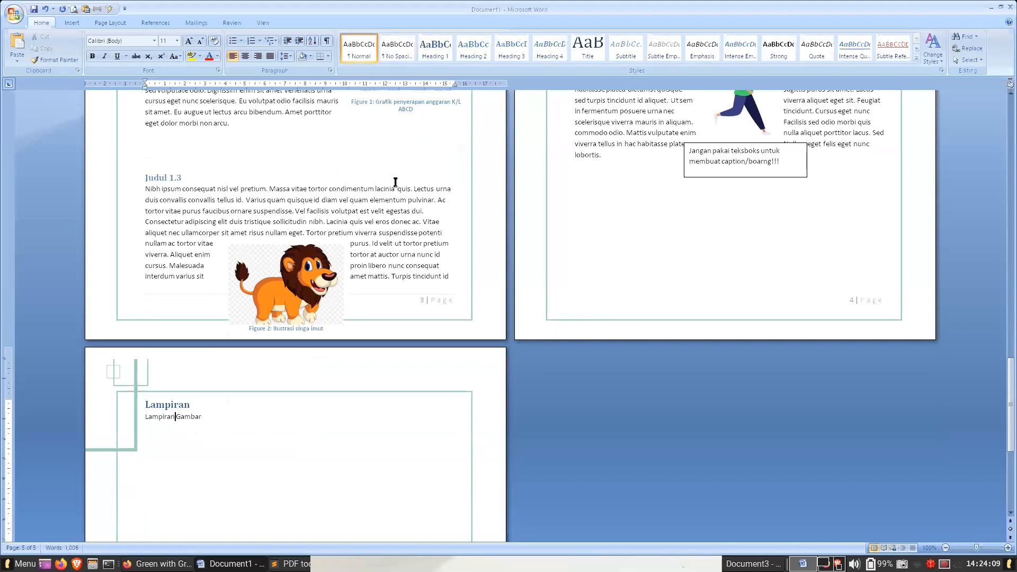
click(473, 49)
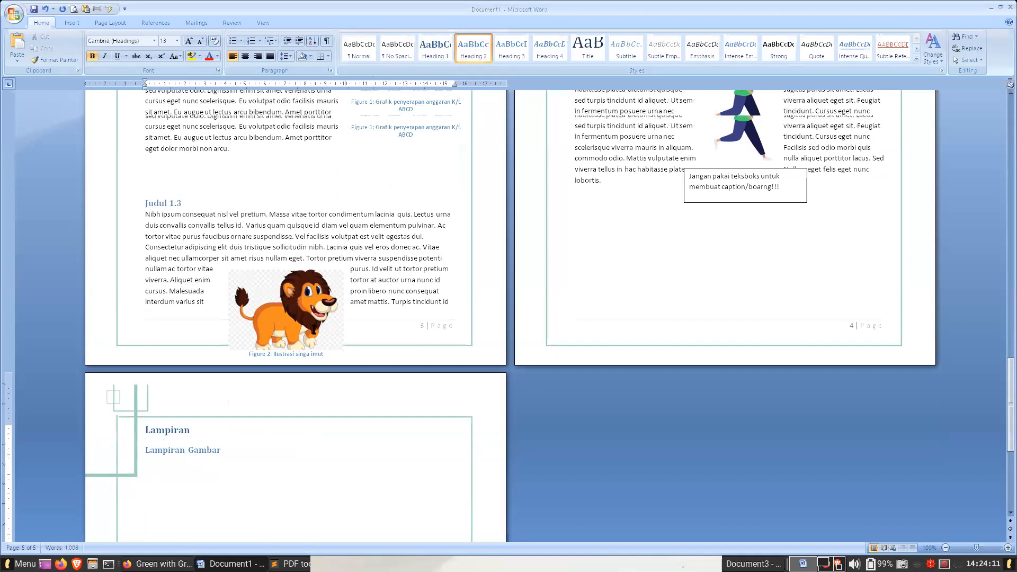
- Update the entire table of contents under "Daftar Isi" to include the new appendix headings
scroll(313, 334, up, 8)
scroll(687, 269, up, 15)
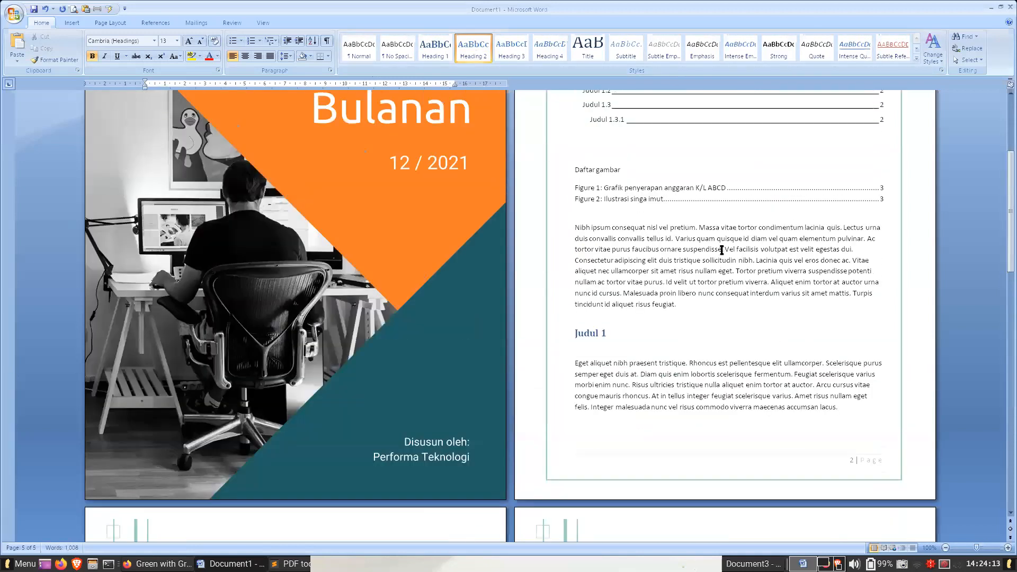
click(688, 269)
right_click(688, 268)
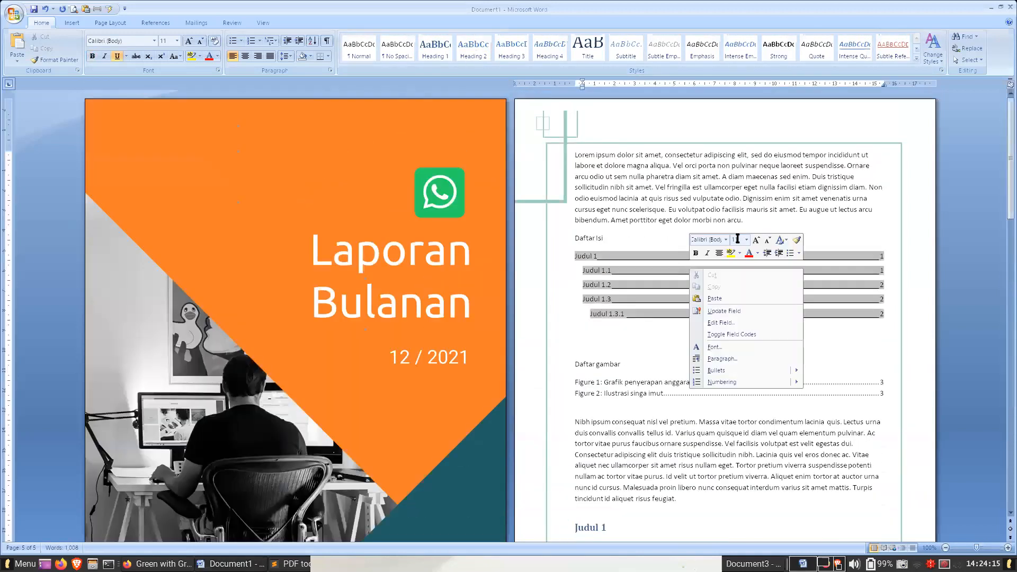
click(740, 312)
click(498, 282)
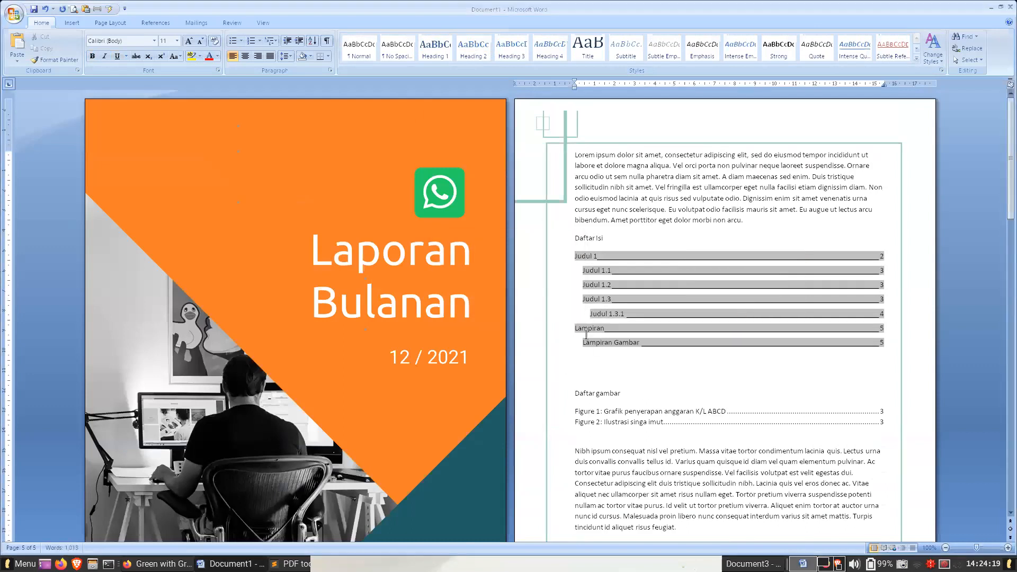
- Go to "Lampiran Gambar" from the table of contents and add the Heading 2 "Lampiran tabel penyerapan anggaran" on a new page after it
click(588, 328)
ctrl+click(588, 342)
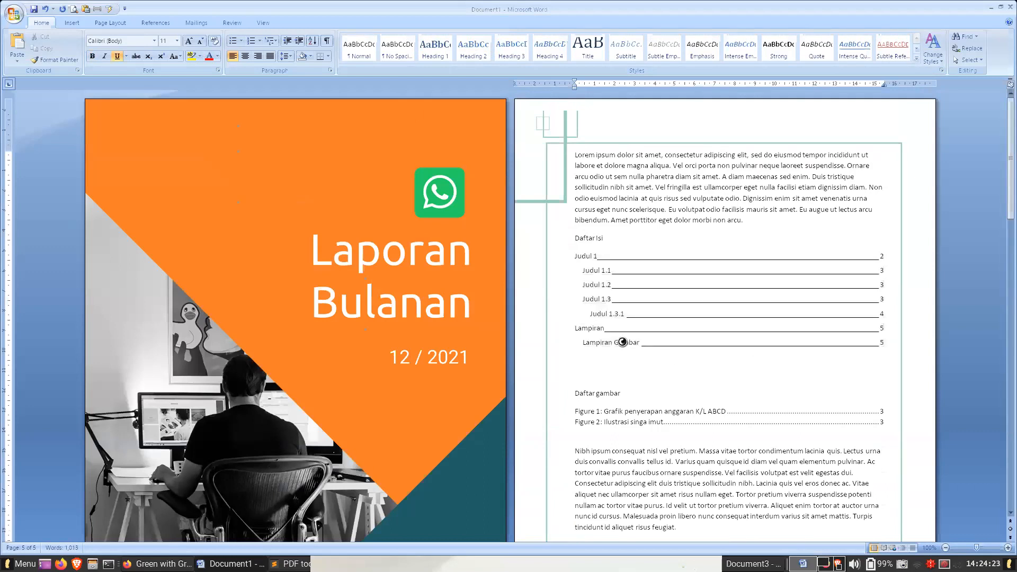
click(293, 218)
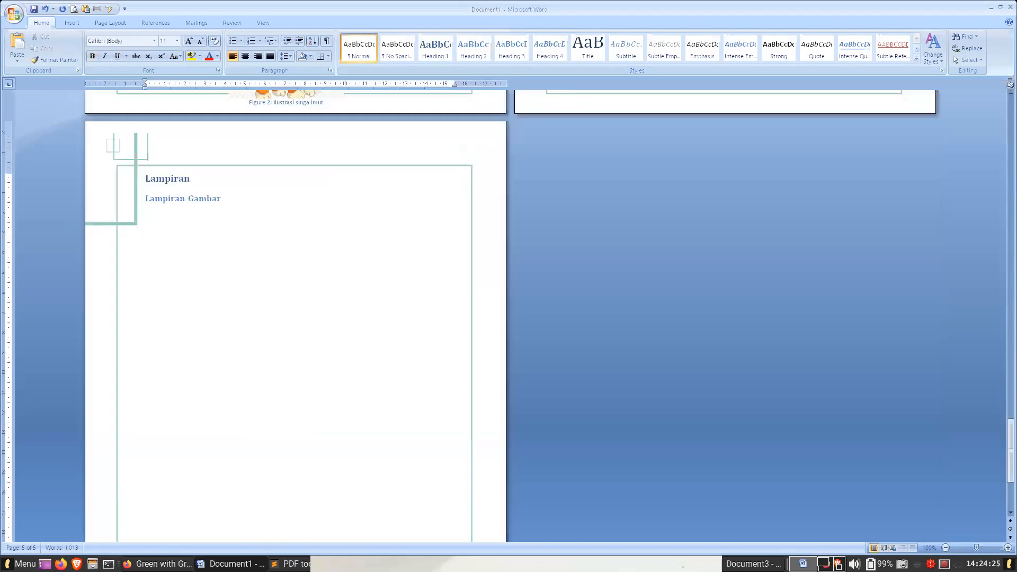
key(ctrl+Return)
text(Lampiran teb)
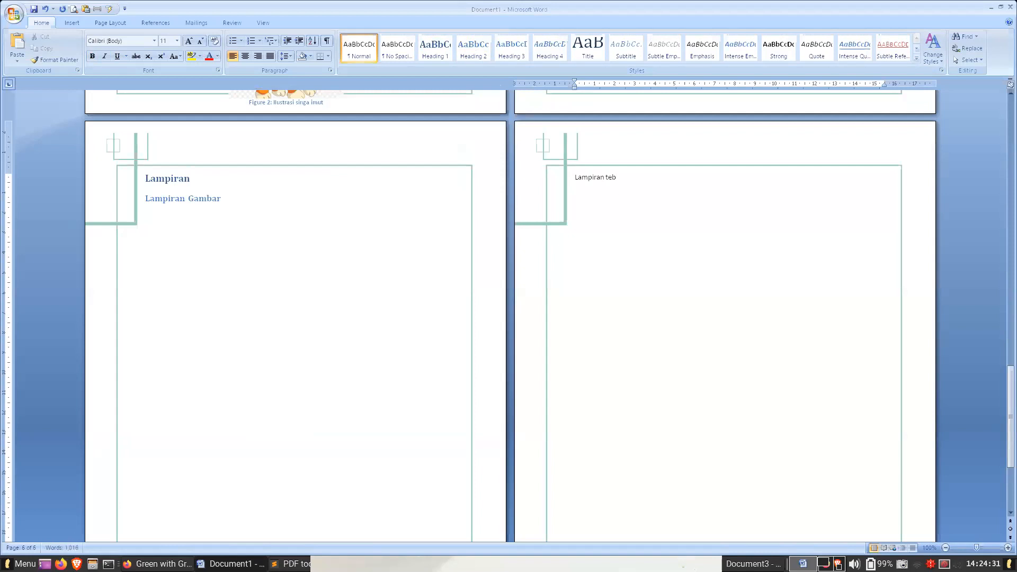
text(abl)
click(469, 53)
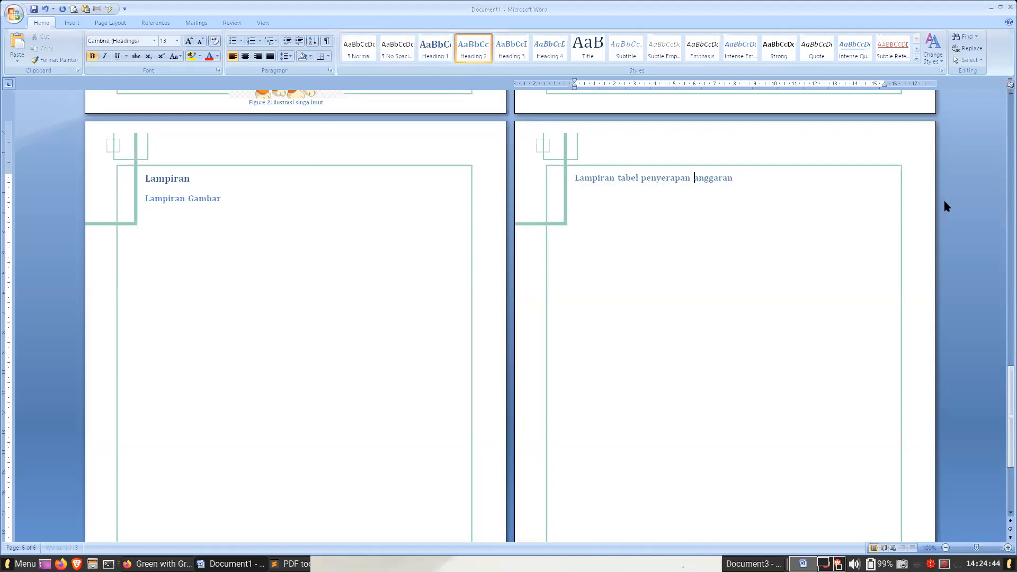
- Update the entire table of contents again to include the budget table appendix, and deselect it
click(1009, 213)
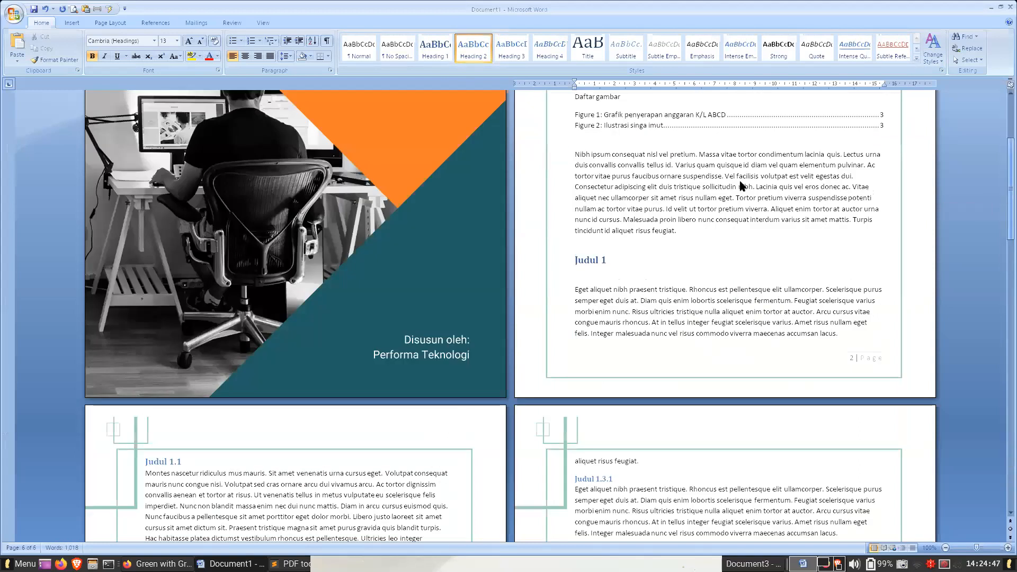
scroll(667, 138, up, 7)
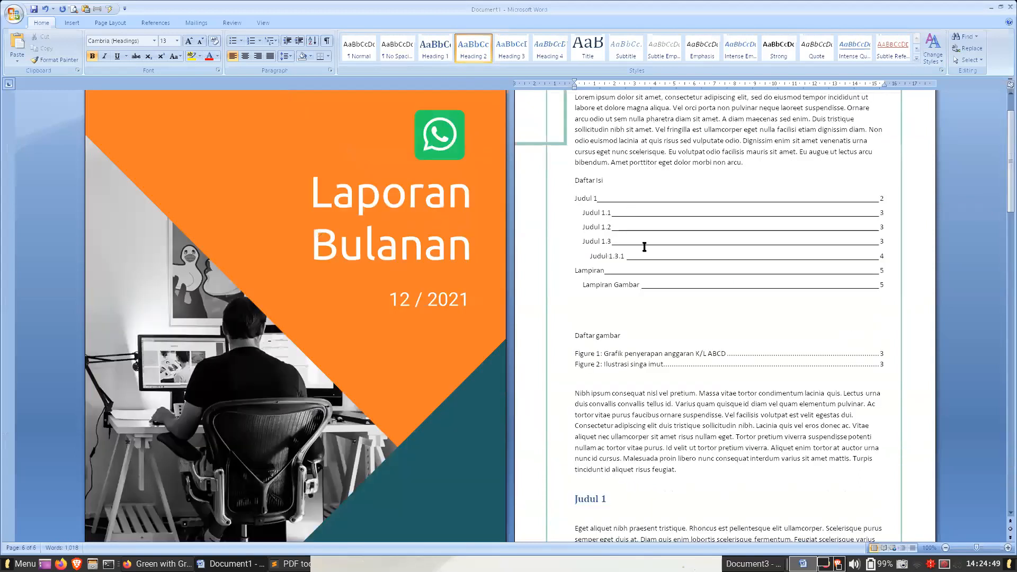
right_click(644, 247)
click(657, 262)
click(497, 280)
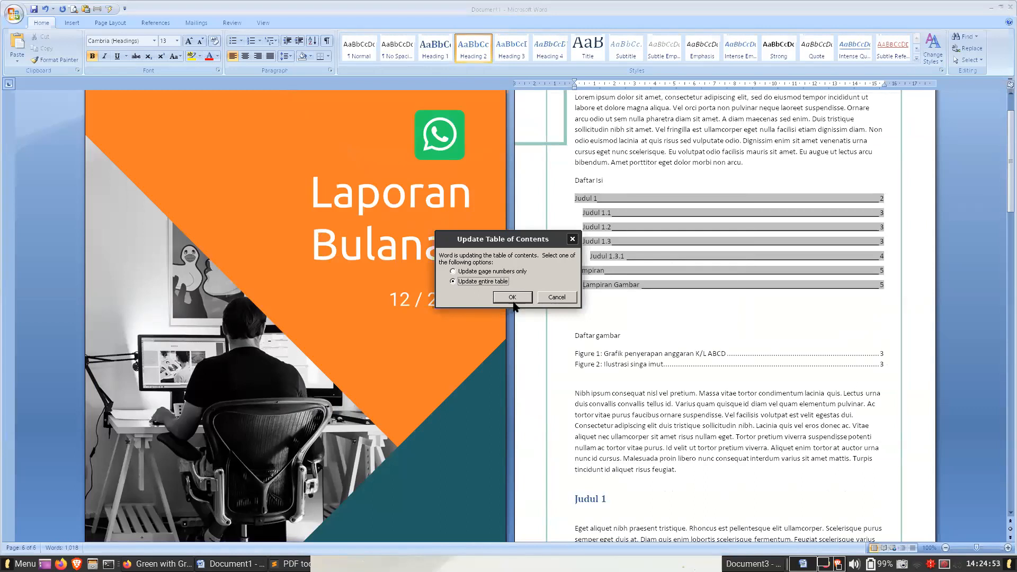
click(513, 298)
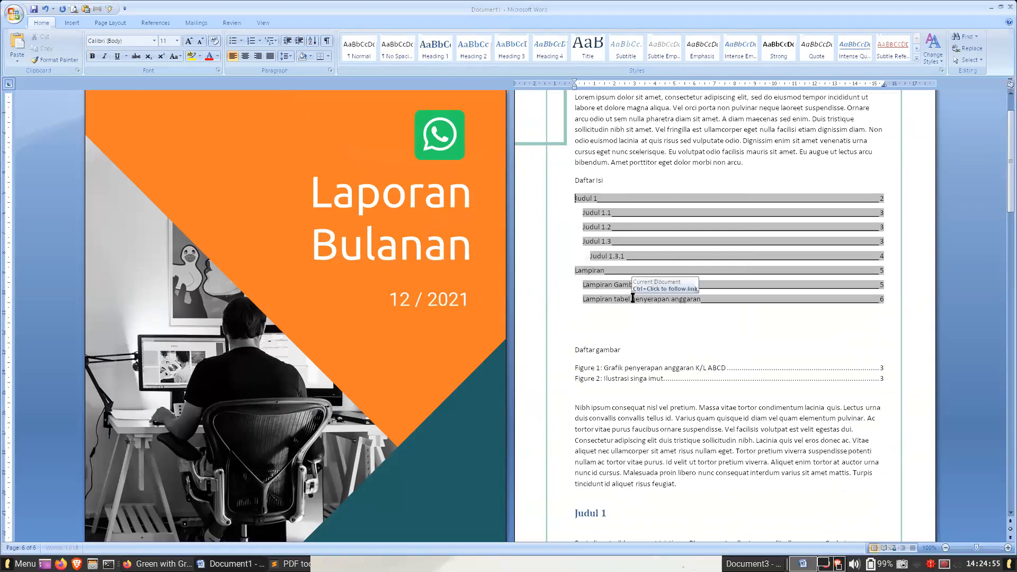
click(720, 338)
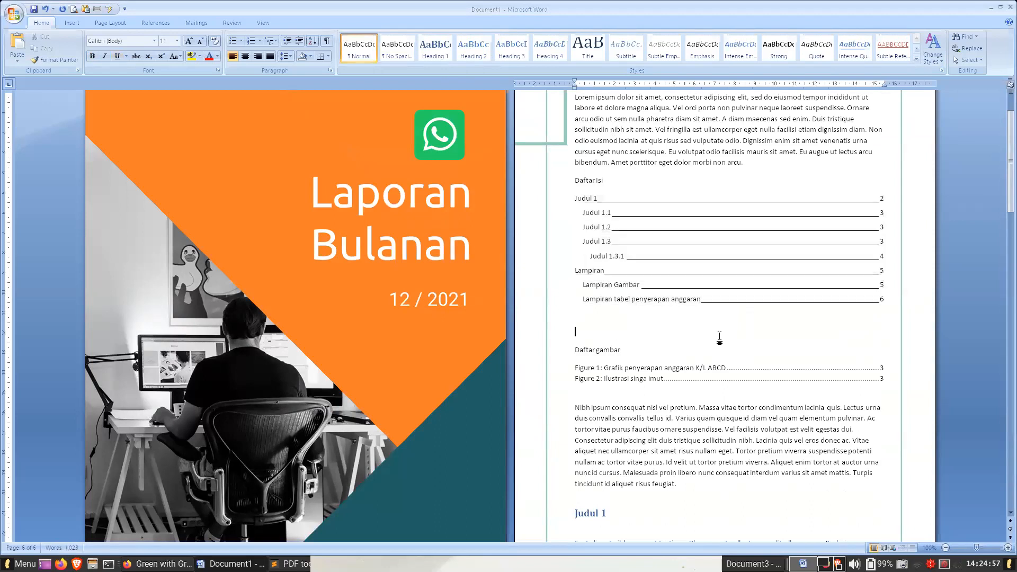